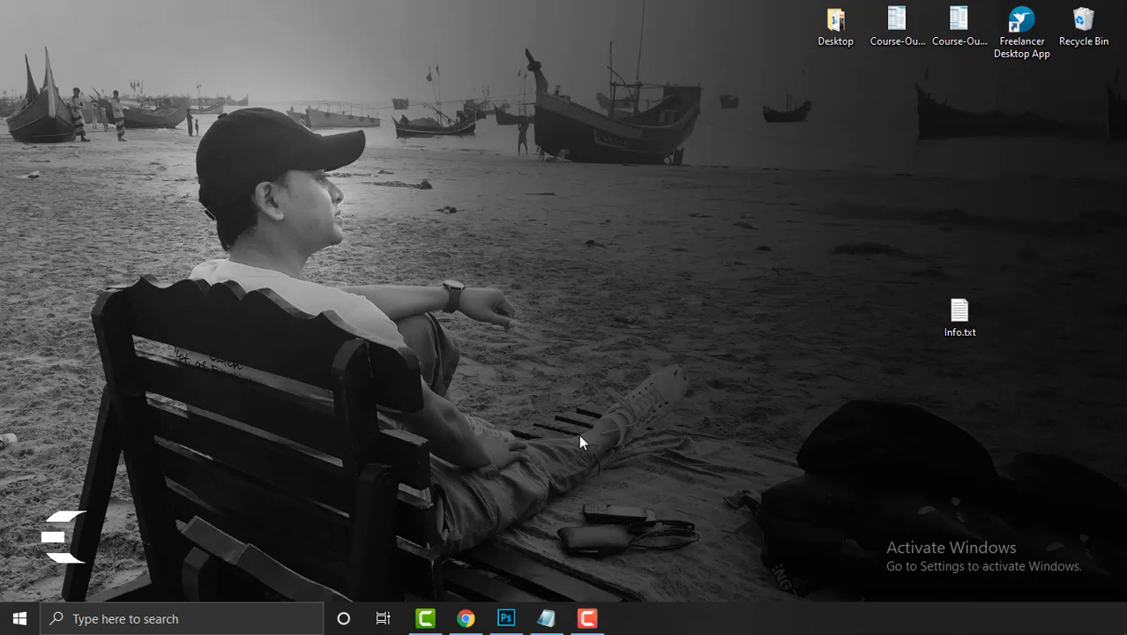
Switch to Chrome and search Google for "business card size"
left_click(466, 618)
left_click(445, 351)
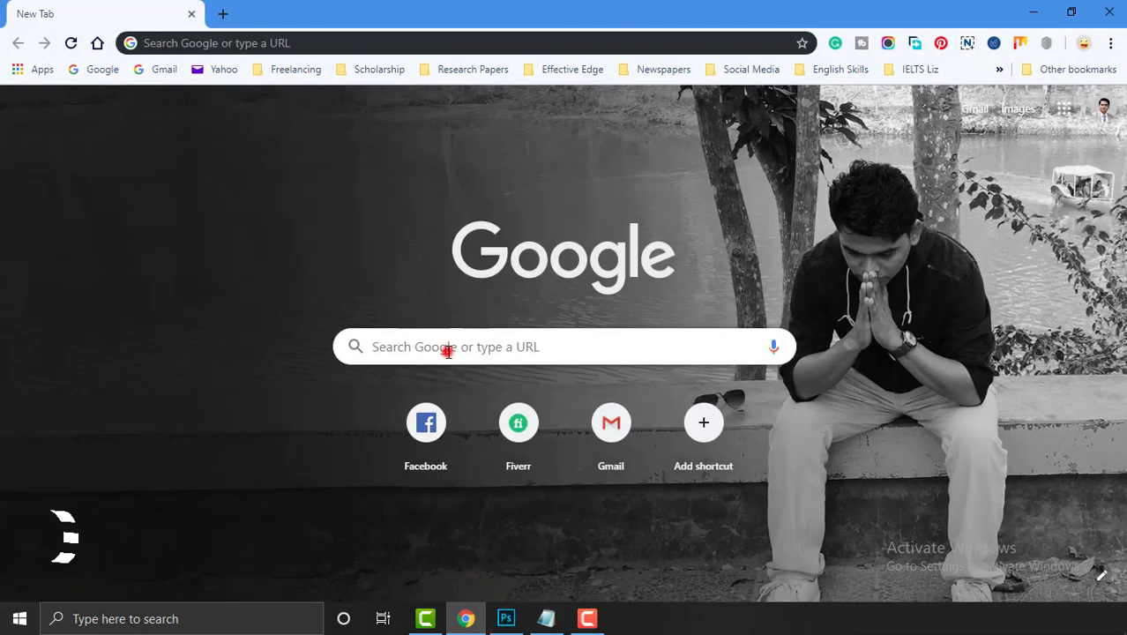
type("bus")
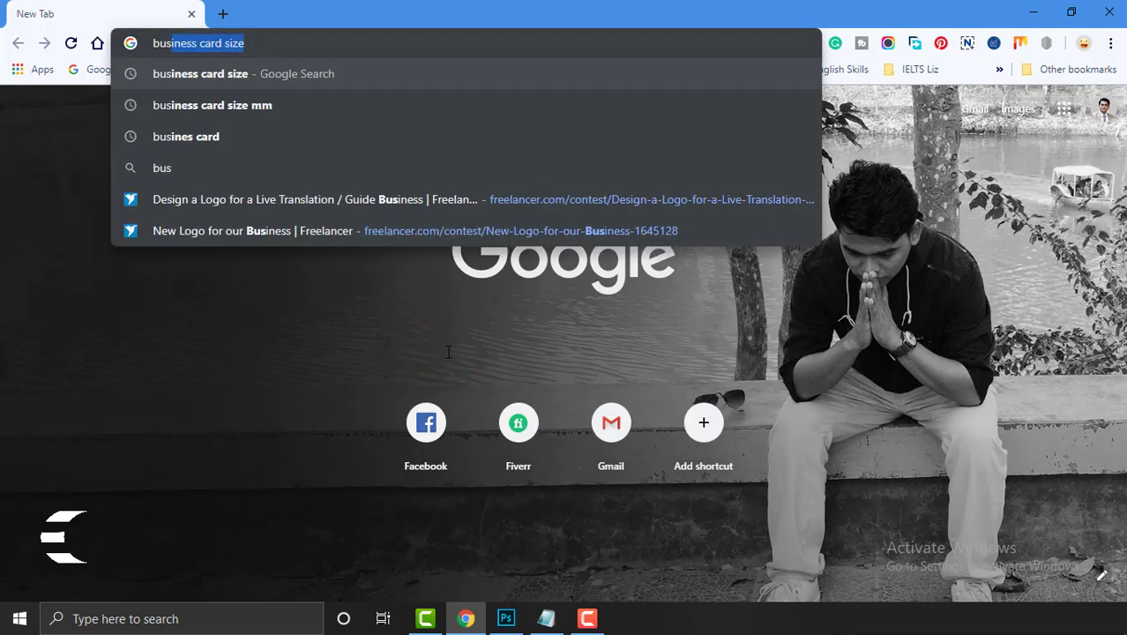
key("End")
key("Return")
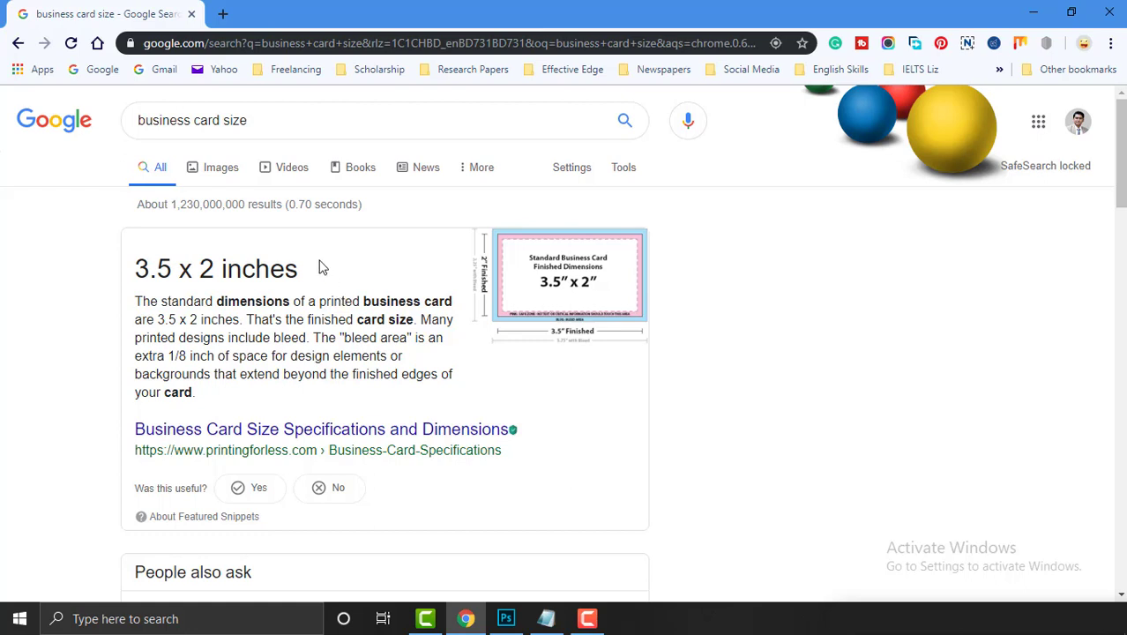
Search Google for "business card size cm" to look up the card dimensions in centimeters
left_click(285, 121)
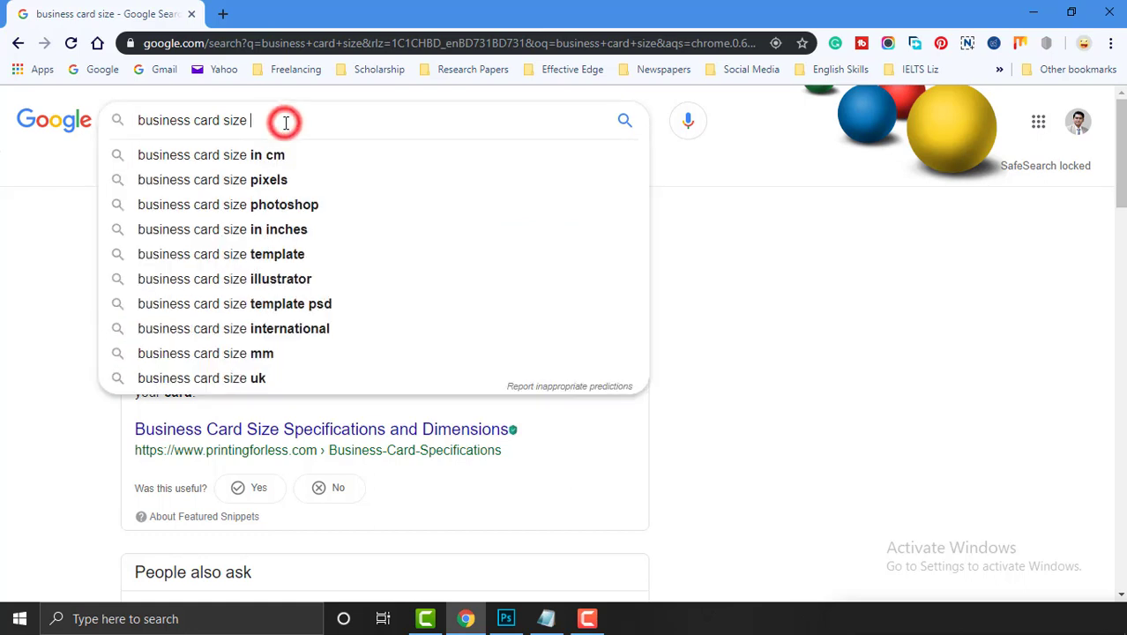
type("c")
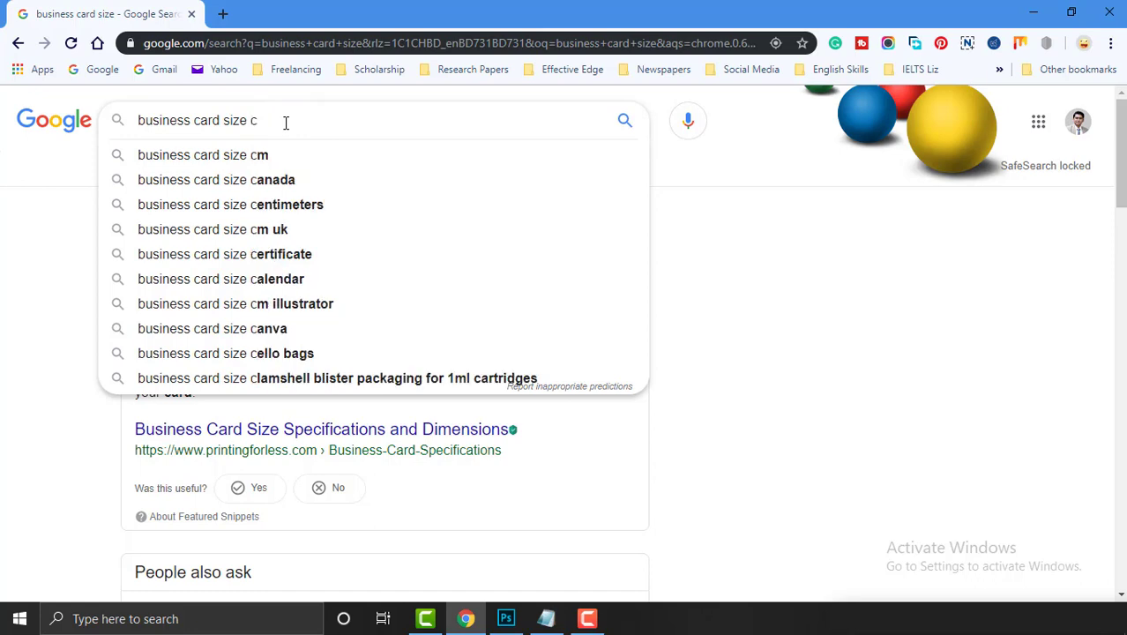
type("m")
key("Return")
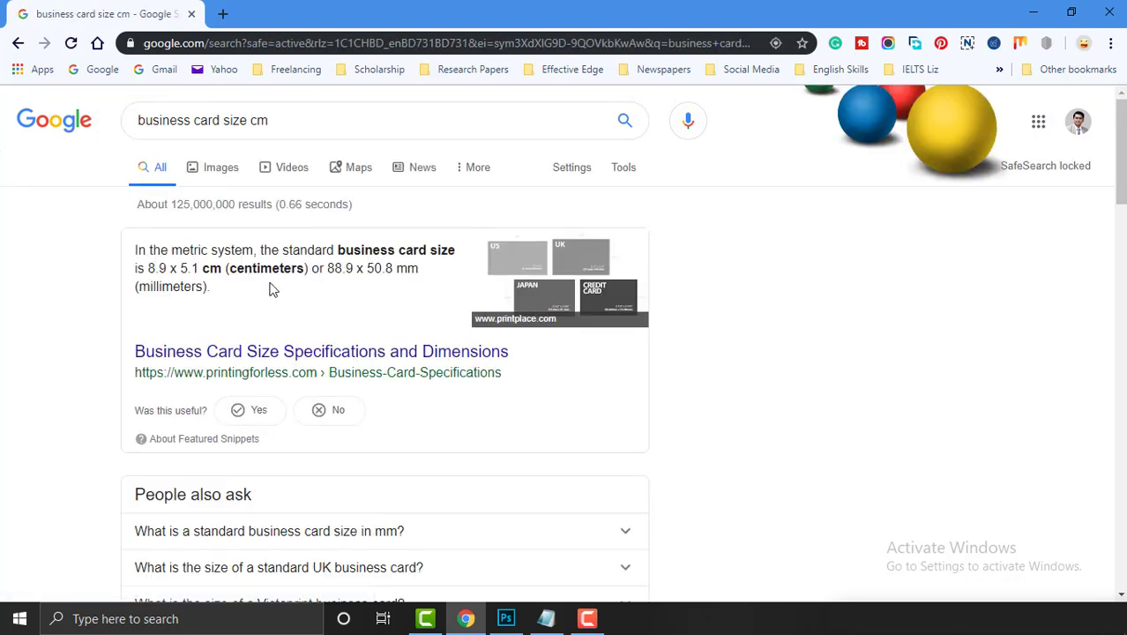
Search Google for "business card size" again and examine the standard width and height in inches
double_click(253, 119)
key("BackSpace")
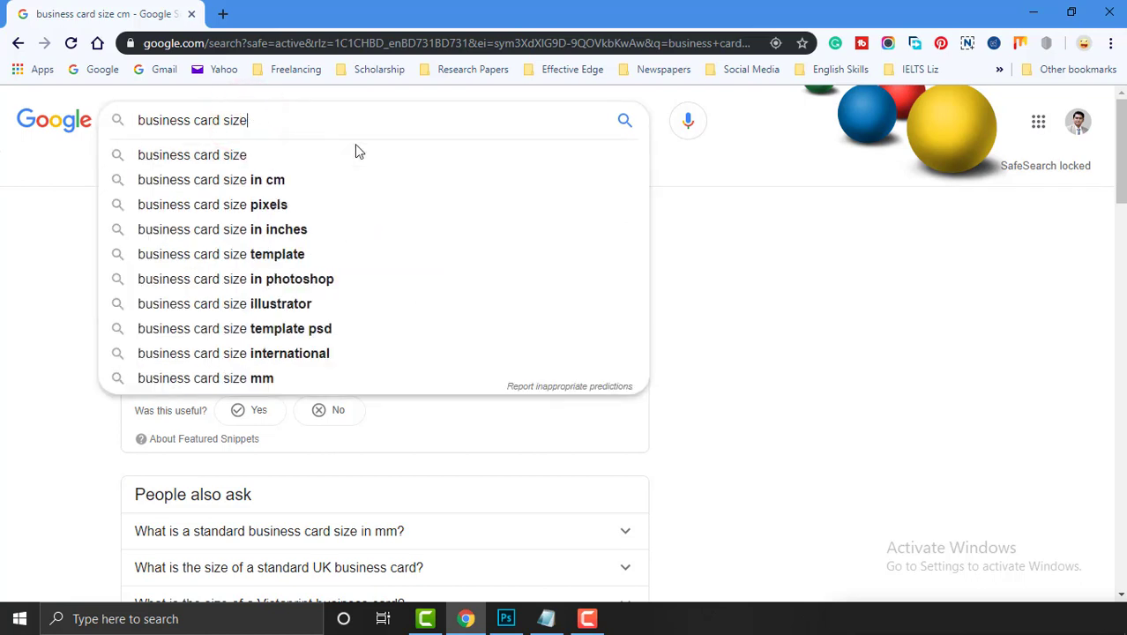
key("Return")
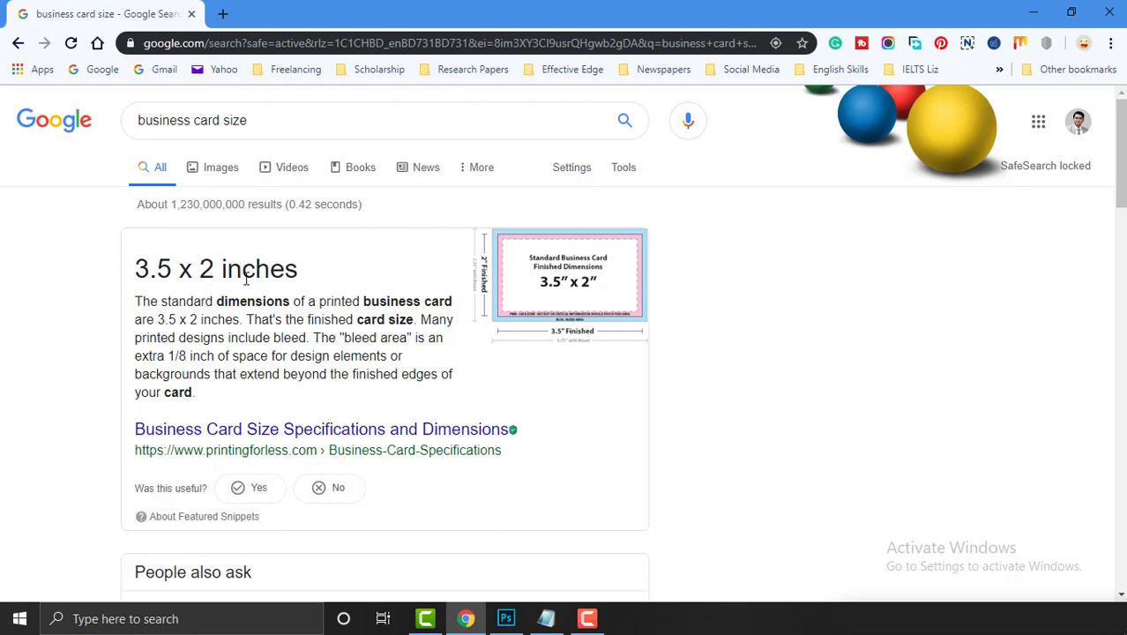
left_click_drag(157, 268, 184, 265)
left_click(201, 268)
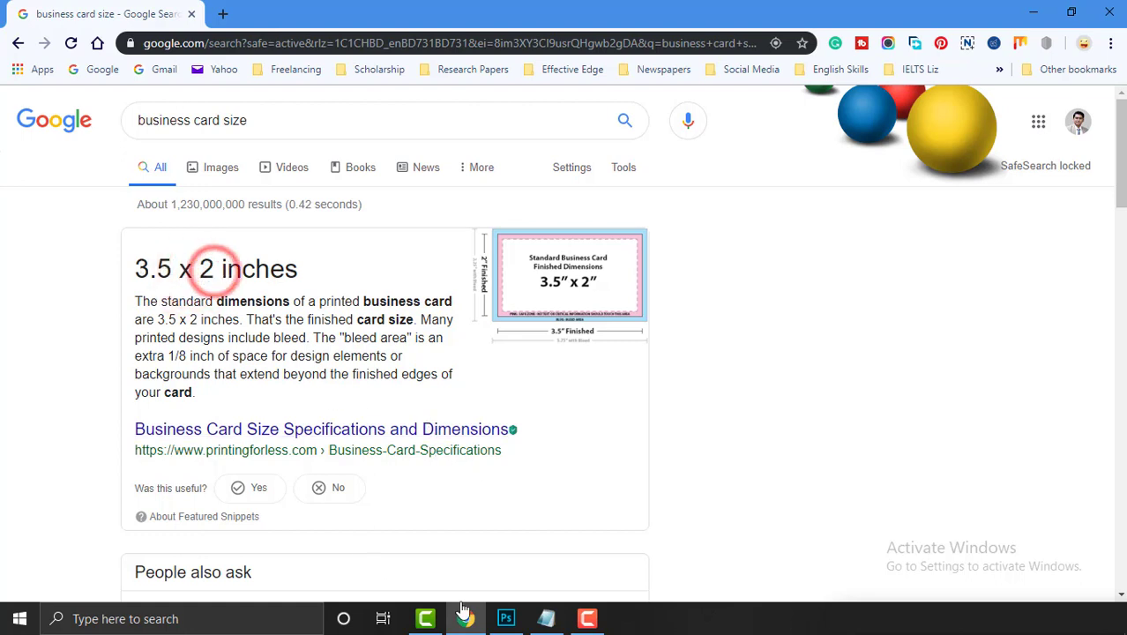
Switch to Photoshop and start a new document named BC
mouse_move(506, 623)
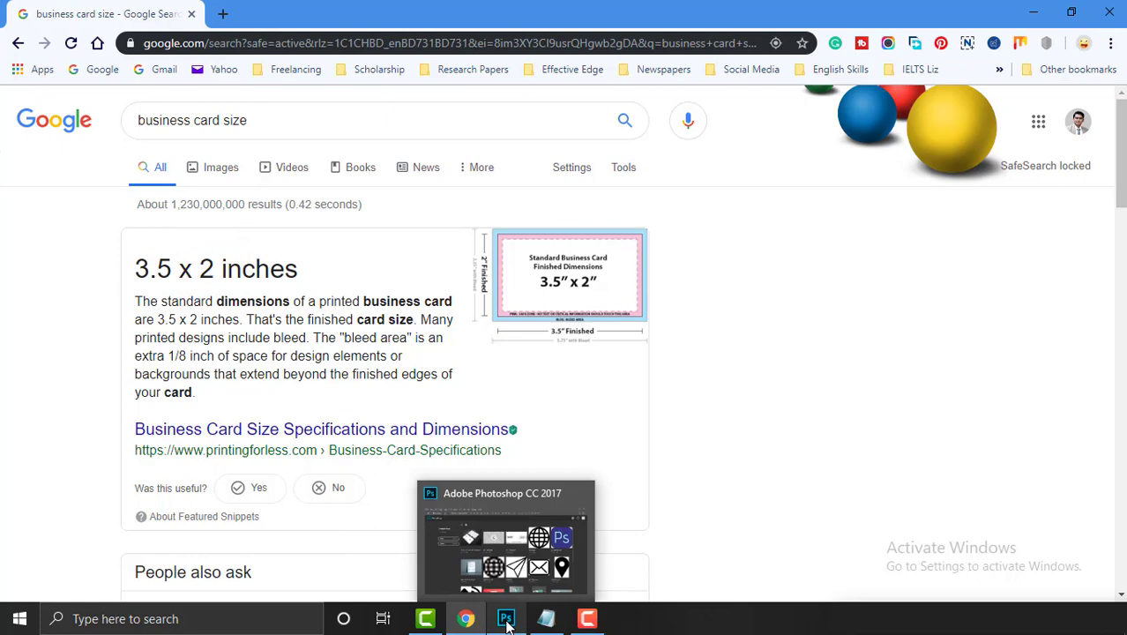
left_click(506, 620)
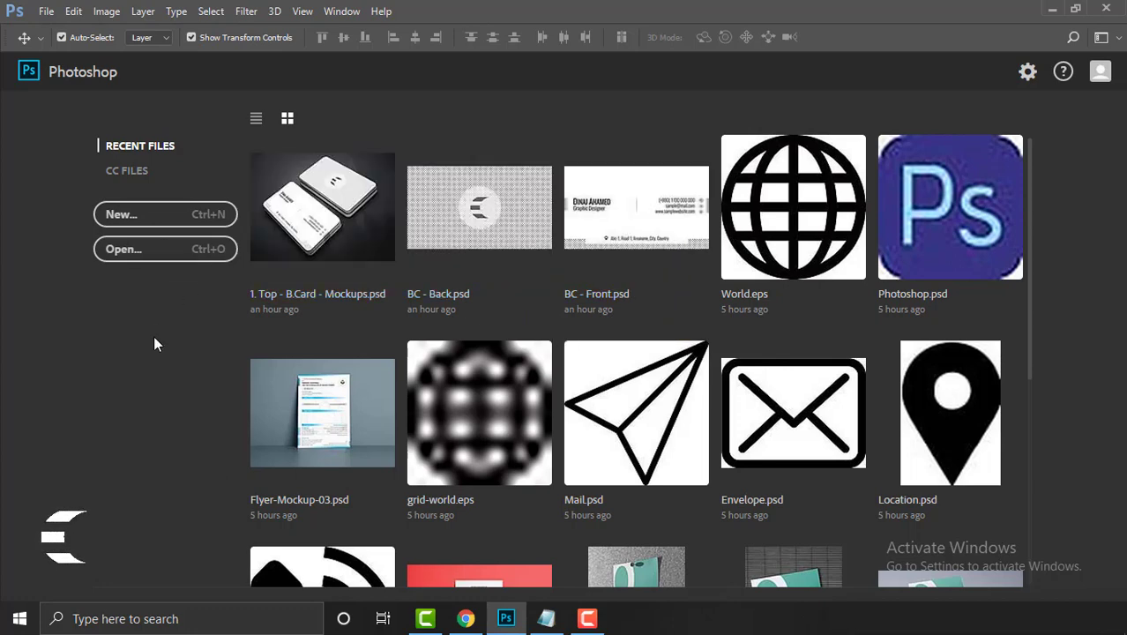
left_click(46, 11)
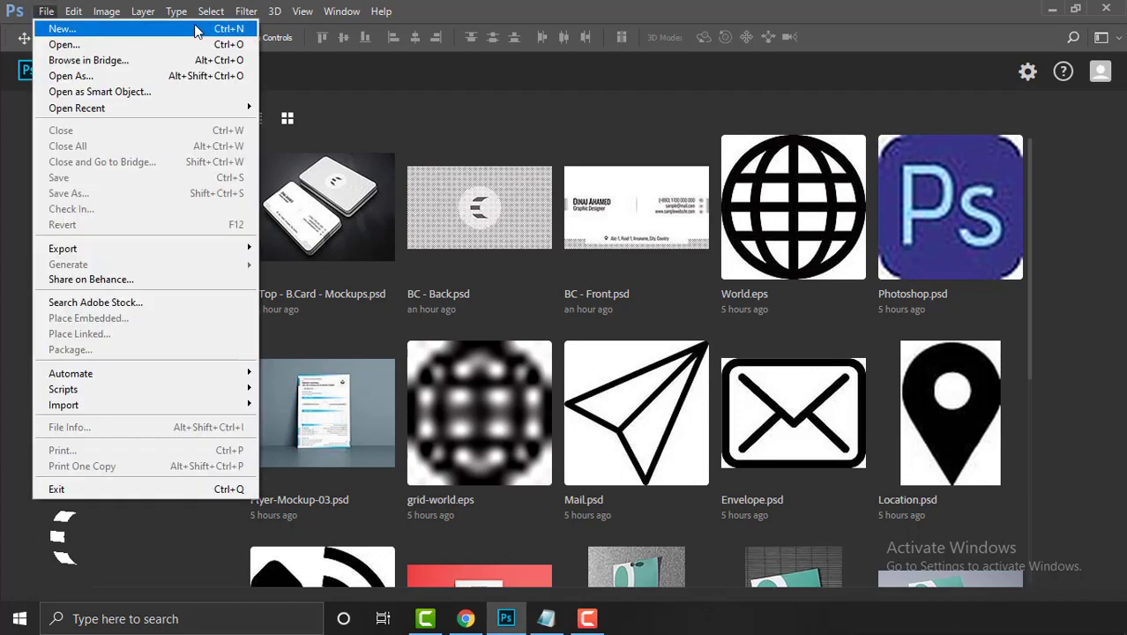
left_click(46, 11)
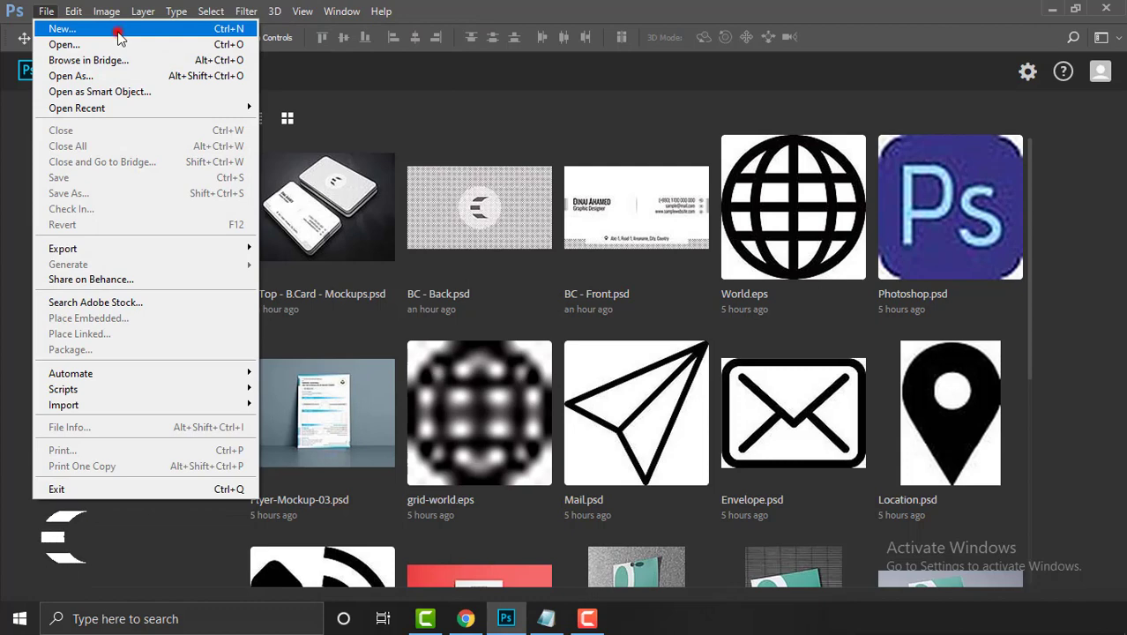
left_click(116, 30)
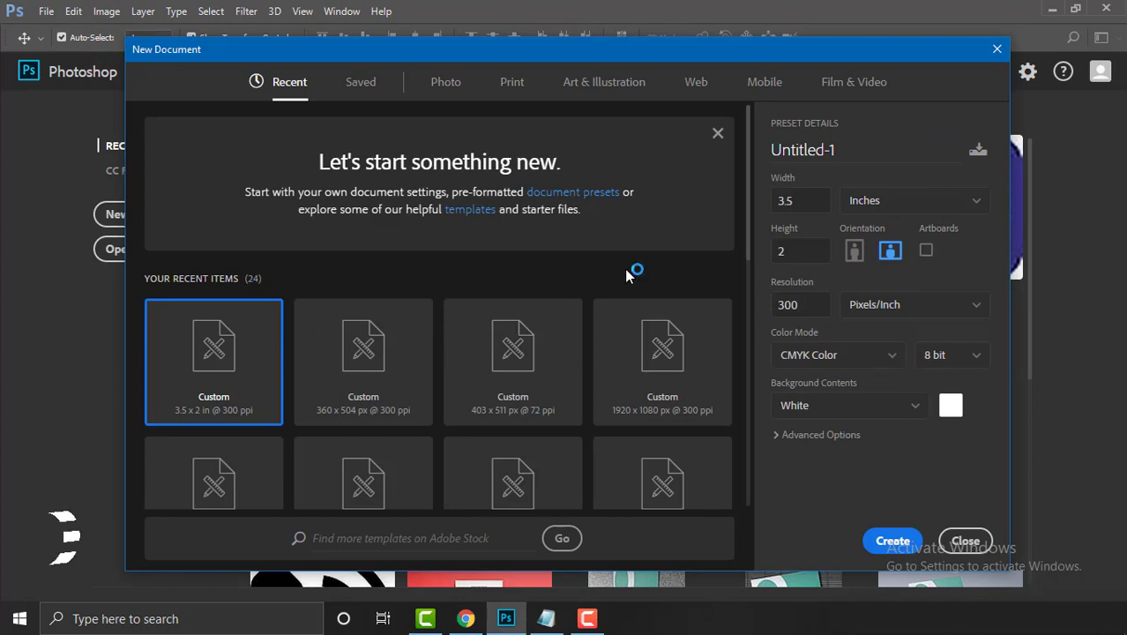
left_click(836, 152)
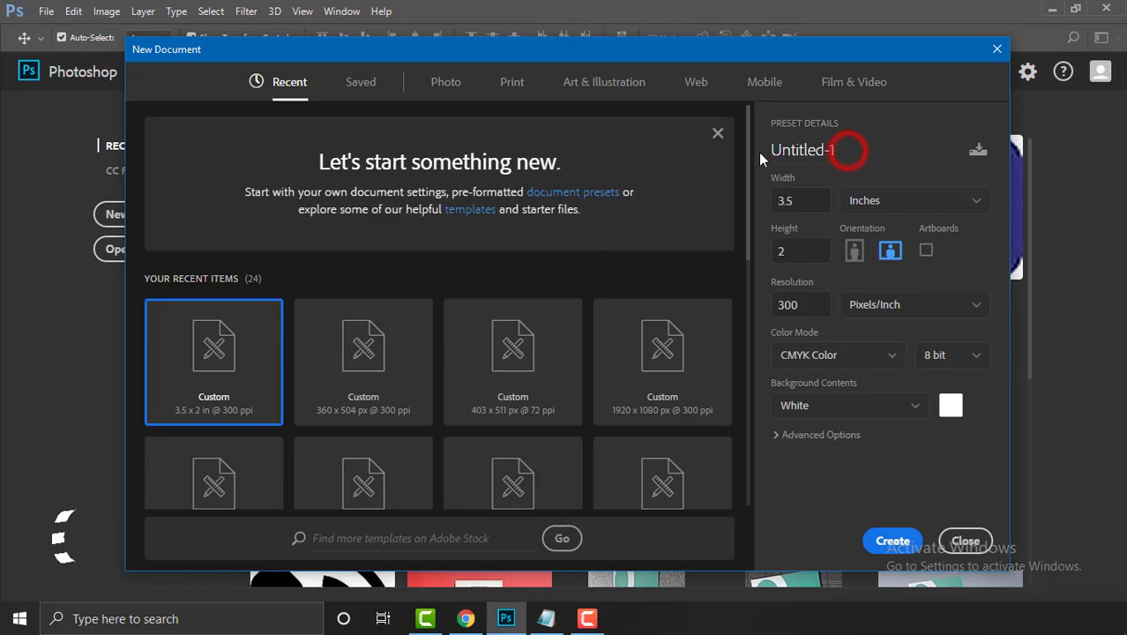
double_click(830, 151)
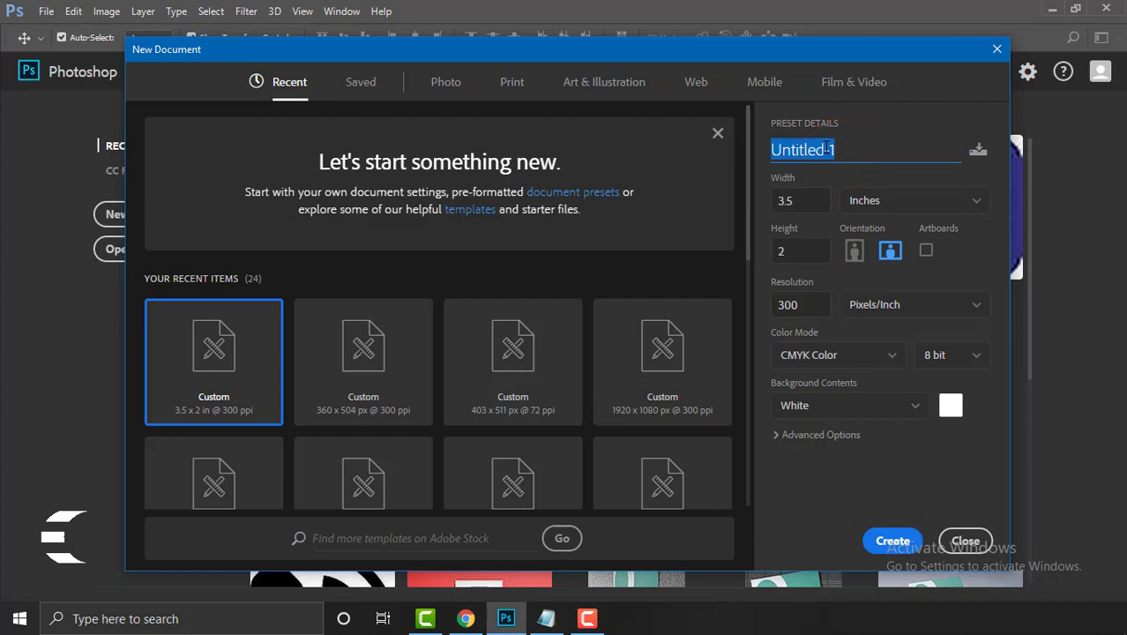
type("BC")
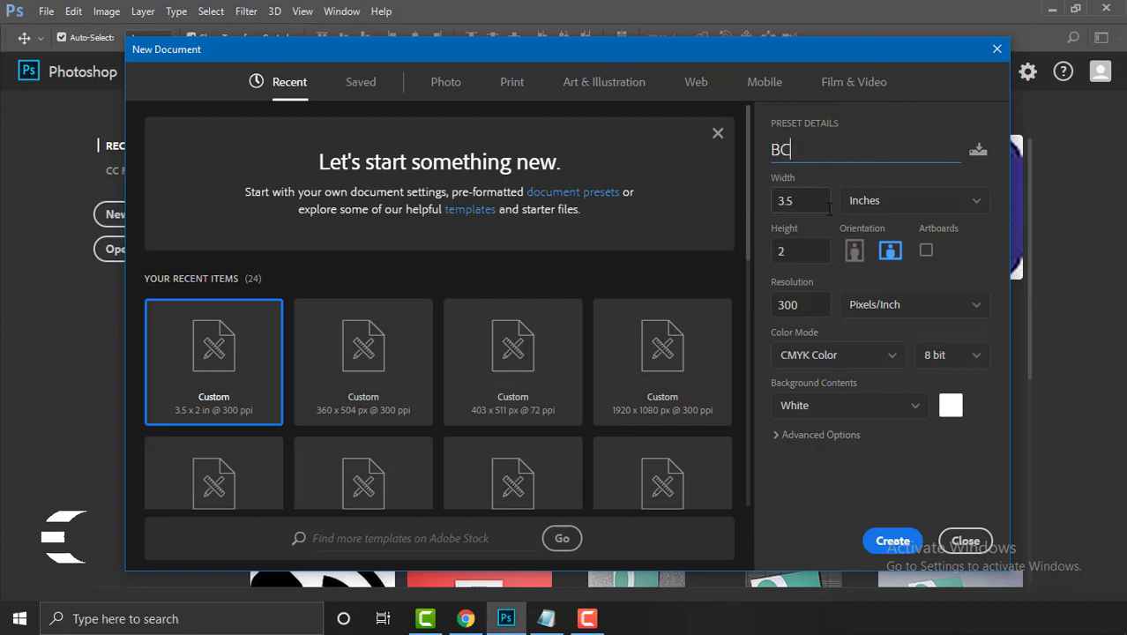
Set the new document's width to 3.5 and height to 2, with Inches as the unit
left_click(827, 205)
type("3.5")
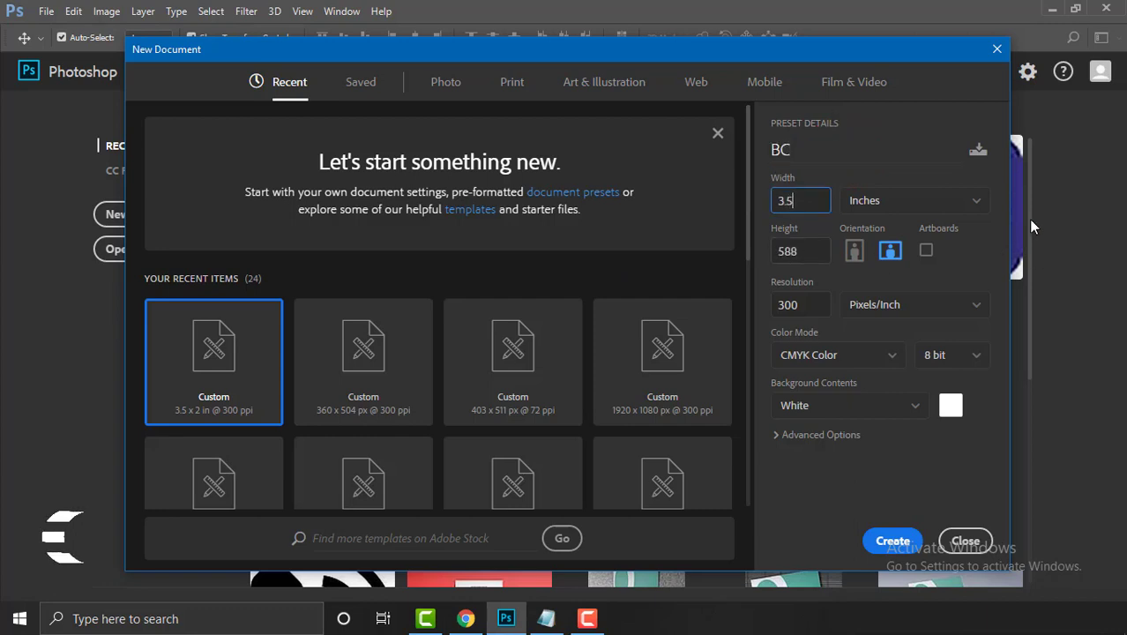
left_click(965, 201)
left_click(968, 201)
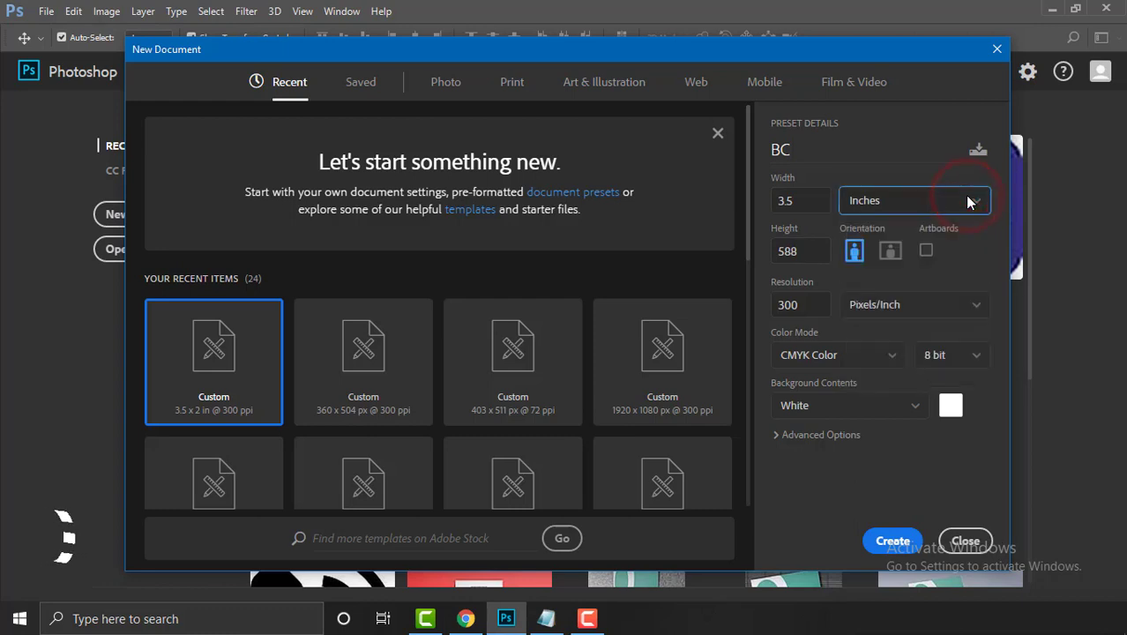
left_click(970, 200)
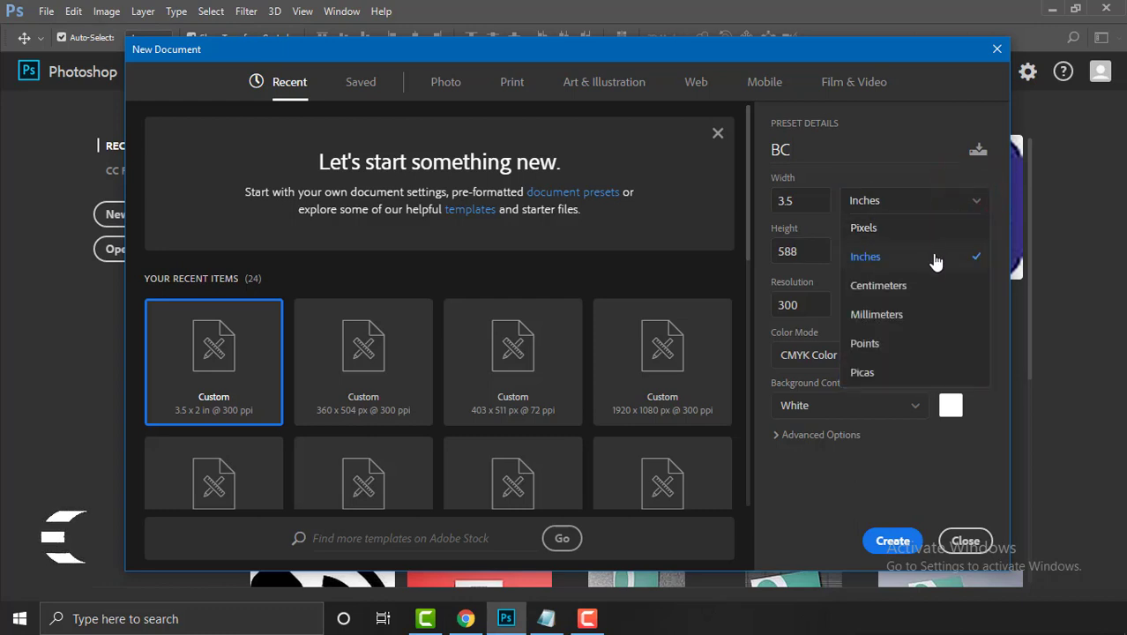
left_click(935, 257)
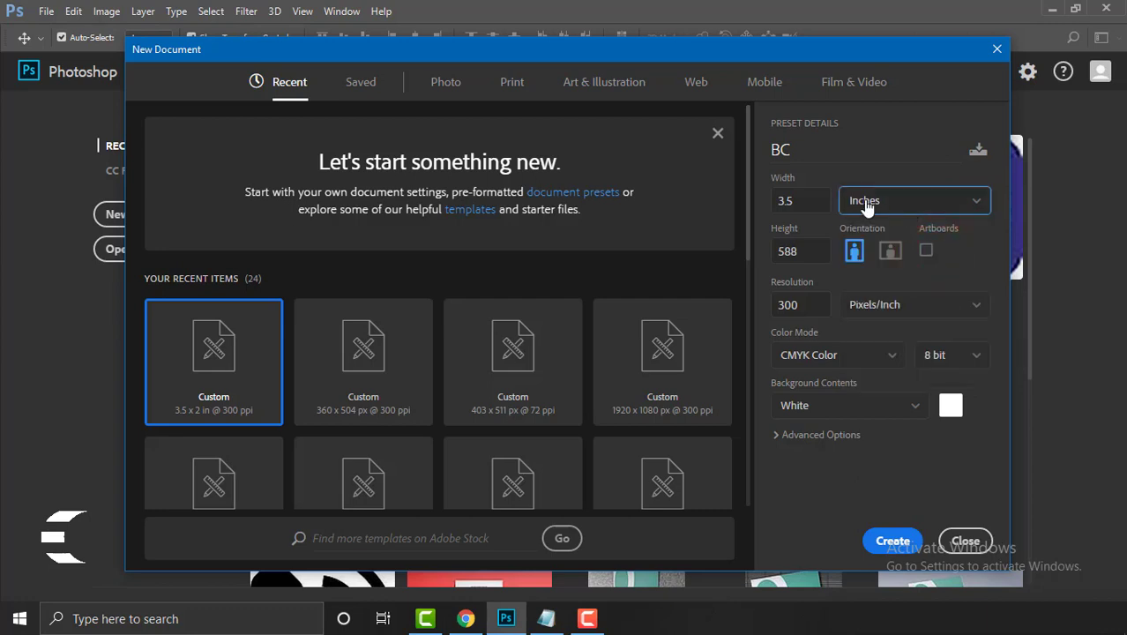
double_click(812, 251)
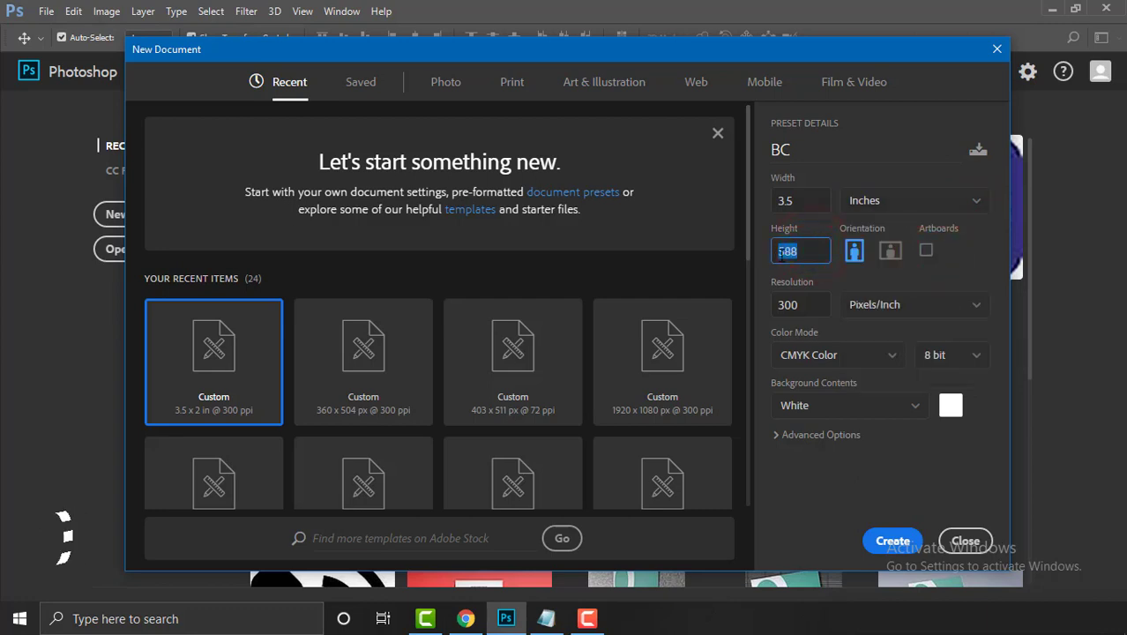
type("2")
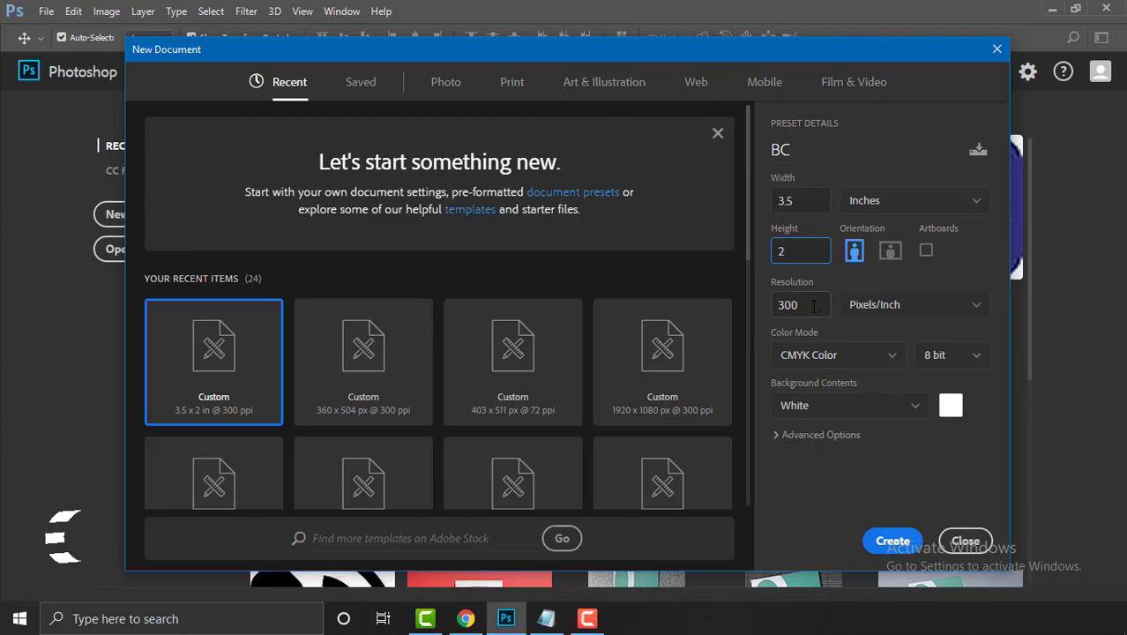
Keep the new document's resolution at 300 pixels/inch and choose CMYK Color as its color mode
double_click(809, 305)
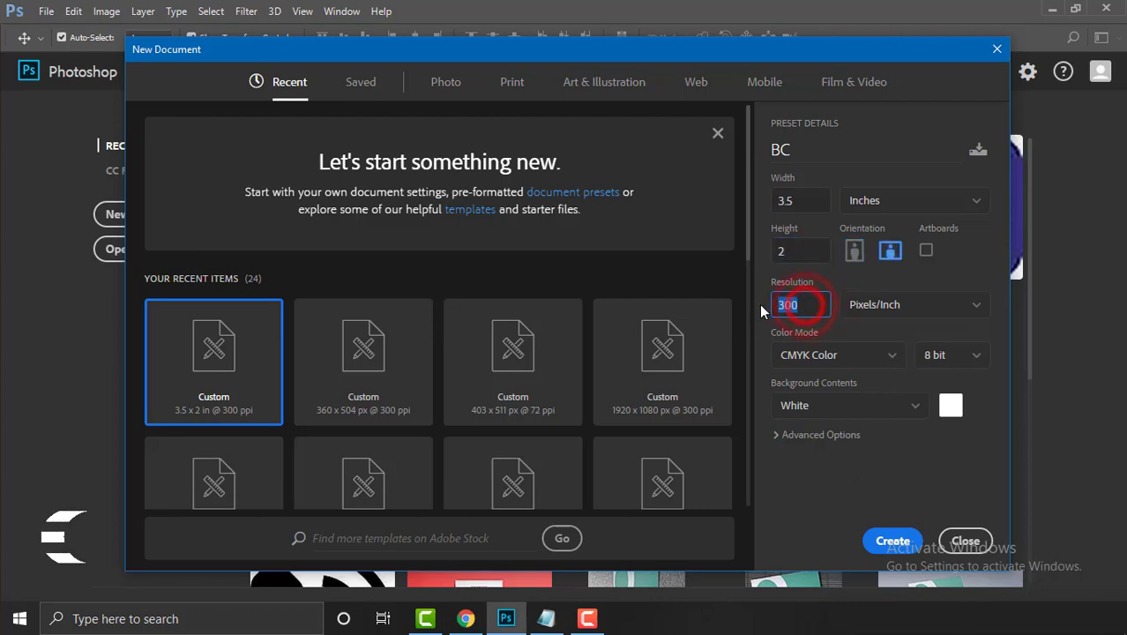
left_click(820, 328)
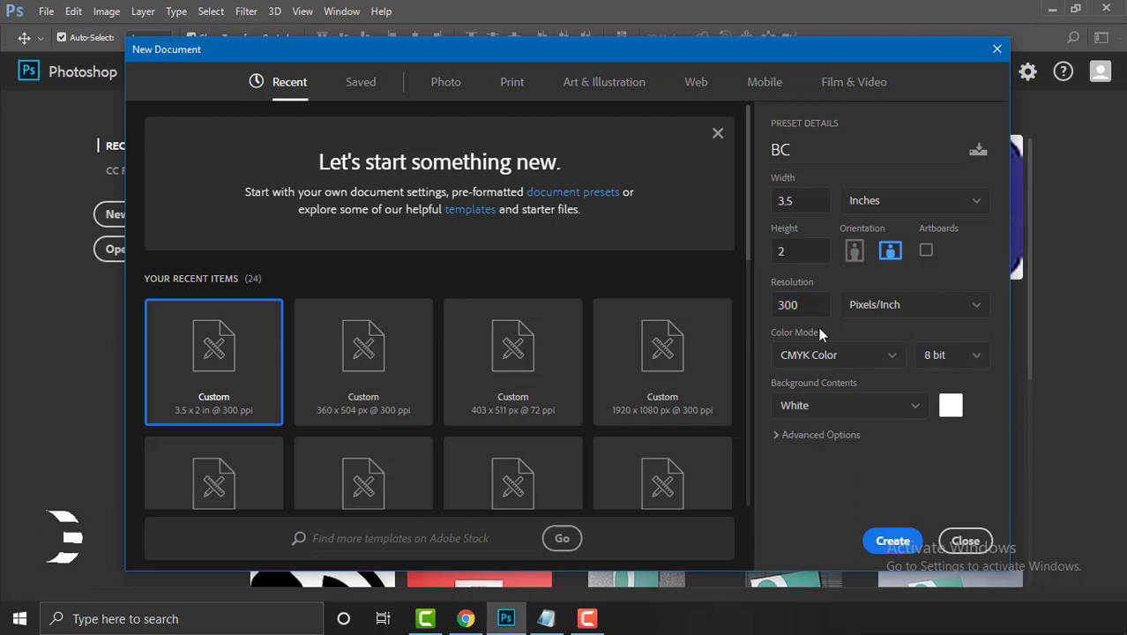
left_click(877, 355)
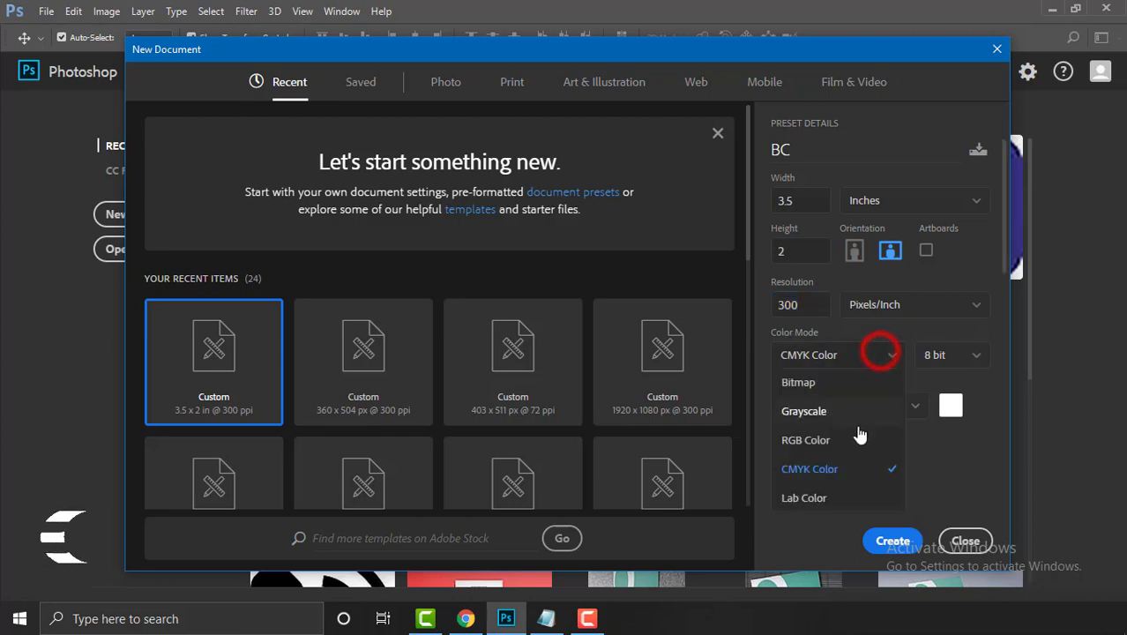
left_click(871, 471)
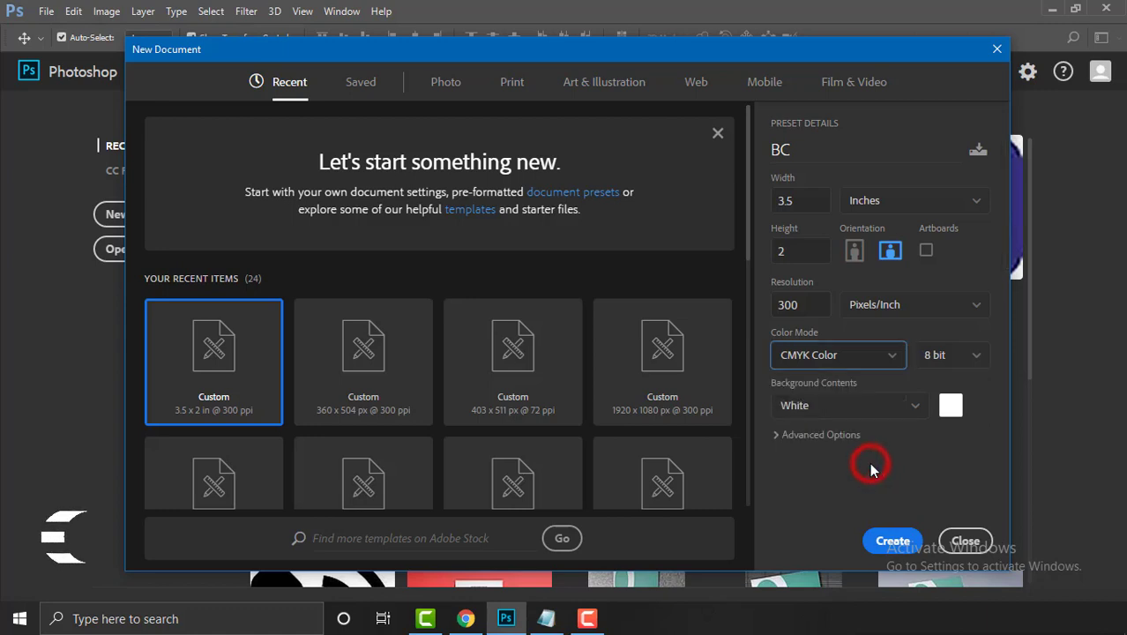
Try Black and Background Color as the new document's background contents
left_click(913, 405)
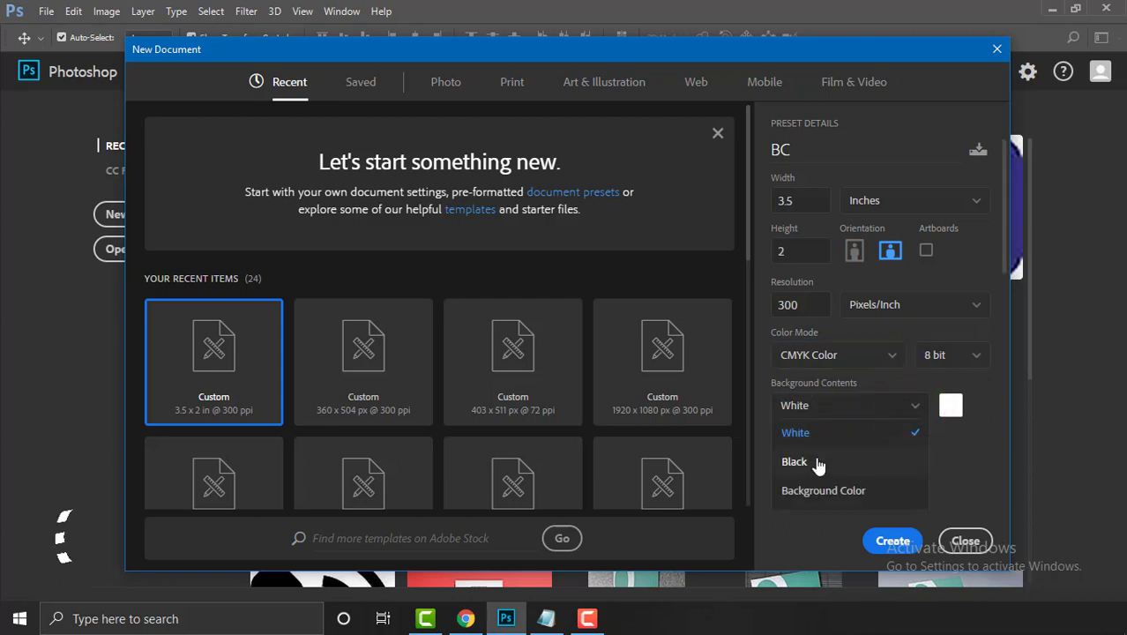
left_click(814, 462)
left_click(917, 410)
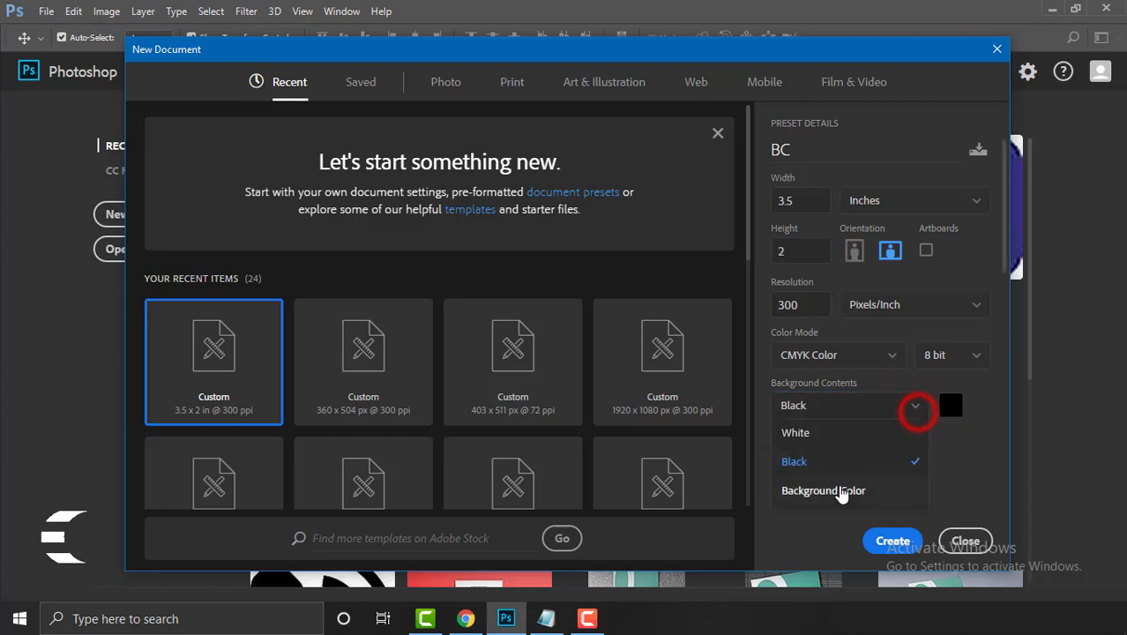
left_click(857, 489)
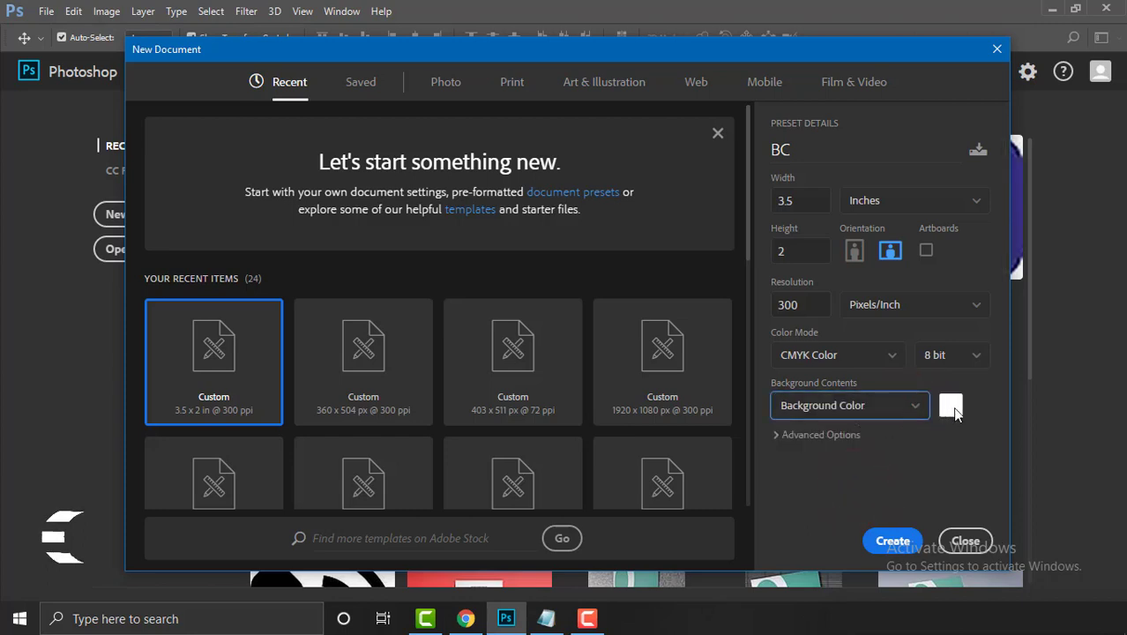
Set a custom light purple background color, b5b3e0, for the new document
left_click(951, 406)
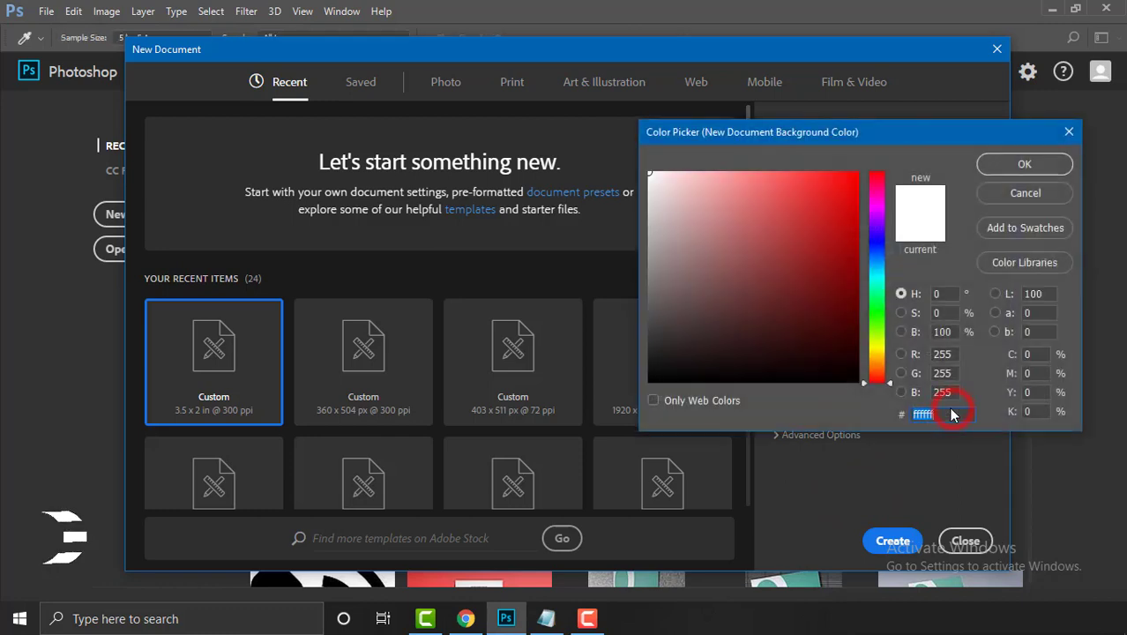
left_click_drag(942, 124, 636, 105)
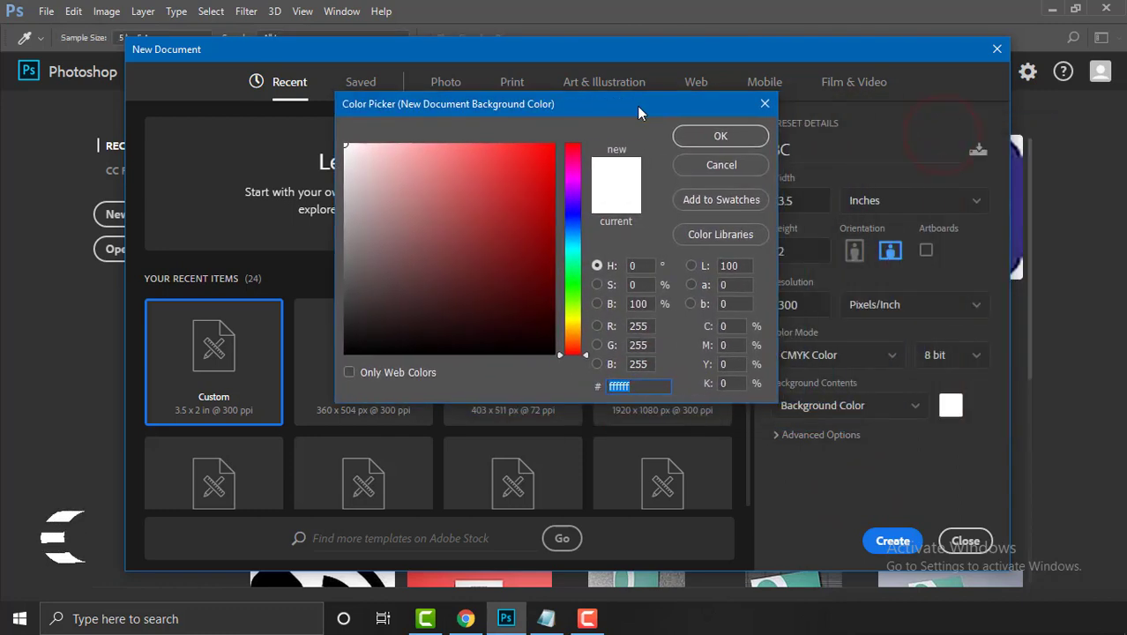
left_click(540, 217)
left_click(572, 278)
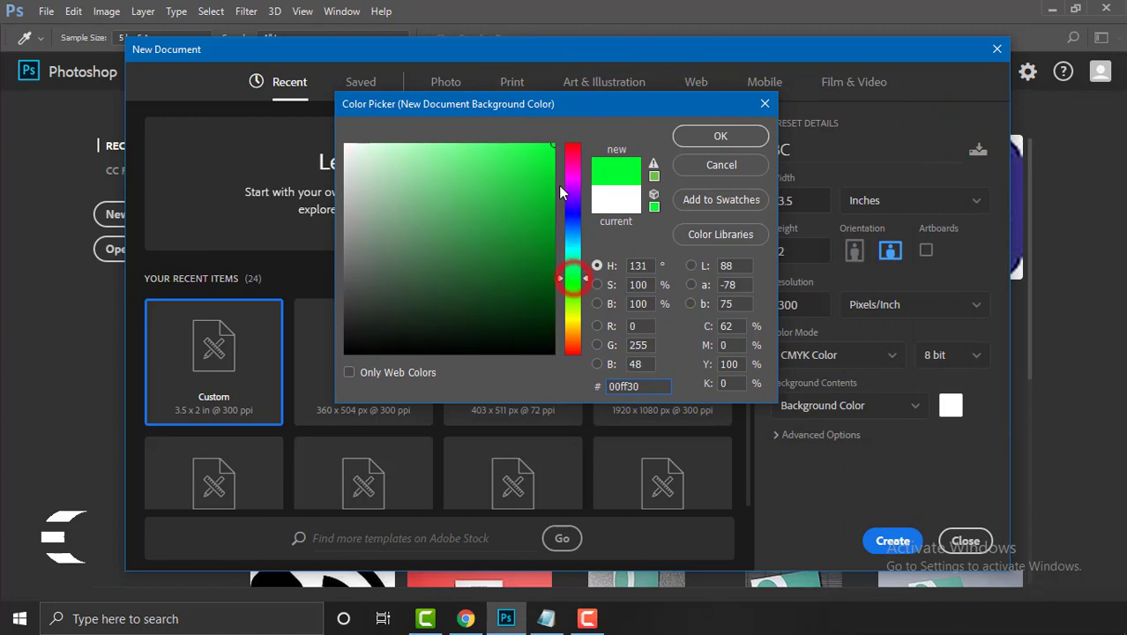
left_click(548, 188)
left_click(574, 211)
left_click(509, 225)
left_click_drag(443, 203, 421, 193)
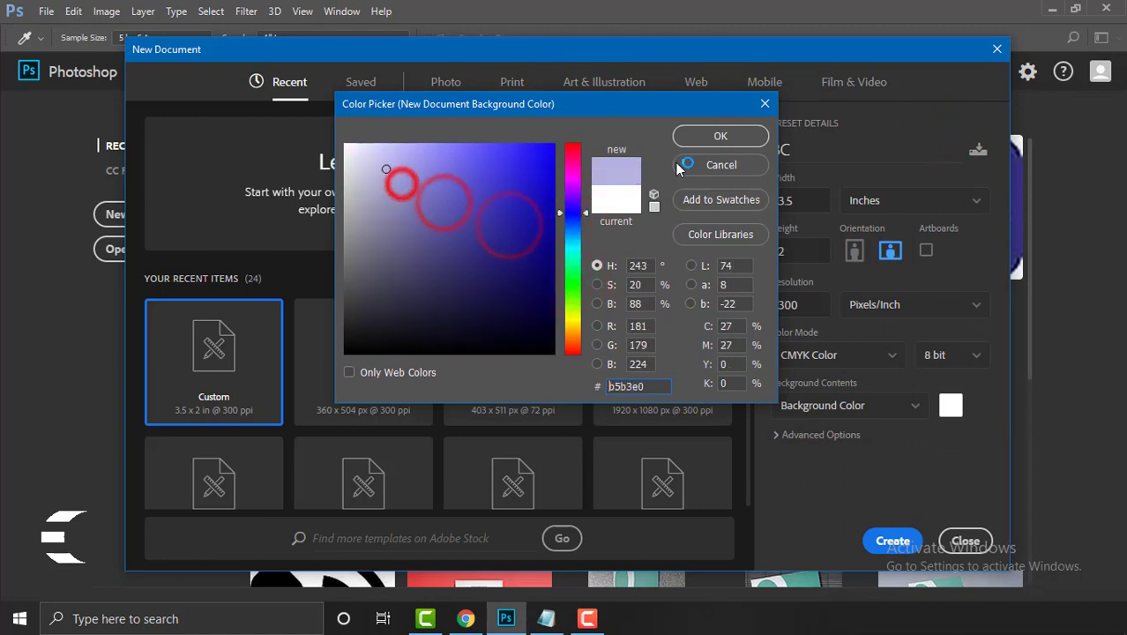
left_click(716, 137)
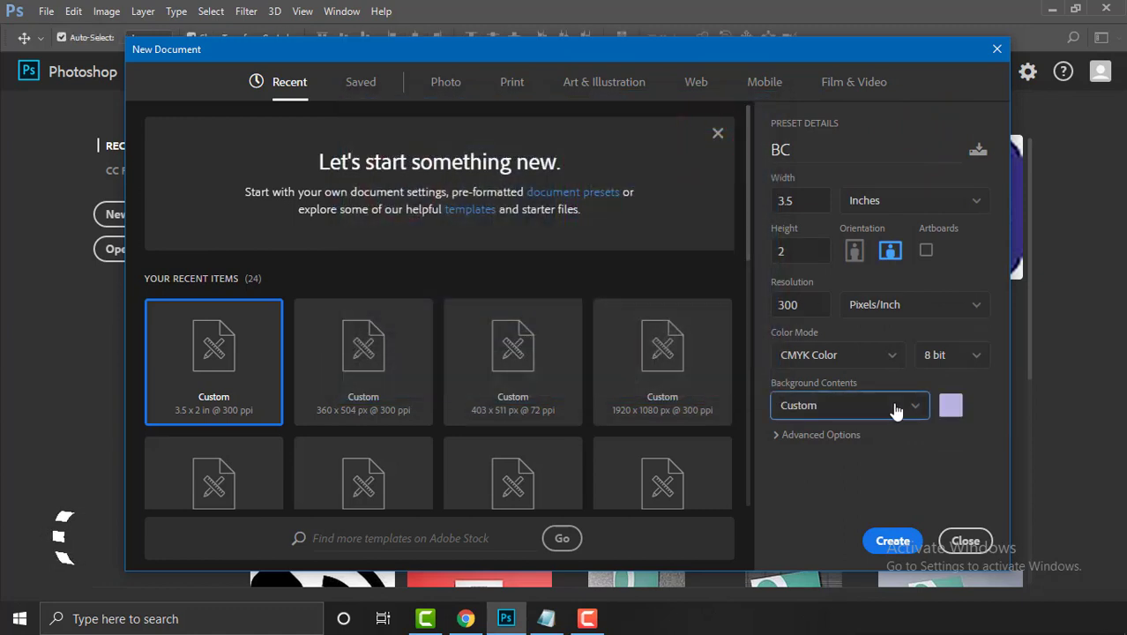
Set the new document's background contents to White and create the document
left_click(917, 406)
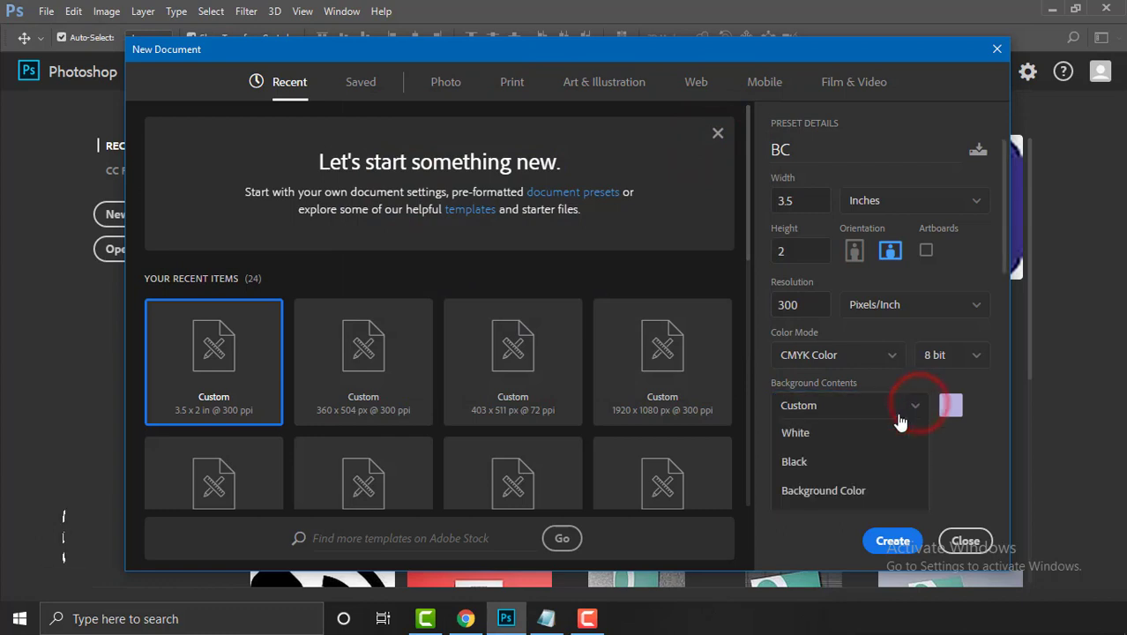
left_click(848, 432)
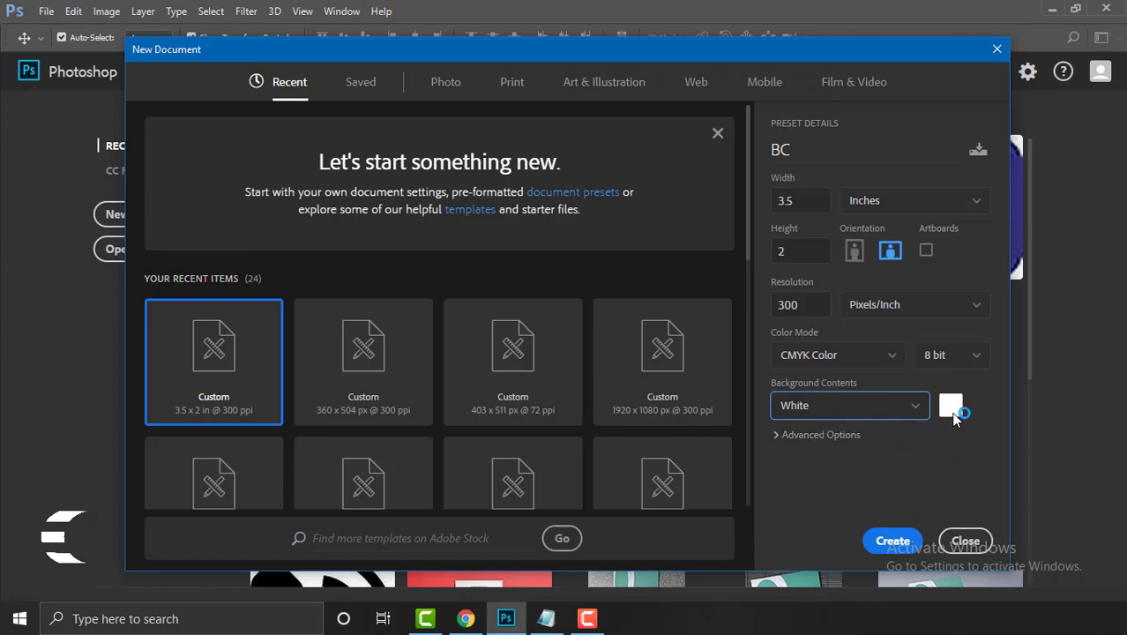
left_click(894, 541)
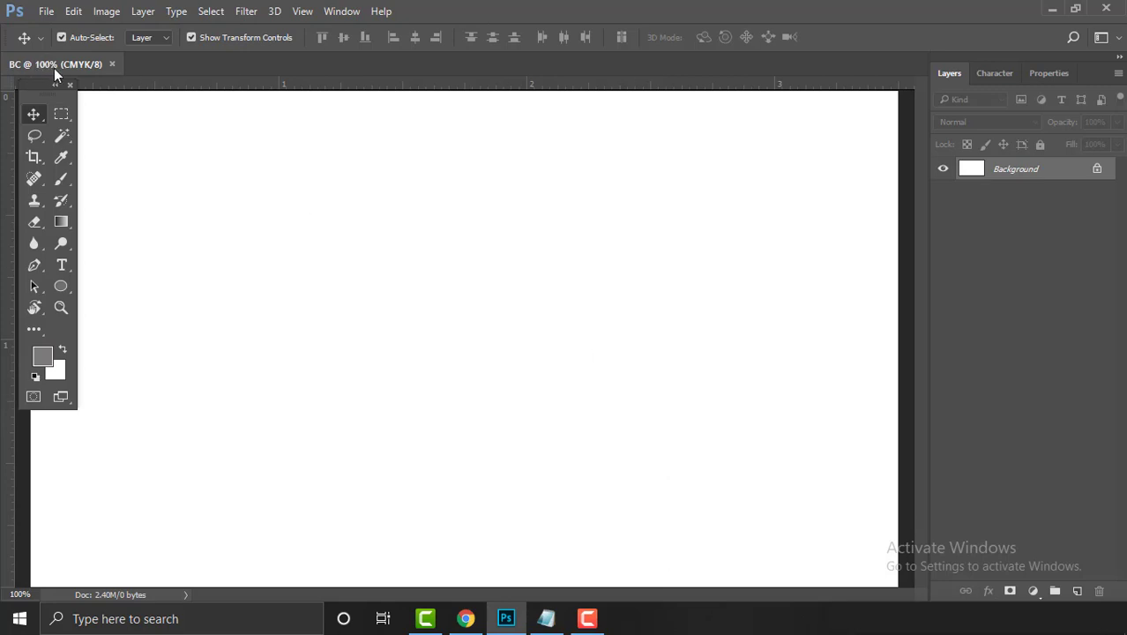
scroll(296, 256, "down", 1)
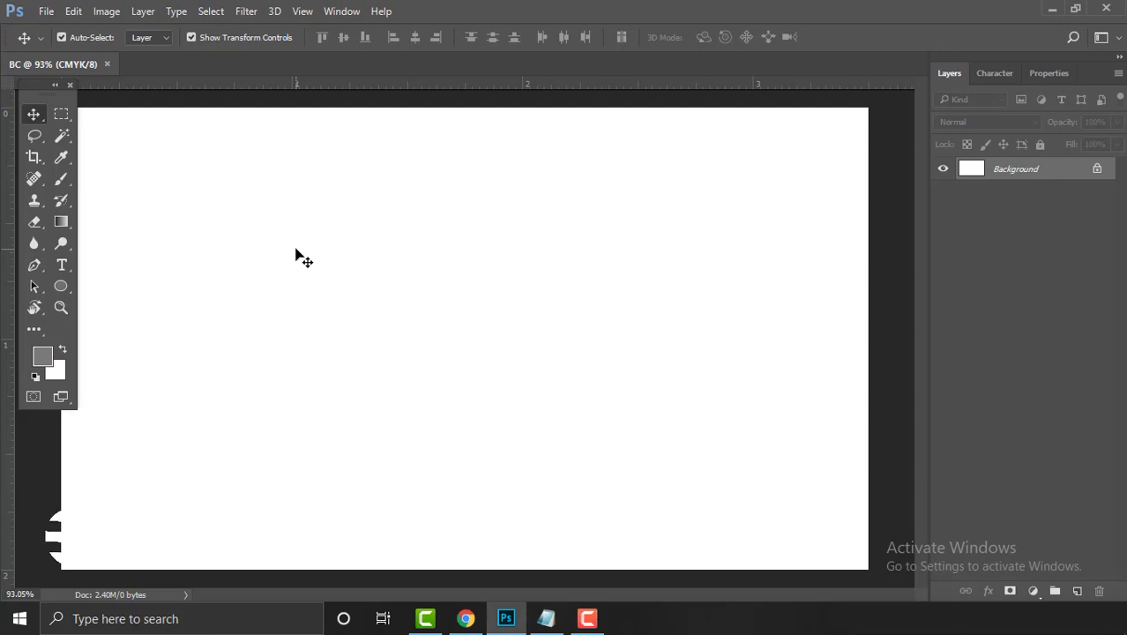
key("Tab")
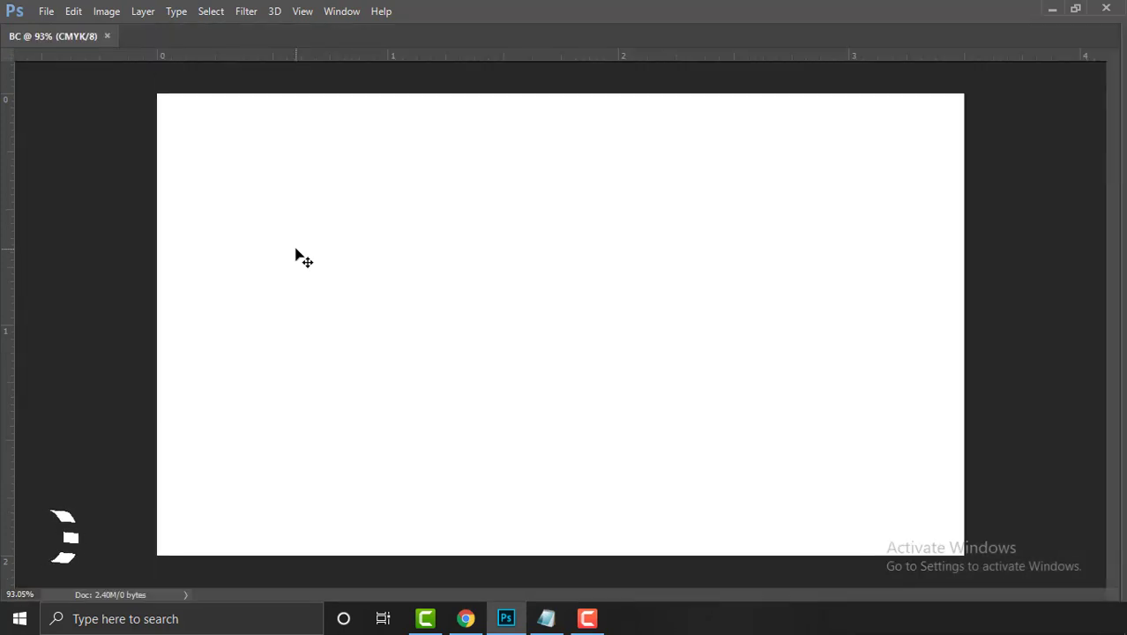
key("ctrl+plus")
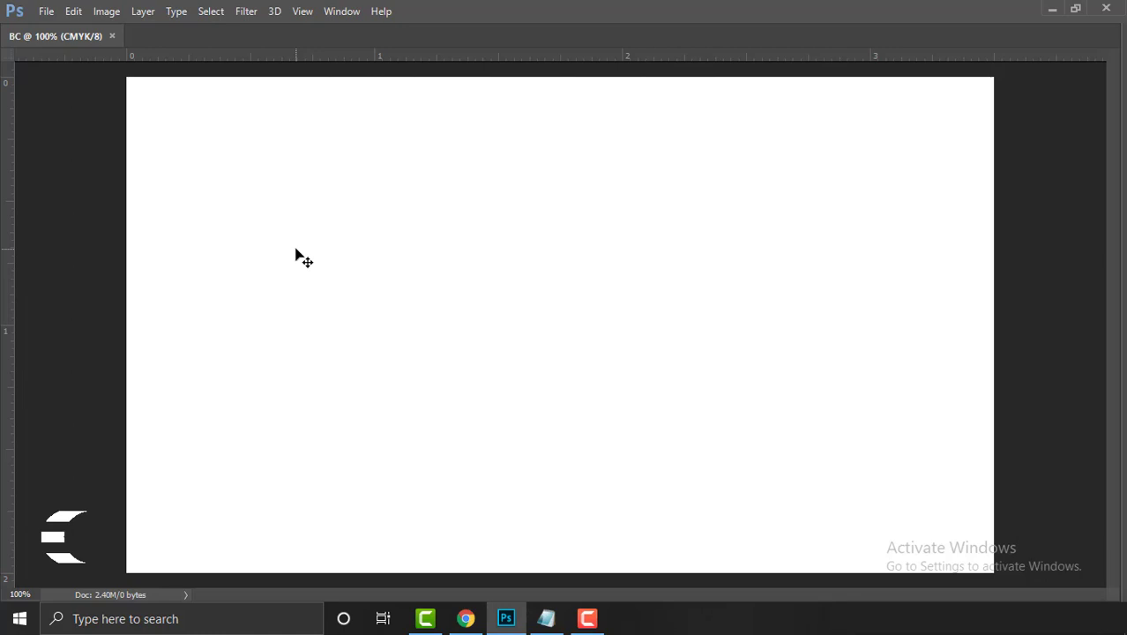
key("Tab")
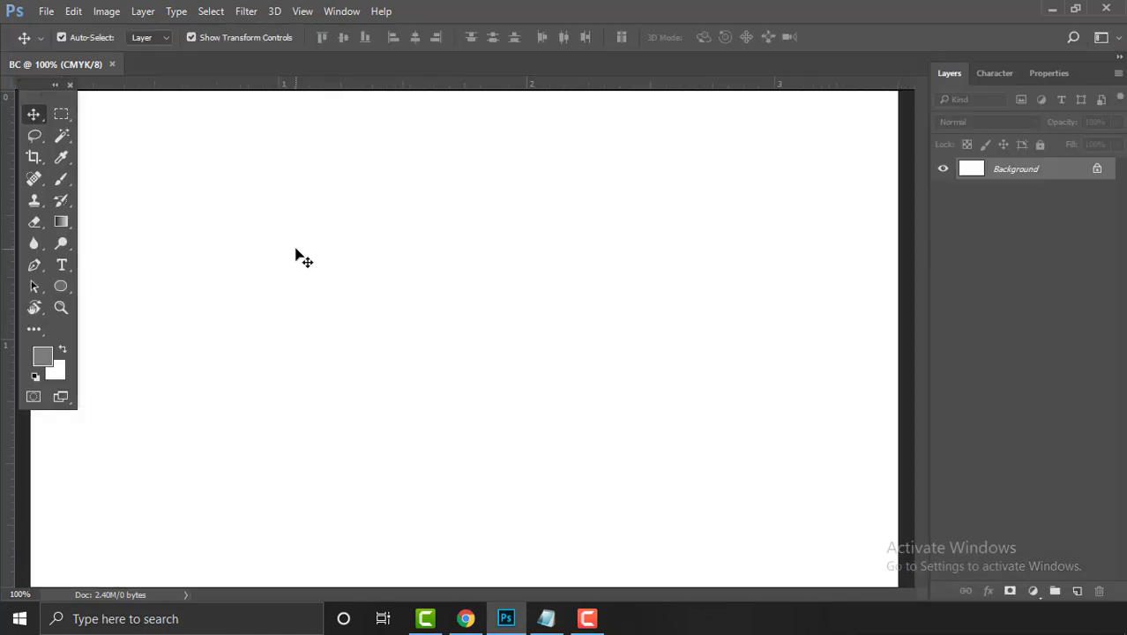
key("ctrl+minus")
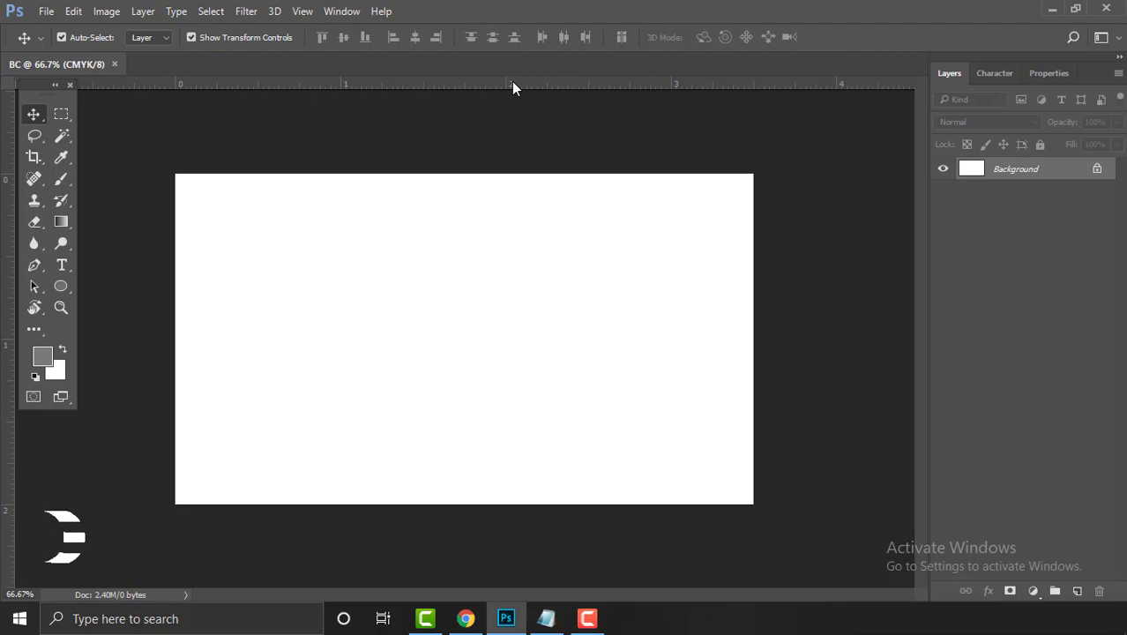
Hide the rulers around the canvas and turn them back on
key("ctrl")
key("ctrl+r")
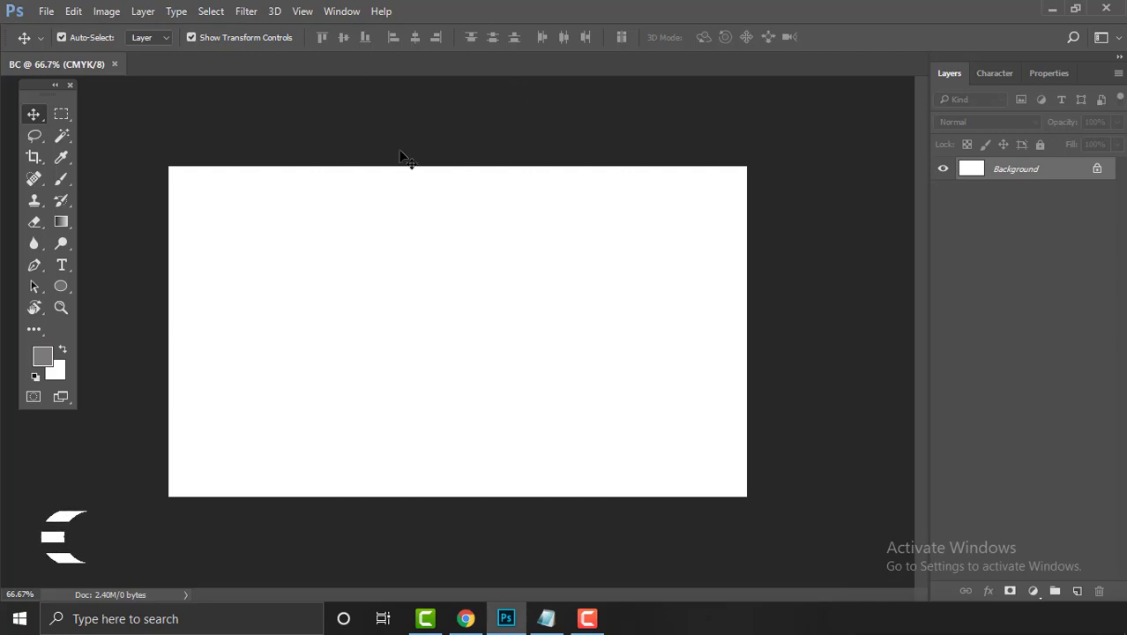
left_click(306, 12)
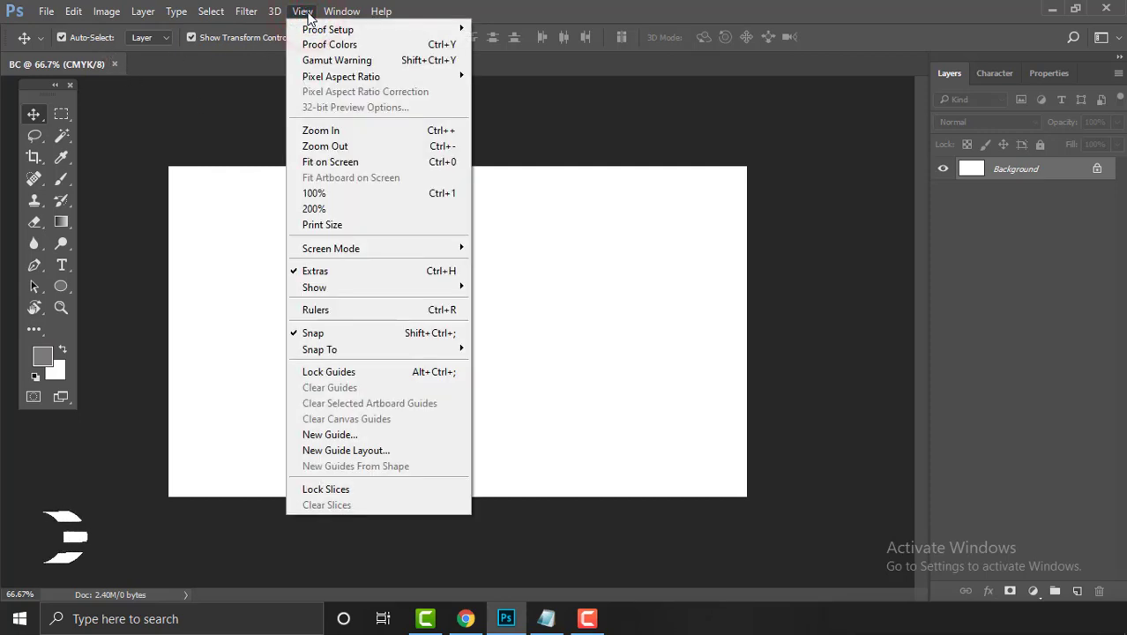
left_click(370, 316)
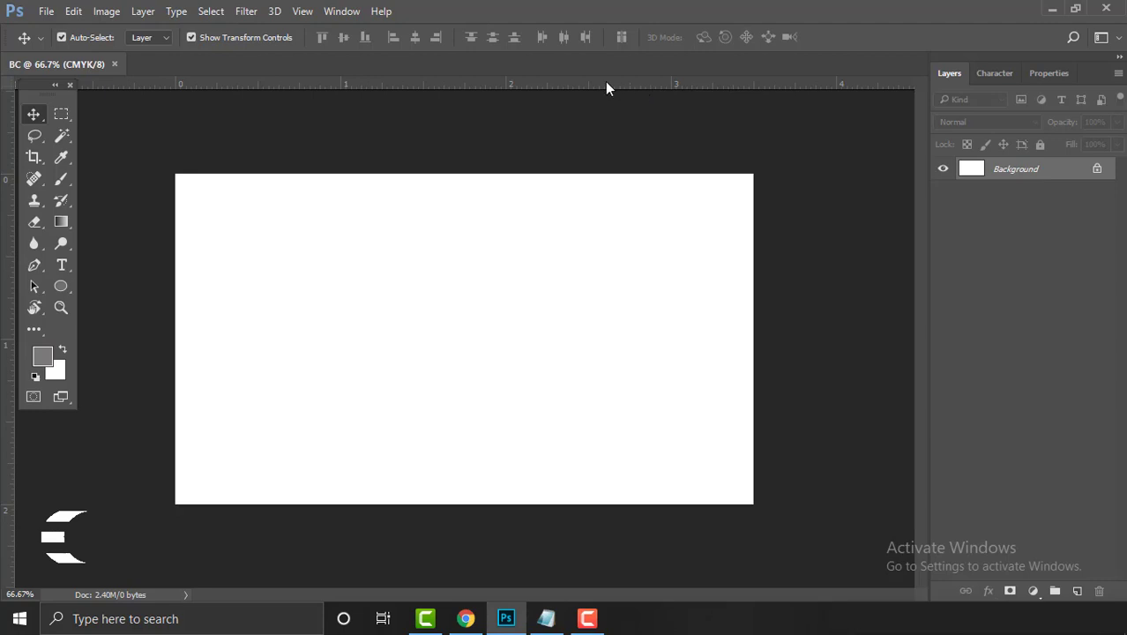
Place guides along all four edges of the 3.5 x 2 inch canvas, keeping snapping on
left_click_drag(607, 84, 627, 171)
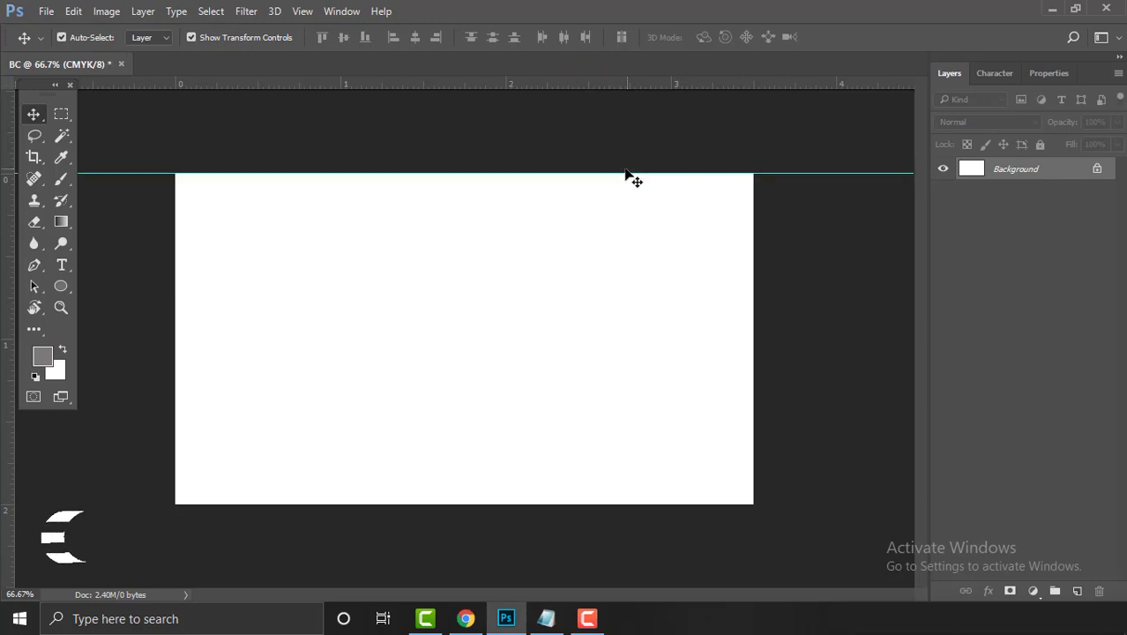
left_click(304, 13)
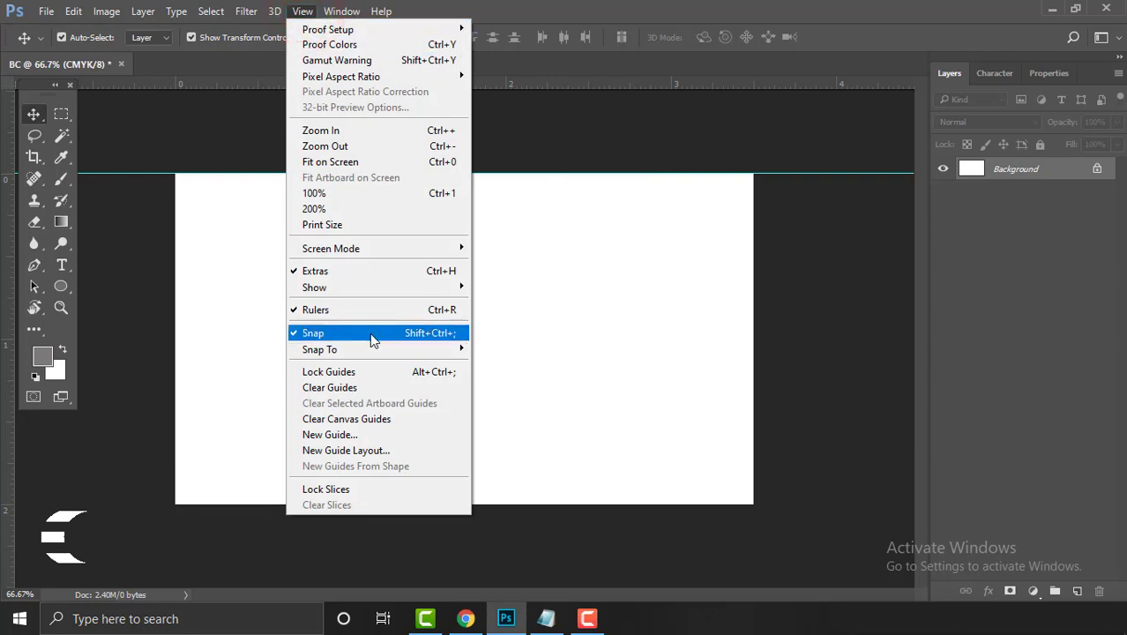
left_click(673, 247)
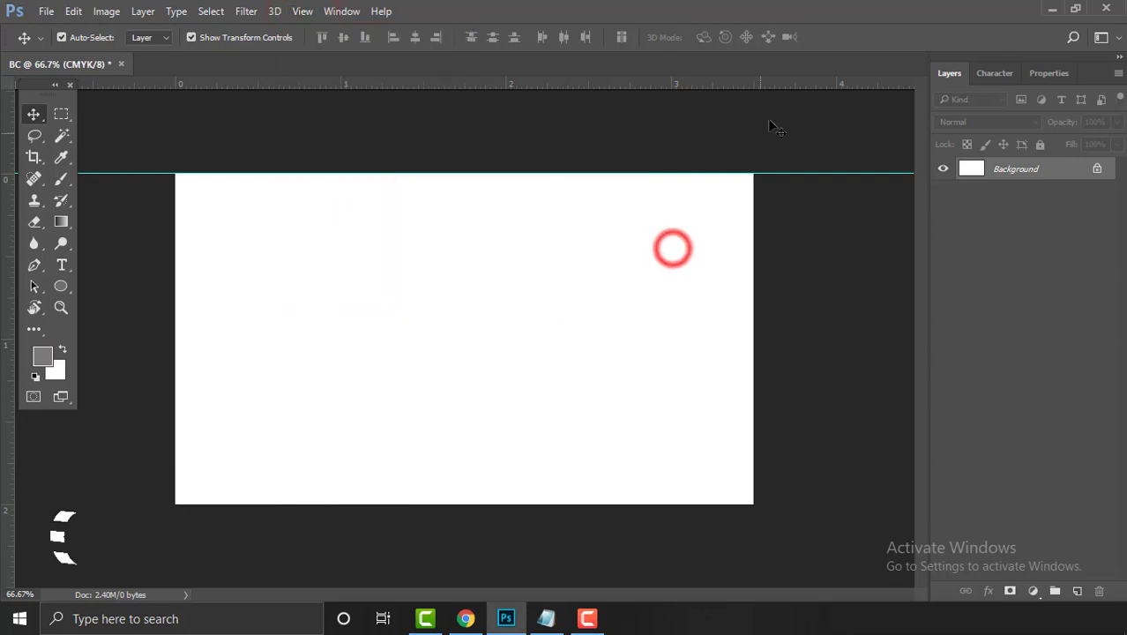
left_click_drag(772, 85, 780, 504)
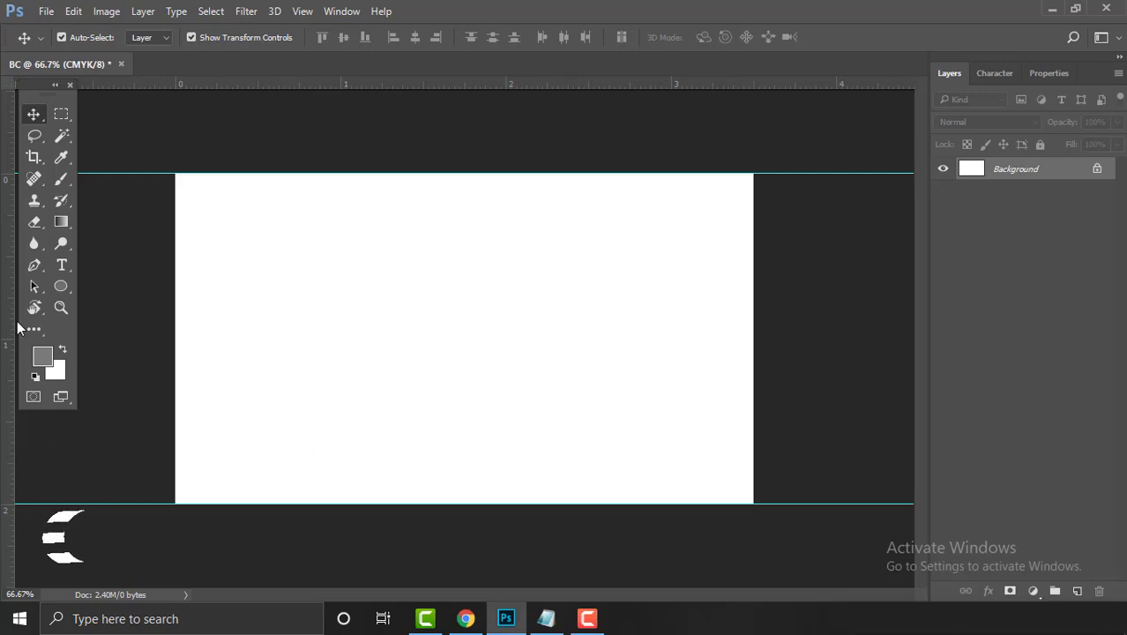
left_click_drag(9, 368, 174, 443)
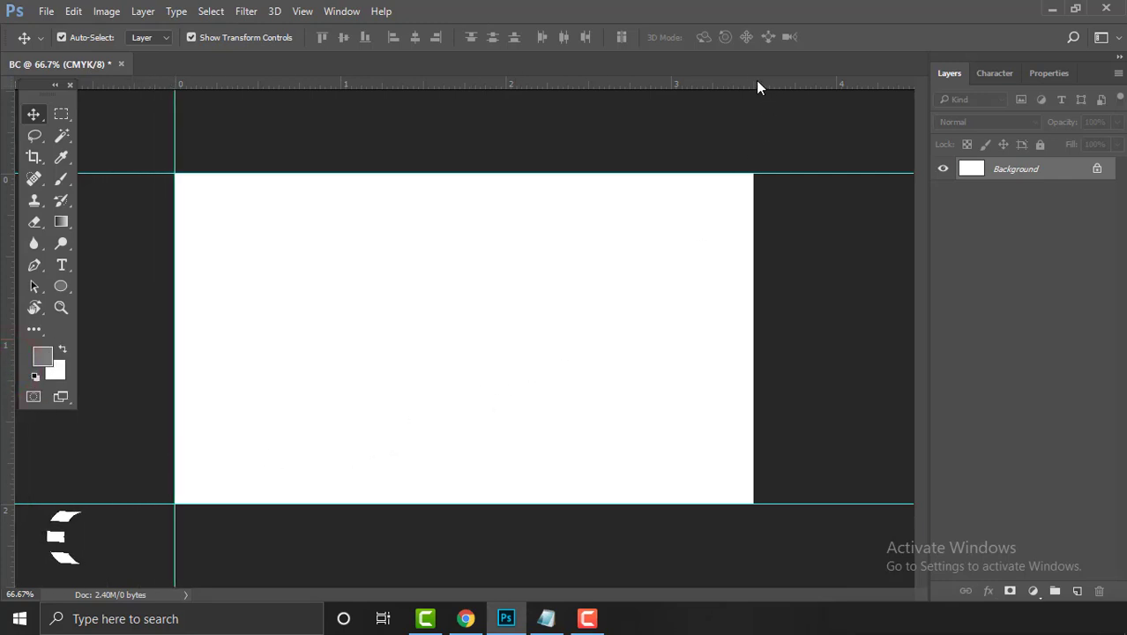
left_click_drag(755, 83, 757, 354)
key("alt")
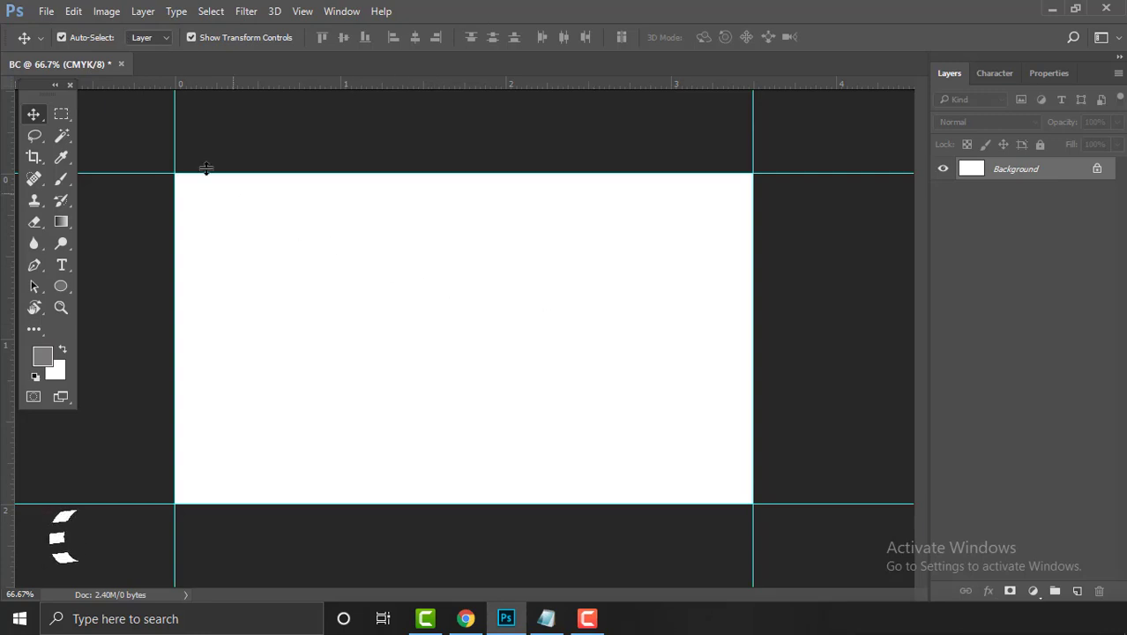
Resize the canvas relatively by -0.25 inches in both width and height, anchored at the center
left_click(104, 11)
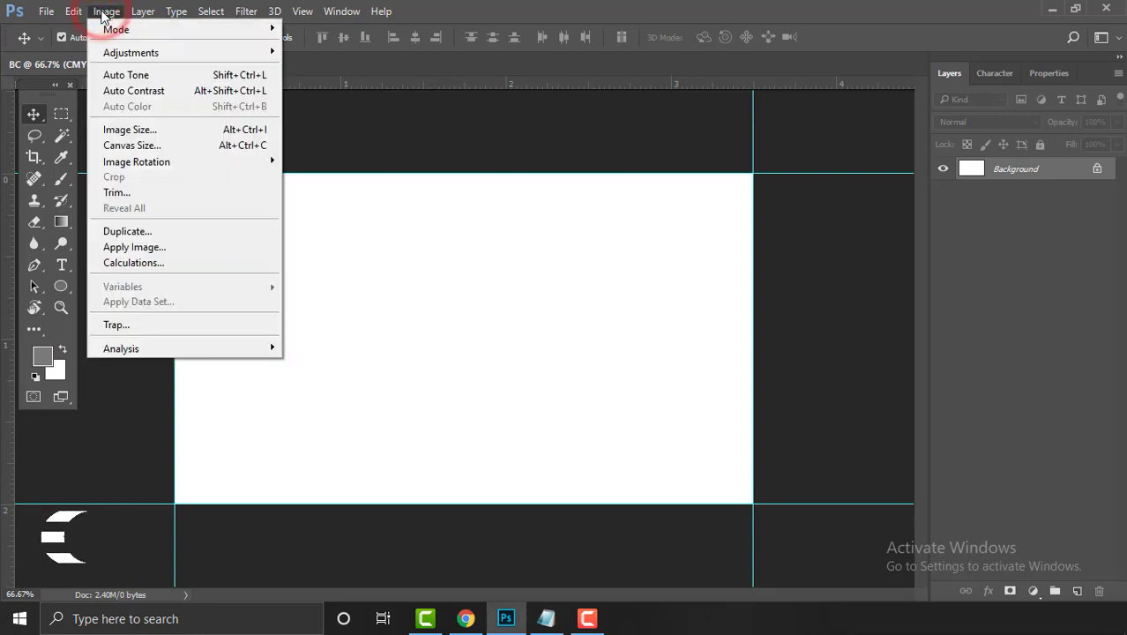
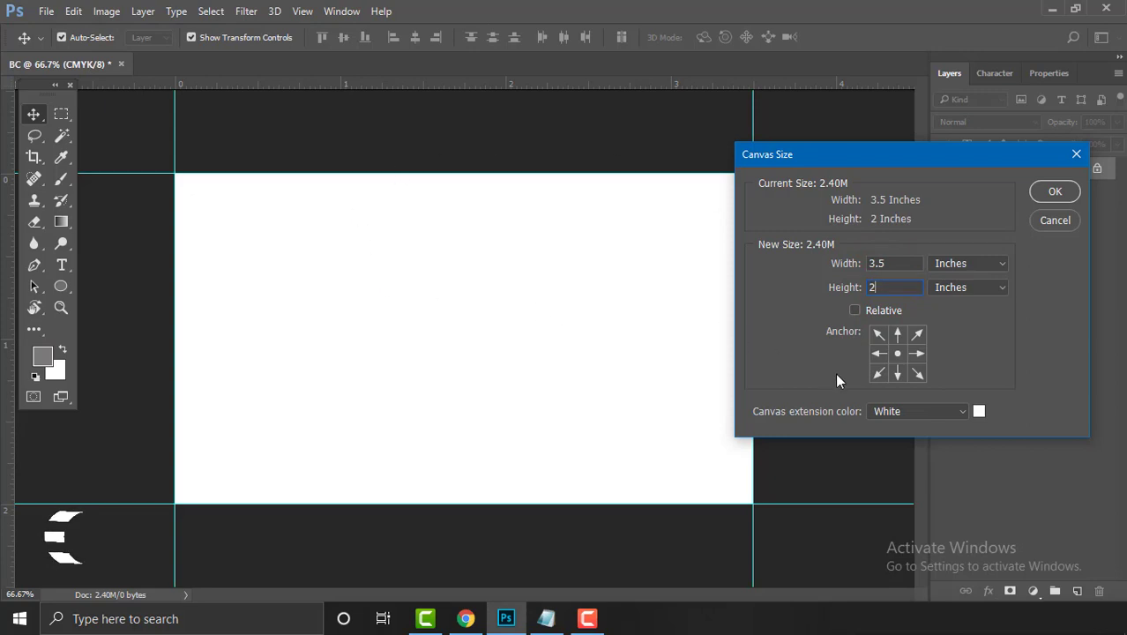
left_click(854, 310)
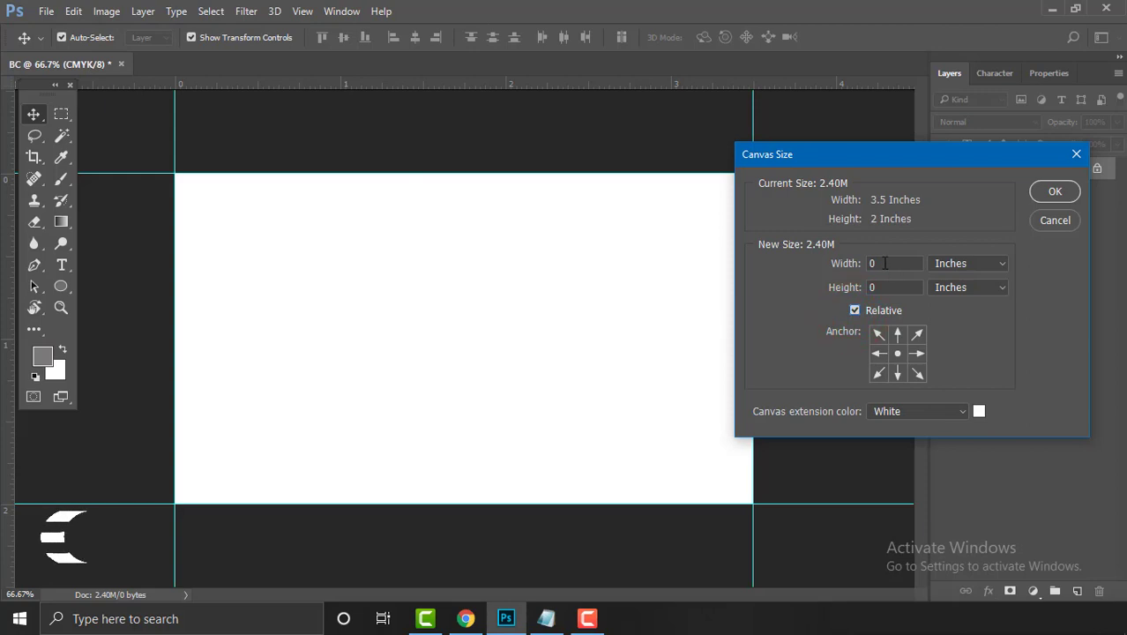
double_click(884, 261)
type("-0.25")
double_click(894, 286)
type("-0.25")
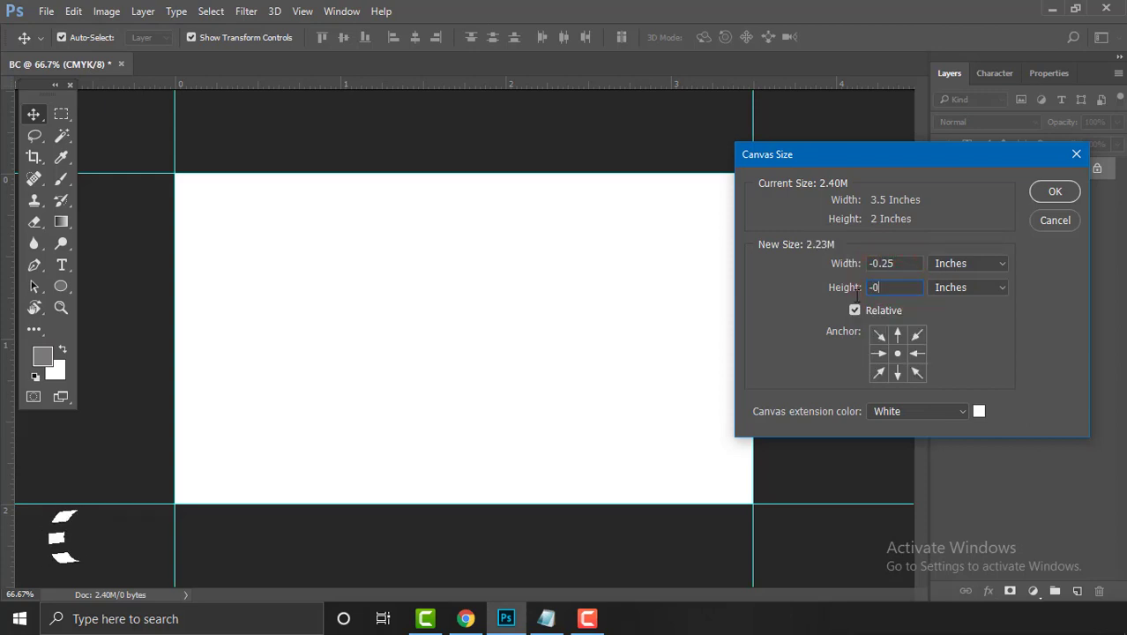
double_click(891, 263)
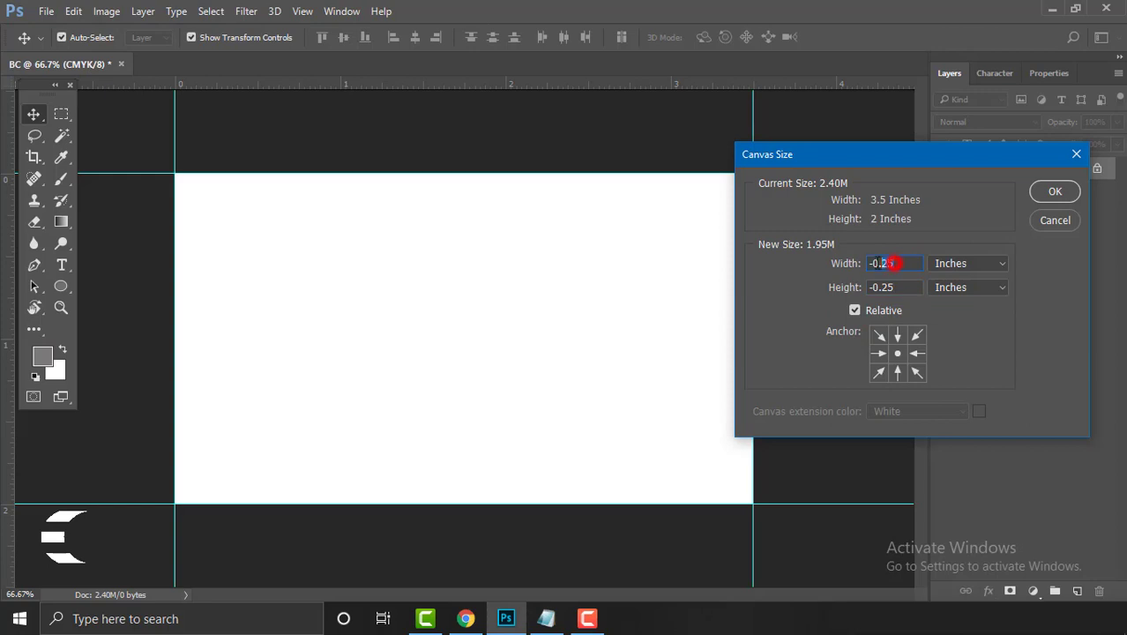
left_click_drag(894, 264, 874, 264)
left_click(892, 263)
left_click(1055, 191)
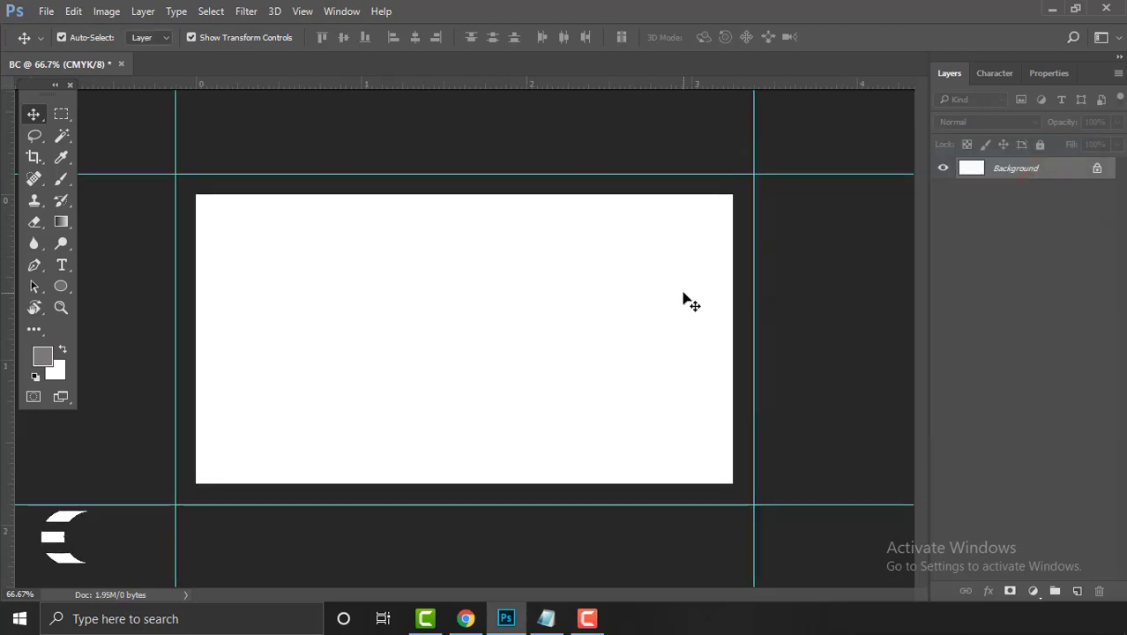
Try an extra horizontal guide above the canvas, and undo both it and the relative canvas resize
left_click_drag(591, 88, 591, 129)
key("ctrl+z")
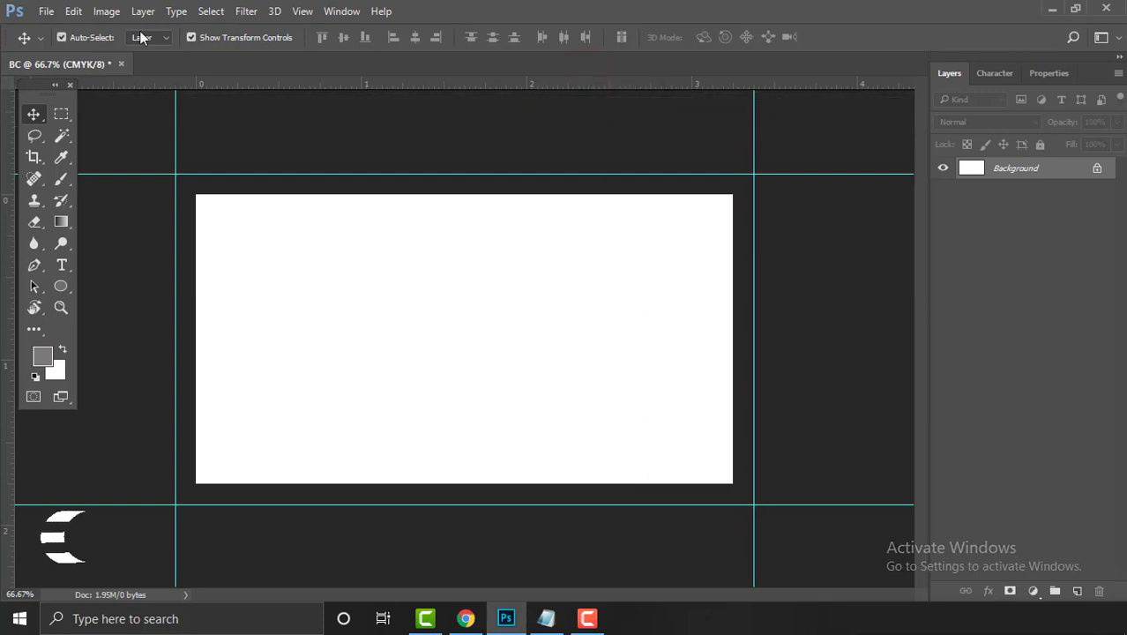
key("ctrl+z")
key("ctrl+alt+z")
key("ctrl+alt+z")
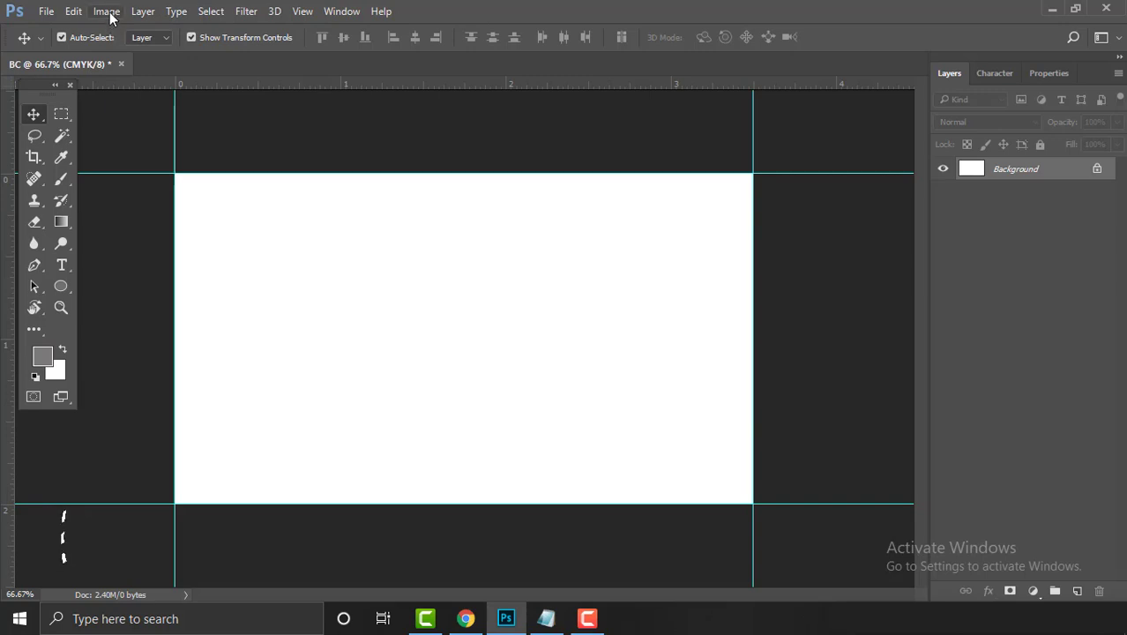
With Relative turned off, set the canvas size to 3.25 inches wide and 1.75 inches high
left_click(108, 12)
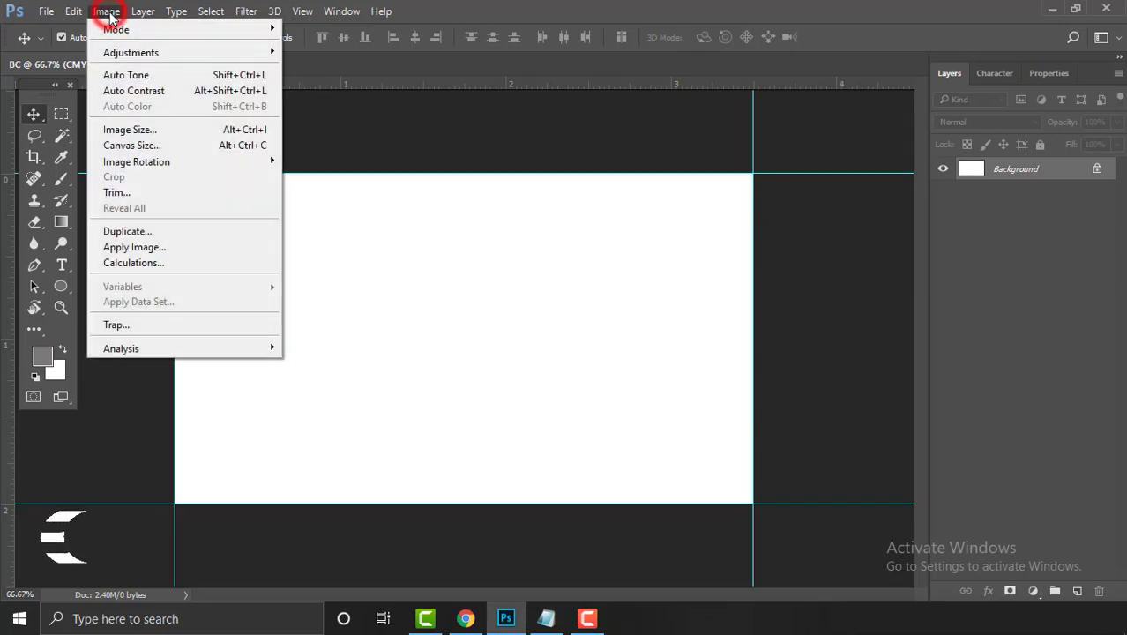
left_click(162, 147)
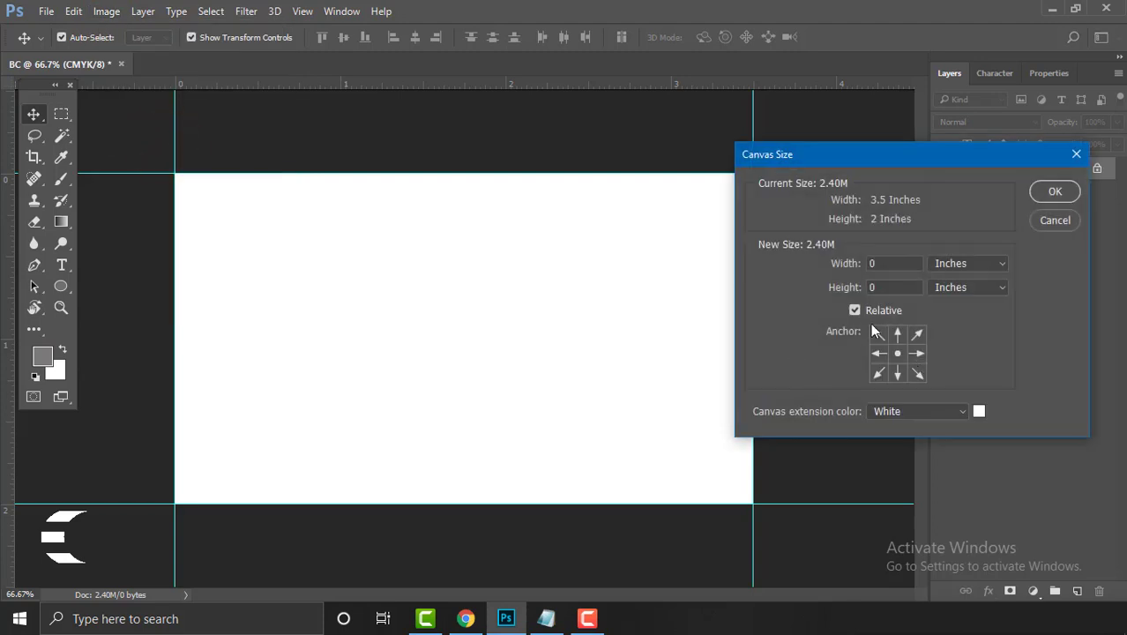
left_click(854, 310)
left_click(882, 266)
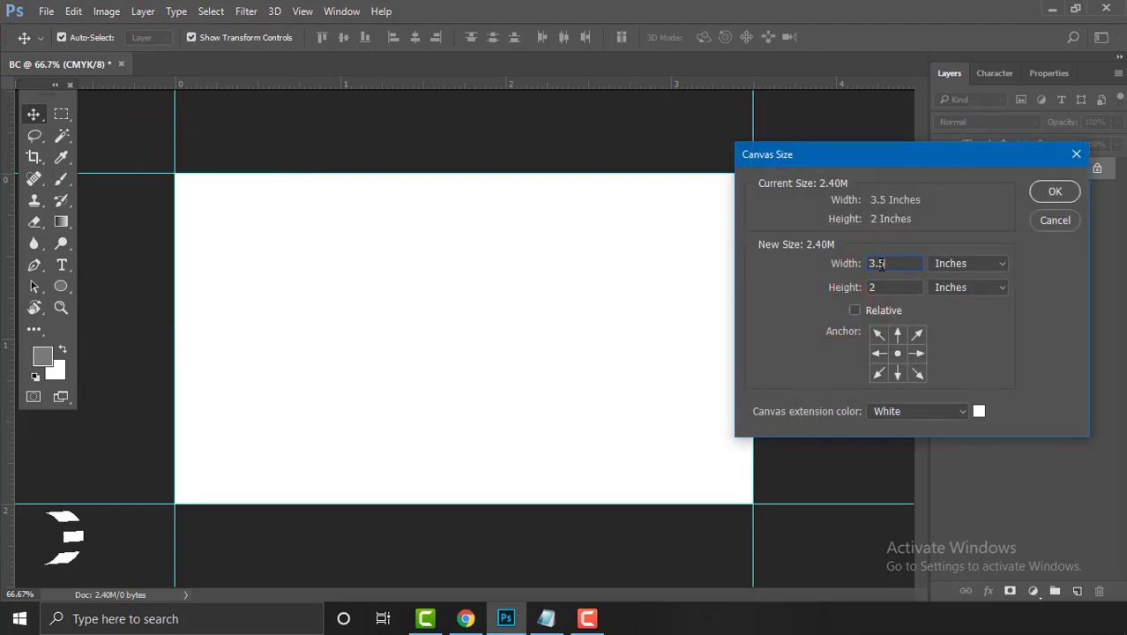
left_click_drag(879, 264, 912, 263)
type("3.25")
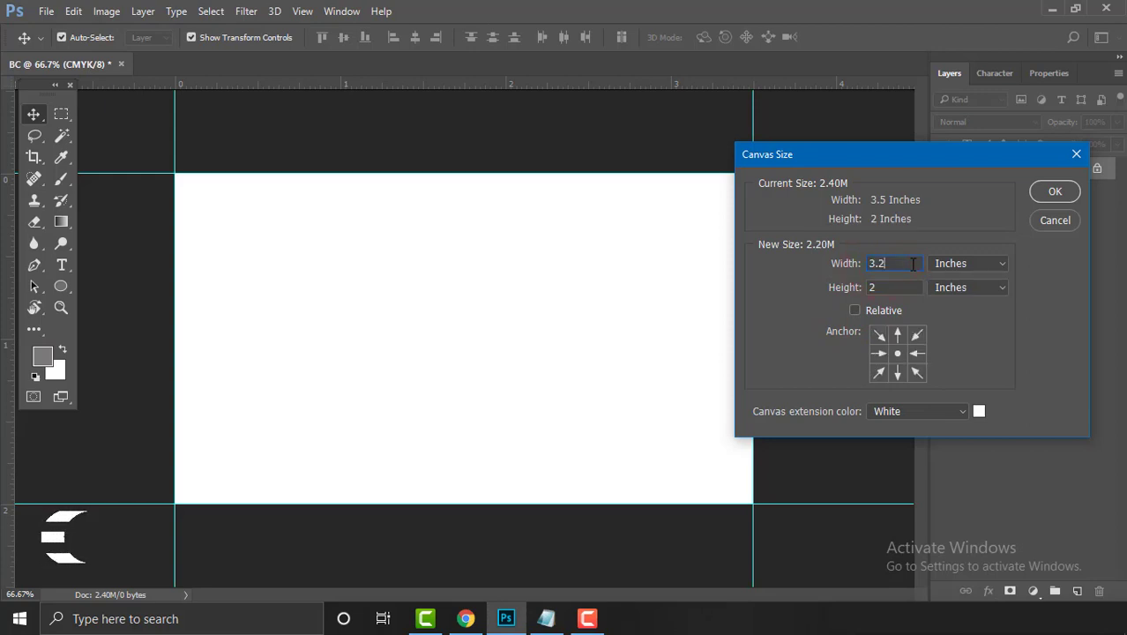
double_click(889, 287)
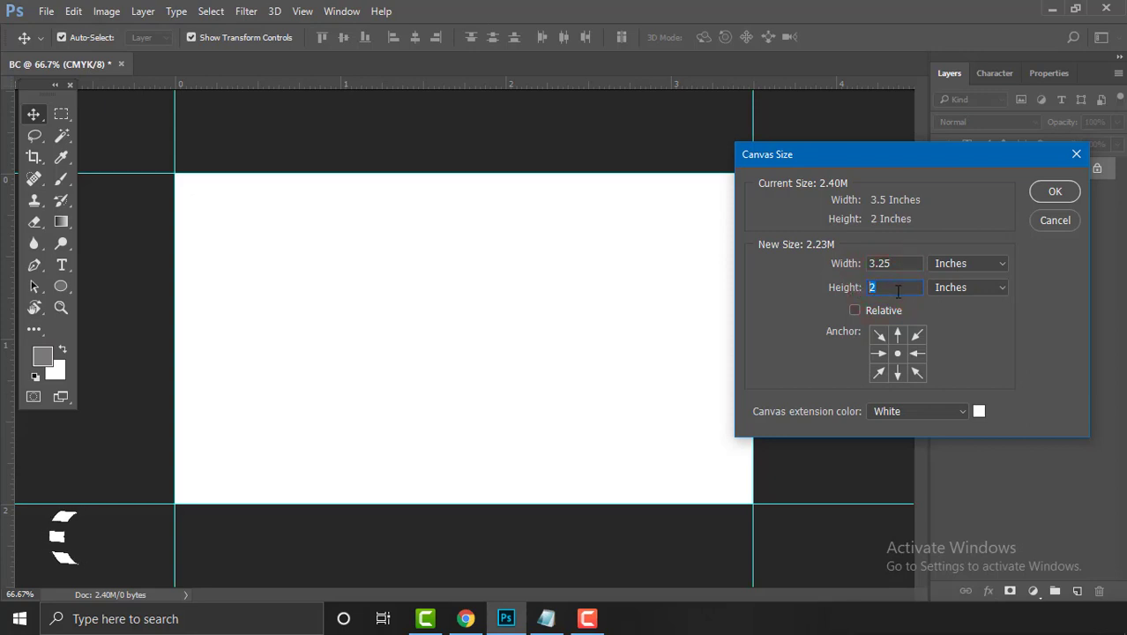
type("7")
key("BackSpace")
type("1.75")
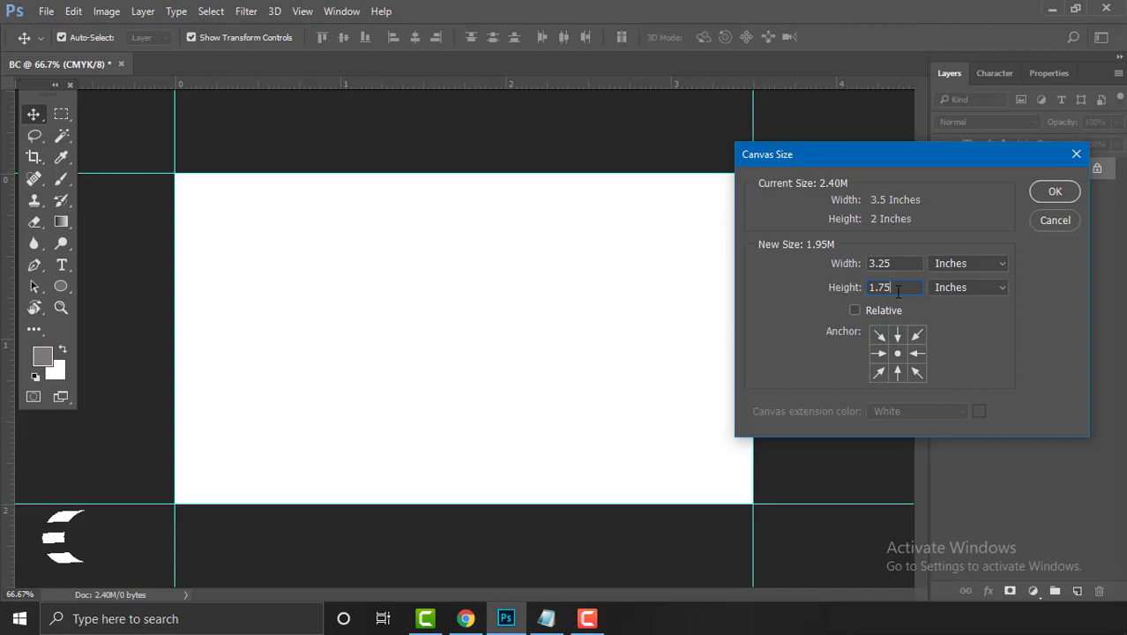
left_click(1054, 194)
Place guides along all four edges of the reduced canvas to mark the inner margin
left_click_drag(505, 84, 507, 194)
left_click_drag(5, 444, 195, 465)
left_click_drag(489, 89, 547, 483)
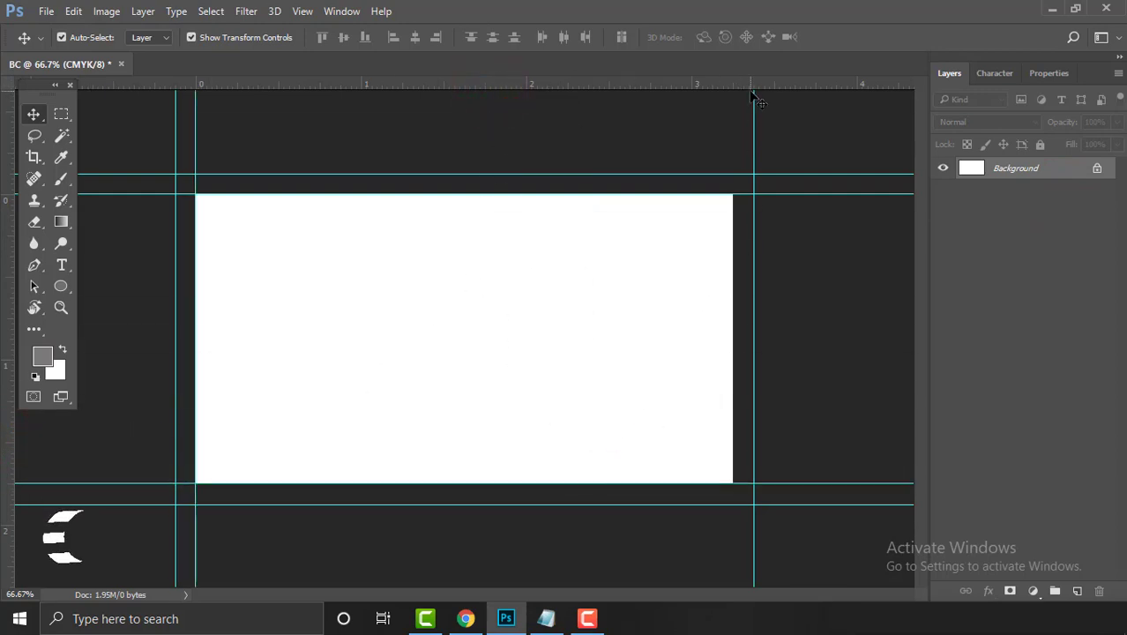
left_click_drag(739, 89, 732, 350)
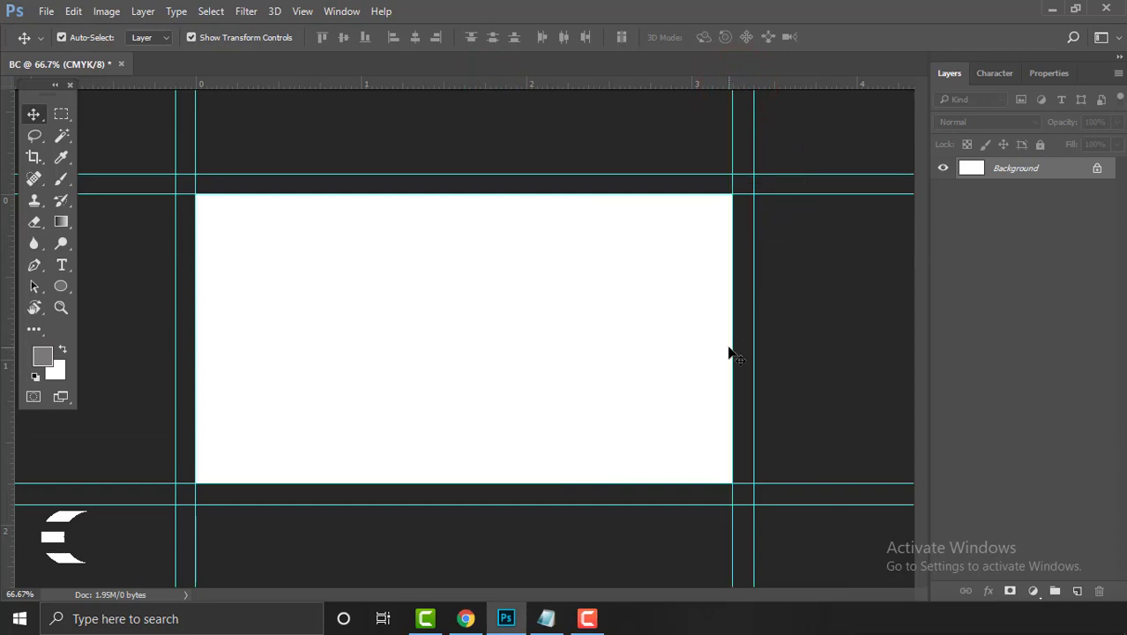
Try resizing the canvas to 3.5 inches wide and 2 inches high with a white extension color, and undo it
left_click(107, 12)
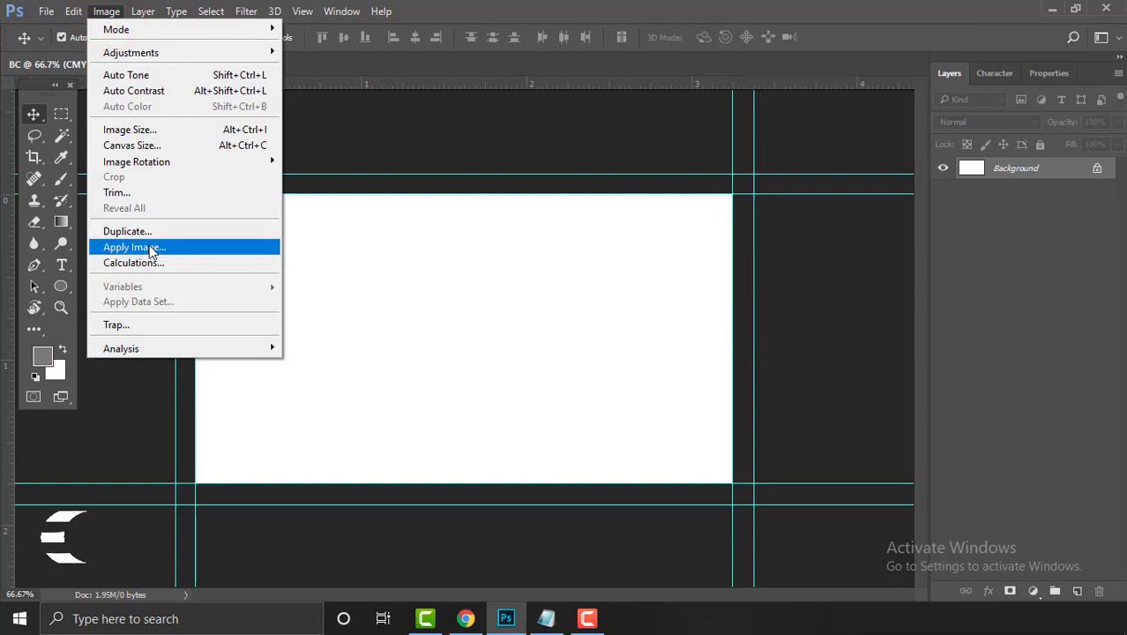
left_click(201, 149)
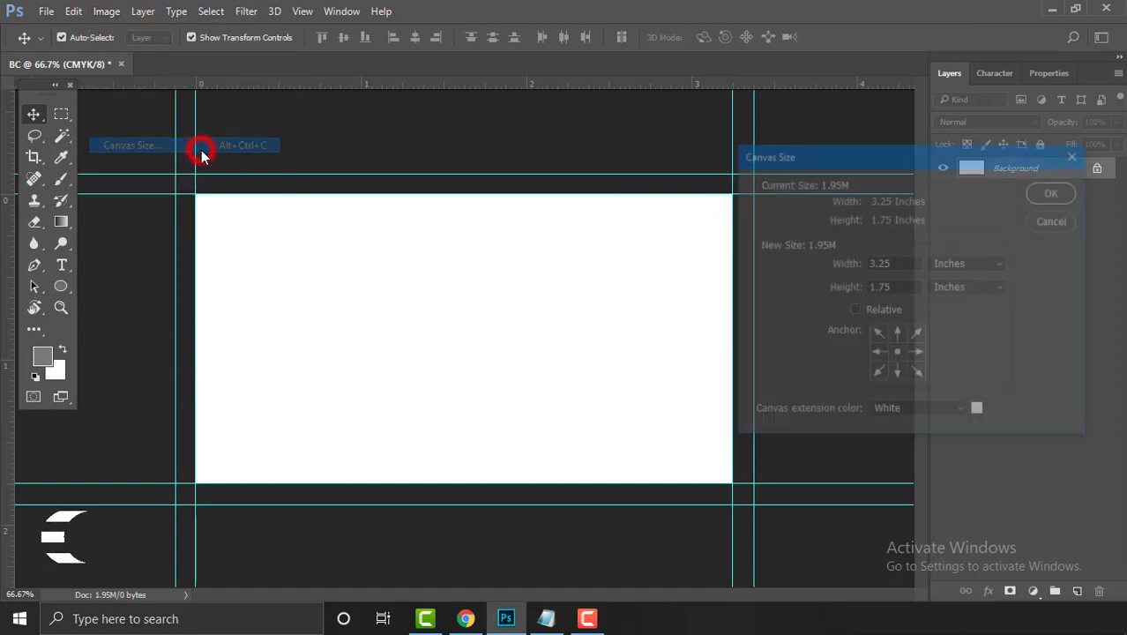
left_click(880, 263)
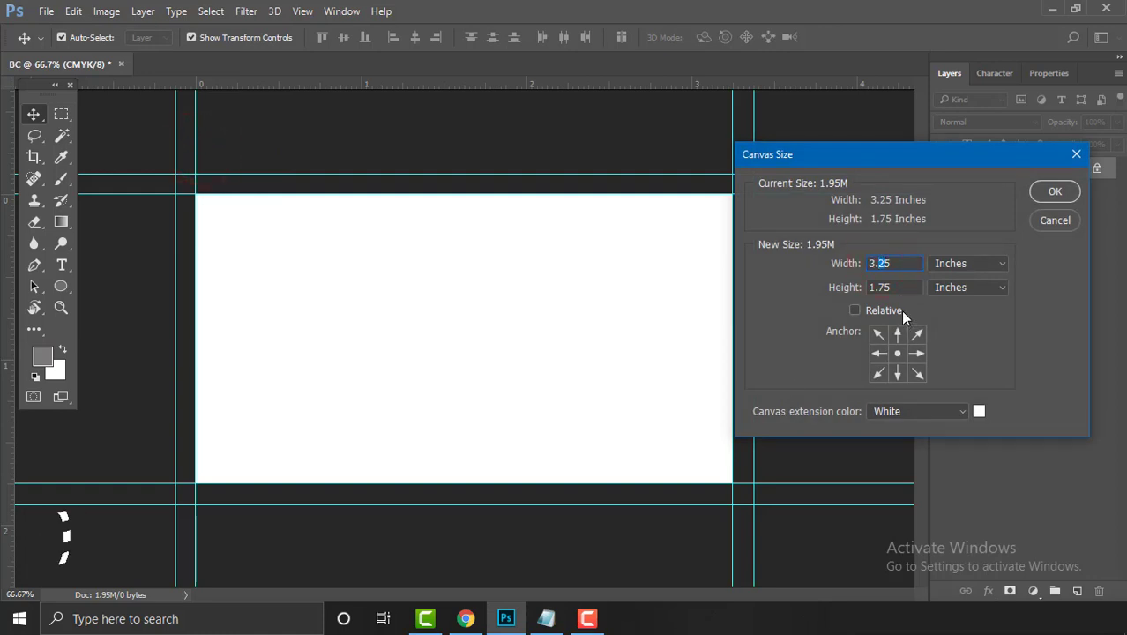
key("BackSpace")
left_click_drag(890, 286, 860, 287)
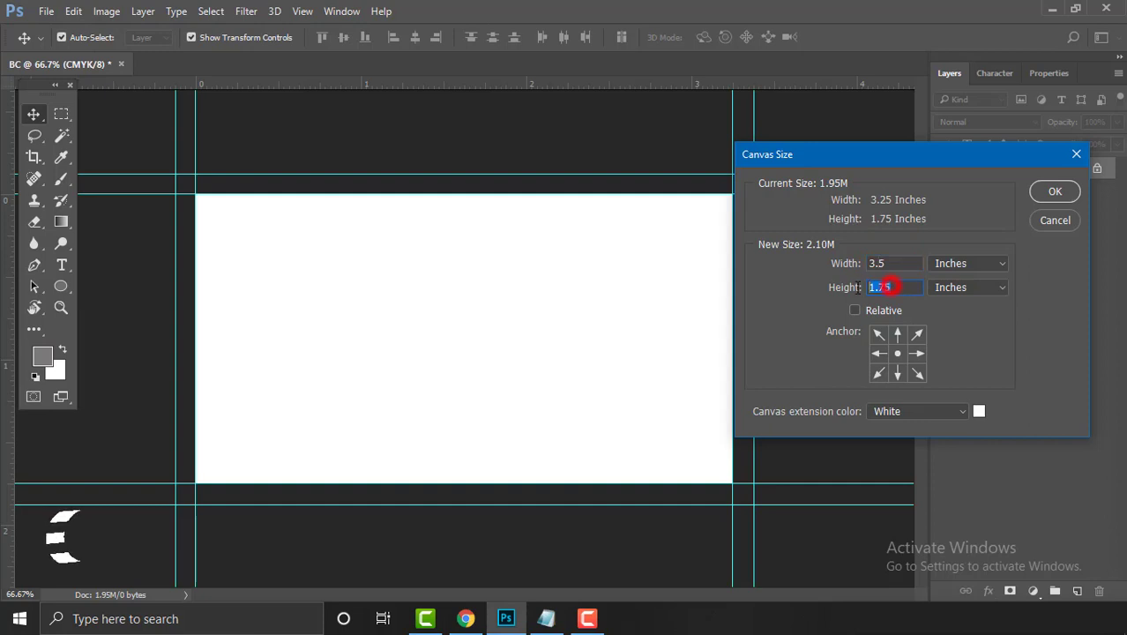
type("2")
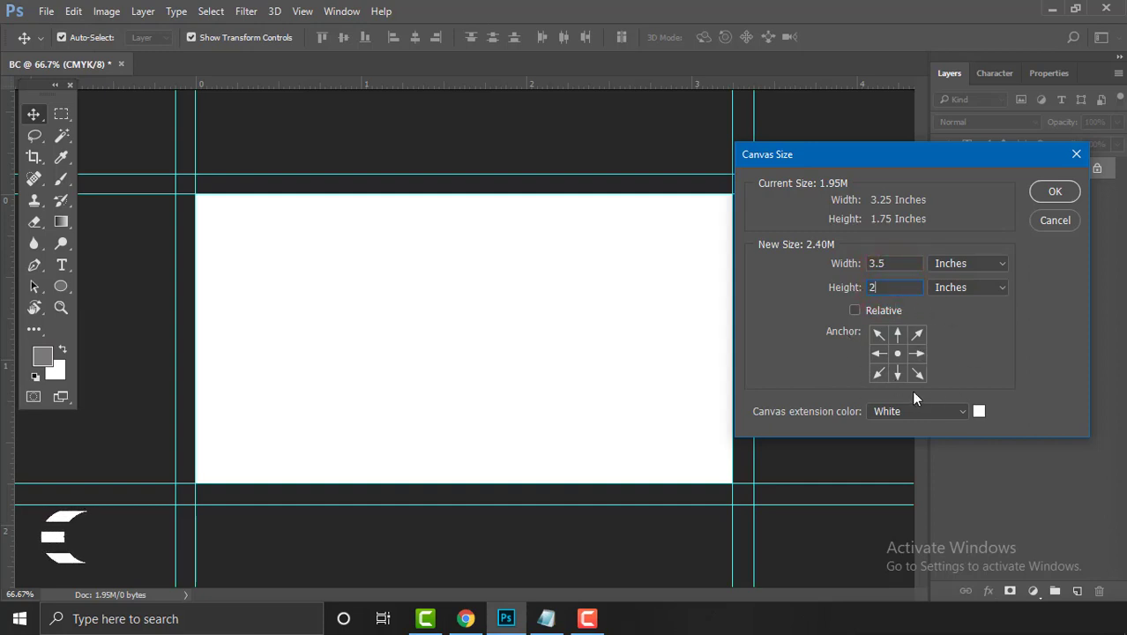
left_click(1063, 192)
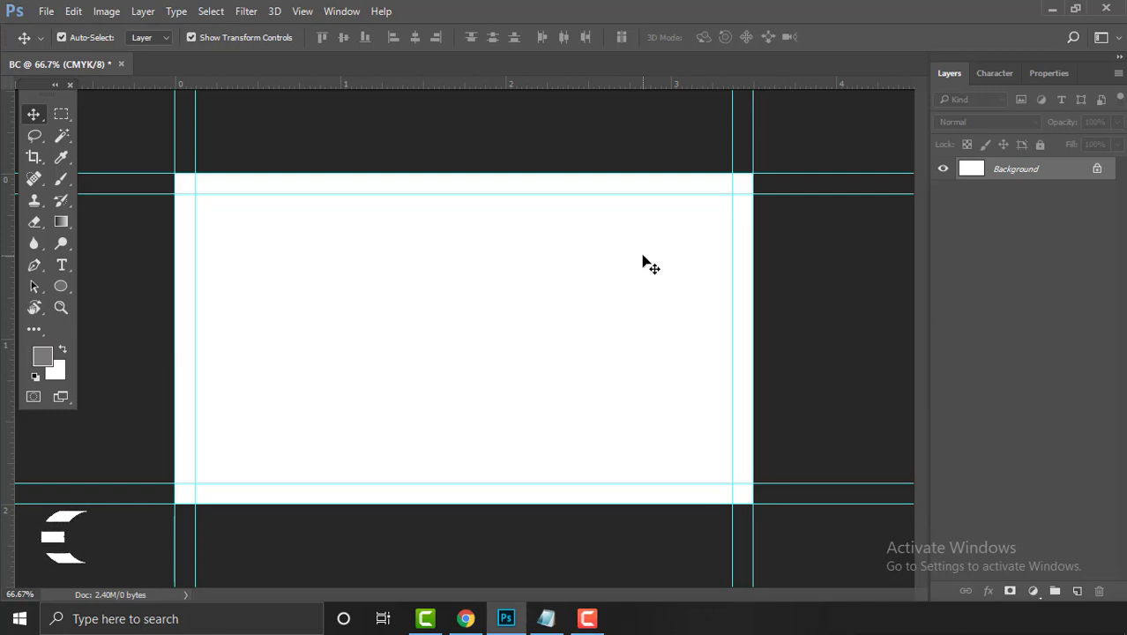
key("ctrl")
key("ctrl+z")
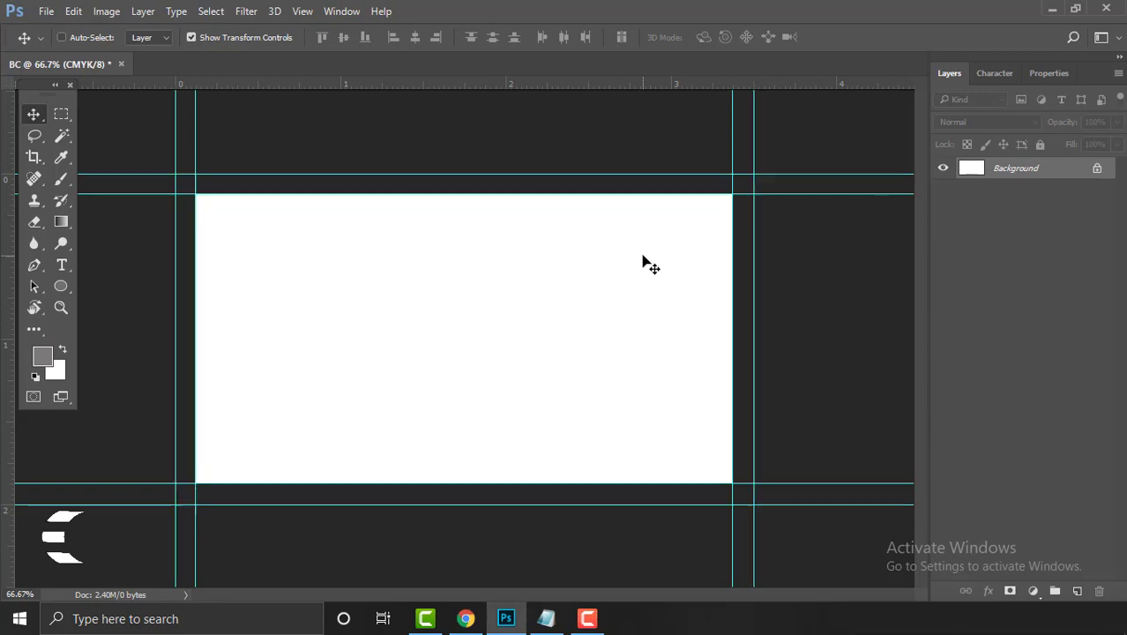
Try enlarging the canvas to 3.5 by 2 inches with a black canvas extension color, and undo the resize
left_click(107, 11)
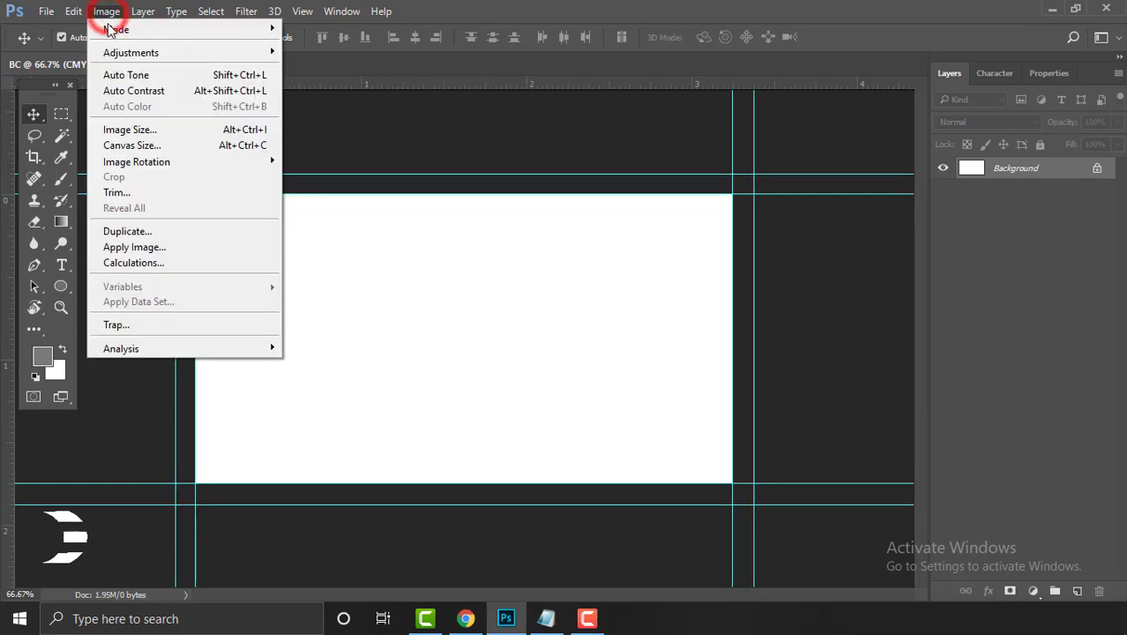
left_click(159, 143)
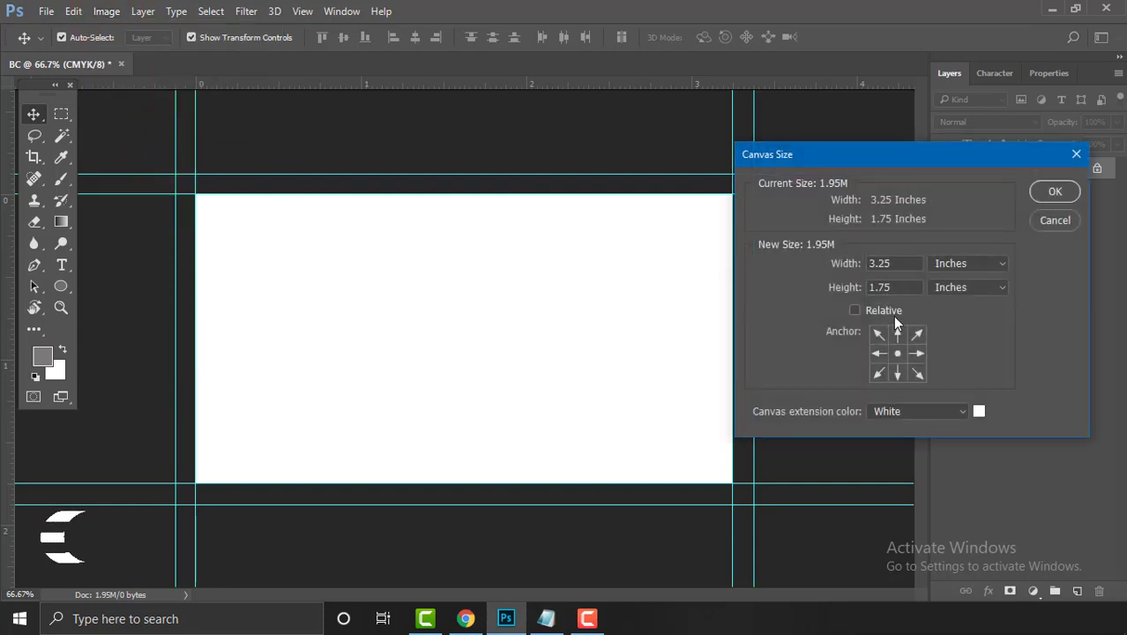
left_click(963, 411)
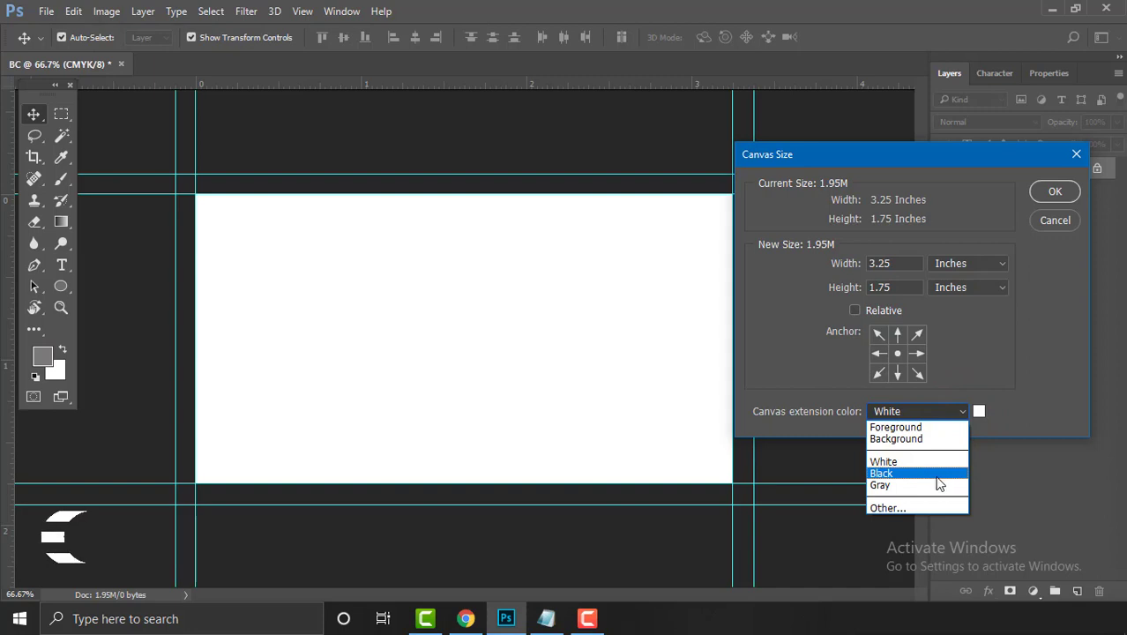
left_click(936, 475)
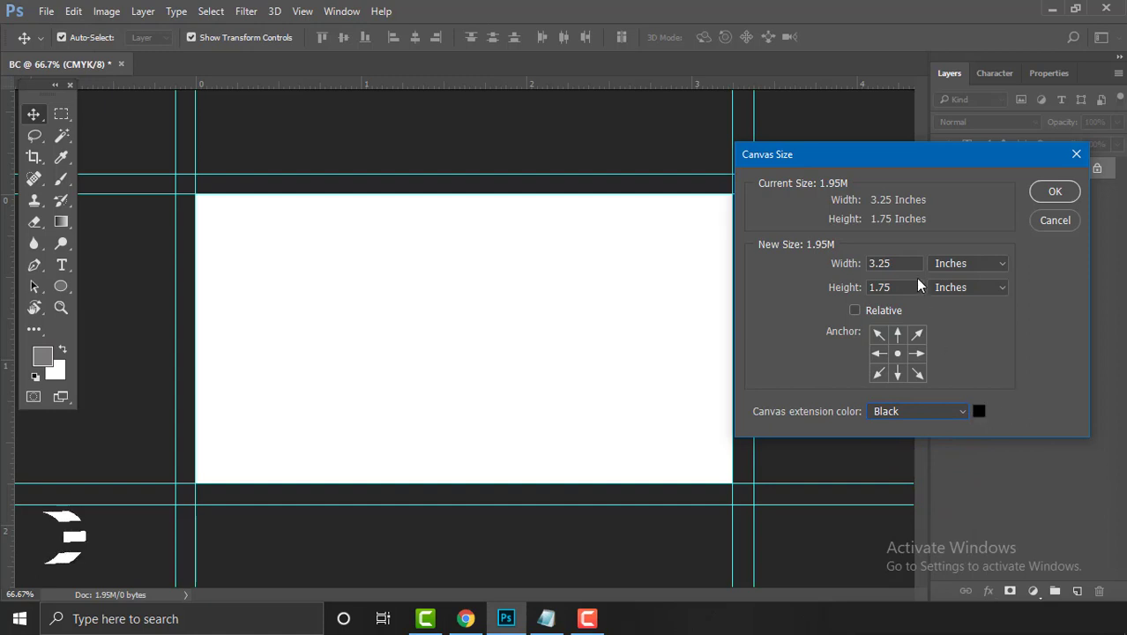
double_click(884, 263)
type("5")
double_click(885, 286)
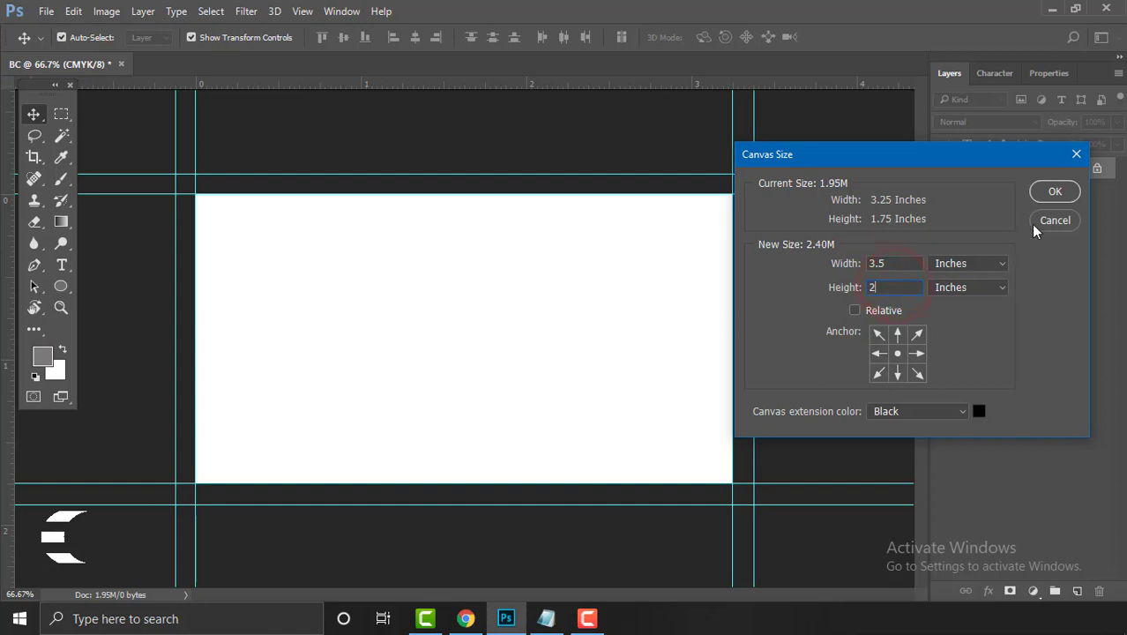
type("2")
left_click(1054, 193)
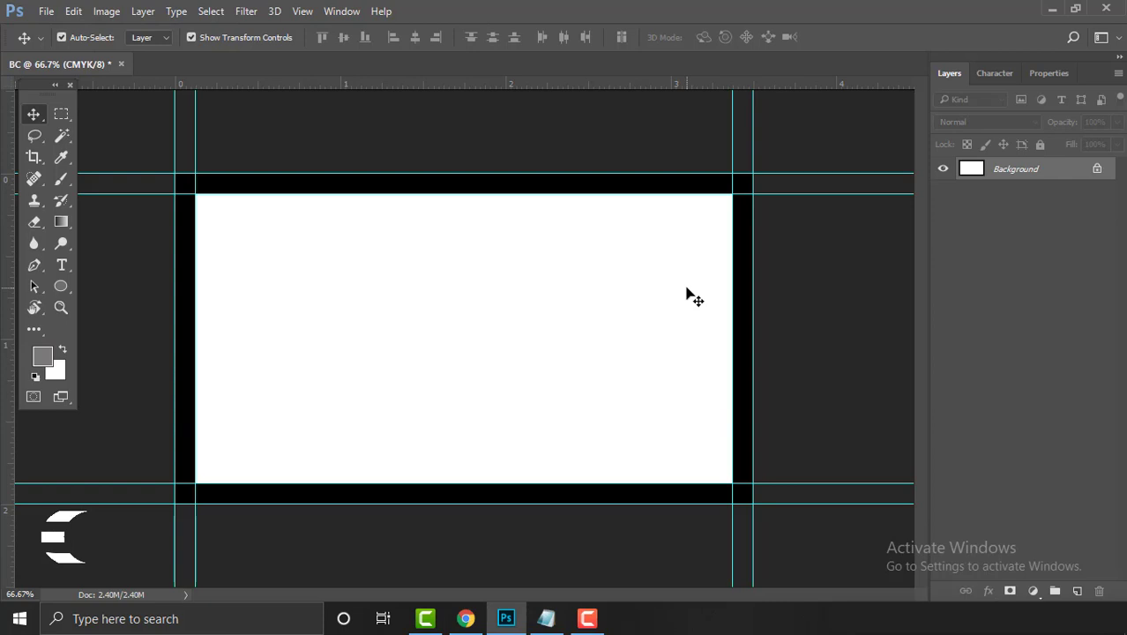
key("ctrl")
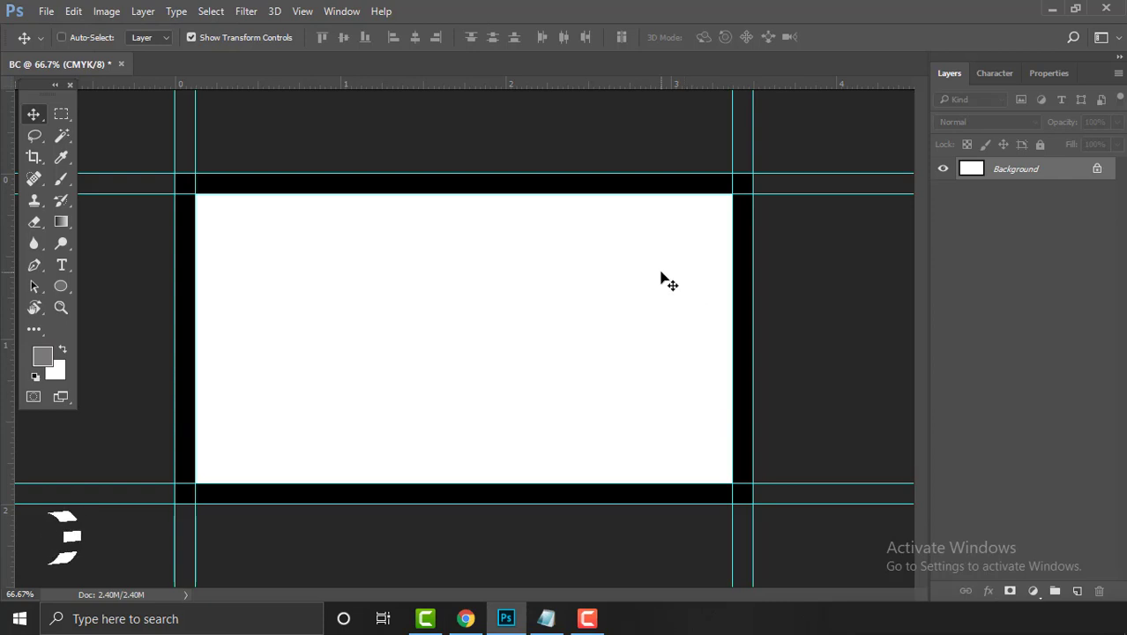
key("ctrl+z")
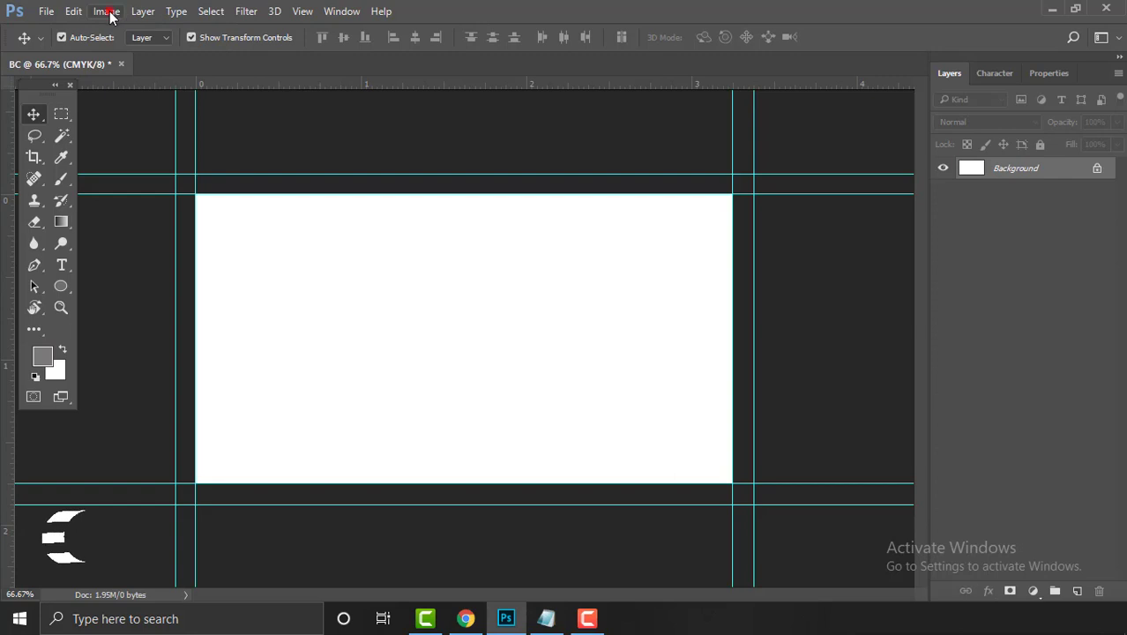
Set the canvas extension color to White and resize the canvas to 3.5 inches wide and 2 inches high
left_click(106, 10)
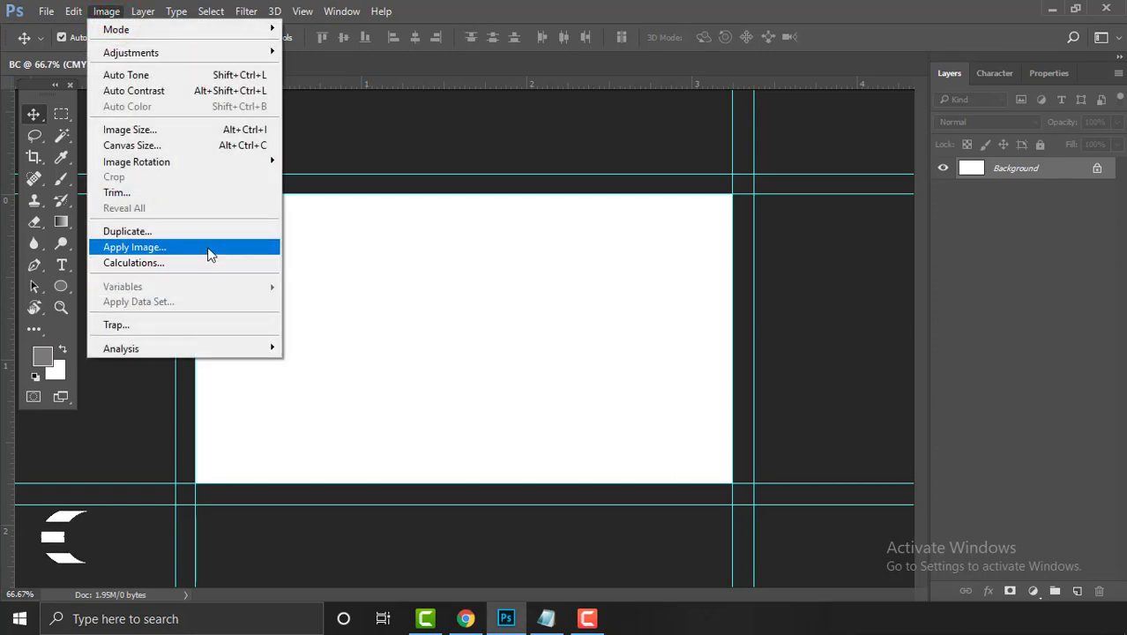
left_click(218, 147)
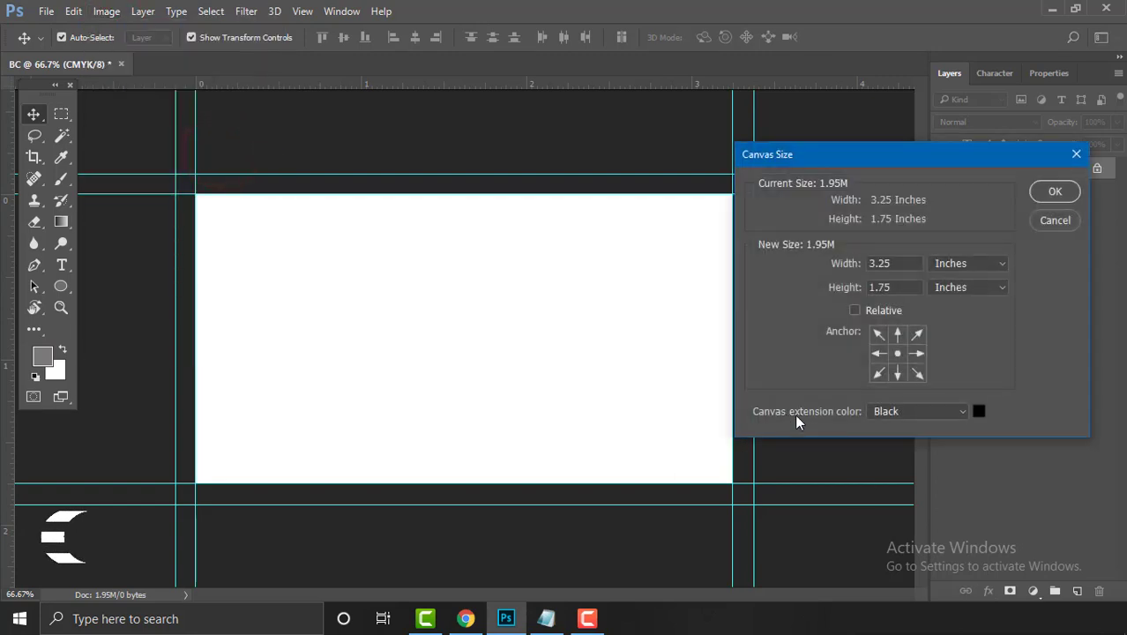
left_click(959, 411)
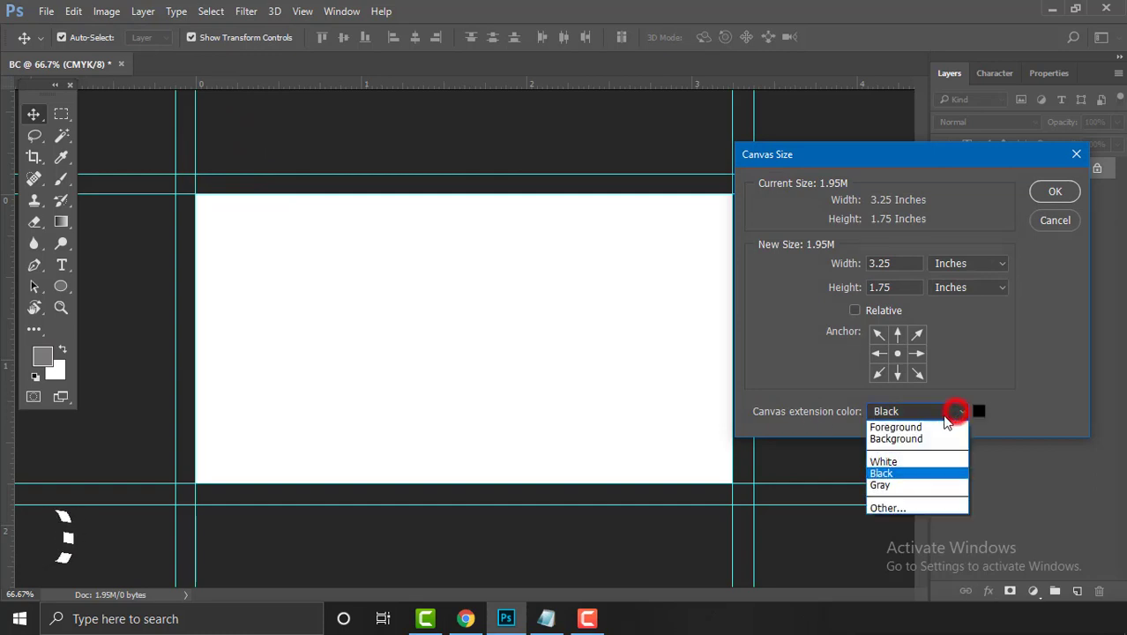
left_click(903, 461)
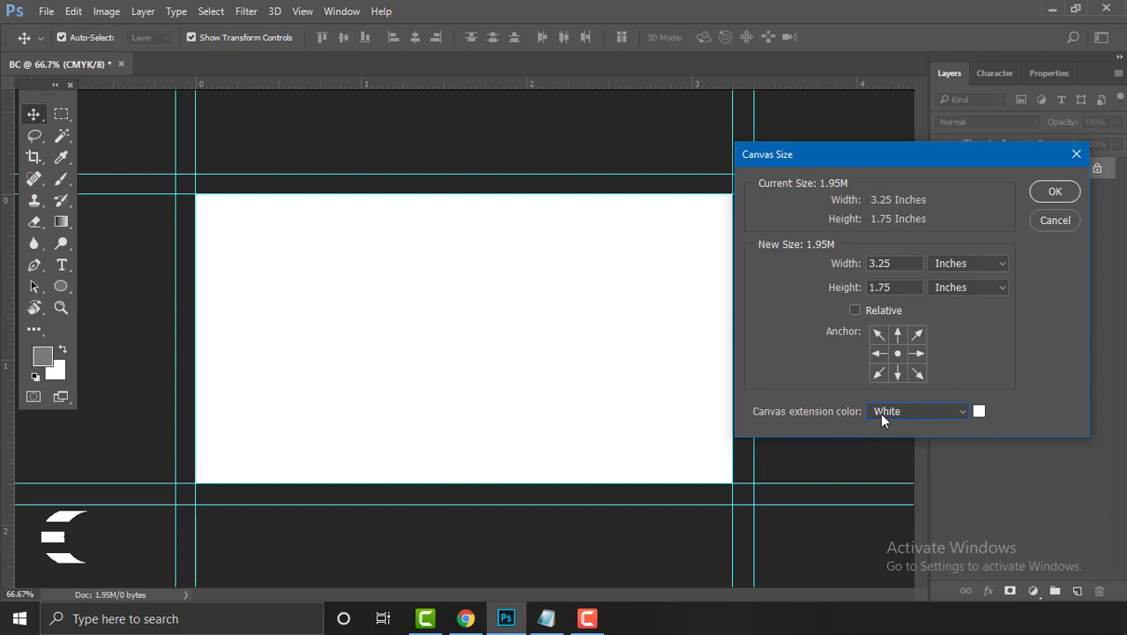
double_click(892, 263)
type("3.5")
double_click(898, 290)
type("2")
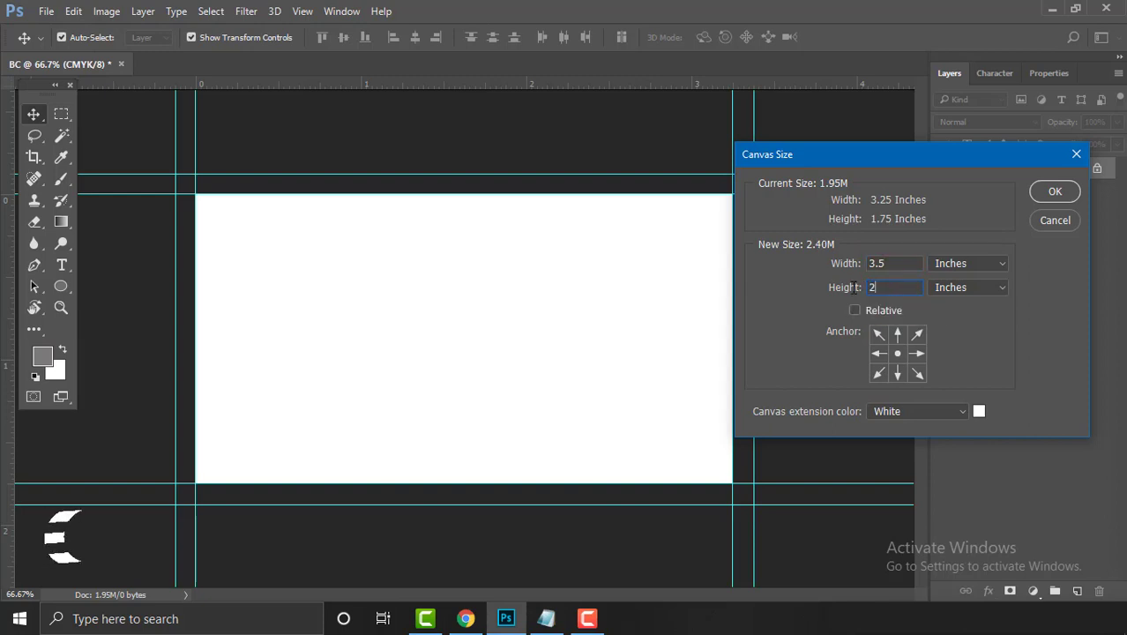
left_click(1053, 189)
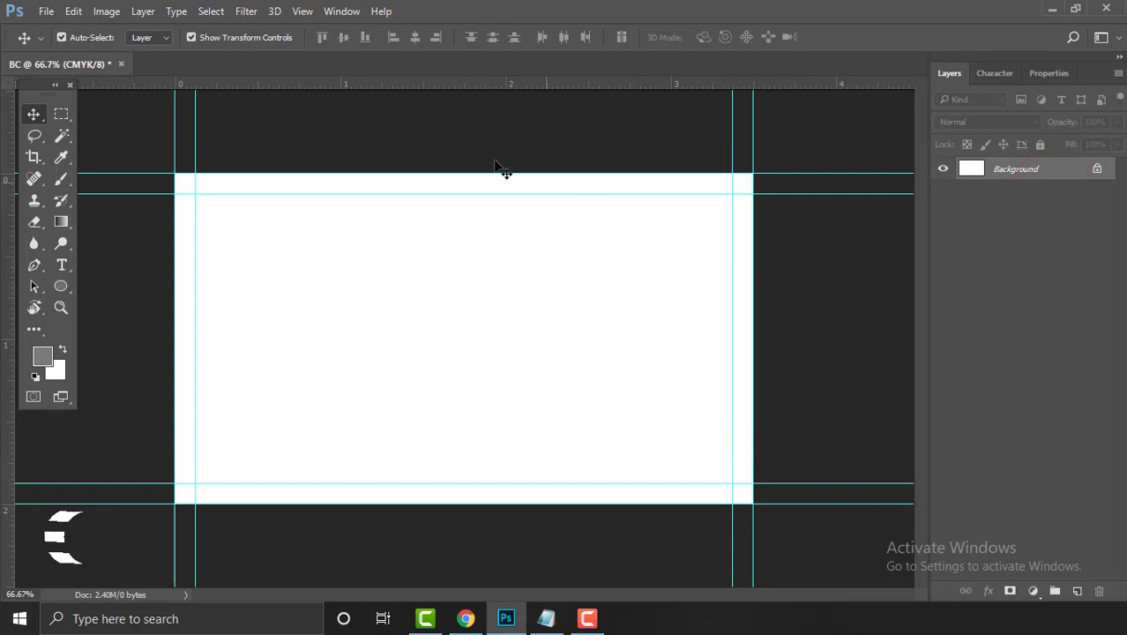
Turn on the grid display over the business card canvas
left_click(303, 11)
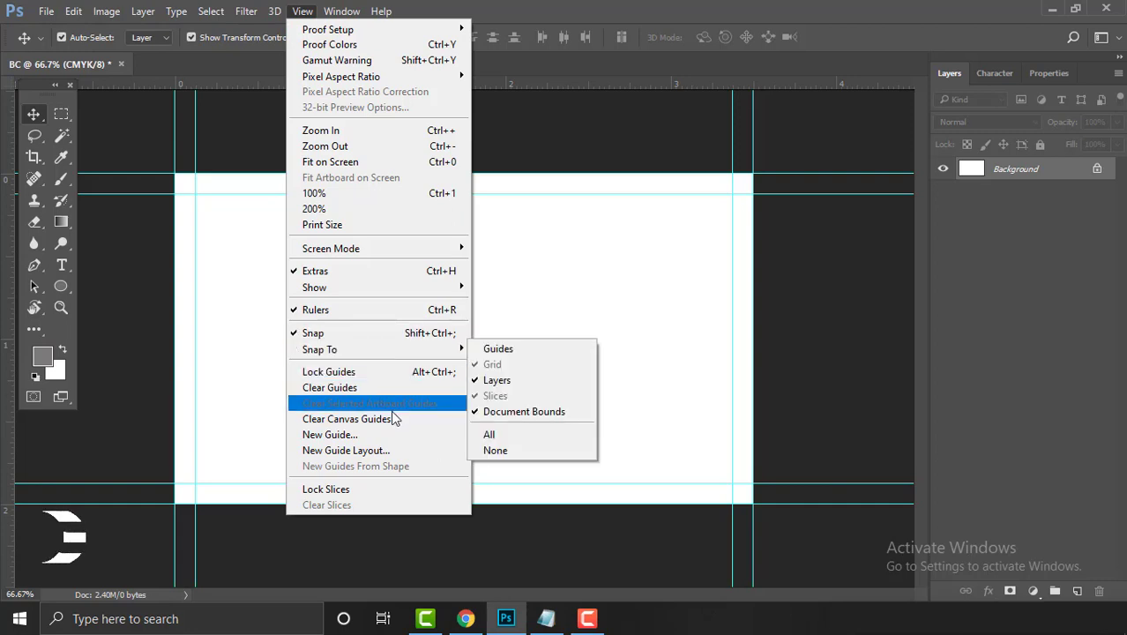
mouse_move(432, 287)
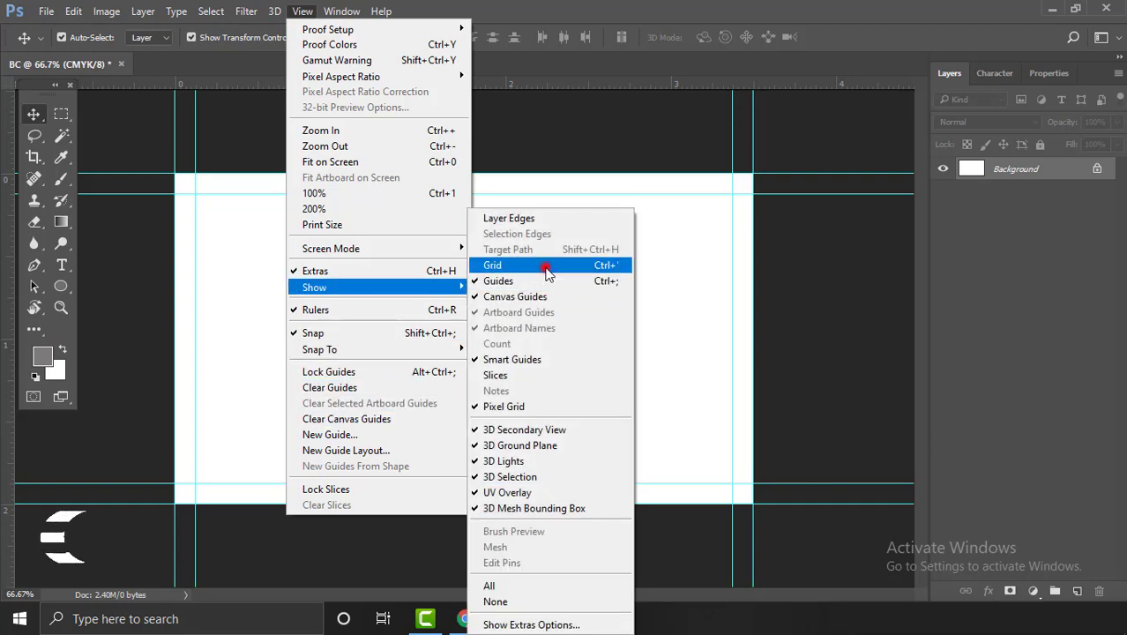
left_click(545, 269)
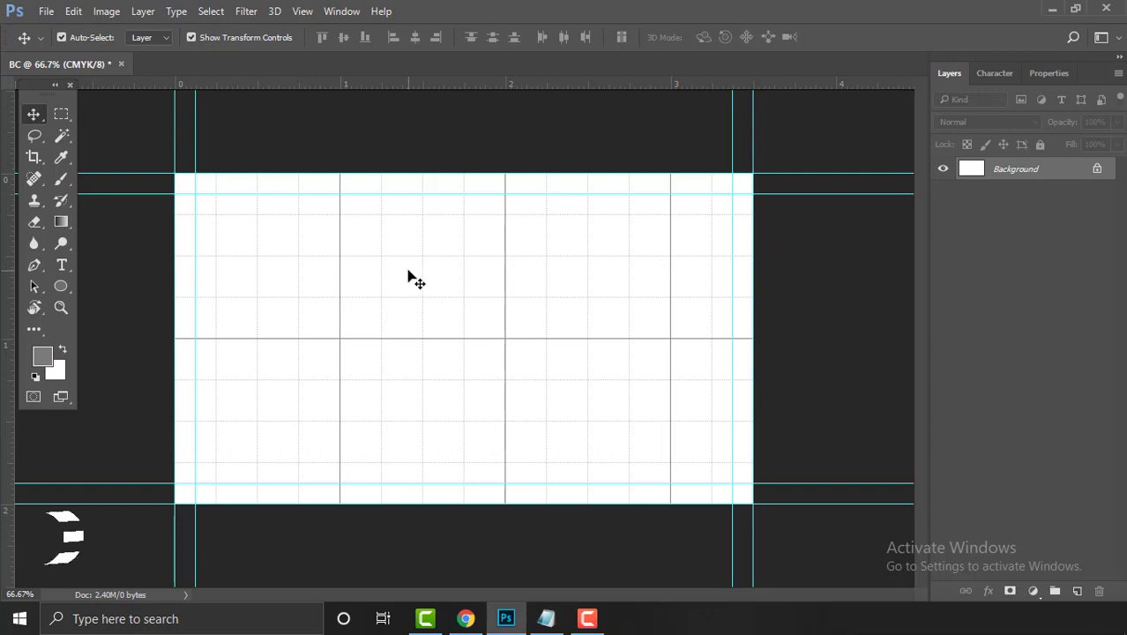
Draw a trial rectangle 1050 px wide and 75 px high along the canvas's bottom edge, and delete its layer
left_click(72, 287)
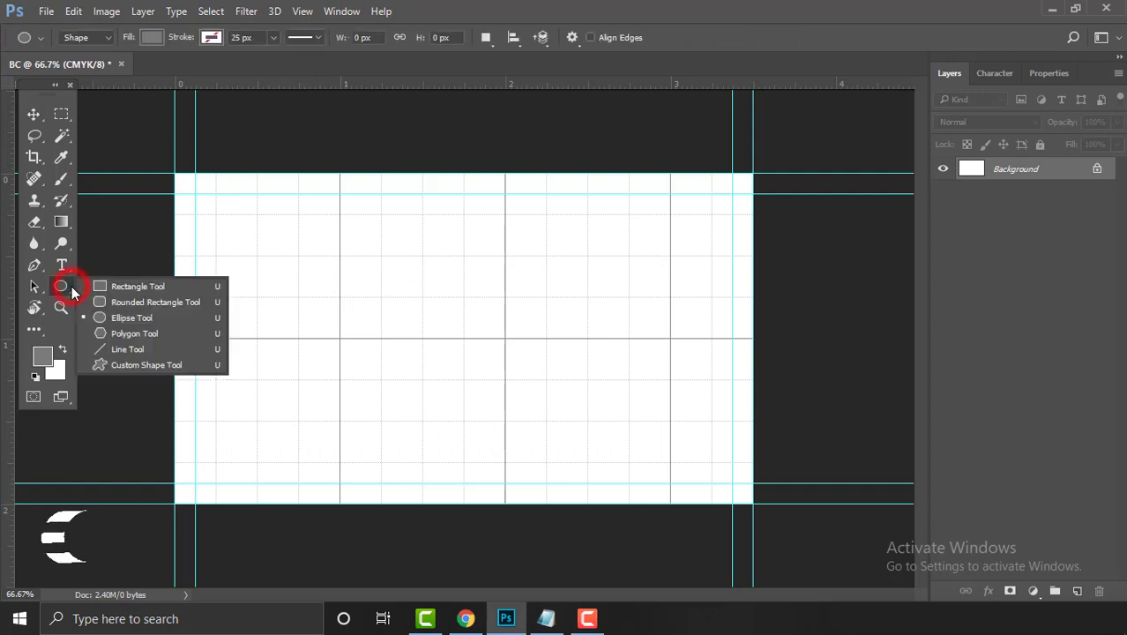
left_click(106, 285)
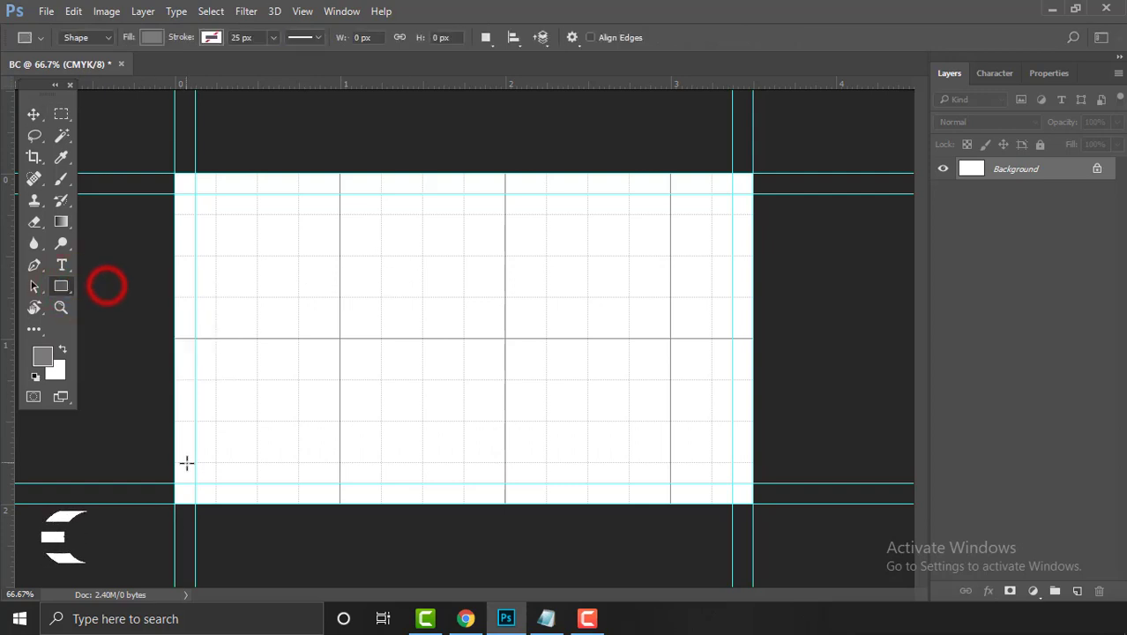
left_click(304, 13)
mouse_move(427, 349)
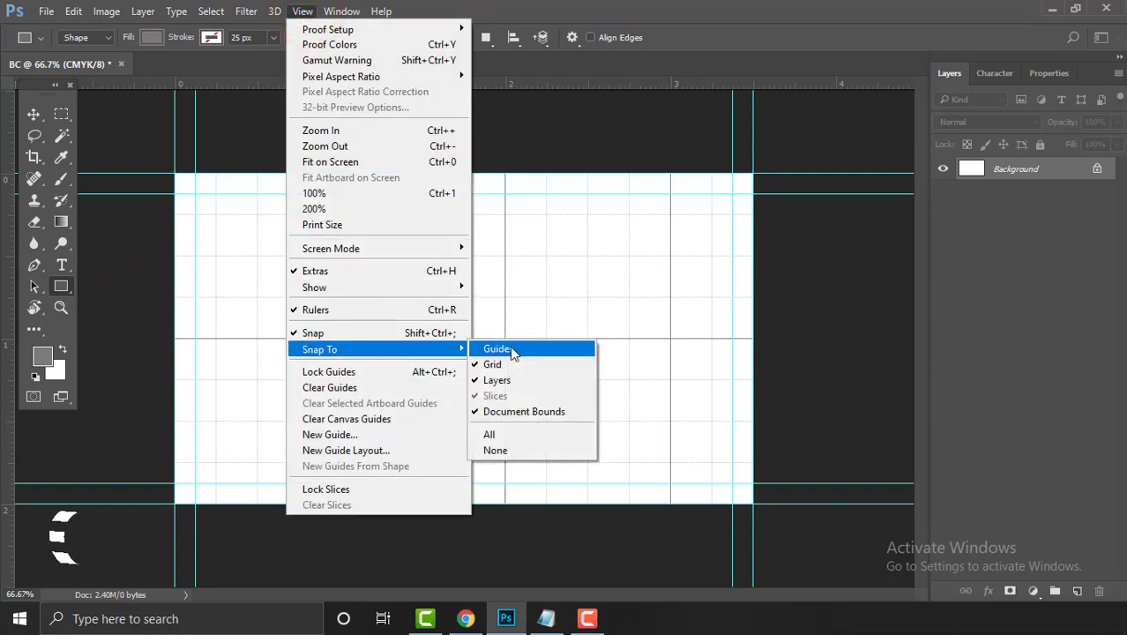
left_click(302, 10)
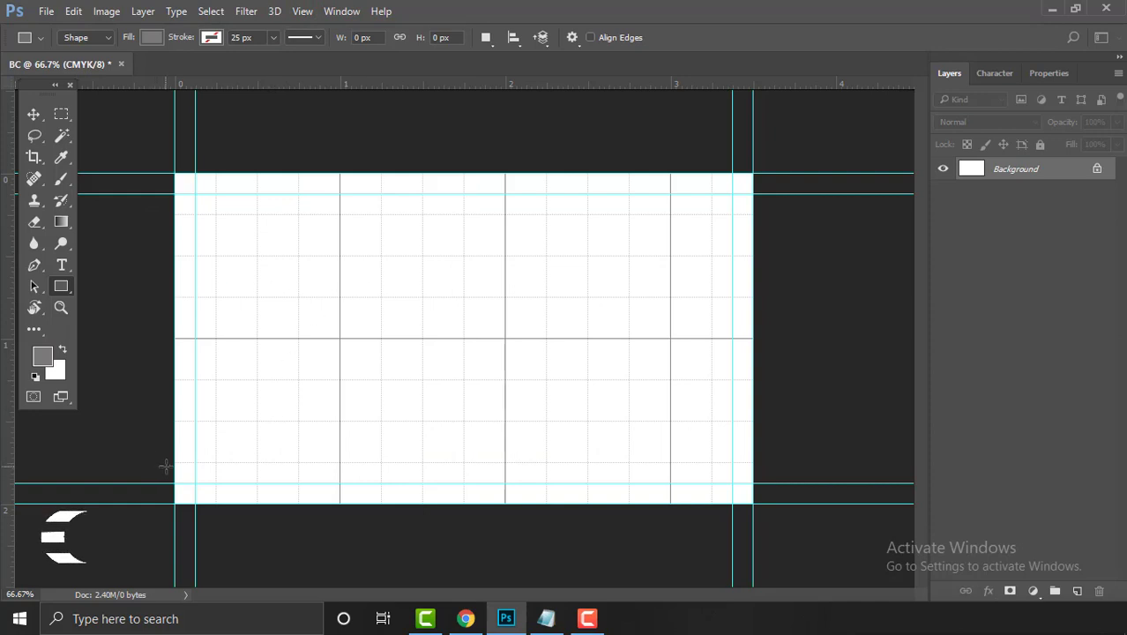
left_click_drag(175, 463, 754, 503)
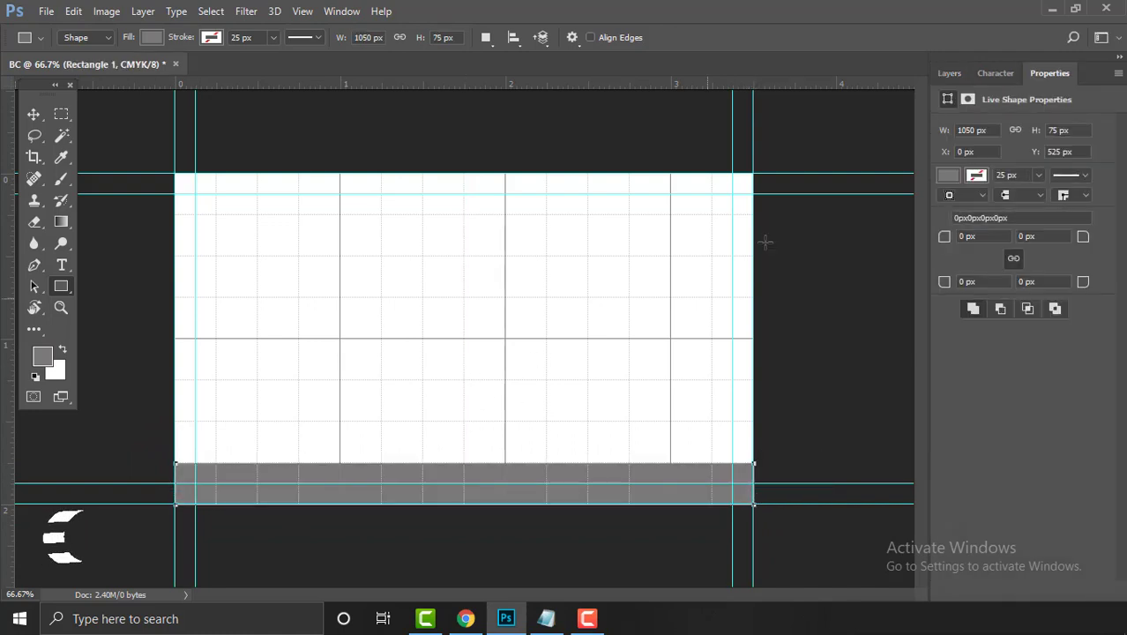
left_click(950, 74)
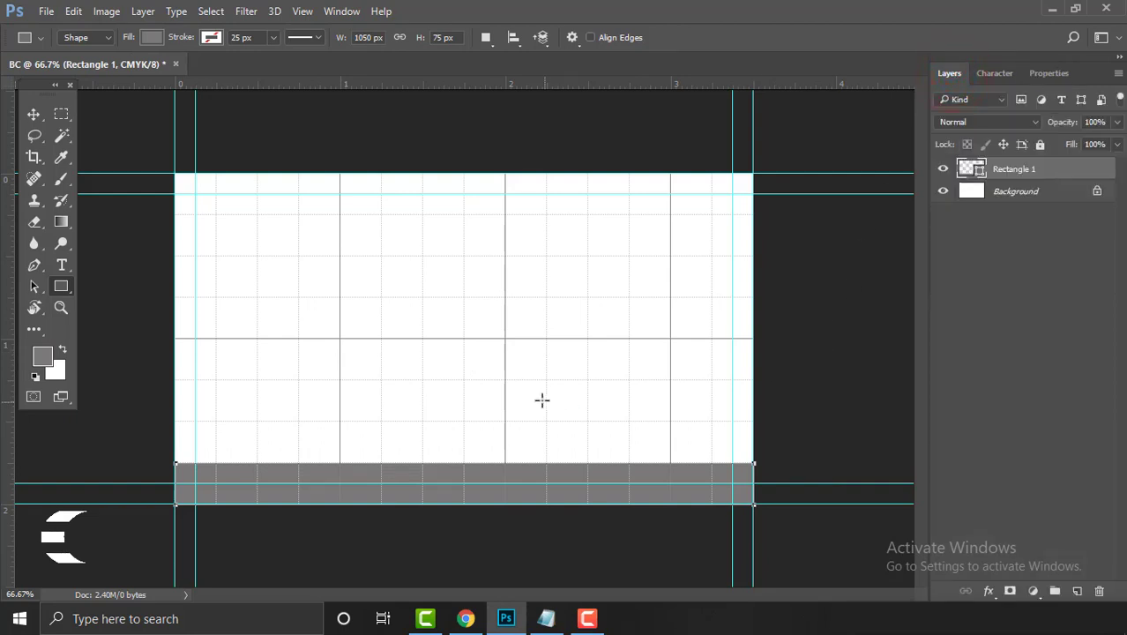
left_click(32, 114)
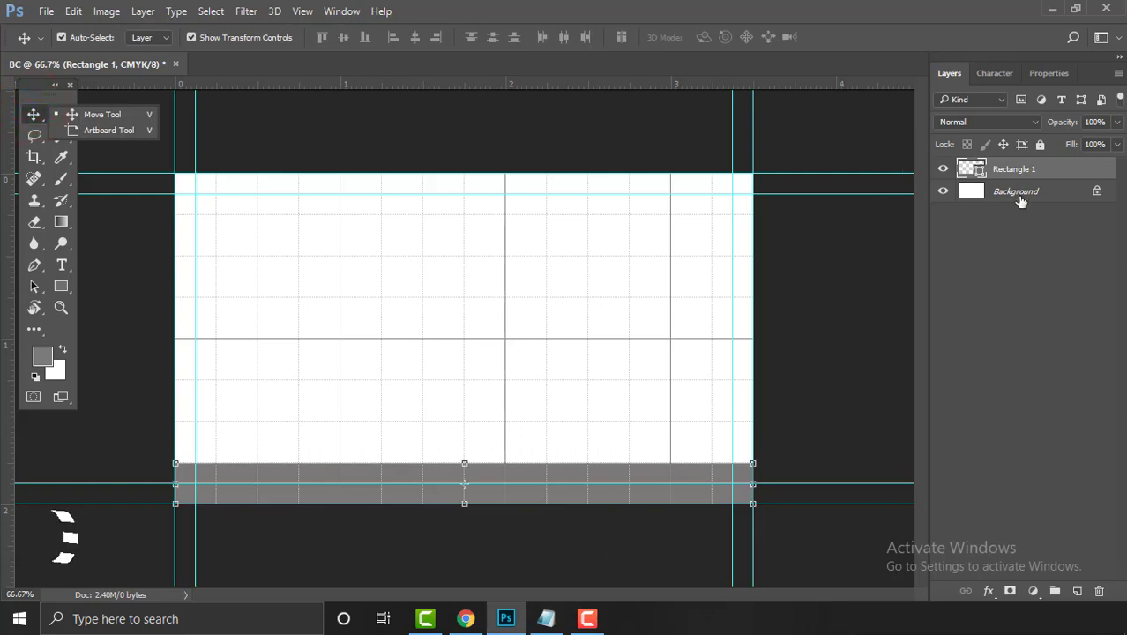
left_click_drag(1083, 167, 1102, 589)
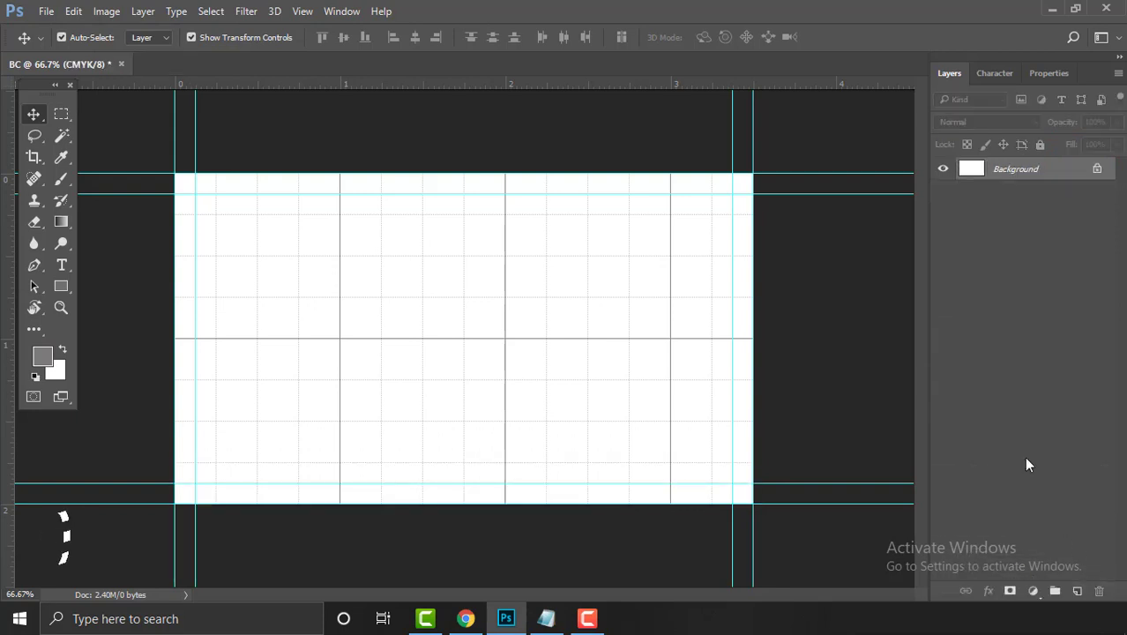
Create a rectangle exactly 3.5 in wide and 0.25 in high with the Rectangle tool
left_click(61, 286)
left_click(135, 284)
left_click(432, 328)
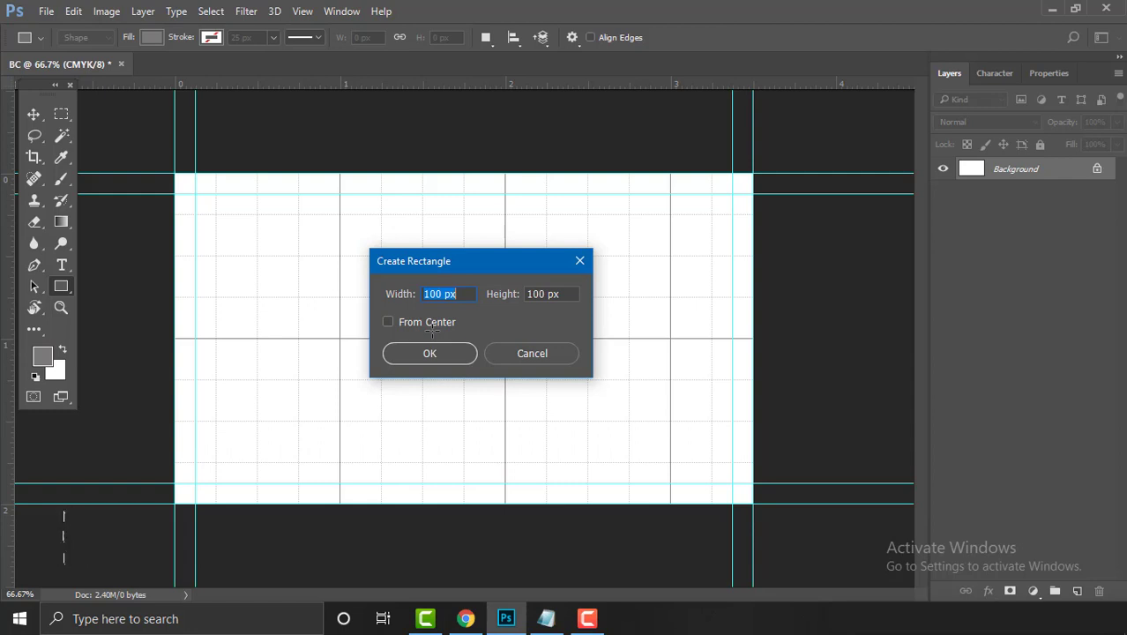
type("3.5")
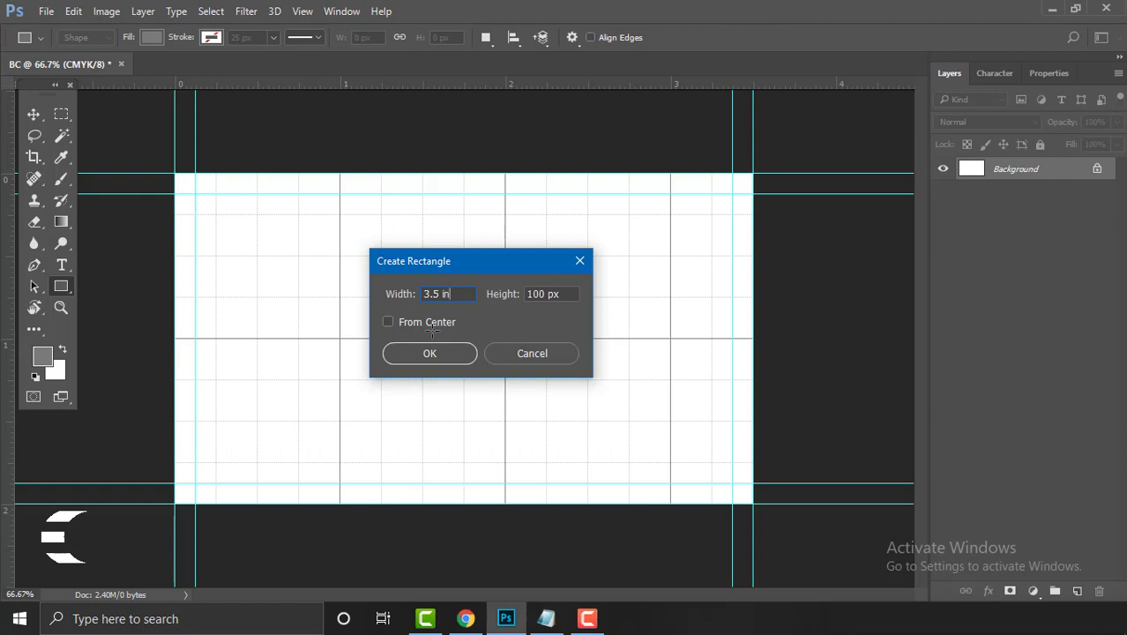
key("Tab")
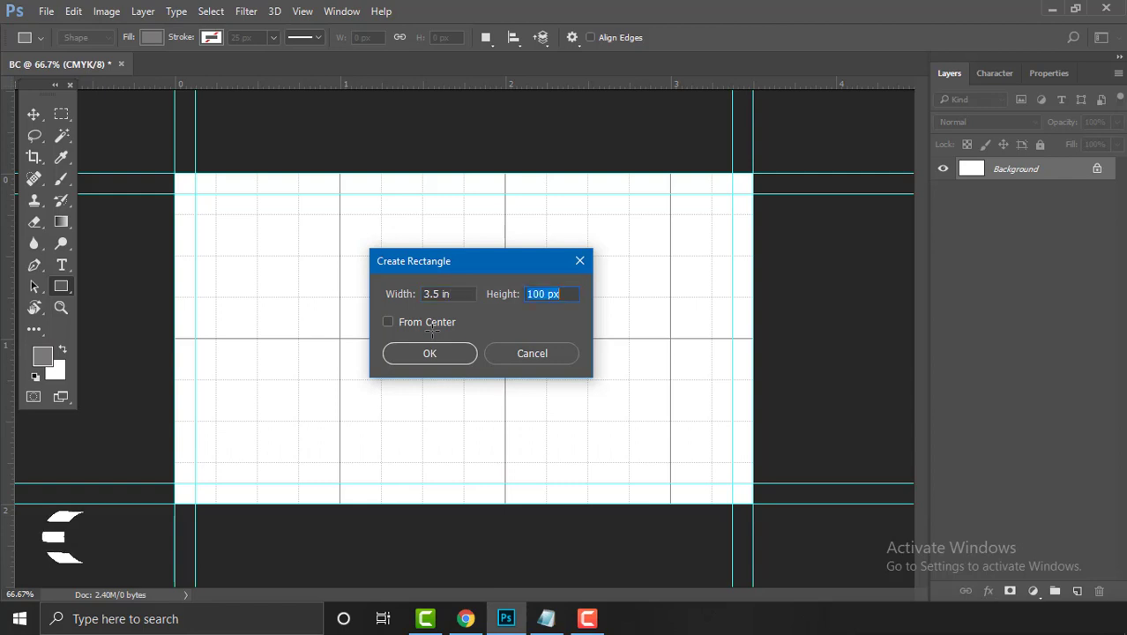
type("0.25")
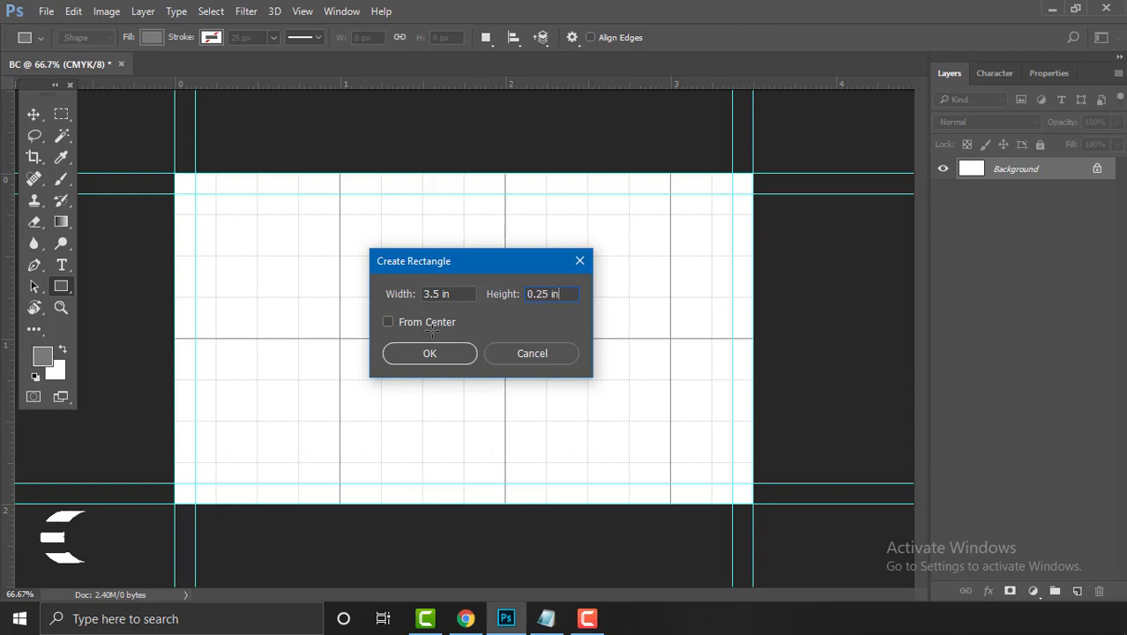
left_click(430, 354)
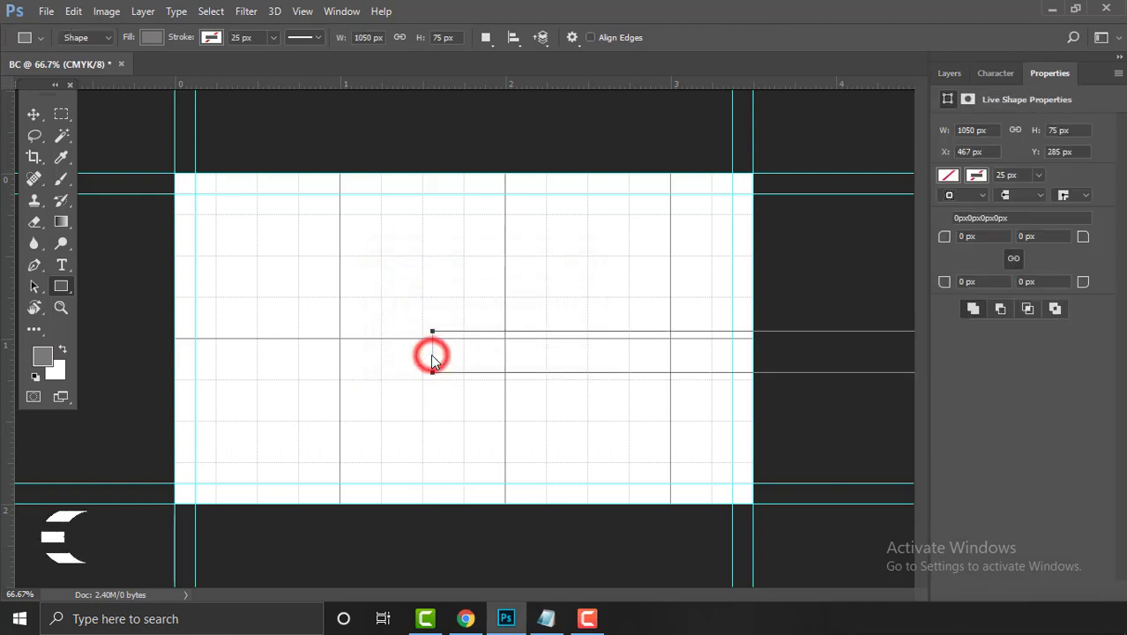
Move the rectangle to the canvas's bottom edge so it spans the full card width
left_click(33, 114)
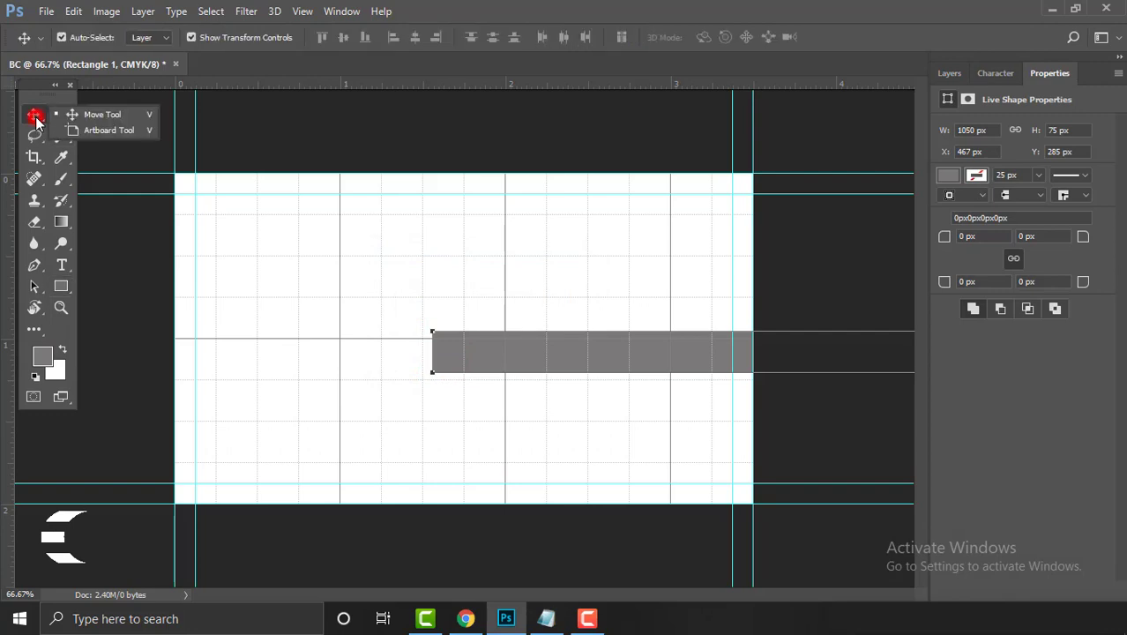
left_click_drag(552, 352, 298, 484)
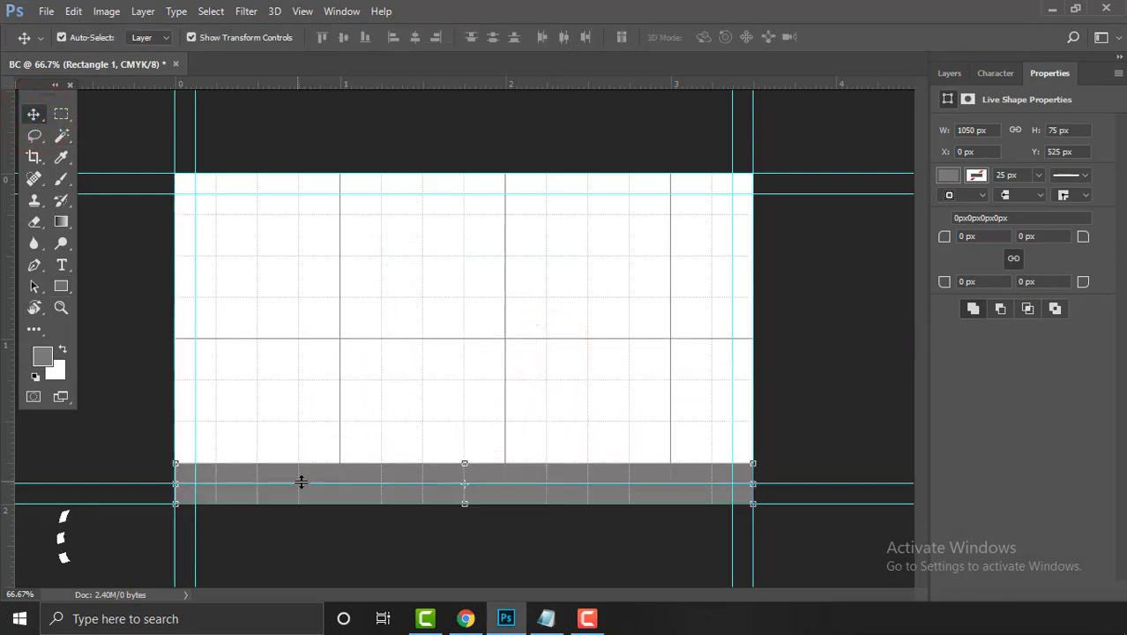
key("ctrl")
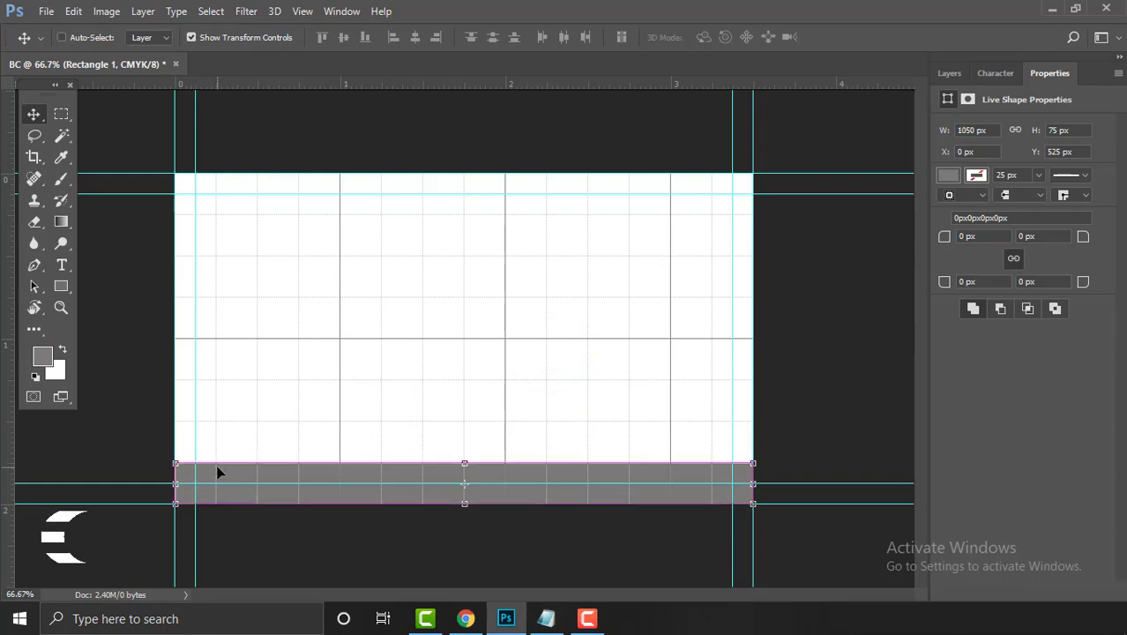
Try reducing the rectangle's height to 80% from its upper edge, and cancel the transform
key("ctrl+space")
left_click_drag(151, 491, 198, 529)
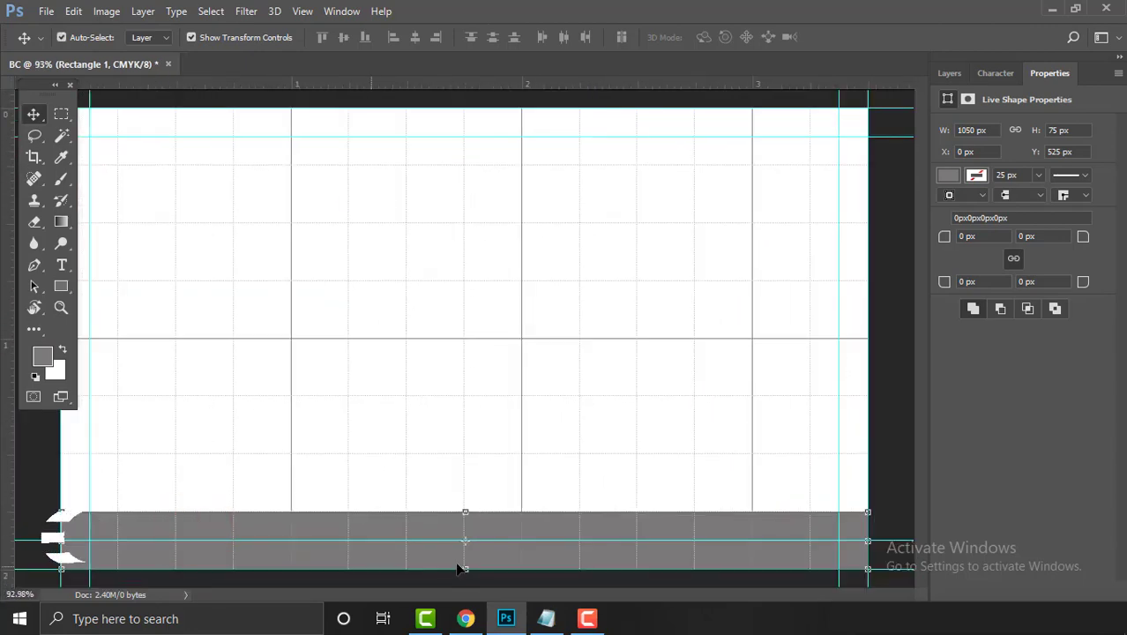
left_click_drag(464, 512, 467, 526)
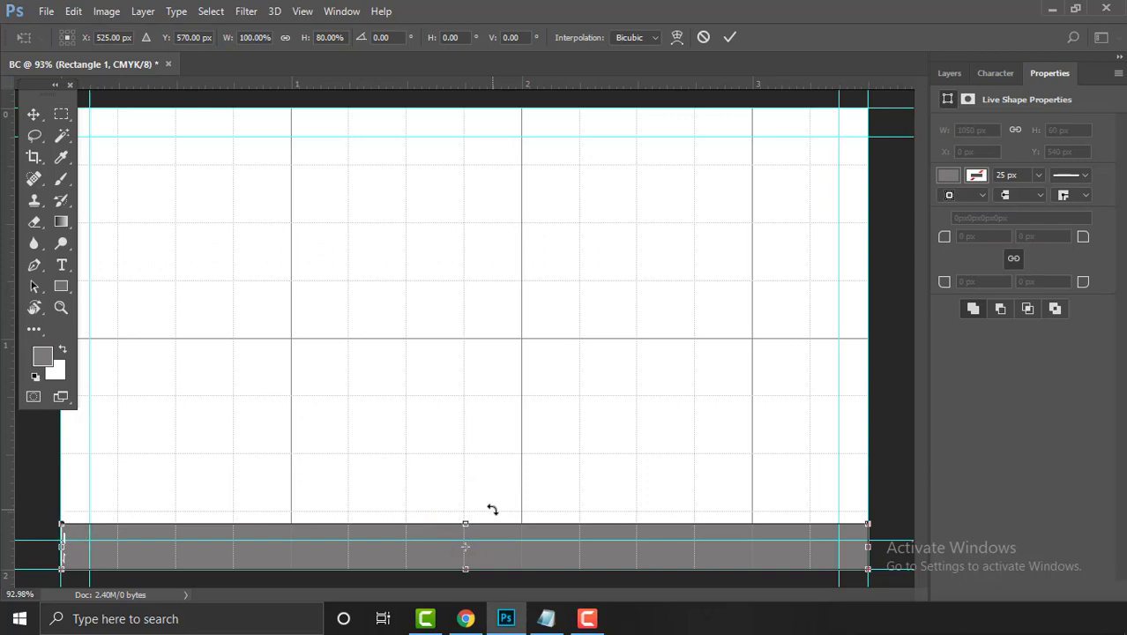
key("ctrl+z")
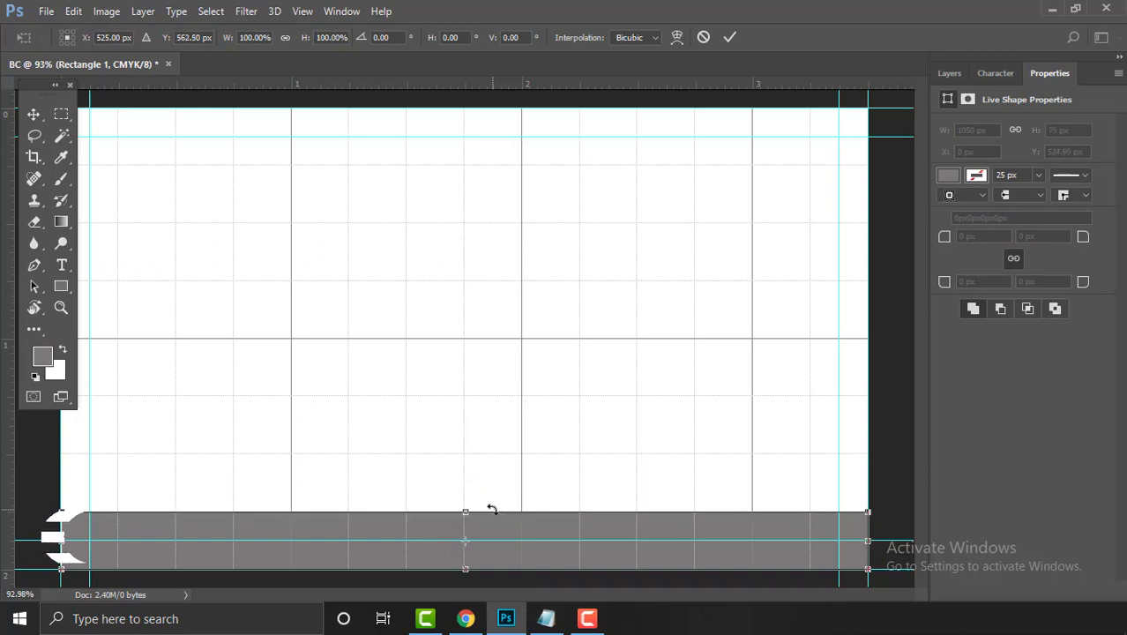
key("Escape")
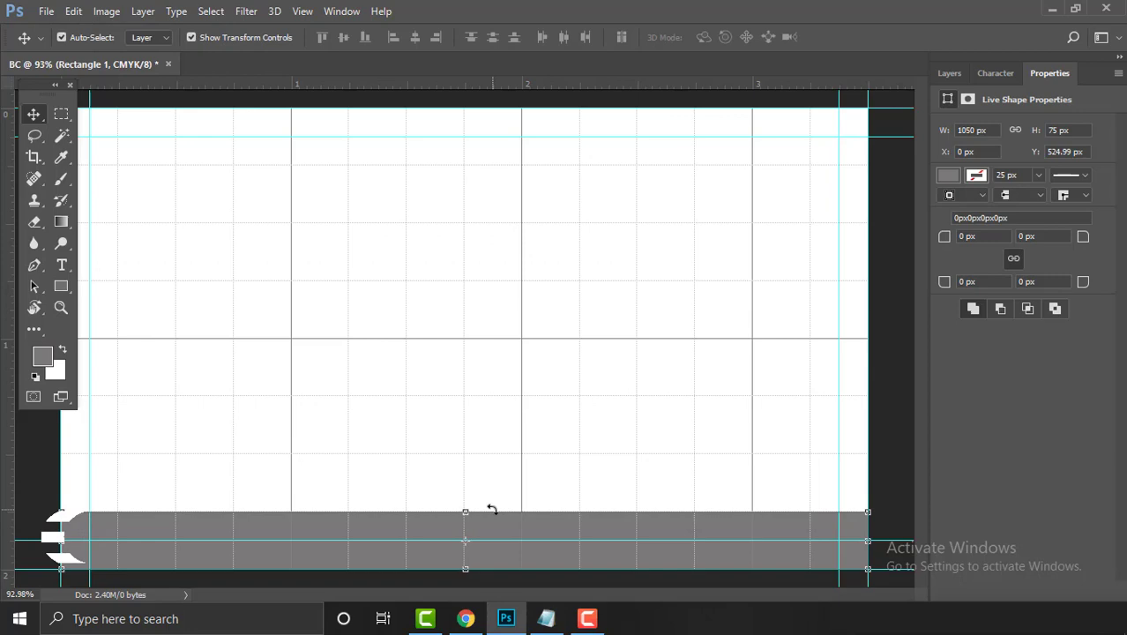
key("ctrl")
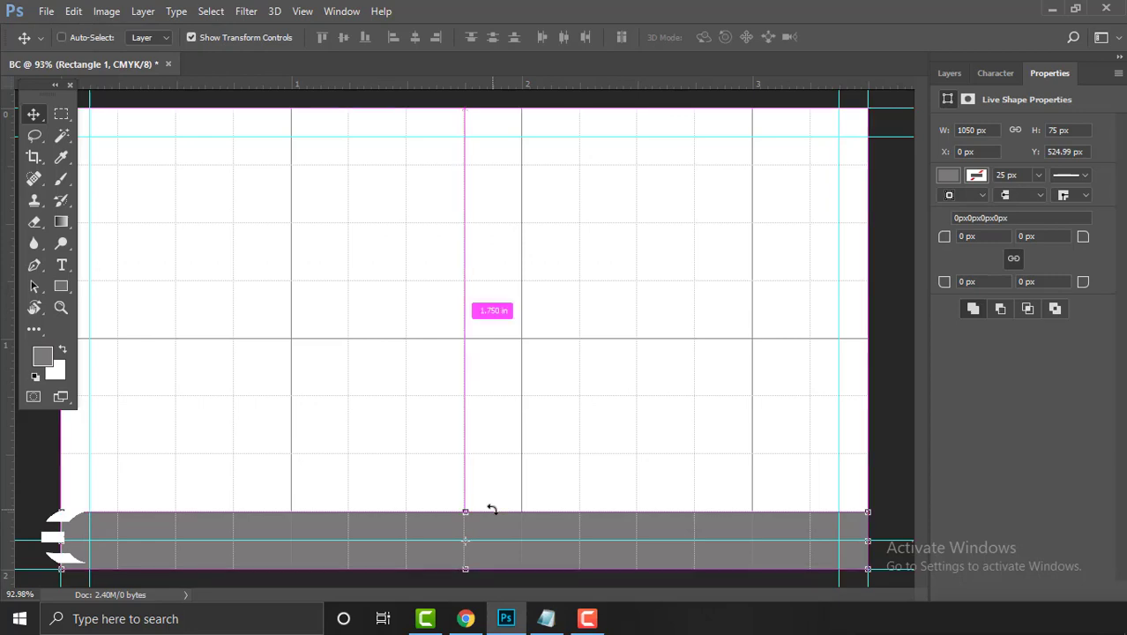
scroll(491, 509, "down", 1)
scroll(491, 510, "down", 3)
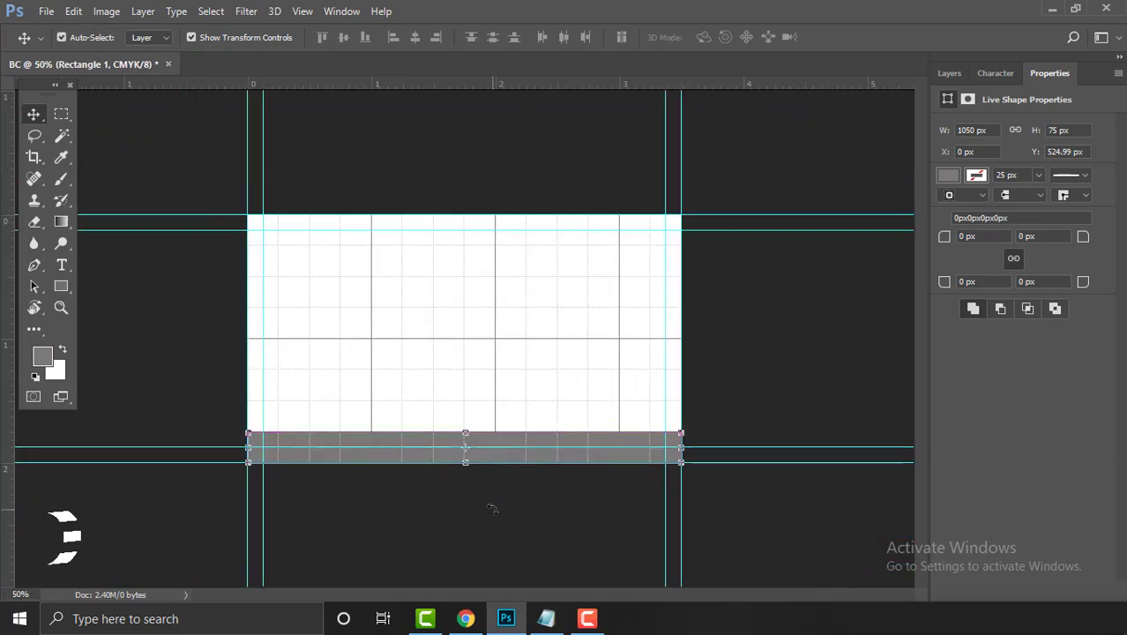
Hide the guides and the grid and clear the layer selection
left_click(494, 512)
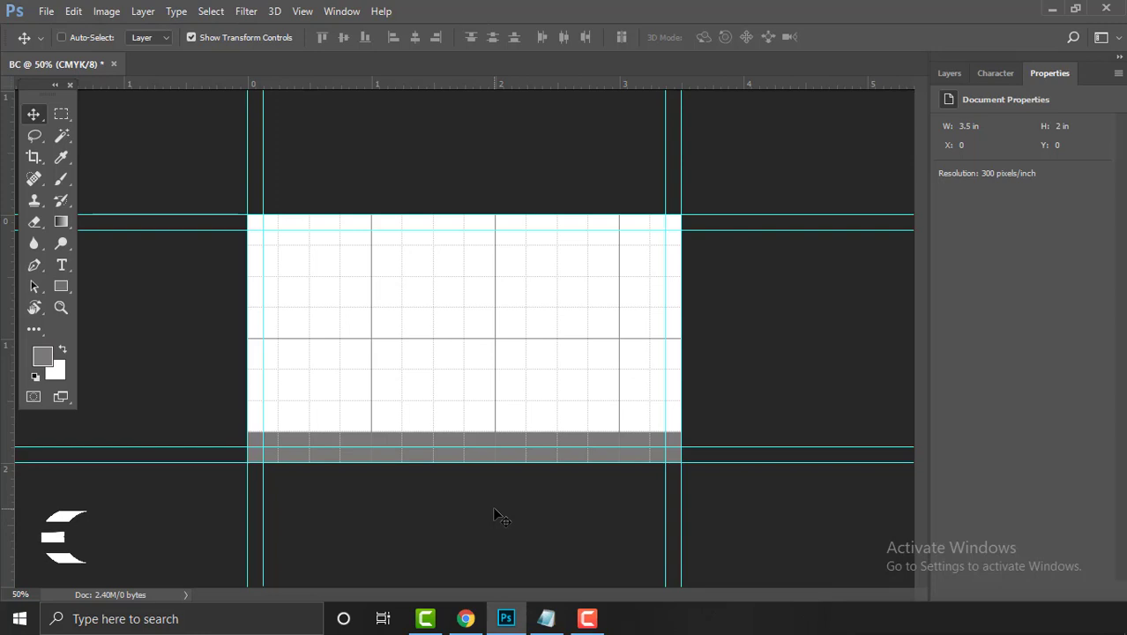
key("ctrl+semicolon")
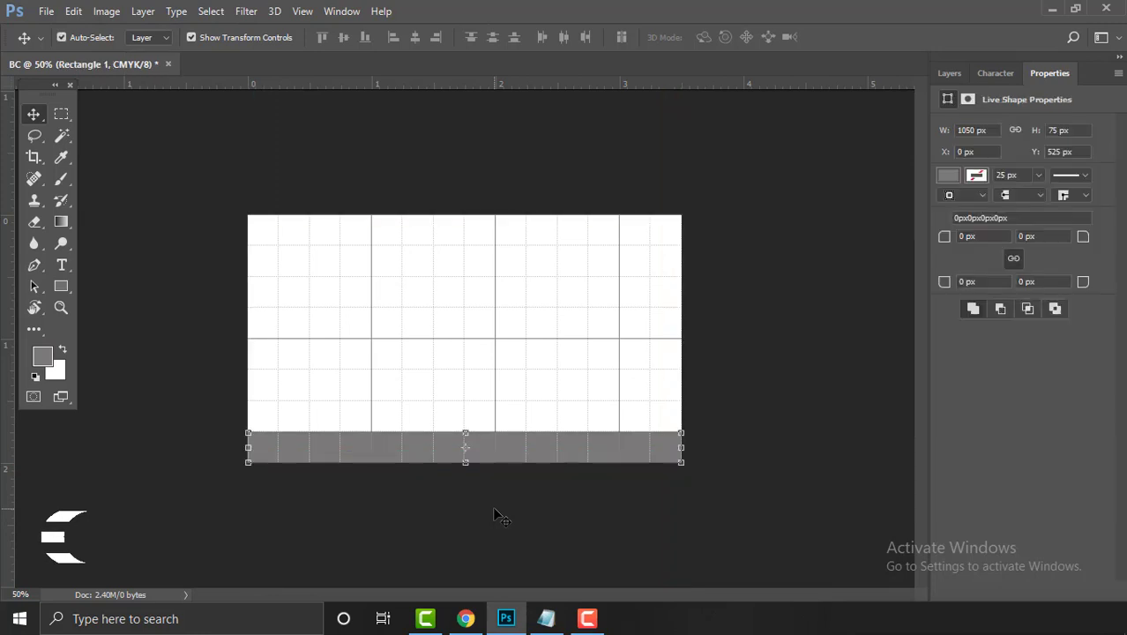
key("ctrl+apostrophe")
left_click(769, 461)
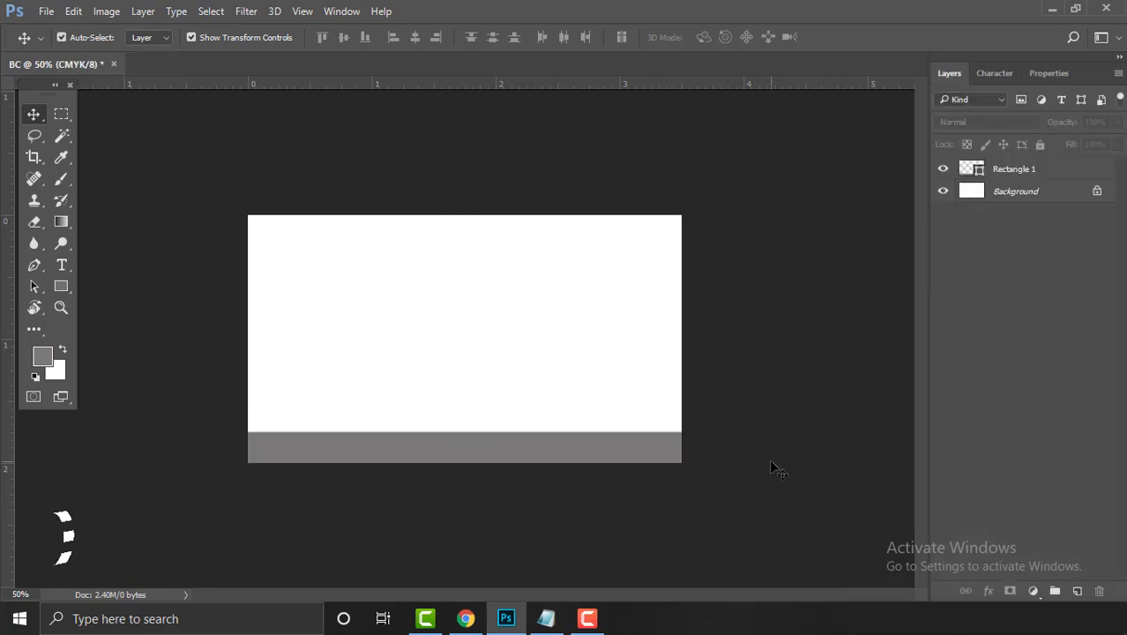
Recolor the bottom bar from its layer thumbnail with a solid medium blue, and deselect it
left_click(673, 464)
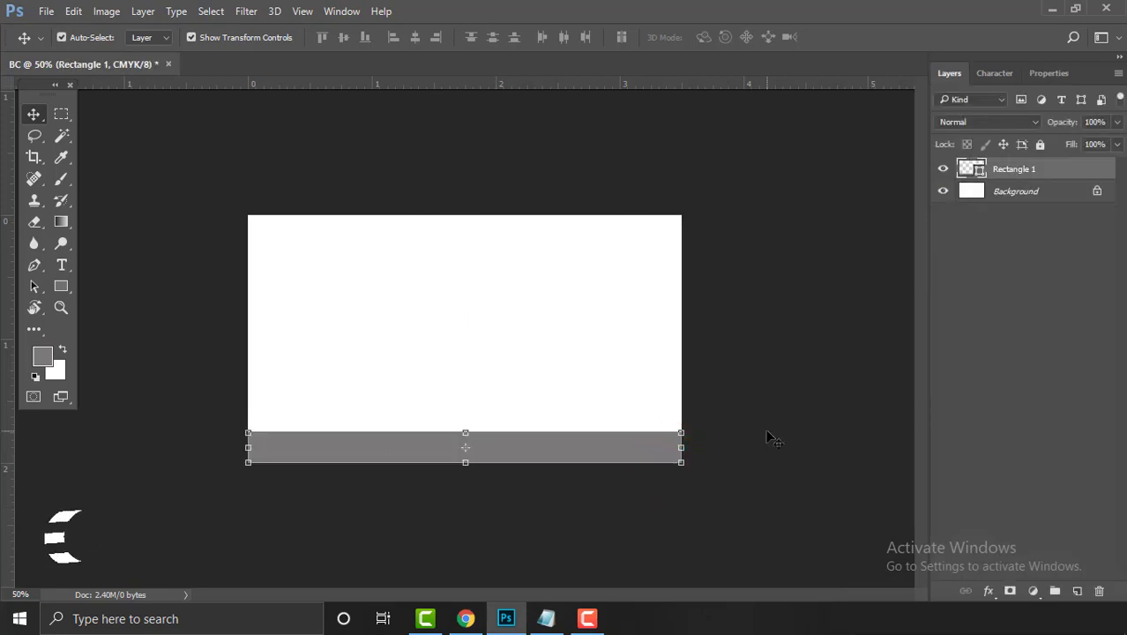
double_click(978, 172)
left_click_drag(649, 107, 1015, 117)
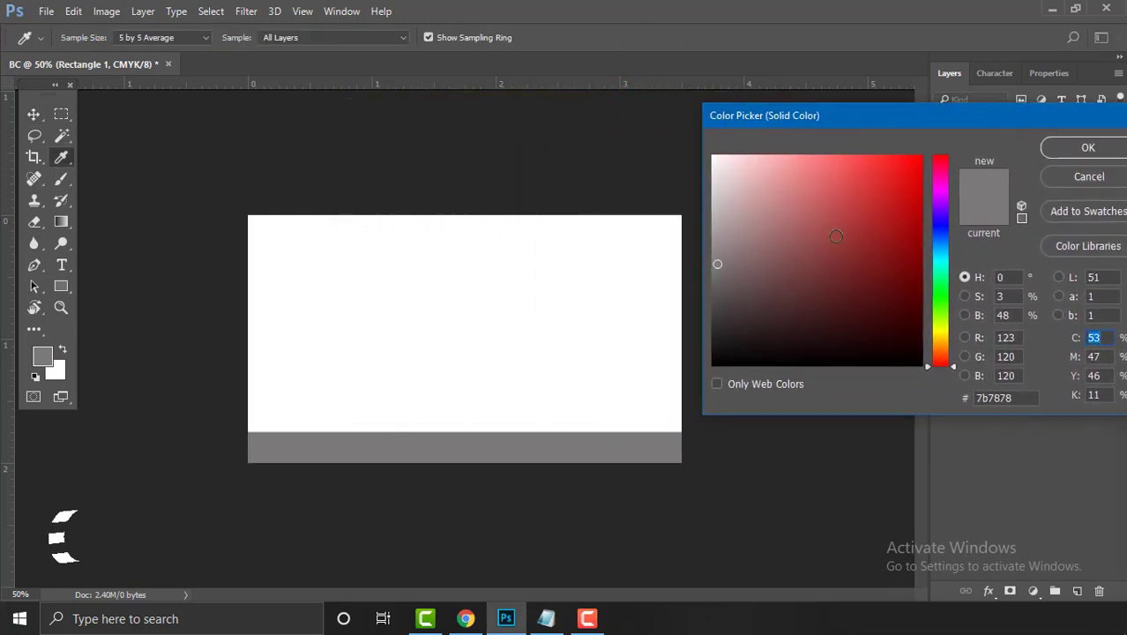
left_click_drag(939, 239, 941, 246)
left_click(923, 226)
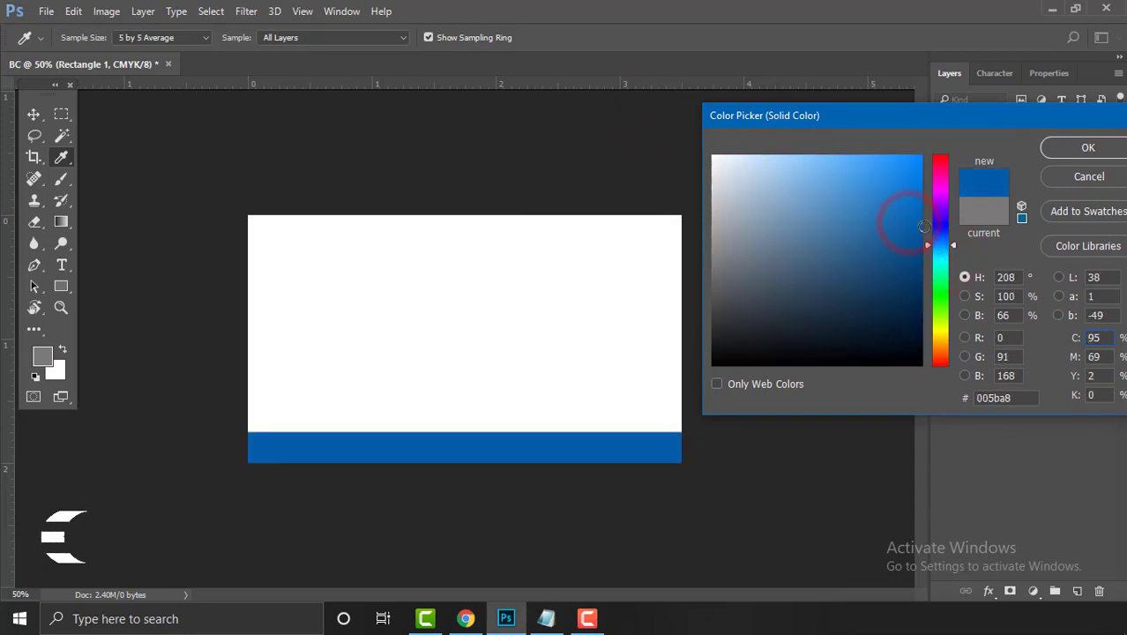
left_click_drag(947, 247, 950, 256)
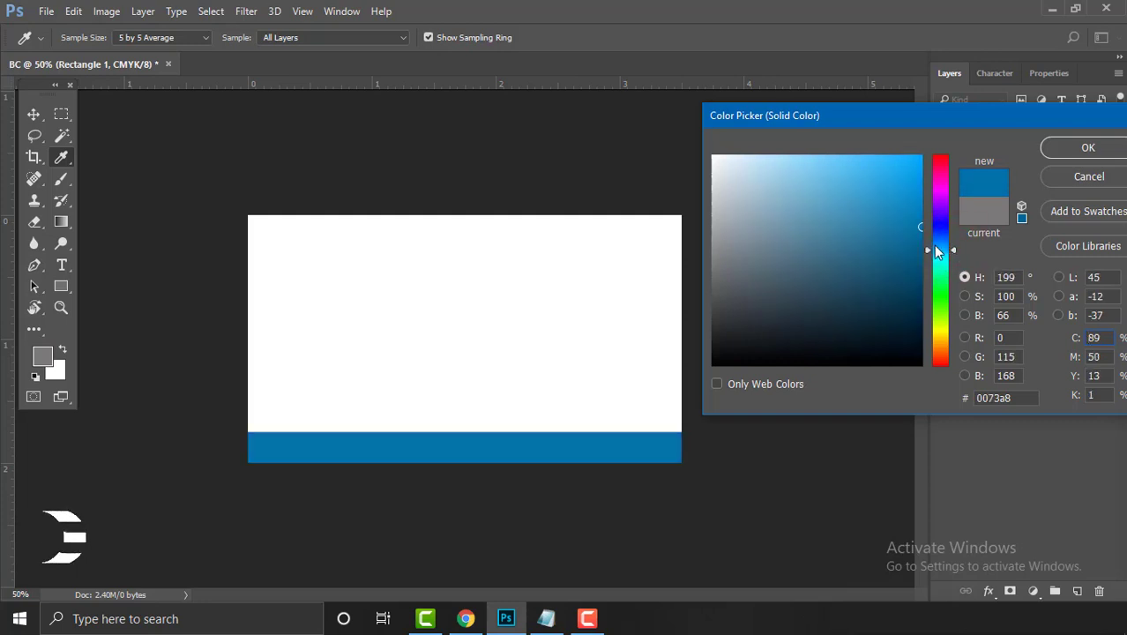
left_click(921, 216)
left_click(1087, 148)
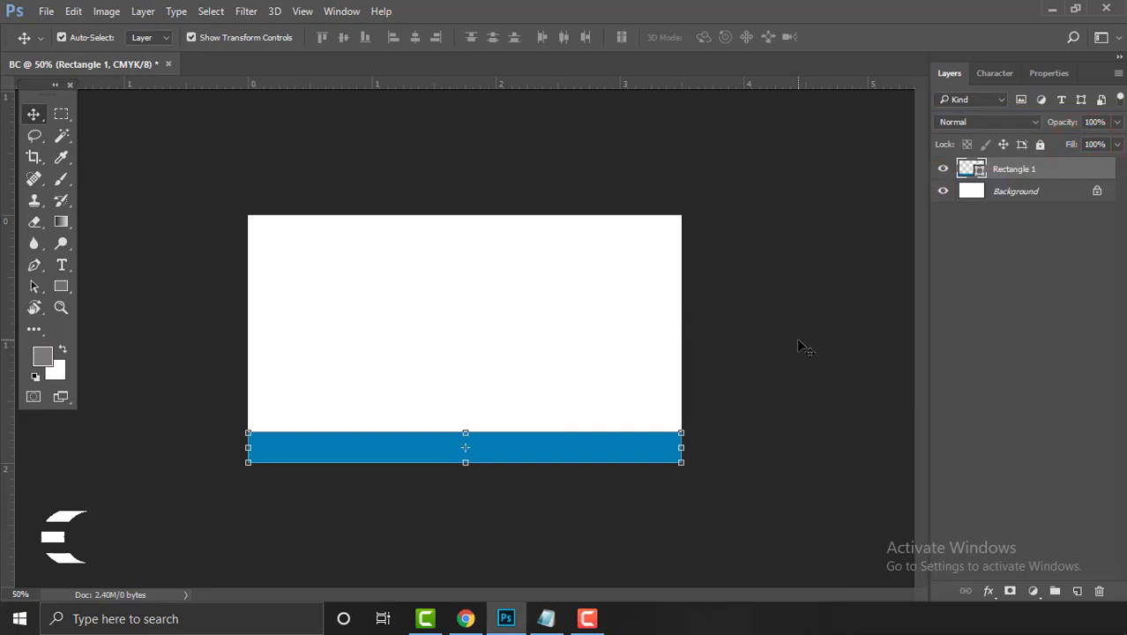
left_click(798, 342)
left_click(963, 353)
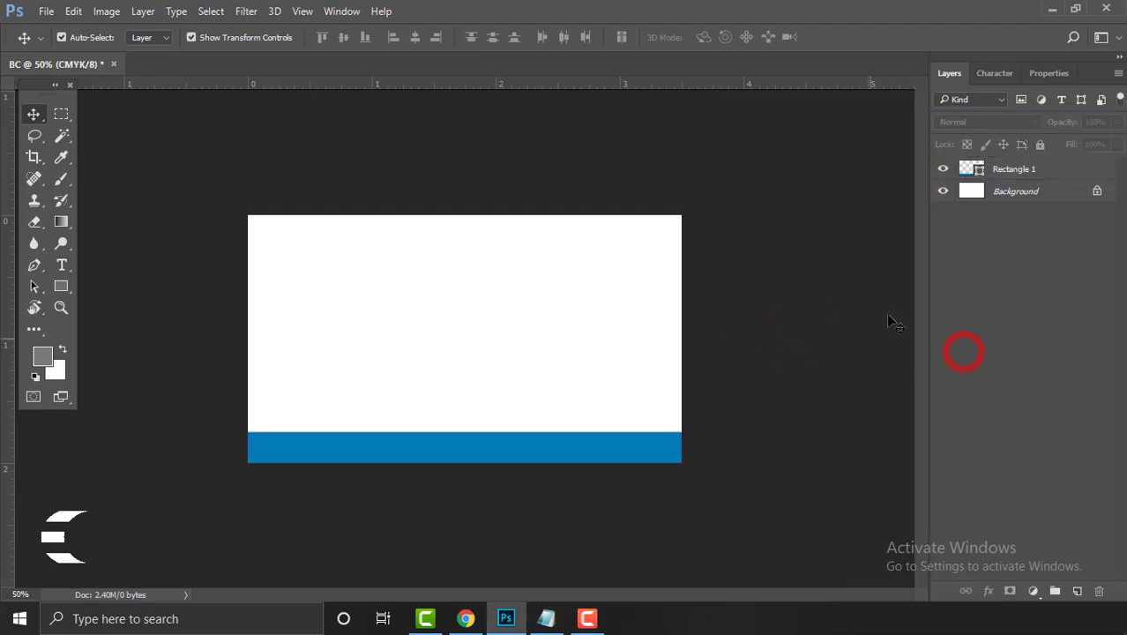
Try several solid color swatches as the bottom bar's fill, ending with a greyish brown
left_click(635, 443)
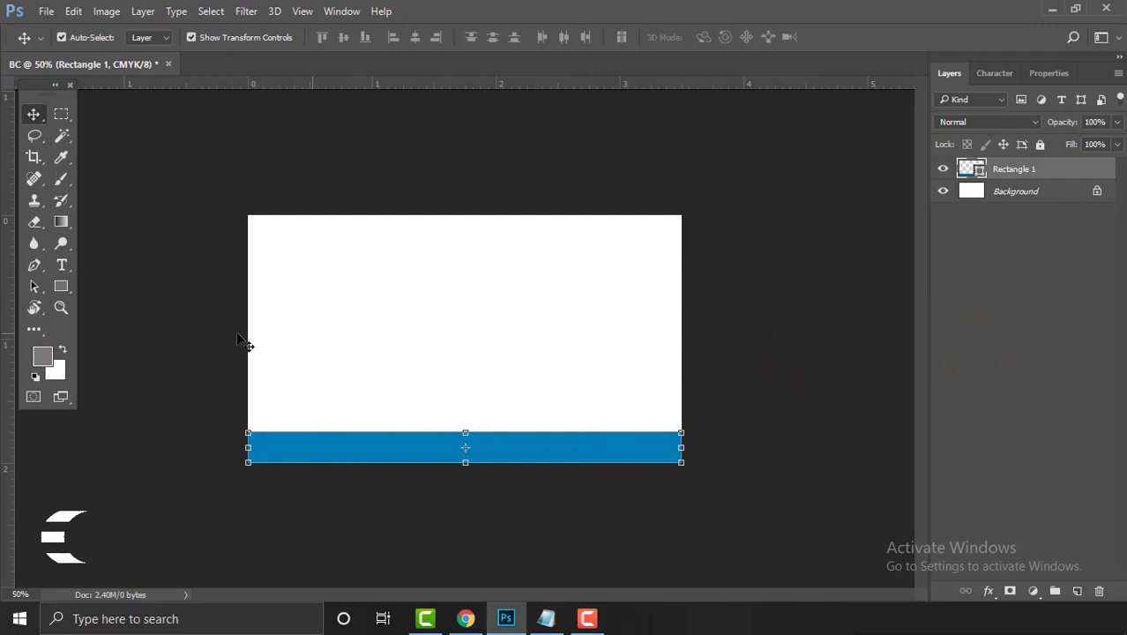
left_click(63, 287)
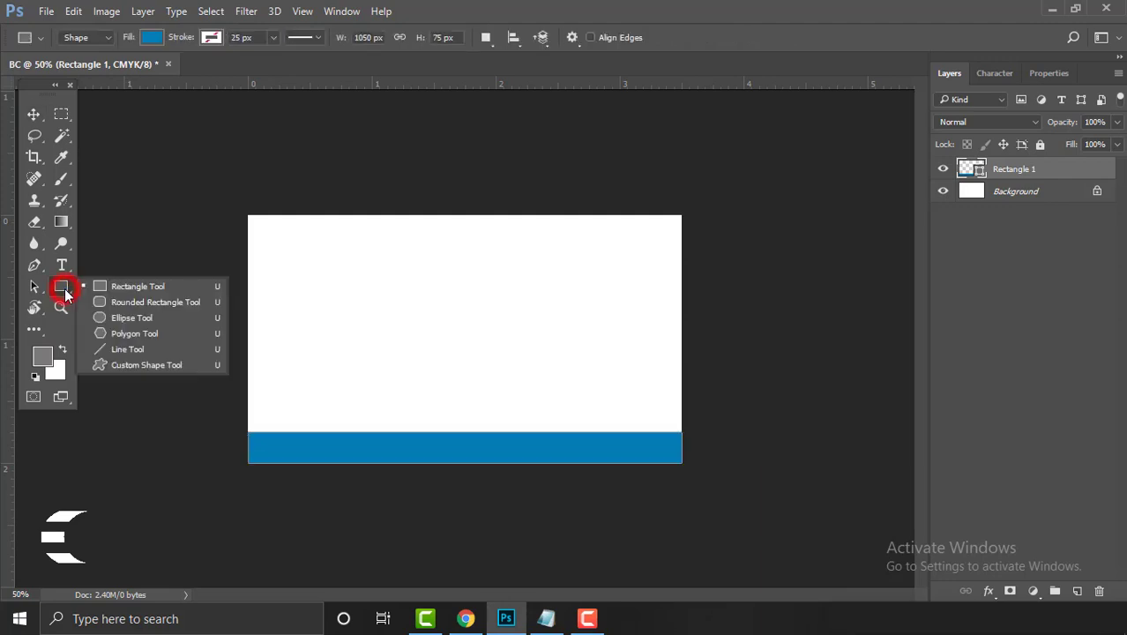
left_click(130, 286)
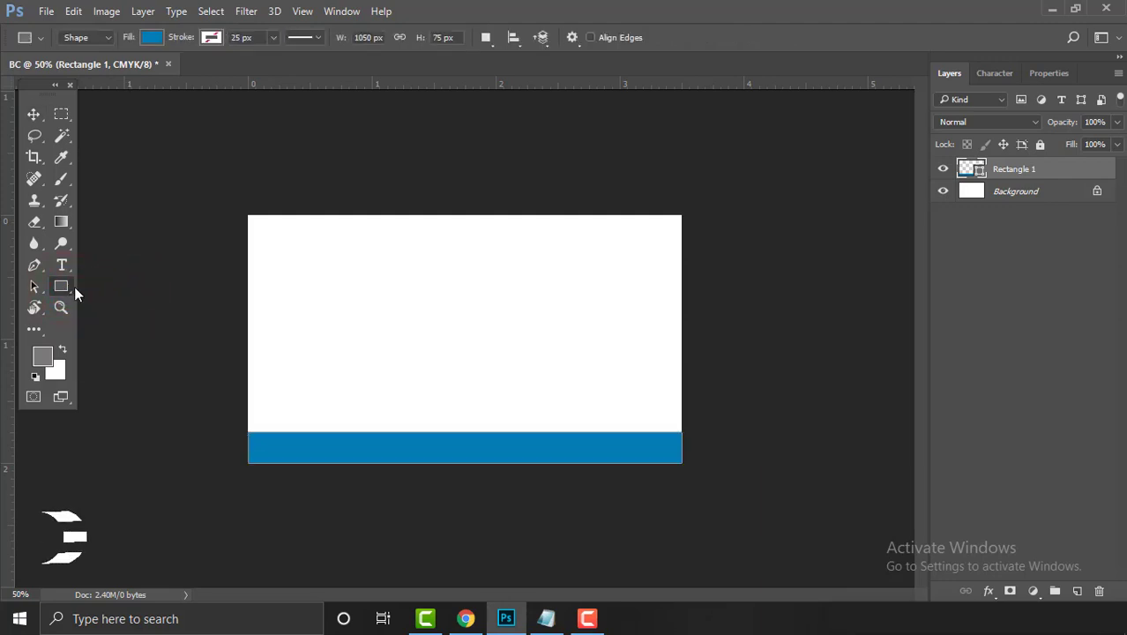
left_click(151, 39)
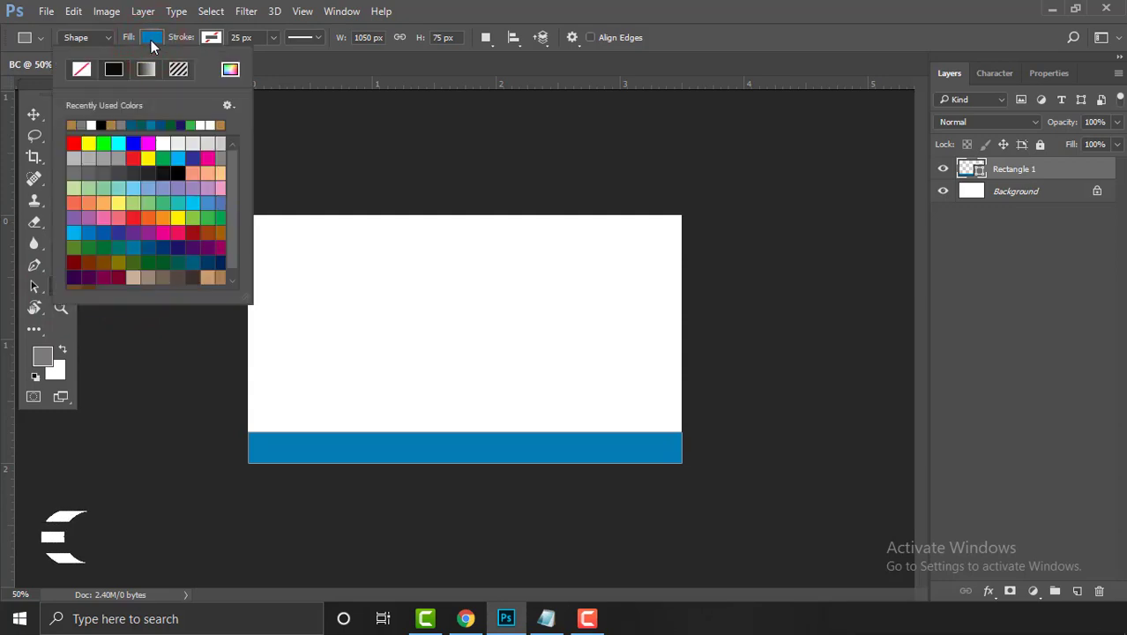
left_click_drag(254, 305, 300, 307)
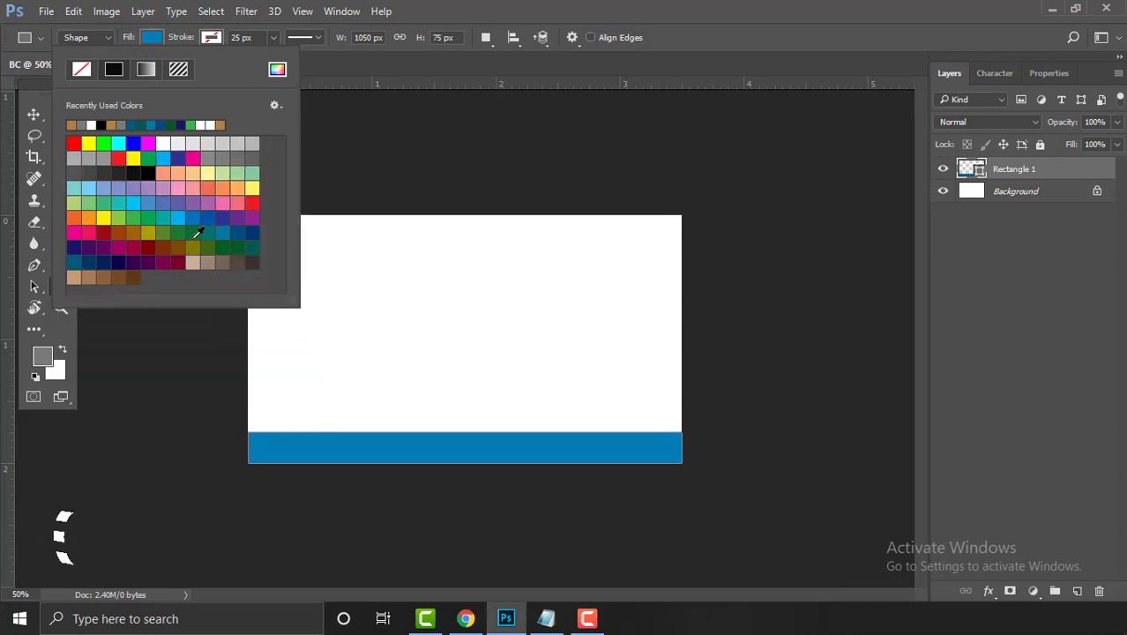
left_click(193, 210)
left_click(202, 181)
left_click(178, 232)
left_click(209, 175)
left_click(220, 173)
left_click(211, 256)
left_click(204, 262)
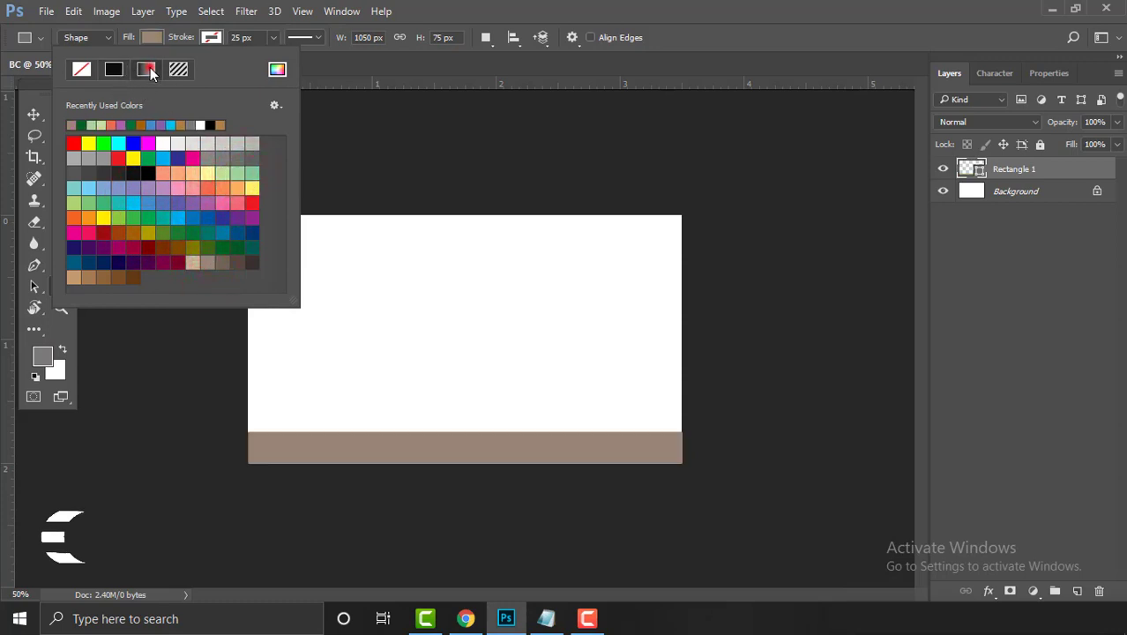
Switch the bottom bar's fill to a gradient and try several presets, ending with the copper one
left_click(146, 69)
left_click(78, 132)
left_click(210, 133)
left_click(240, 134)
left_click(213, 161)
left_click(159, 161)
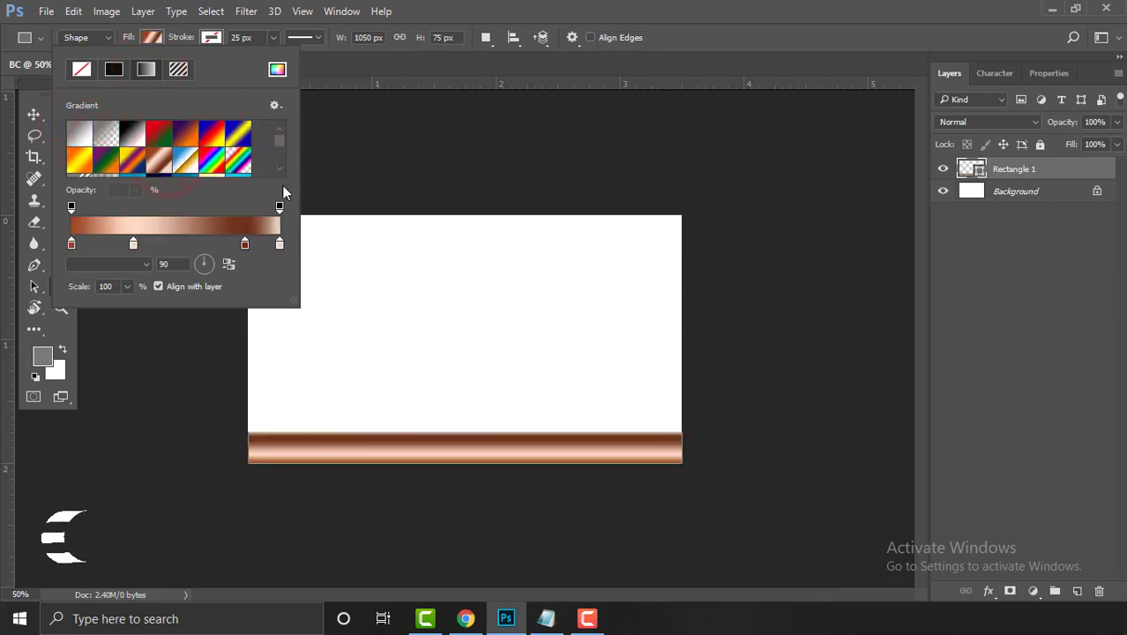
Apply the dark-to-light blue gradient preset to the bottom bar, set its angle to 180, and reverse the gradient colors
left_click_drag(291, 300, 347, 386)
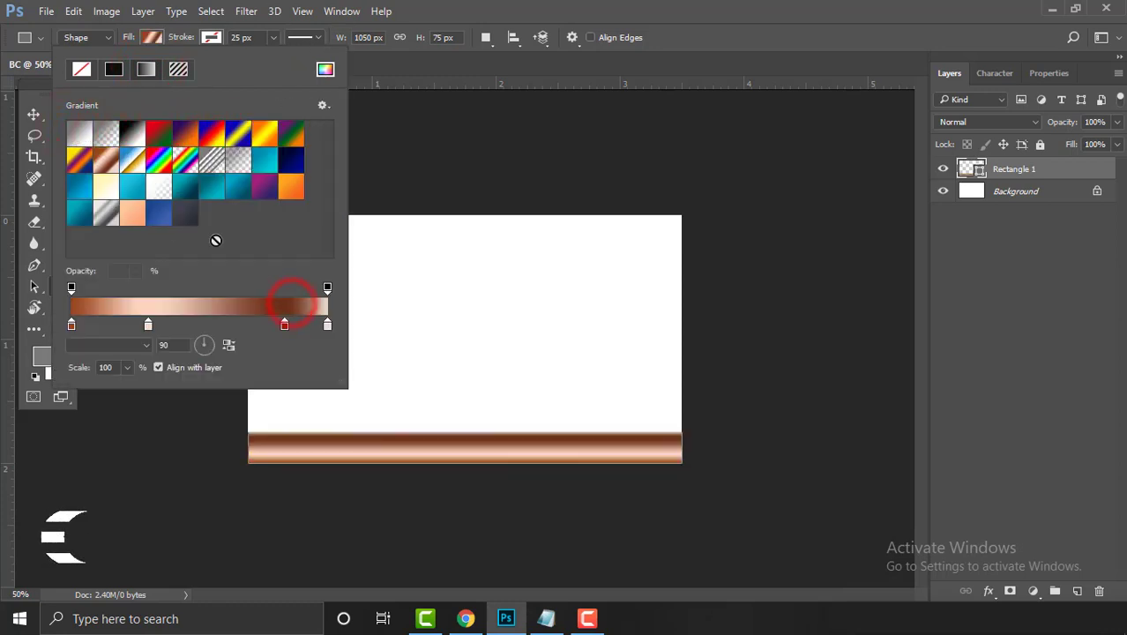
left_click(87, 183)
left_click(87, 183)
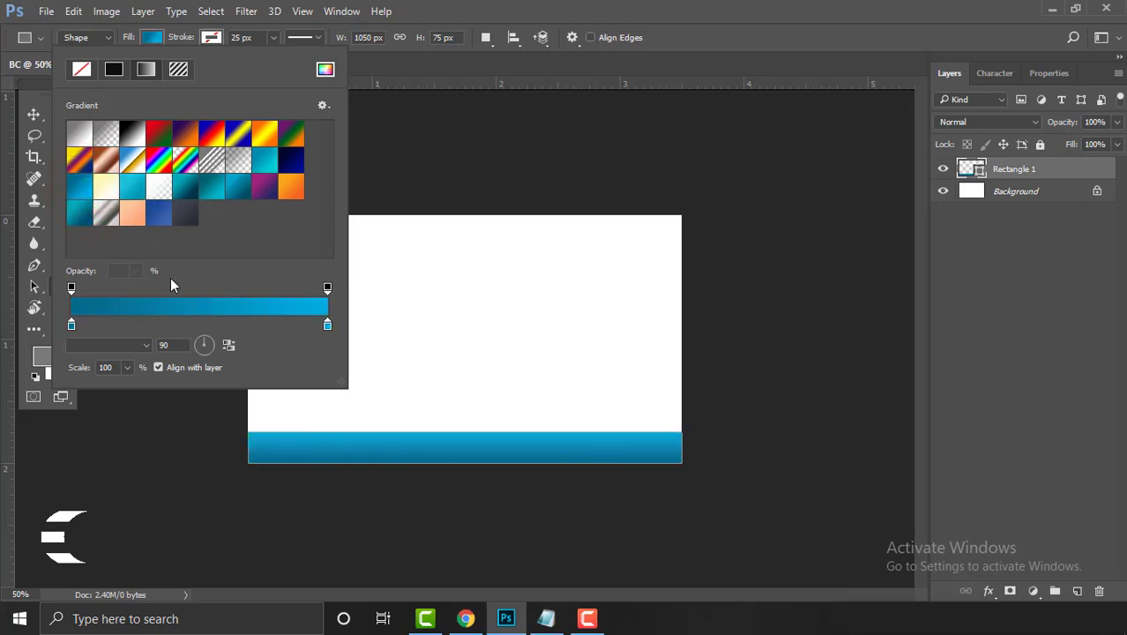
left_click(168, 344)
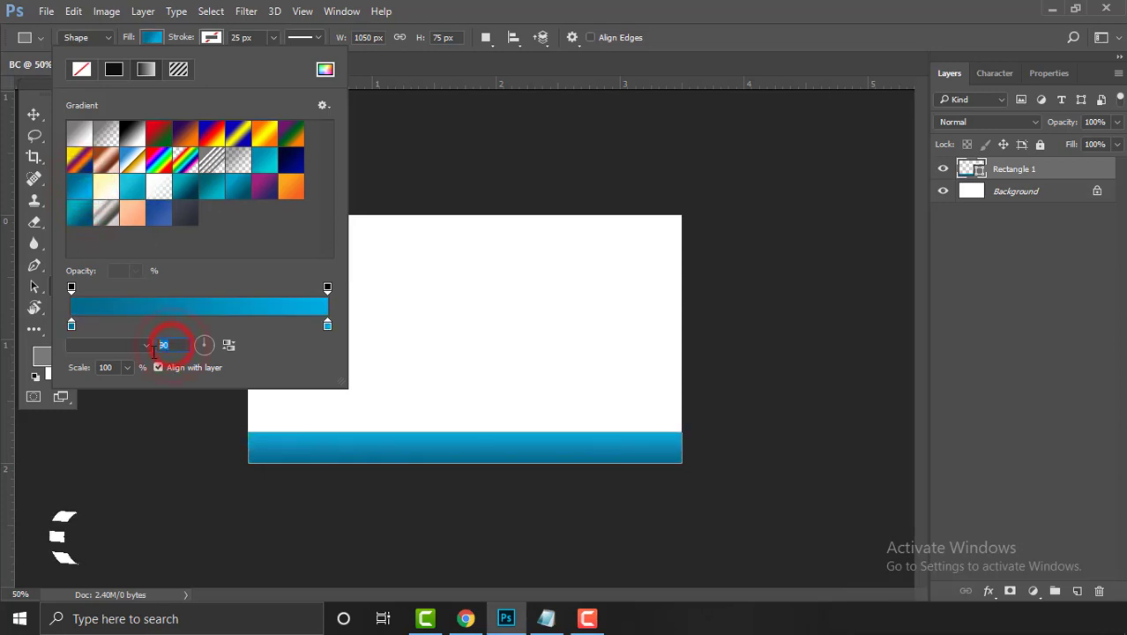
type("180")
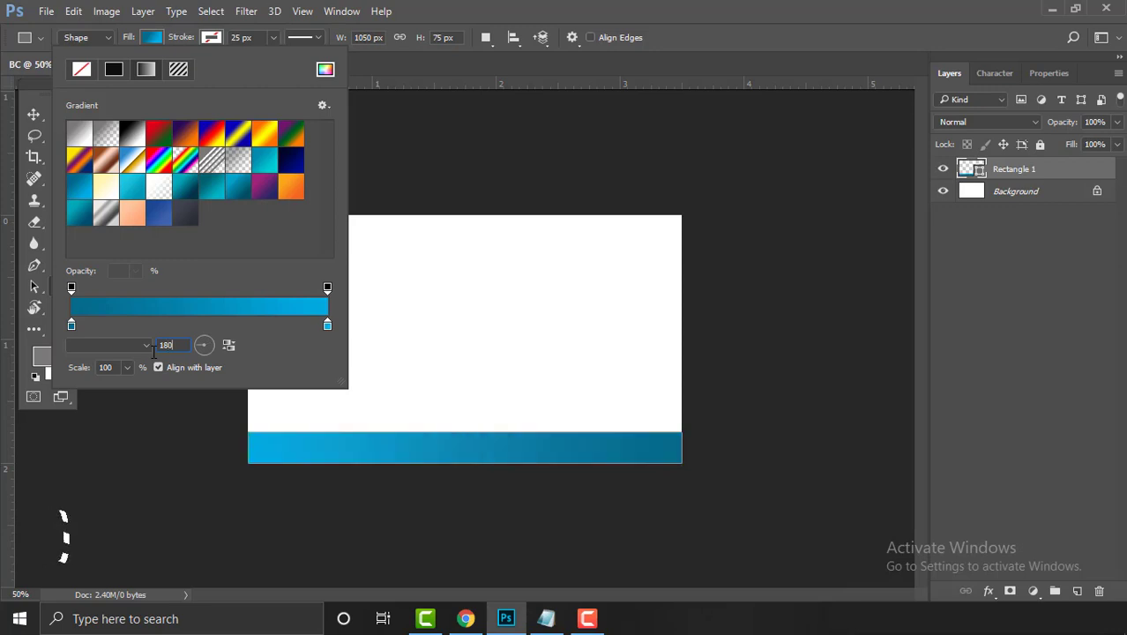
left_click(229, 345)
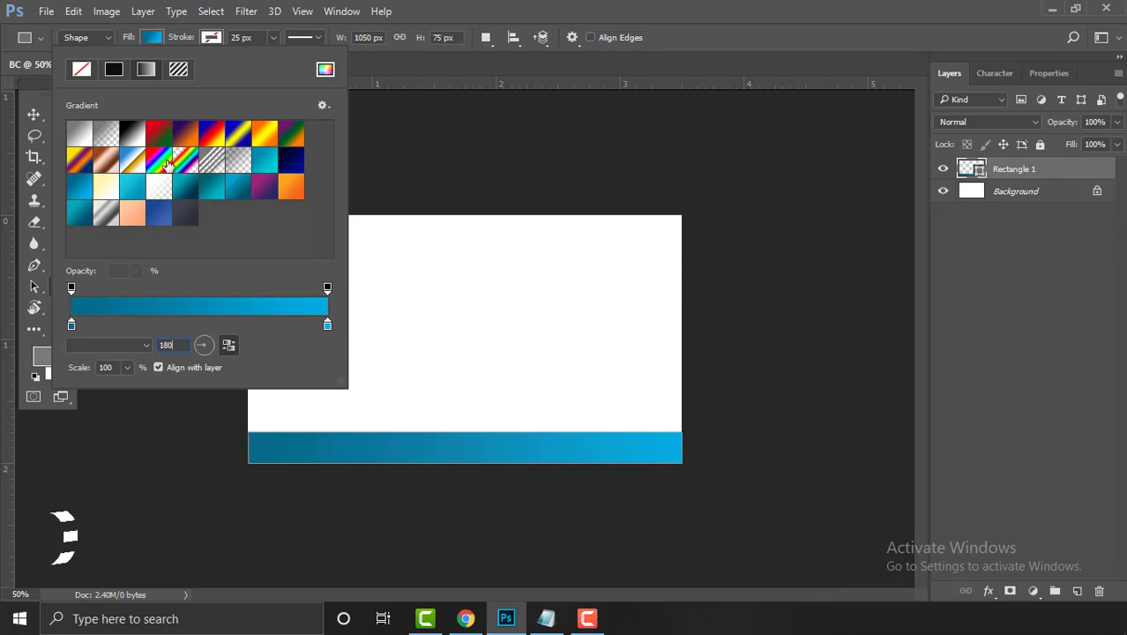
Refill the bottom bar with the dark-to-light blue gradient preset at angle 180 with its colors reversed, and deselect the bar
left_click(114, 68)
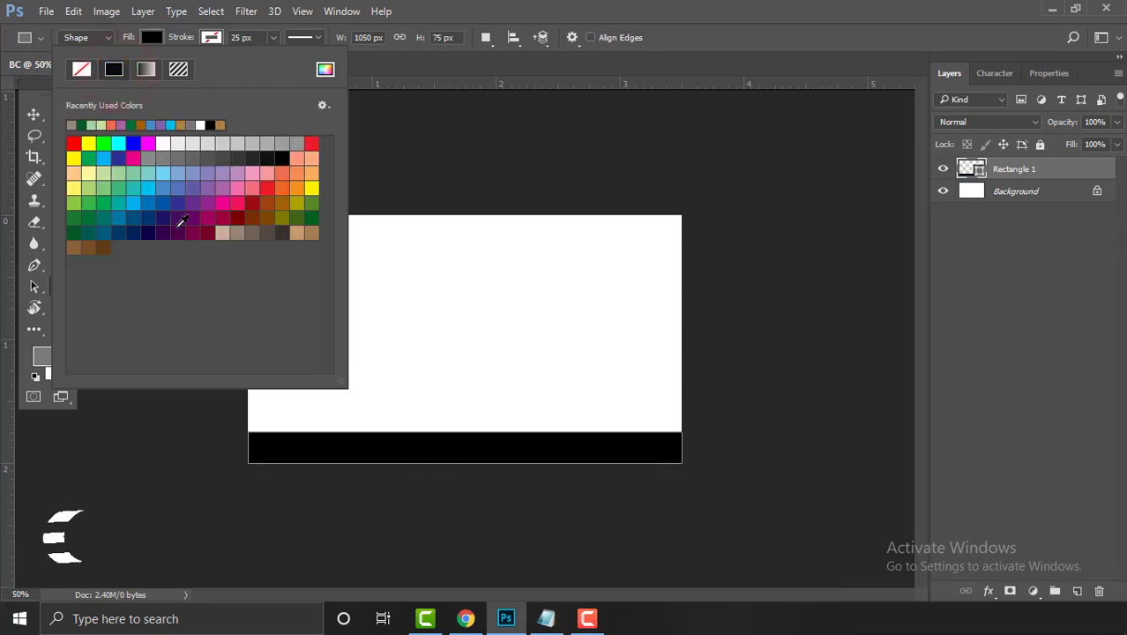
left_click(146, 70)
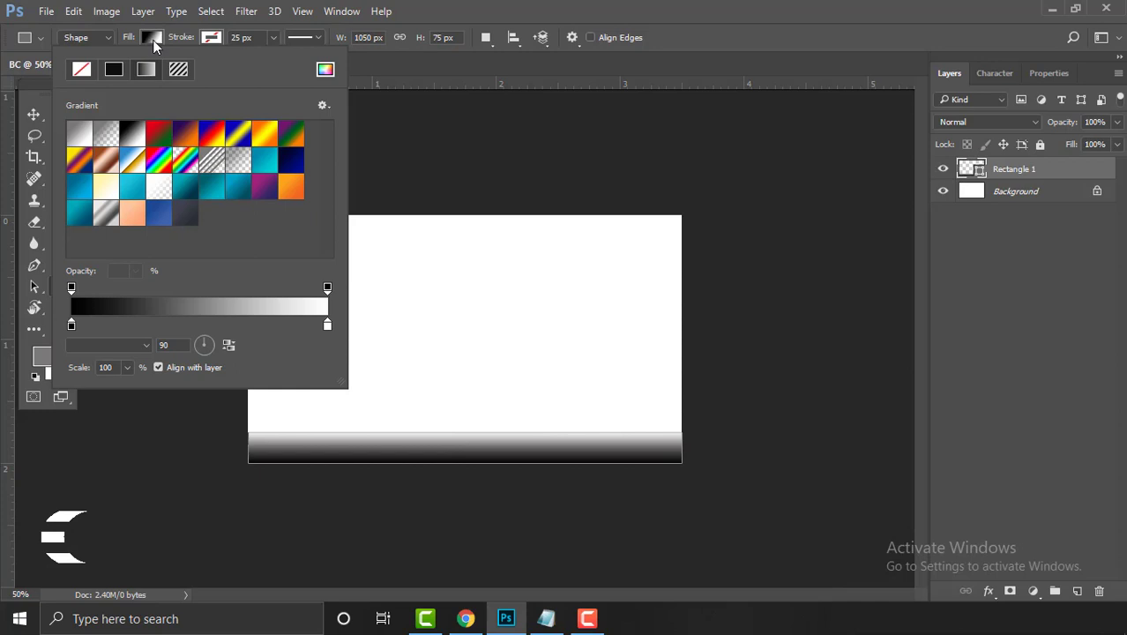
left_click(78, 187)
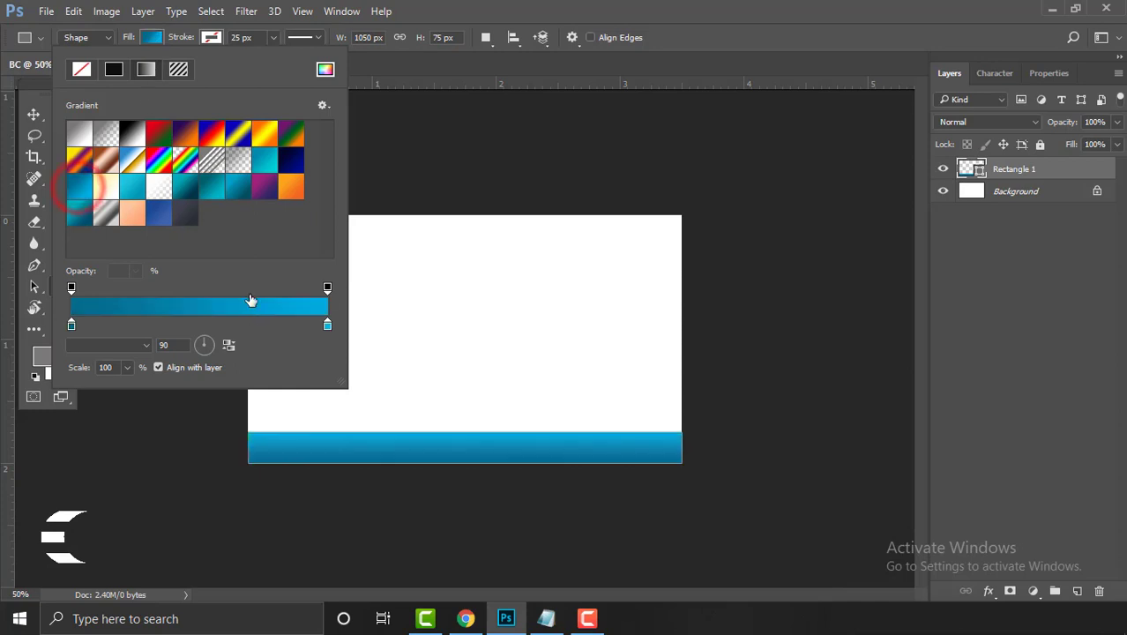
left_click(177, 345)
type("180")
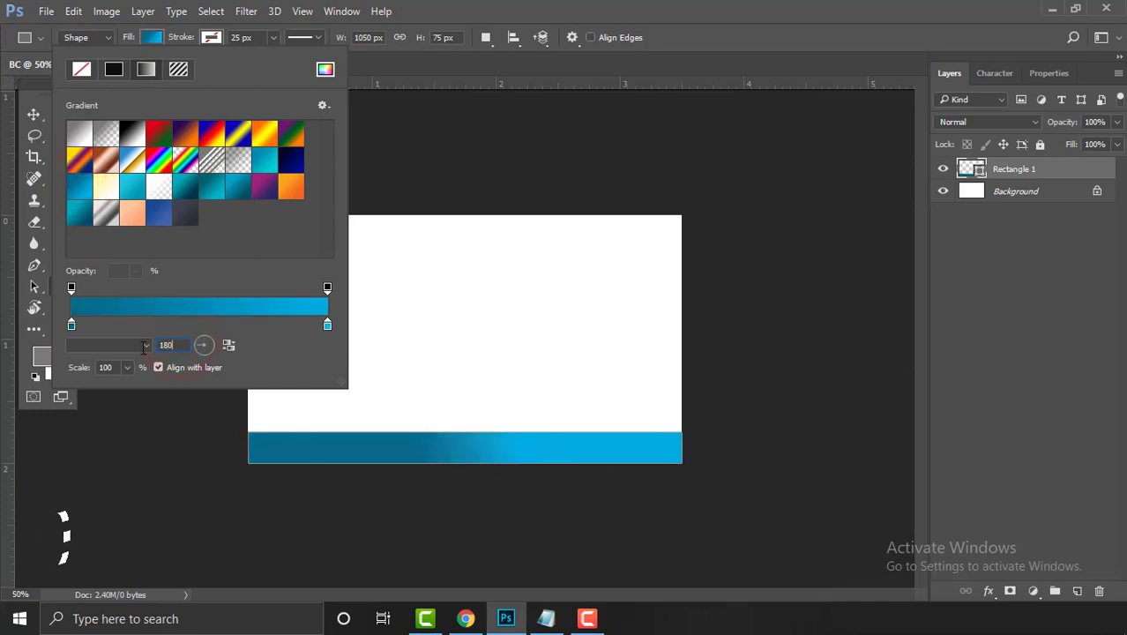
left_click(228, 346)
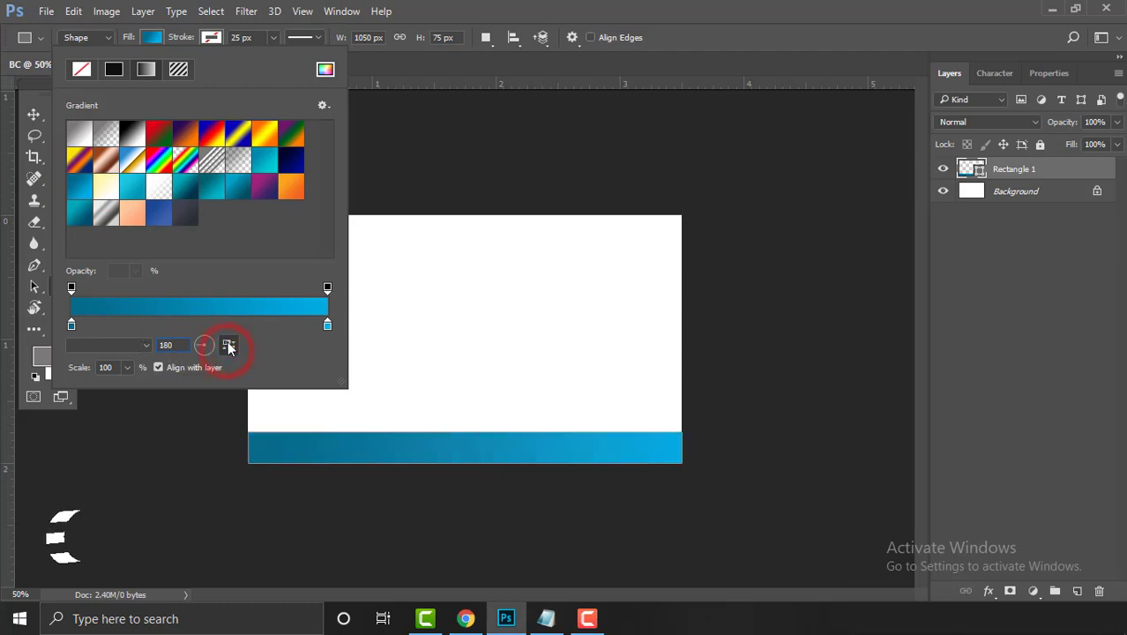
left_click(153, 37)
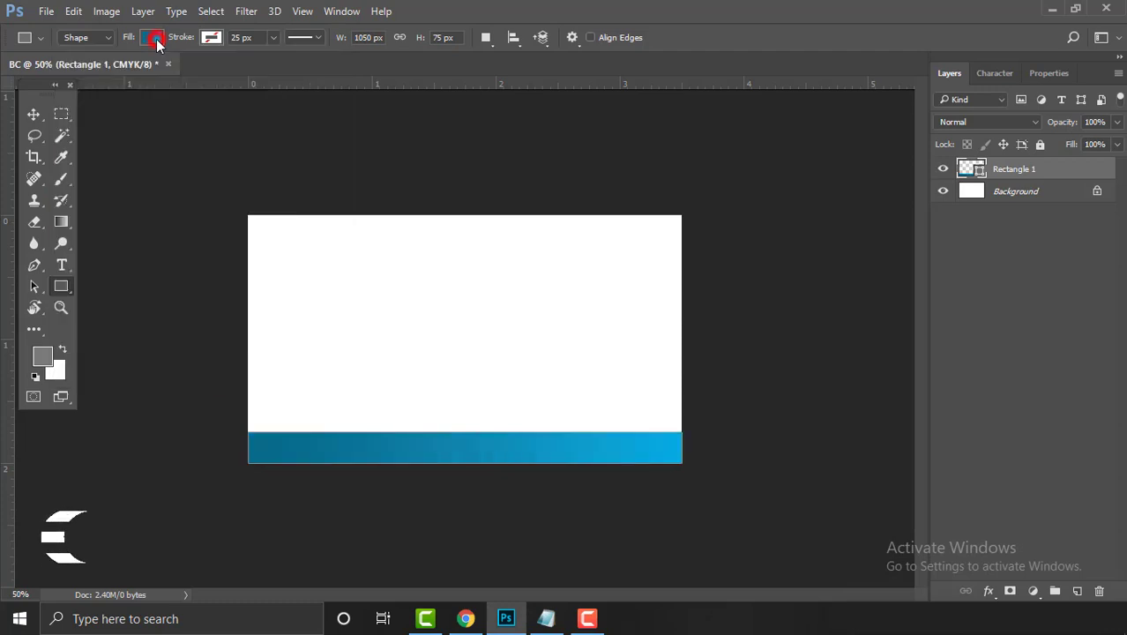
left_click(33, 114)
left_click(118, 193)
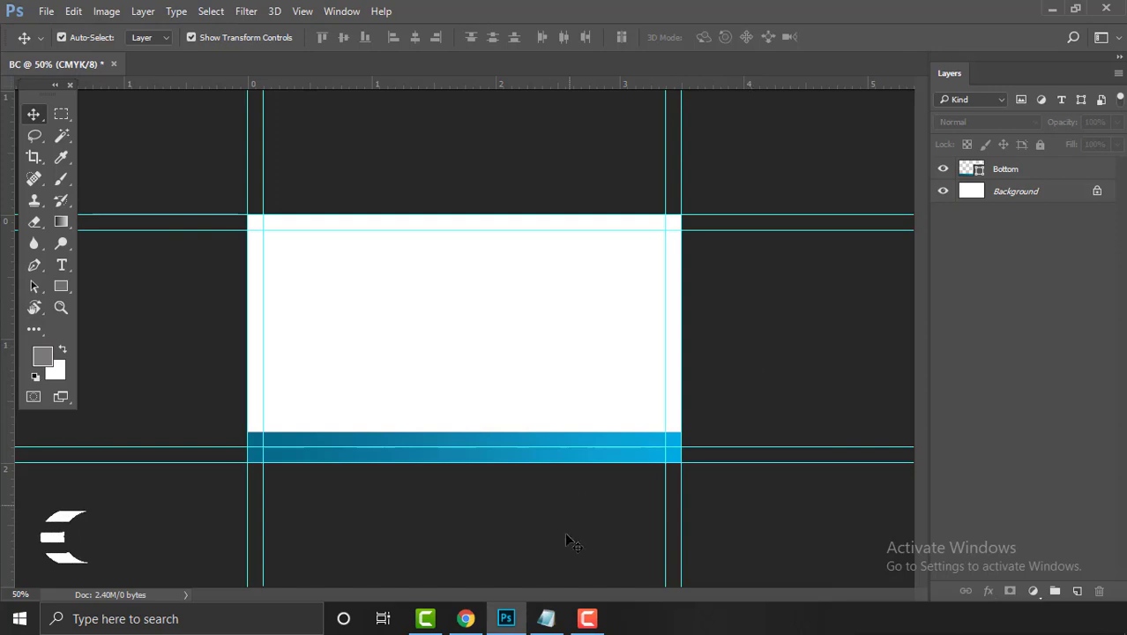
Switch to Info.txt in Notepad, copy the name and job title lines, and return to Photoshop
left_click(553, 622)
left_click(840, 278)
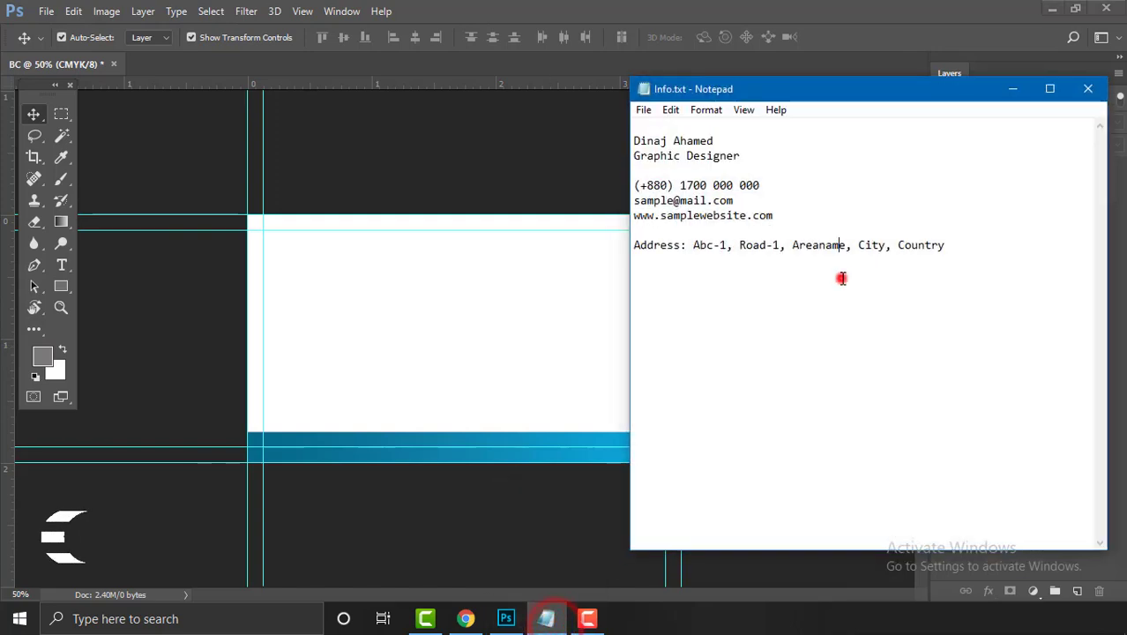
left_click_drag(961, 246, 647, 150)
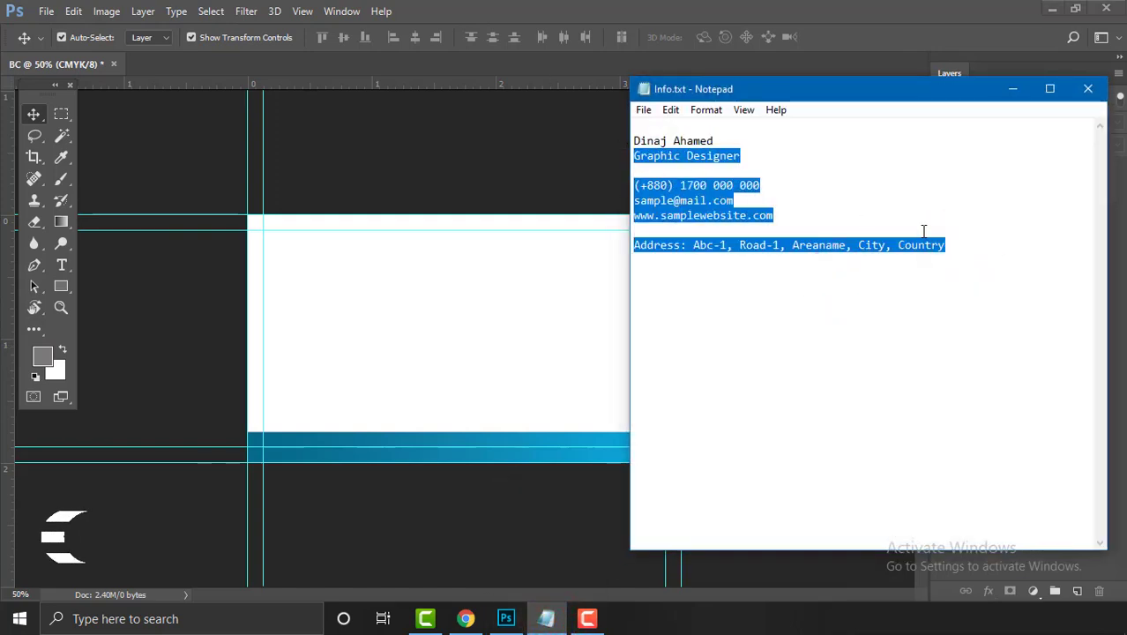
left_click(959, 242)
left_click_drag(960, 241, 633, 141)
left_click(755, 171)
left_click_drag(753, 155, 633, 142)
right_click(665, 146)
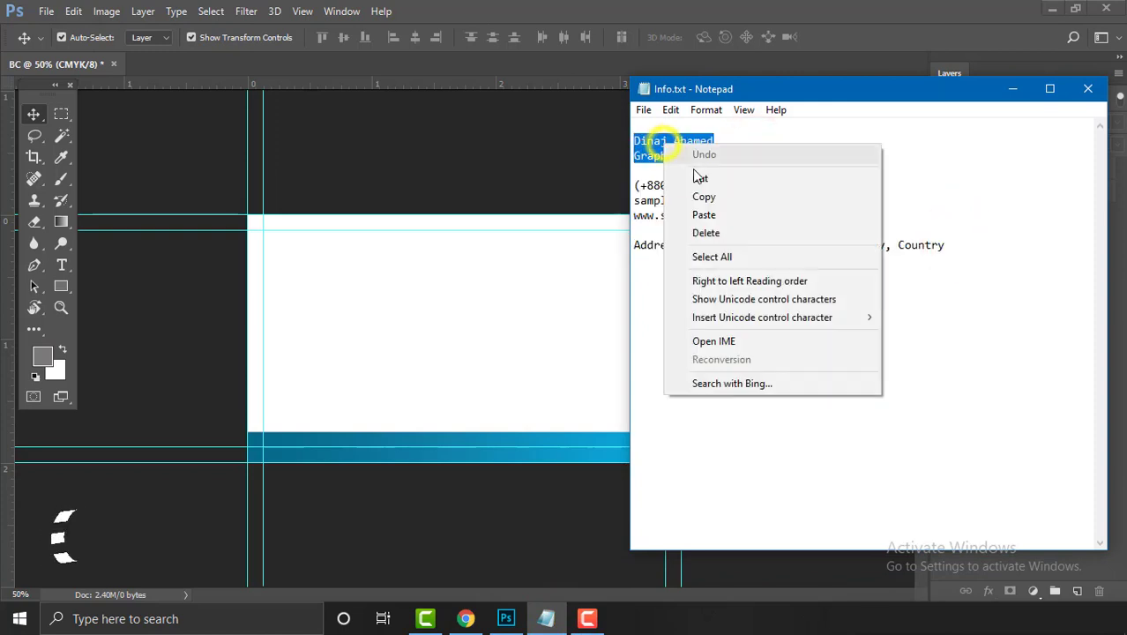
left_click(713, 198)
left_click(1012, 89)
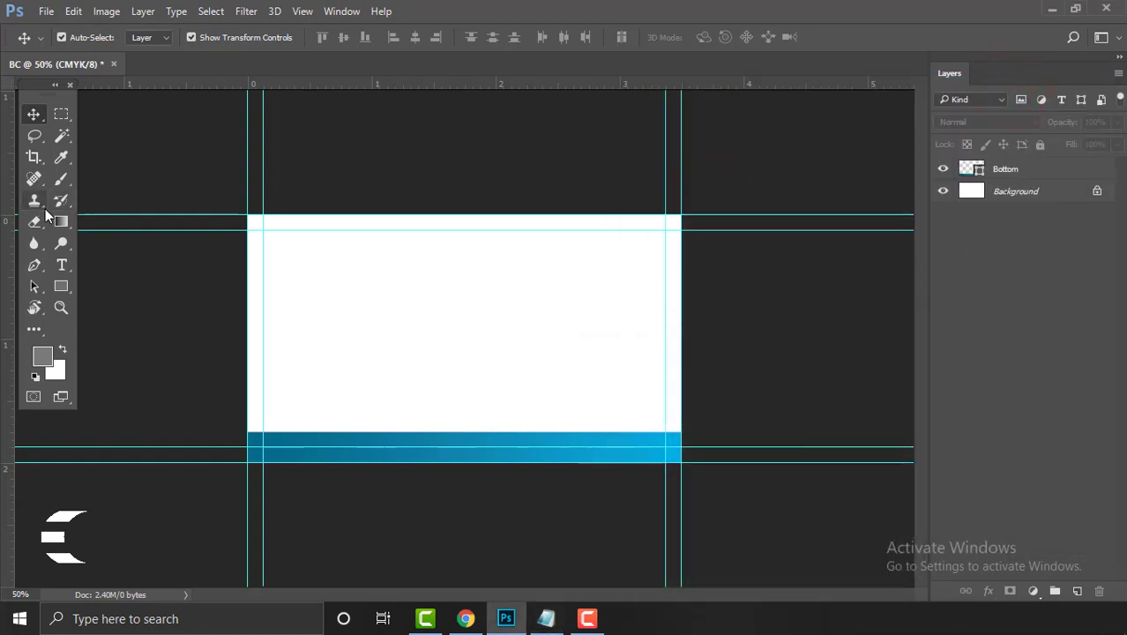
Start a right-aligned horizontal text line near the card's upper-right corner, inside the margin guides
left_click(62, 262)
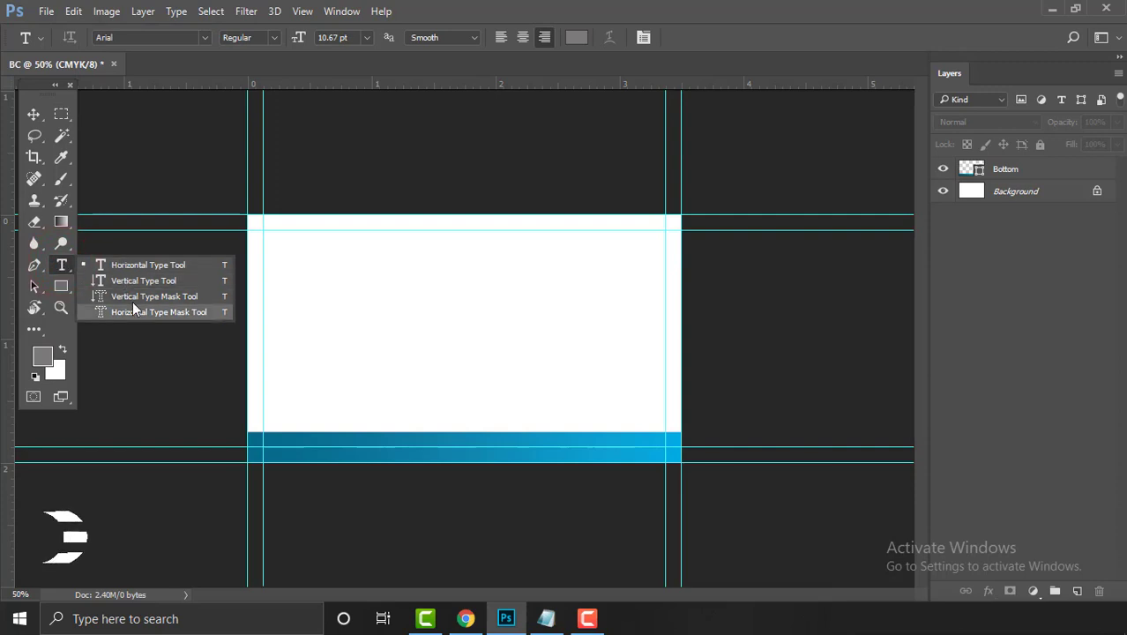
left_click(200, 267)
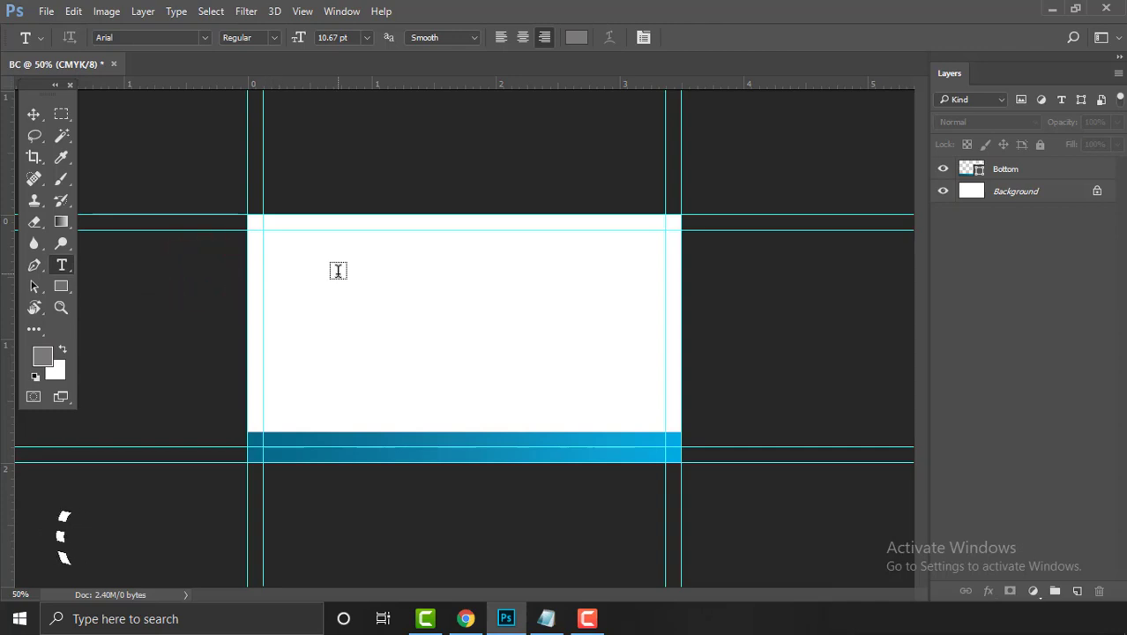
left_click(501, 38)
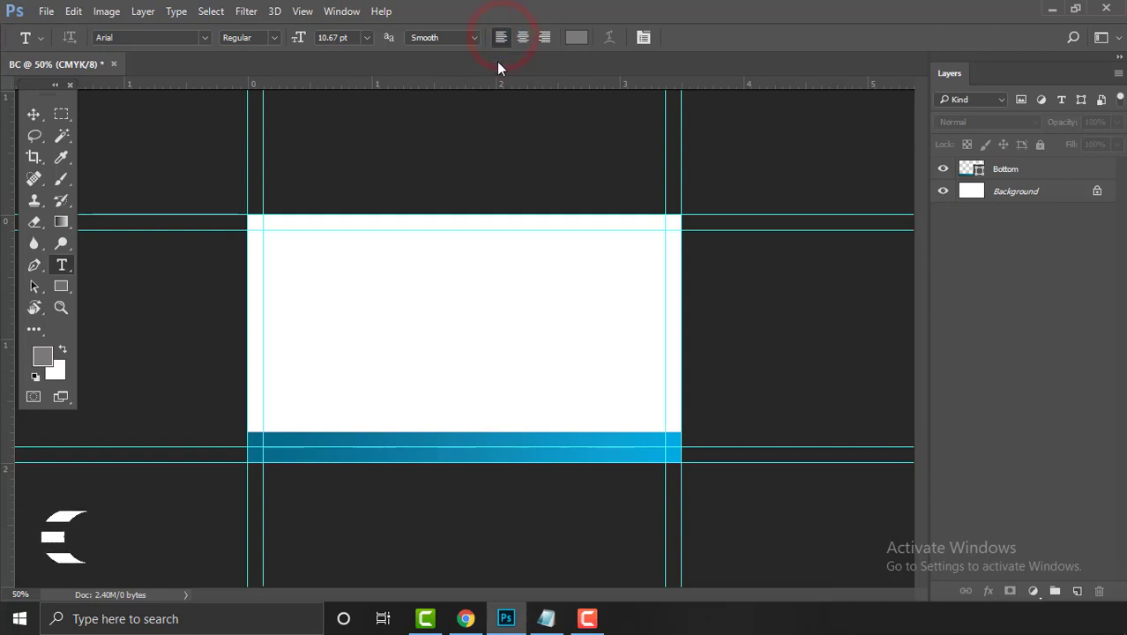
left_click(524, 37)
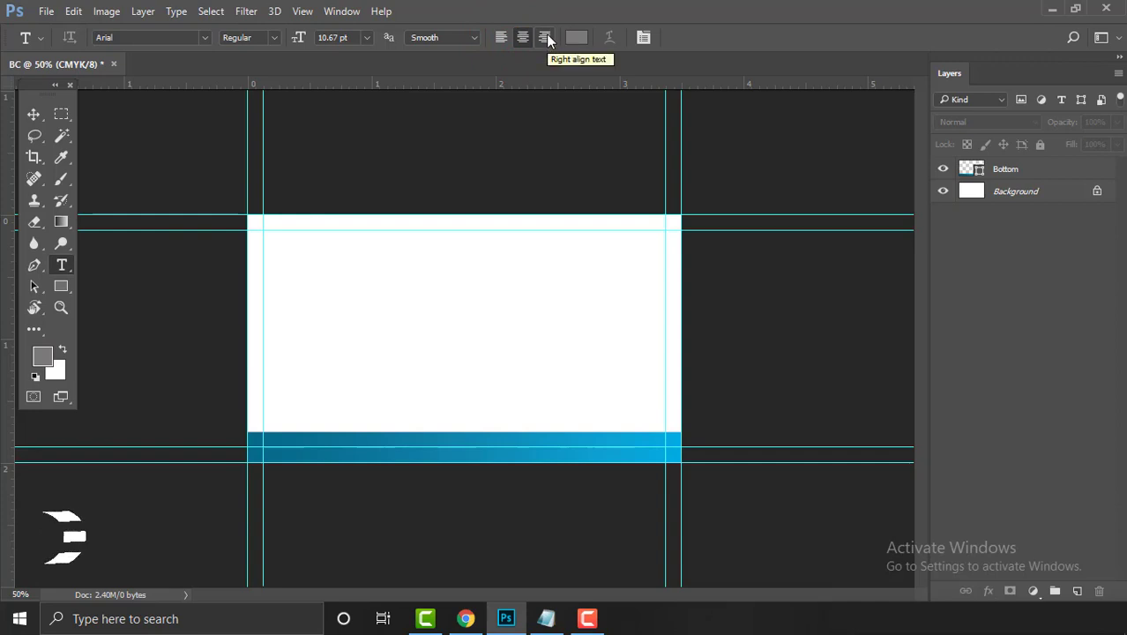
left_click(545, 37)
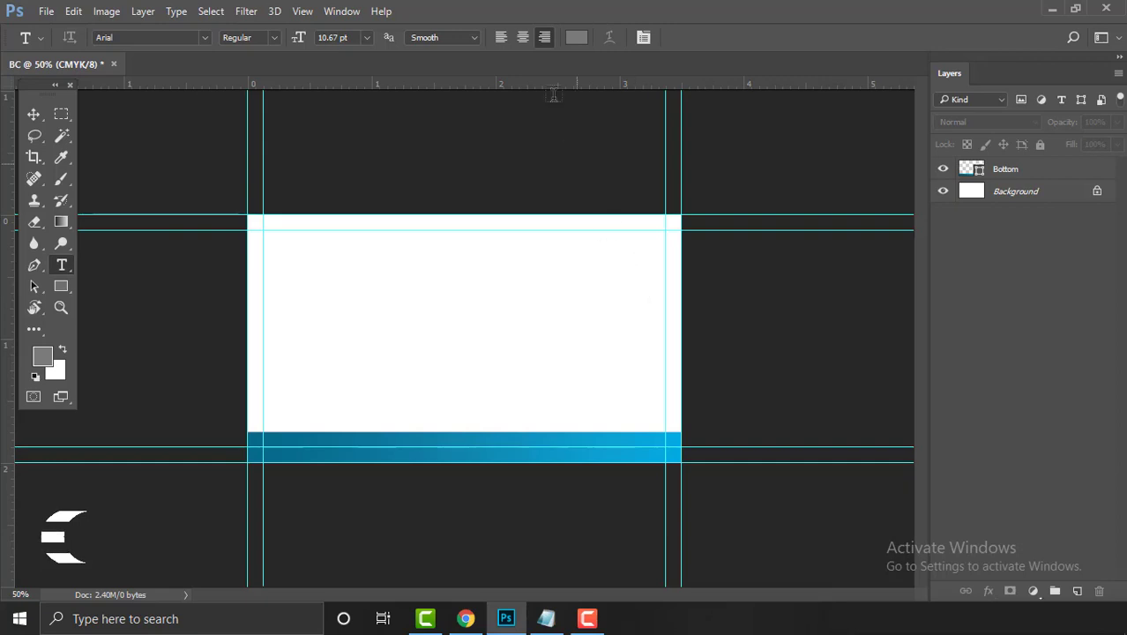
left_click(653, 256)
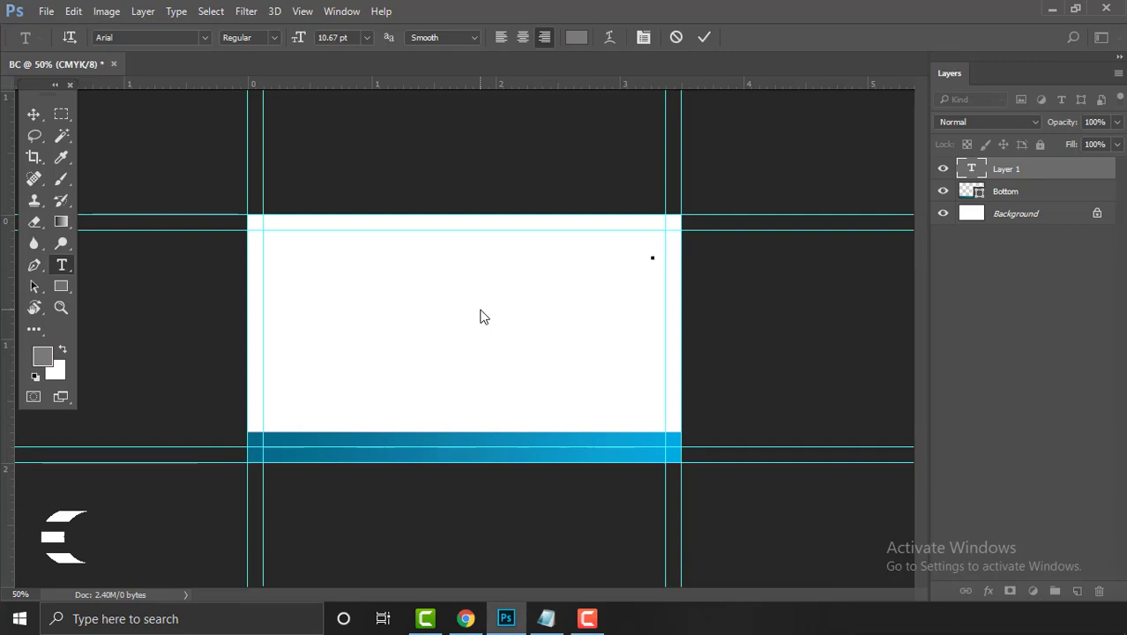
Set the new text's font to Oswald Regular
left_click(170, 37)
type("Od")
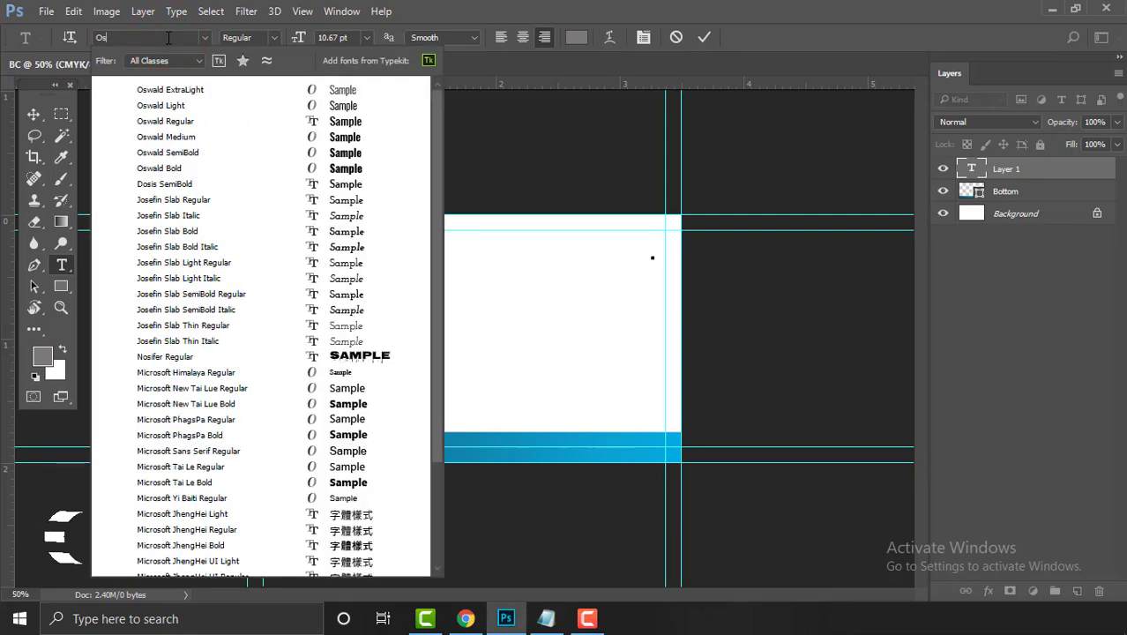
type("ward")
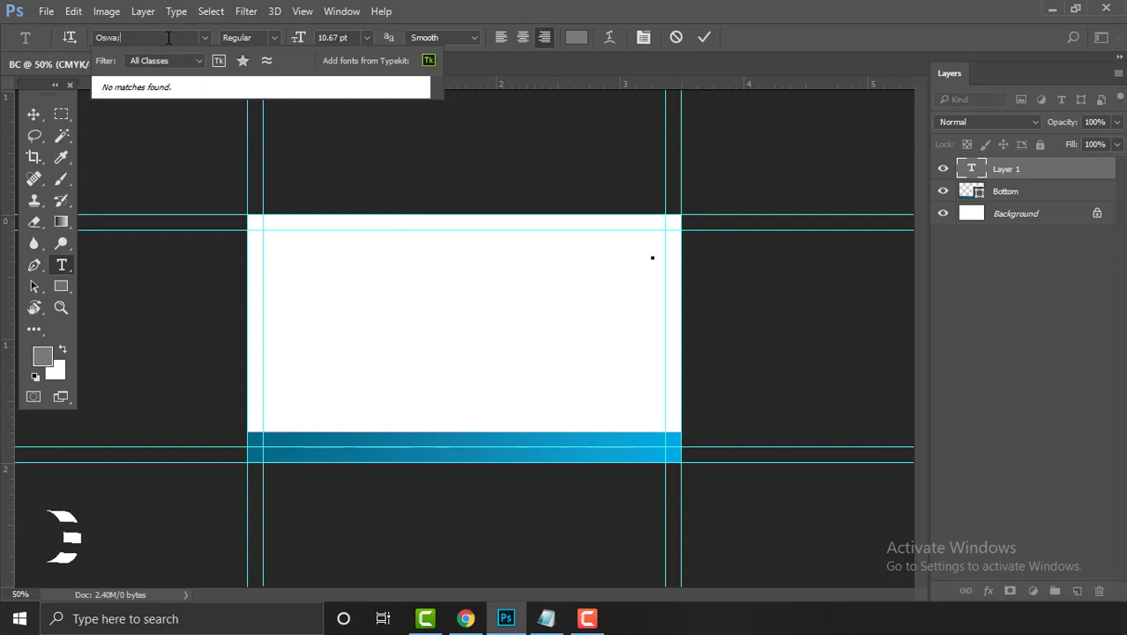
key("BackSpace")
key("BackSpace")
key("BackSpace")
key("BackSpace")
type("wr")
key("BackSpace")
type("a")
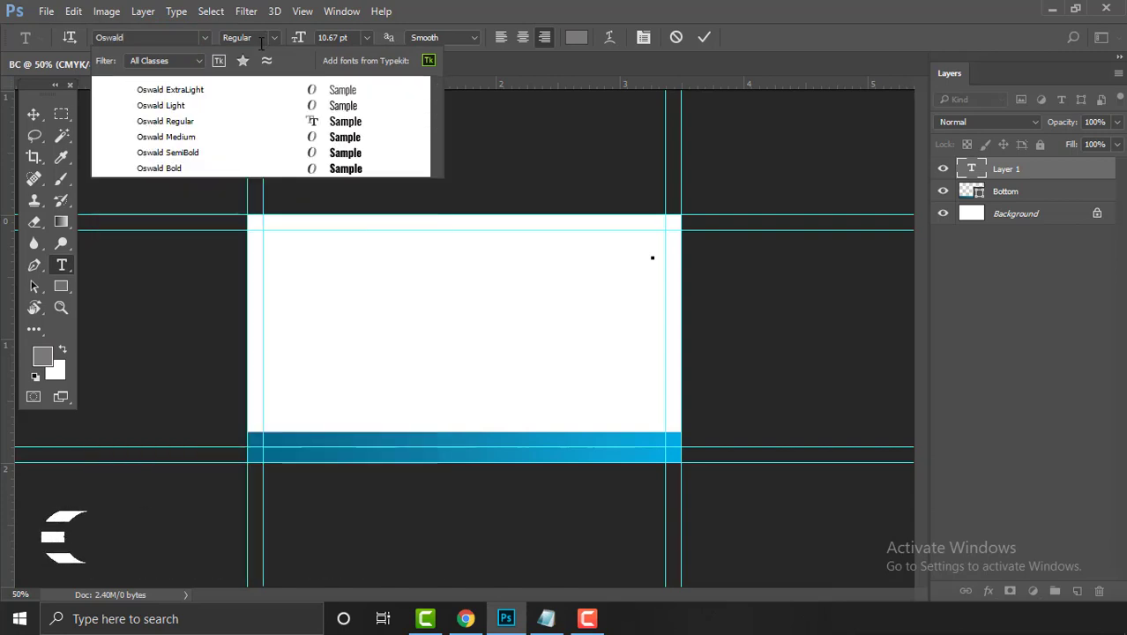
left_click(197, 123)
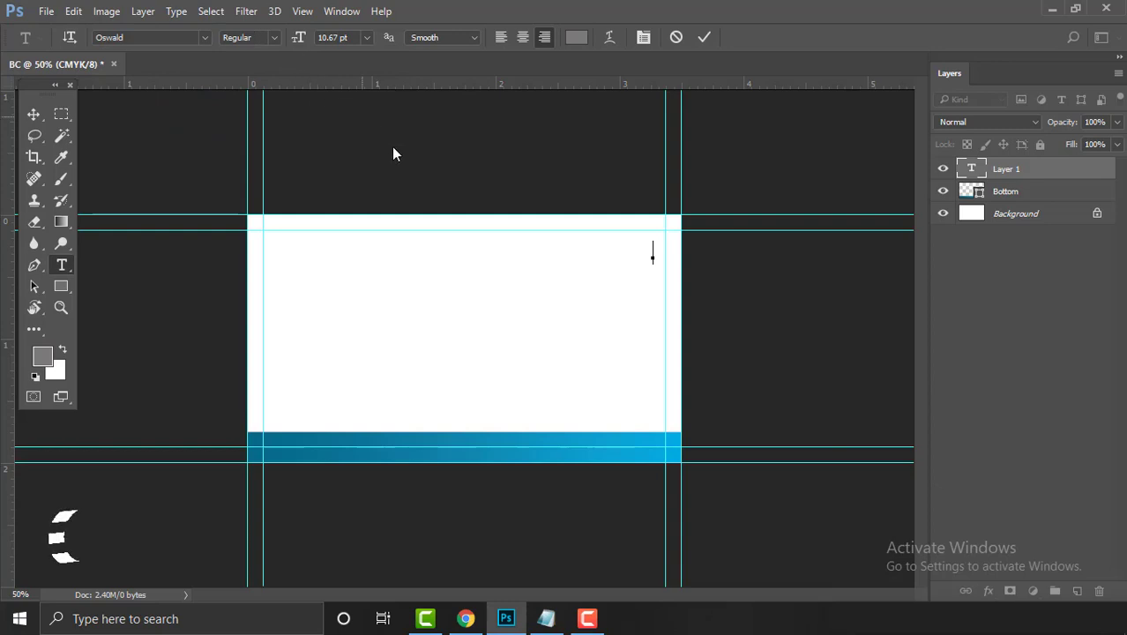
Set the text size to 12 pt and paste the copied name and job title into the text line
left_click(338, 41)
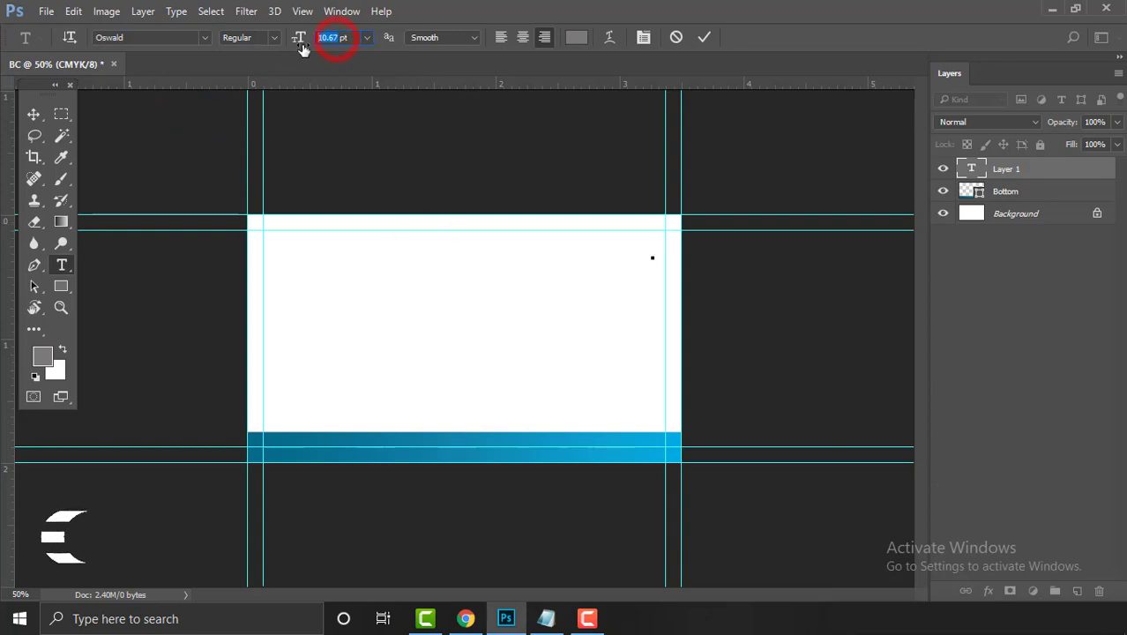
type("12")
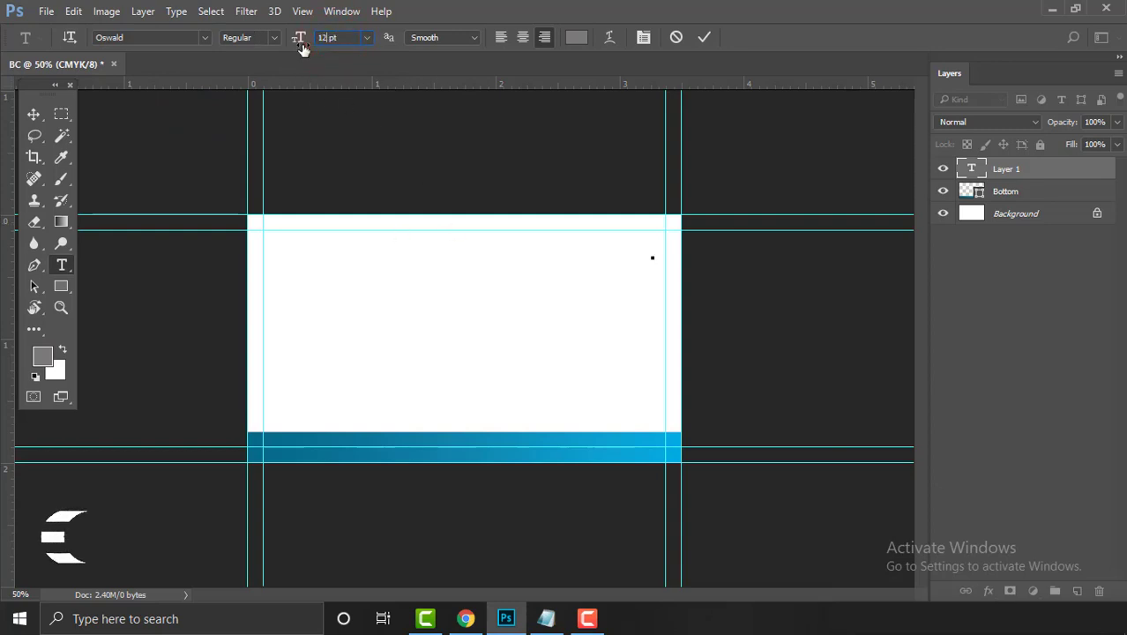
left_click(545, 37)
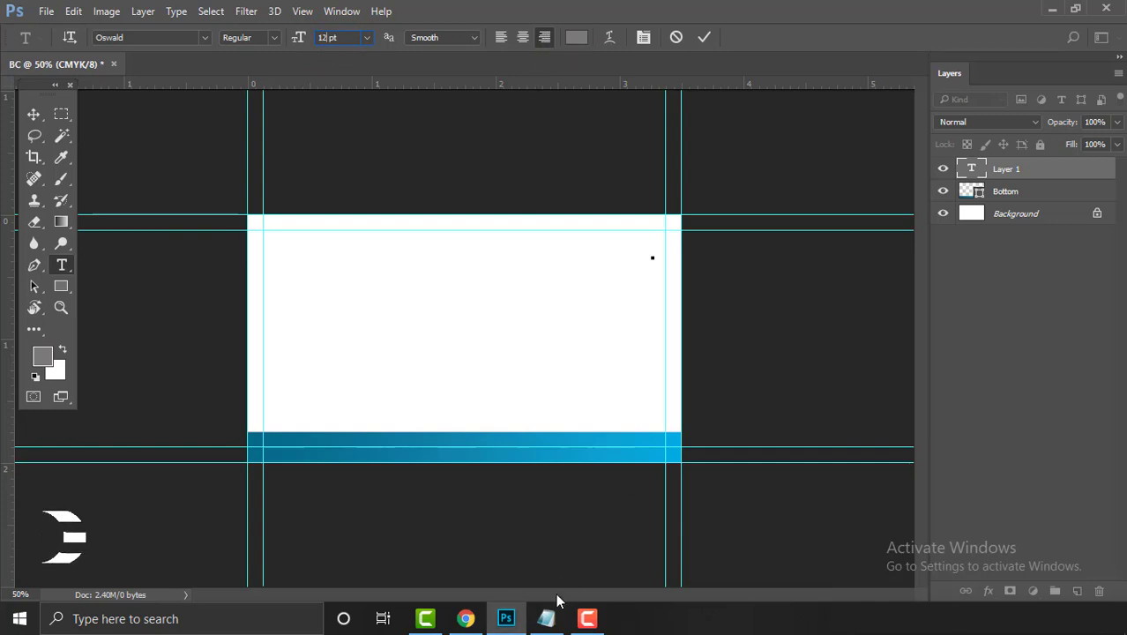
right_click(651, 256)
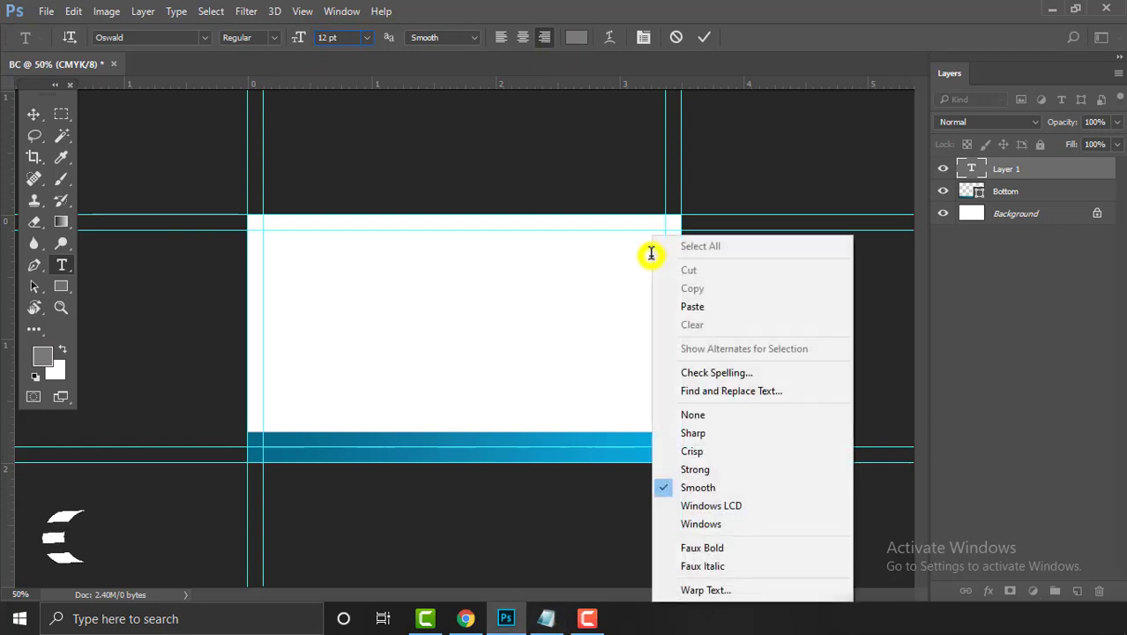
left_click(699, 309)
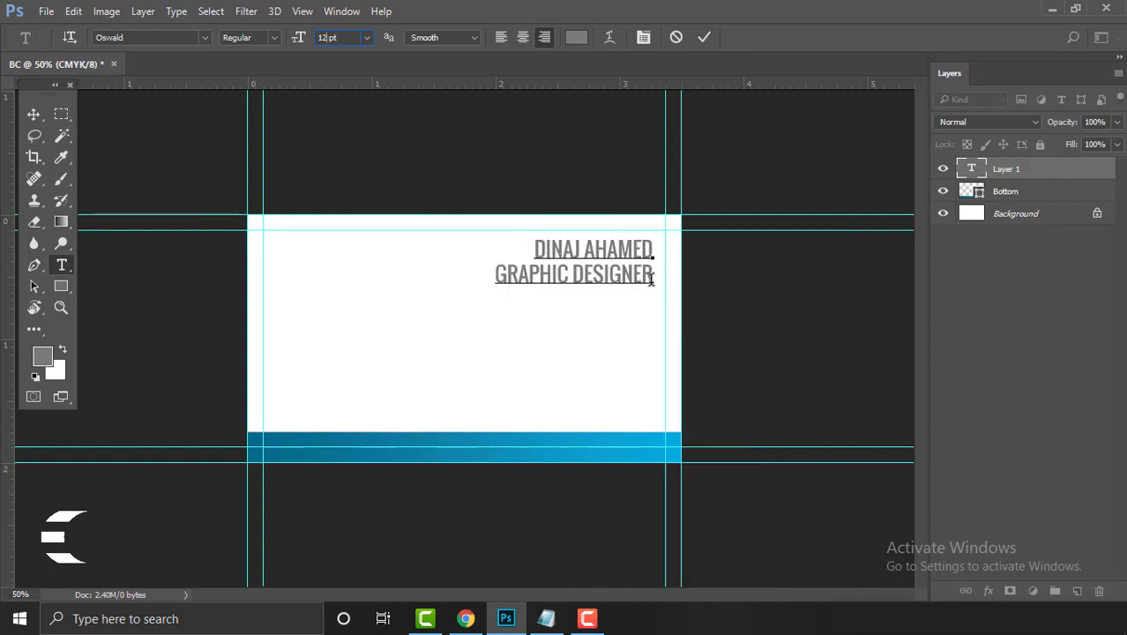
Select both pasted lines, show the character settings, and turn off All Caps for them
left_click_drag(656, 275, 490, 247)
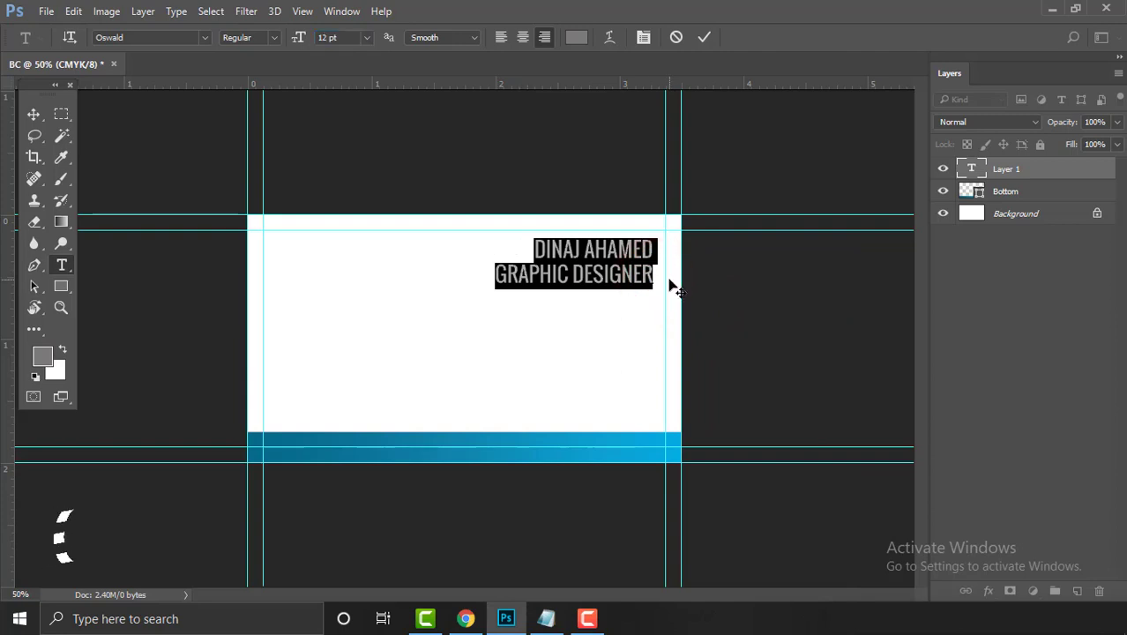
left_click_drag(659, 273, 484, 237)
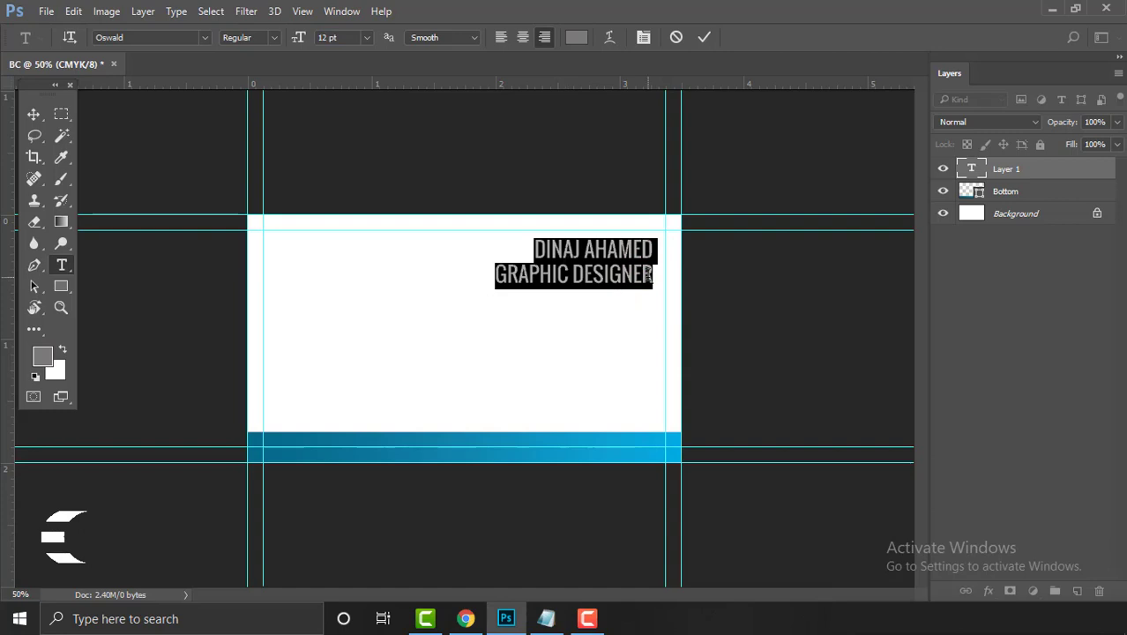
left_click_drag(657, 277, 478, 233)
left_click(338, 13)
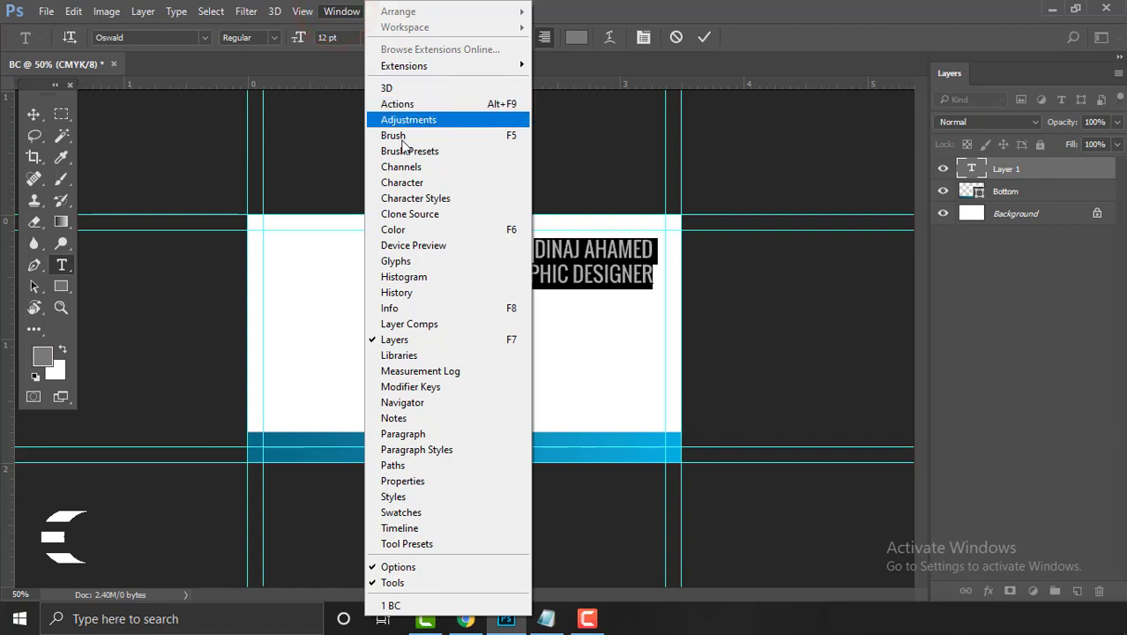
left_click(434, 182)
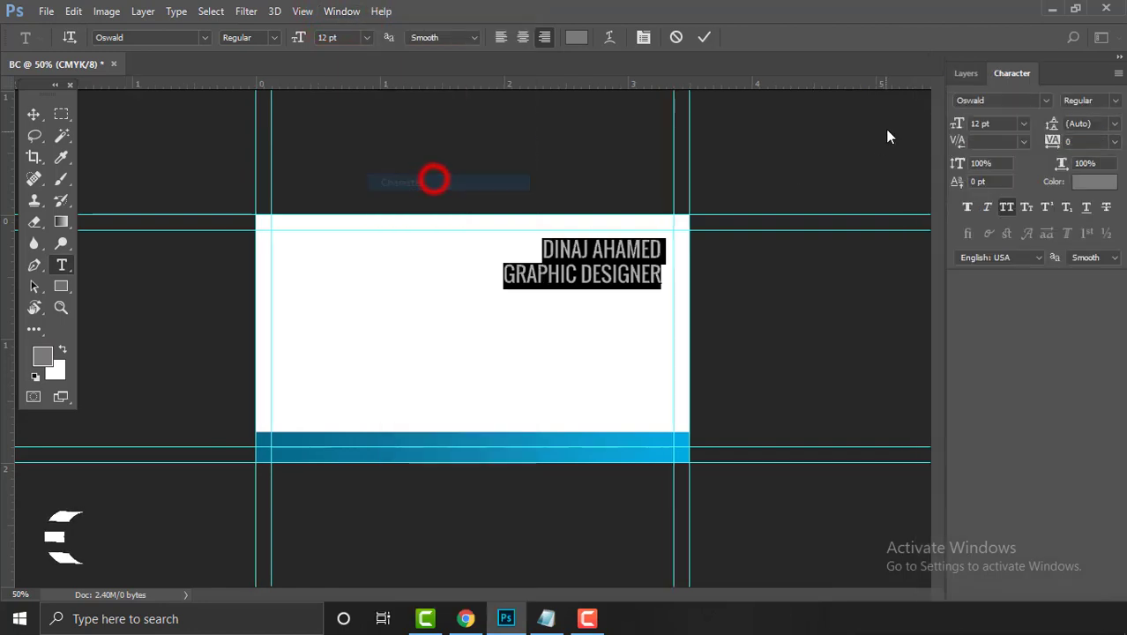
left_click(1005, 206)
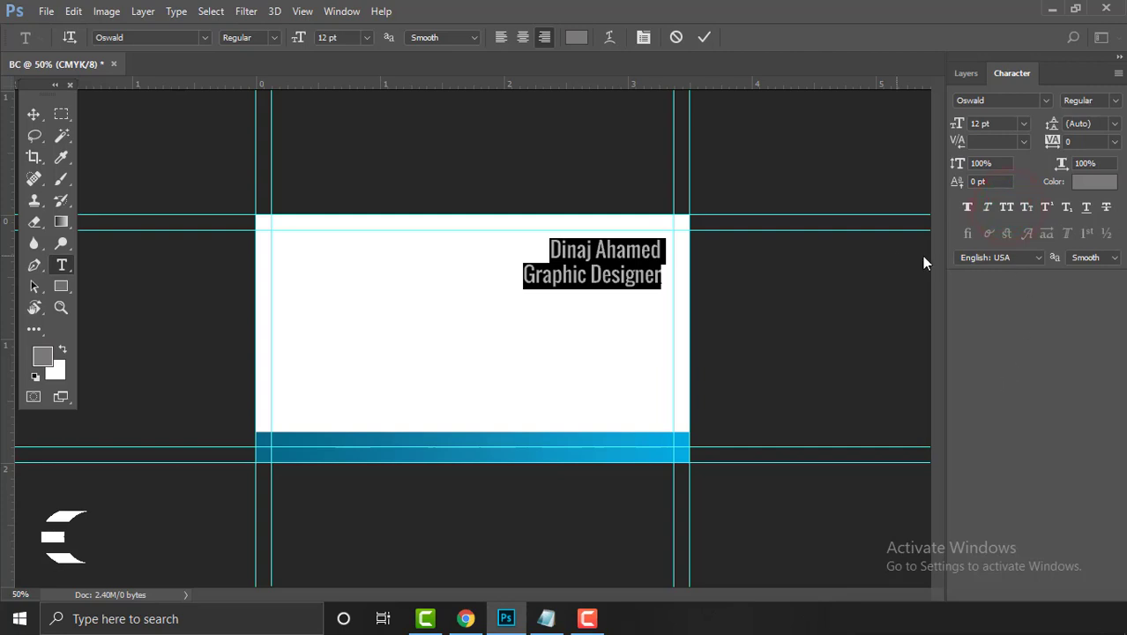
Apply All Caps to the name line only
left_click(663, 271)
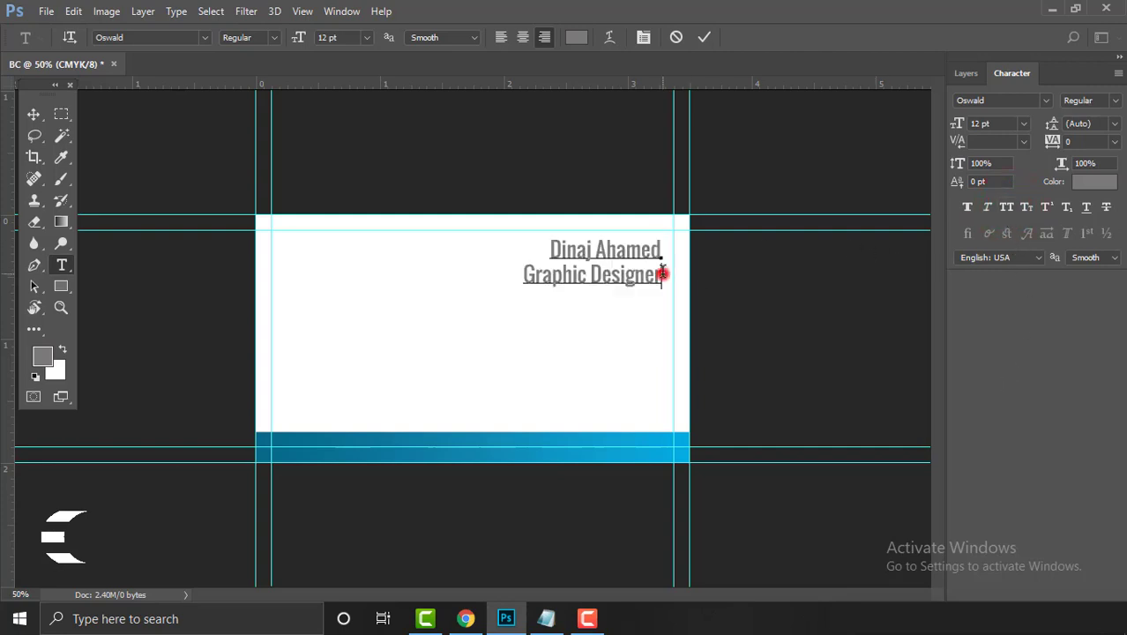
left_click_drag(666, 252, 508, 252)
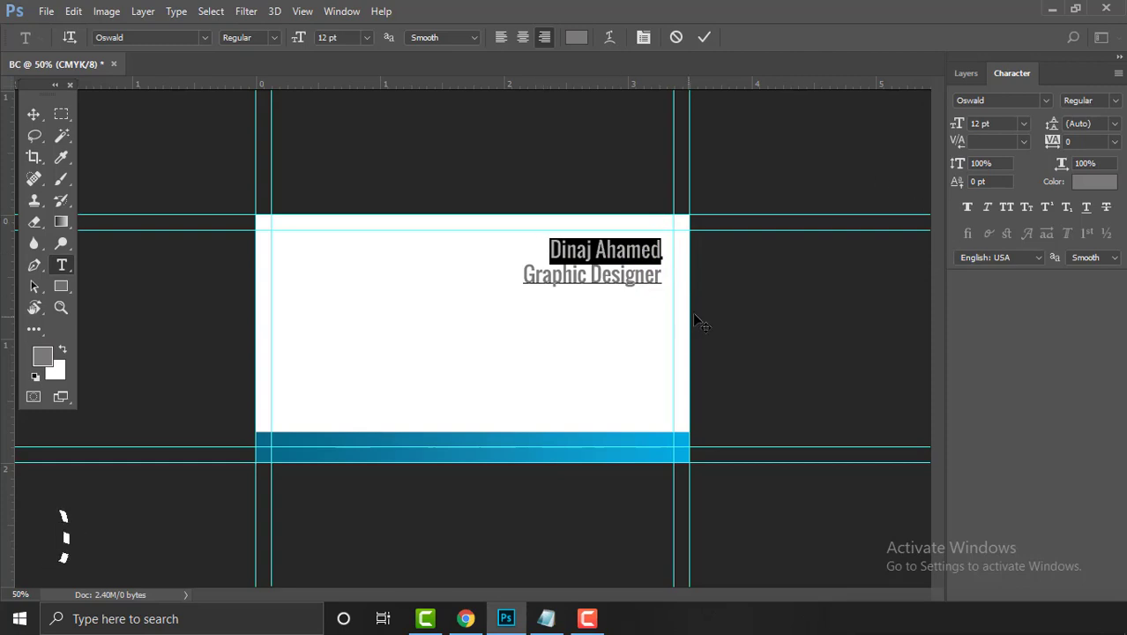
left_click_drag(548, 253, 675, 248)
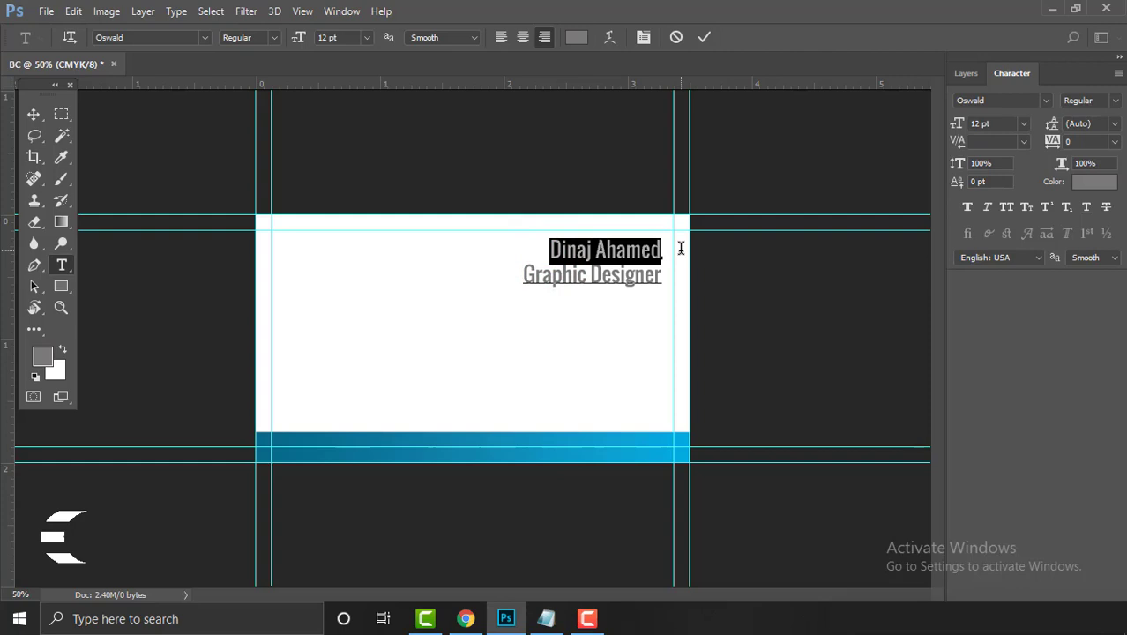
left_click(1006, 207)
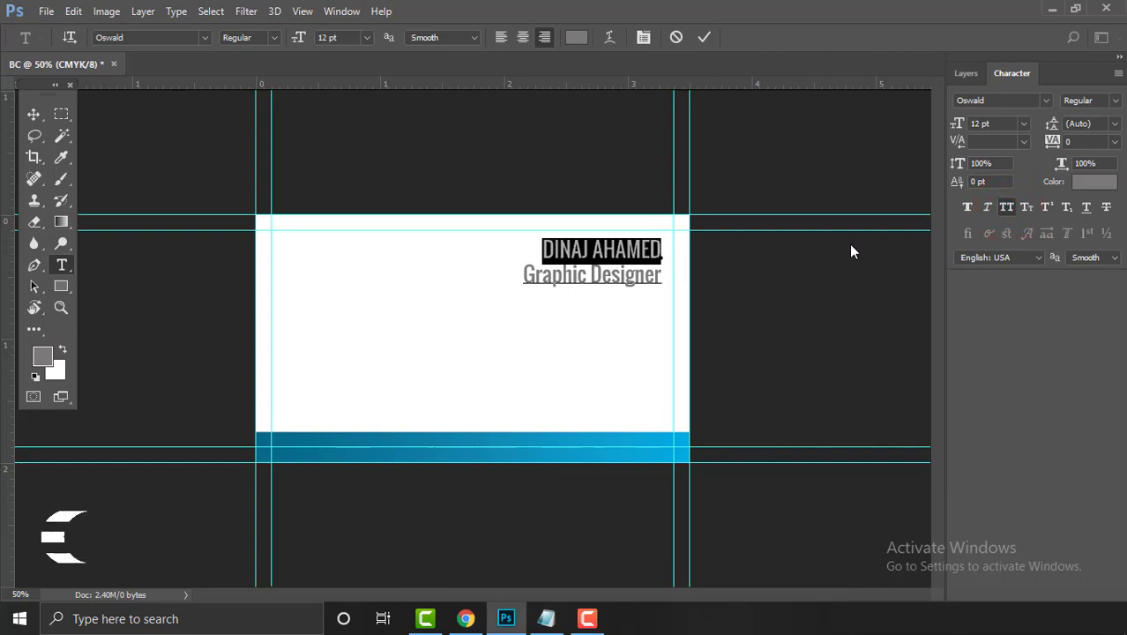
Commit the text edit and set the color of both the name and job title lines to dark gray 272727
left_click(593, 269)
key("ctrl+Return")
key("v")
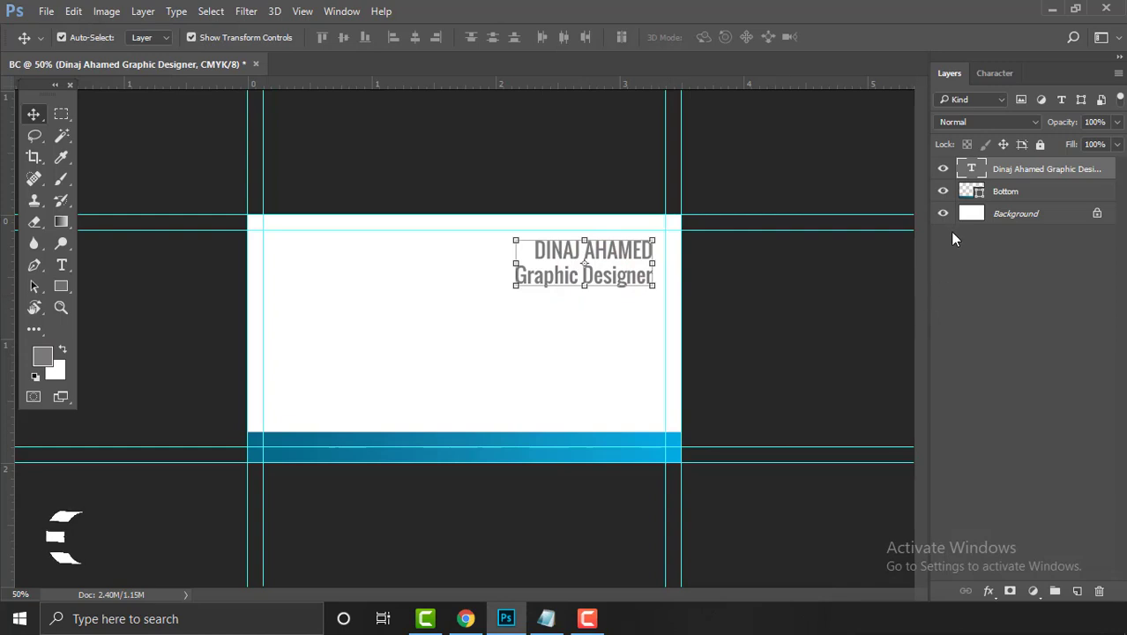
left_click(972, 170)
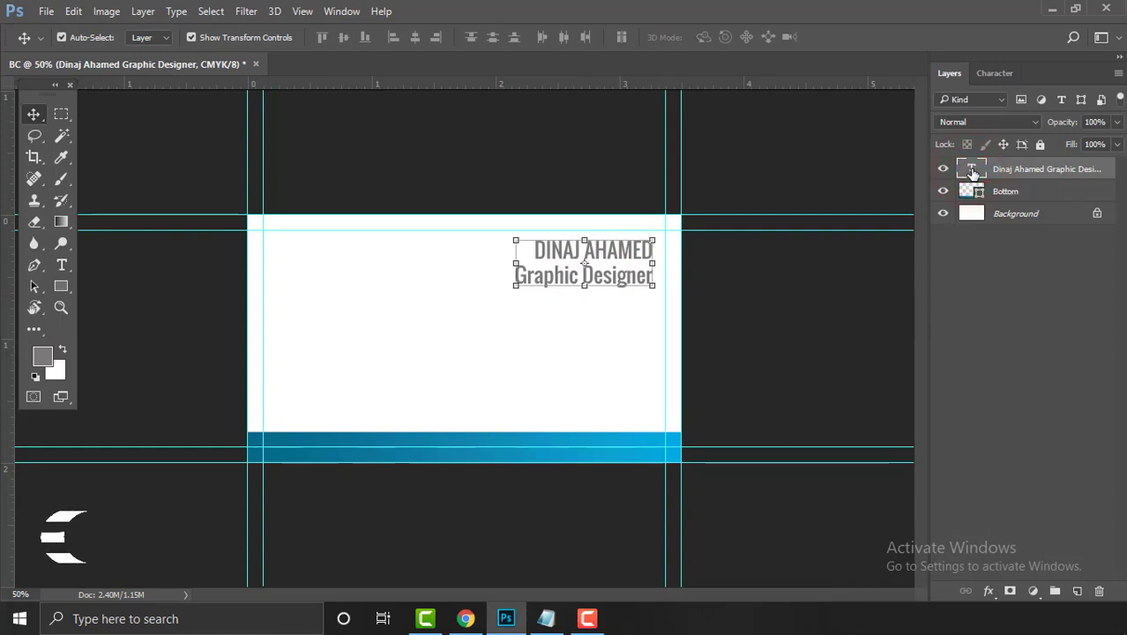
double_click(972, 170)
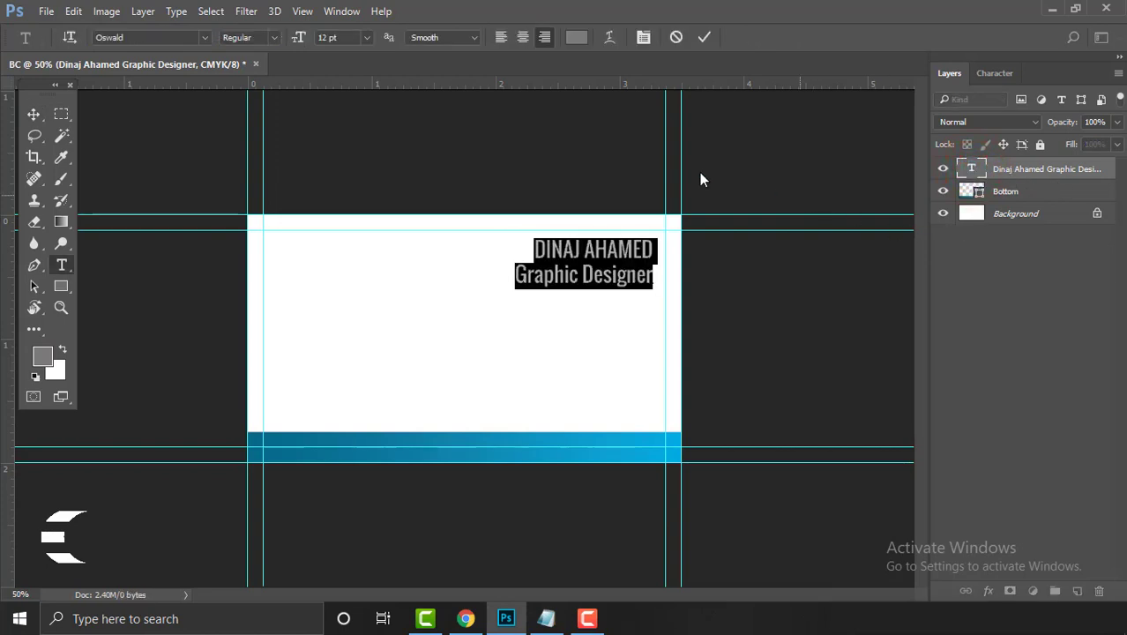
left_click(577, 38)
left_click_drag(575, 99, 910, 123)
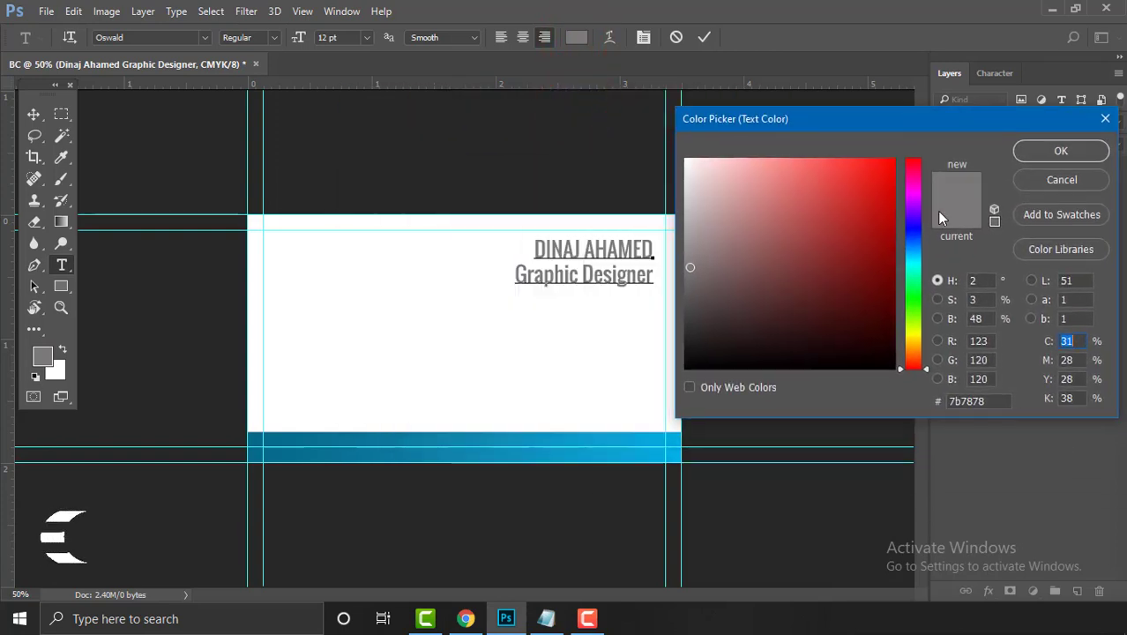
left_click(978, 402)
type("1c1c1c")
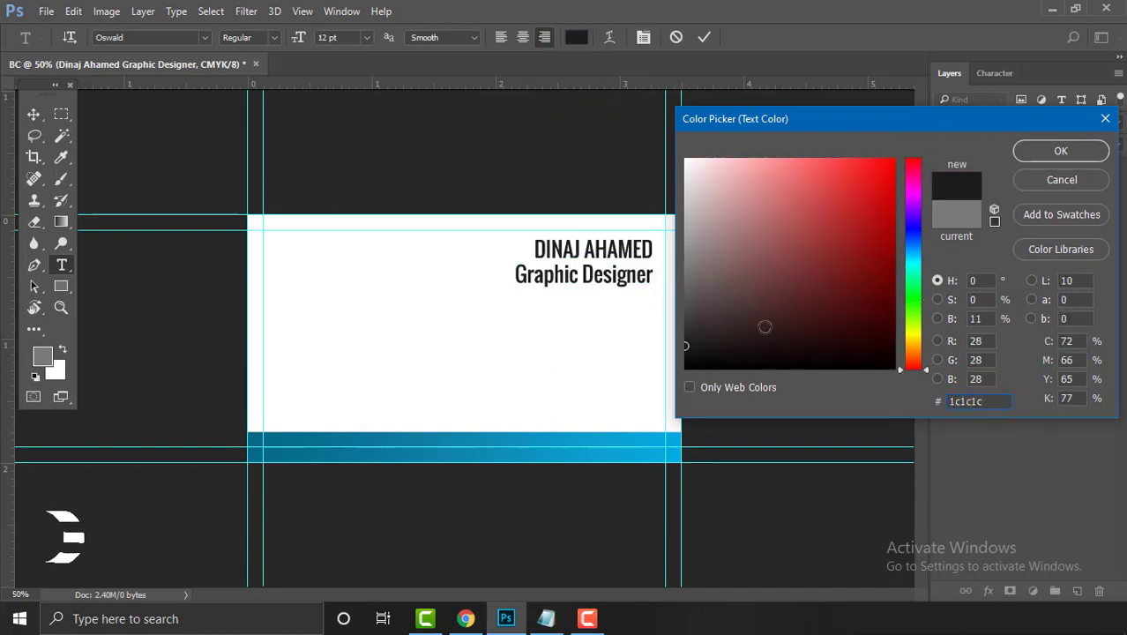
left_click_drag(689, 338, 682, 336)
left_click(1050, 152)
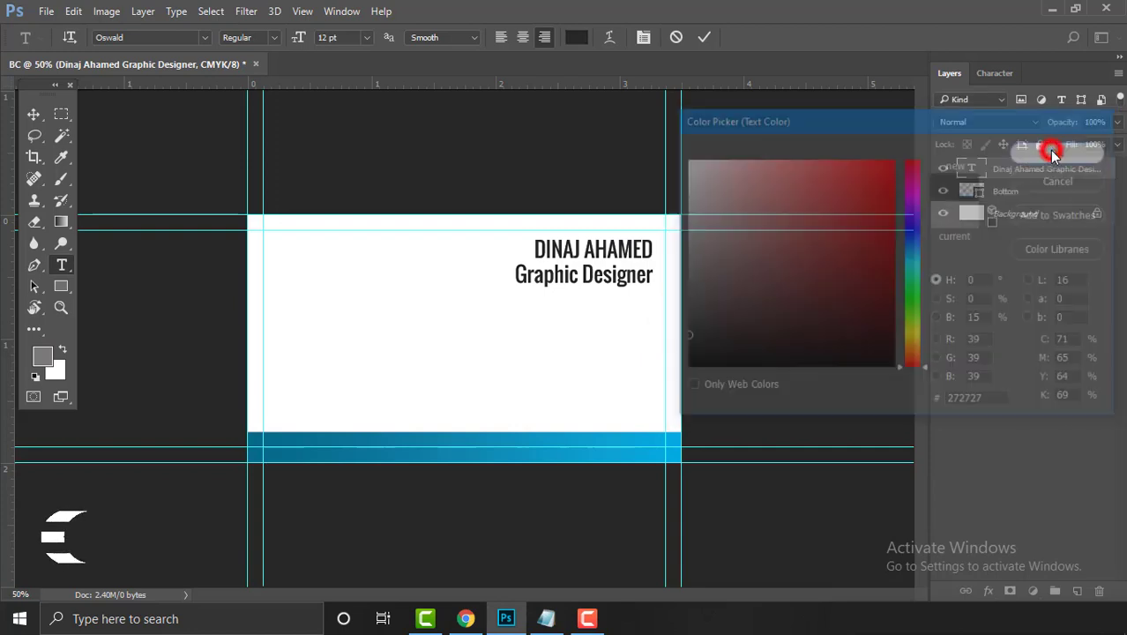
Set only the job title line to the Light font style, keeping that line selected
left_click(635, 275)
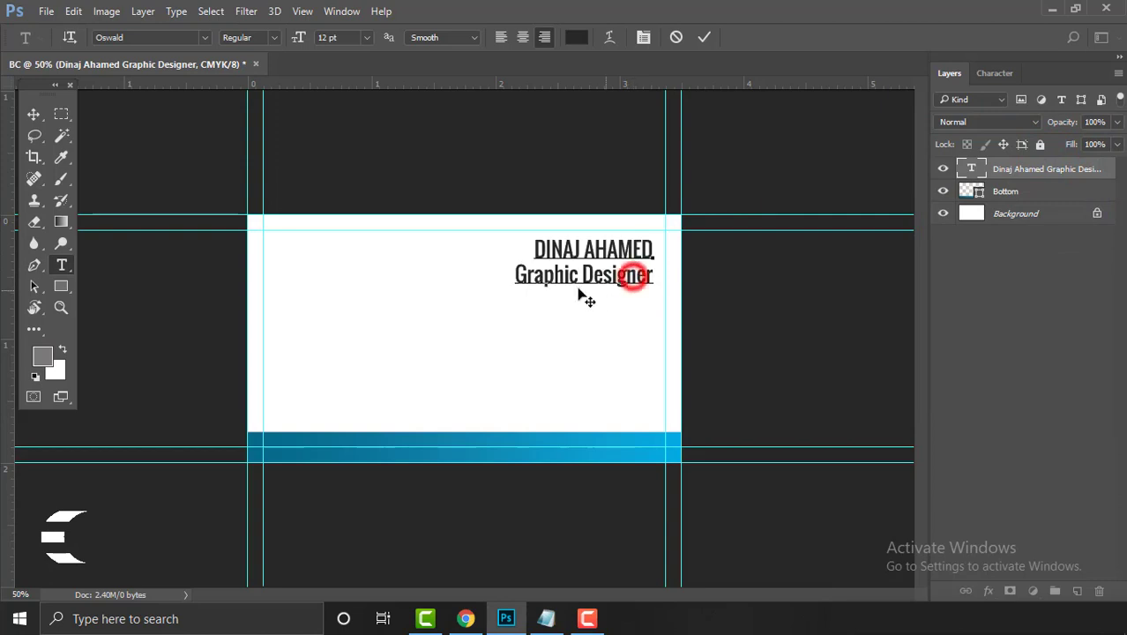
left_click_drag(511, 272, 672, 284)
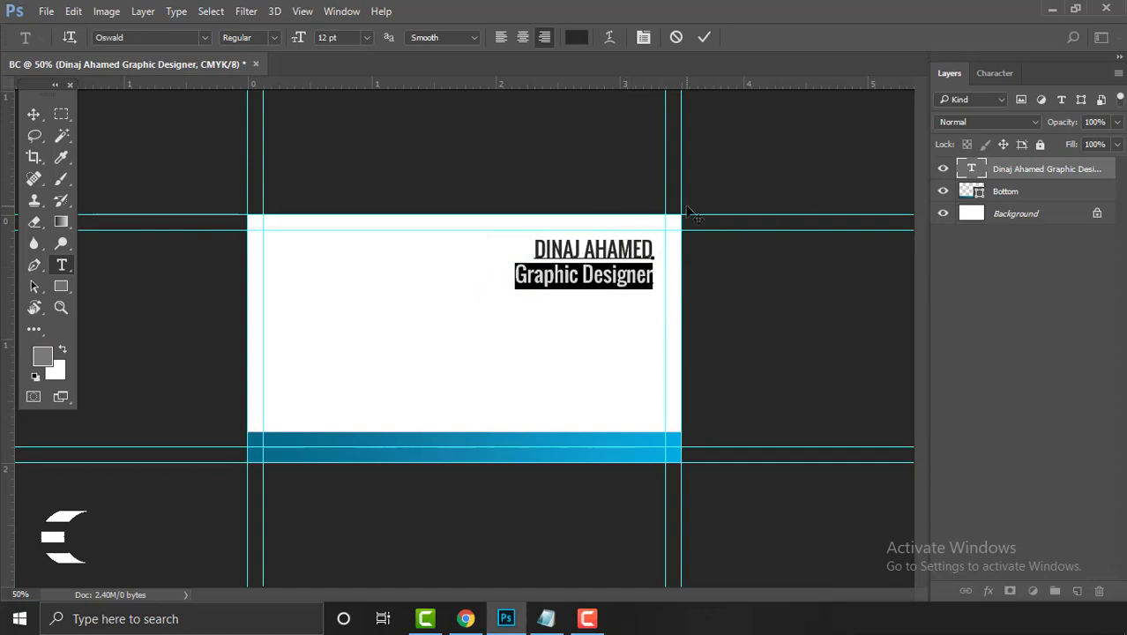
left_click(270, 40)
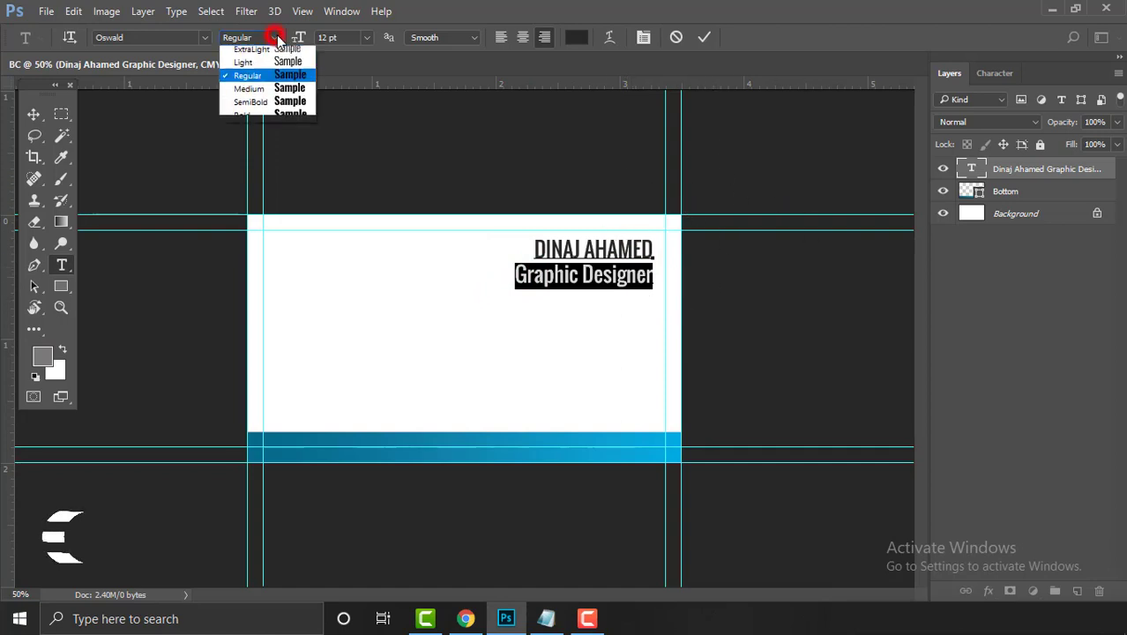
left_click(272, 64)
left_click(566, 277)
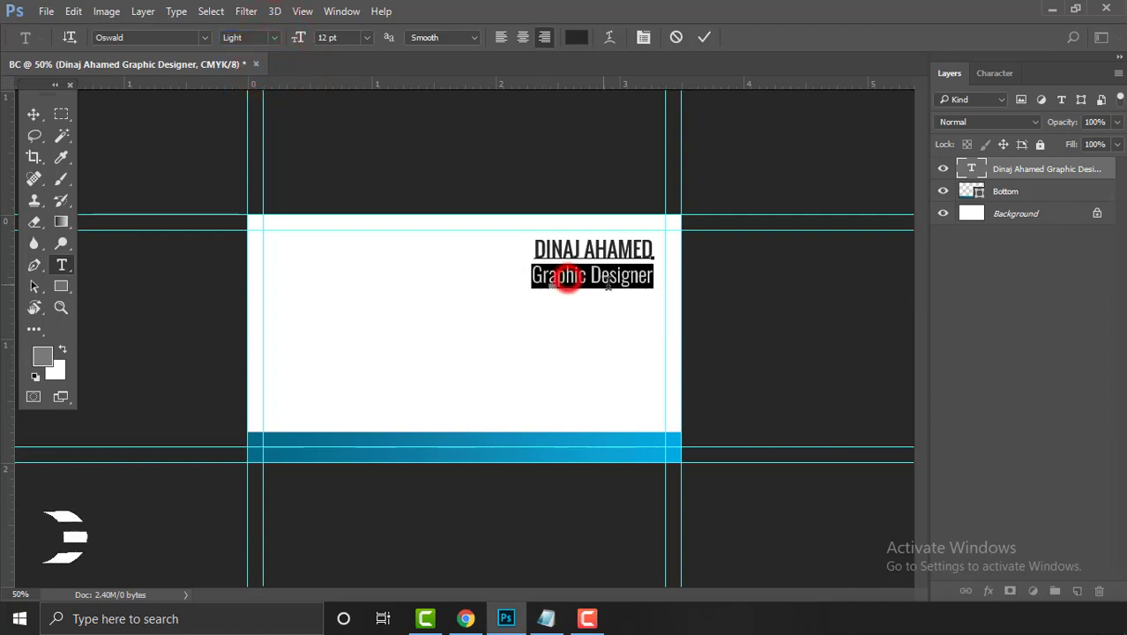
left_click(604, 284)
left_click_drag(654, 283, 515, 281)
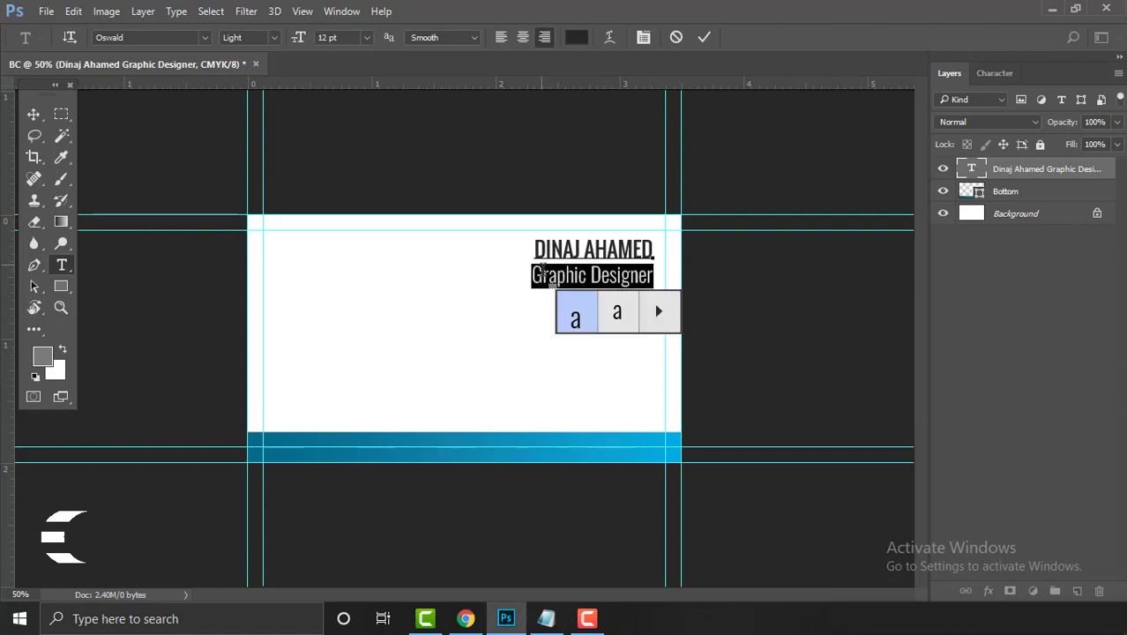
left_click_drag(529, 276, 664, 289)
Open Calculator and move its window off the card's name and job title
key("super")
type("cla")
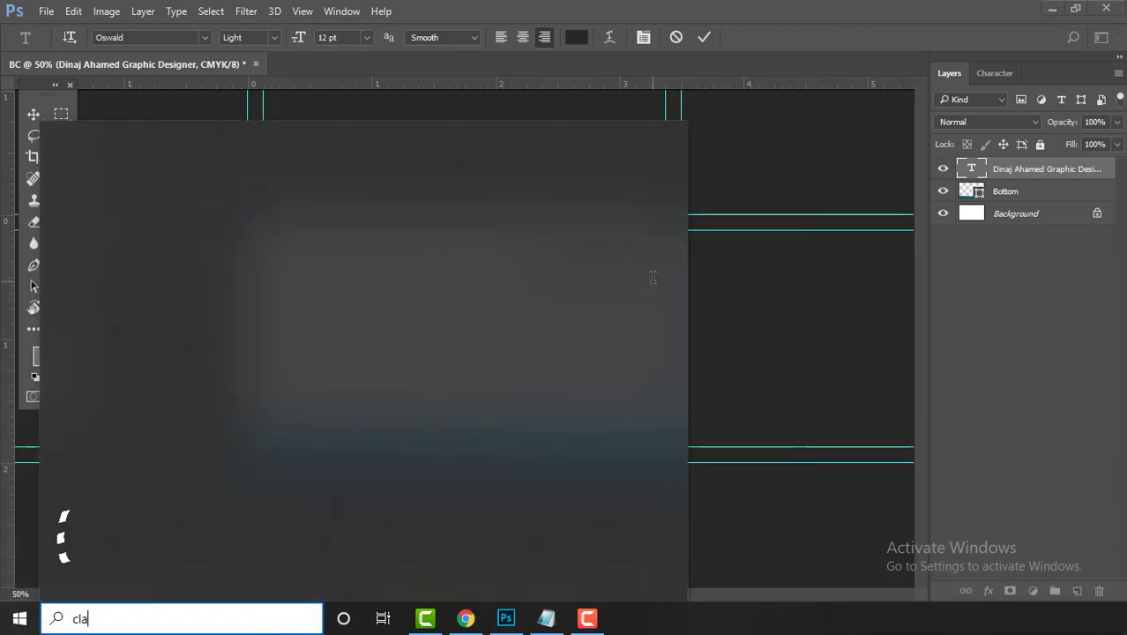
key("BackSpace")
key("BackSpace")
type("a")
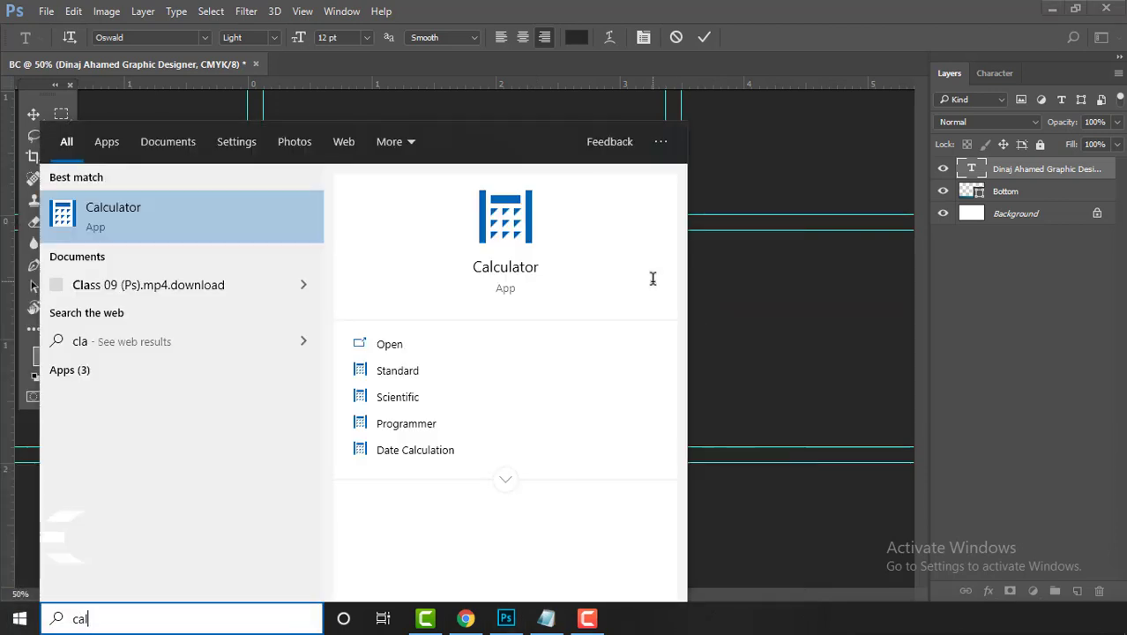
type("l")
key("Return")
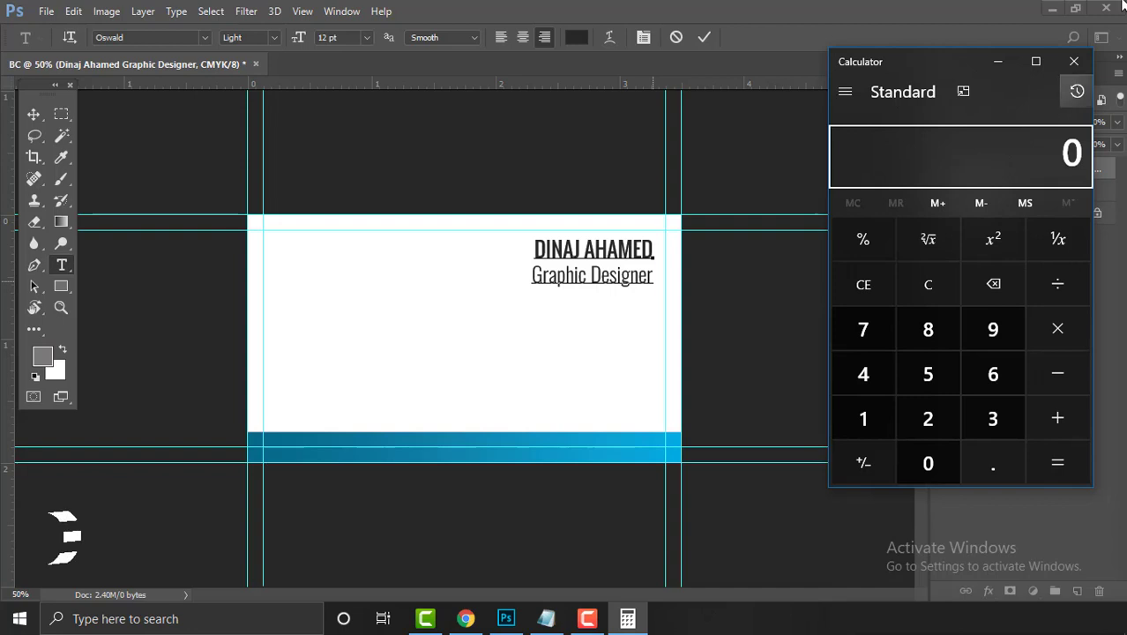
left_click_drag(917, 53, 310, 136)
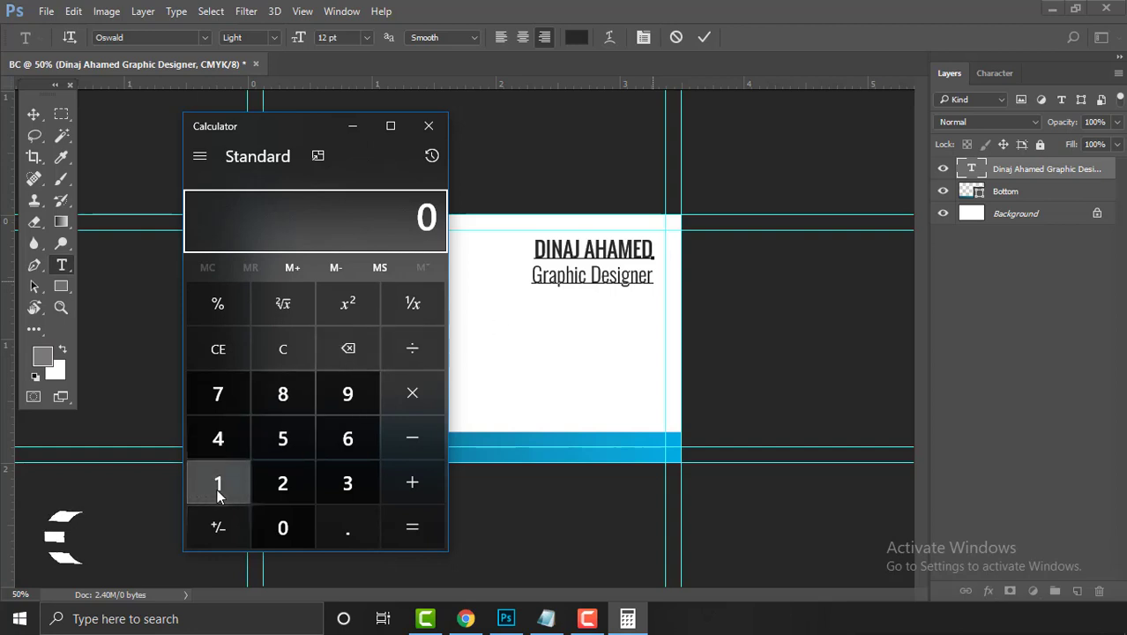
left_click_drag(298, 127, 228, 116)
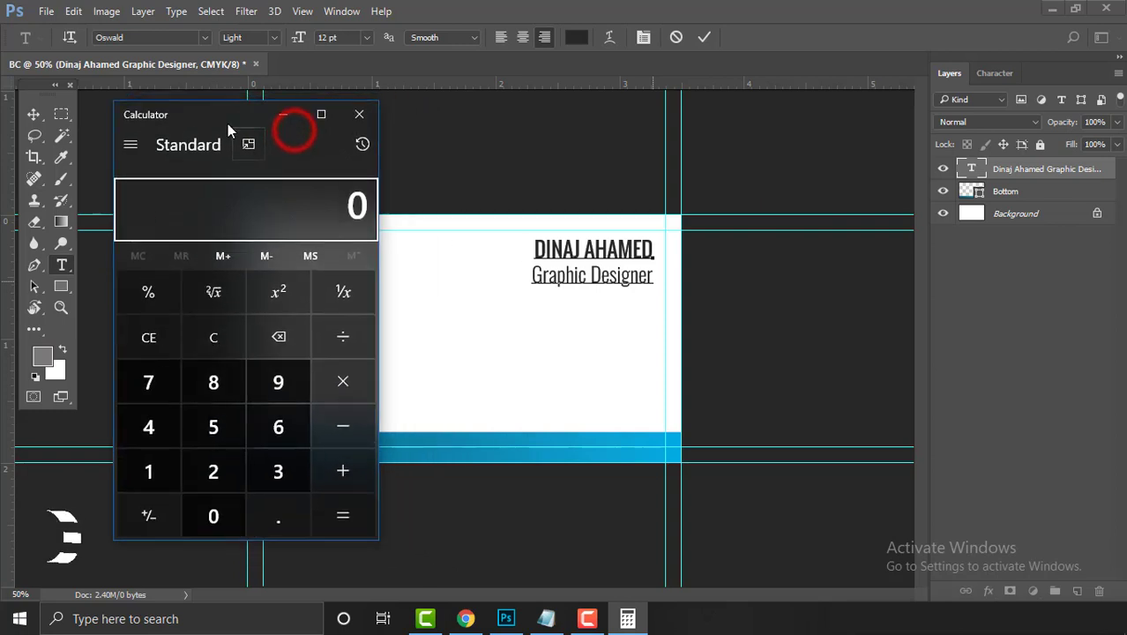
Divide the 12 pt name size by 1.618 to work out a job title size, and minimize Calculator
left_click(157, 464)
left_click(187, 468)
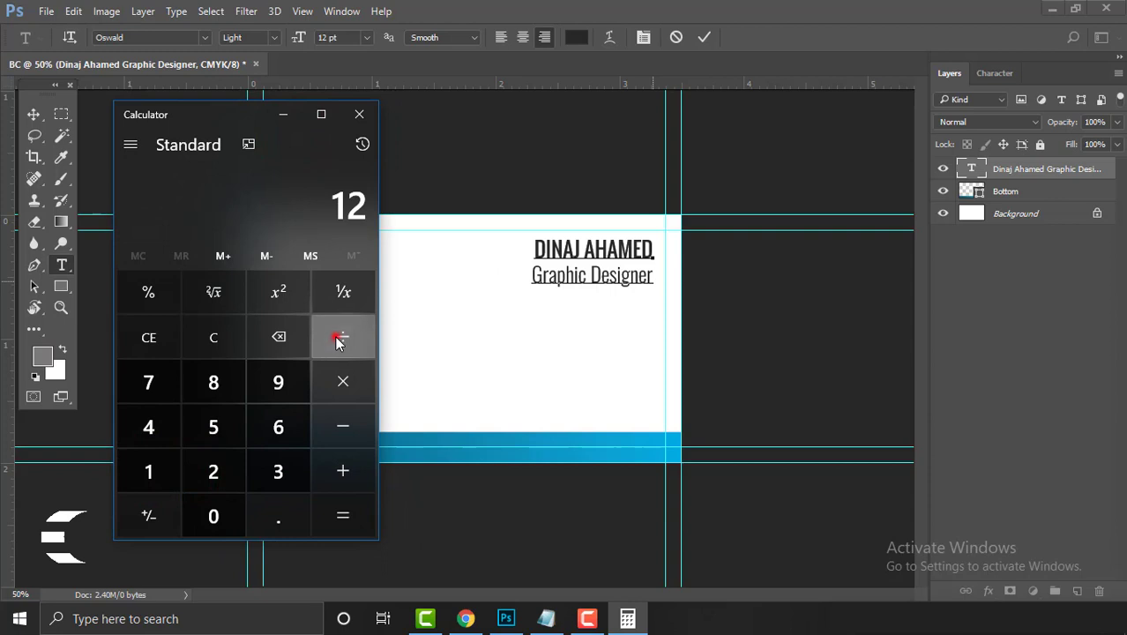
left_click(339, 342)
left_click(159, 470)
left_click(279, 514)
left_click(279, 427)
left_click(135, 479)
left_click(197, 398)
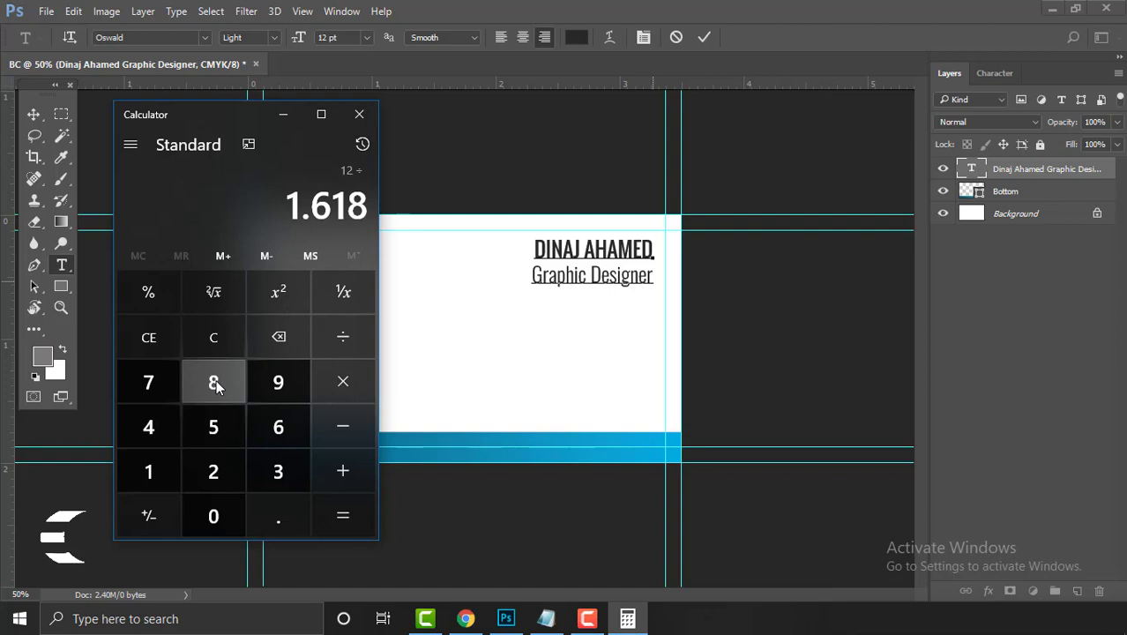
key("Return")
left_click_drag(124, 197, 186, 197)
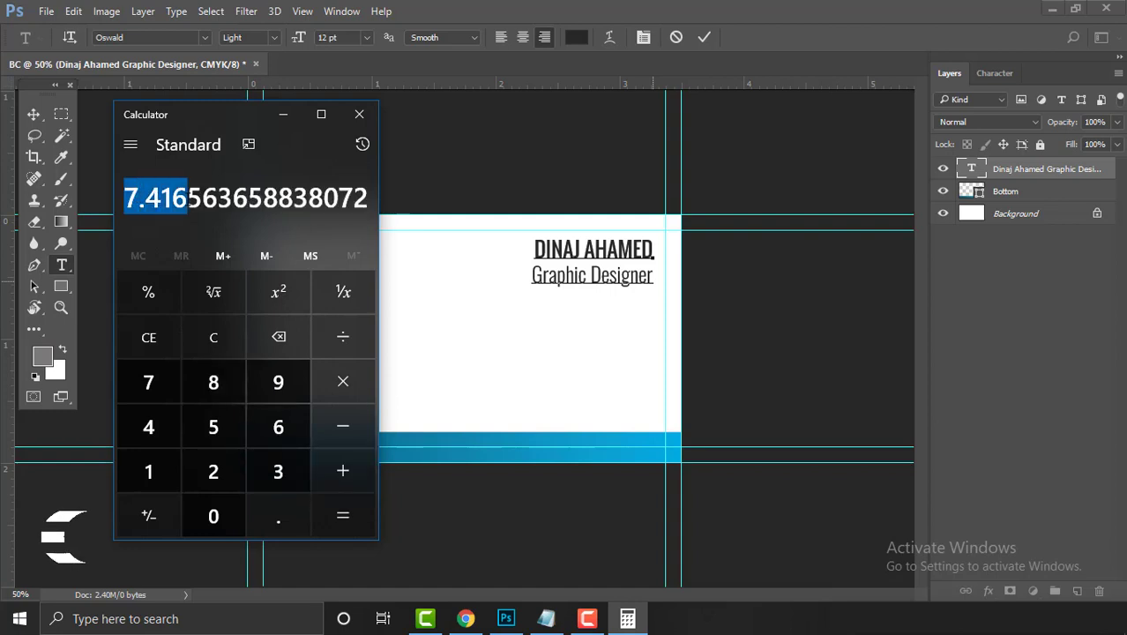
left_click(283, 118)
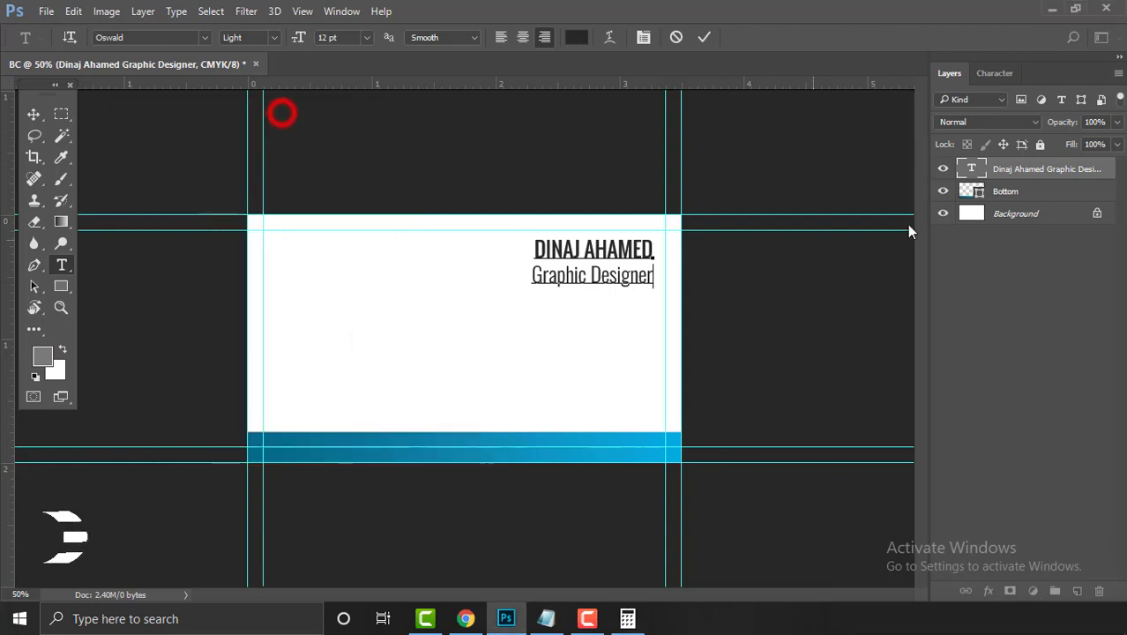
Set the job title line's font size to 8 pt, commit the text edit and deselect the layer
double_click(972, 168)
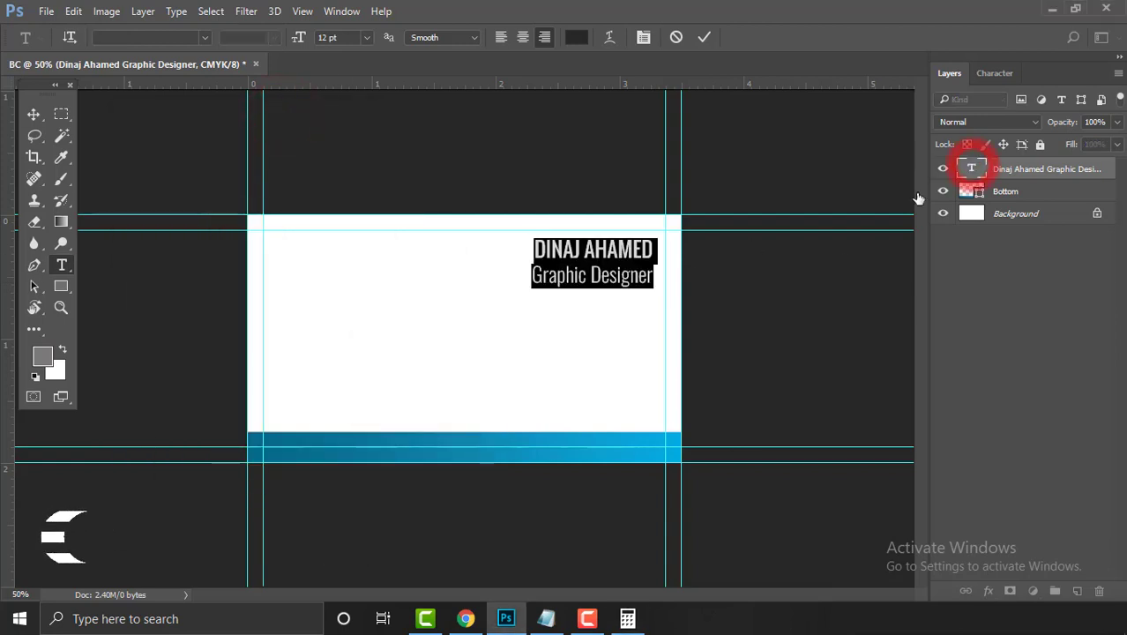
left_click_drag(532, 277, 677, 283)
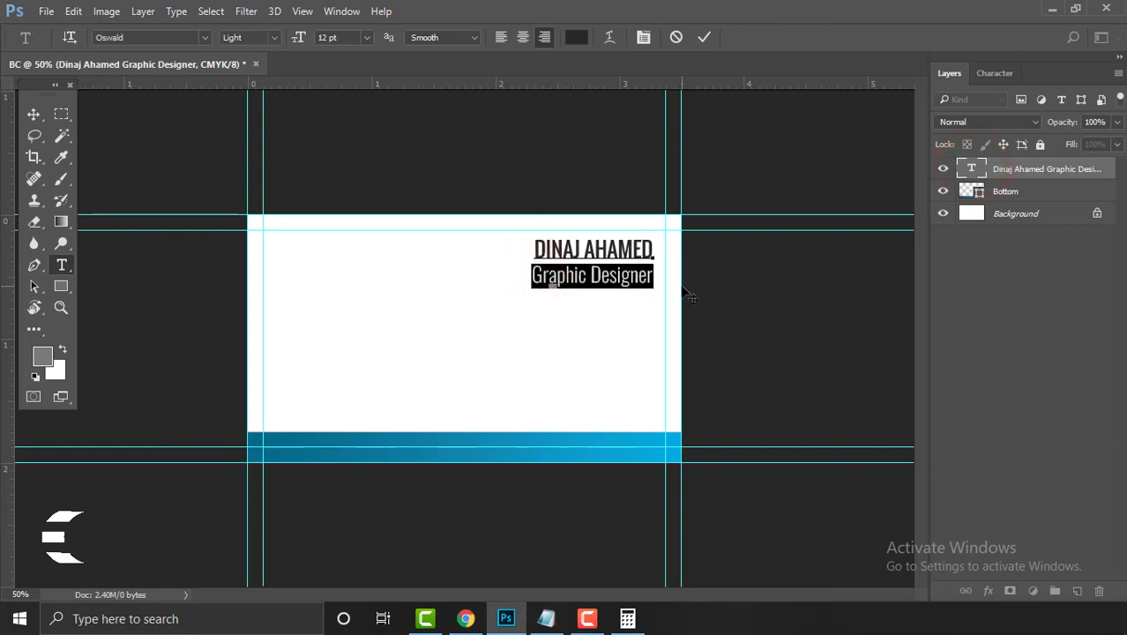
left_click(999, 73)
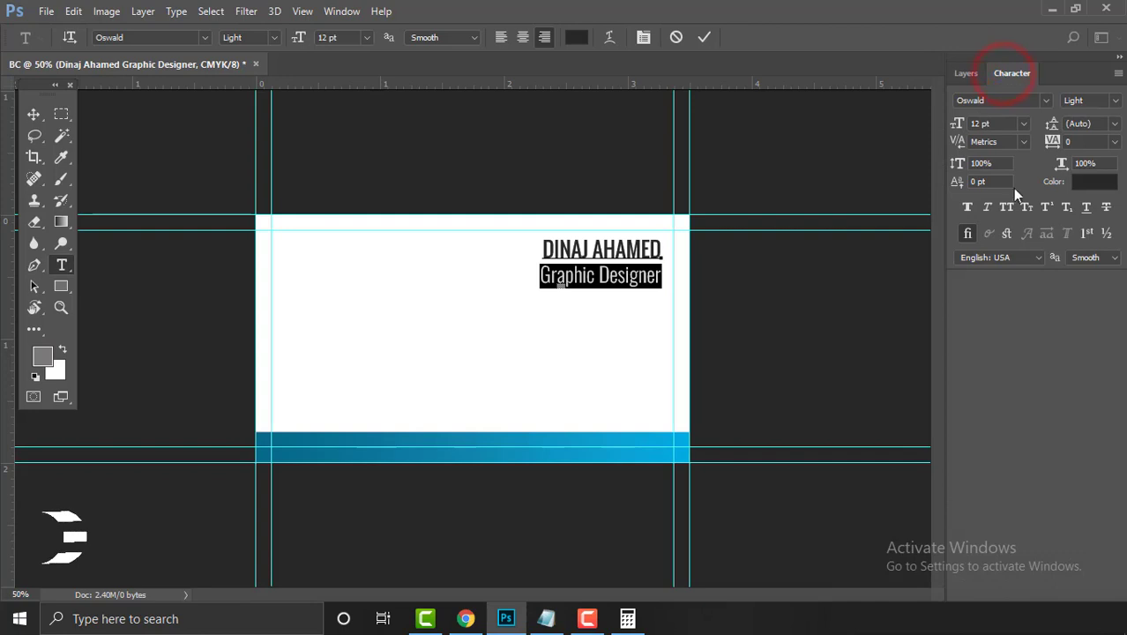
left_click(979, 123)
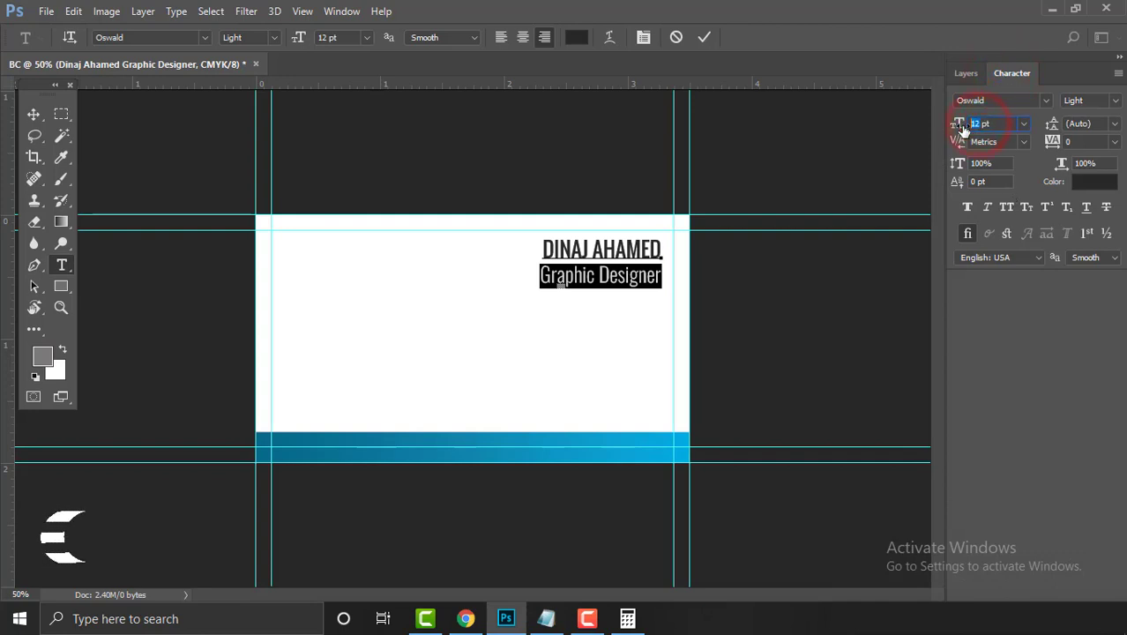
type("7")
key("Return")
left_click_drag(962, 128, 963, 129)
left_click(985, 125)
type("8")
key("Return")
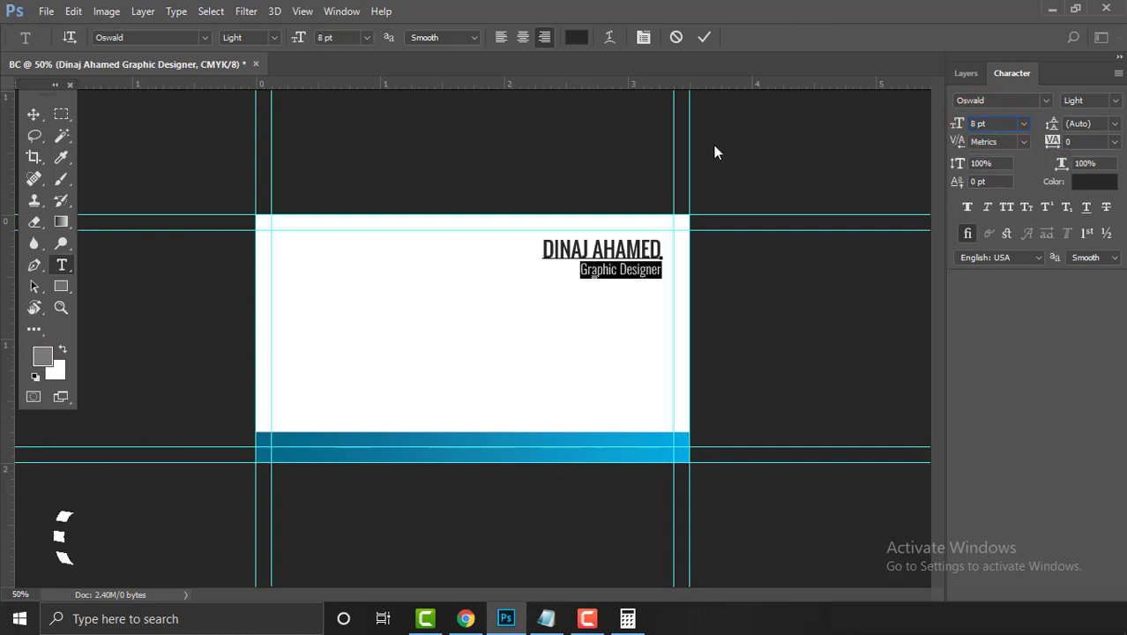
left_click(702, 37)
key("v")
left_click(791, 314)
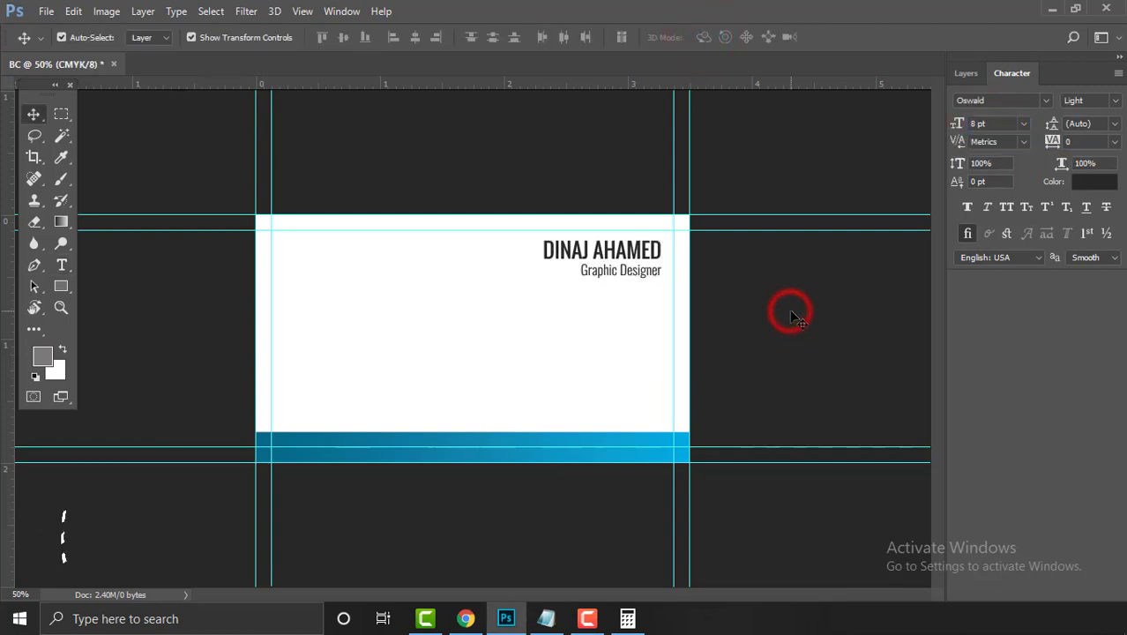
Set the job title line to the Regular font style, commit the text edit and deselect the layer
left_click(636, 251)
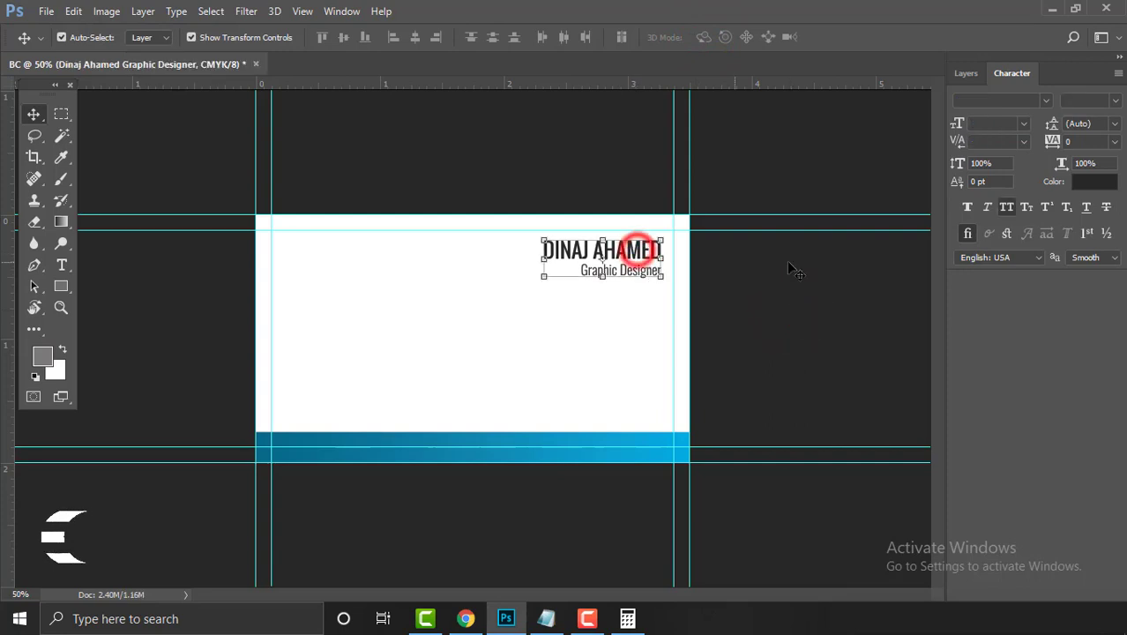
left_click(970, 73)
double_click(973, 169)
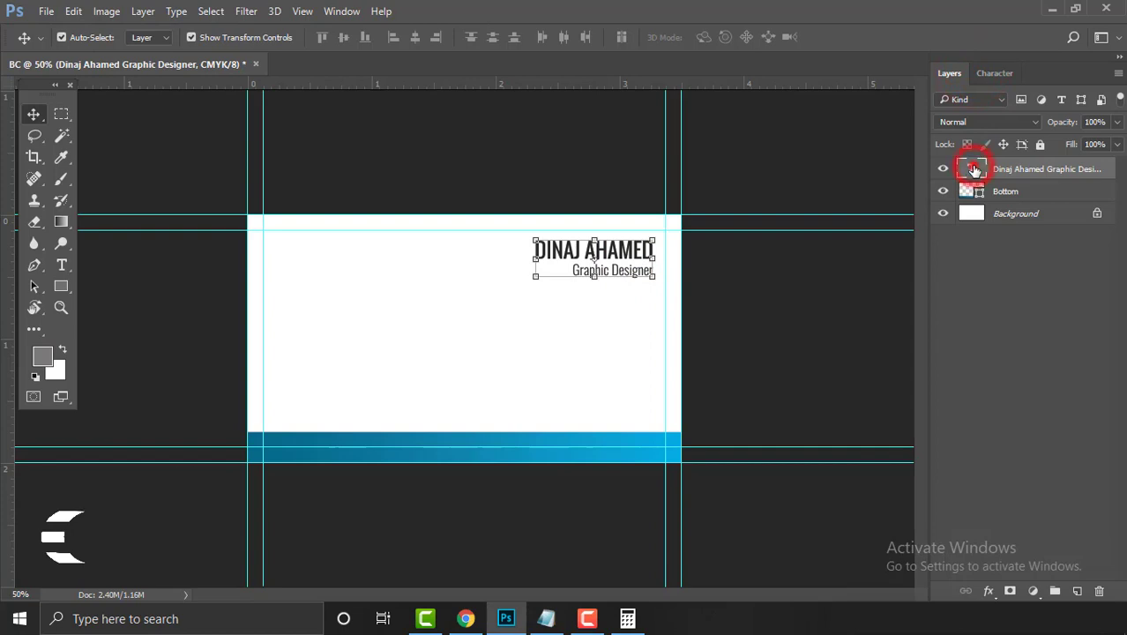
left_click_drag(572, 269, 710, 274)
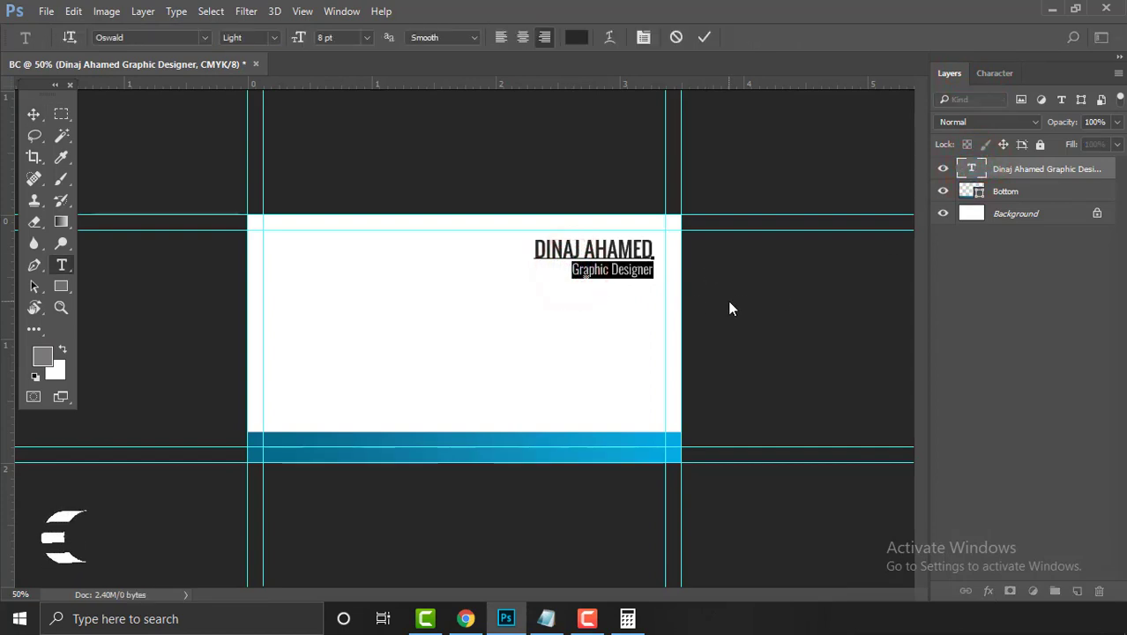
left_click(274, 36)
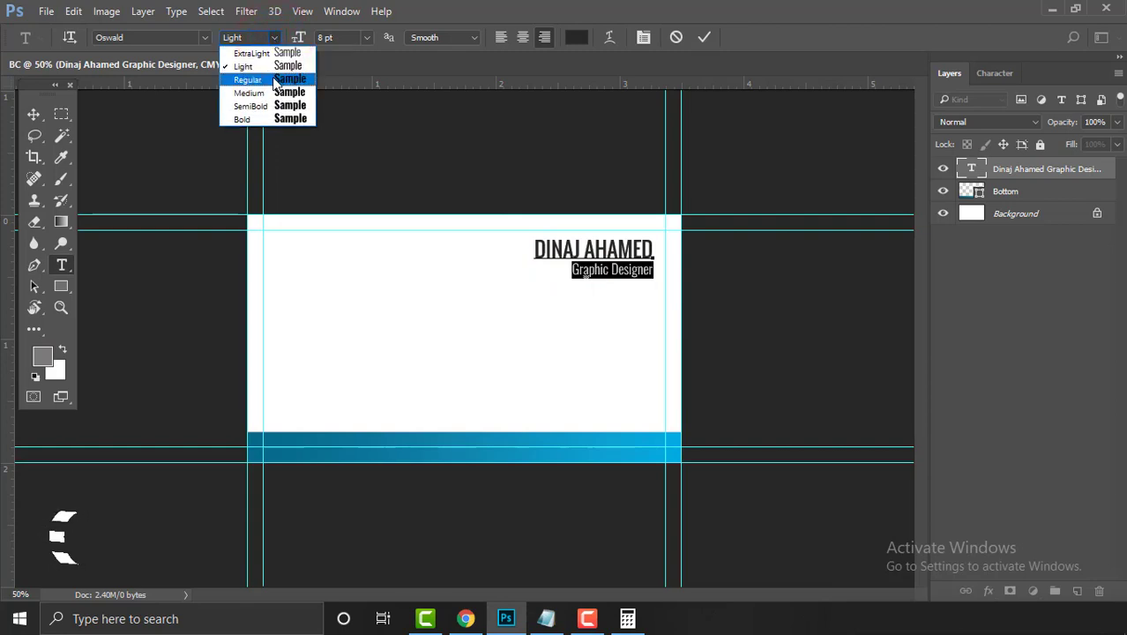
left_click(273, 80)
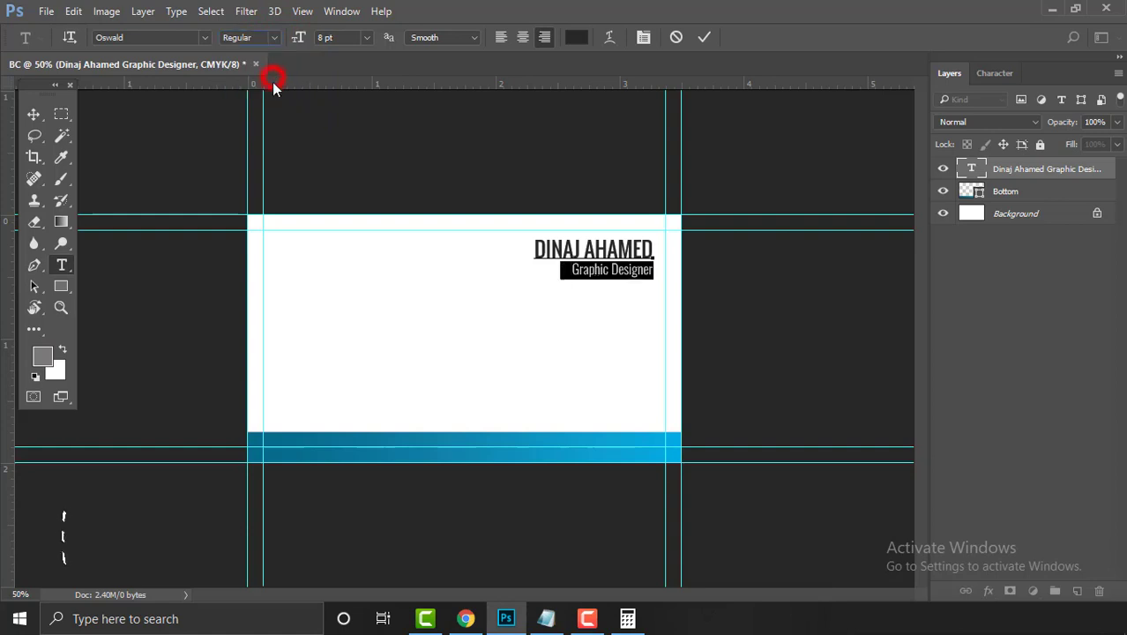
left_click(704, 43)
key("v")
left_click(809, 362)
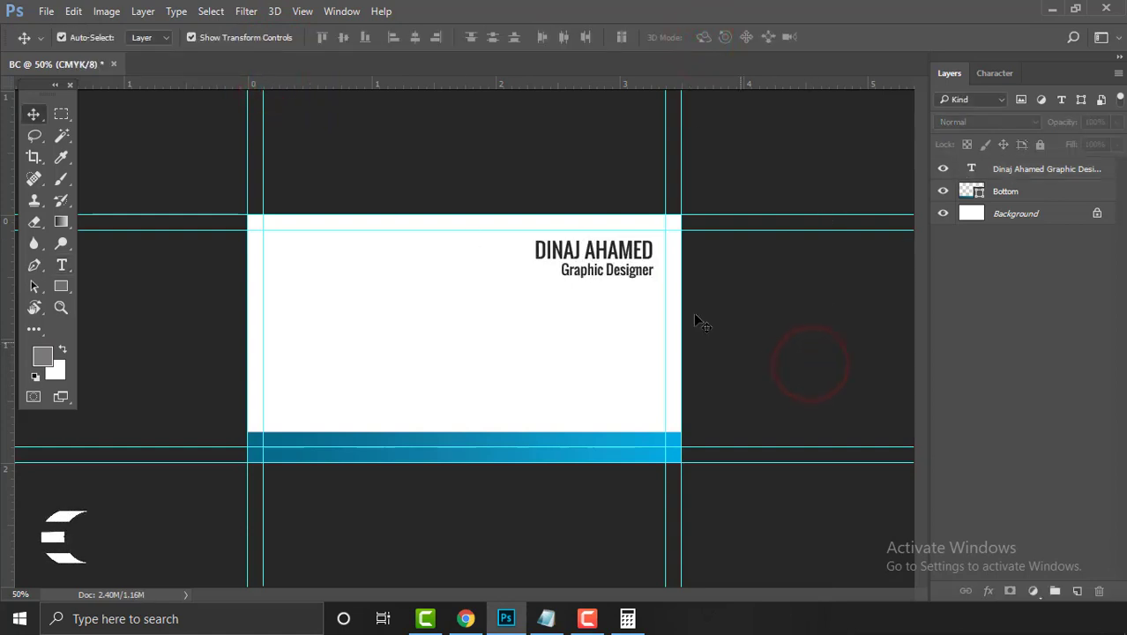
Nudge the name and job title text block slightly and hide the guides
left_click_drag(649, 254, 648, 269)
left_click_drag(653, 254, 655, 255)
left_click(780, 310)
key("ctrl+h")
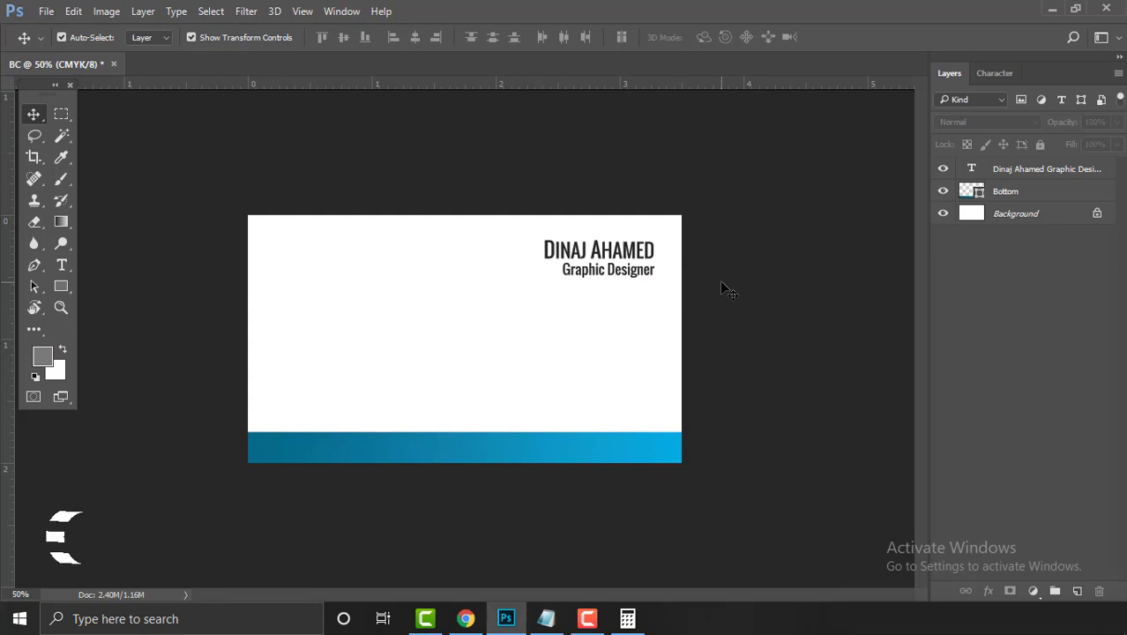
Recolor the last name in the name line with a bright blue sampled from the bottom gradient bar, commit the edit and deselect the layer
left_click(630, 254)
double_click(972, 169)
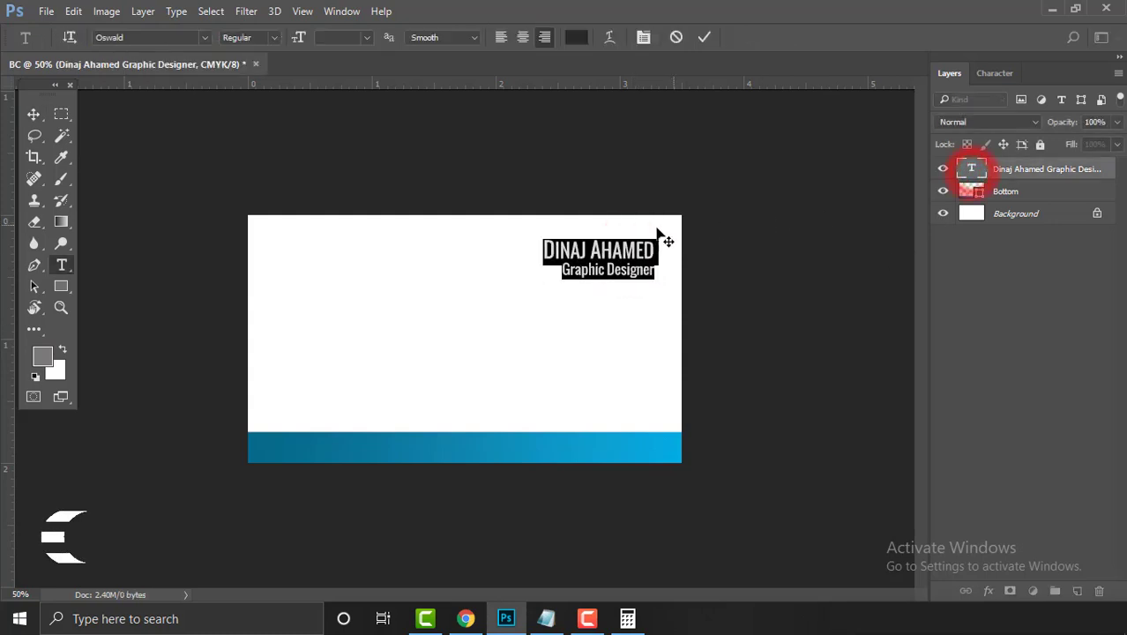
left_click(596, 248)
left_click_drag(591, 249, 655, 244)
left_click(576, 37)
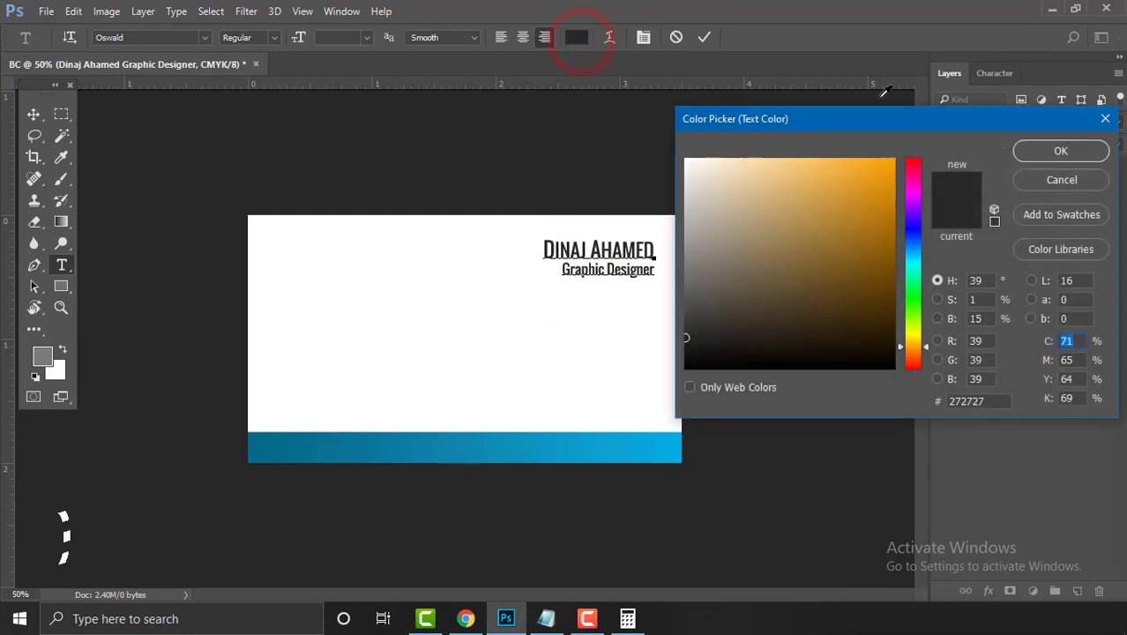
left_click(253, 445)
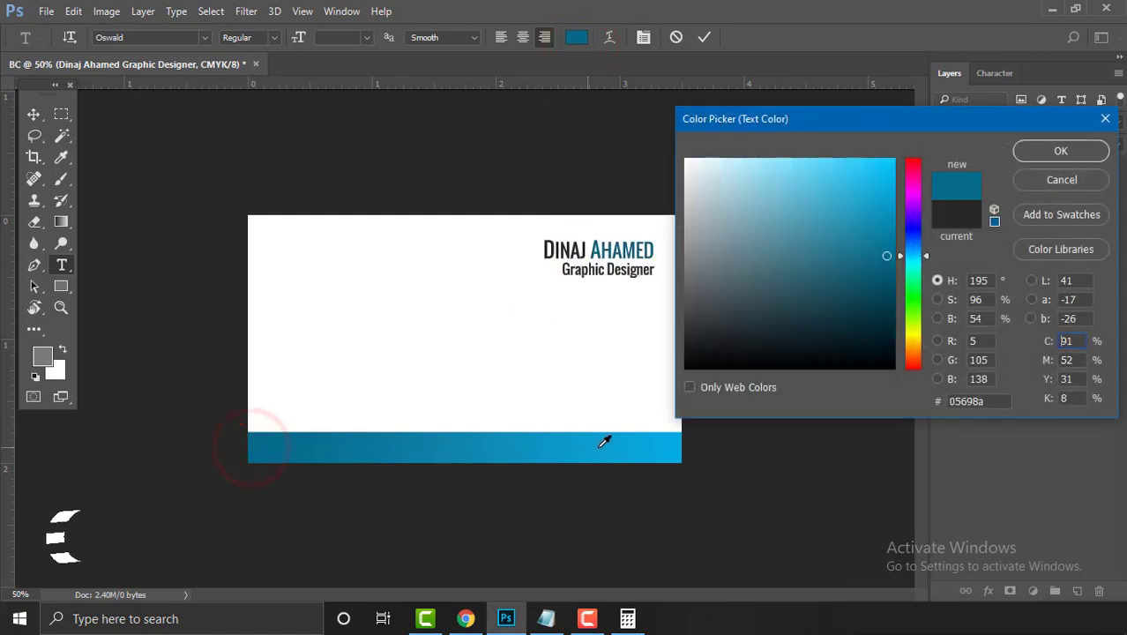
left_click(644, 450)
left_click(641, 450)
left_click(585, 450)
left_click(1061, 152)
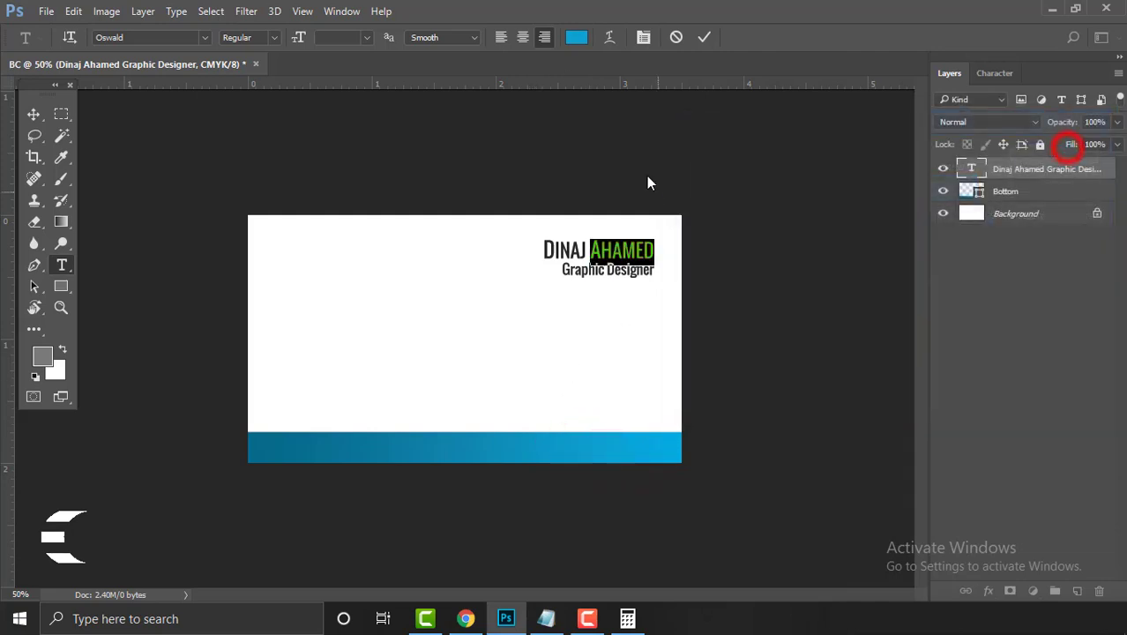
left_click(703, 37)
key("v")
left_click(759, 312)
Set the job title line's text color to gray #626262, commit the edit and deselect the layer
left_click(634, 272)
double_click(970, 176)
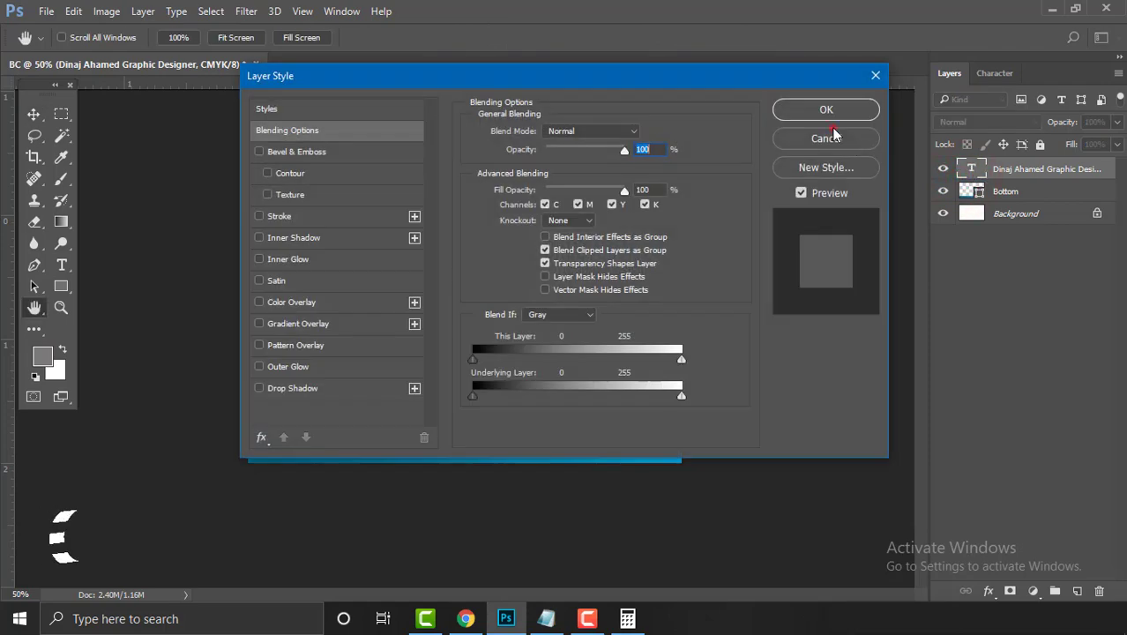
left_click(827, 132)
double_click(972, 168)
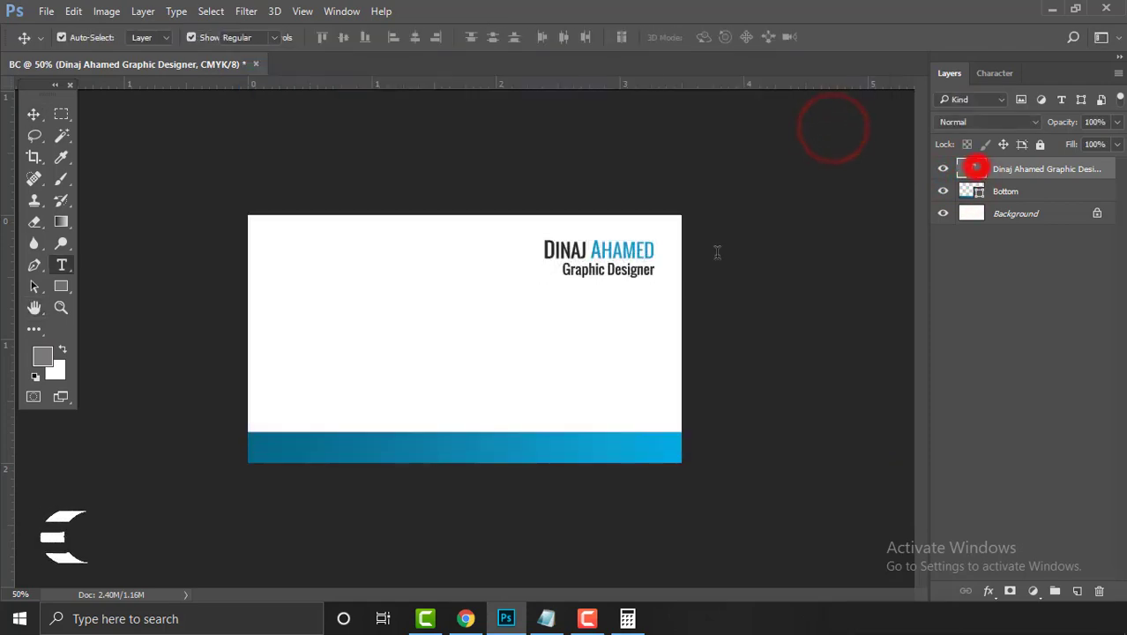
left_click(564, 272)
left_click(576, 37)
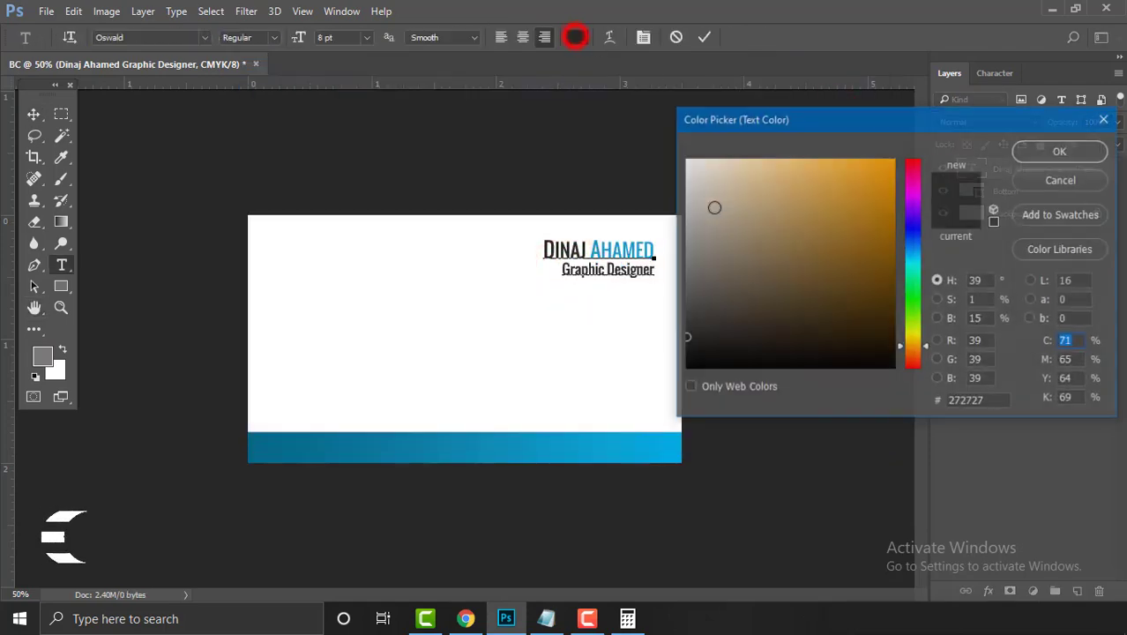
left_click(686, 315)
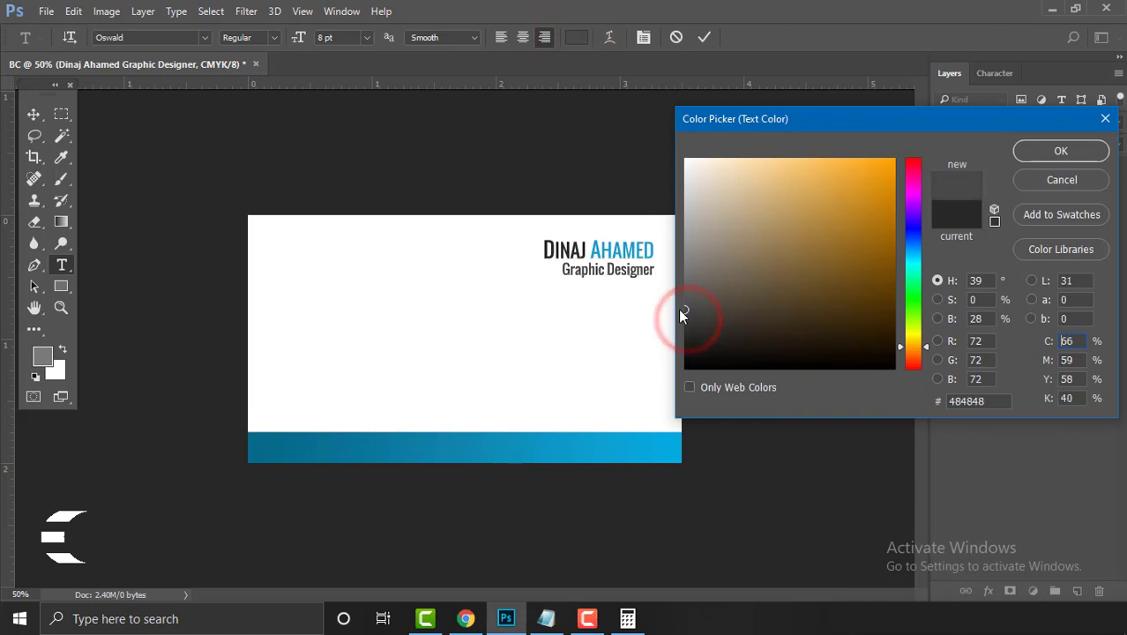
left_click(687, 300)
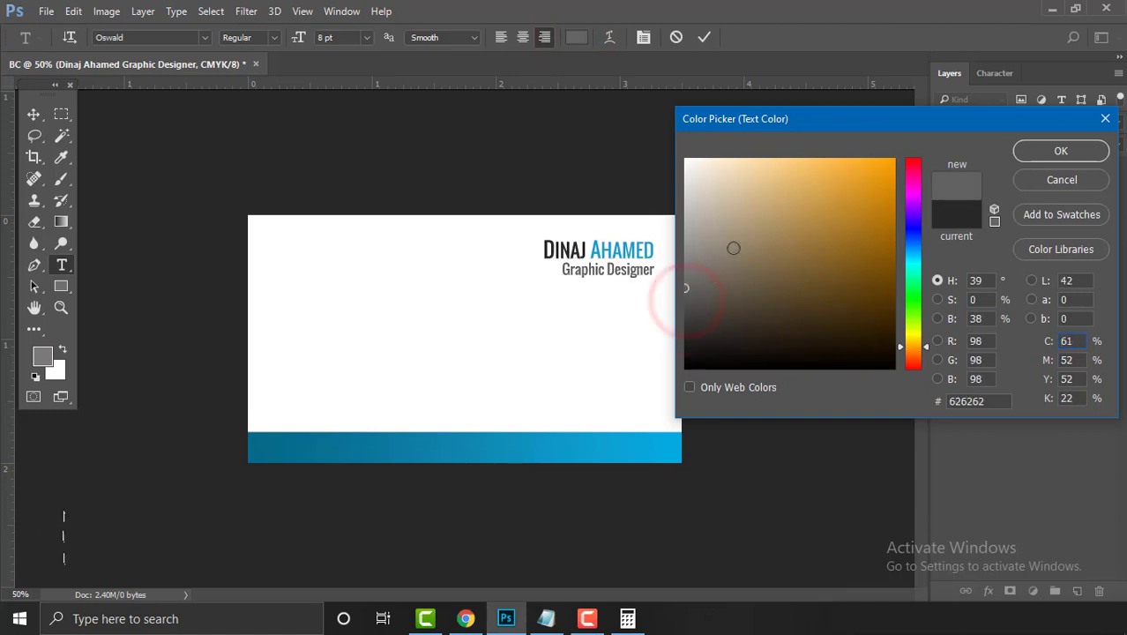
left_click(1067, 152)
left_click(704, 37)
key("v")
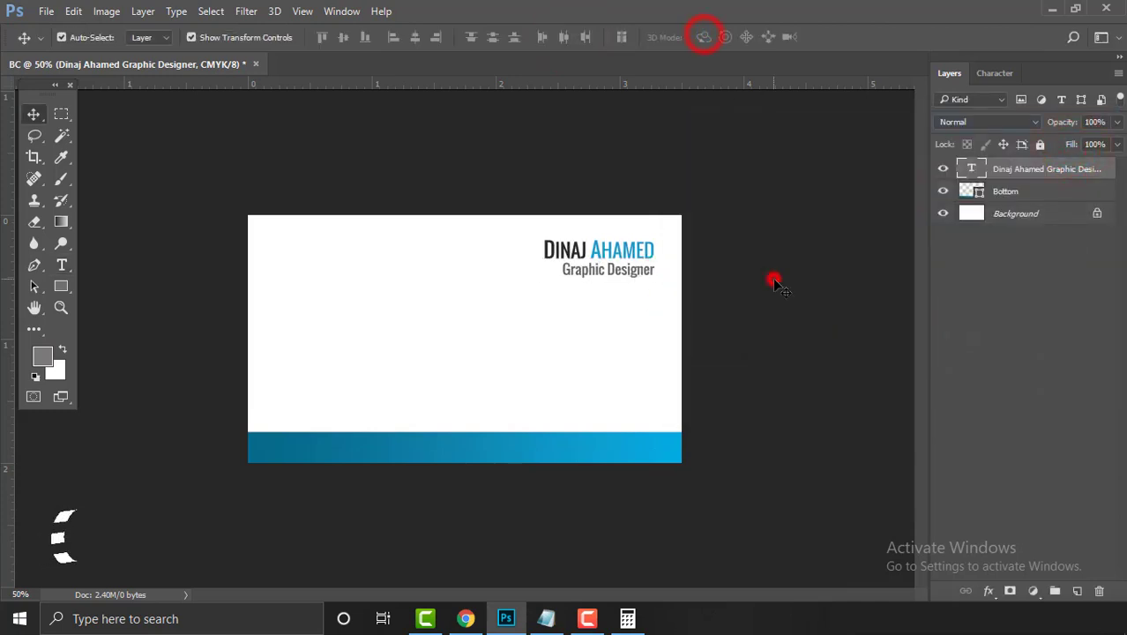
left_click(774, 281)
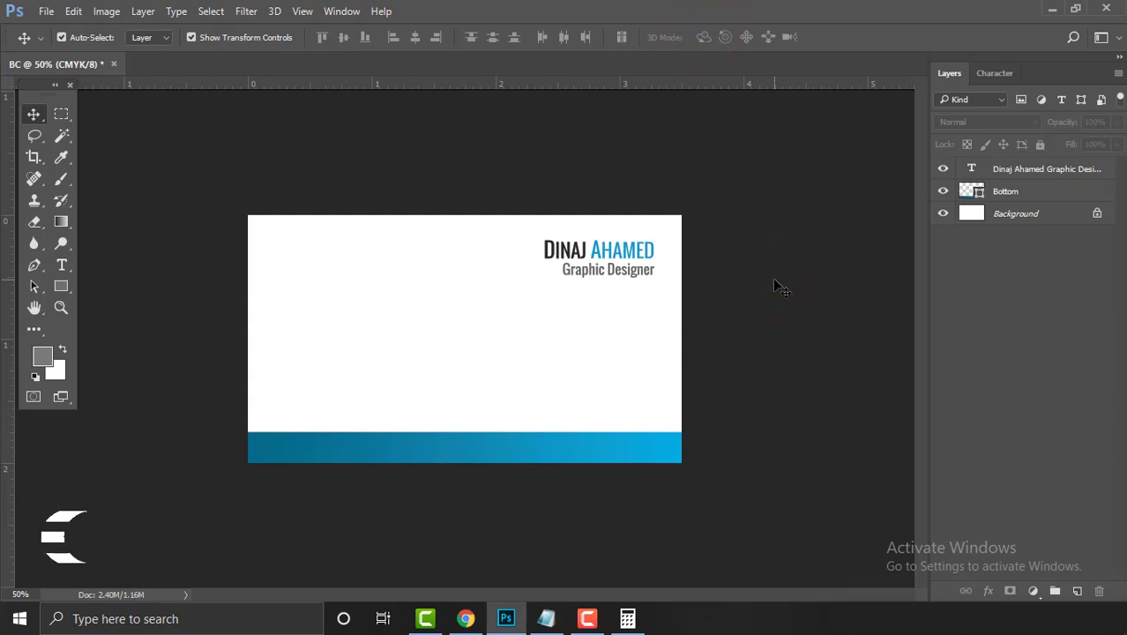
Set the first name's text color to dark gray #404040, commit the edit and deselect the layer
left_click(580, 254)
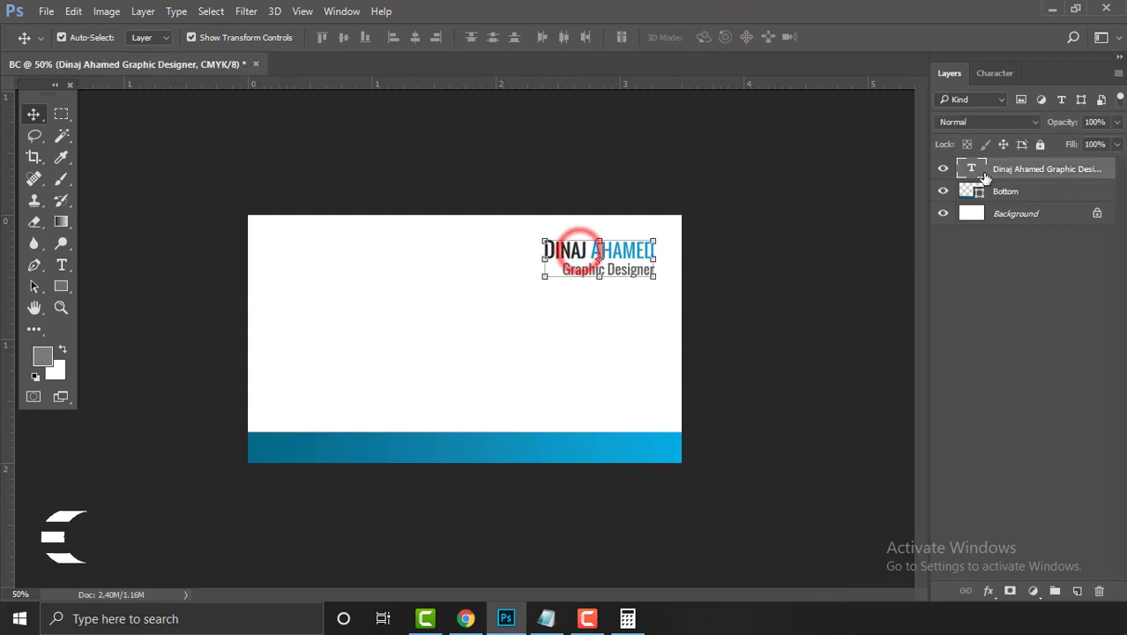
double_click(973, 171)
double_click(569, 251)
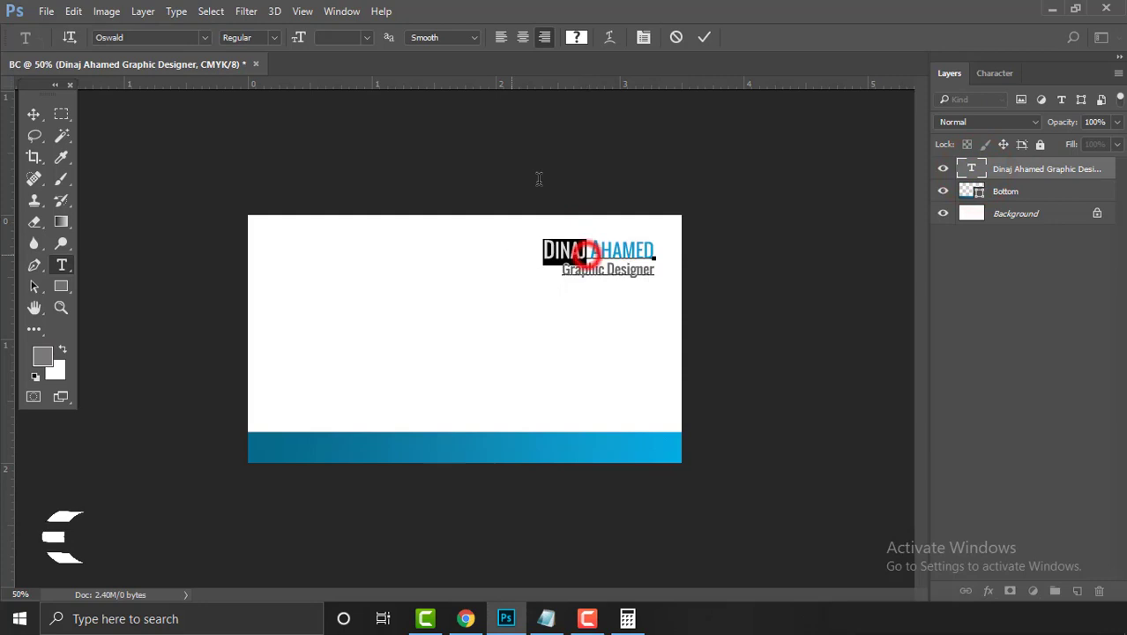
left_click(575, 37)
left_click(686, 319)
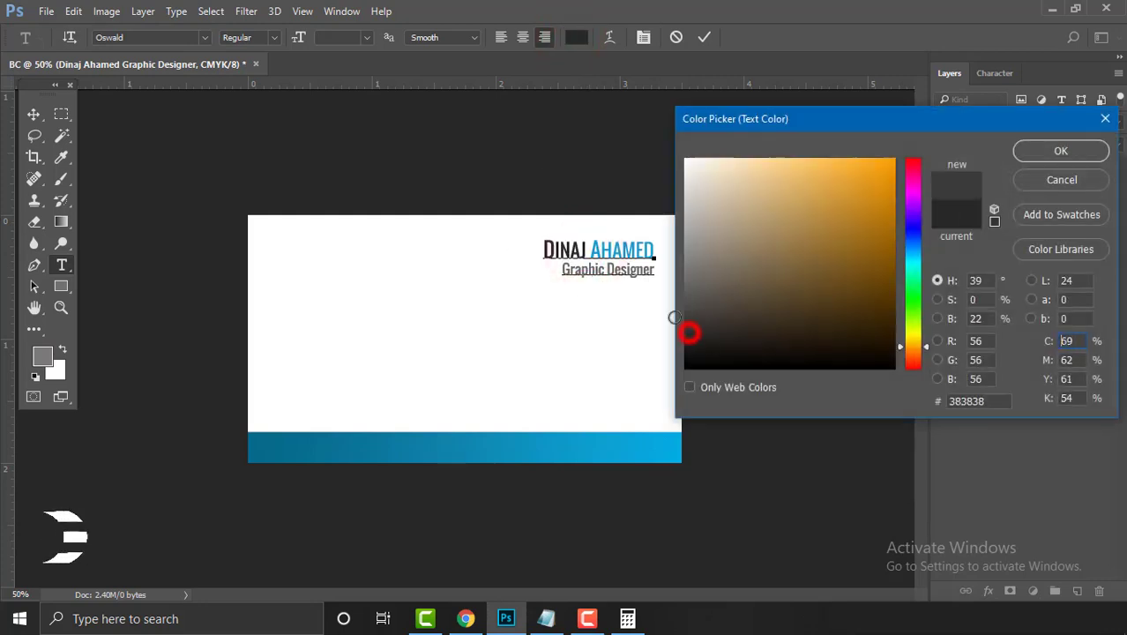
left_click(1042, 150)
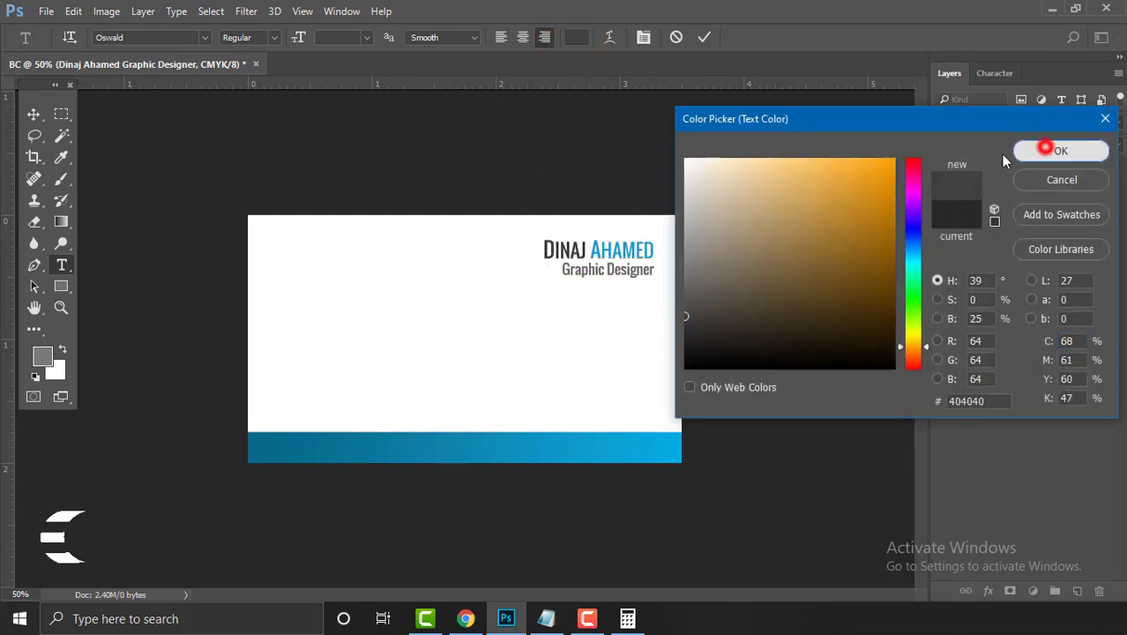
left_click(704, 37)
key("v")
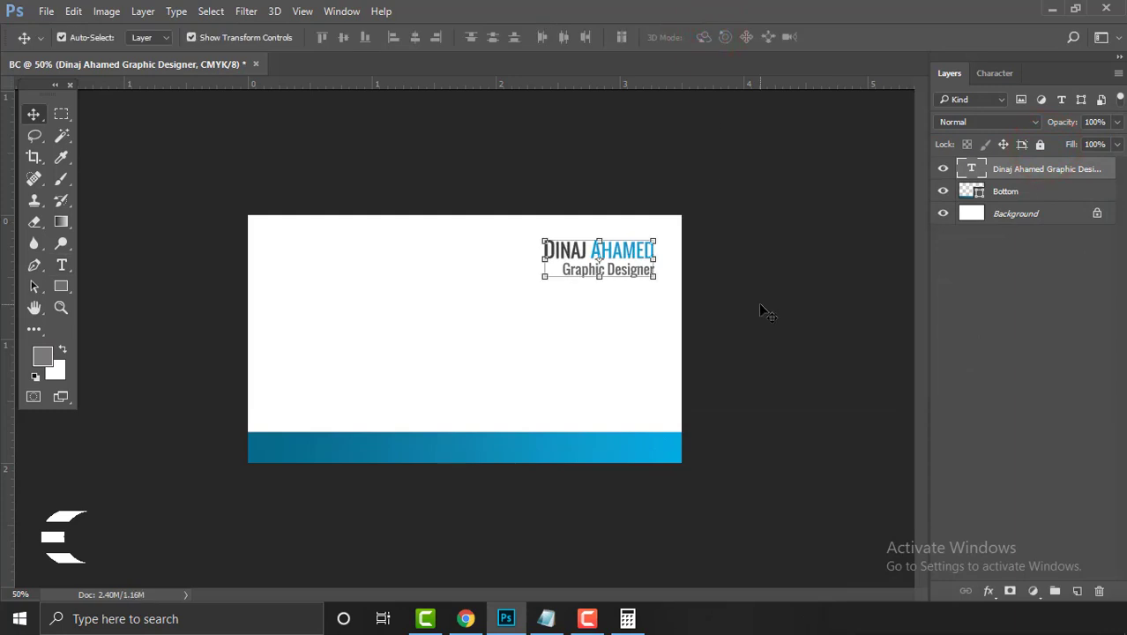
left_click(761, 305)
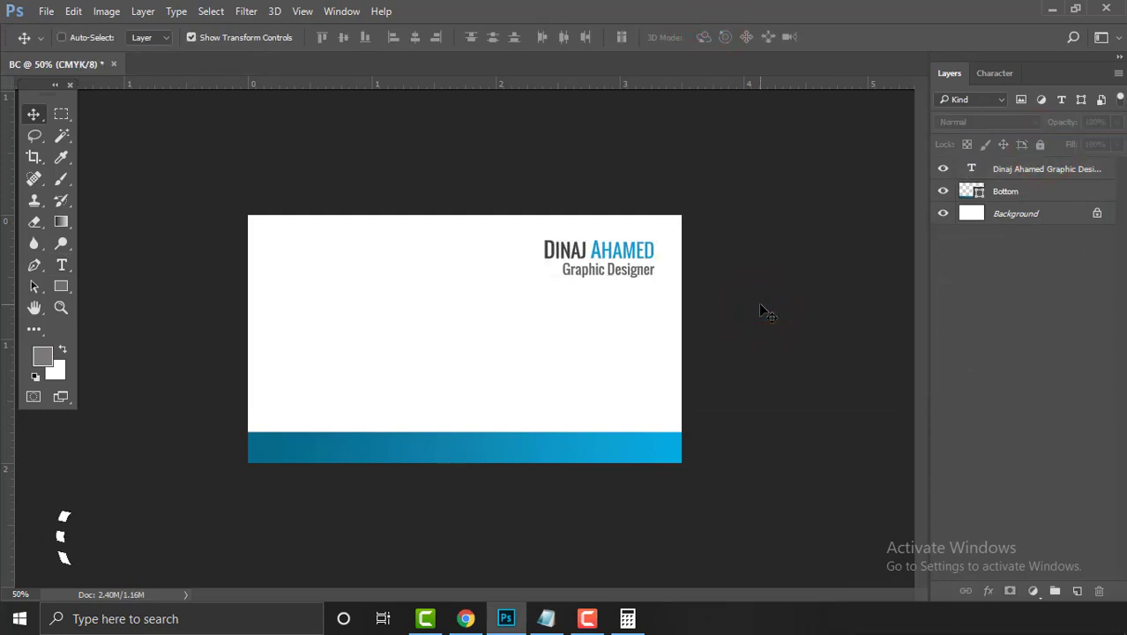
Save the document to the Desktop as BC.psd in Photoshop format with layers kept
key("ctrl+s")
left_click(691, 558)
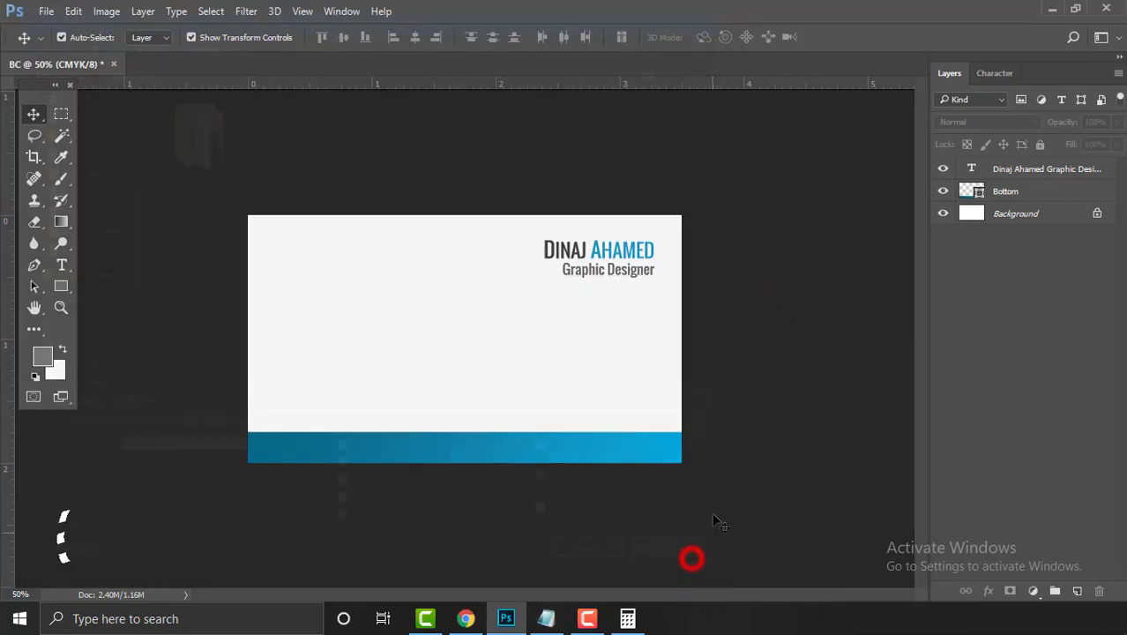
left_click(46, 12)
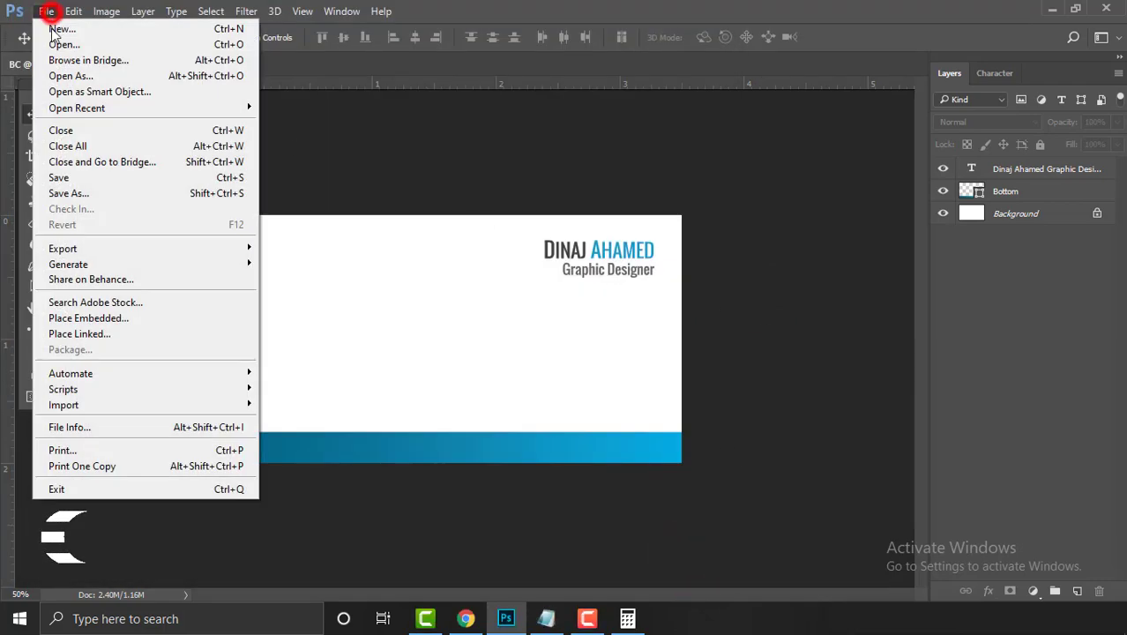
left_click(126, 185)
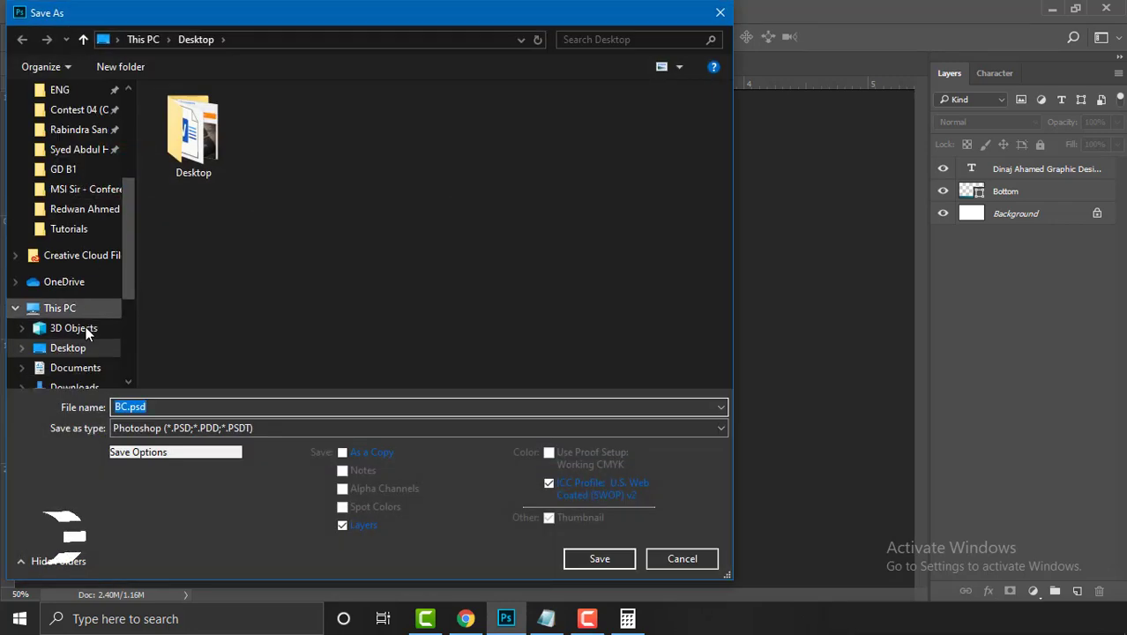
left_click(37, 326)
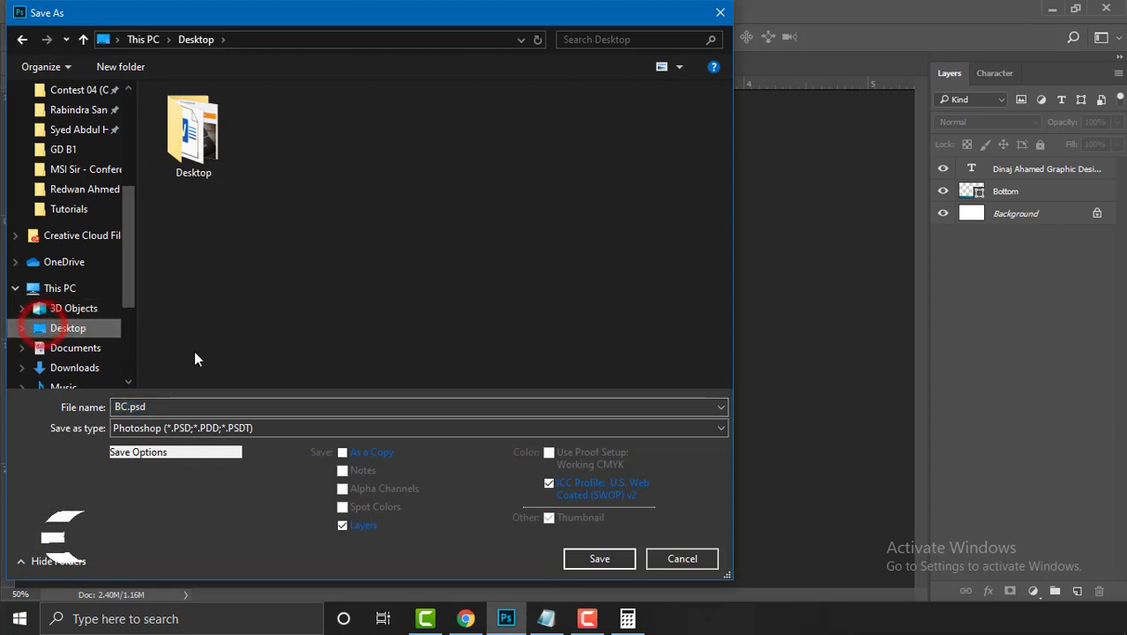
left_click(605, 560)
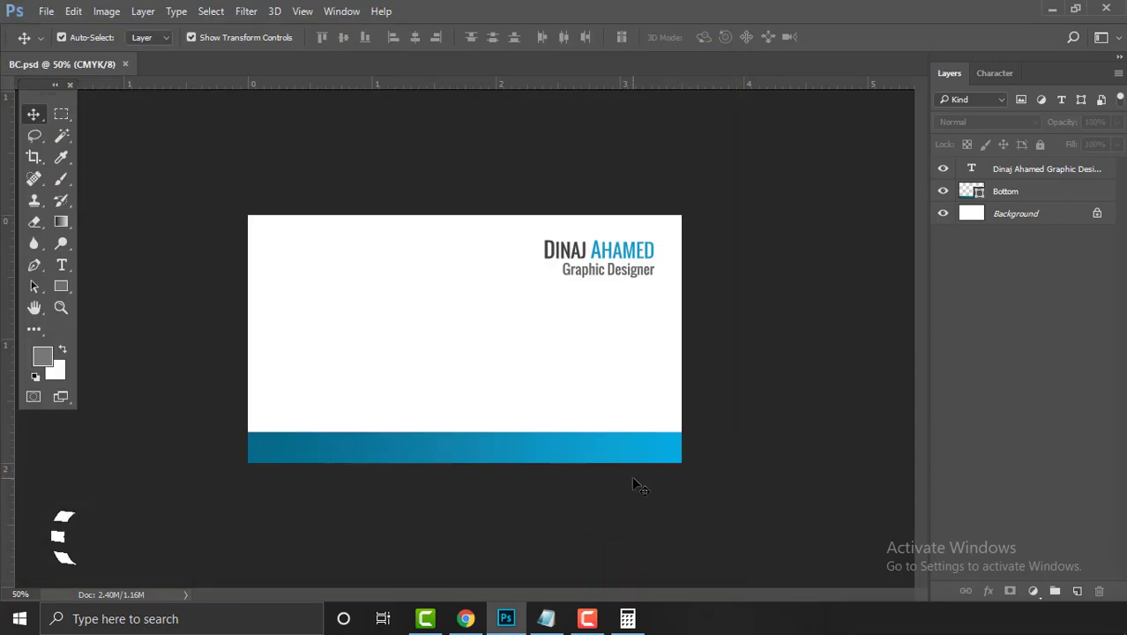
Switch to Notepad, copy the selected phone, e-mail and website lines from Info.txt, and minimize Notepad
key("alt+Tab")
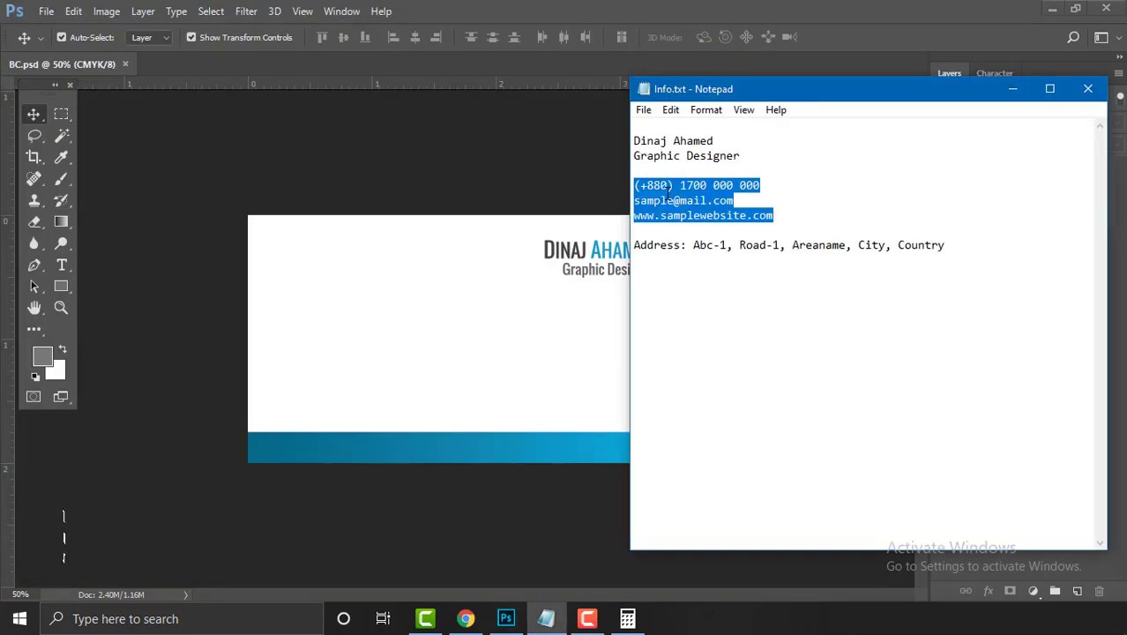
right_click(675, 186)
left_click(725, 239)
left_click(1014, 90)
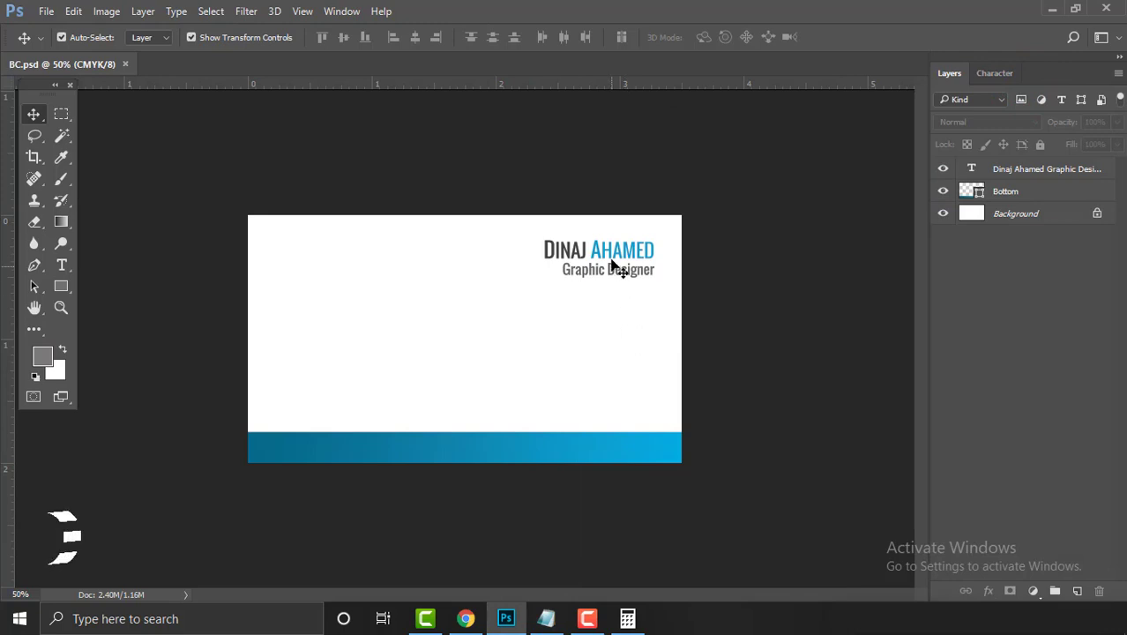
Add a left-aligned horizontal text layer near the card's left edge at mid-height and paste the copied contact lines into it
left_click(61, 269)
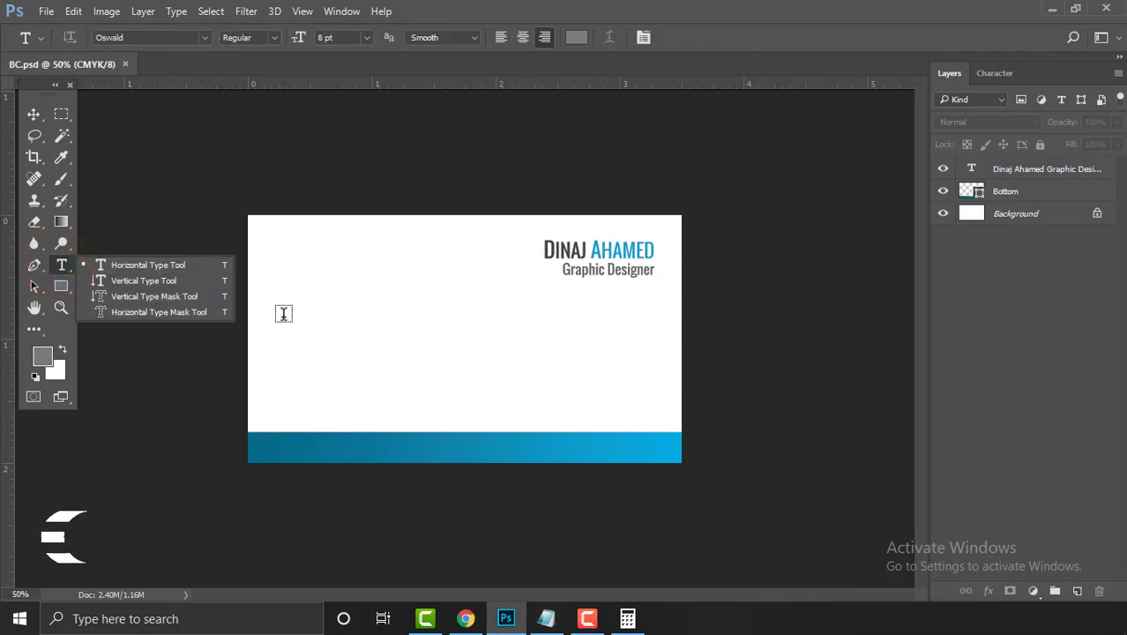
left_click(200, 270)
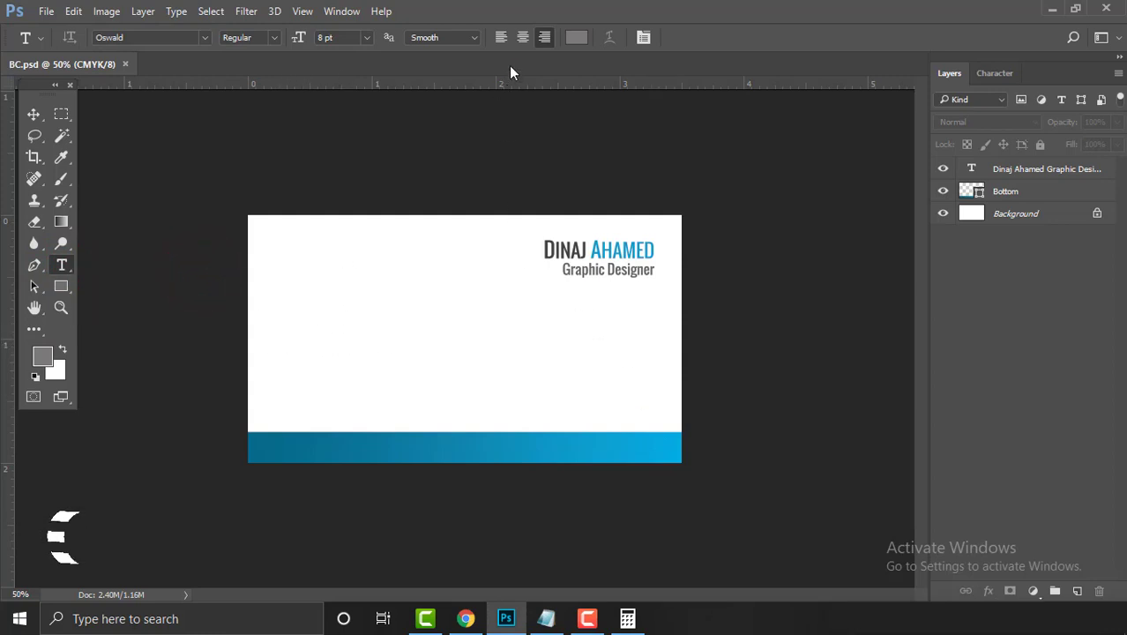
left_click(500, 37)
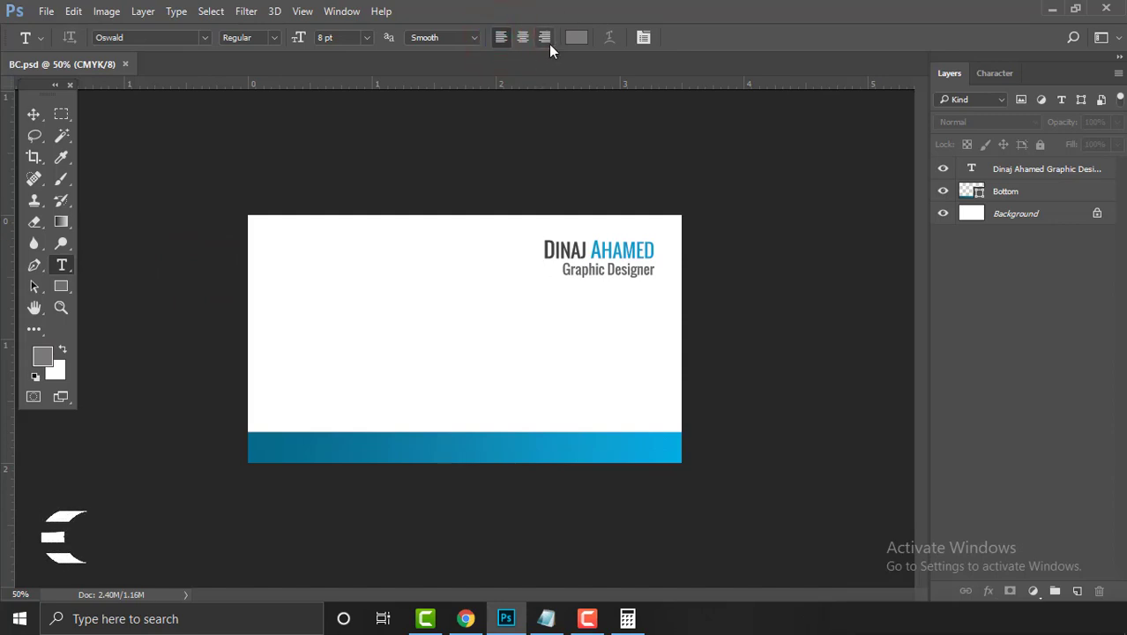
left_click(273, 316)
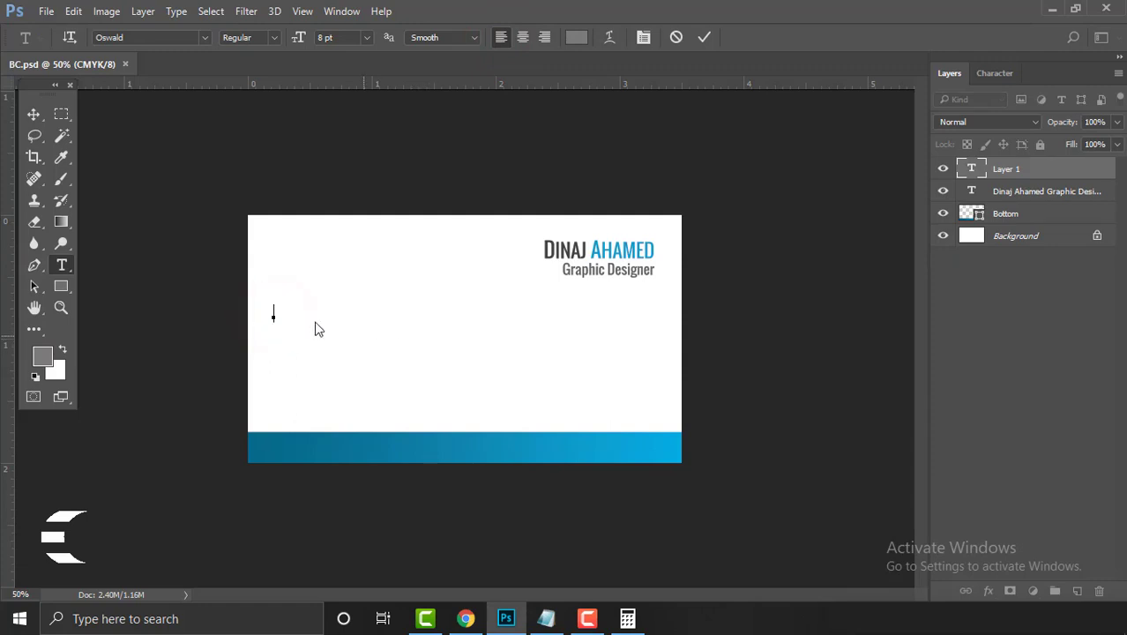
right_click(278, 313)
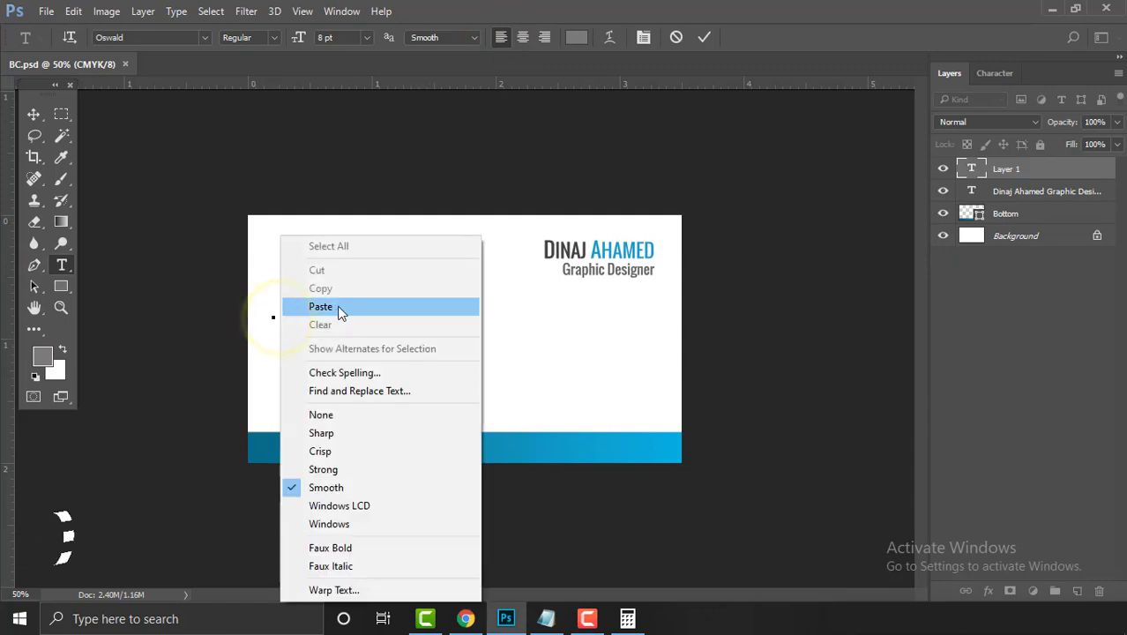
left_click(341, 313)
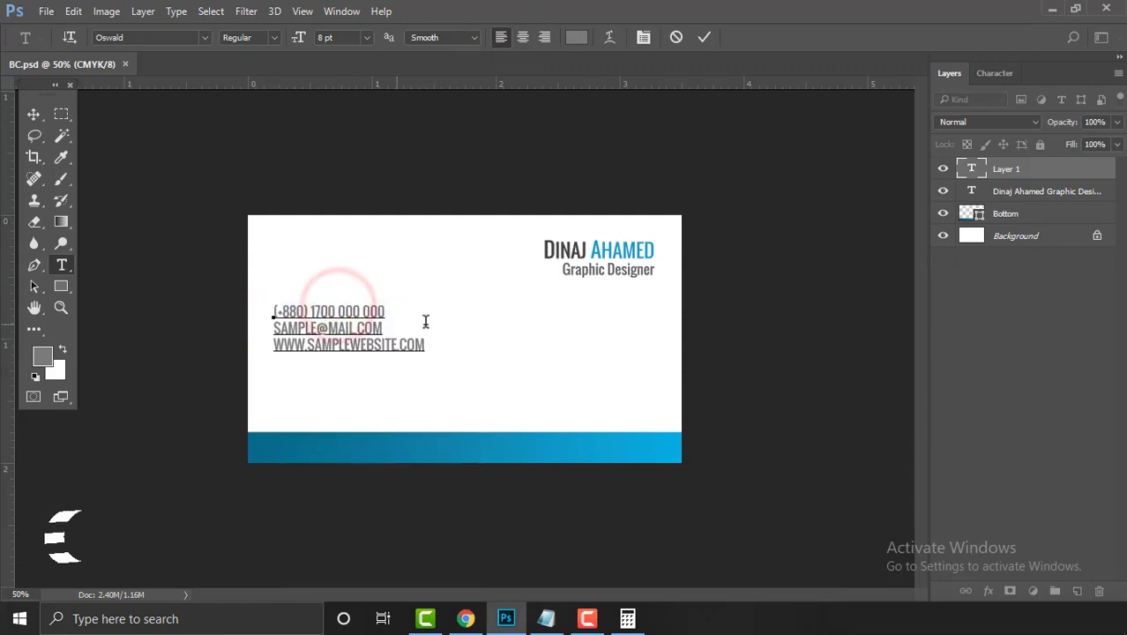
Turn off All Caps for the three contact lines, commit the text edit and deselect the layer
left_click_drag(427, 344, 272, 307)
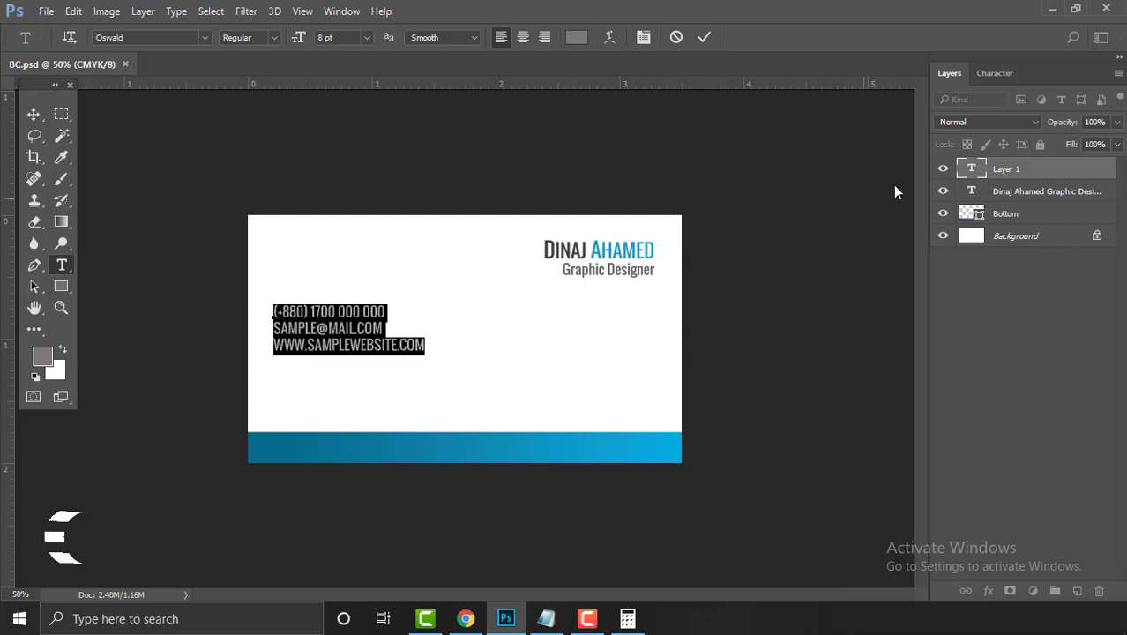
left_click(997, 74)
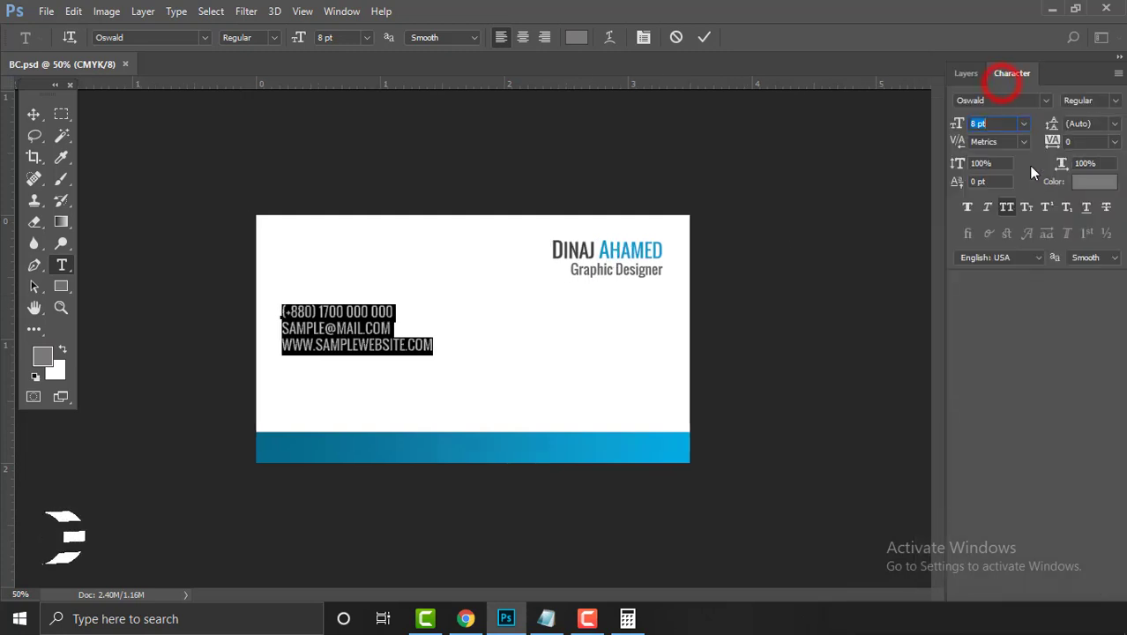
left_click(1008, 209)
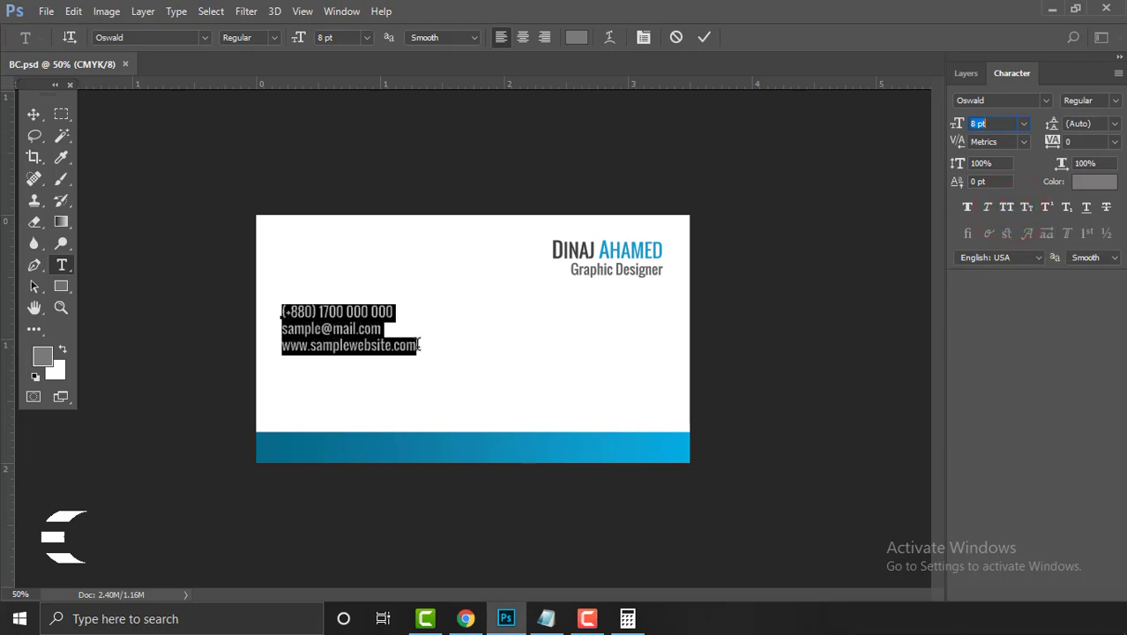
left_click(704, 38)
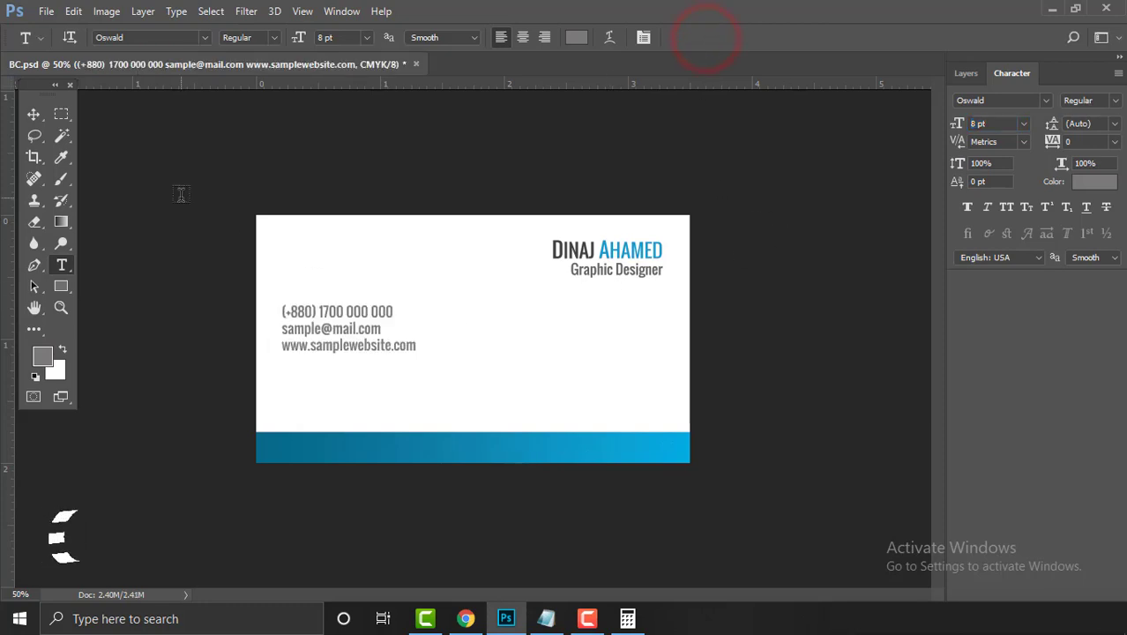
left_click(33, 114)
left_click(184, 256)
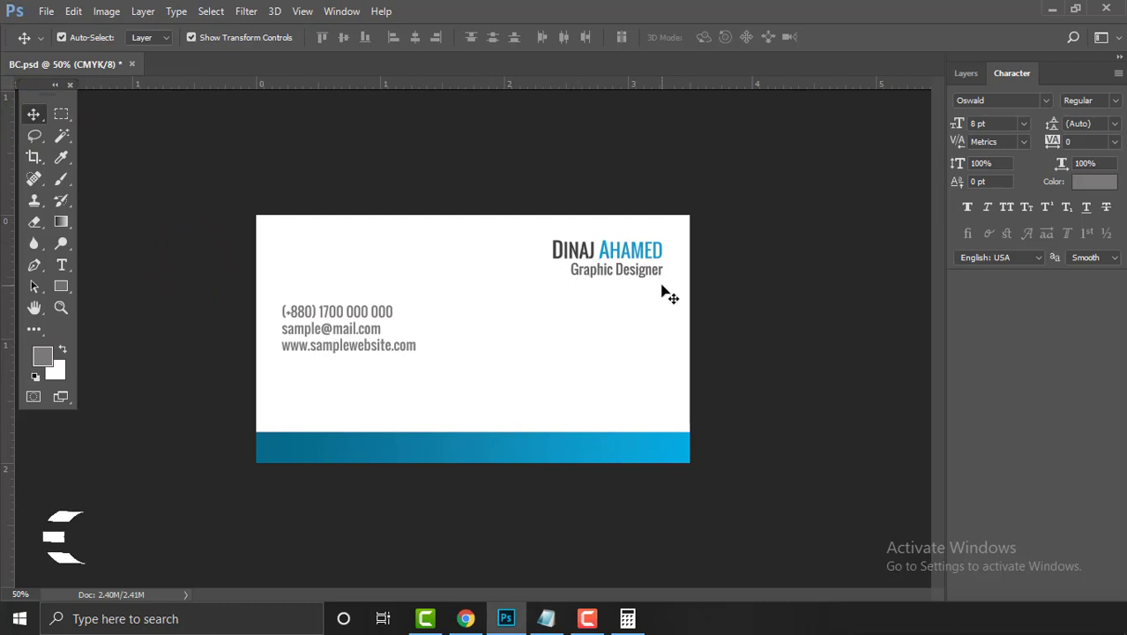
Align the contact lines and the name block on their vertical centers, align both to the Background's vertical center, and deselect them
left_click_drag(337, 190, 664, 378)
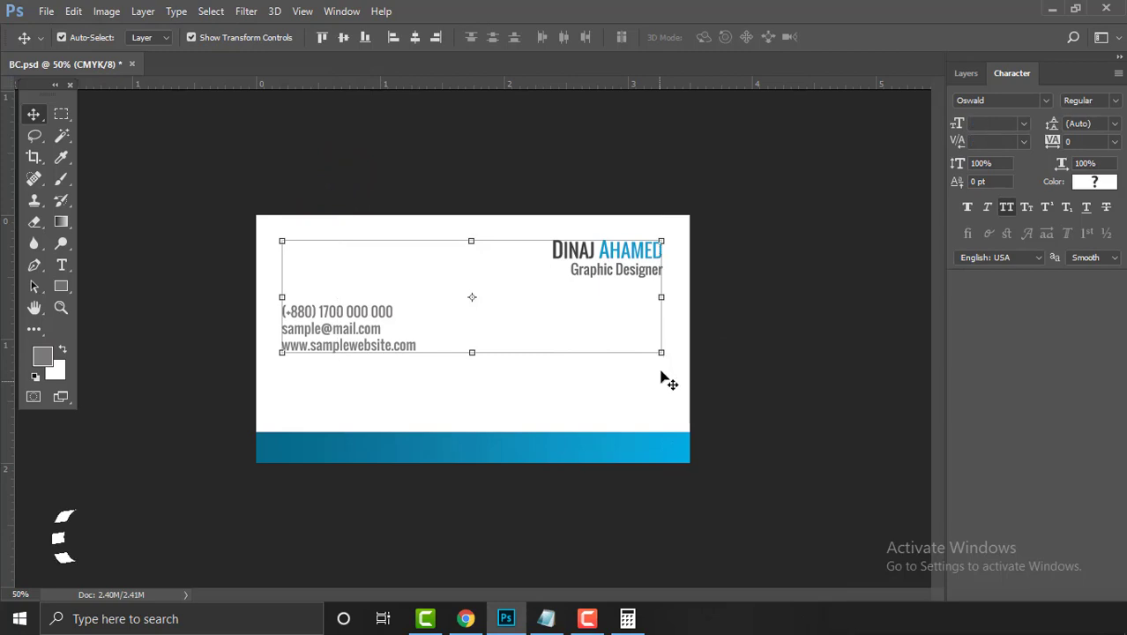
left_click(344, 37)
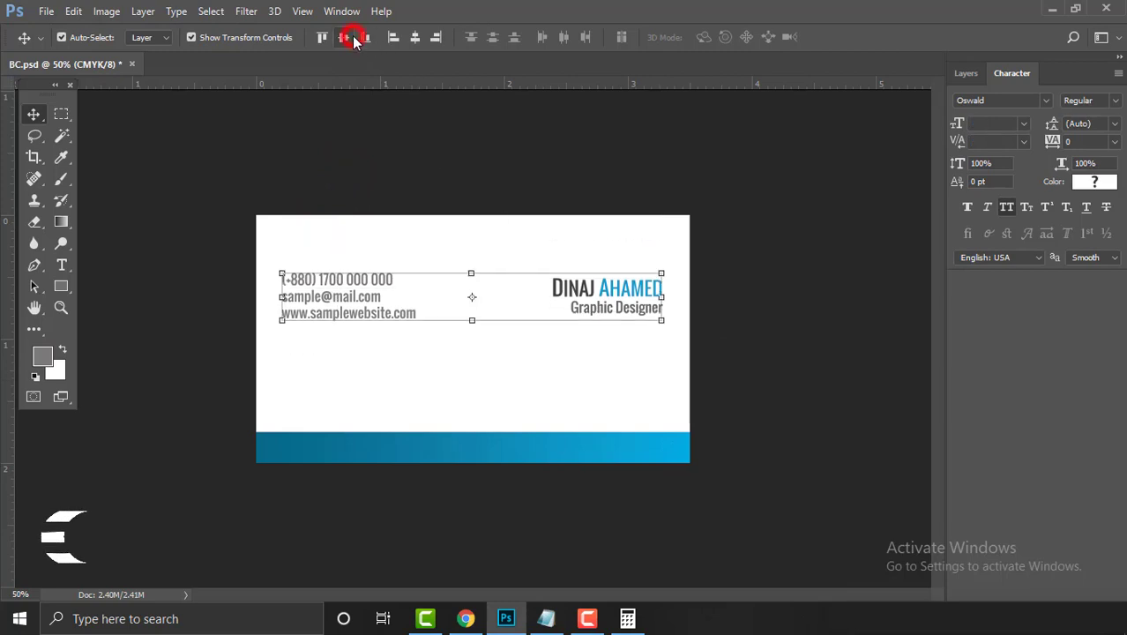
left_click(969, 77)
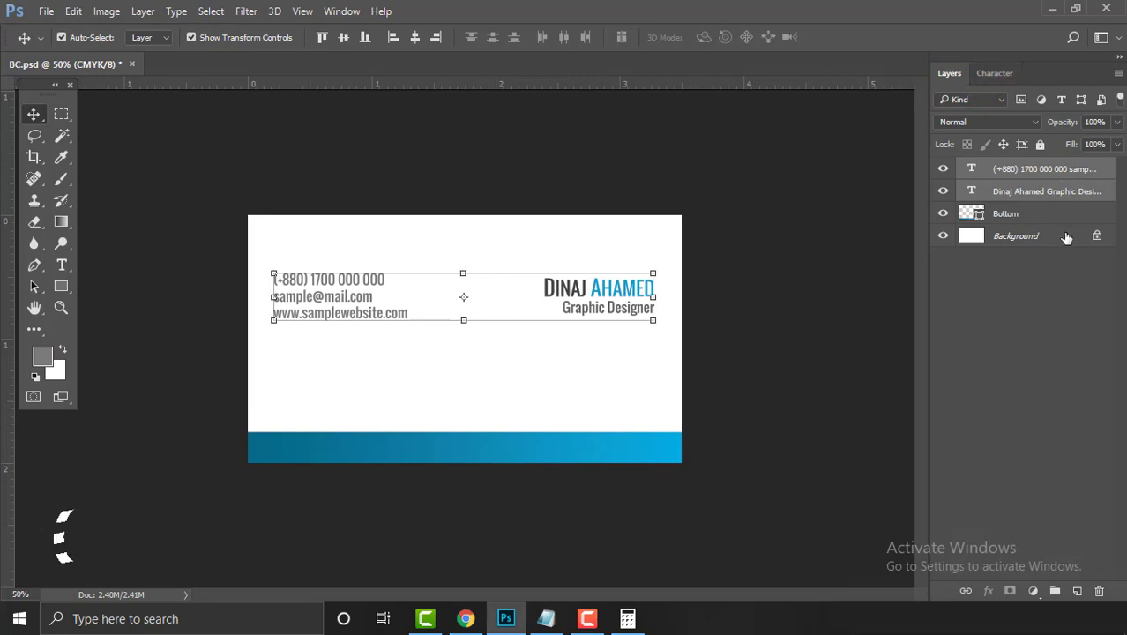
key("ctrl")
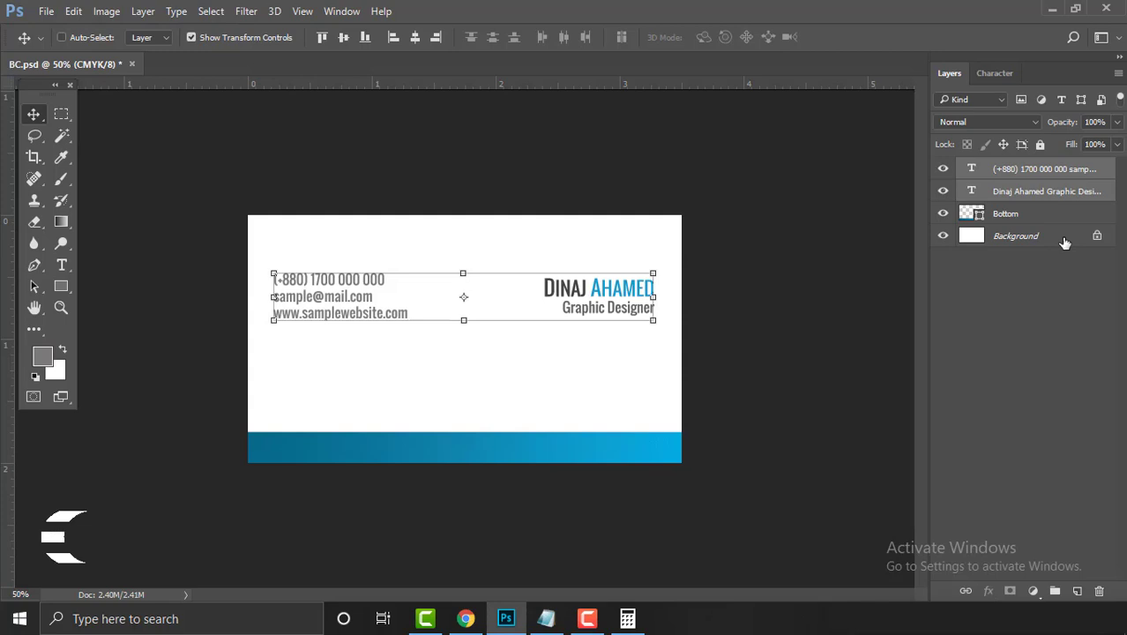
left_click(1063, 244, "ctrl")
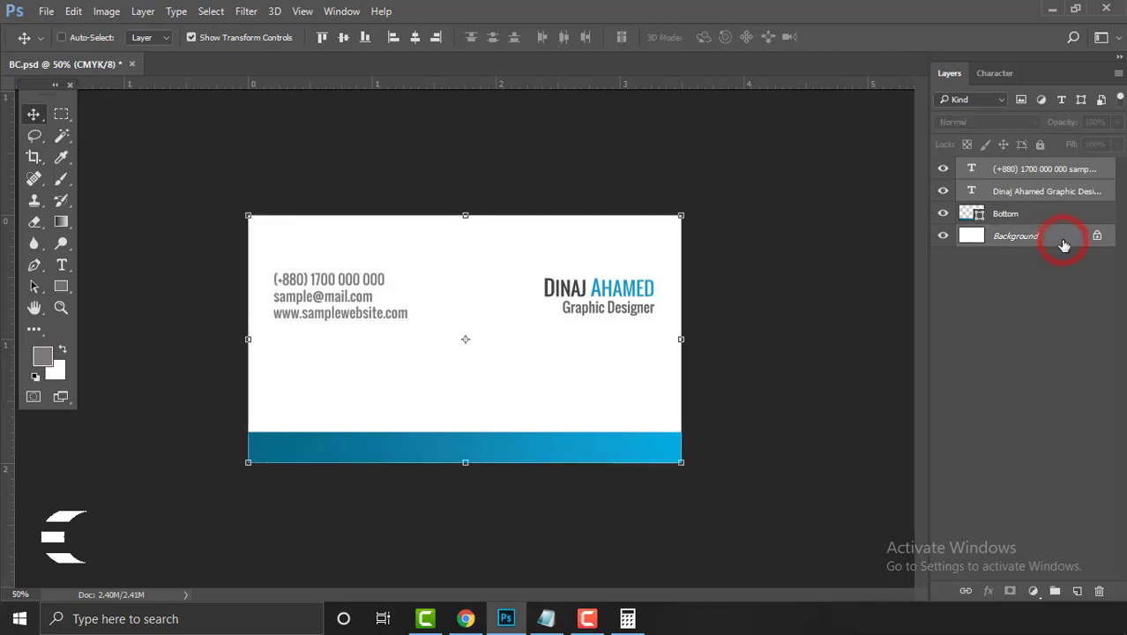
left_click(343, 37)
left_click(440, 144)
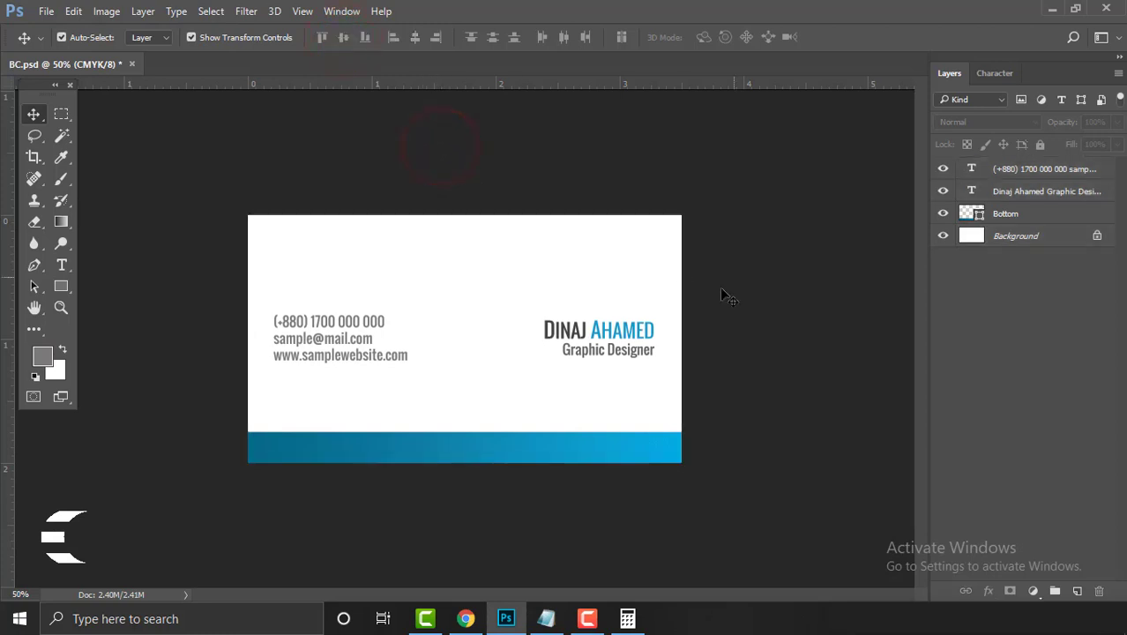
Change the contact lines' text color to dark gray 565656 and commit the text edit
left_click(346, 328)
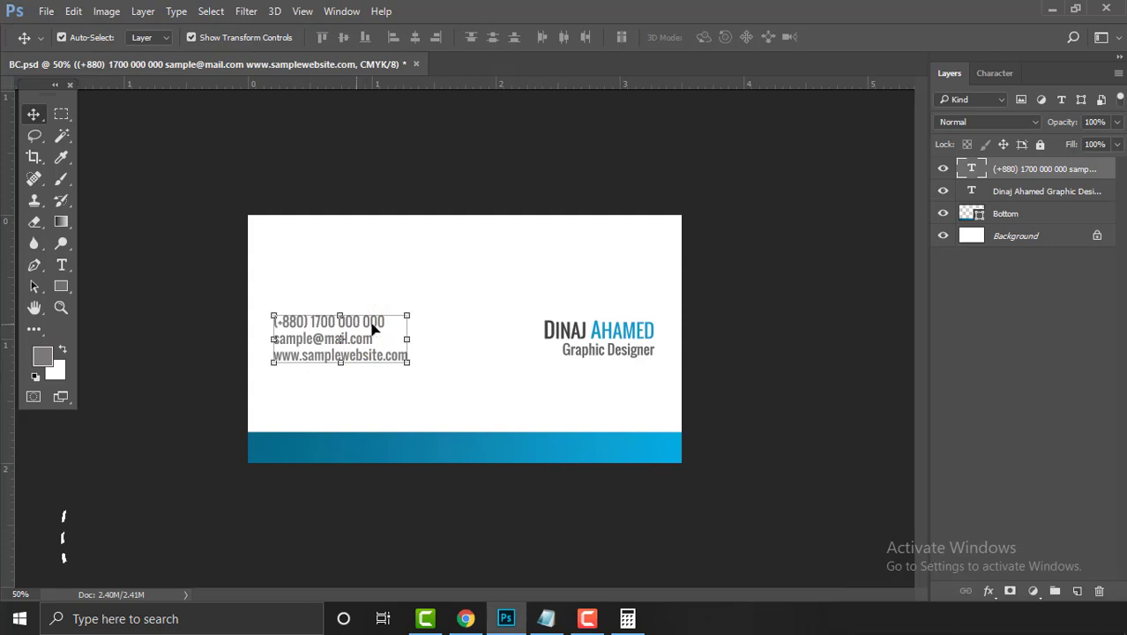
double_click(971, 169)
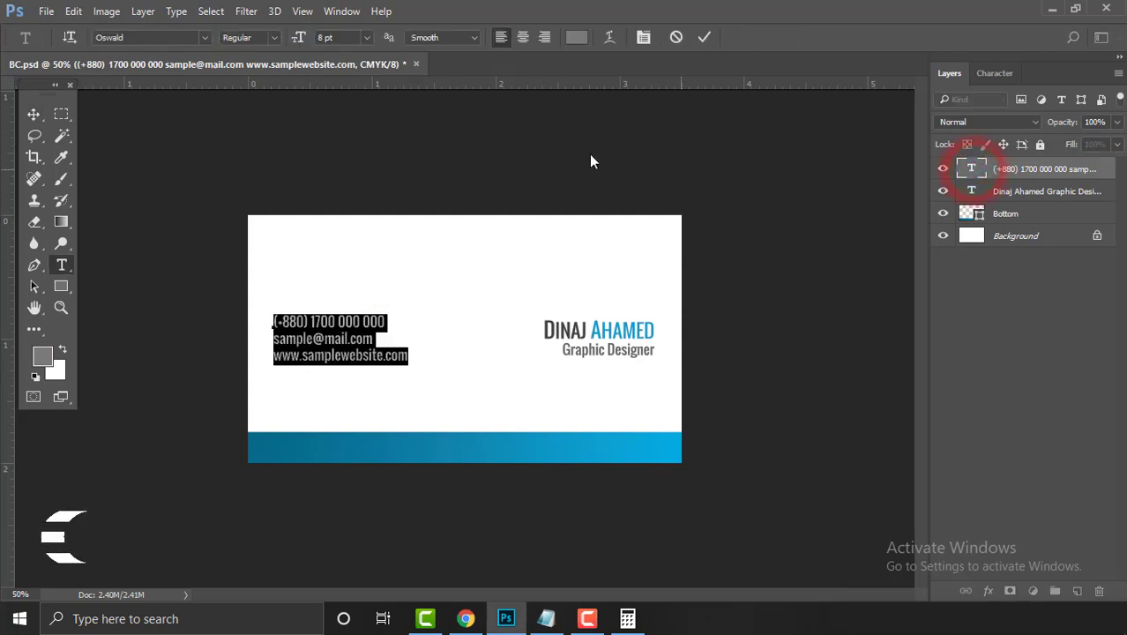
left_click(576, 40)
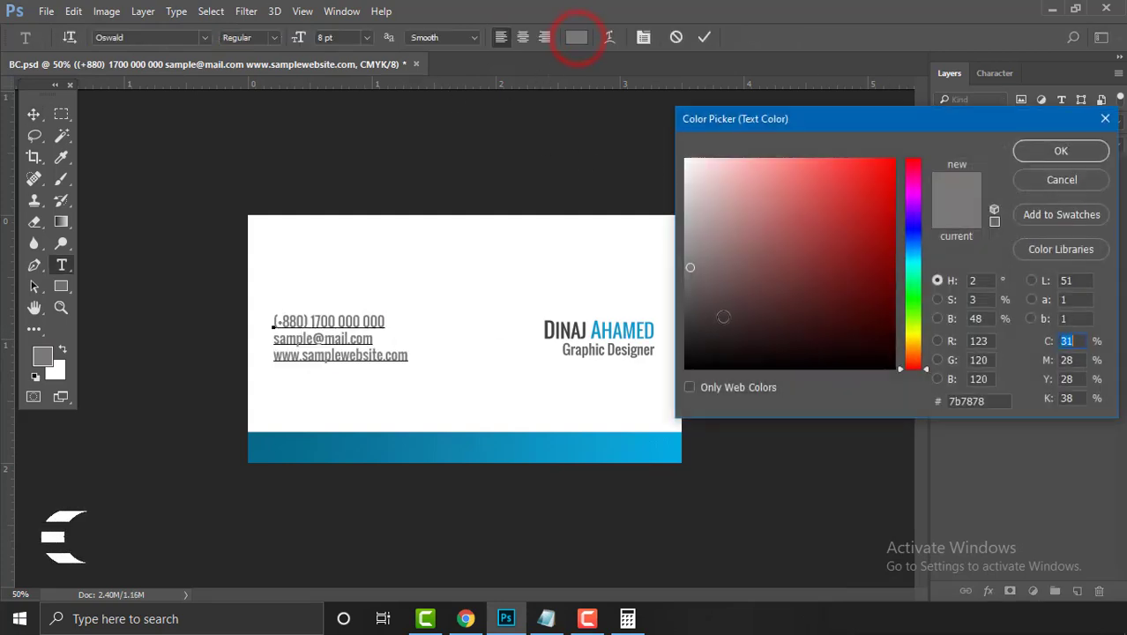
left_click_drag(692, 267, 664, 299)
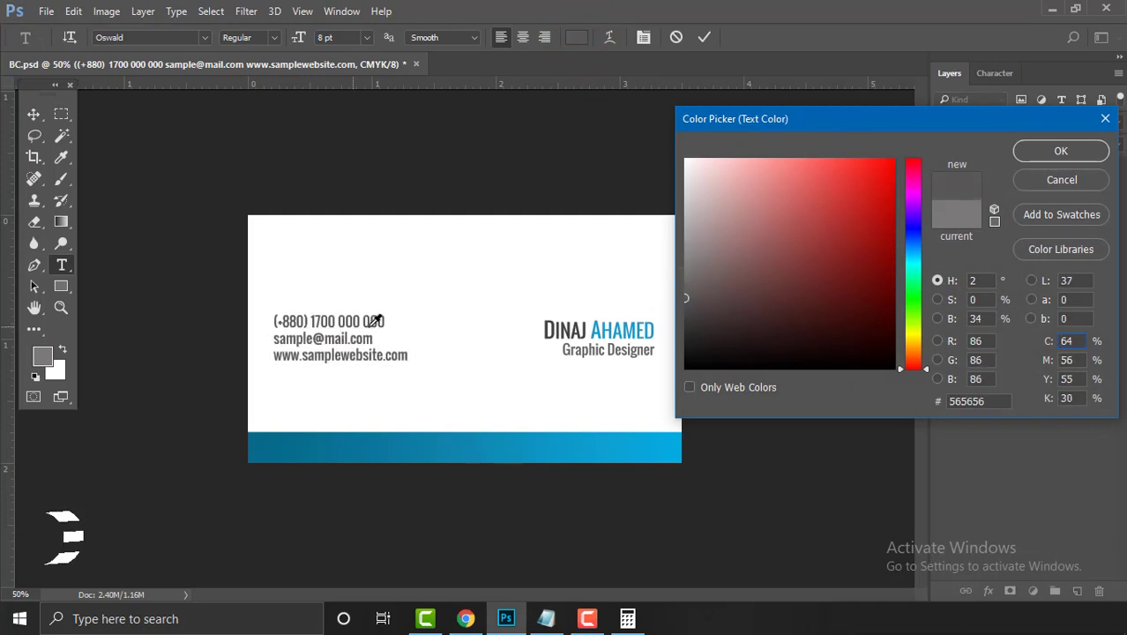
left_click(1059, 151)
key("ctrl+Return")
Set the contact lines to Oswald Light at 8 pt, commit the edit and deselect the layer
double_click(970, 170)
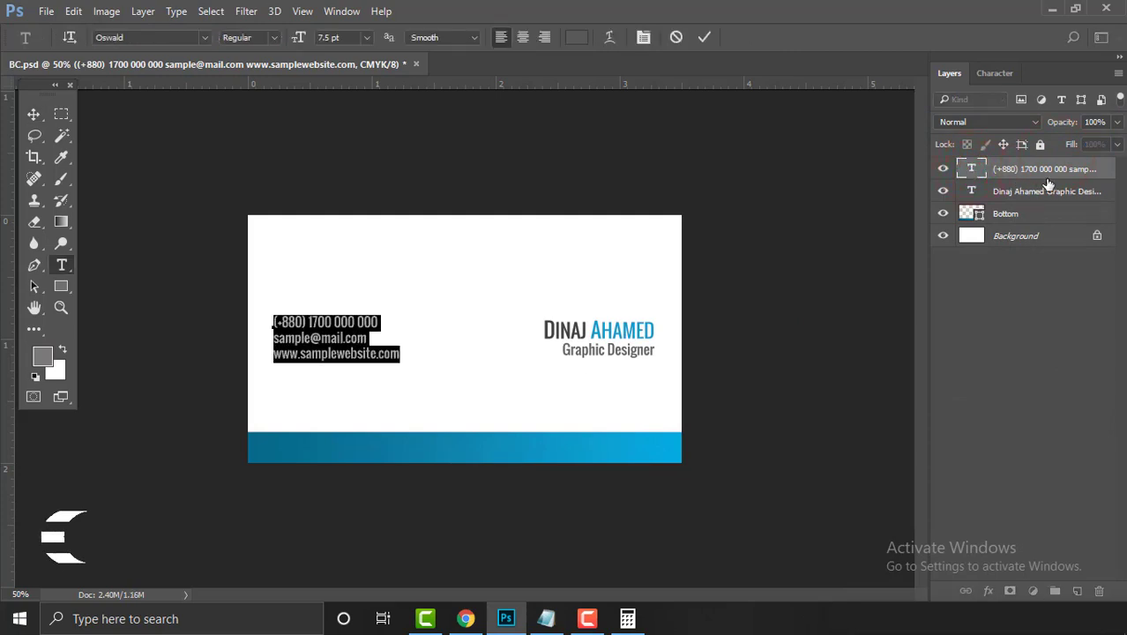
left_click(274, 37)
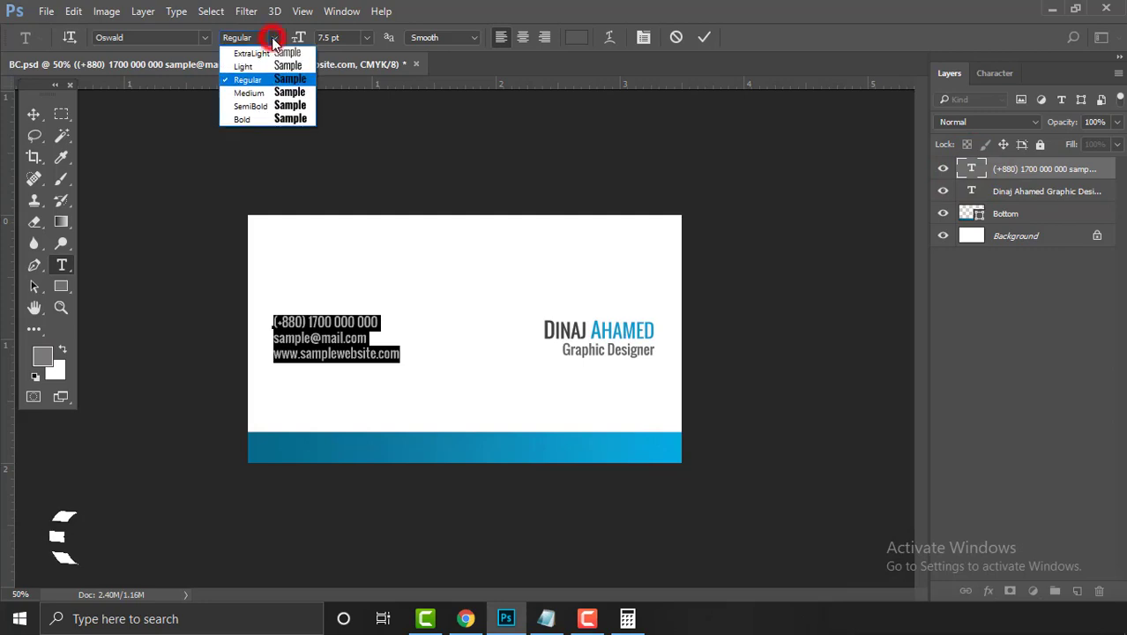
left_click(275, 67)
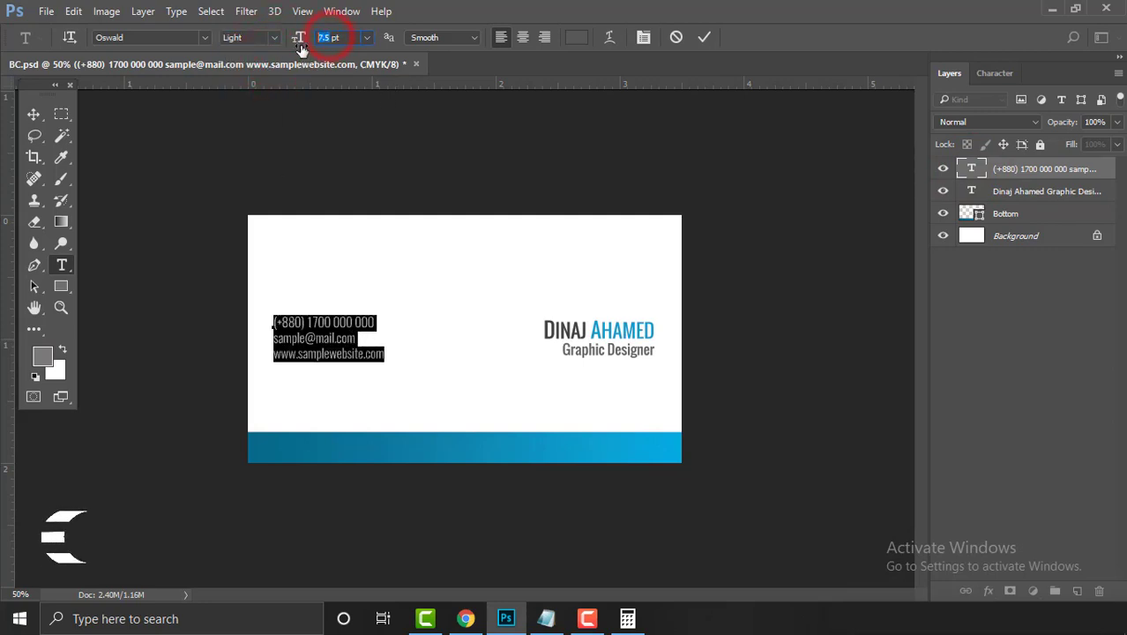
type("8")
key("Return")
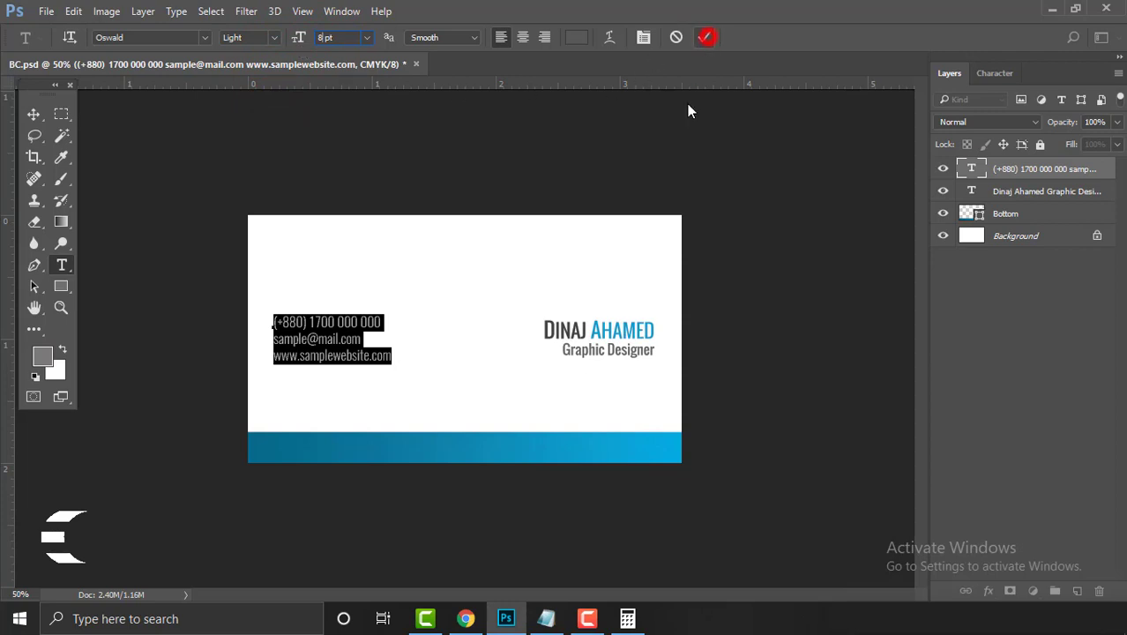
left_click(706, 37)
key("v")
left_click(779, 239)
Try darker shades for the contact lines' text and set their color to 282828
left_click(355, 324)
left_click_drag(908, 245, 908, 244)
double_click(972, 168)
left_click(573, 35)
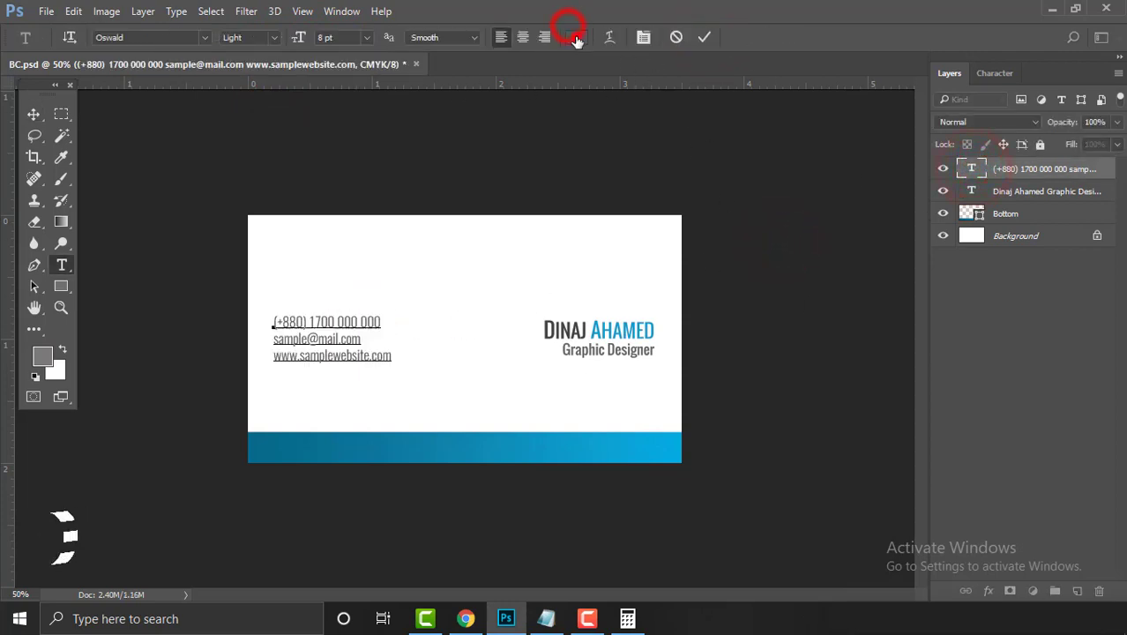
left_click(686, 308)
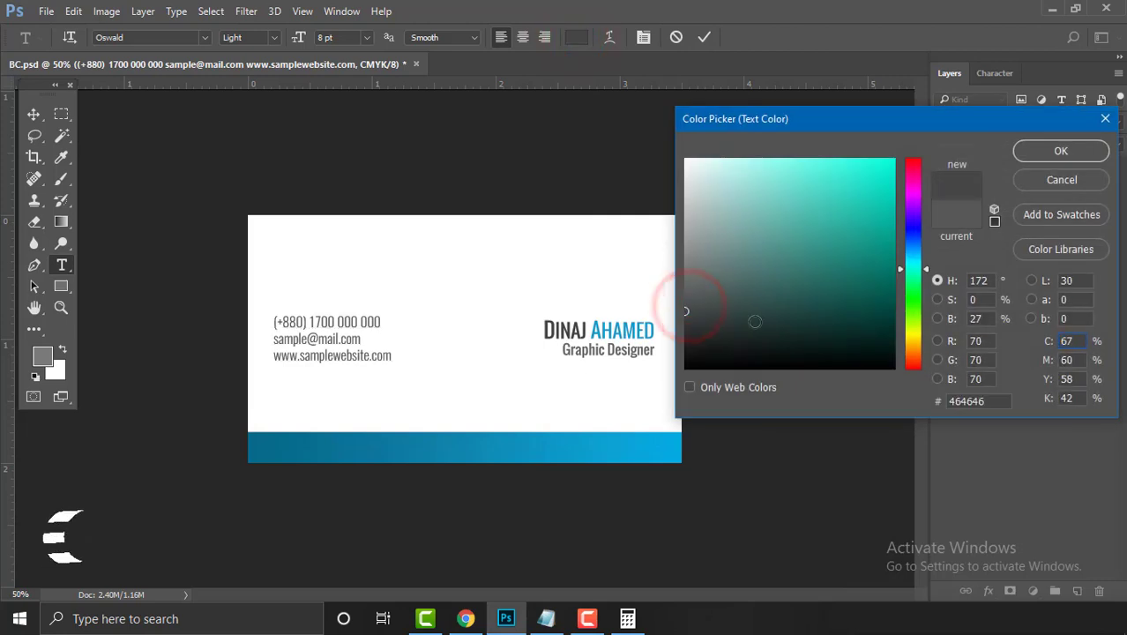
double_click(970, 402)
type("1c1c1c")
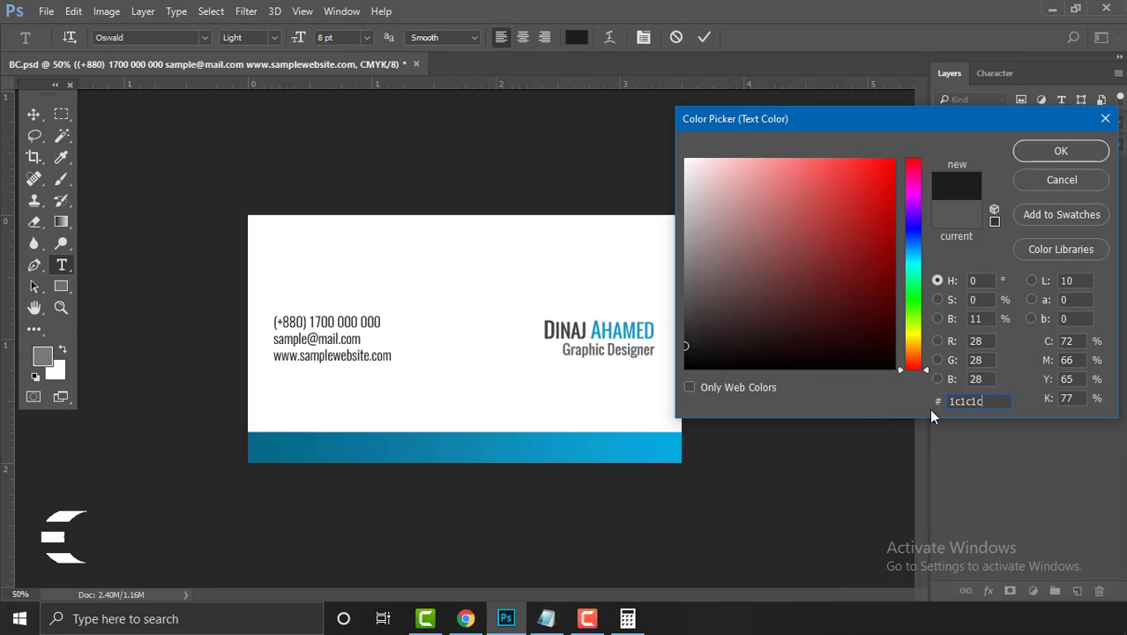
left_click(683, 338)
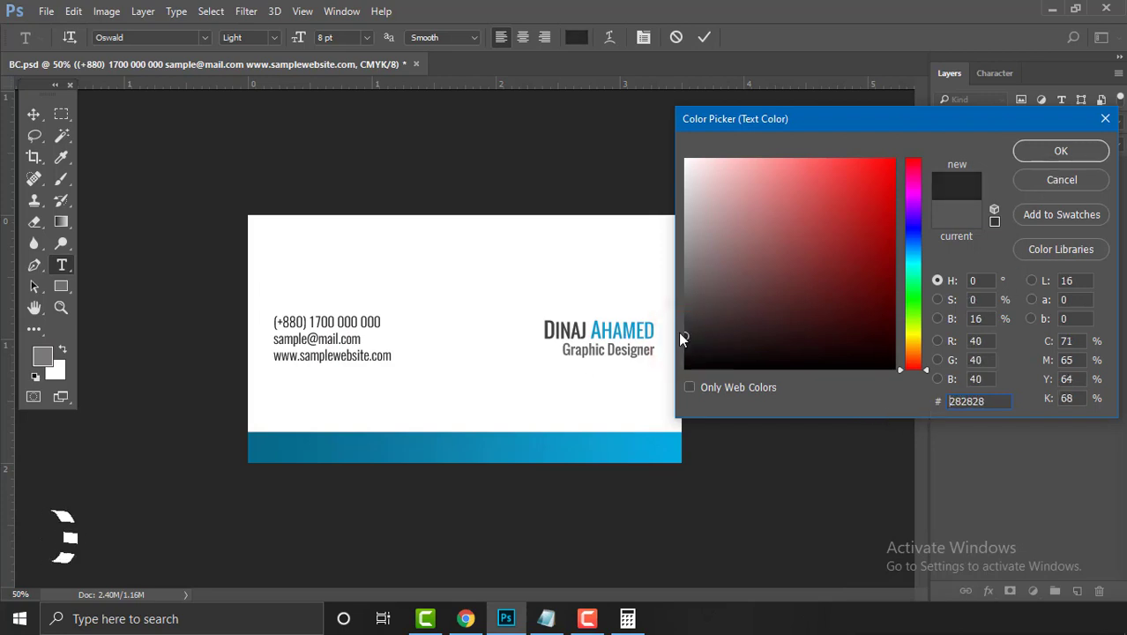
left_click(1025, 156)
key("v")
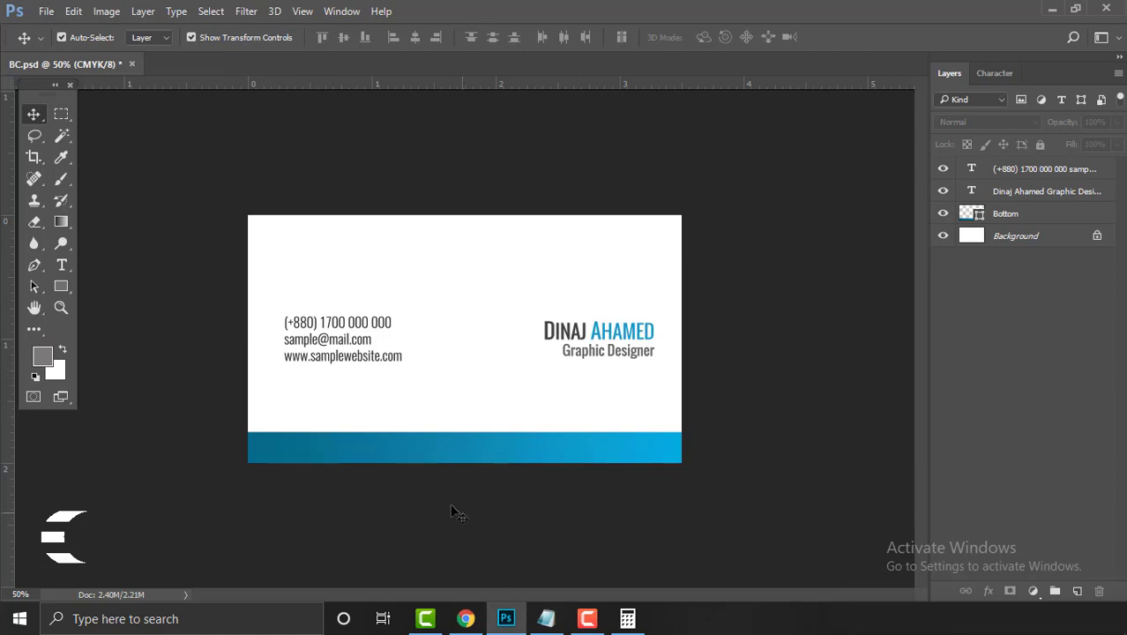
Switch to Chrome, search Google for "flaticon" in a new tab and open the Flaticon website
left_click(465, 617)
left_click(223, 15)
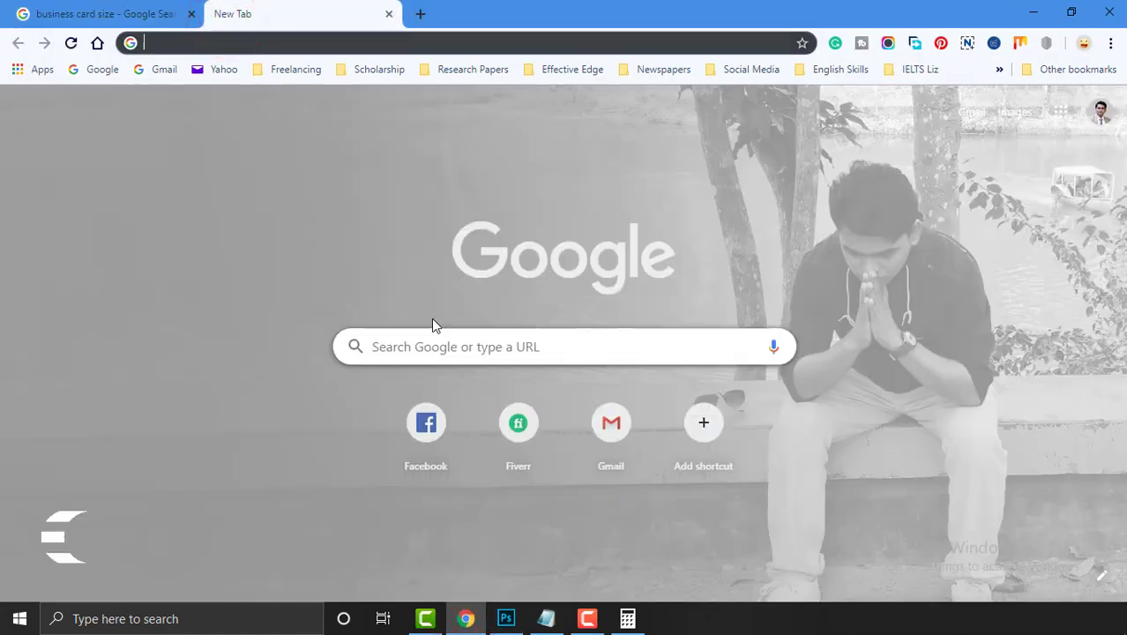
left_click(453, 347)
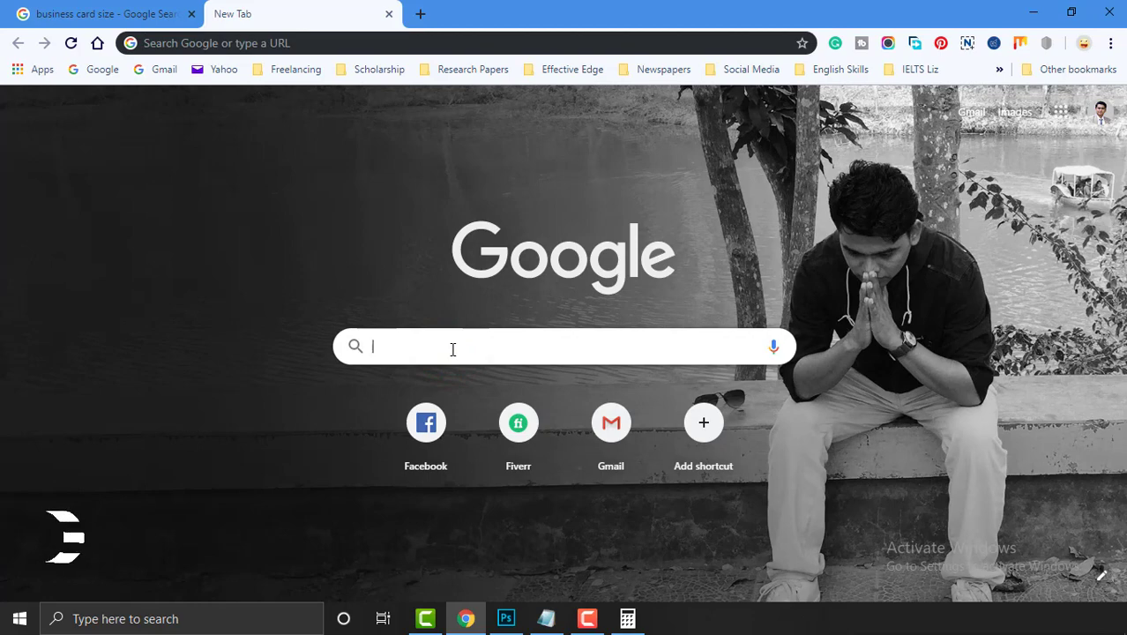
type("flaticon")
key("Return")
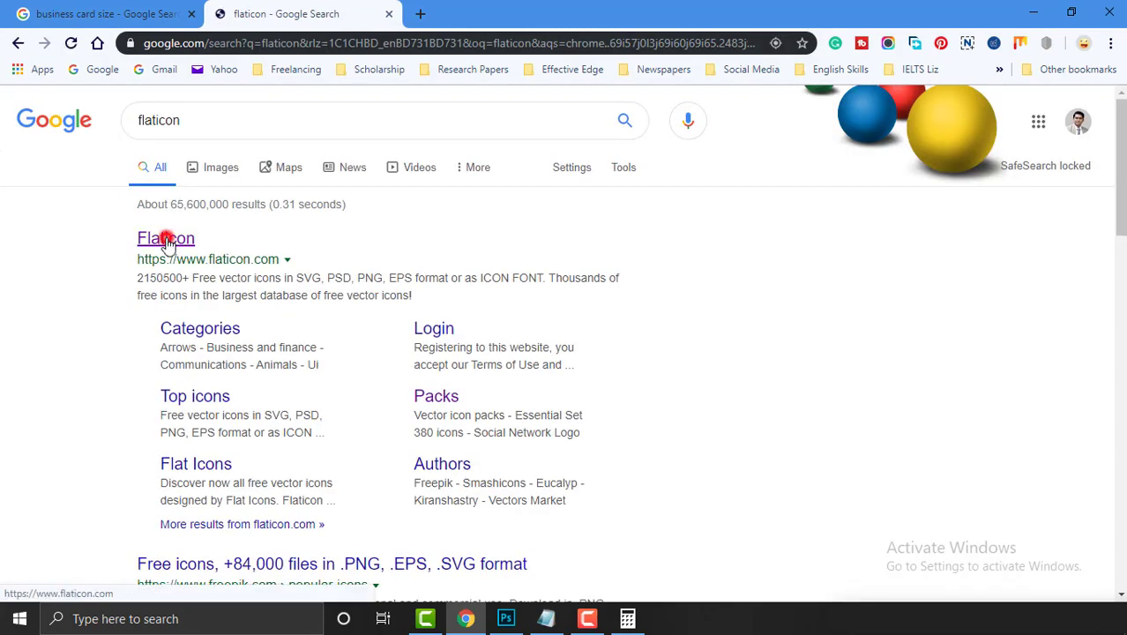
left_click(168, 237)
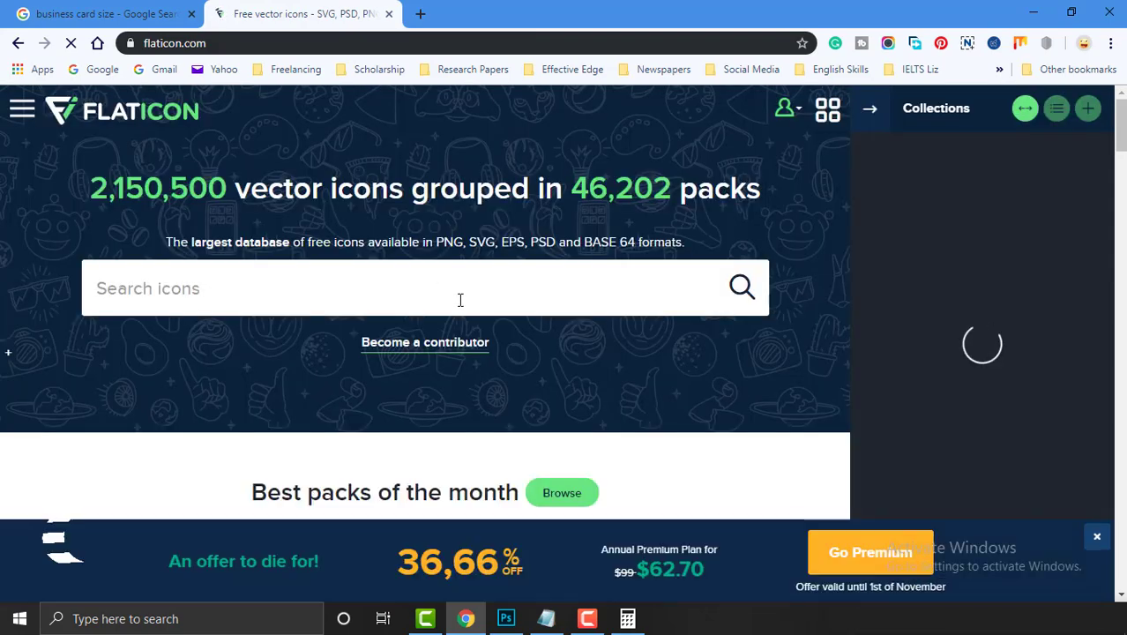
Collapse the collections sidebar and search Flaticon for "phone" icons
left_click(459, 299)
left_click(877, 113)
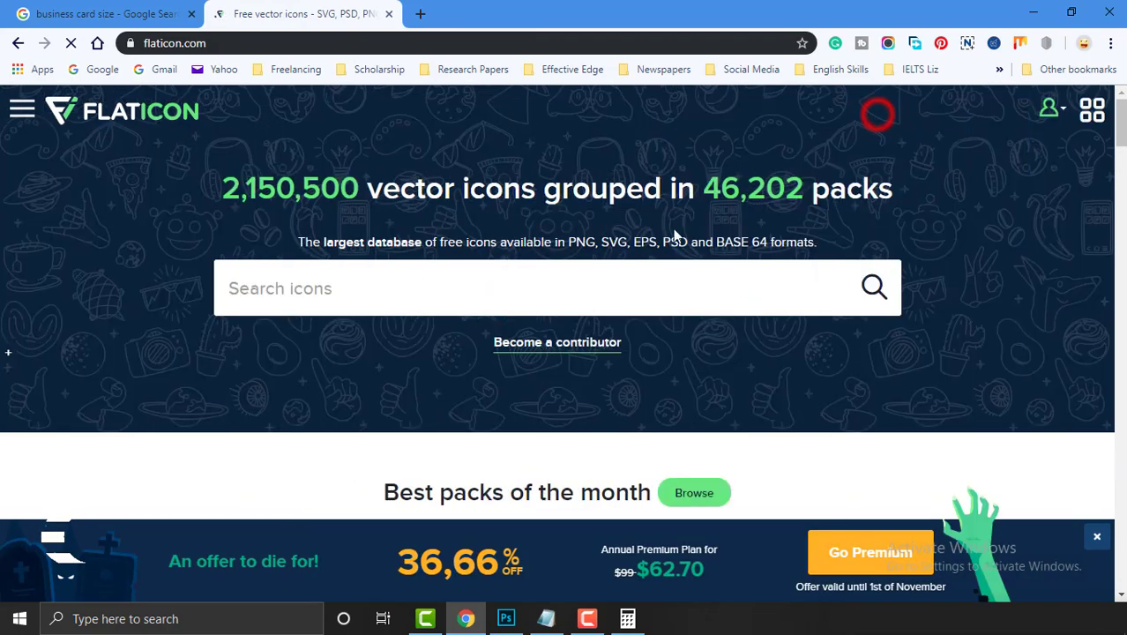
left_click(460, 295)
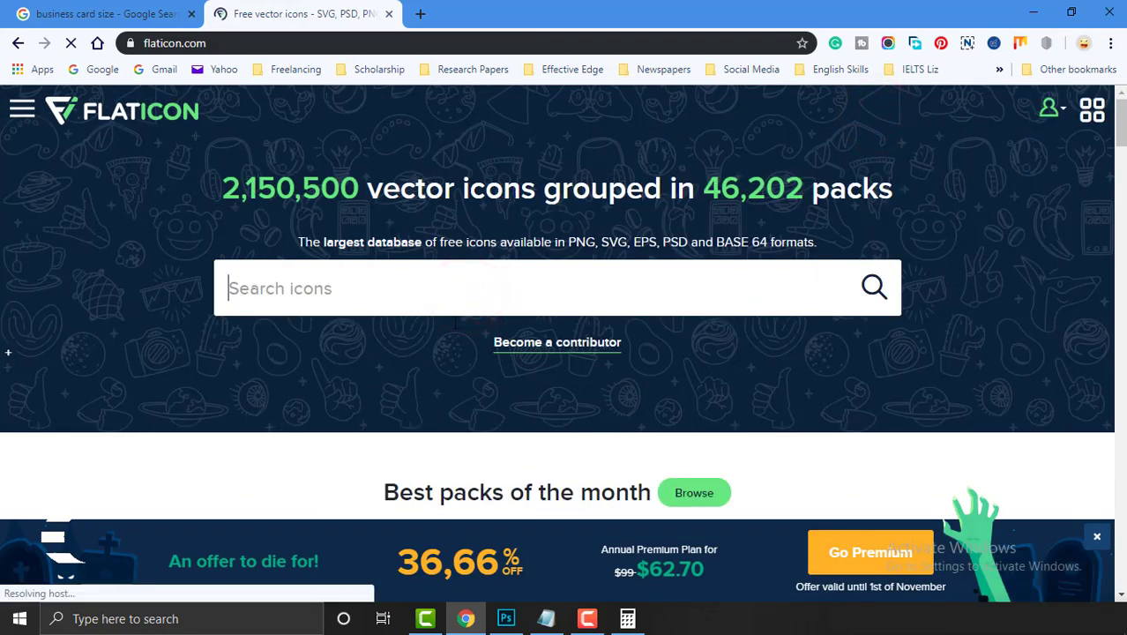
type("phon")
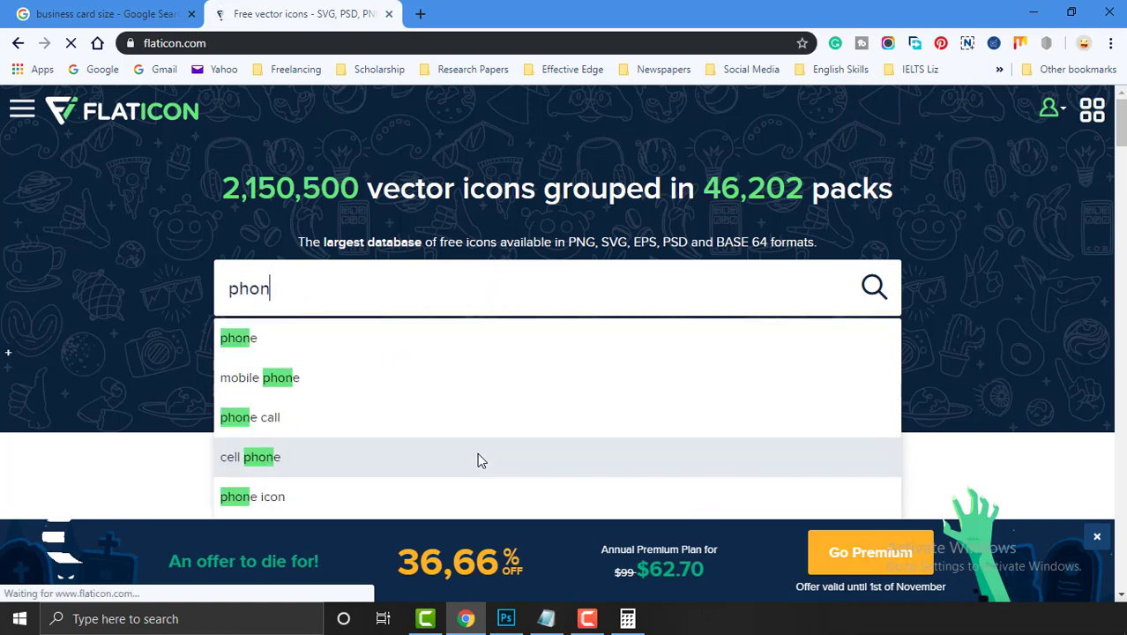
type("e")
key("Return")
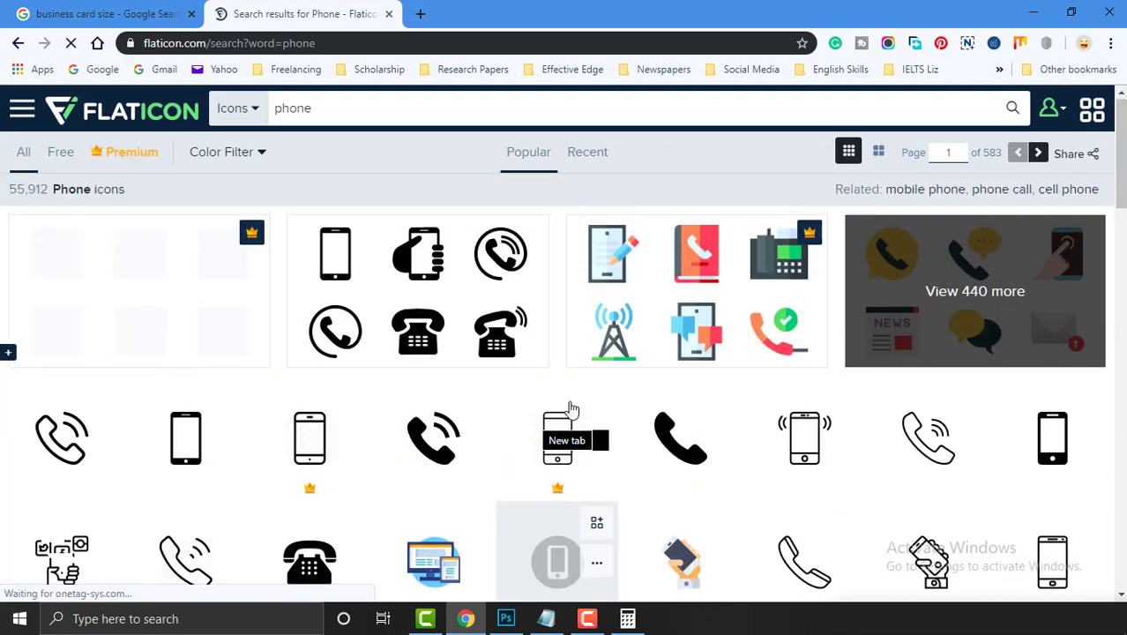
Dismiss the promotional banner, add the solid black handset icon with signal waves to the collection, and try to create another collection
scroll(452, 460, "down", 1)
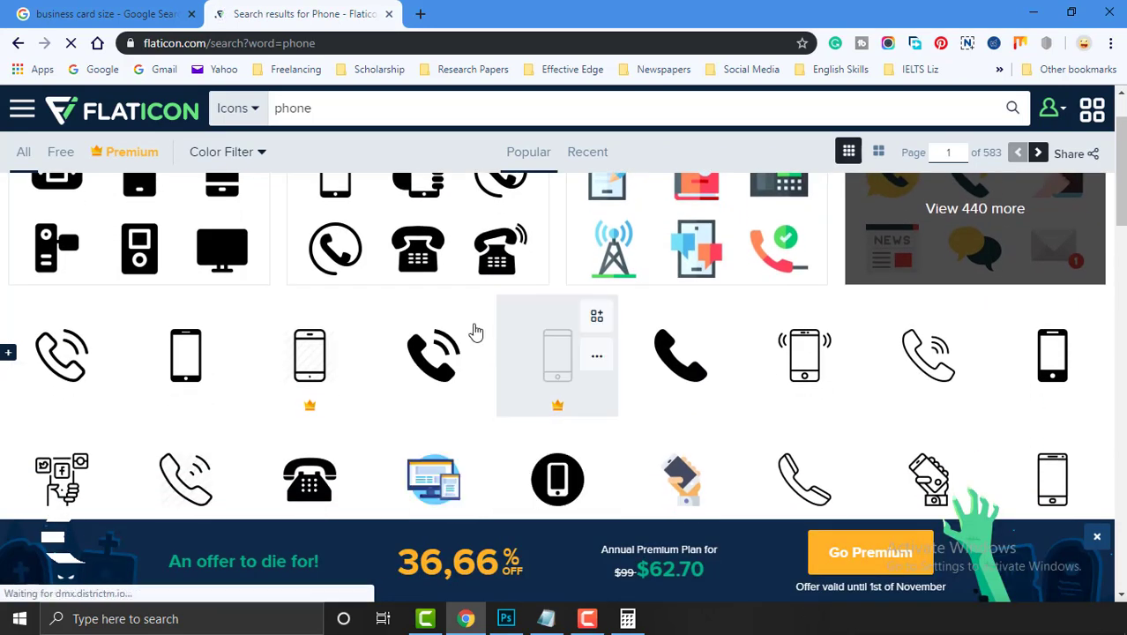
left_click(1099, 540)
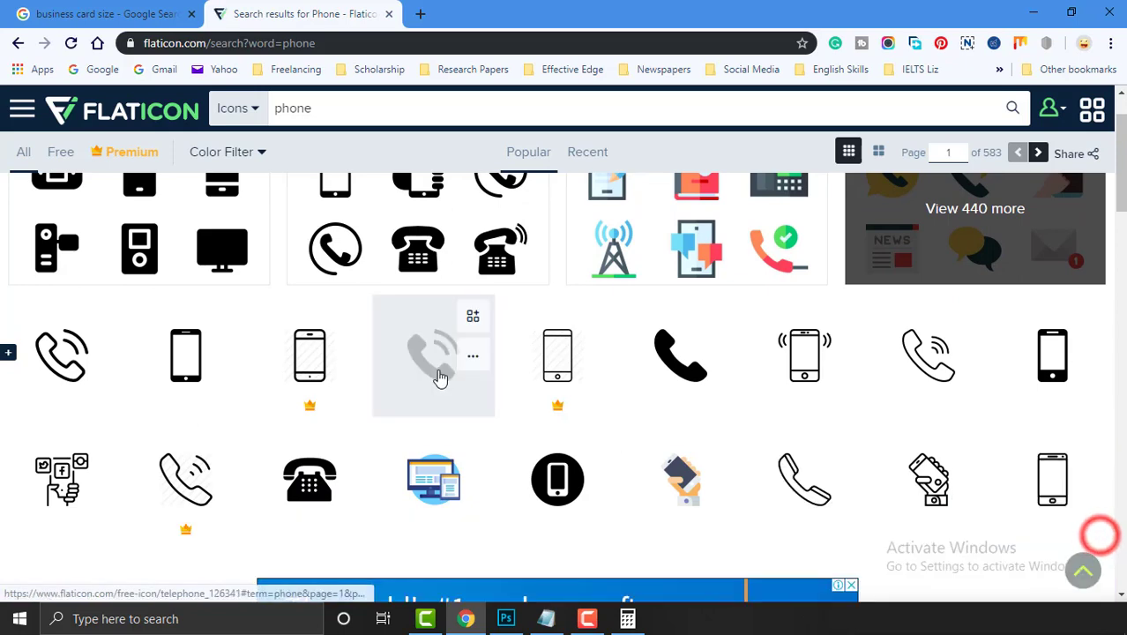
left_click(473, 320)
left_click(1096, 120)
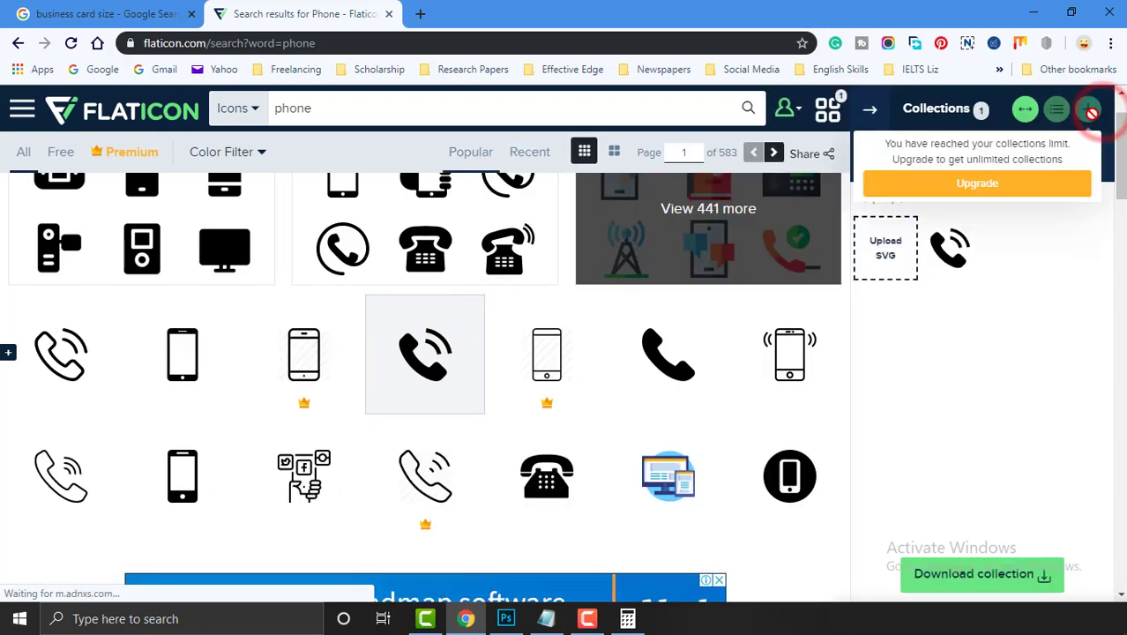
Search Flaticon for "mail" icons and look through the results for a suitable envelope
left_click(315, 104)
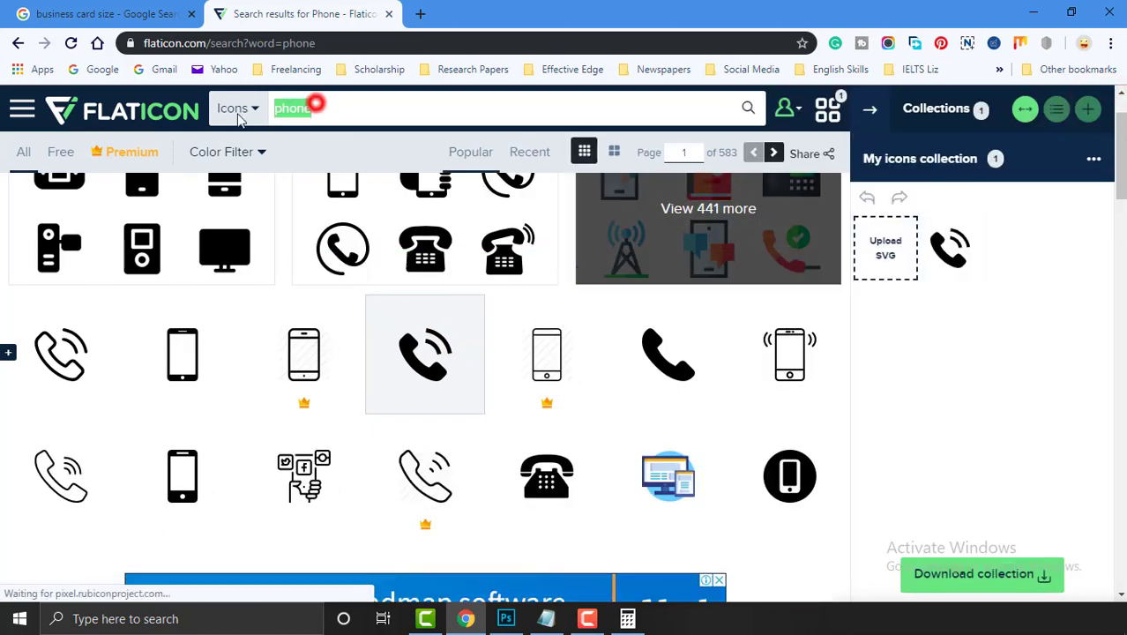
type("mail")
key("Return")
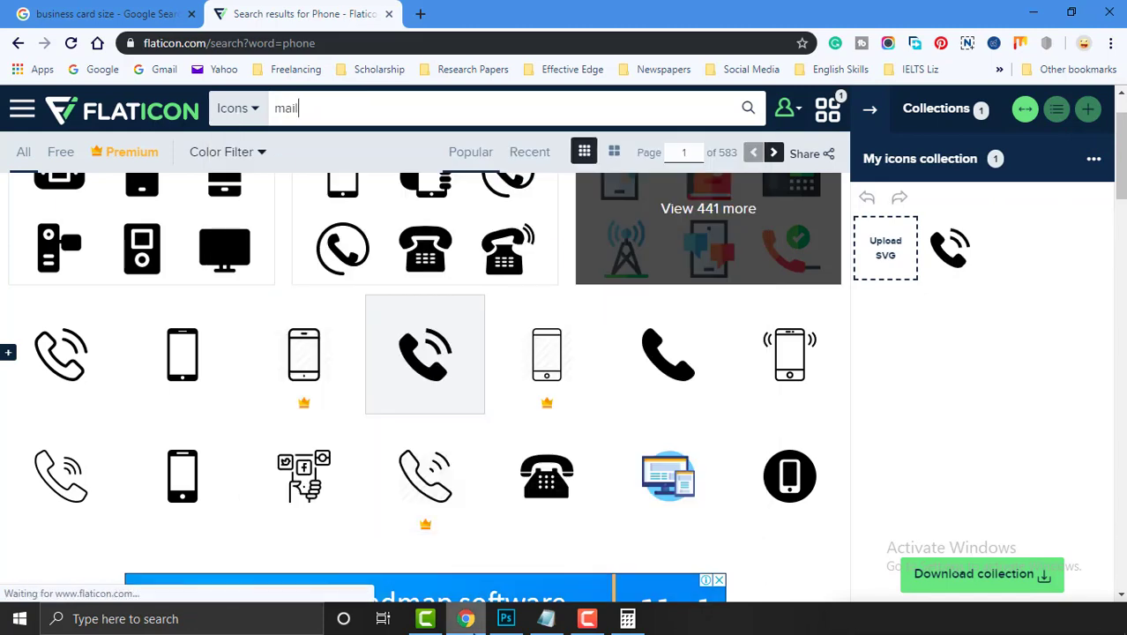
left_click(505, 621)
left_click(505, 618)
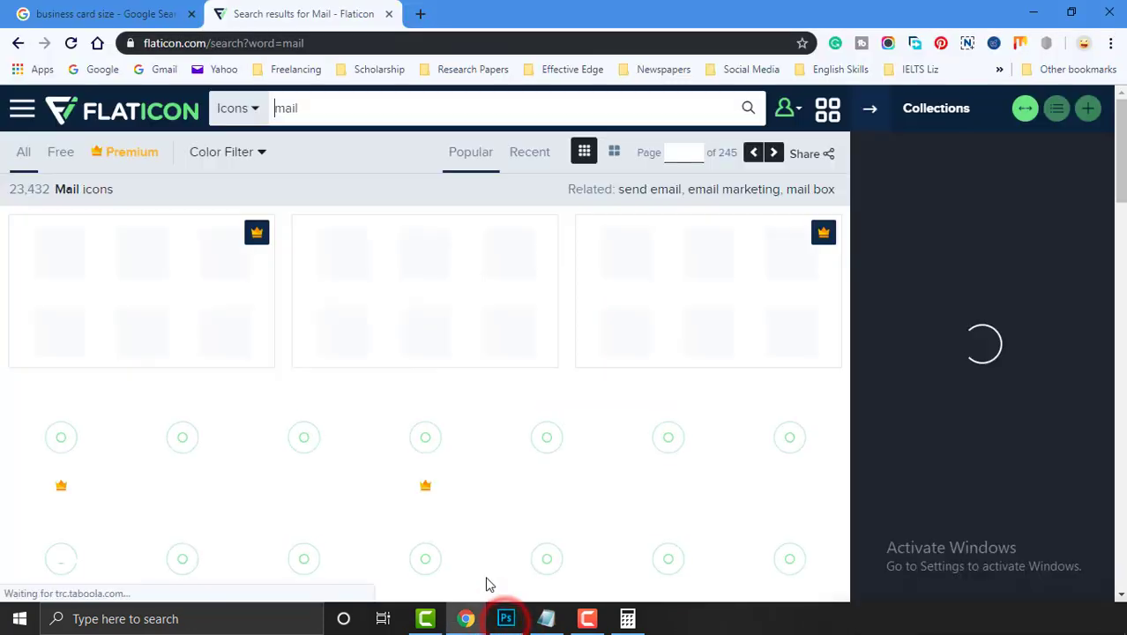
scroll(568, 445, "down", 1)
scroll(555, 458, "down", 1)
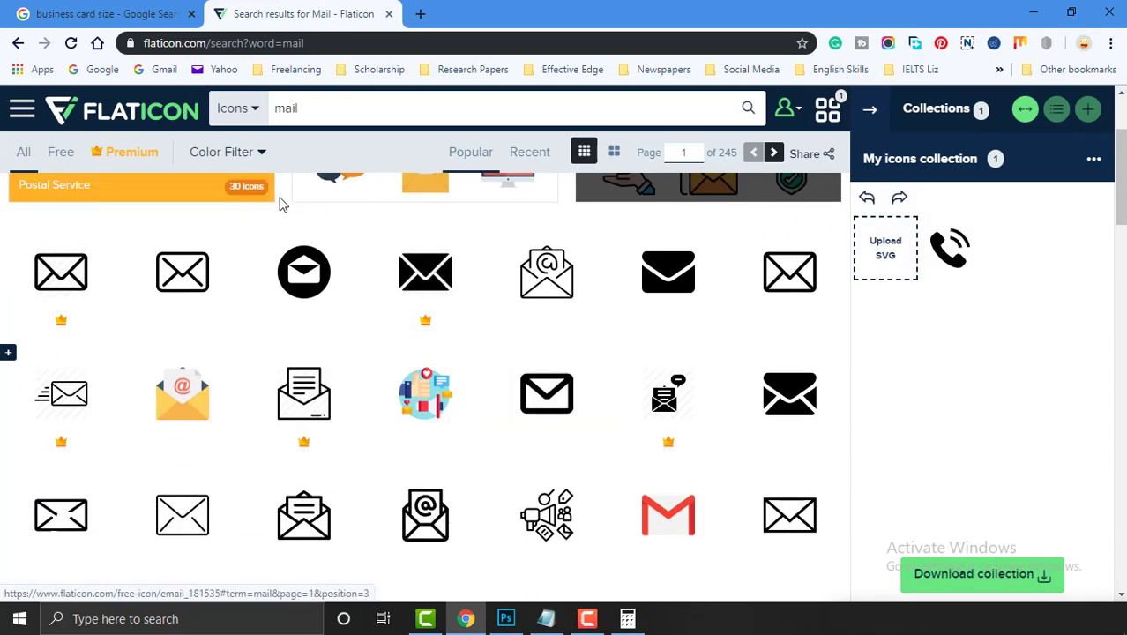
scroll(136, 229, "up", 2)
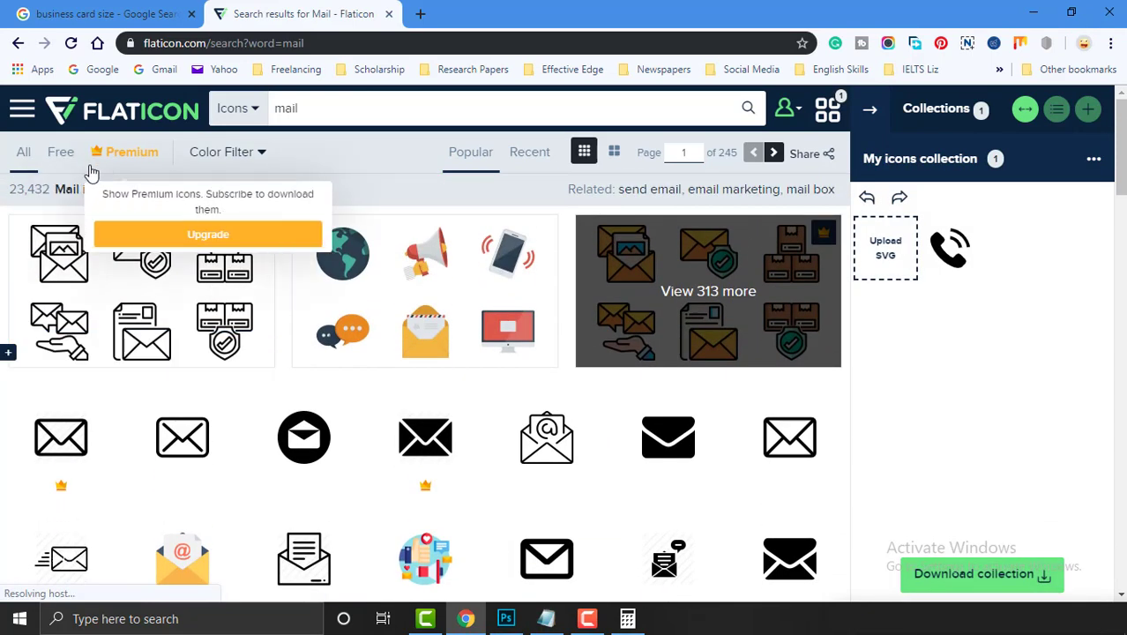
Filter the mail results to free icons and add the solid black envelope icon to the collection
left_click(64, 155)
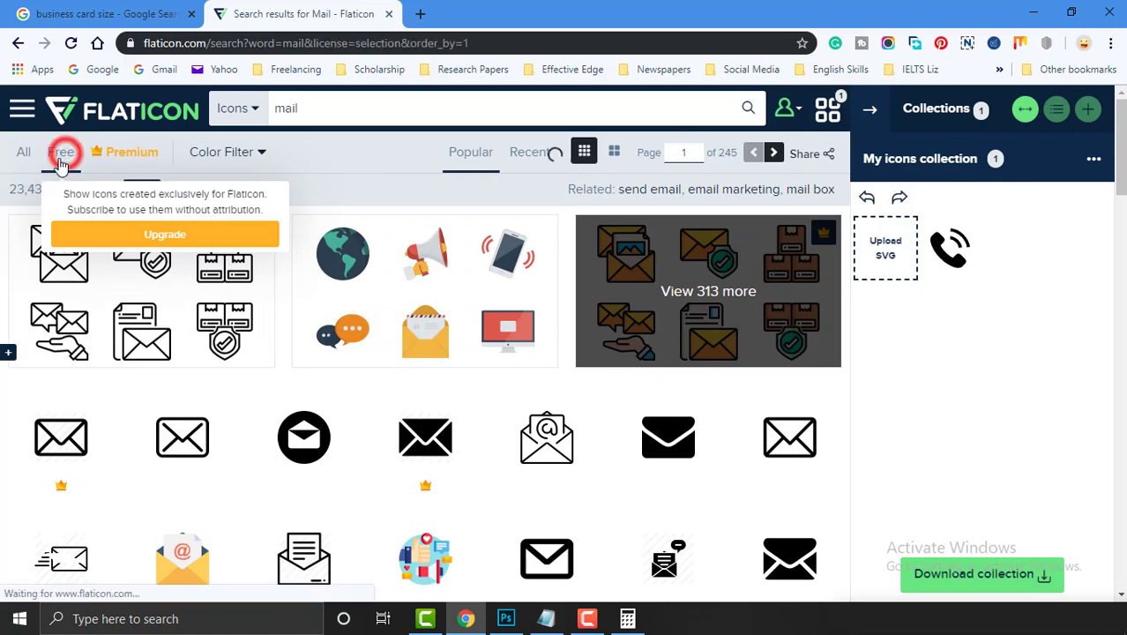
scroll(529, 418, "down", 2)
scroll(459, 375, "down", 2)
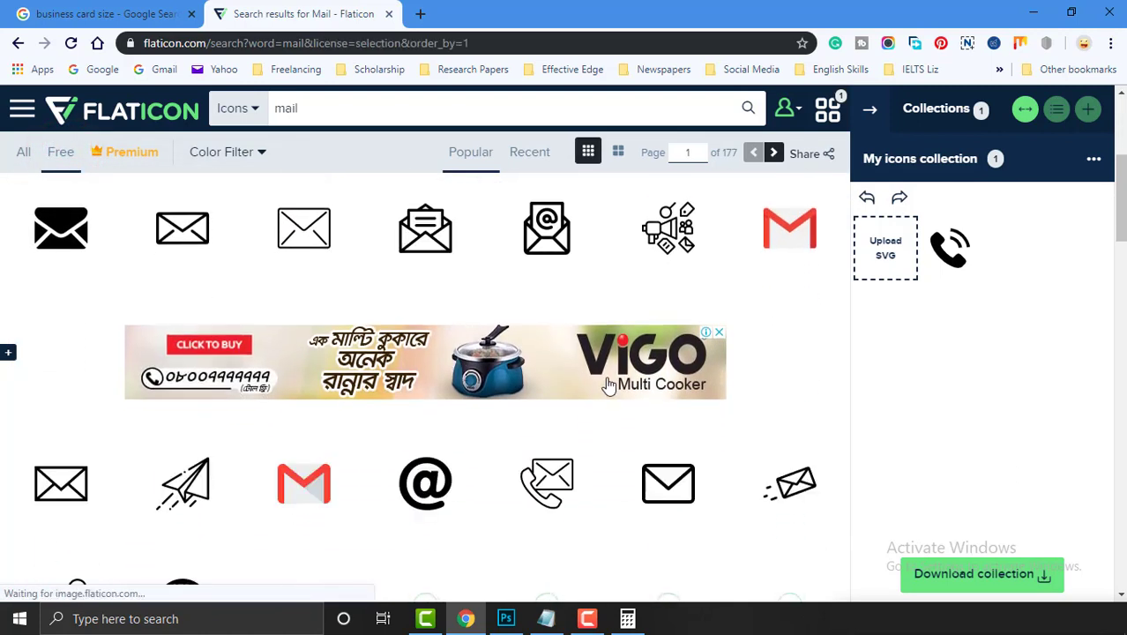
left_click(99, 191)
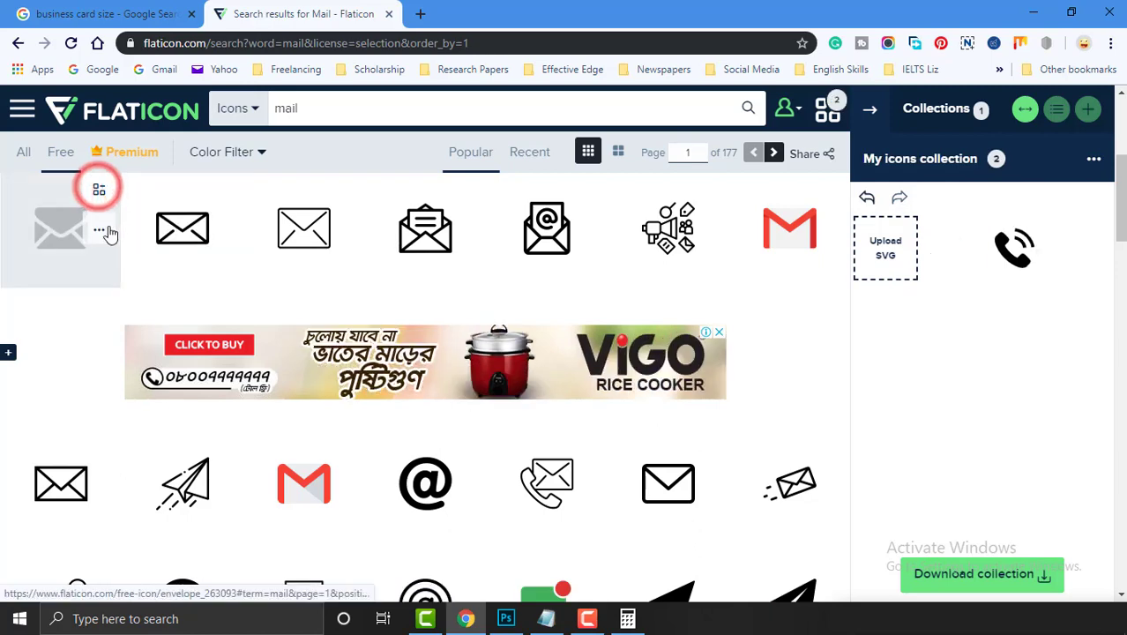
Search Flaticon for "web" icons and add the solid black globe icon to the collection
scroll(373, 209, "up", 3)
double_click(282, 110)
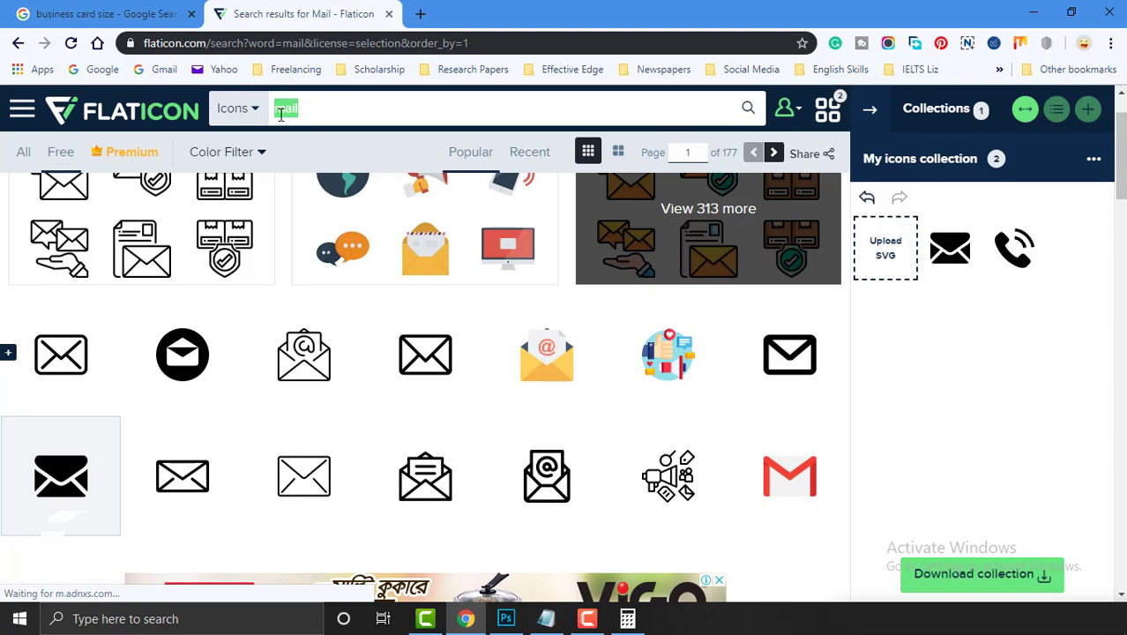
type("web")
key("Return")
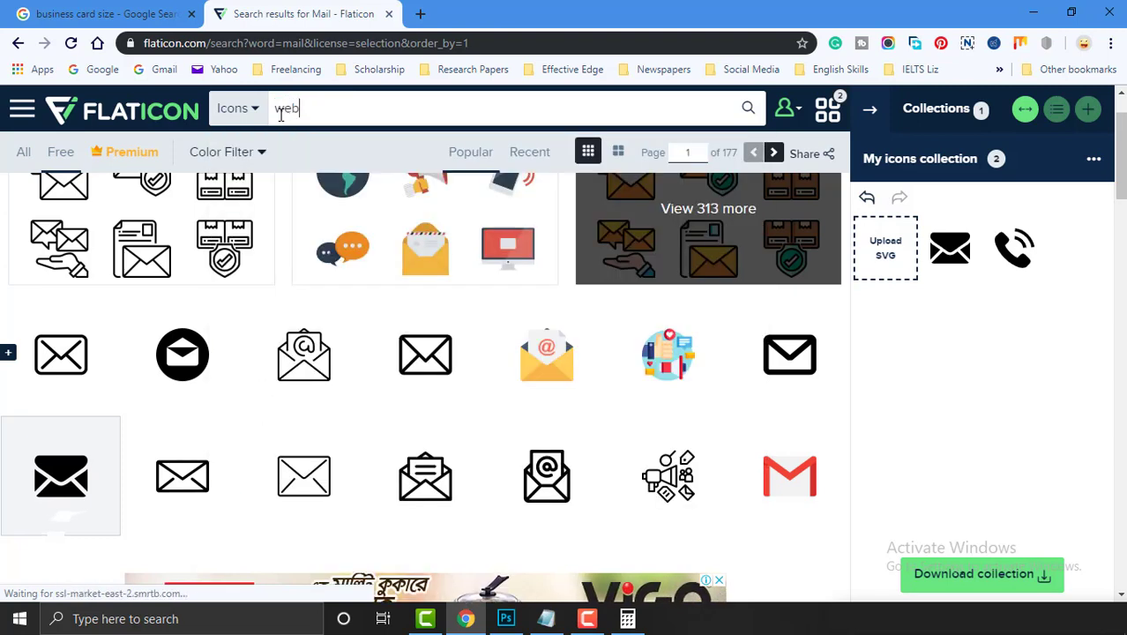
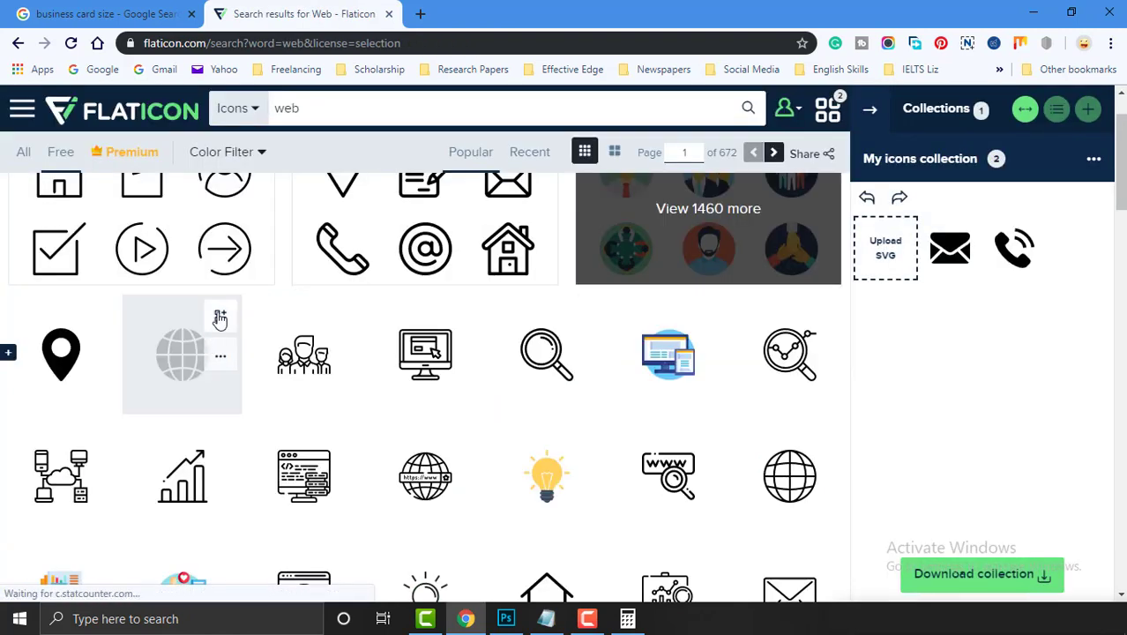
left_click(221, 316)
Search Flaticon for "location" icons and add the solid black map pin in the second row of single icons to the collection
left_click(305, 108)
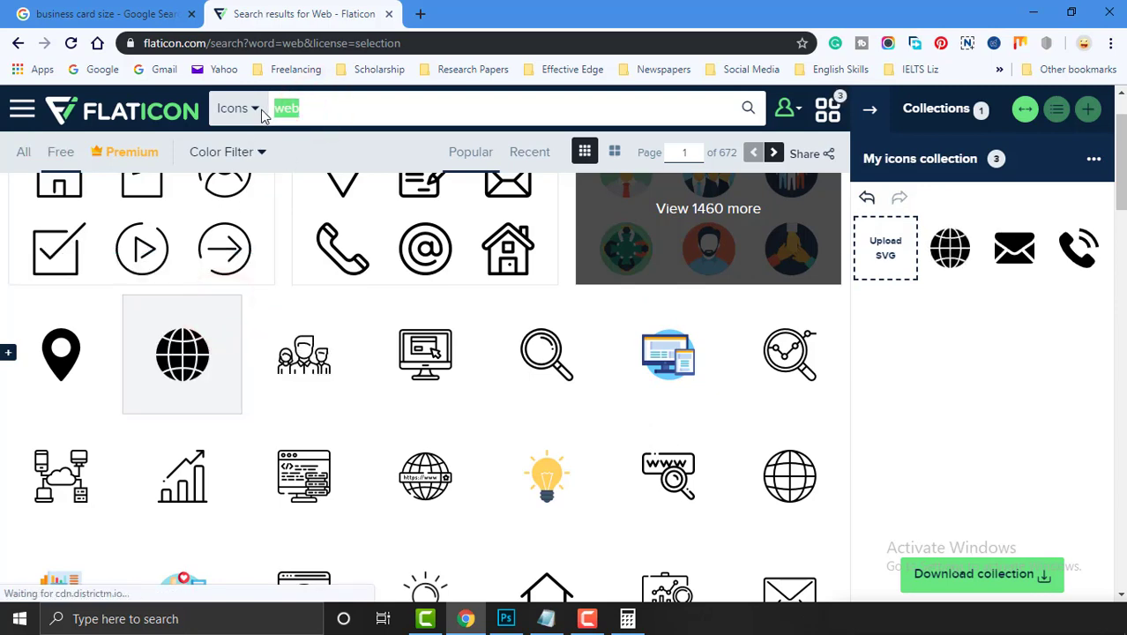
type("location")
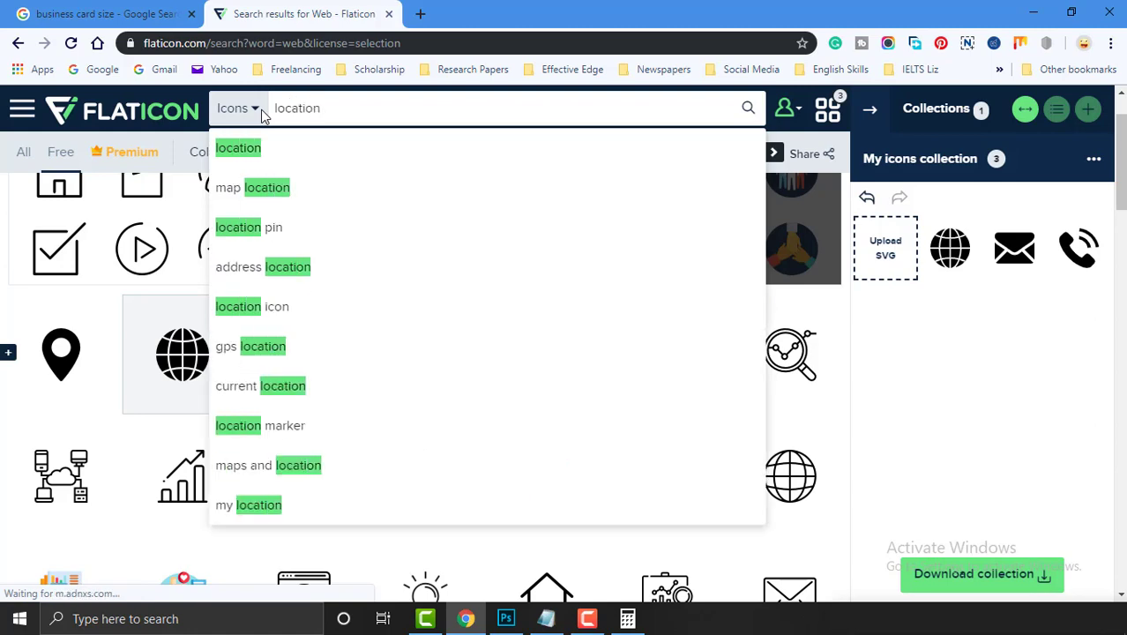
key("Escape")
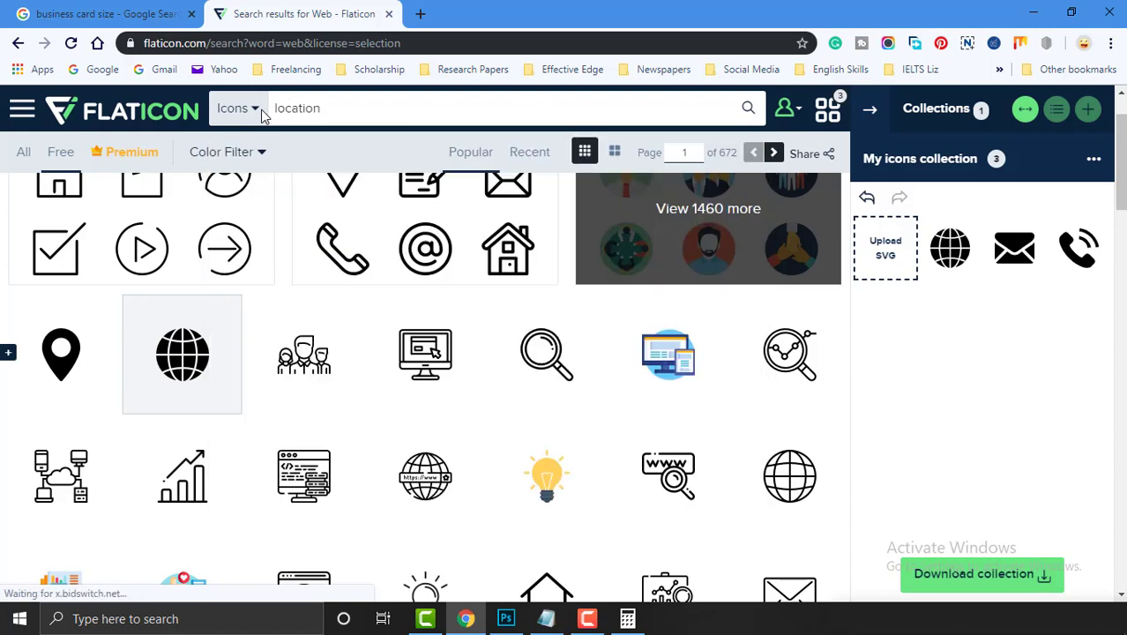
key("Return")
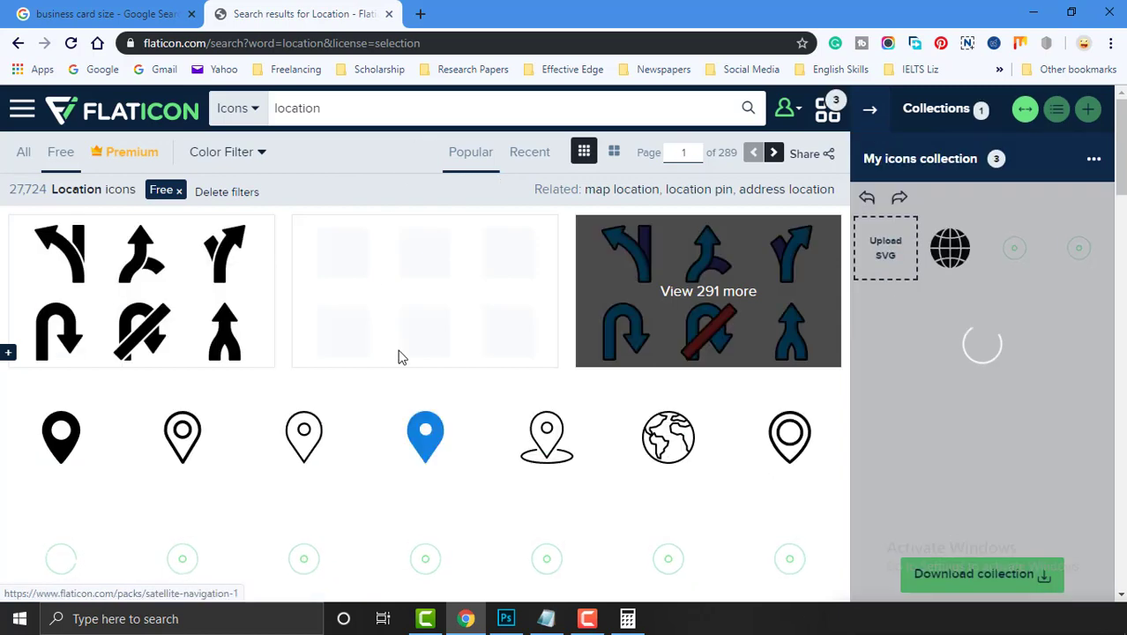
scroll(123, 470, "down", 1)
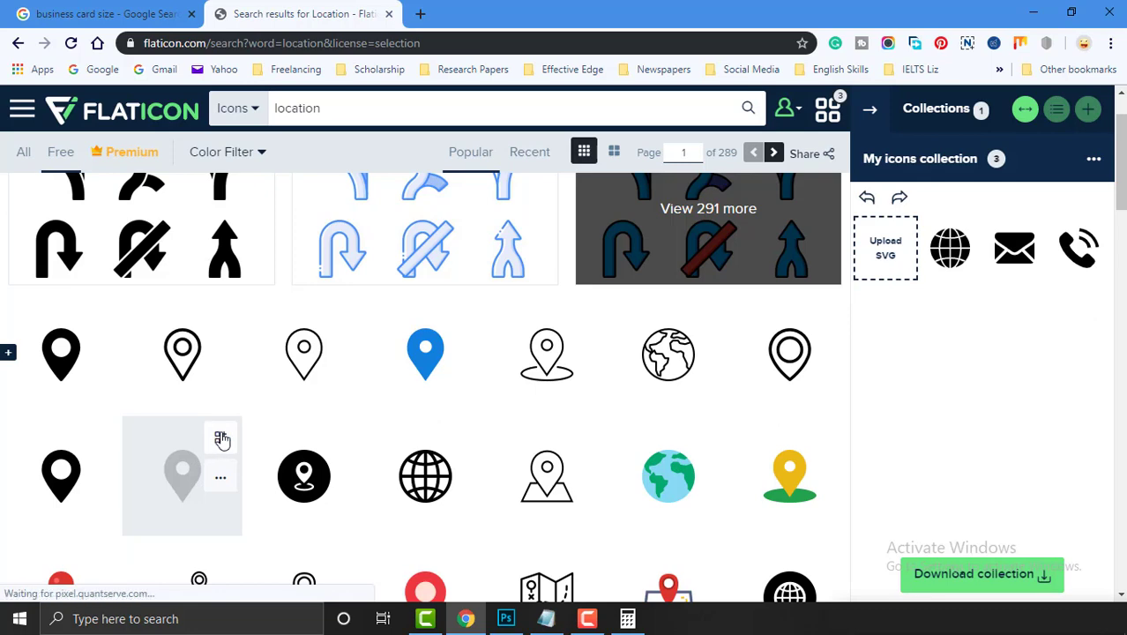
left_click(221, 432)
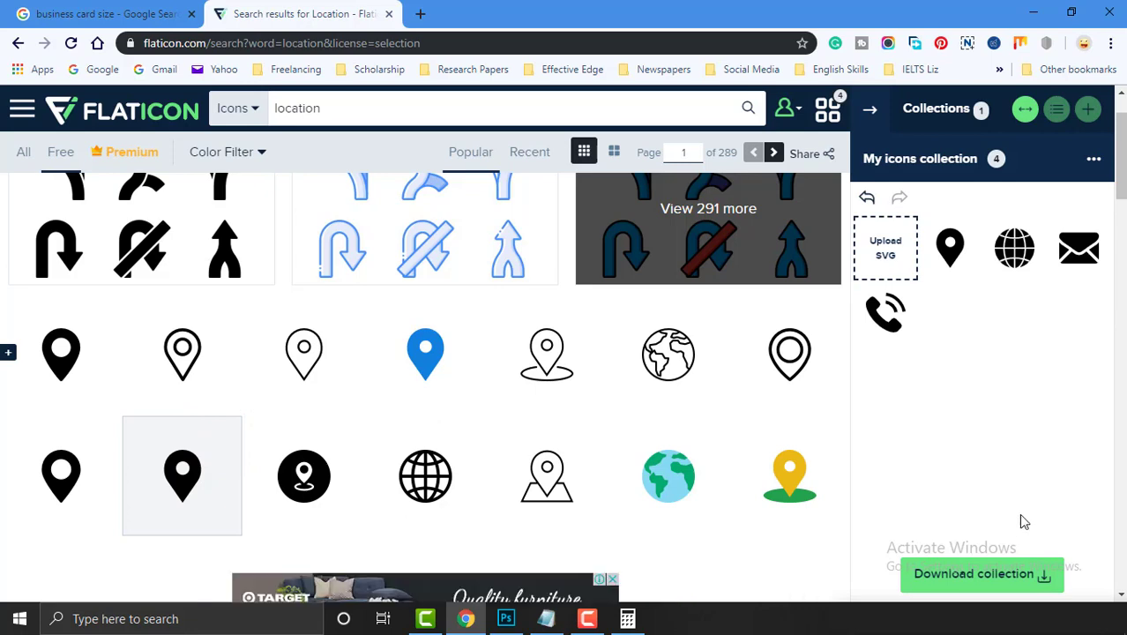
Download the icon collection in all formats with the free license and save my-icons-collection.zip to the Desktop
left_click(983, 569)
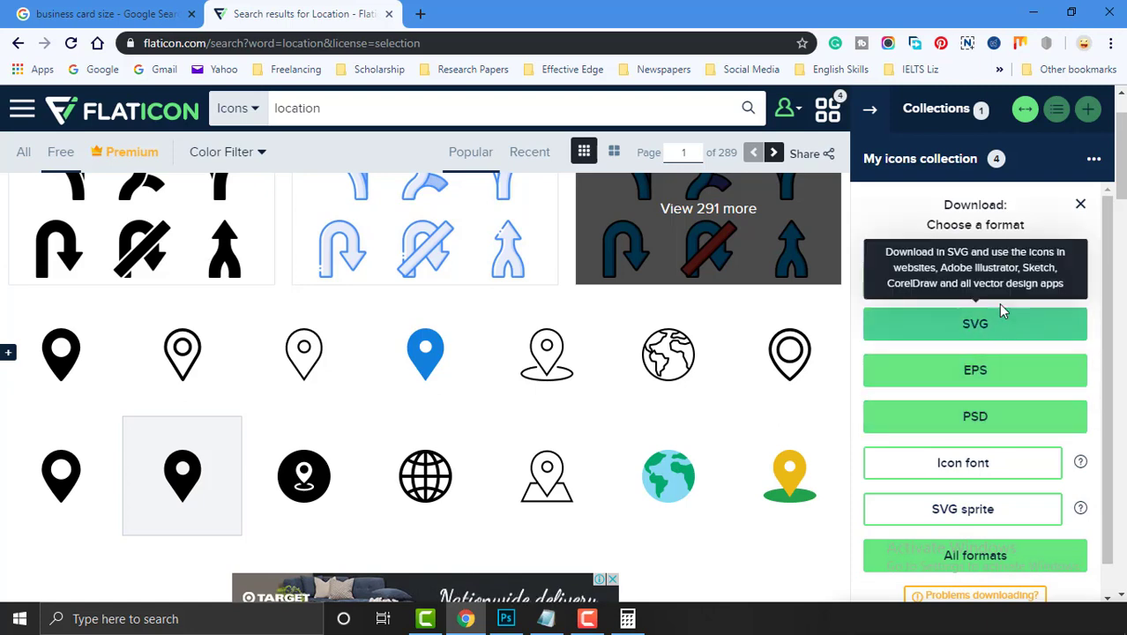
left_click(996, 555)
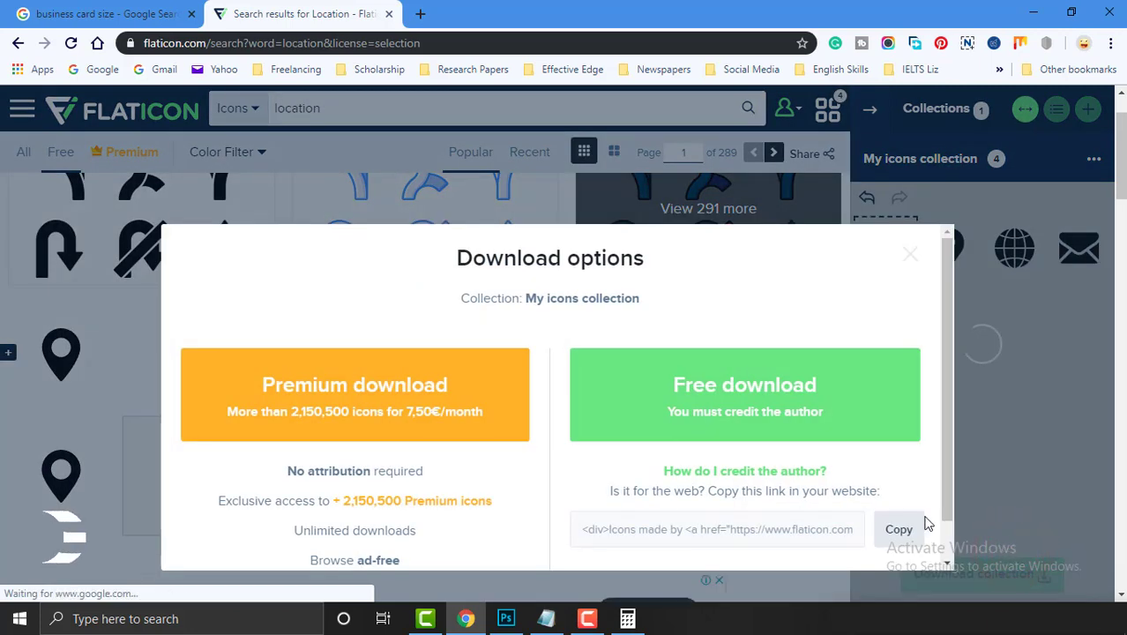
left_click(684, 403)
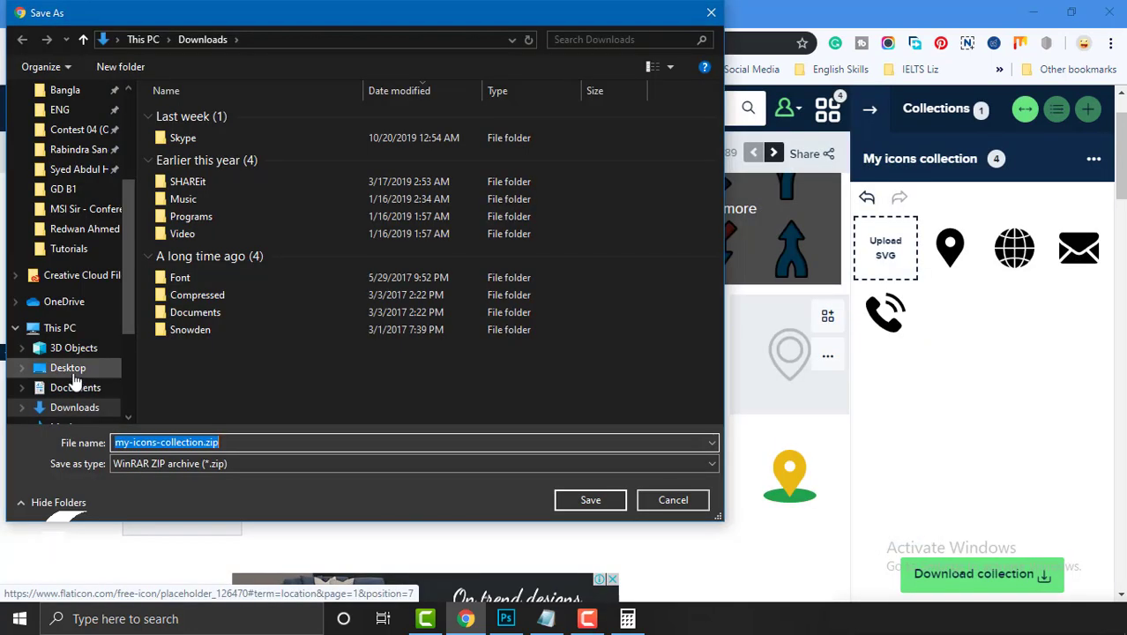
left_click(68, 368)
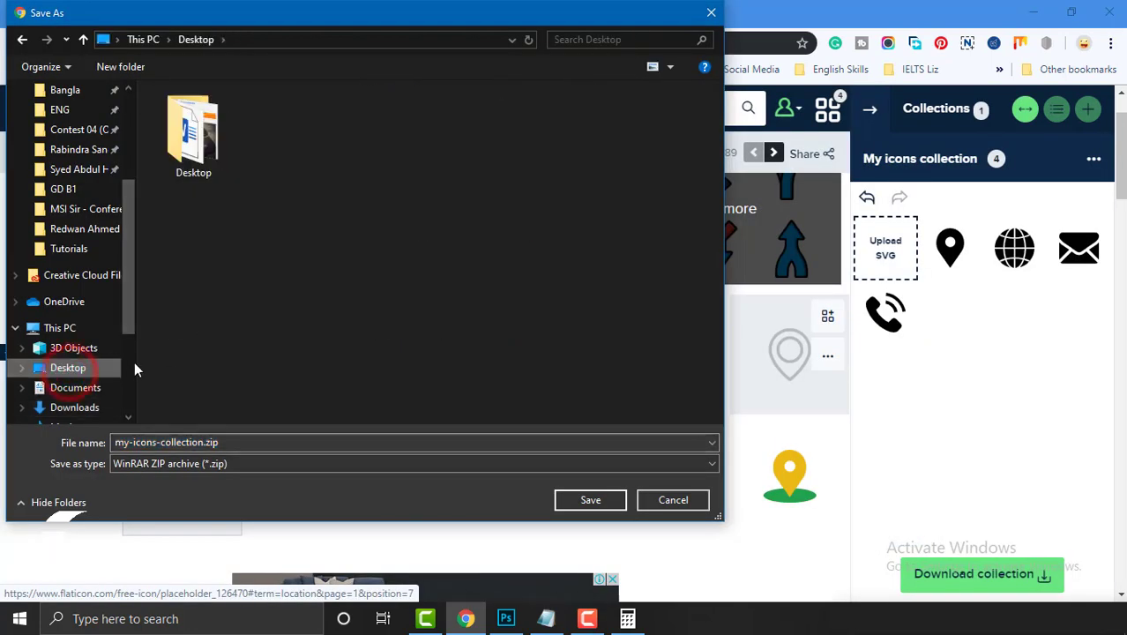
left_click(589, 500)
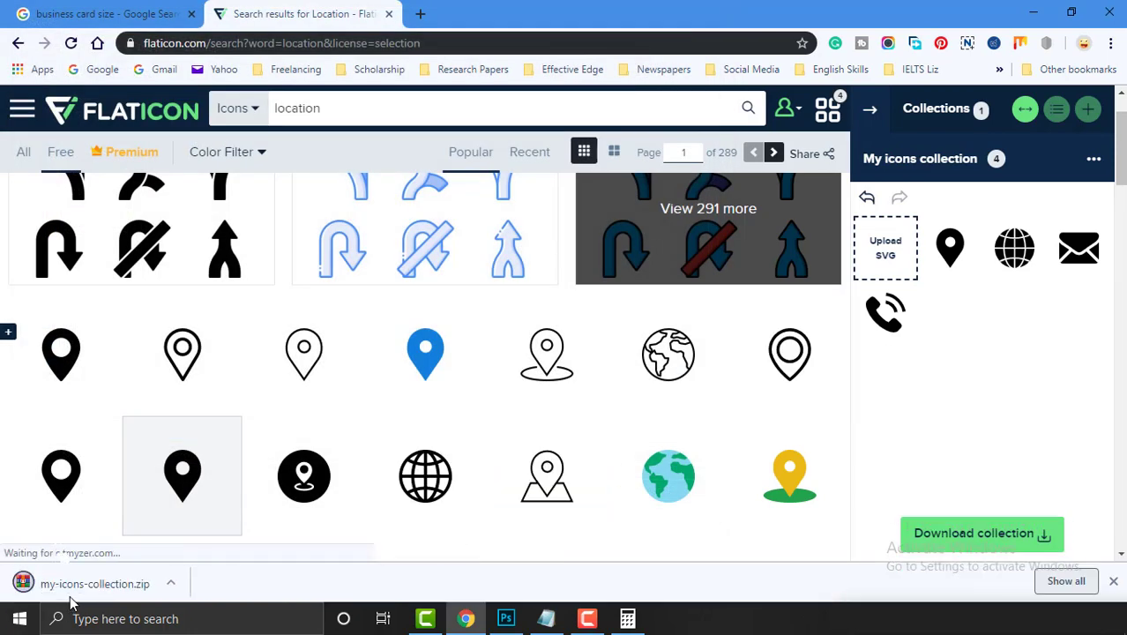
Switch to the desktop and extract my-icons-collection.zip into its own my-icons-collection folder
left_click(1032, 18)
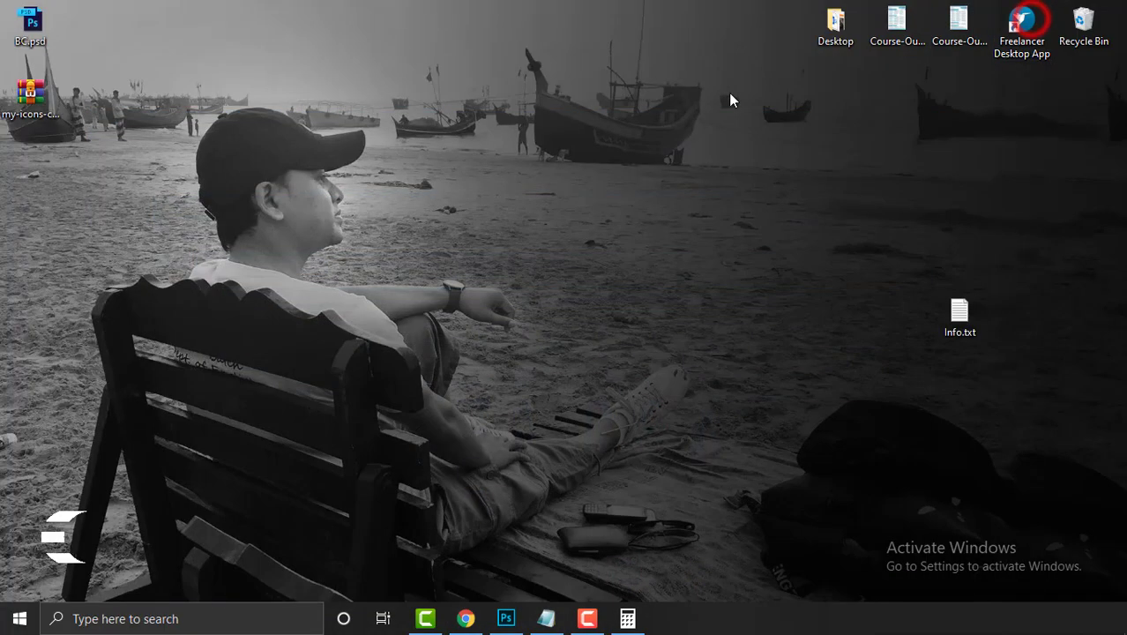
right_click(44, 90)
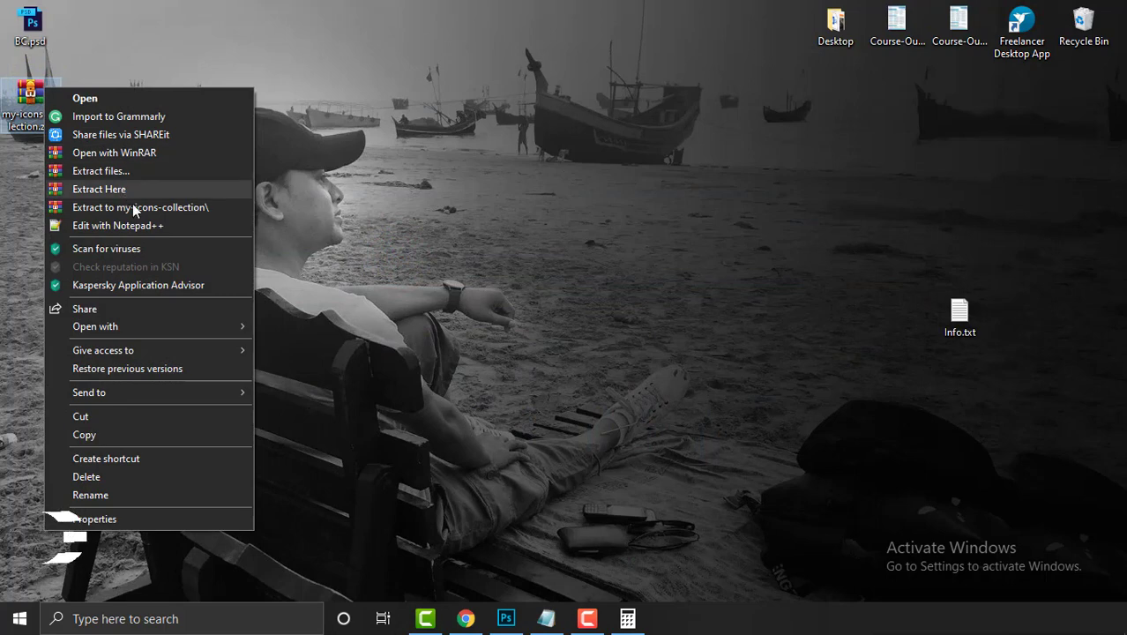
left_click(229, 209)
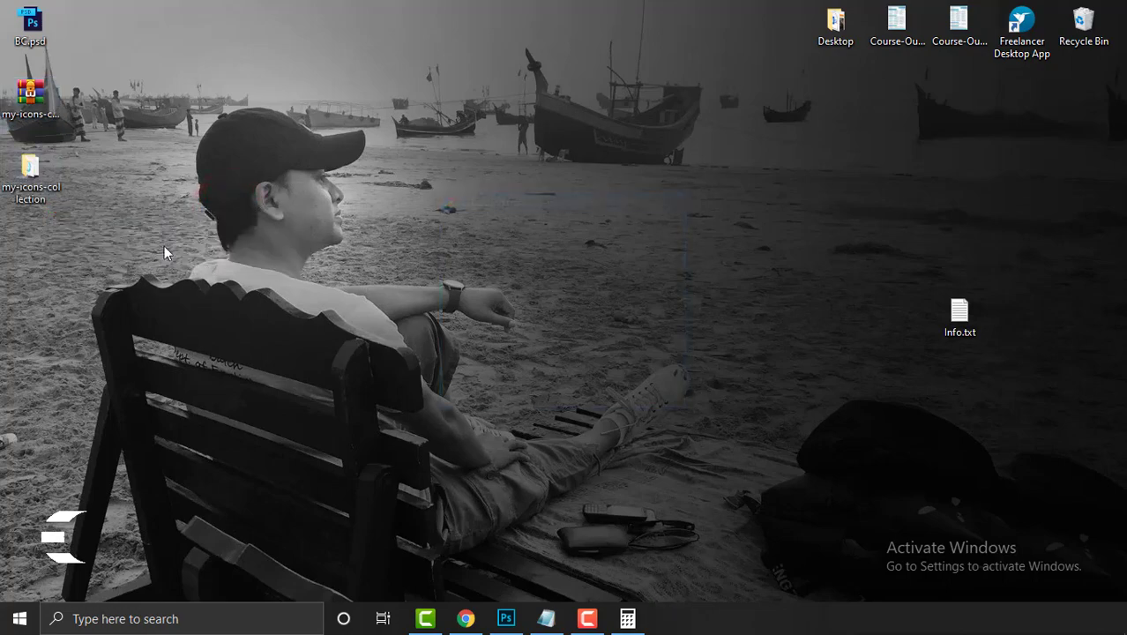
Place the four icon PSDs from the my-icons-collection psd folder into the BC.psd business card in Photoshop
double_click(32, 166)
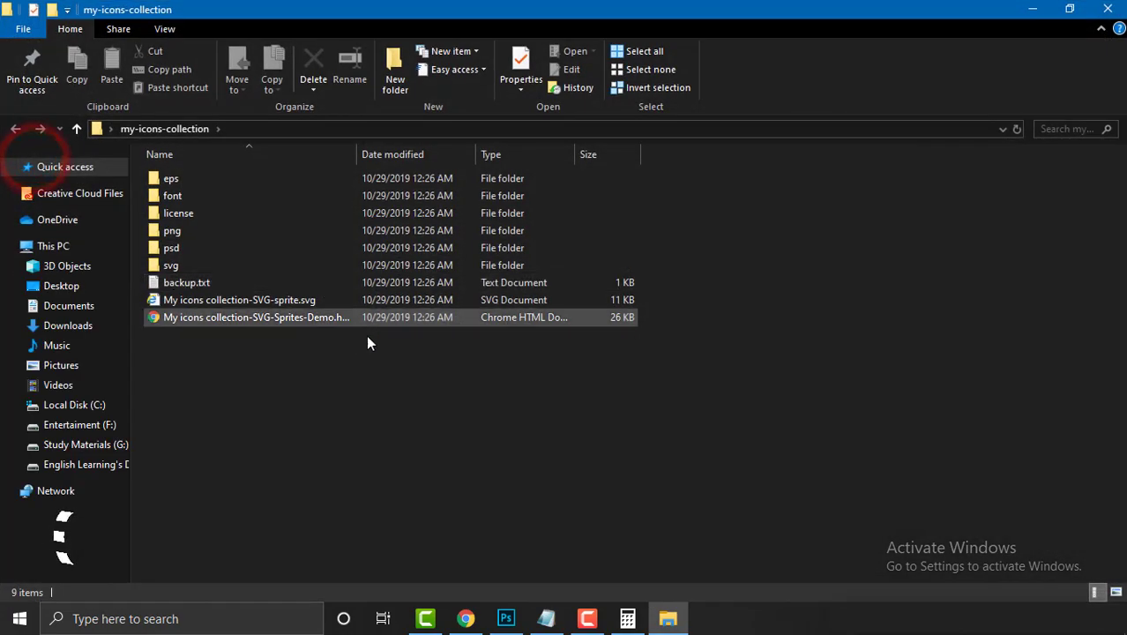
double_click(157, 248)
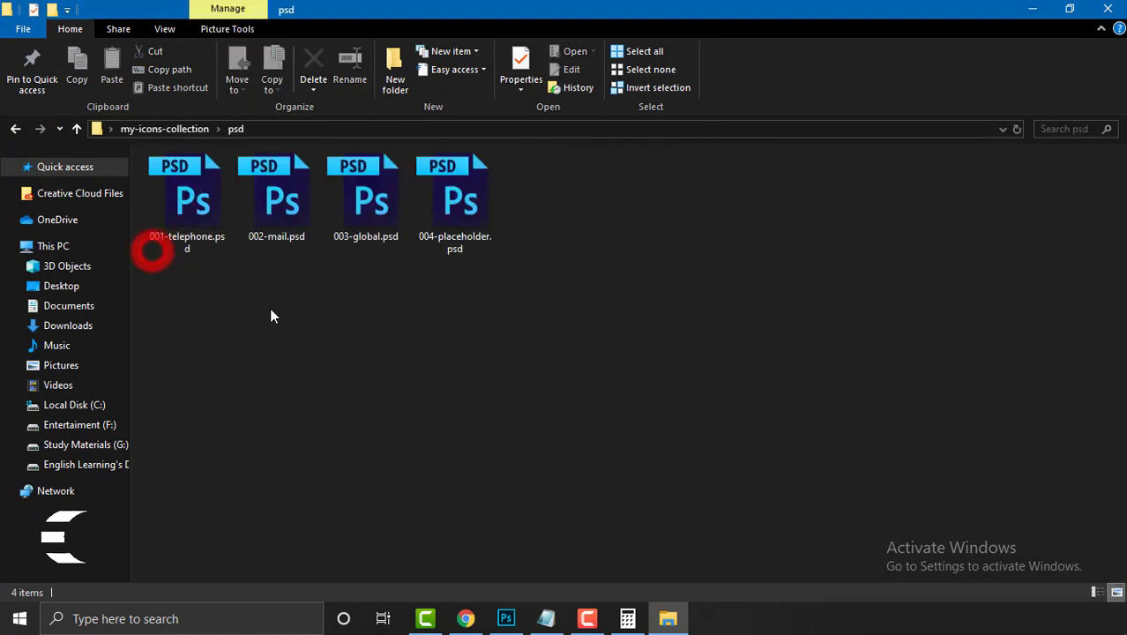
mouse_move(527, 290)
left_mouse_down()
mouse_move(467, 282)
mouse_move(176, 188)
mouse_move(284, 282)
mouse_move(482, 510)
mouse_move(510, 624)
mouse_move(321, 338)
mouse_move(282, 328)
left_mouse_up()
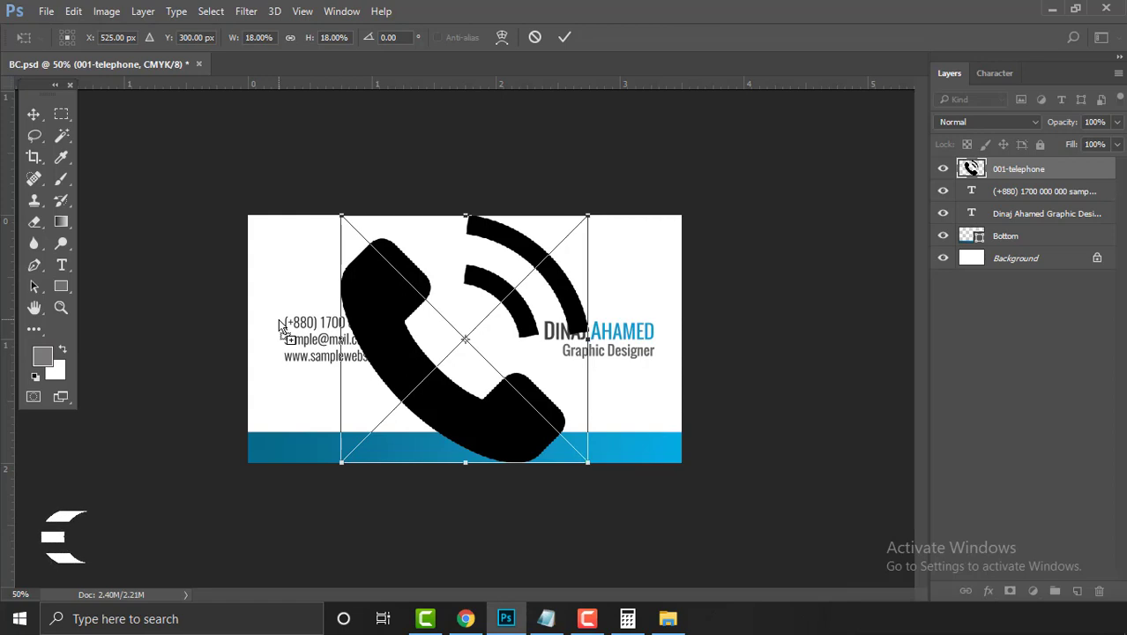
key("Return")
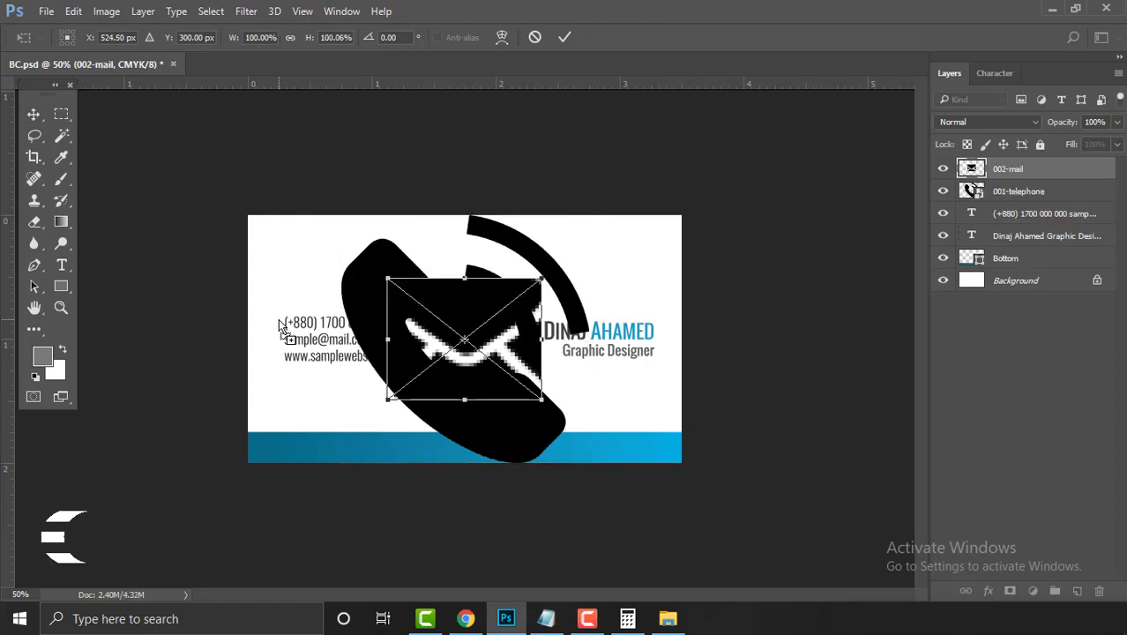
key("Return")
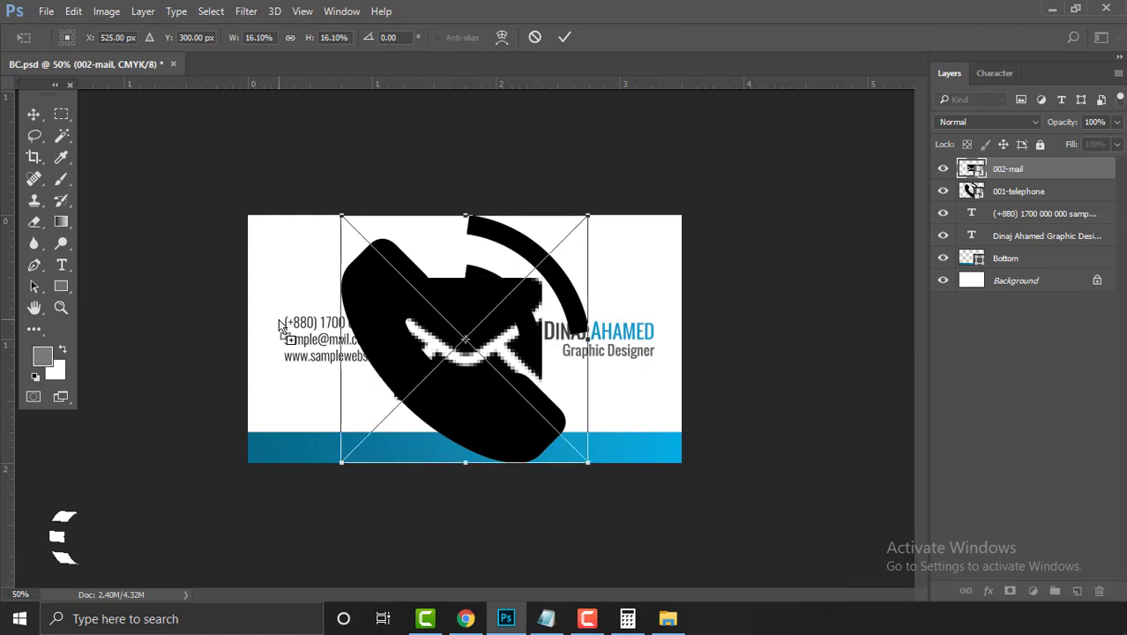
key("Return")
key("Return")
key("Return")
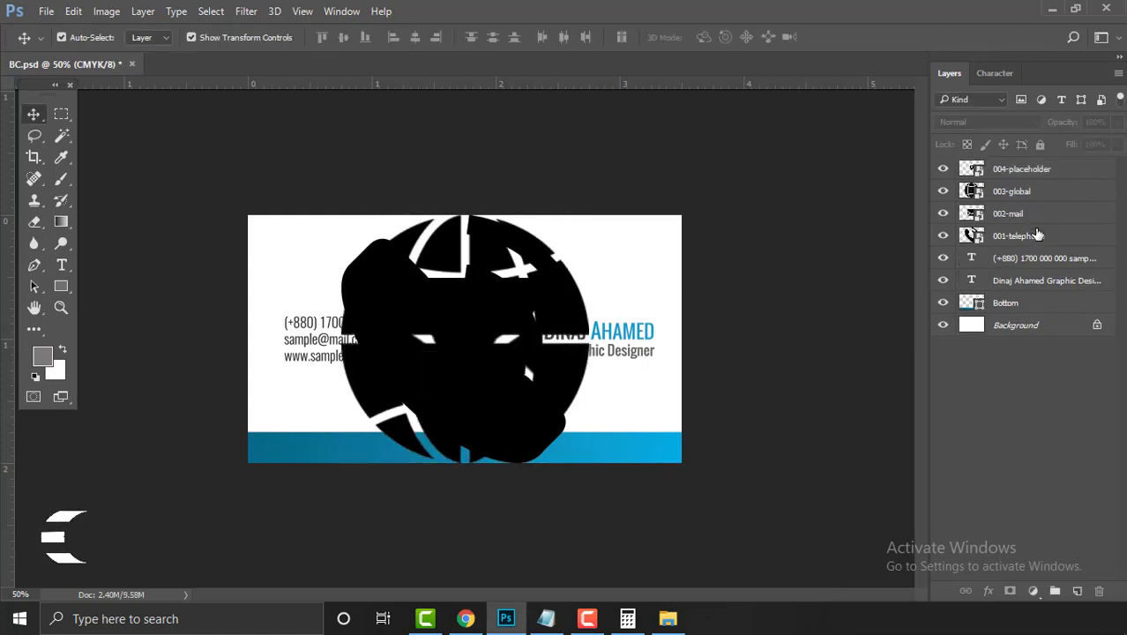
Delete the four placed icon layers, from 004-placeholder down to 001-telephone, and clear the selection
left_click(1065, 176)
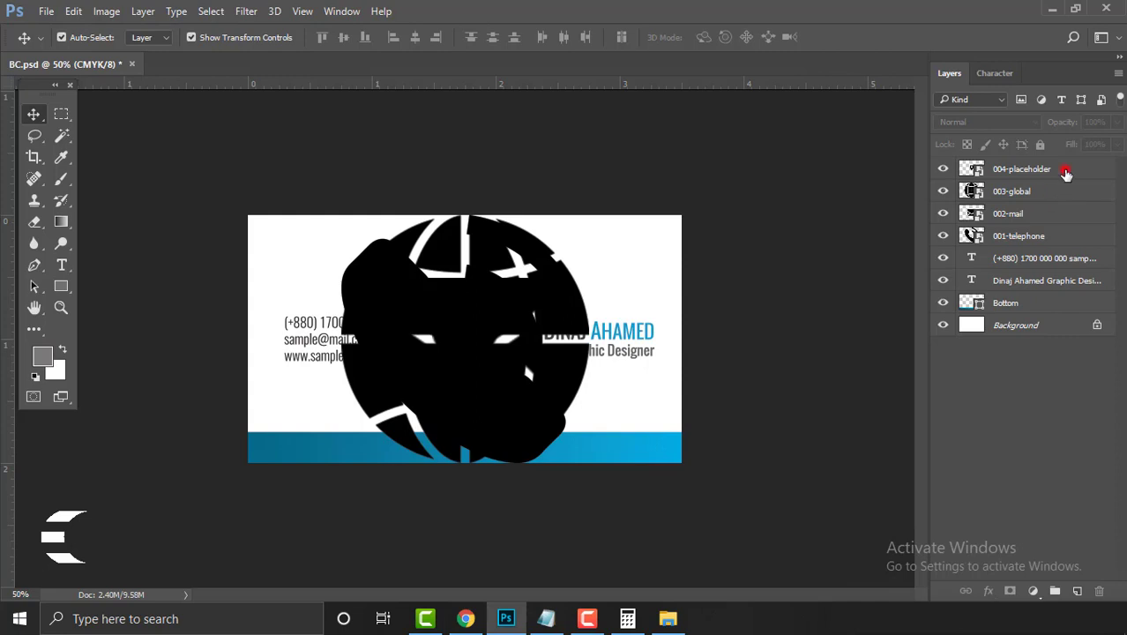
left_click(1076, 236, "shift")
left_click_drag(1076, 175, 1098, 591)
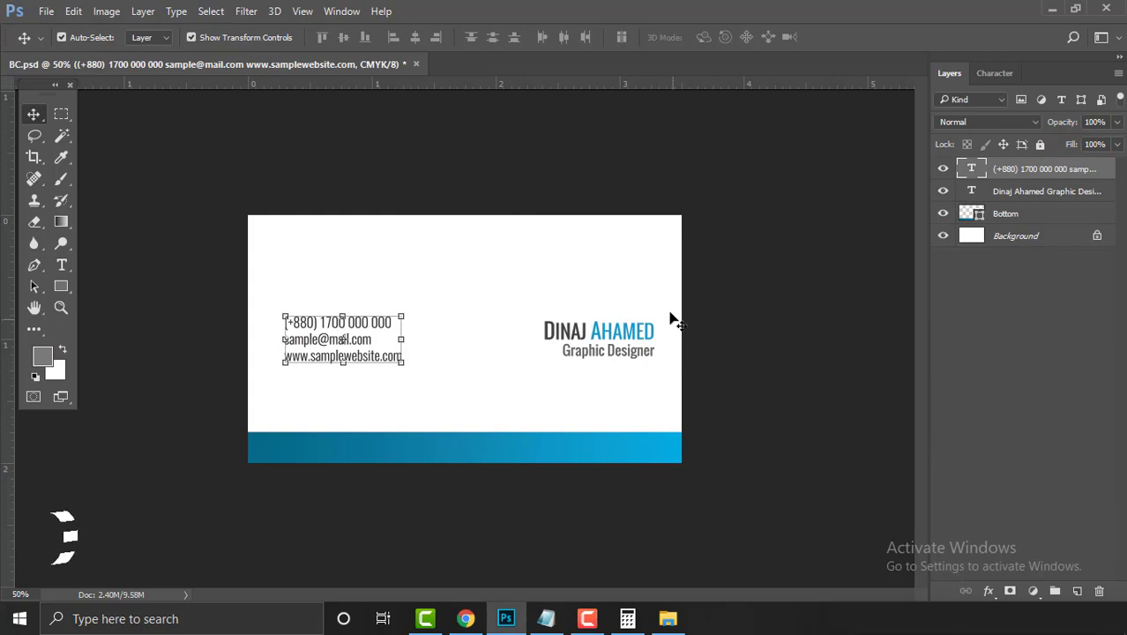
left_click(155, 126)
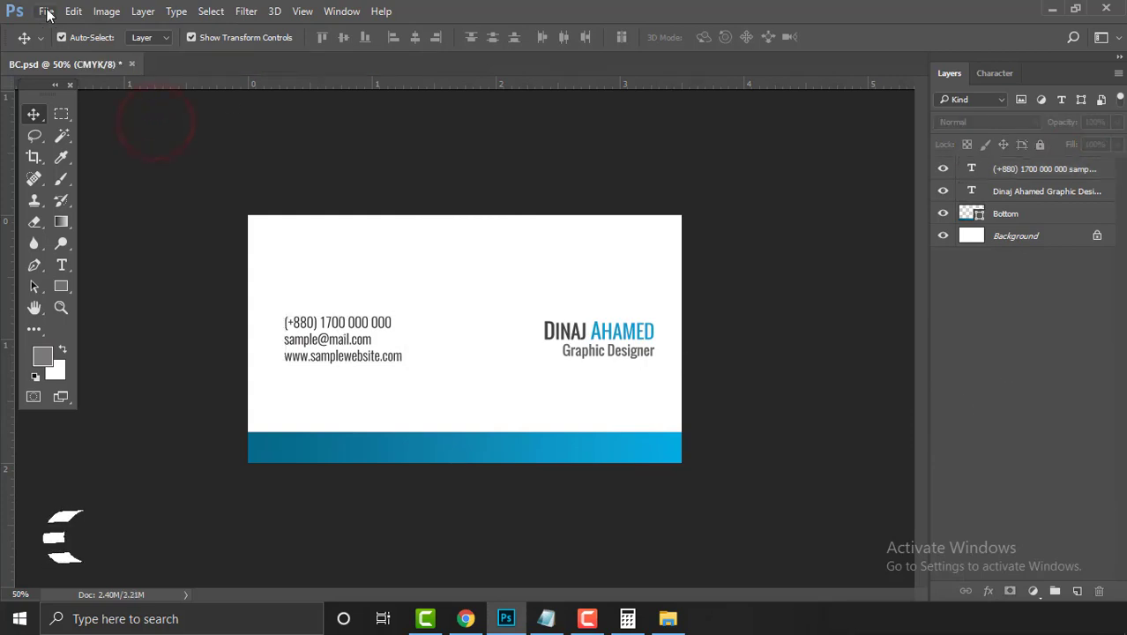
Place 001-telephone.psd from the my-icons-collection psd folder as an embedded object on the card
left_click(48, 12)
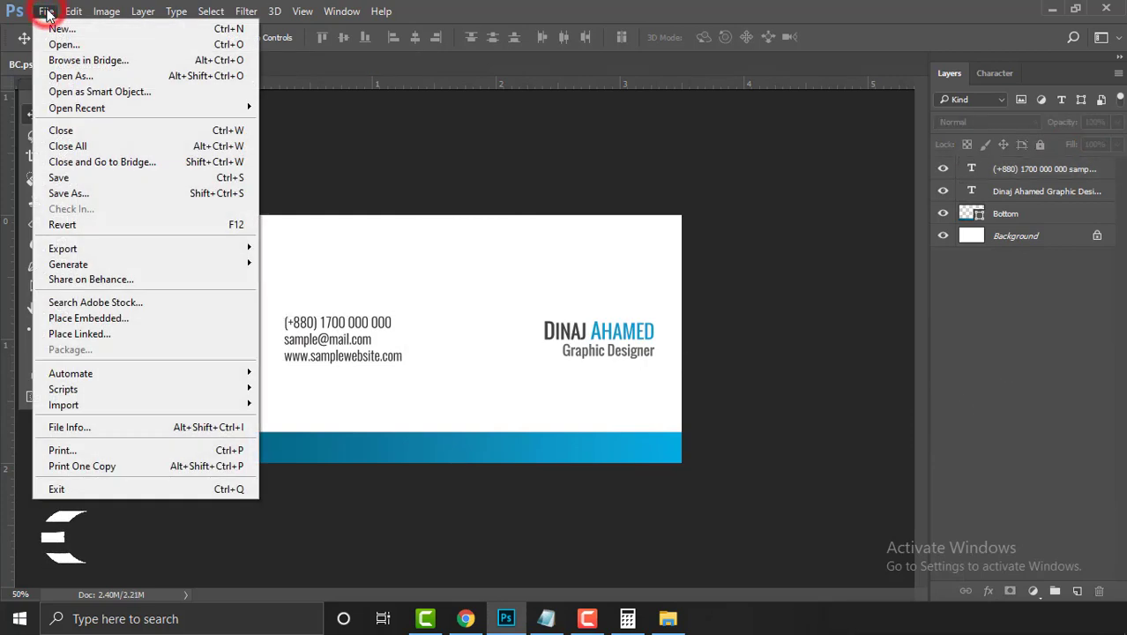
left_click(195, 322)
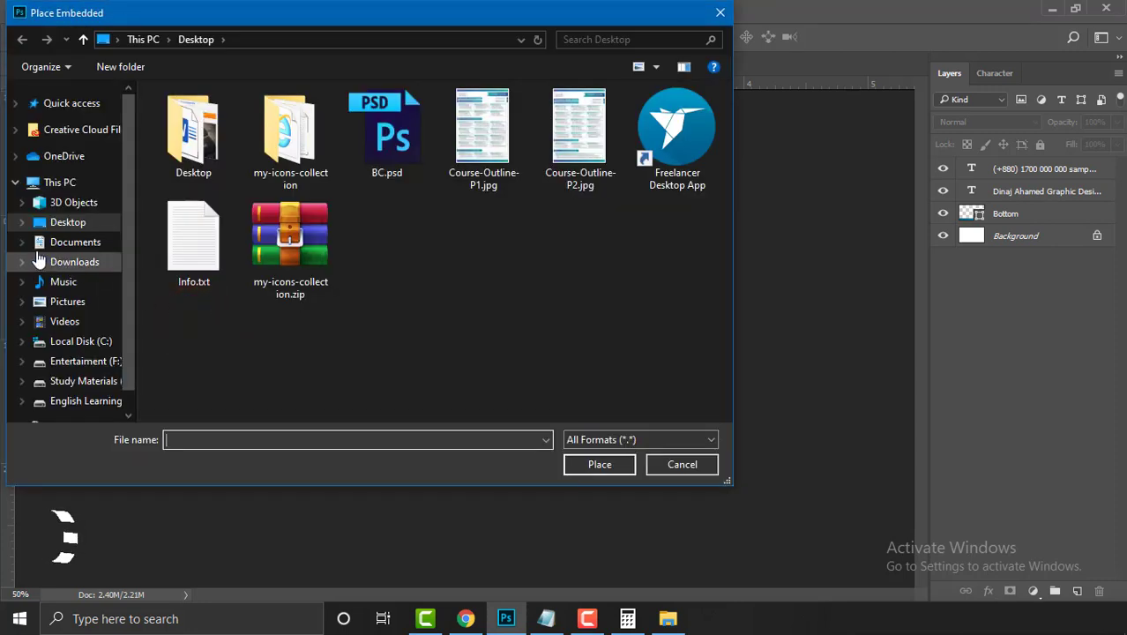
double_click(285, 129)
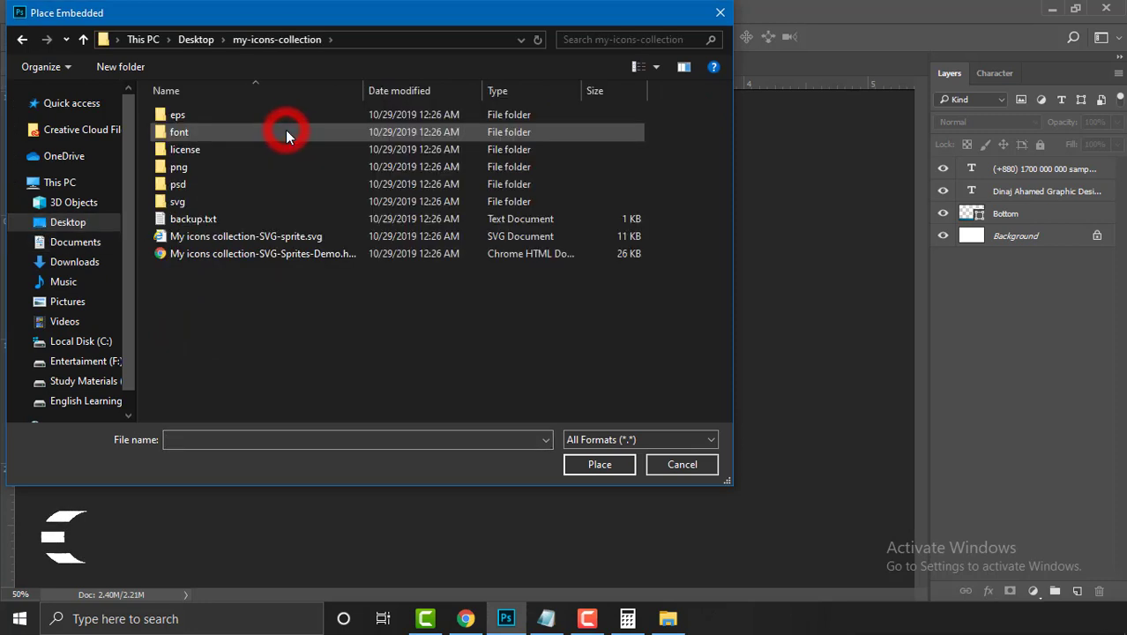
double_click(163, 185)
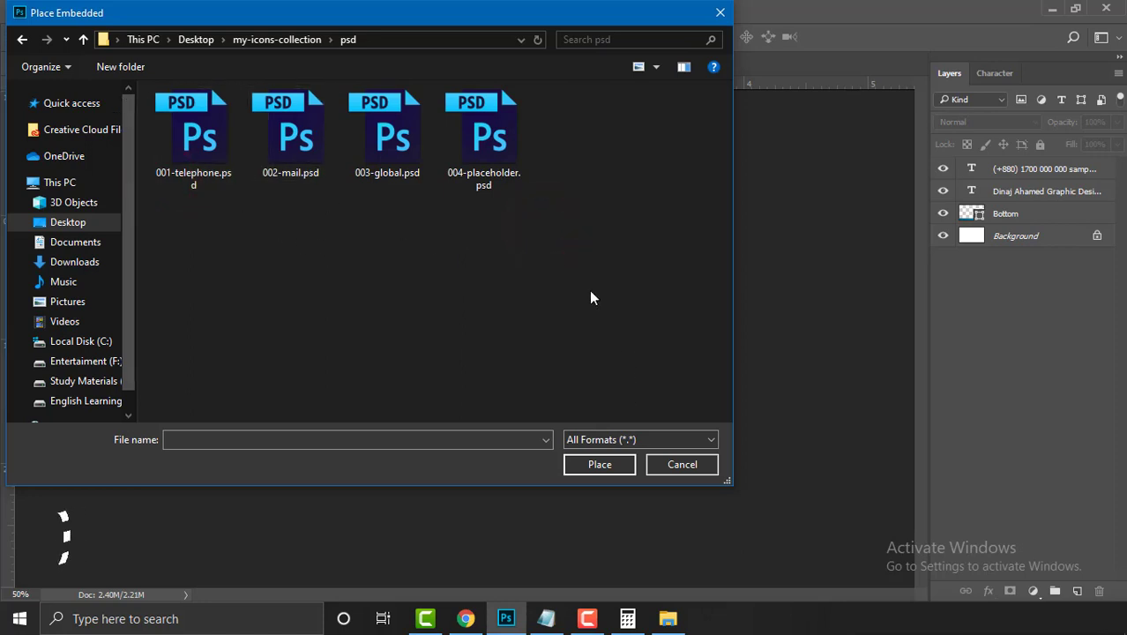
left_click(232, 136)
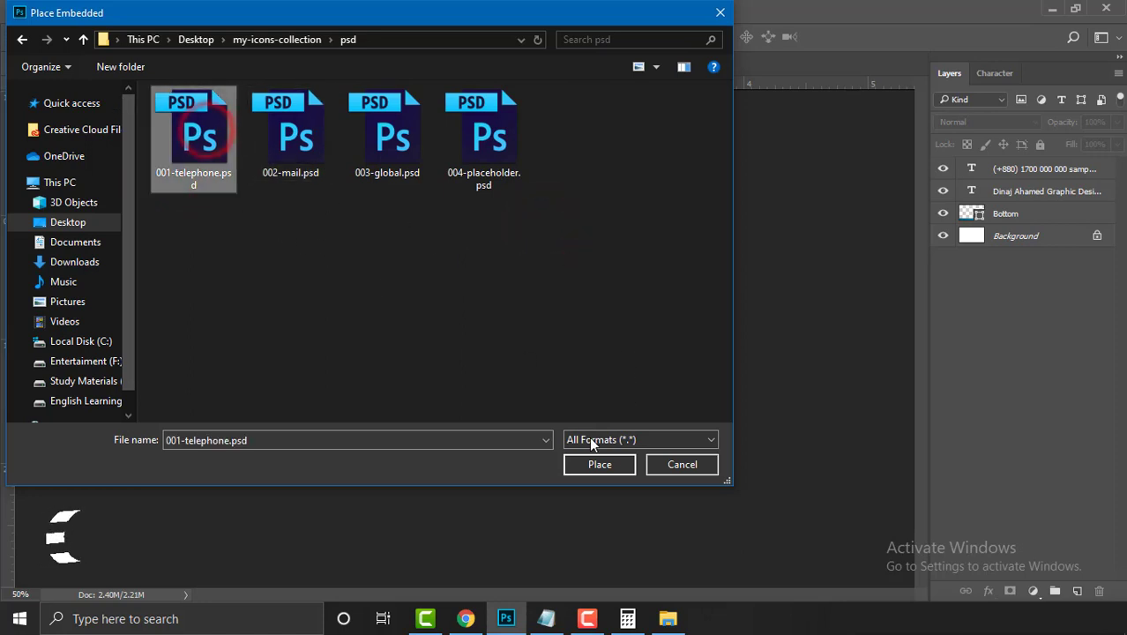
left_click(620, 469)
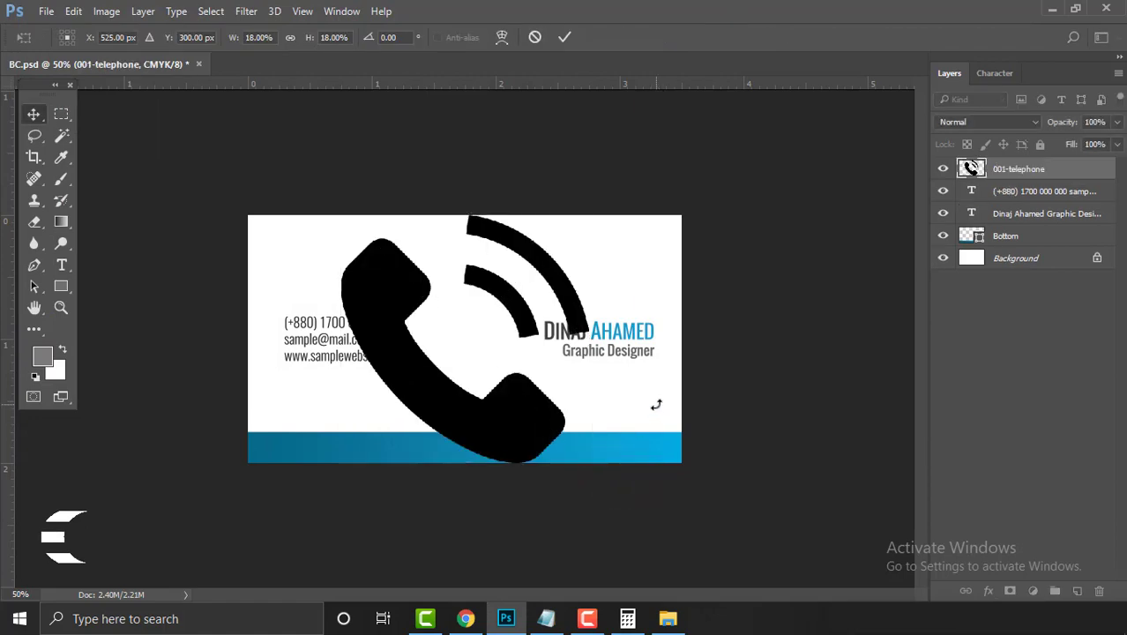
Place 002-mail.psd as an embedded object on the card
left_click(44, 12)
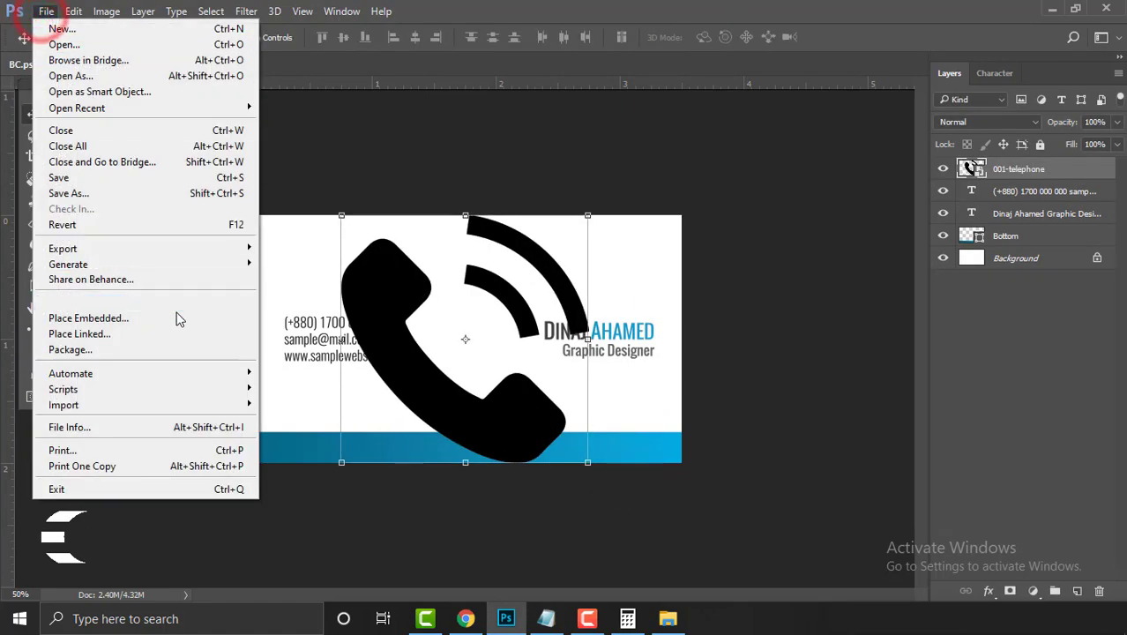
left_click(181, 315)
left_click(291, 132)
double_click(291, 132)
key("Return")
Place 003-global.psd and 004-placeholder.psd as embedded objects on the card
left_click(46, 10)
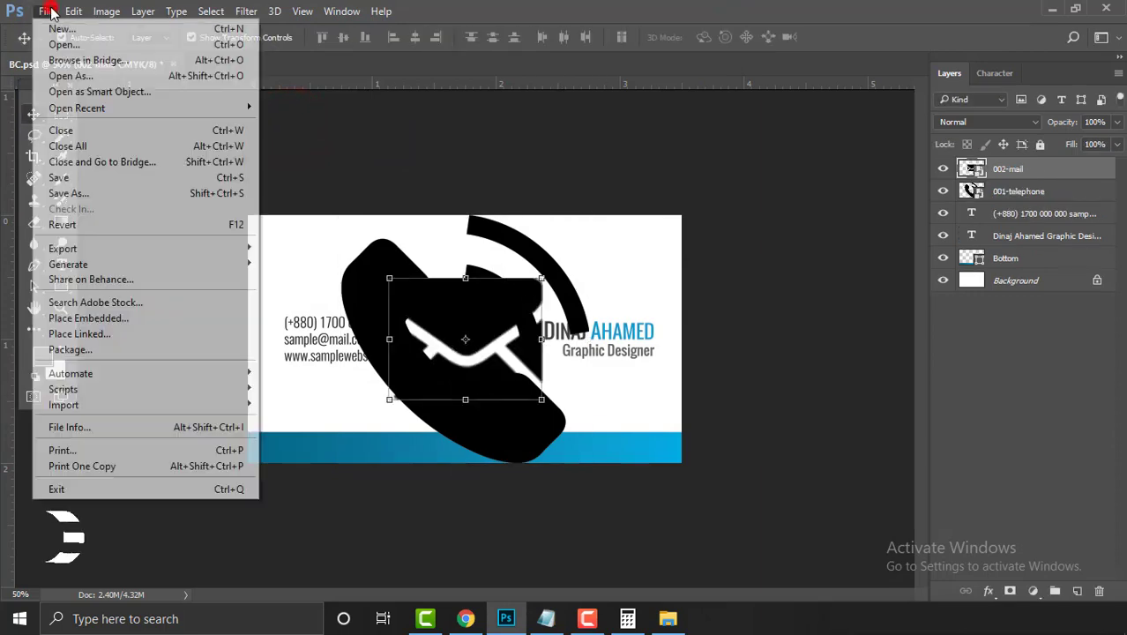
left_click(156, 319)
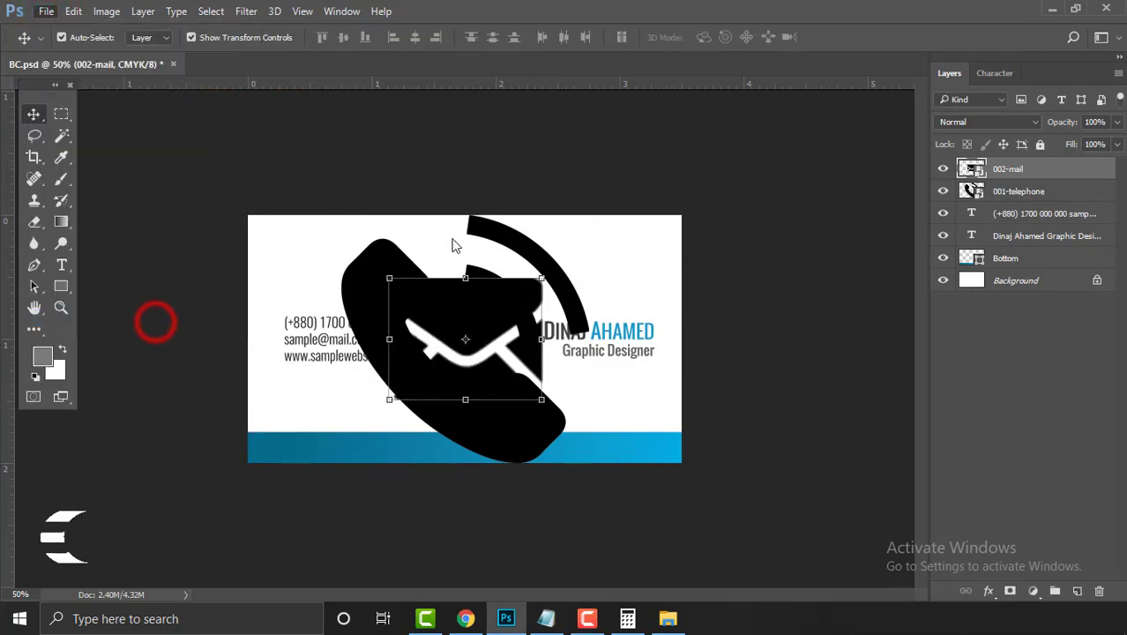
double_click(412, 146)
left_click(51, 12)
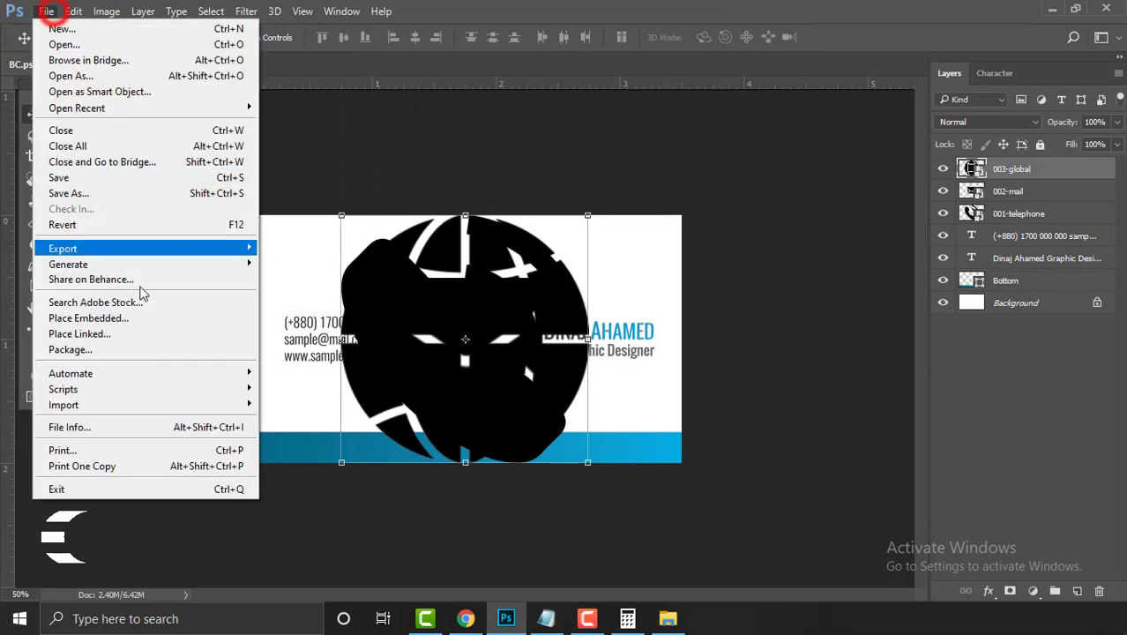
left_click(159, 321)
double_click(456, 181)
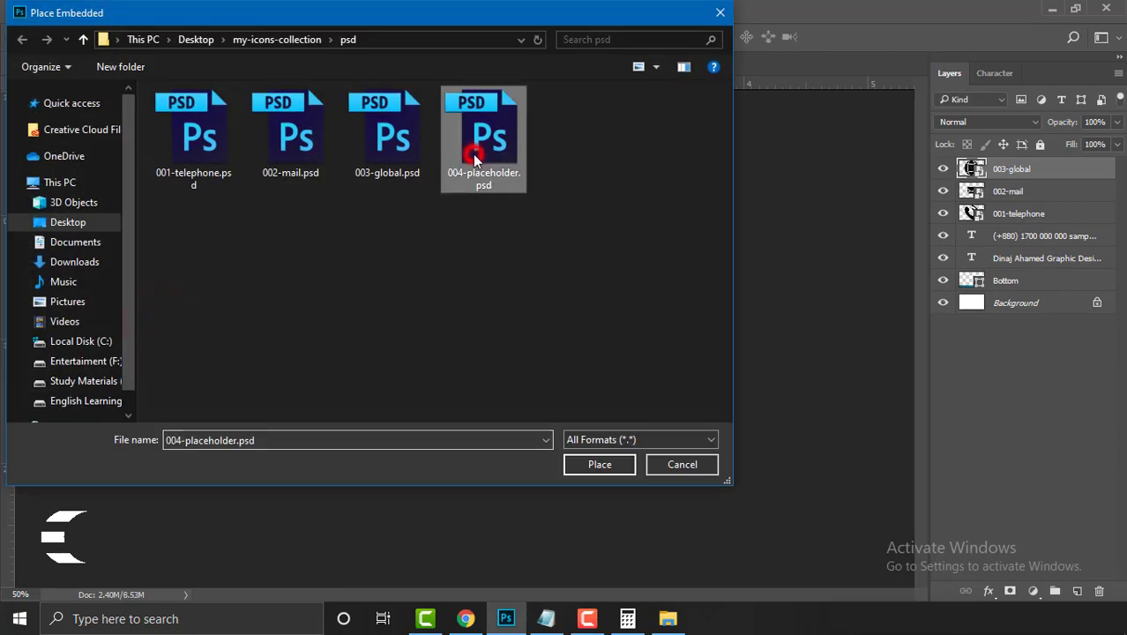
Shrink the four icons with Free Transform, placing the telephone, mail and globe icons in front of their matching contact lines
left_click(1005, 238)
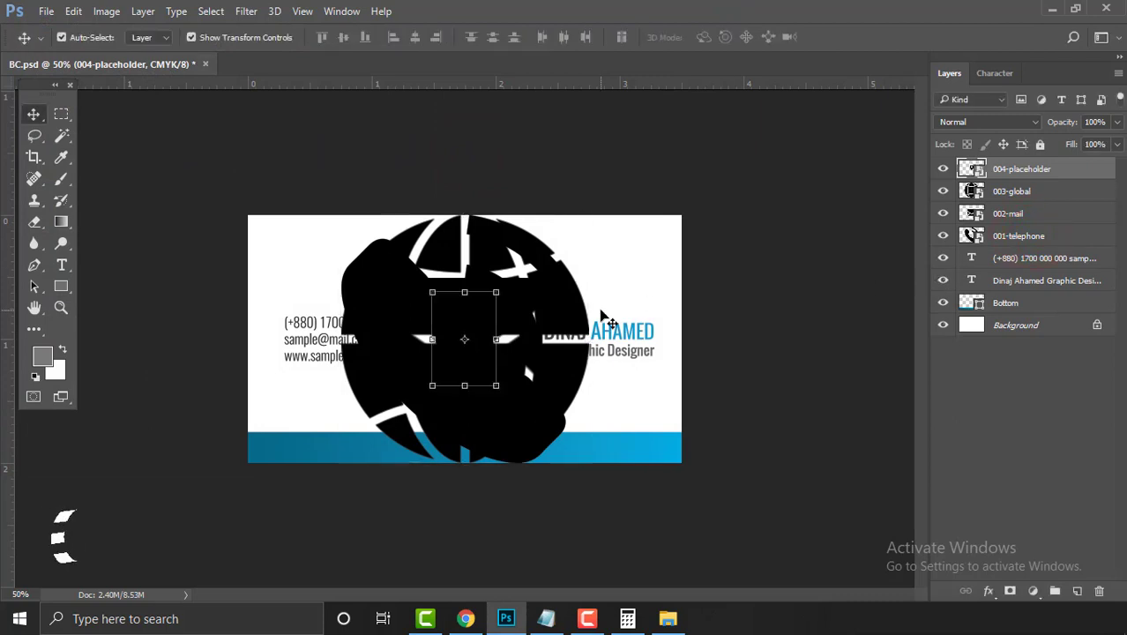
left_click(1058, 234)
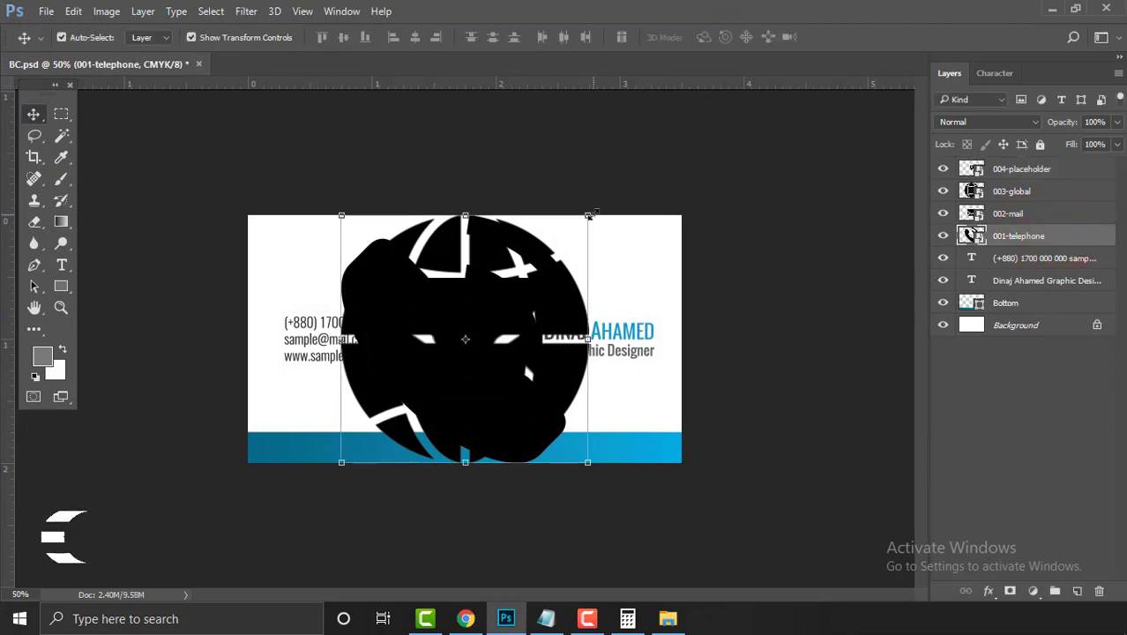
left_click(1091, 239)
left_click(67, 11)
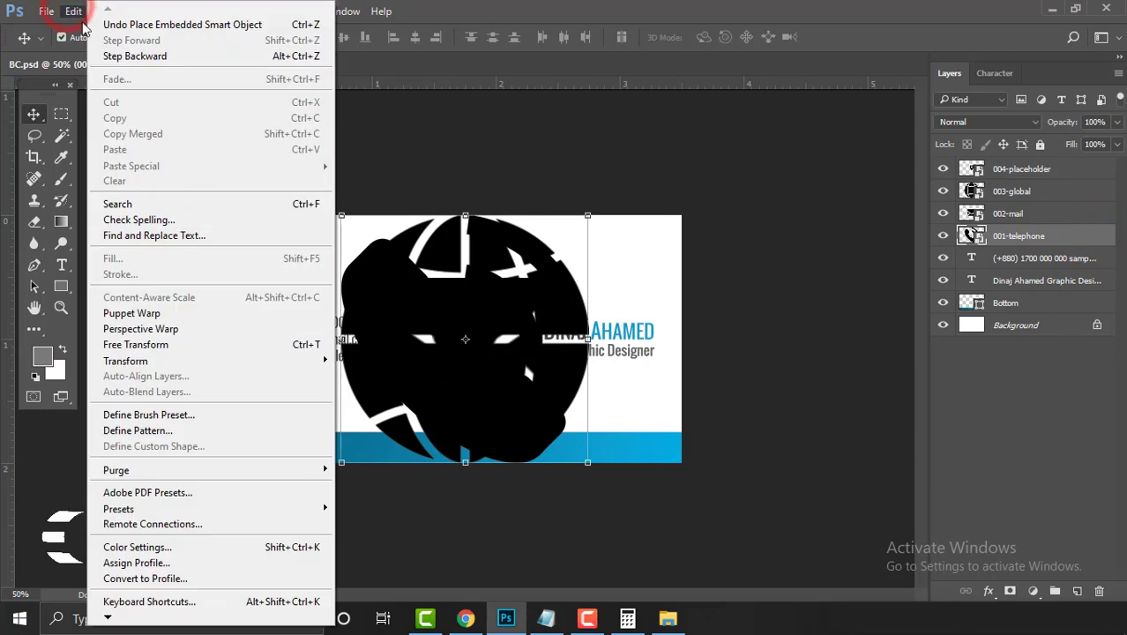
left_click(231, 348)
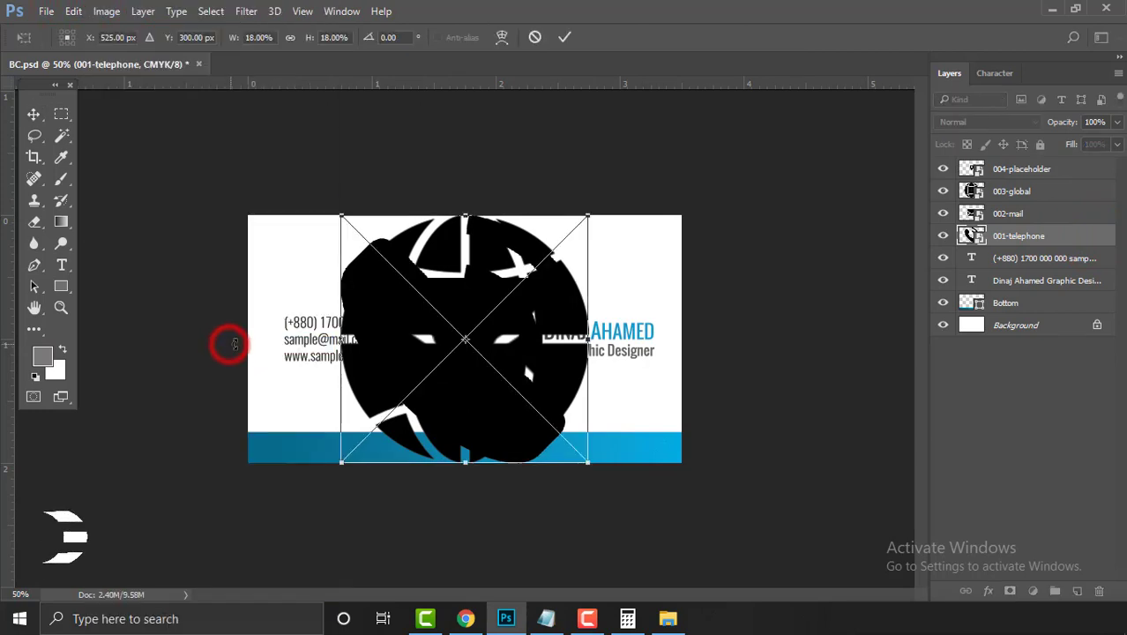
left_click(588, 217)
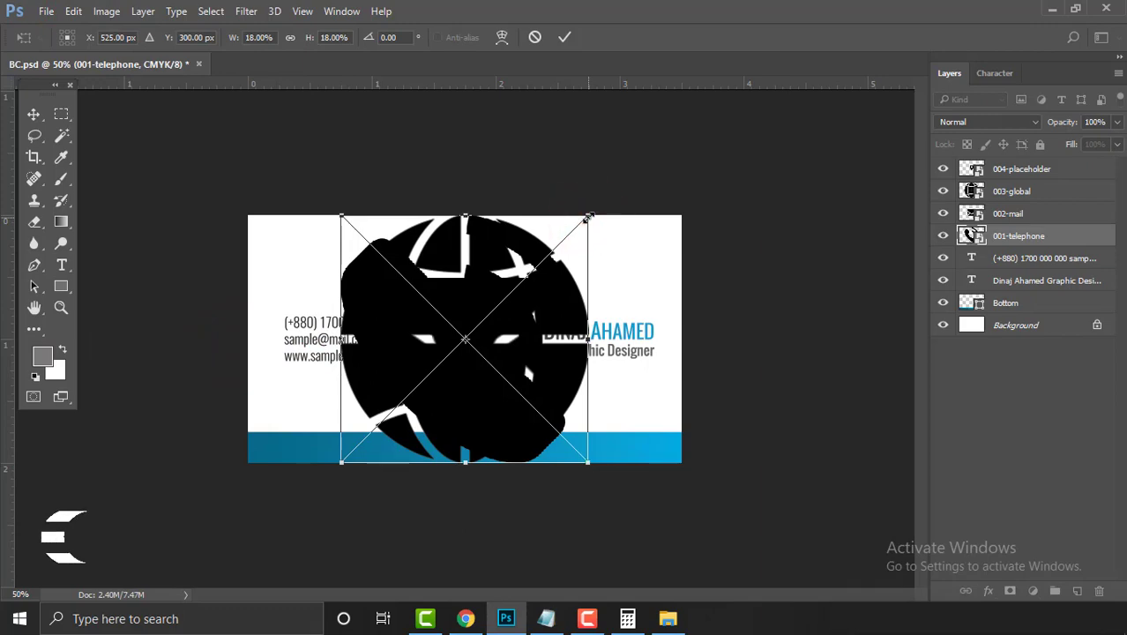
mouse_move(588, 218)
left_mouse_down()
mouse_move(570, 238)
mouse_move(604, 221)
mouse_move(591, 213)
left_mouse_up()
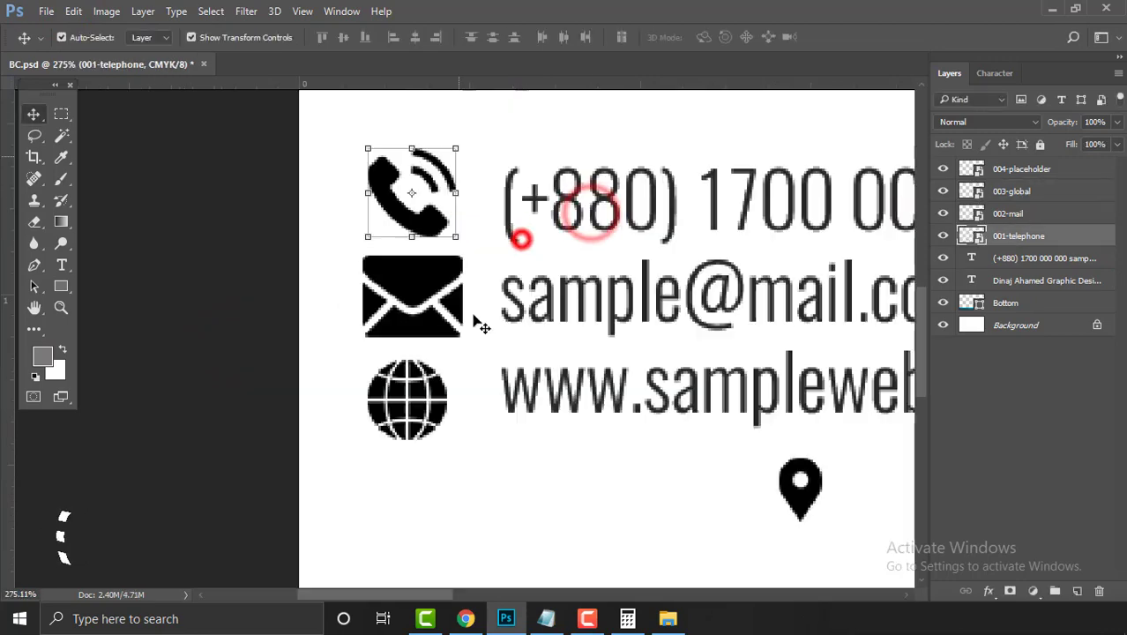
Scale the telephone icon down further with Free Transform to suit the phone number line
left_click(73, 11)
left_click(192, 336)
left_click_drag(455, 149, 437, 168)
key("Return")
Scale the mail and globe icons down to match the telephone icon's size beside the contact text
left_click(1007, 213)
key("ctrl+t")
left_click_drag(462, 256, 448, 287)
left_click(284, 315)
left_click_drag(446, 361, 414, 377)
left_click(226, 392)
scroll(439, 333, "down", 10)
left_click(490, 365, "ctrl")
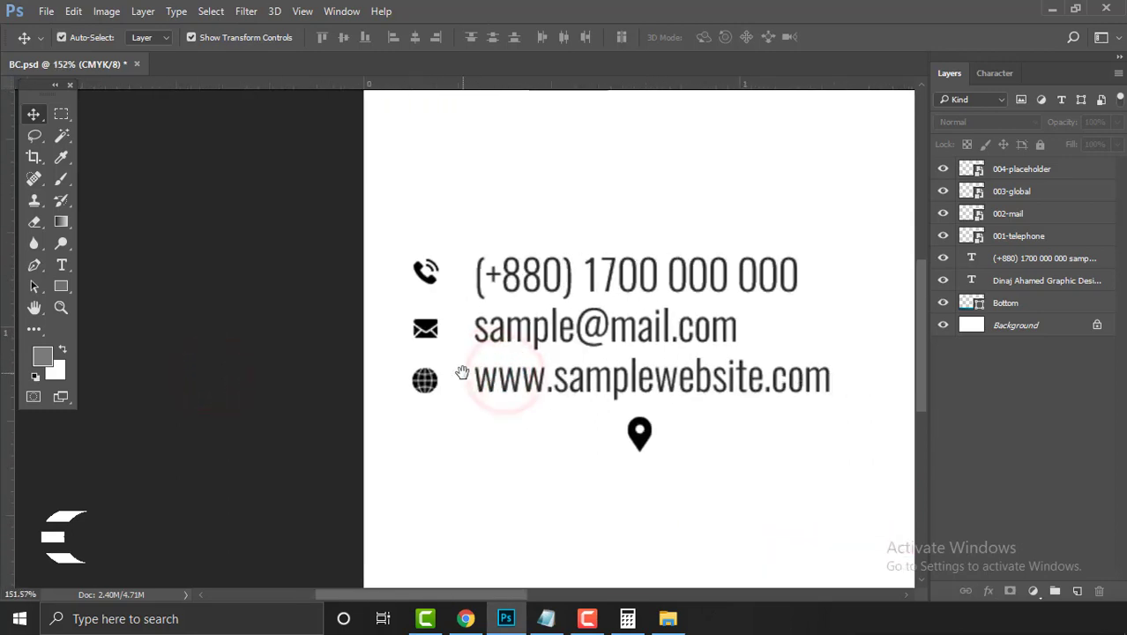
Draw a circle about 36 px in diameter over the telephone icon with the Ellipse tool
left_click(62, 287)
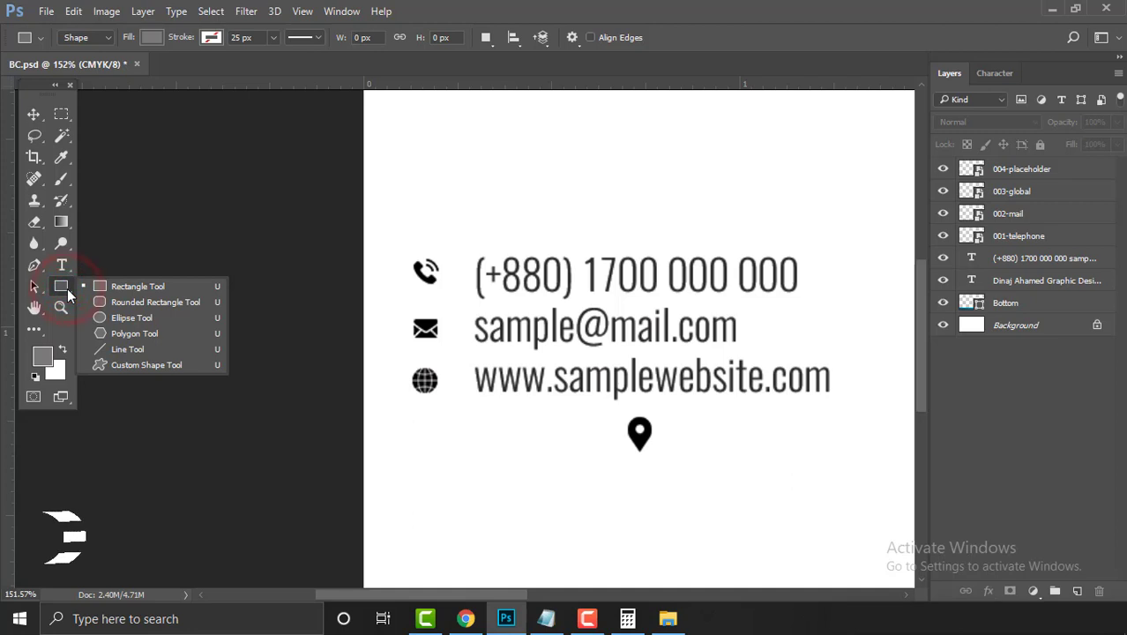
left_click(153, 319)
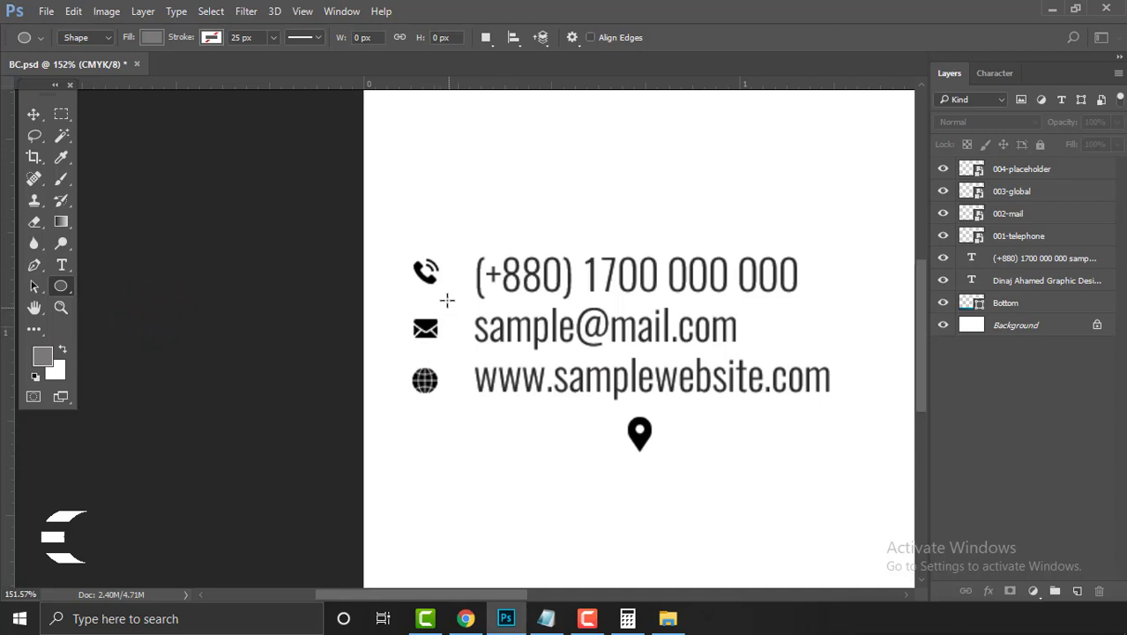
left_click_drag(438, 284, 449, 304)
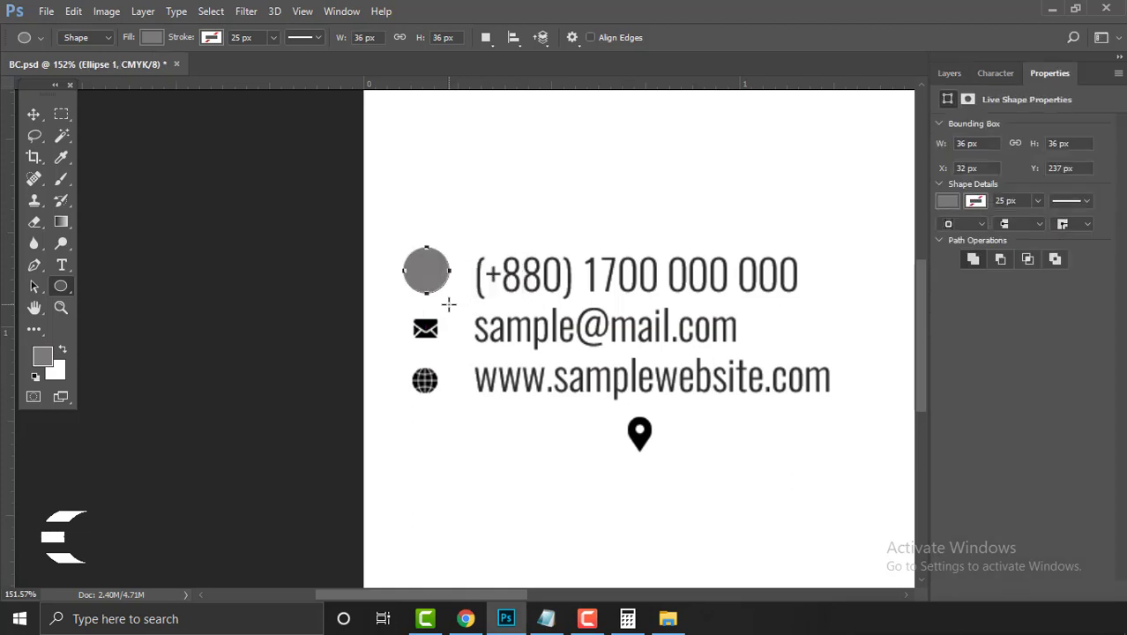
Remove the fill from the circle around the telephone icon and give it a solid black stroke
left_click(949, 73)
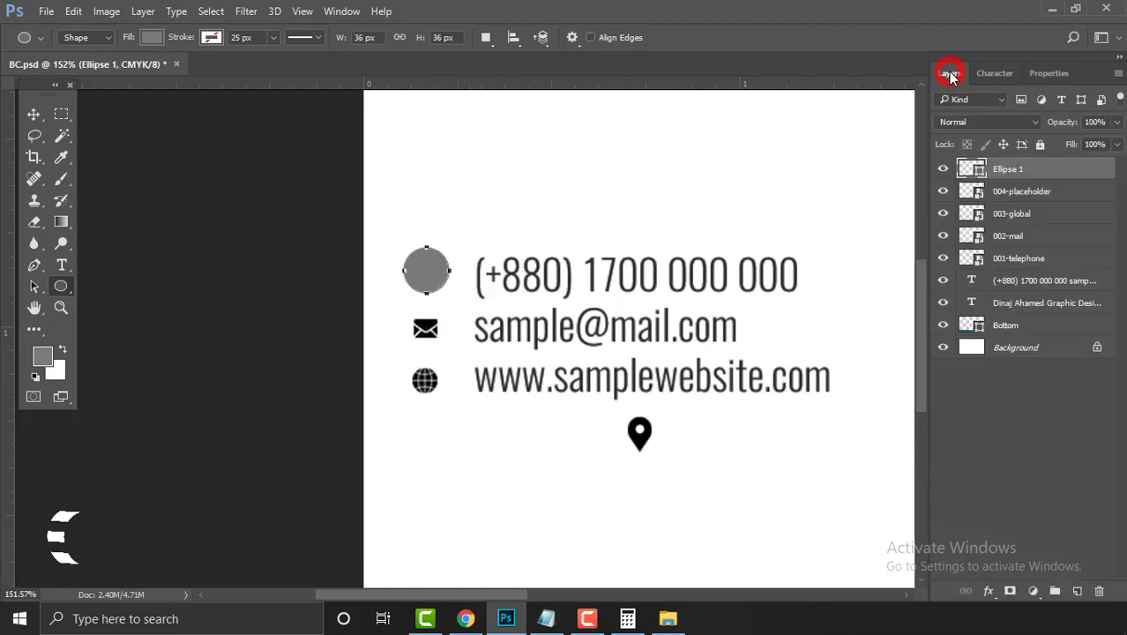
left_click(151, 38)
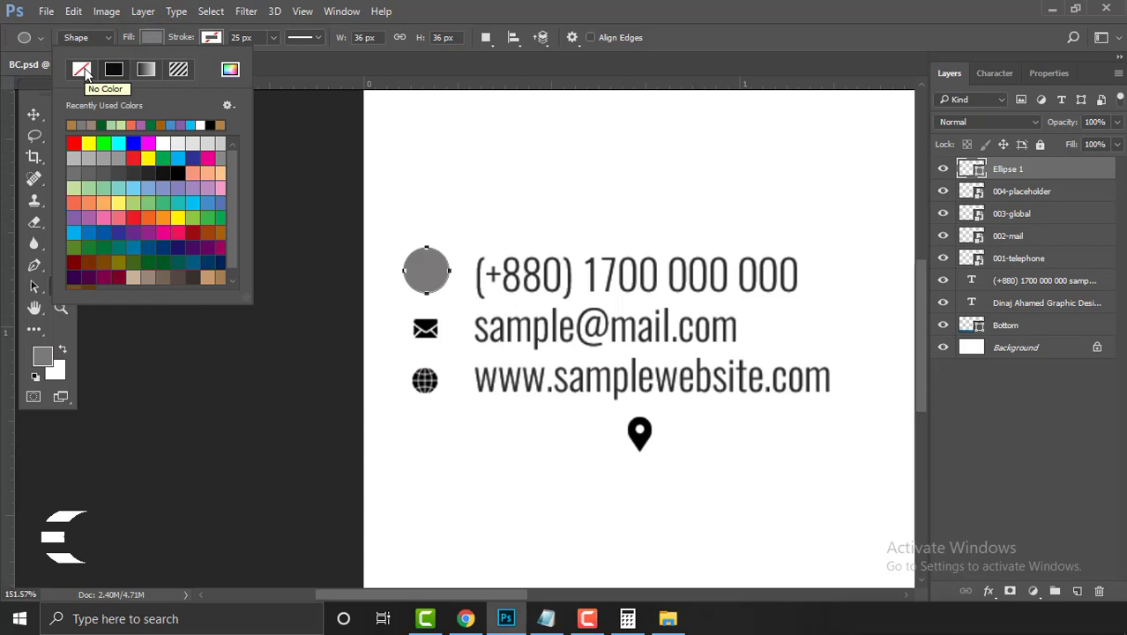
left_click(82, 71)
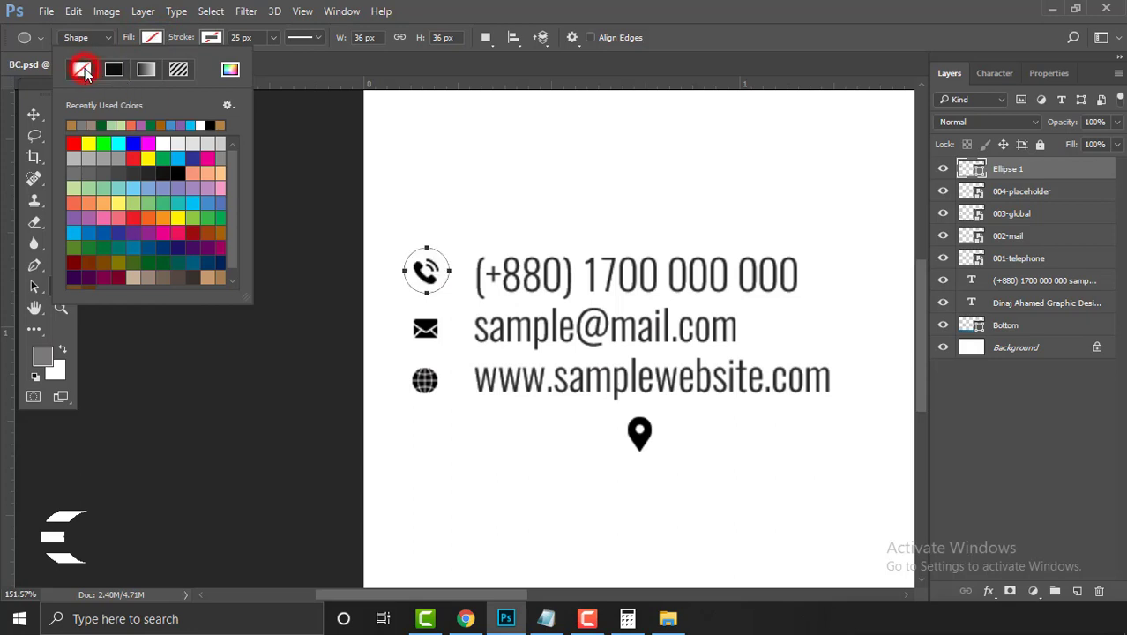
left_click(212, 37)
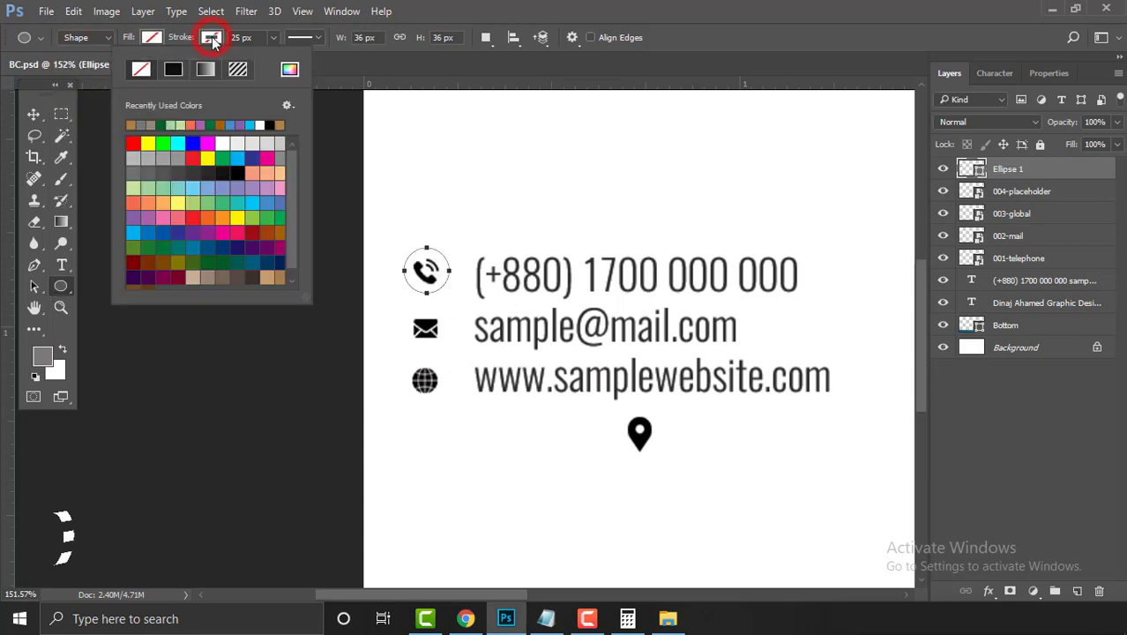
left_click(236, 169)
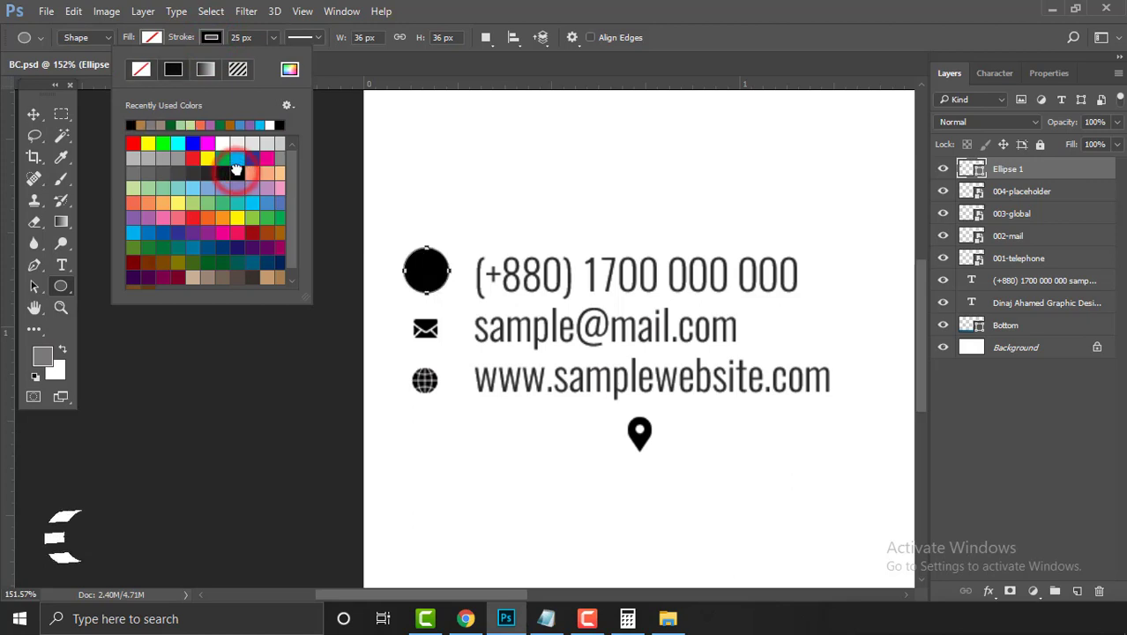
Set the stroke width of the telephone icon's circle to 1.5 px
left_click(237, 38)
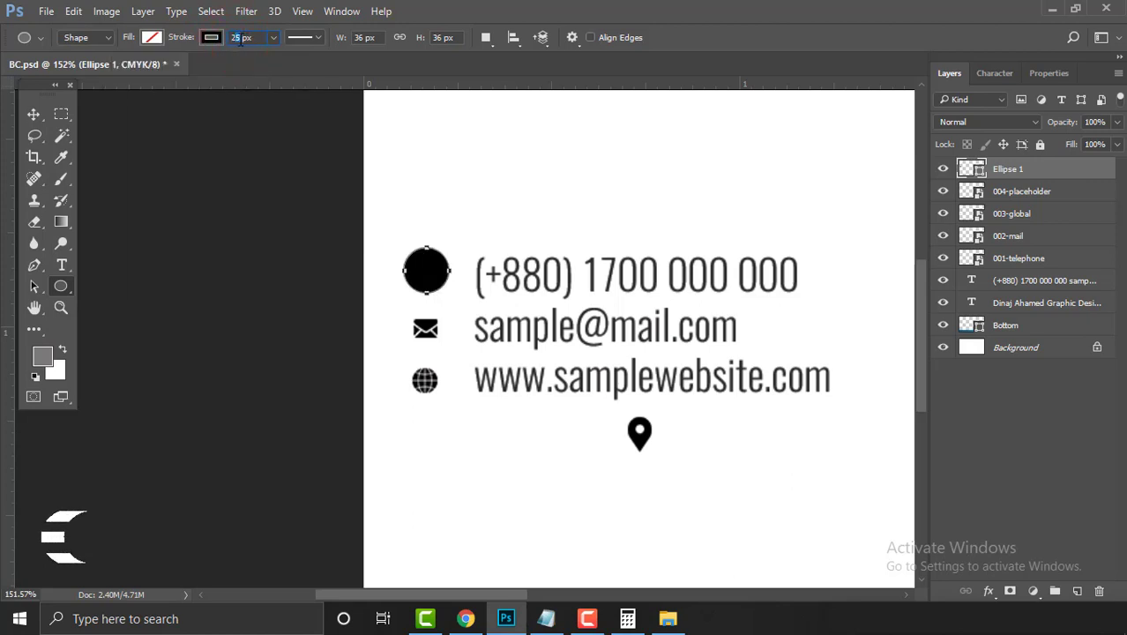
type("2")
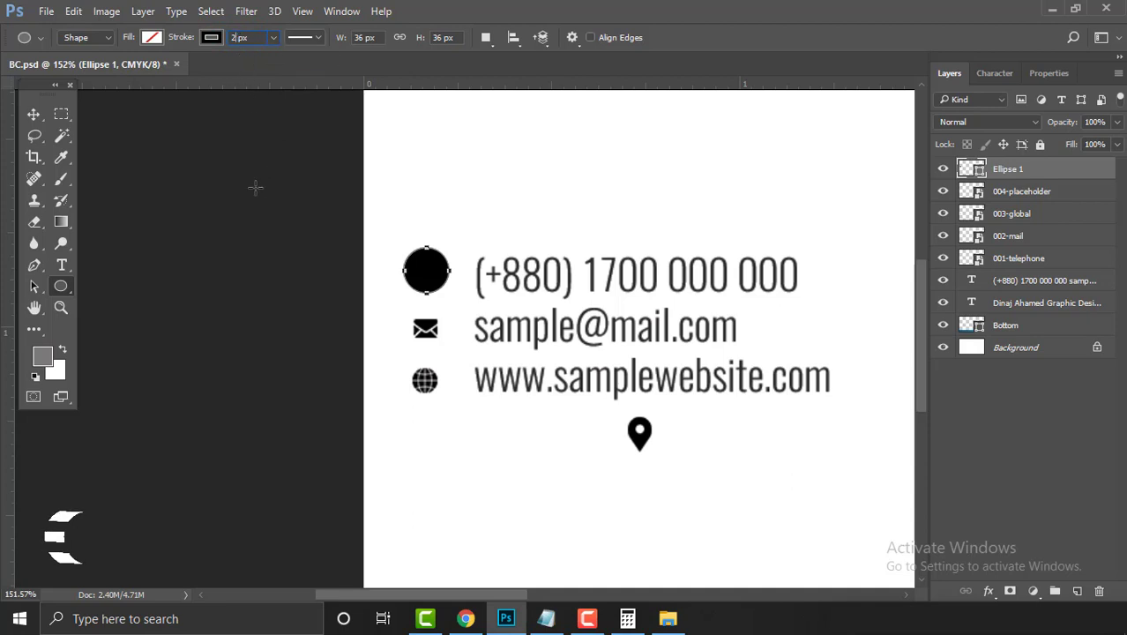
key("Return")
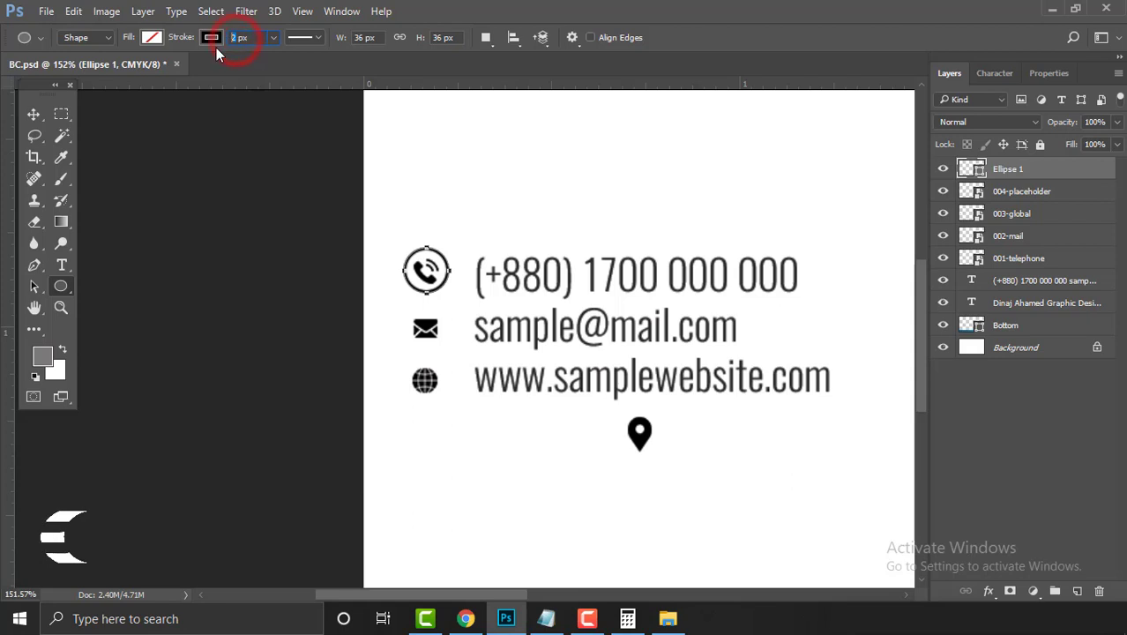
type("1.5")
key("Return")
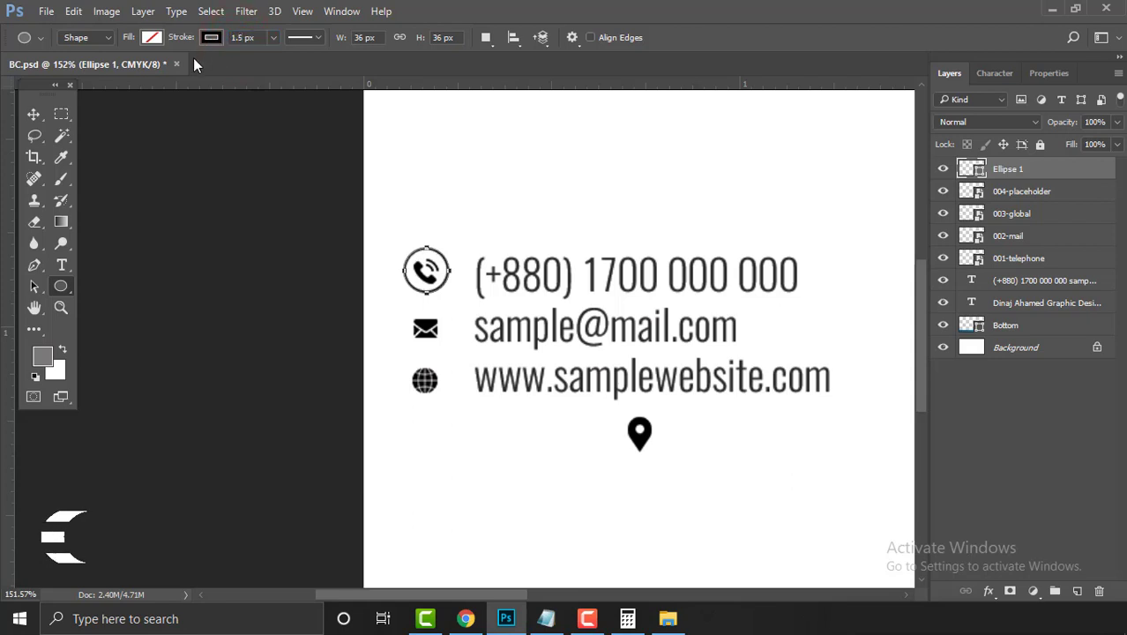
Place the circle's layer beneath the icon layers and duplicate the circle around the mail and globe icons
left_click(33, 114)
left_click(198, 234)
scroll(450, 269, "down", 1)
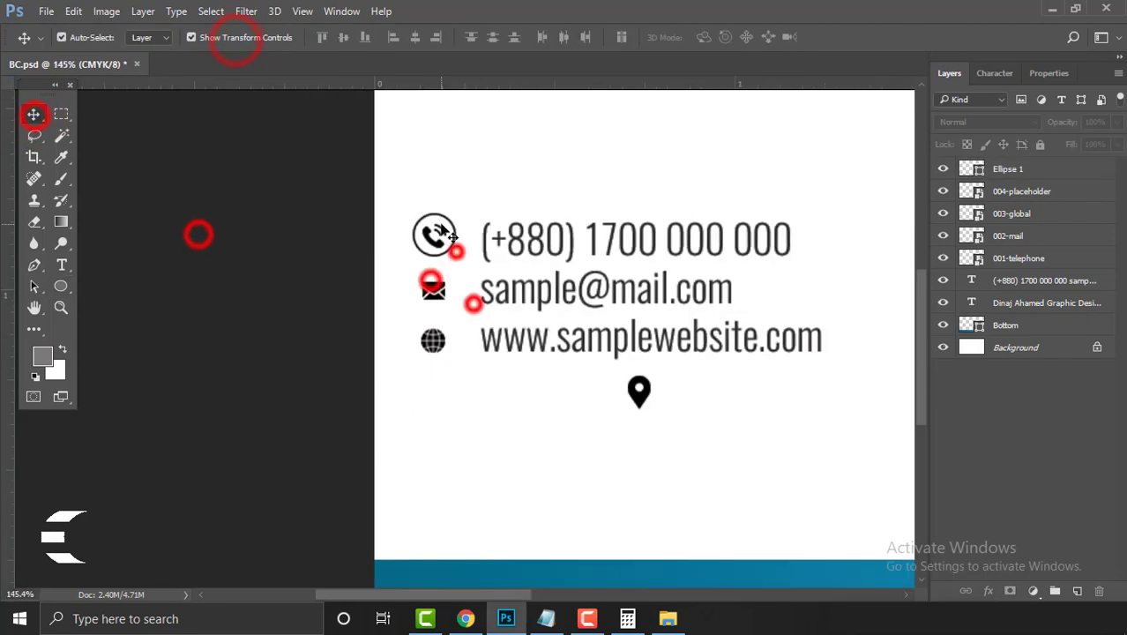
left_click_drag(1022, 169, 1064, 256)
left_click_drag(446, 247, 445, 353)
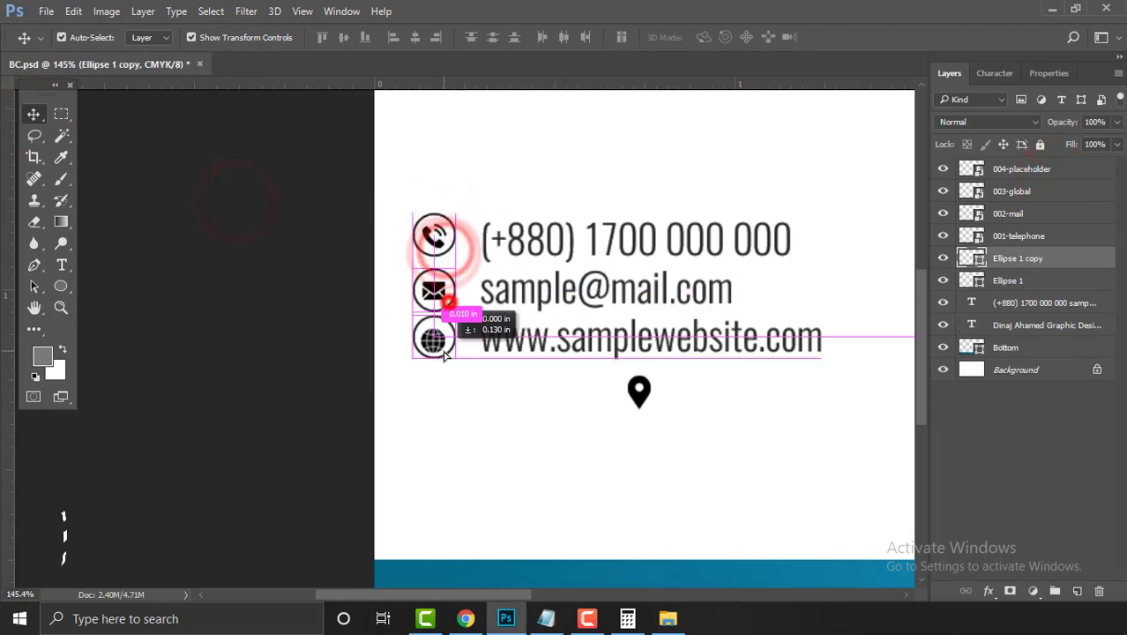
Shrink the three circled icons slightly, and centre the globe icon with its circle vertically and horizontally
left_click_drag(452, 298, 470, 383)
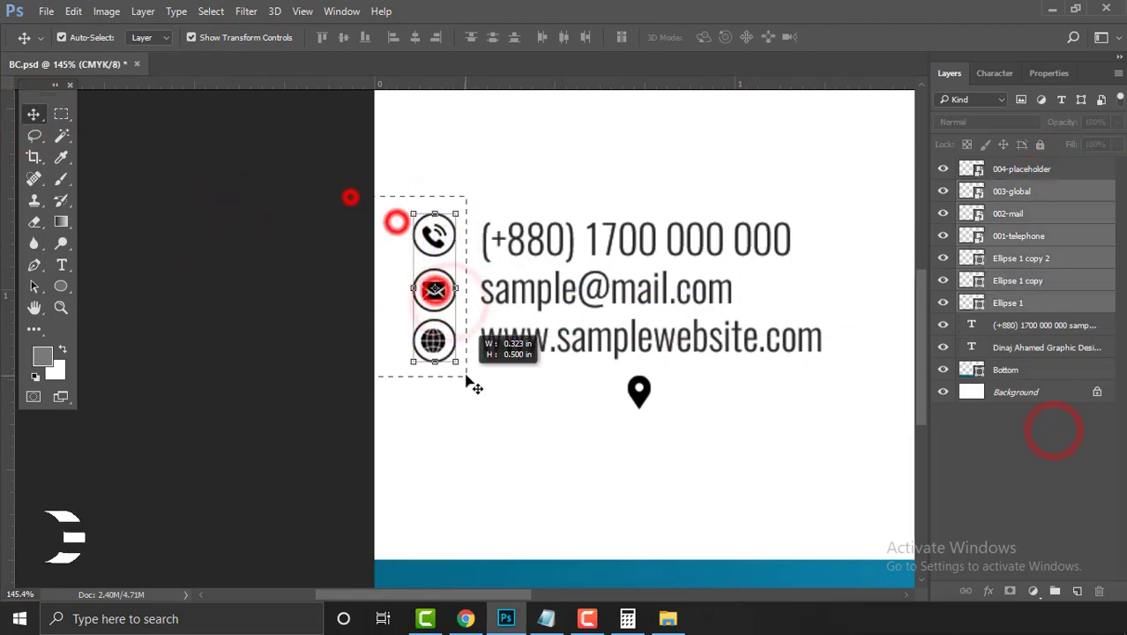
left_click(316, 251)
left_click_drag(389, 322, 448, 360)
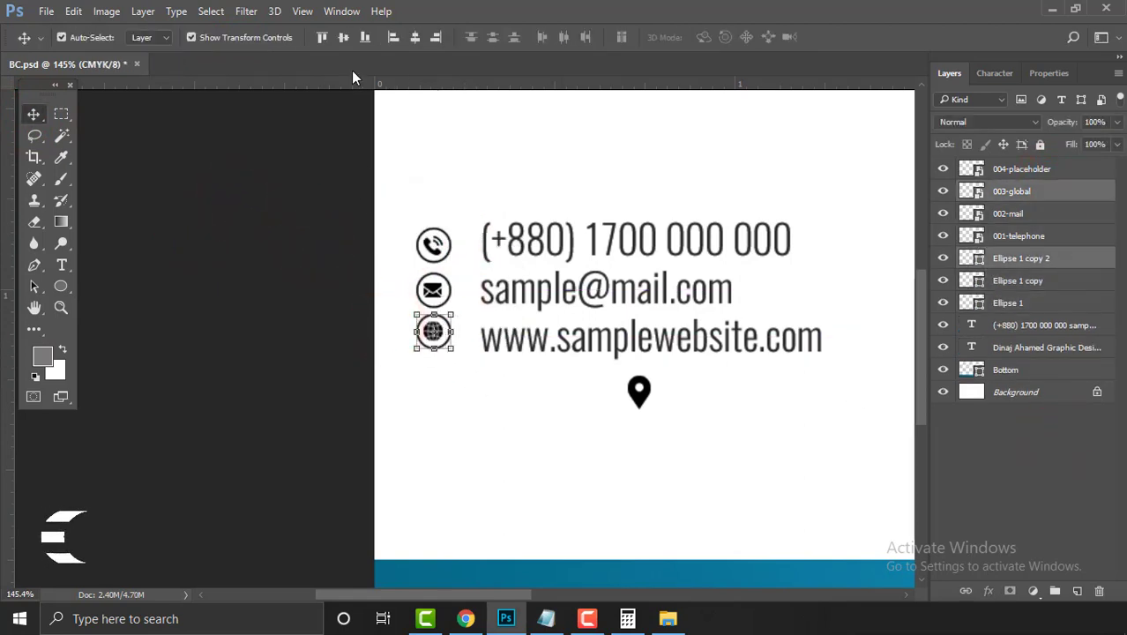
left_click(344, 39)
left_click(413, 40)
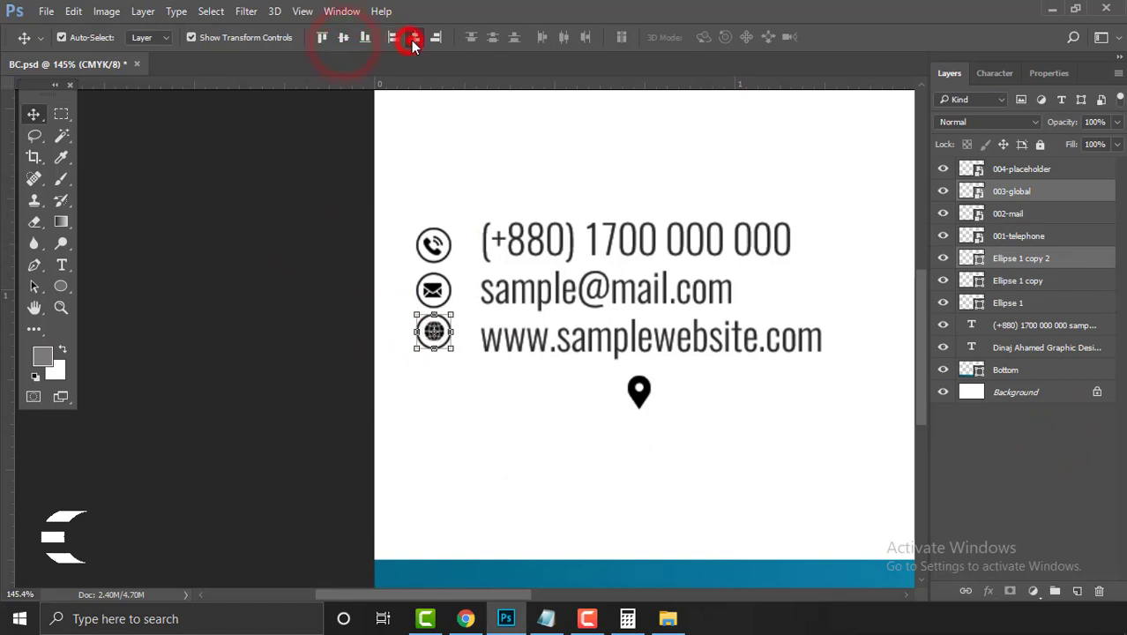
Group the globe icon and its circle into a layer group named Web
right_click(1061, 195)
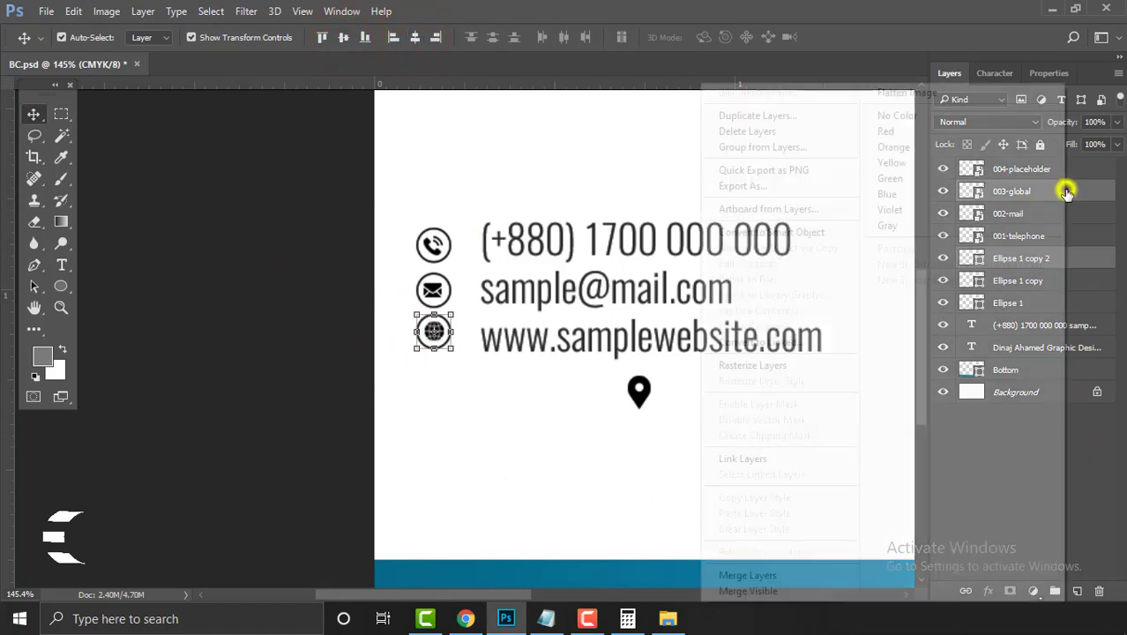
left_click(796, 150)
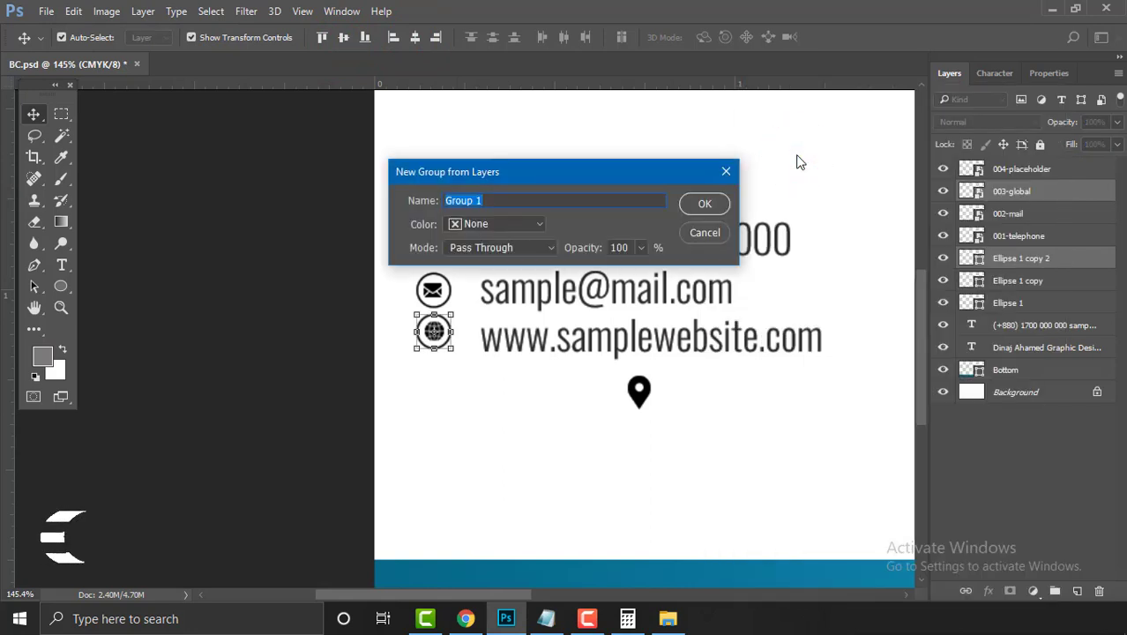
type("SeWSe")
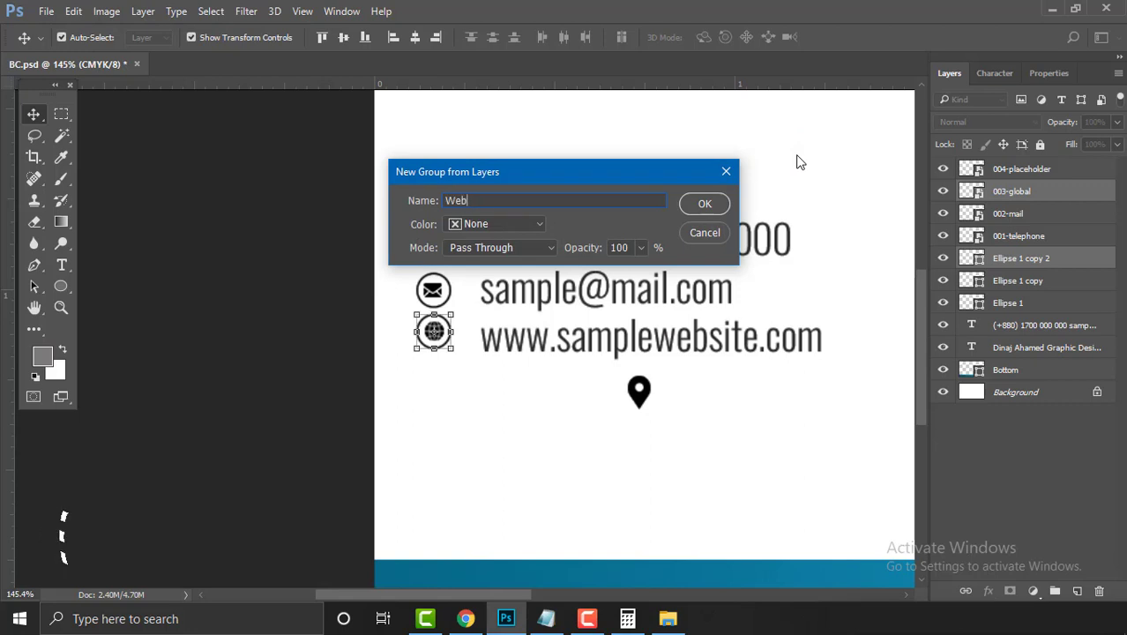
key("Return")
Centre the telephone icon in its circle and group both layers under the name Call
left_click_drag(368, 215, 450, 256)
left_click(413, 38)
right_click(1074, 227)
left_click(835, 147)
type("Call")
key("Return")
Centre the mail icon in its circle and group both layers under the name Mail
left_click_drag(372, 281, 458, 309)
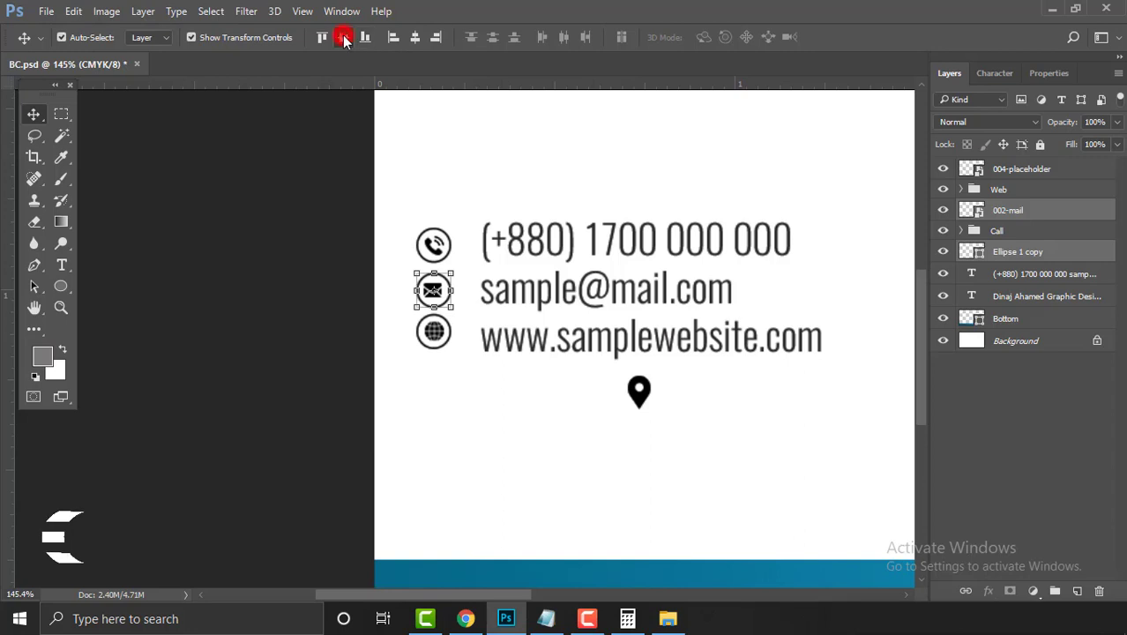
left_click(415, 38)
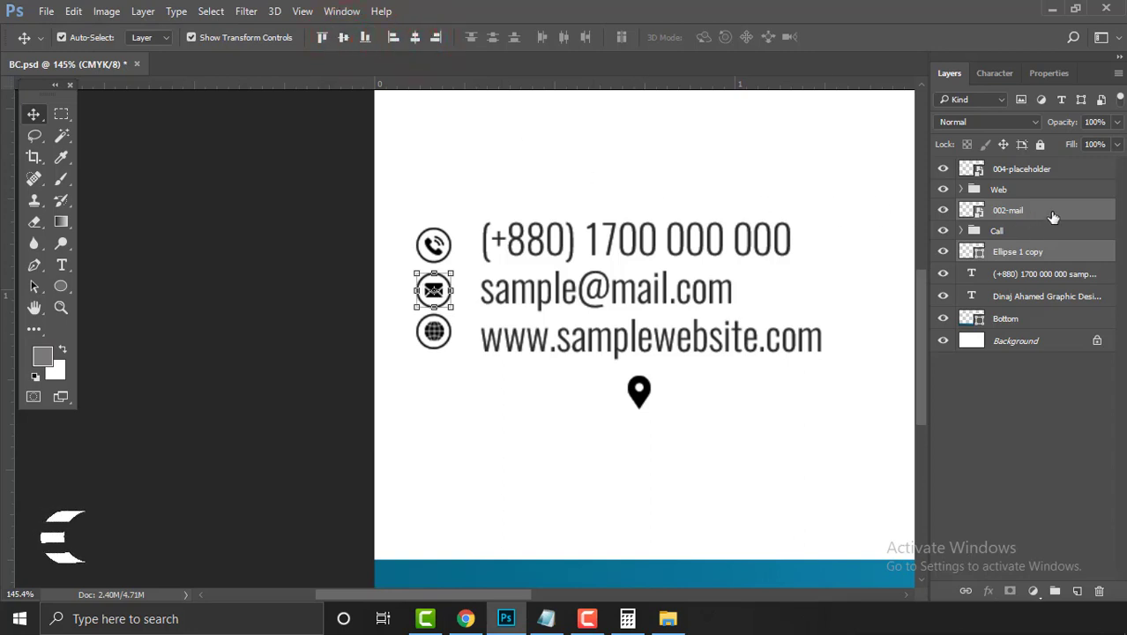
key("ctrl+g")
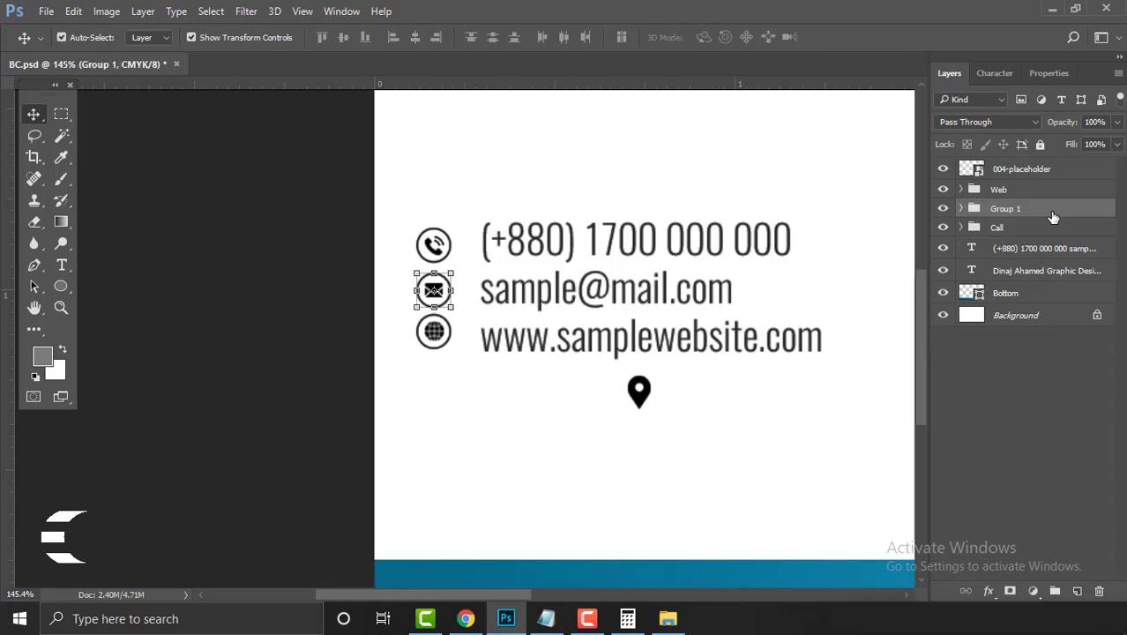
double_click(1004, 209)
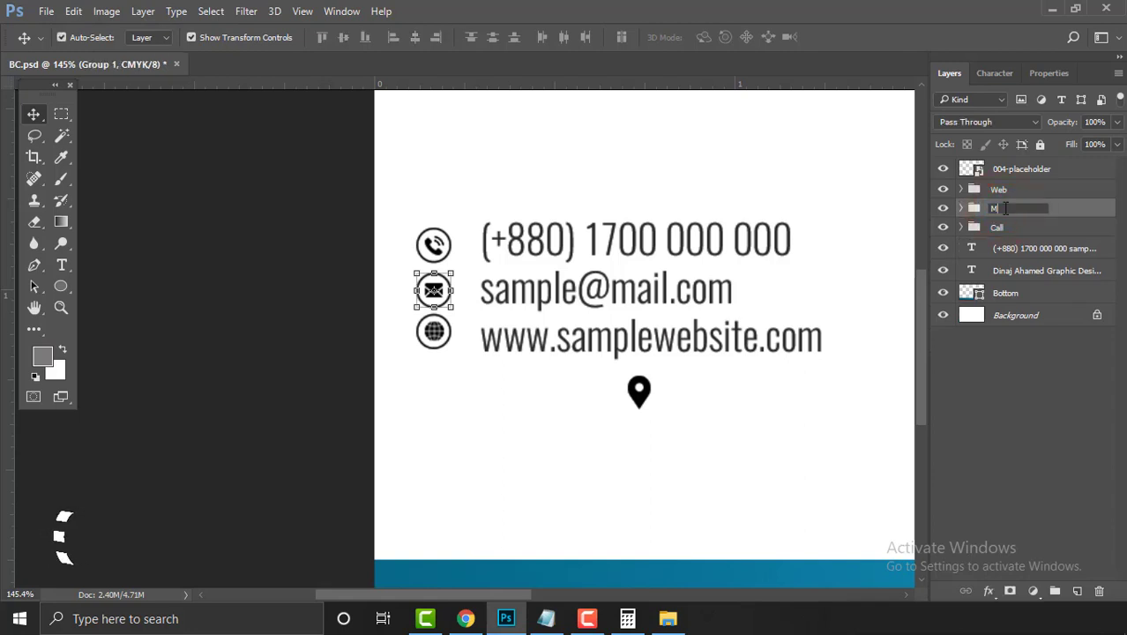
key("Return")
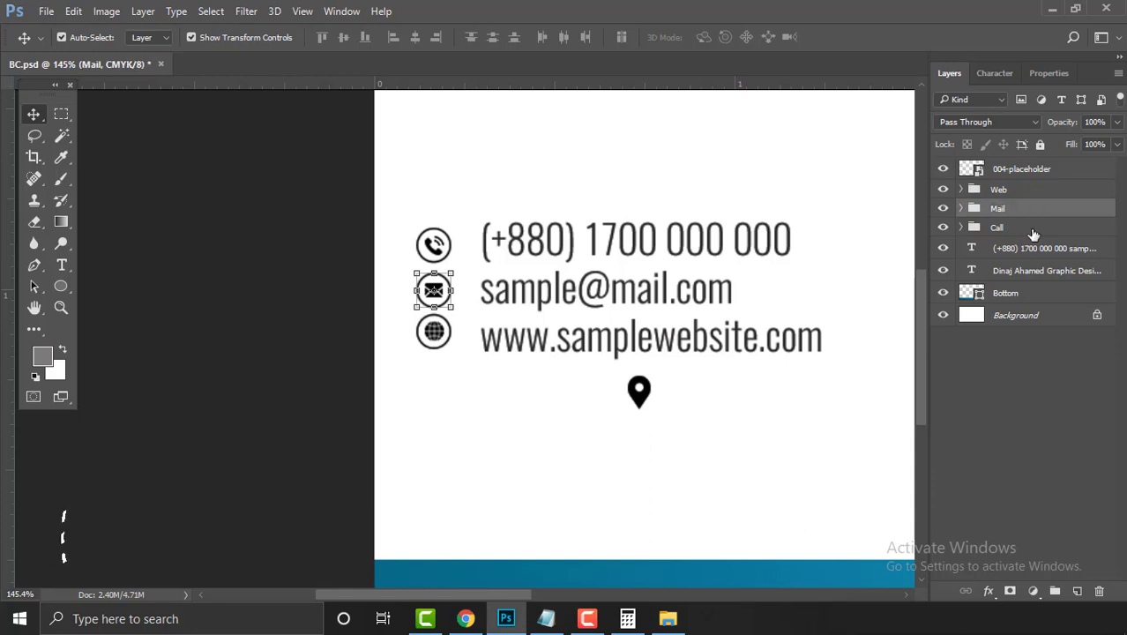
Align the top edge of the Call group with the top edge of the contact text block
left_click(984, 428)
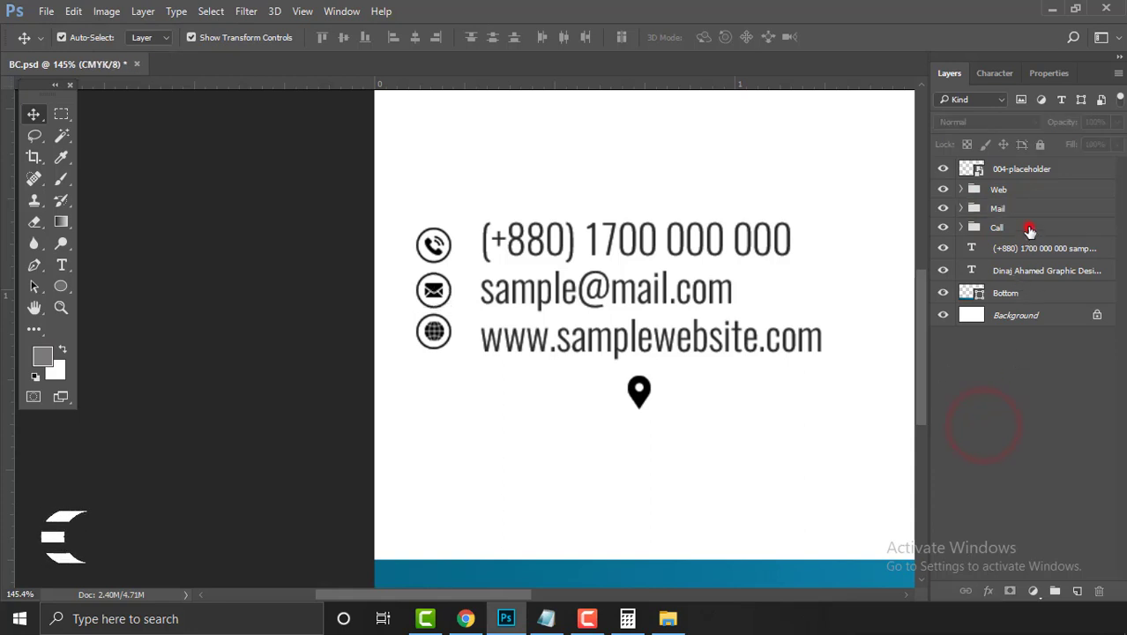
left_click(1029, 229)
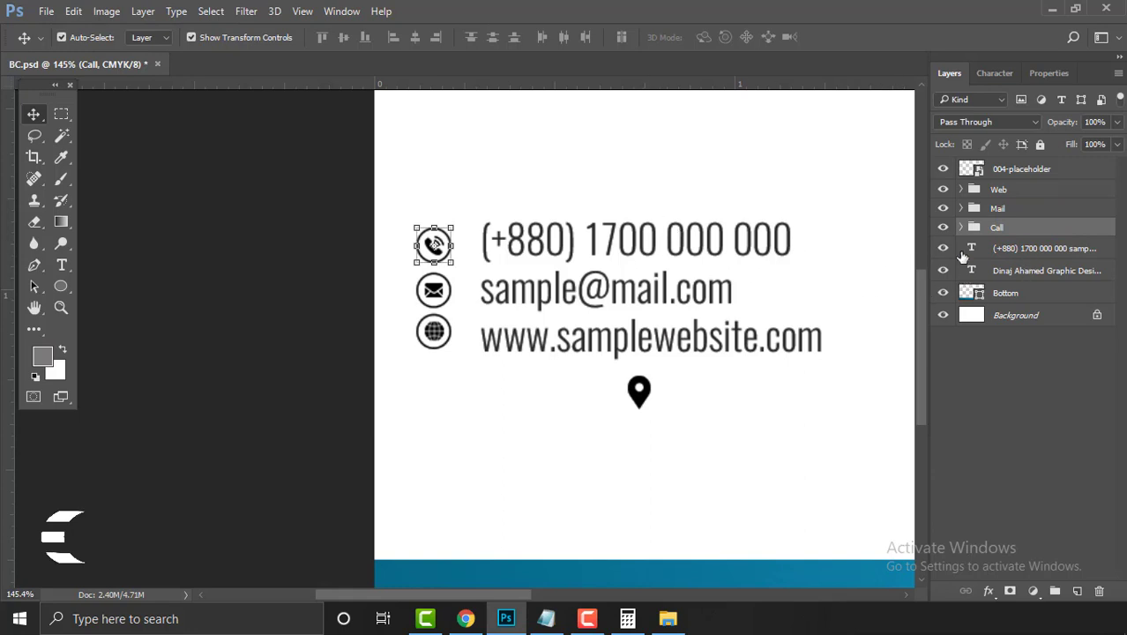
left_click(635, 237)
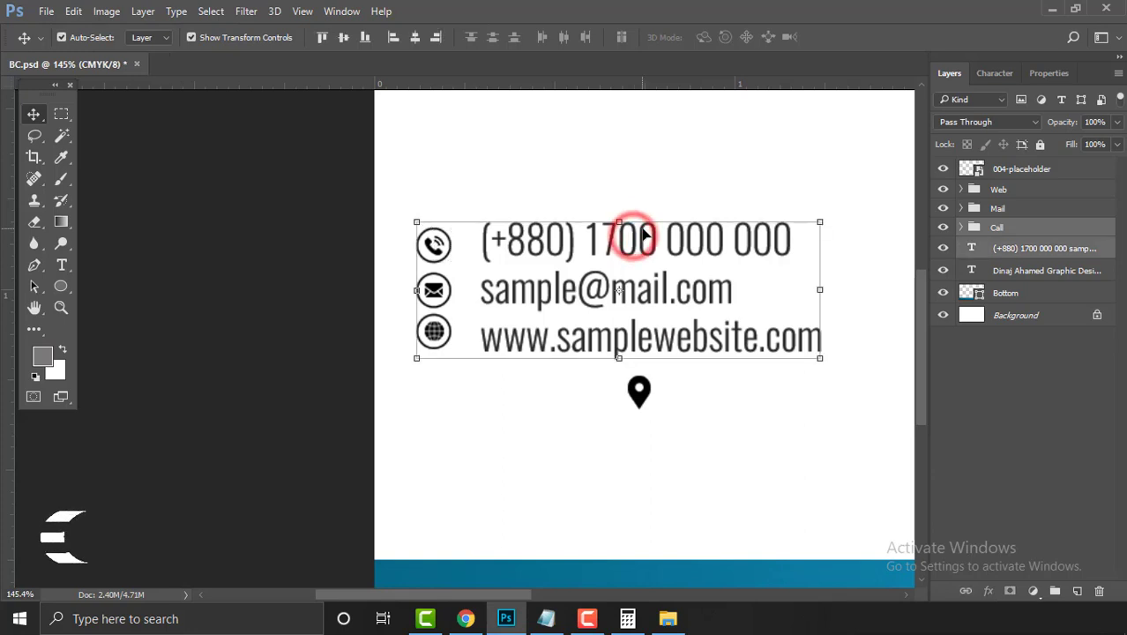
left_click(323, 38)
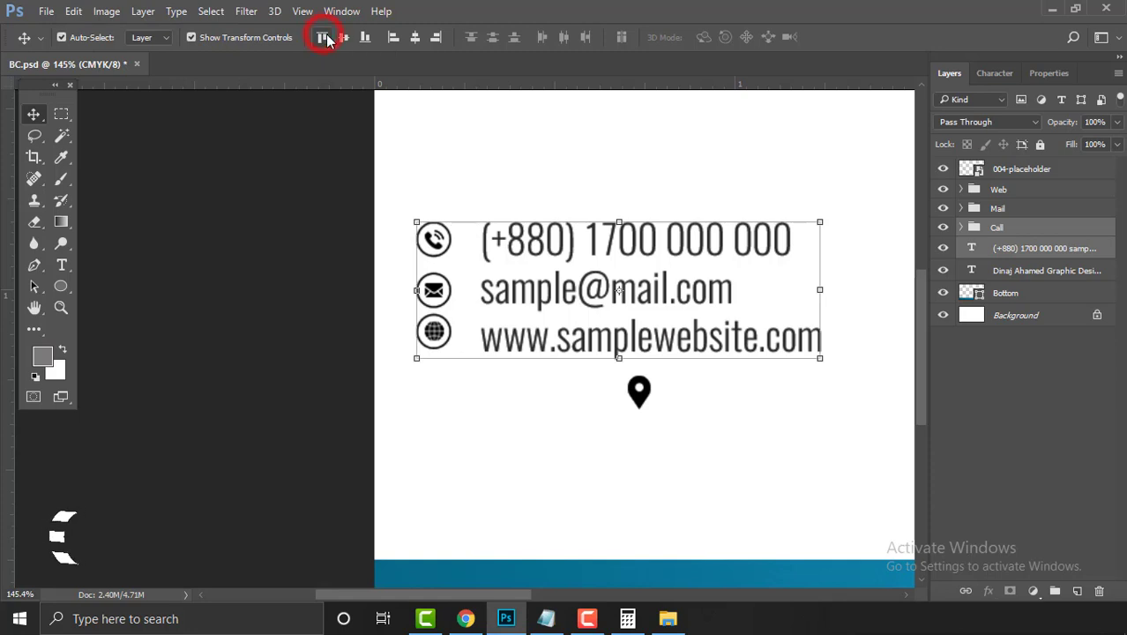
Reorder the layer groups so that Call is above Mail and Mail is above Web
left_click(294, 262)
left_click_drag(1017, 190, 1028, 238)
left_click_drag(1018, 208, 1018, 181)
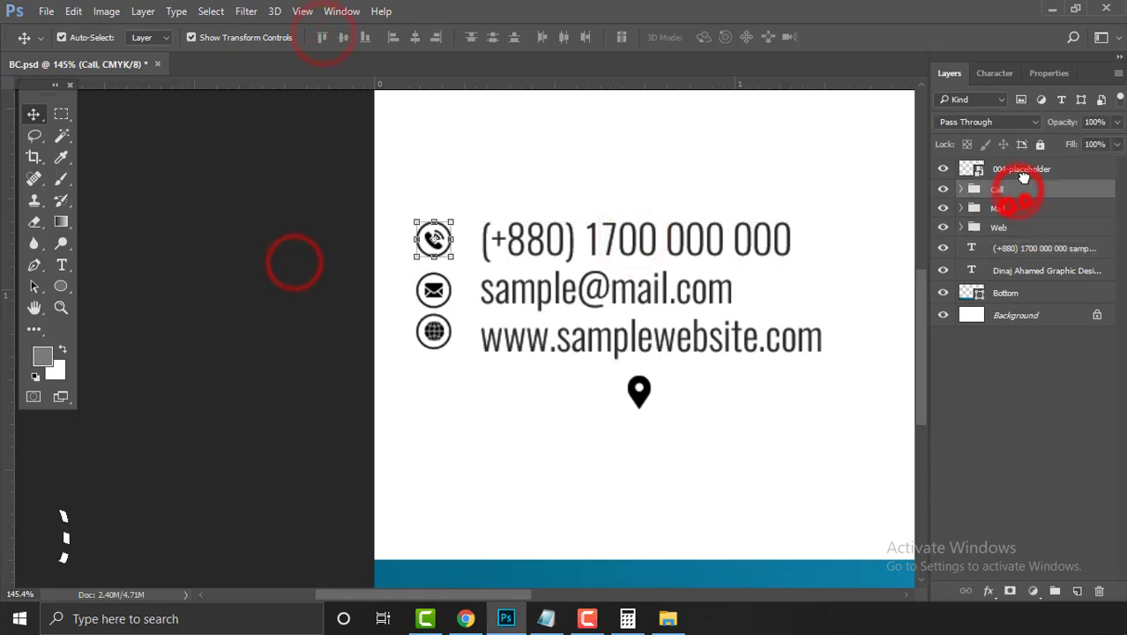
Align the bottom edge of the Web group with the bottom edge of the contact text block
left_click(1018, 228)
left_click(1034, 248, "ctrl")
left_click(365, 37)
left_click(338, 219)
left_click(1029, 226)
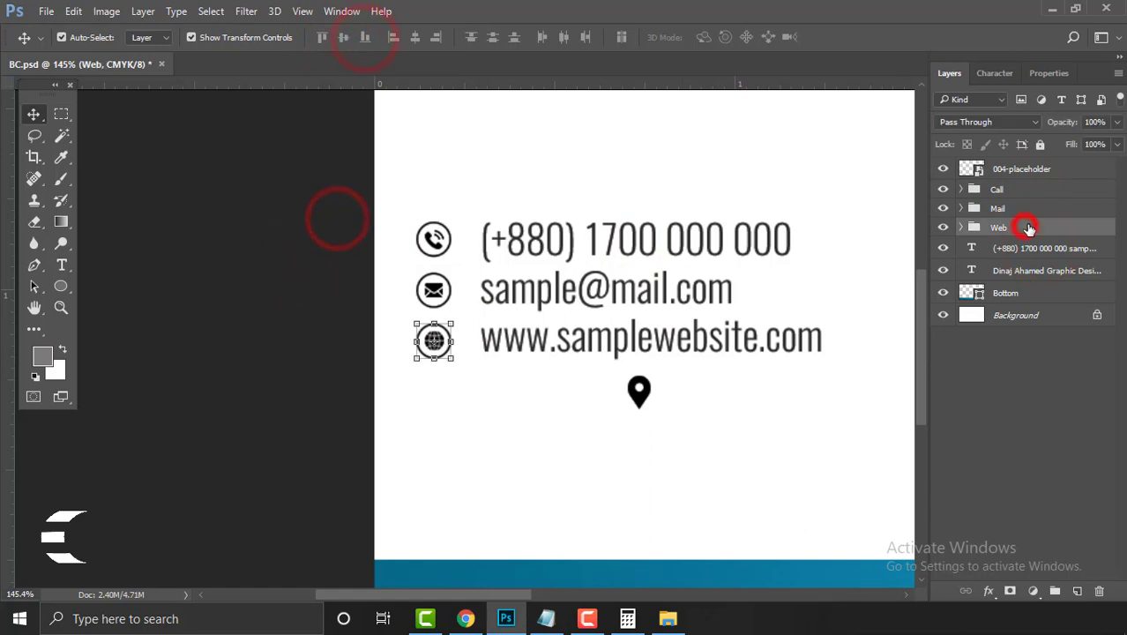
Add guides through the phone and website lines and at the circles' left edge, and adjust the Web and Call groups to them
left_click(1031, 383)
left_click(370, 88)
left_click_drag(368, 88, 481, 337)
left_click(1024, 227)
left_click(1064, 395)
left_click_drag(622, 88, 639, 238)
left_click(1023, 189)
left_click(1000, 426)
Distribute the Call, Mail and Web groups evenly by their vertical centres and hide the guides
left_click_drag(389, 201, 458, 357)
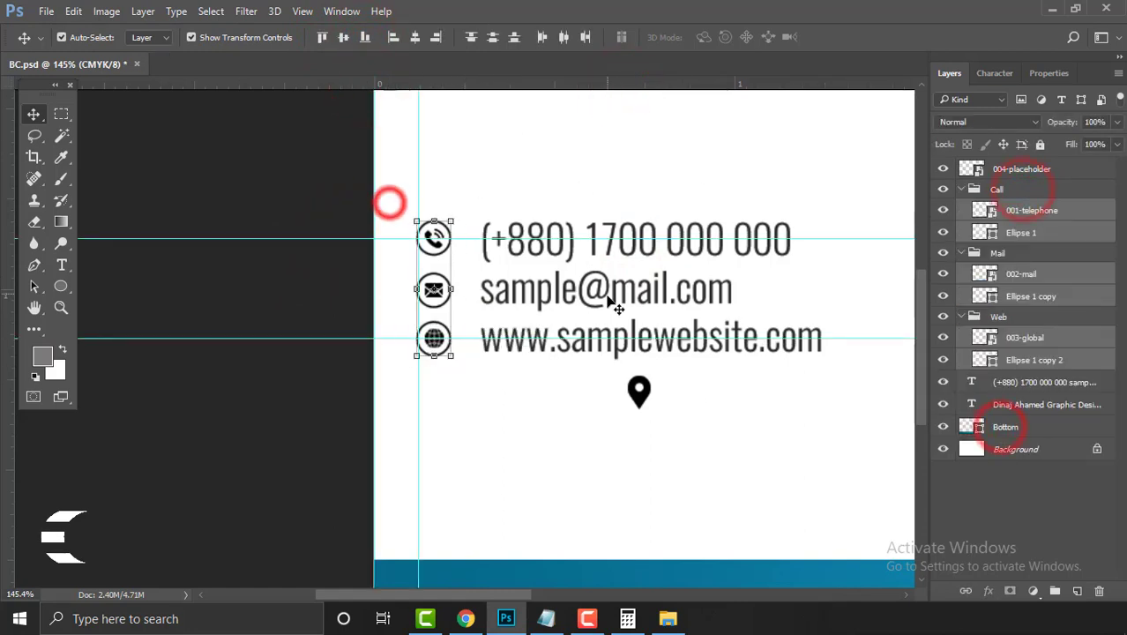
left_click(492, 37)
left_click(1023, 227)
left_click(1031, 384)
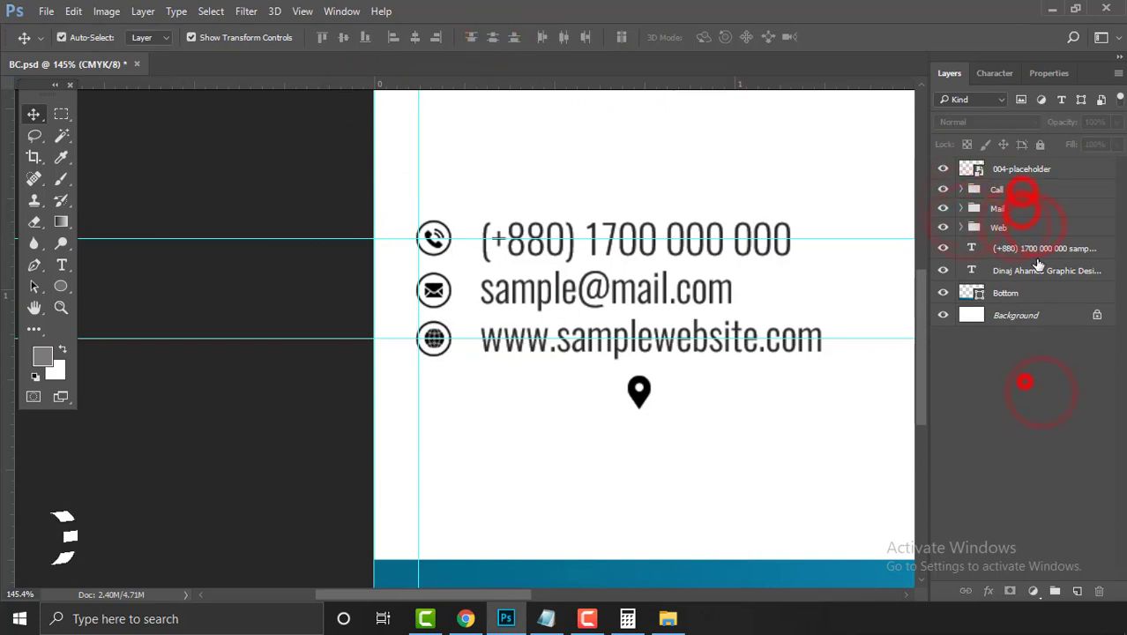
left_click(1022, 190)
left_click(1023, 227, "shift")
left_click(492, 37)
key("ctrl+semicolon")
Lower the opacity of the Call, Mail and Web groups to 60% and check the icons on the card
key("ctrl+1")
left_click(470, 340)
left_click(192, 284)
key("ctrl+0")
left_click(1030, 191)
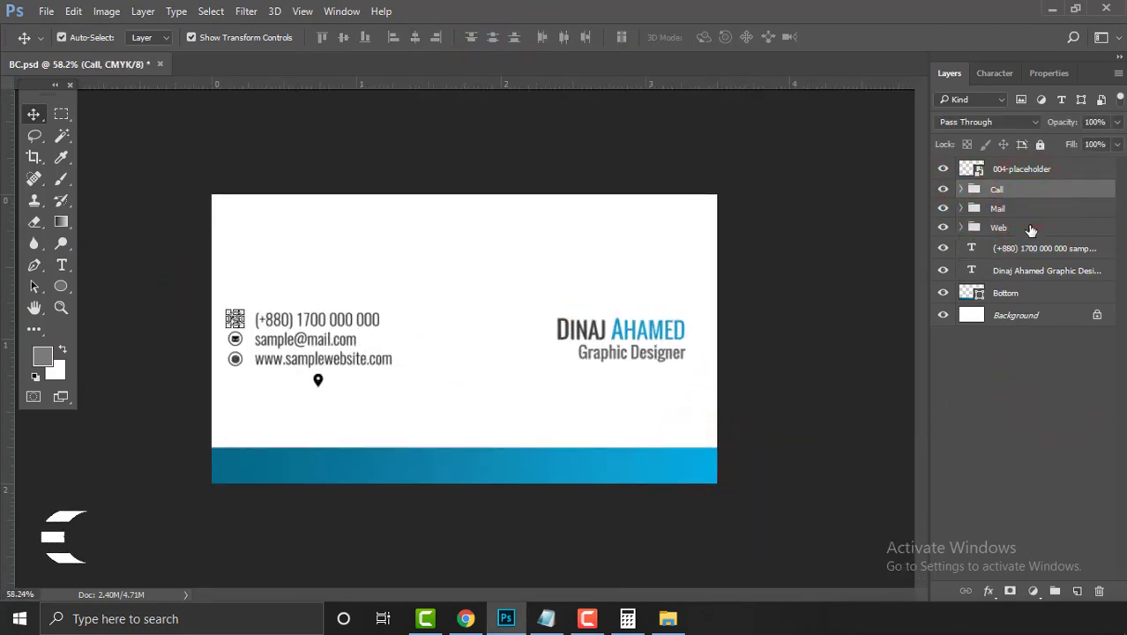
left_click(1030, 227, "shift")
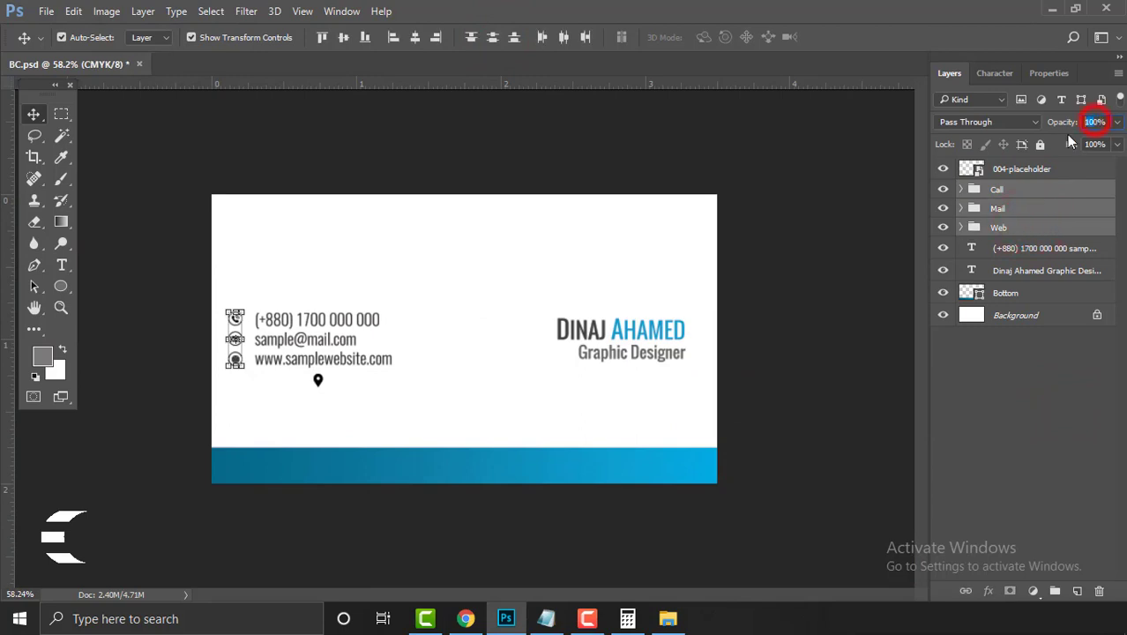
type("60")
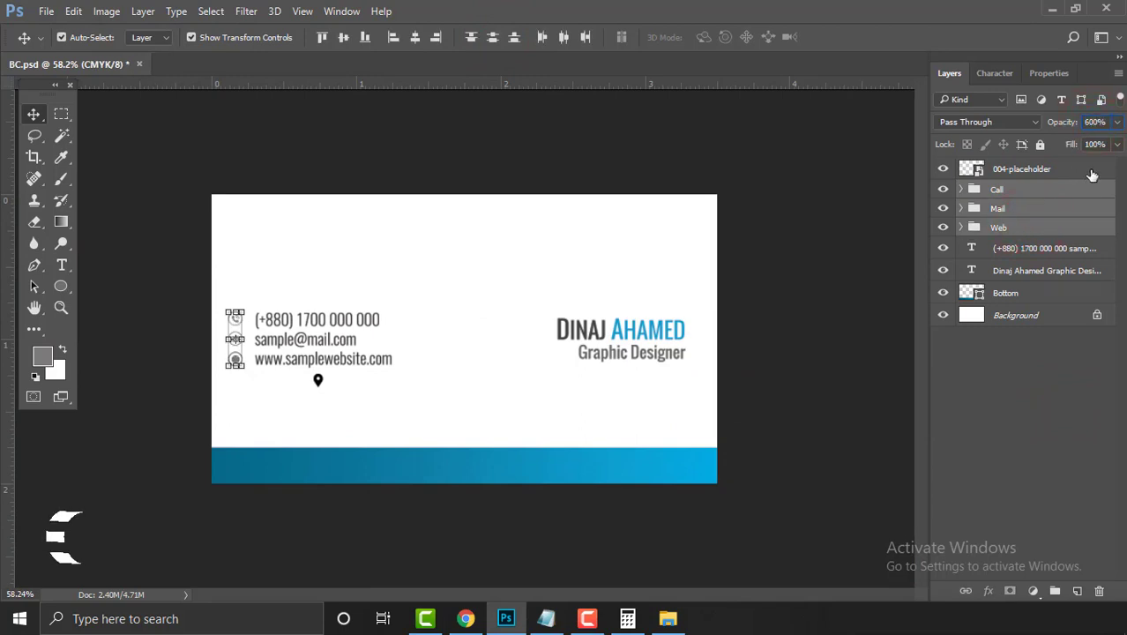
left_click(823, 310)
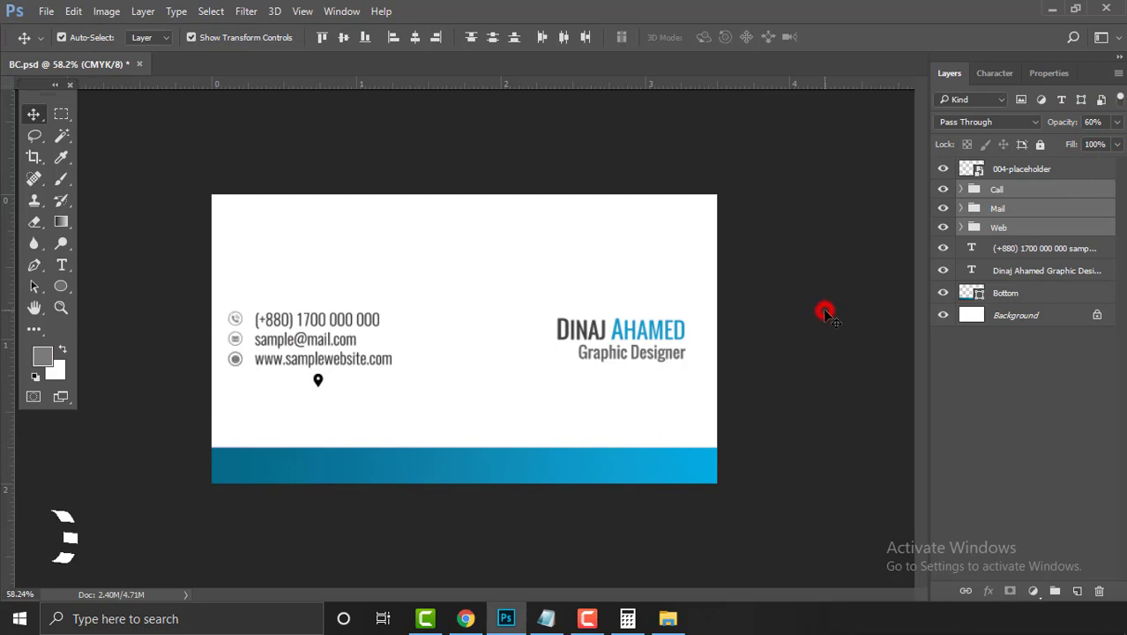
left_click(231, 359, "ctrl")
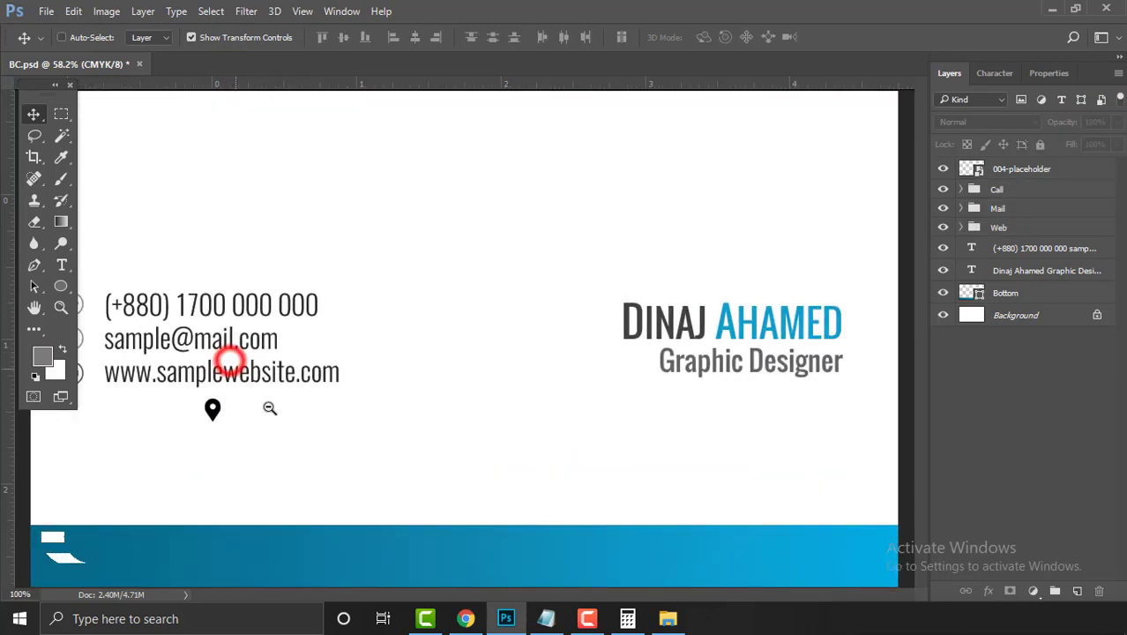
Check the opacity of the Call, Mail and Web groups with the whole card in view
left_click_drag(264, 408, 322, 377)
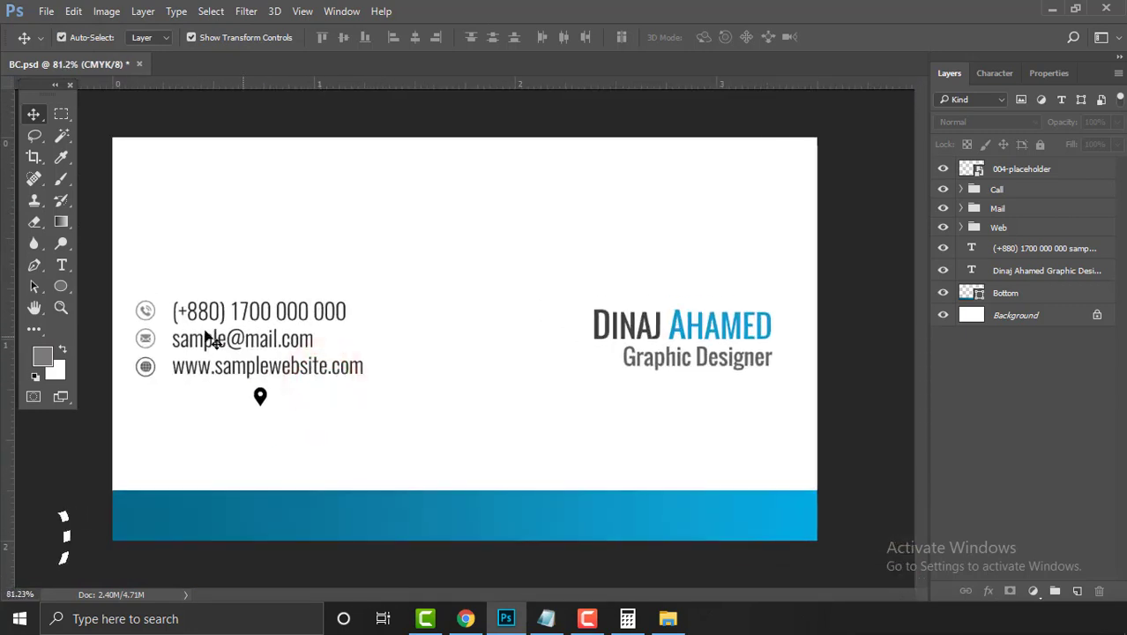
left_click(1038, 192)
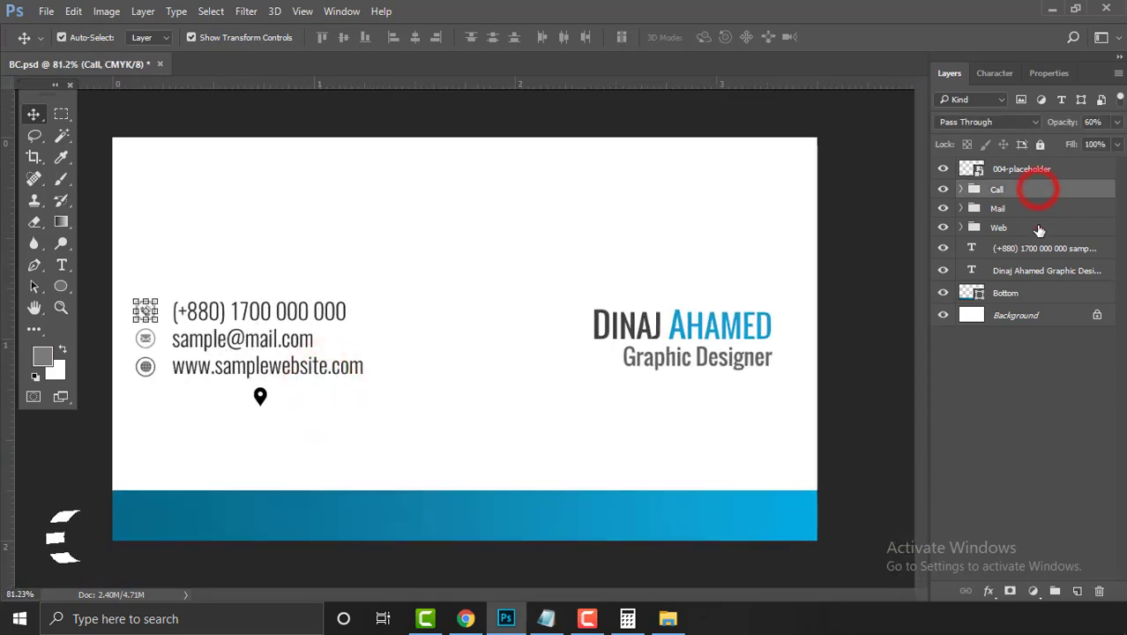
left_click(1039, 228, "shift")
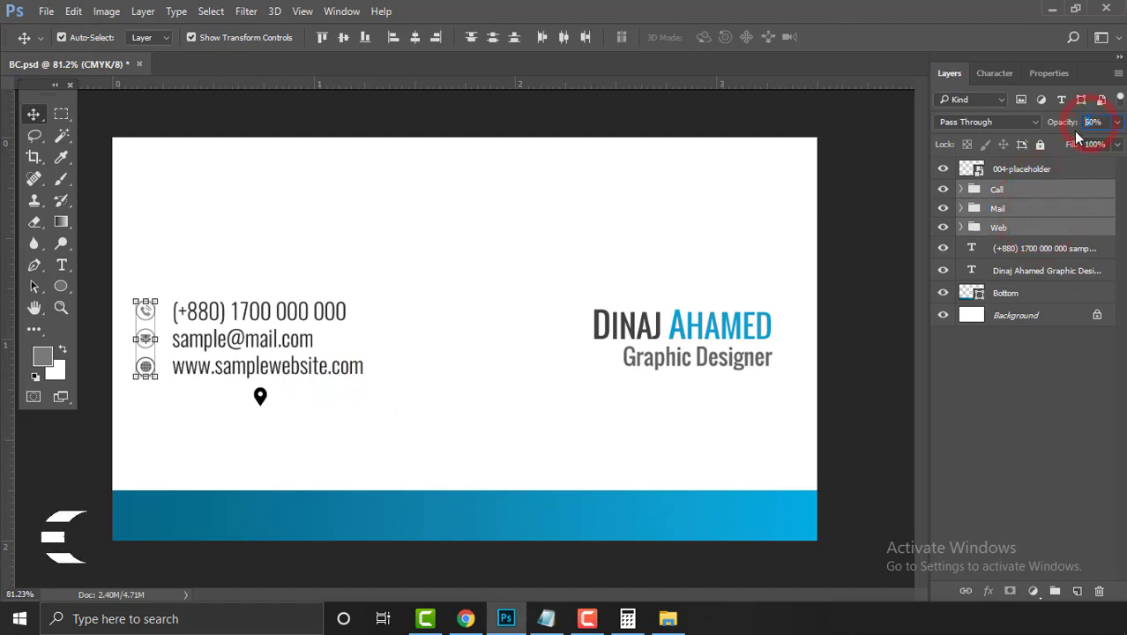
left_click(877, 391)
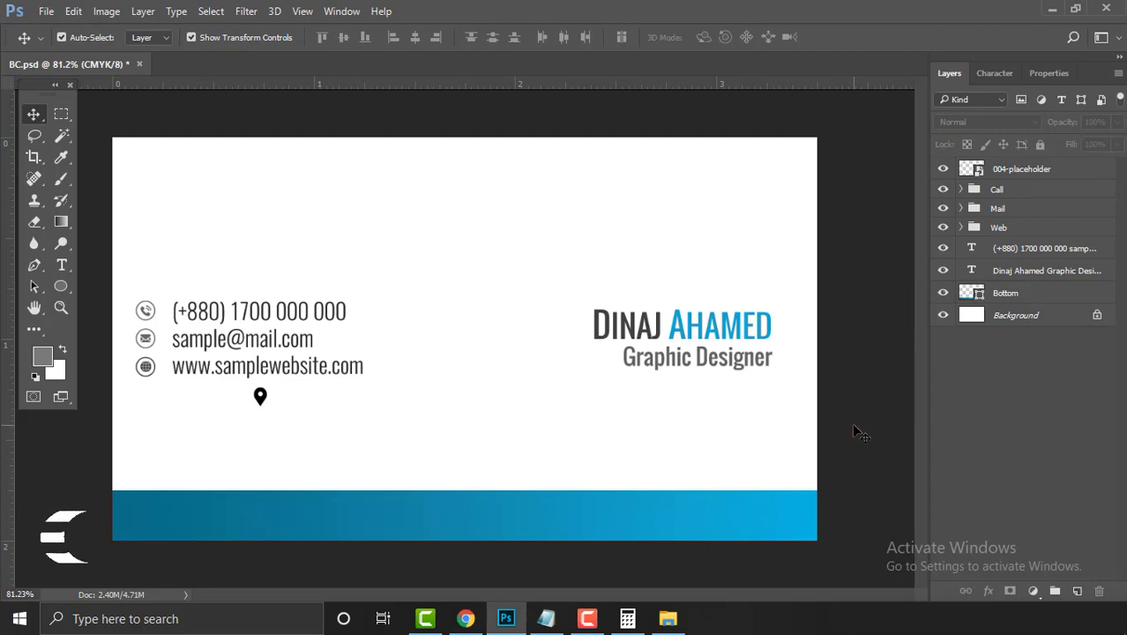
Move the location pin lower on the card and copy the address from Info.txt in Notepad
left_click_drag(262, 402, 319, 455)
left_click(380, 464)
left_click(546, 618)
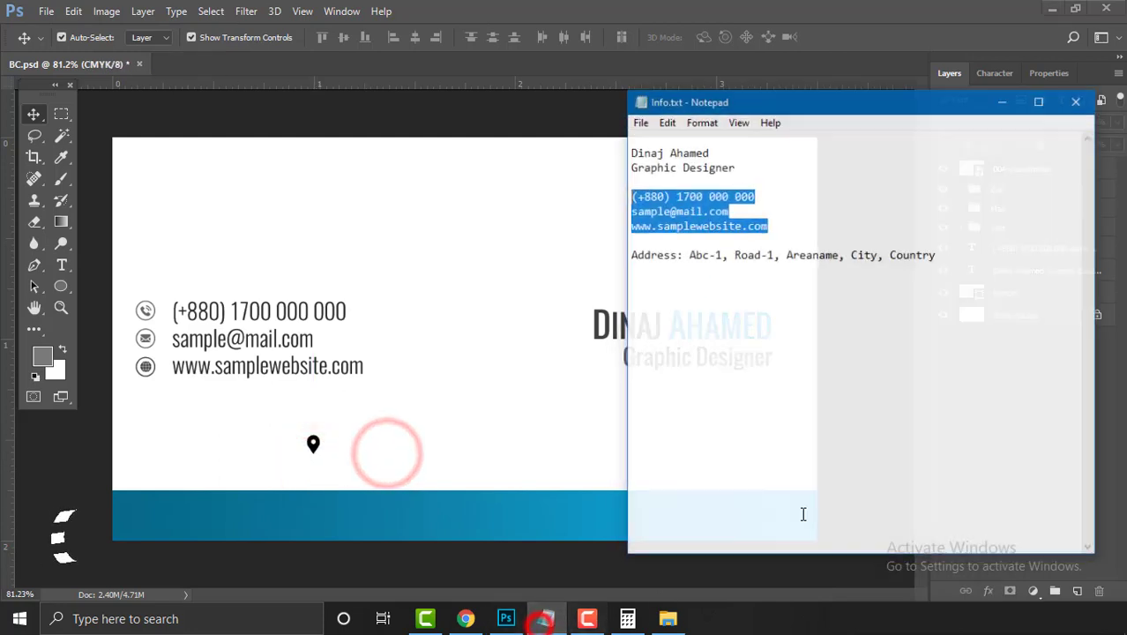
left_click_drag(945, 245, 695, 245)
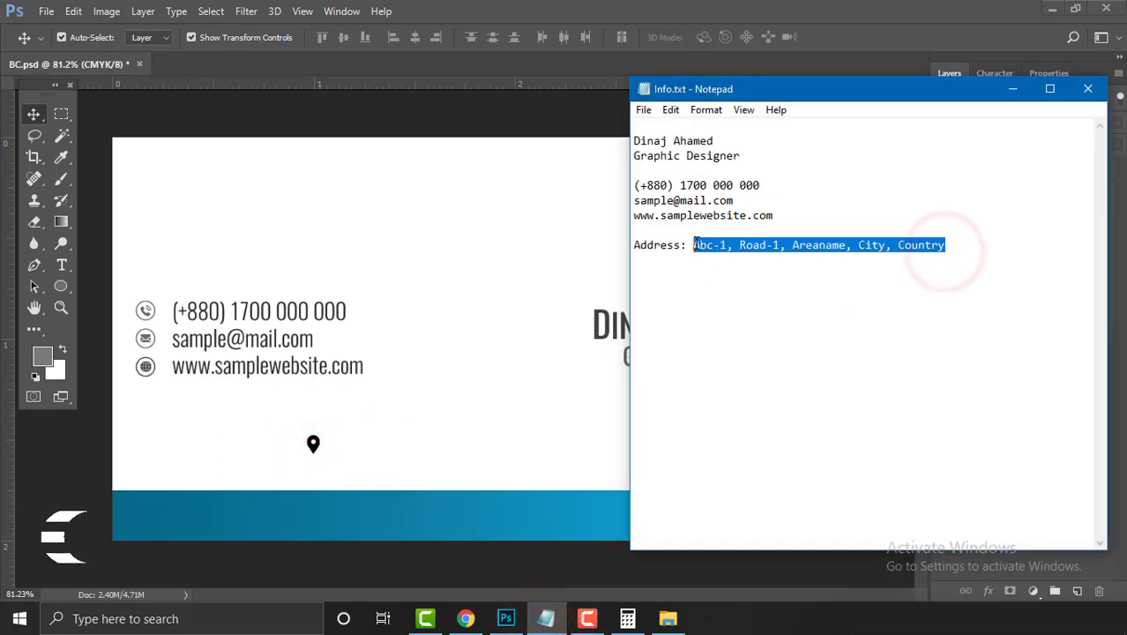
right_click(738, 245)
left_click(775, 297)
left_click(1012, 89)
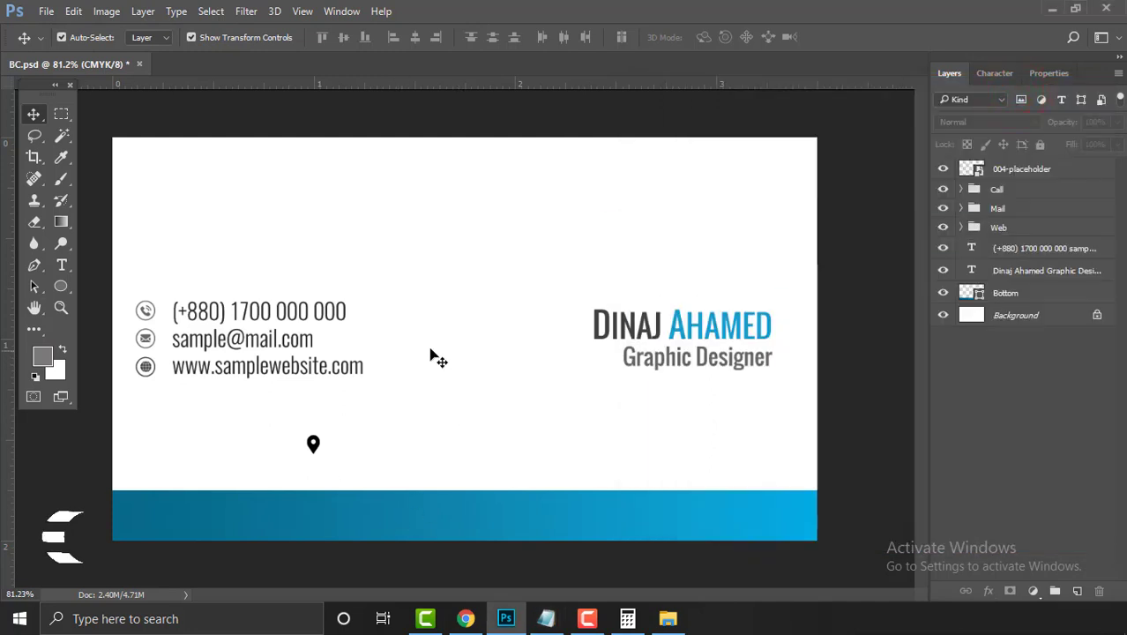
Paste the copied address as centre-aligned text at the upper edge of the blue band
left_click(62, 265)
left_click(525, 37)
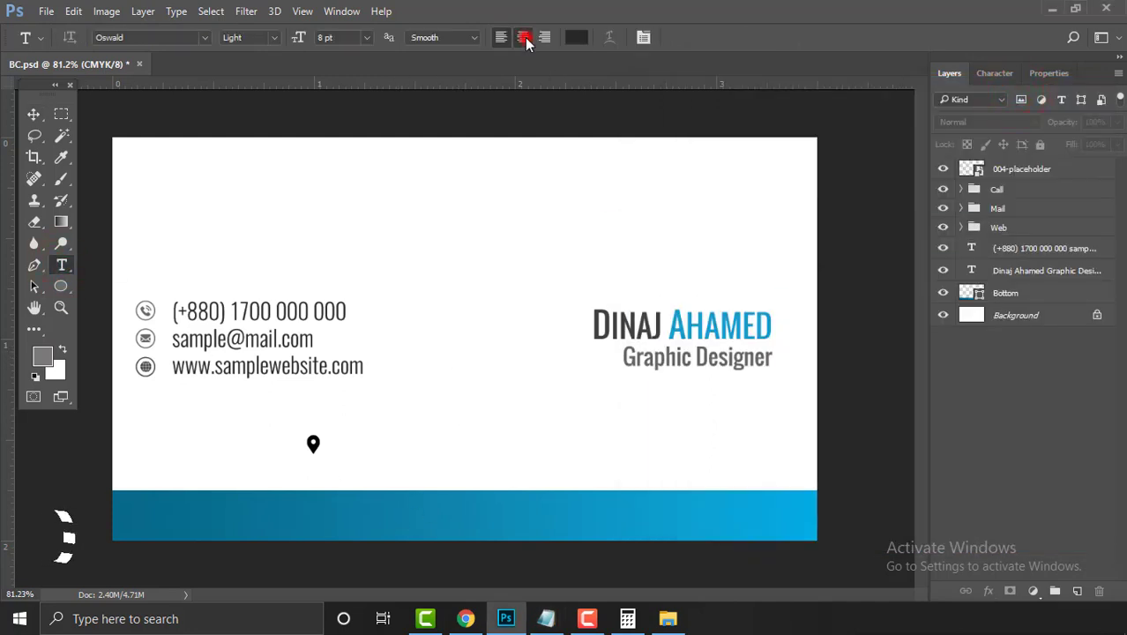
left_click(449, 492)
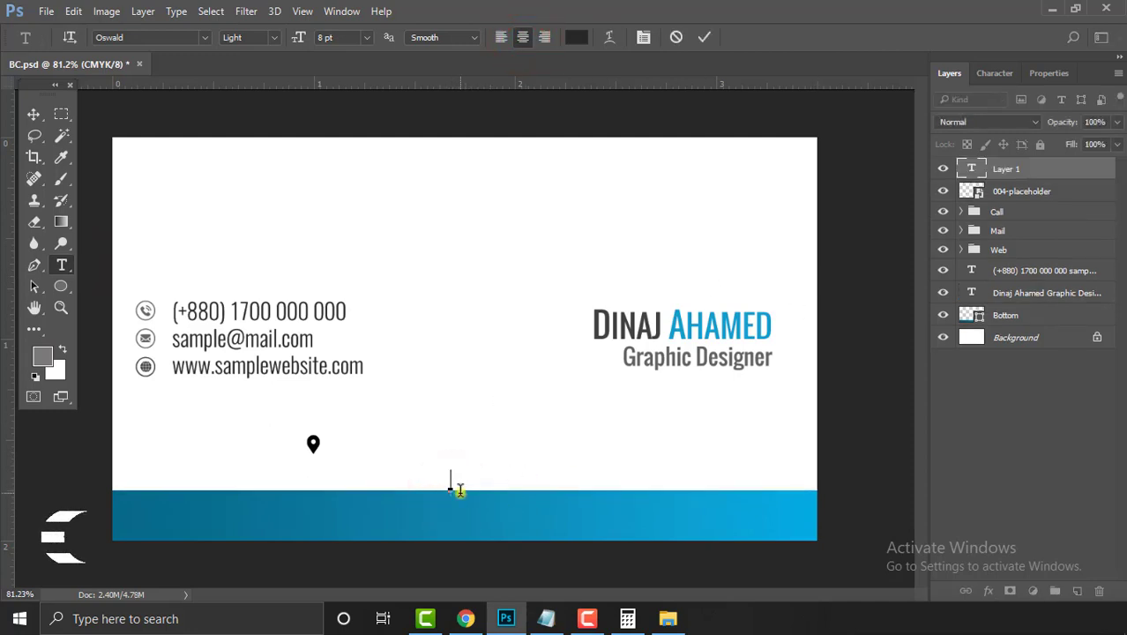
right_click(457, 487)
left_click(536, 198)
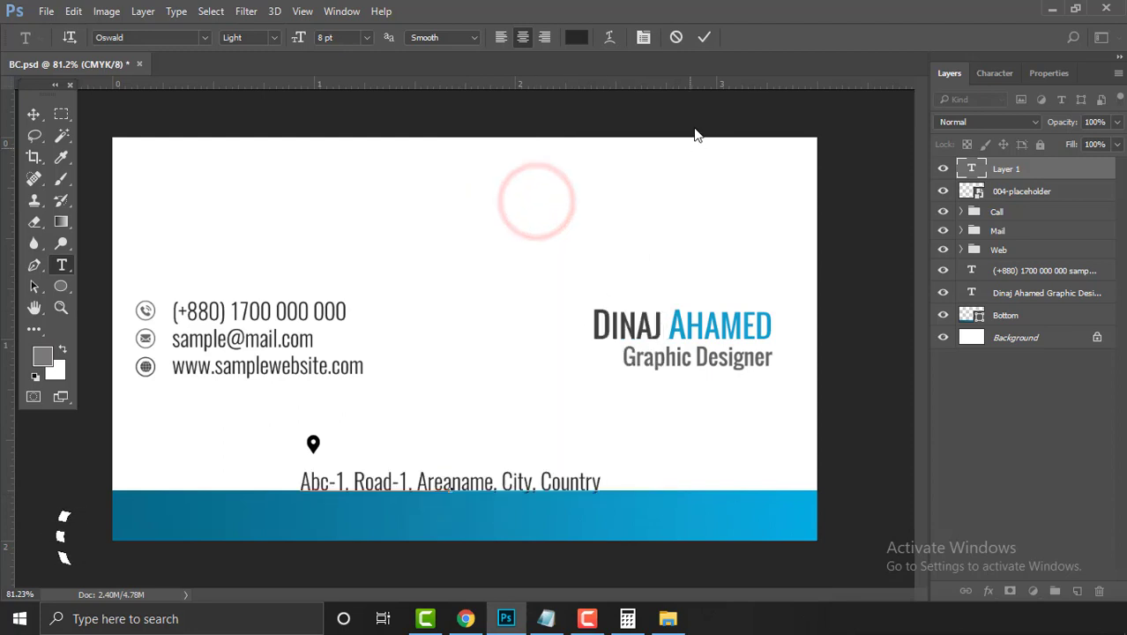
left_click(703, 37)
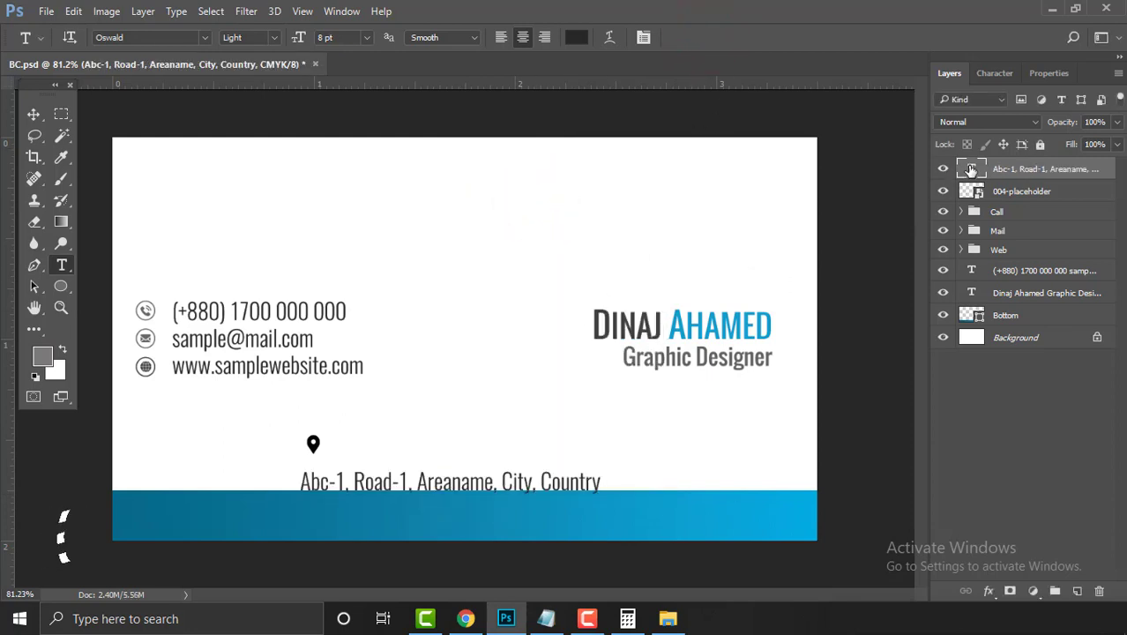
double_click(971, 168)
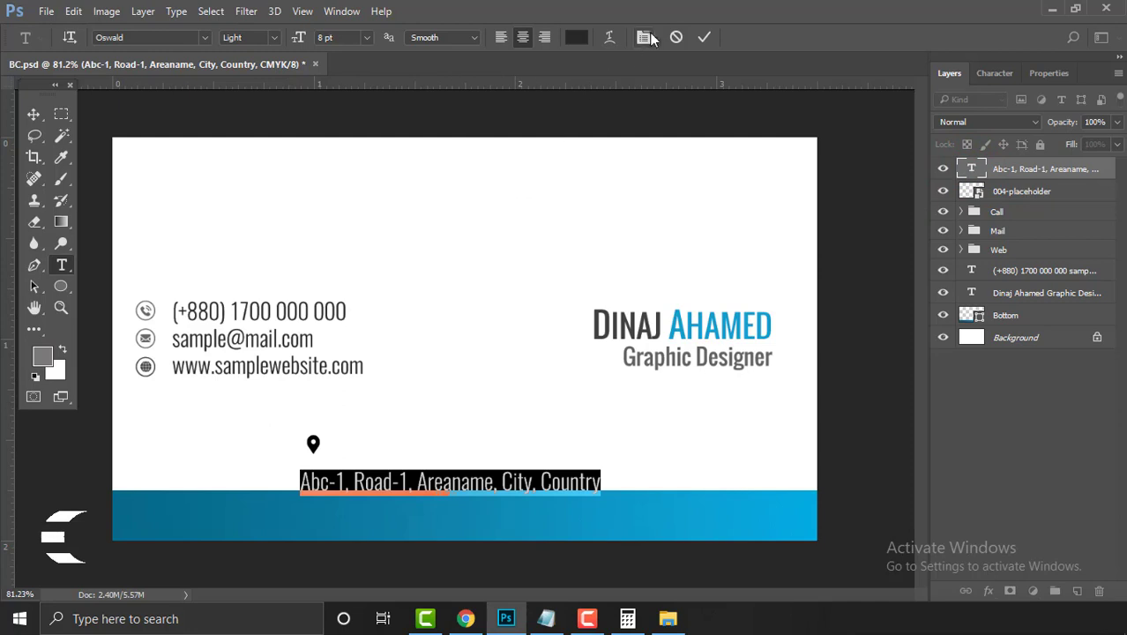
left_click(574, 37)
left_click(274, 308)
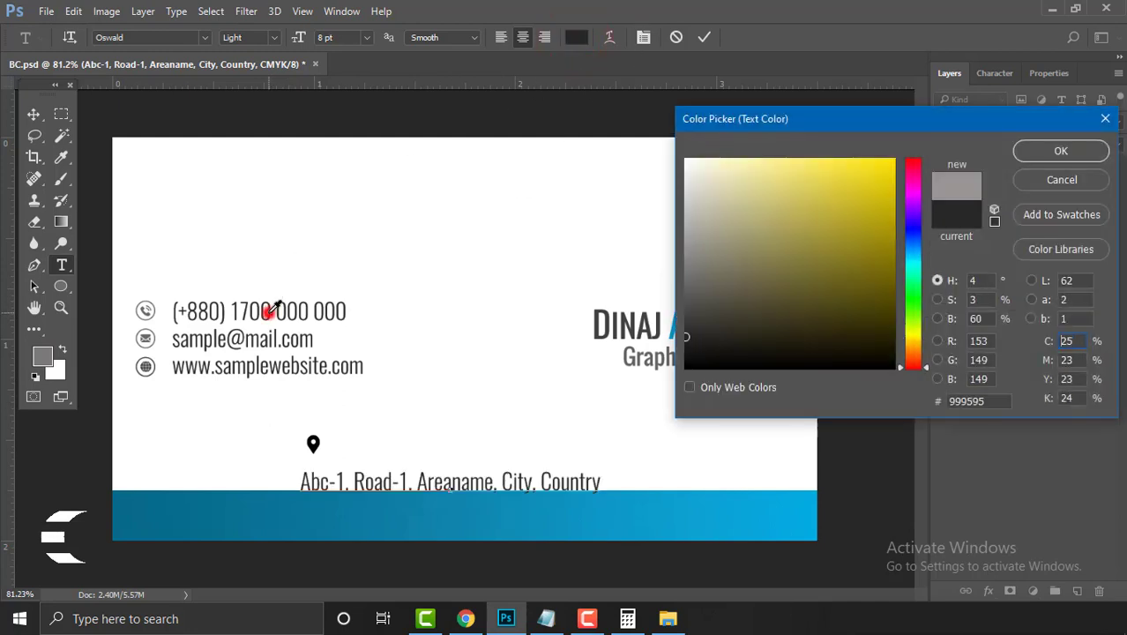
left_click(1085, 181)
left_click(705, 37)
Compare the type settings of the contact details with those of the address text
left_click(266, 305)
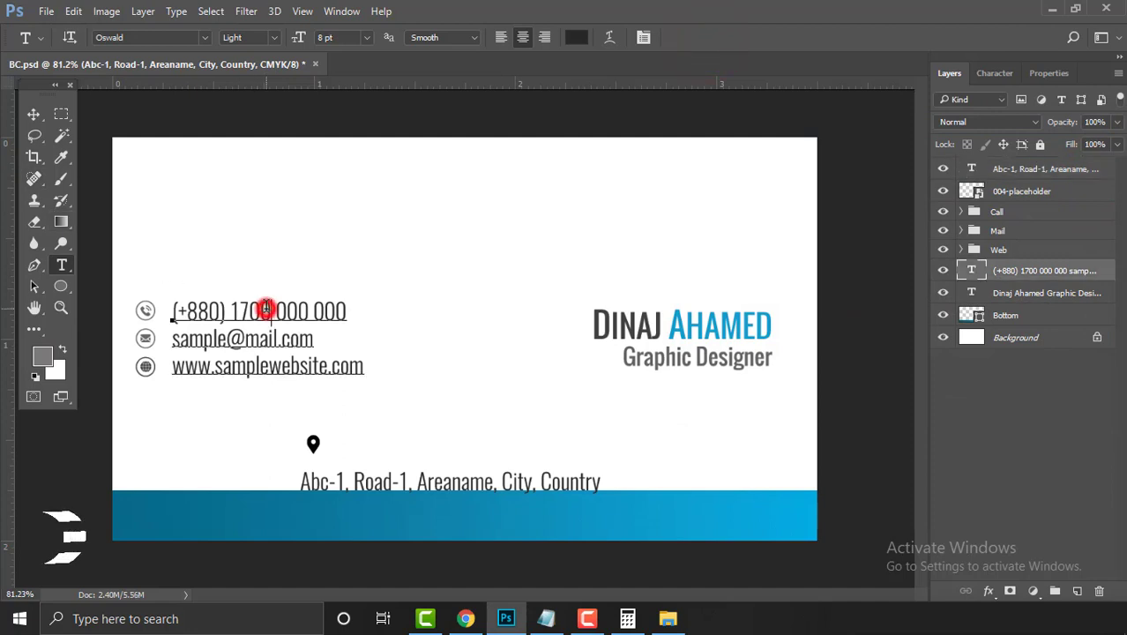
left_click(703, 38)
left_click(526, 481)
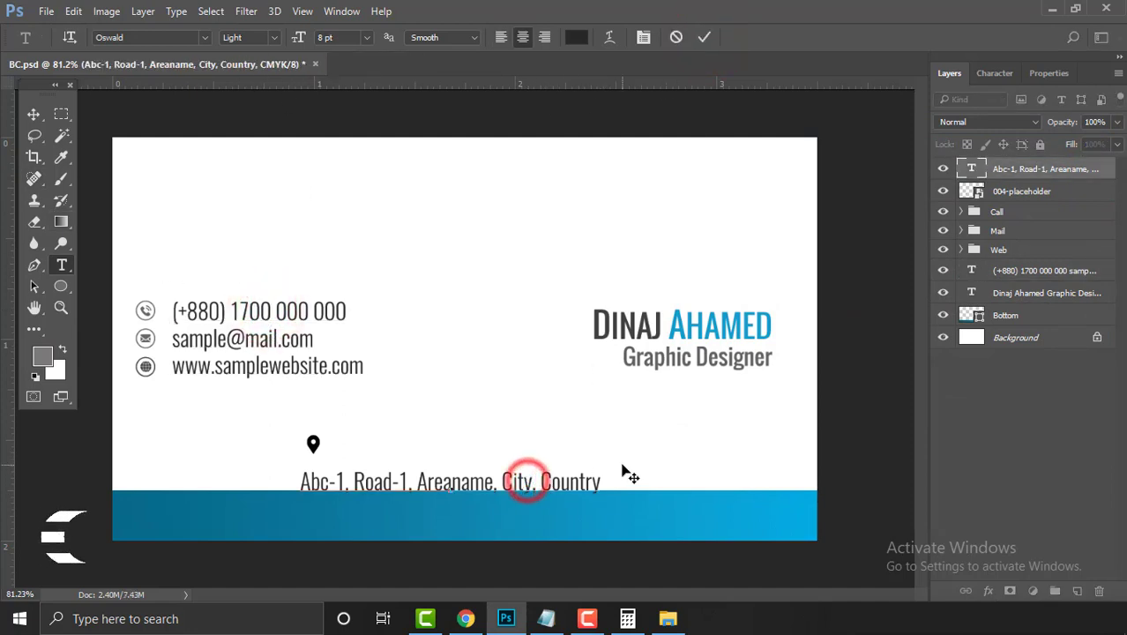
left_click(704, 37)
Move the address text slightly down onto the blue band and rename its layer Address
left_click(33, 113)
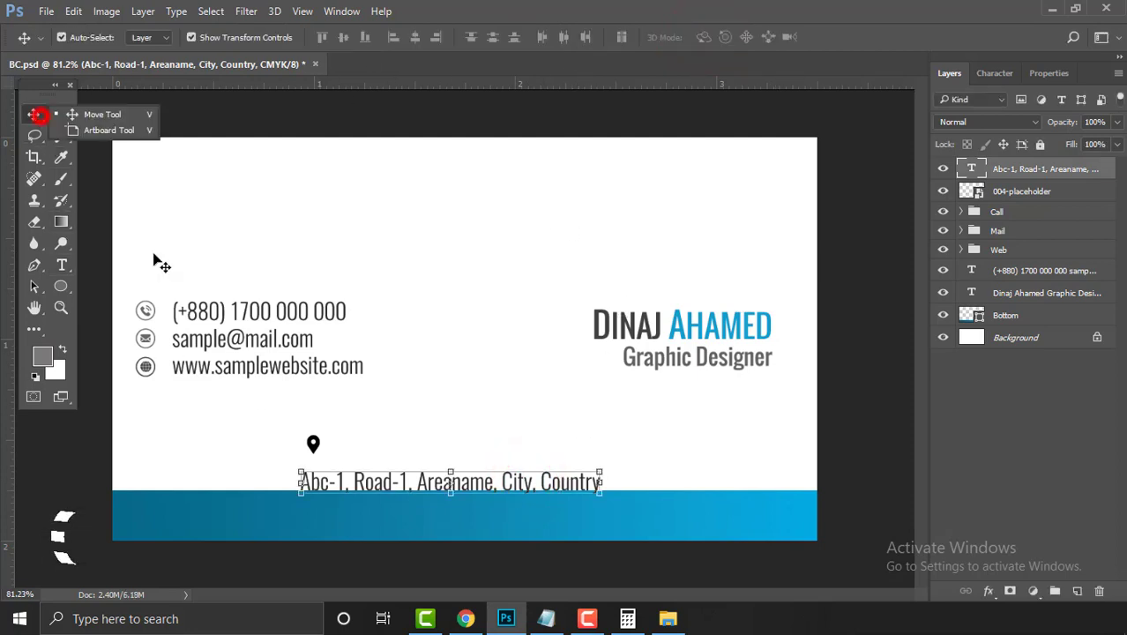
left_click(881, 496)
left_click_drag(587, 485, 556, 499)
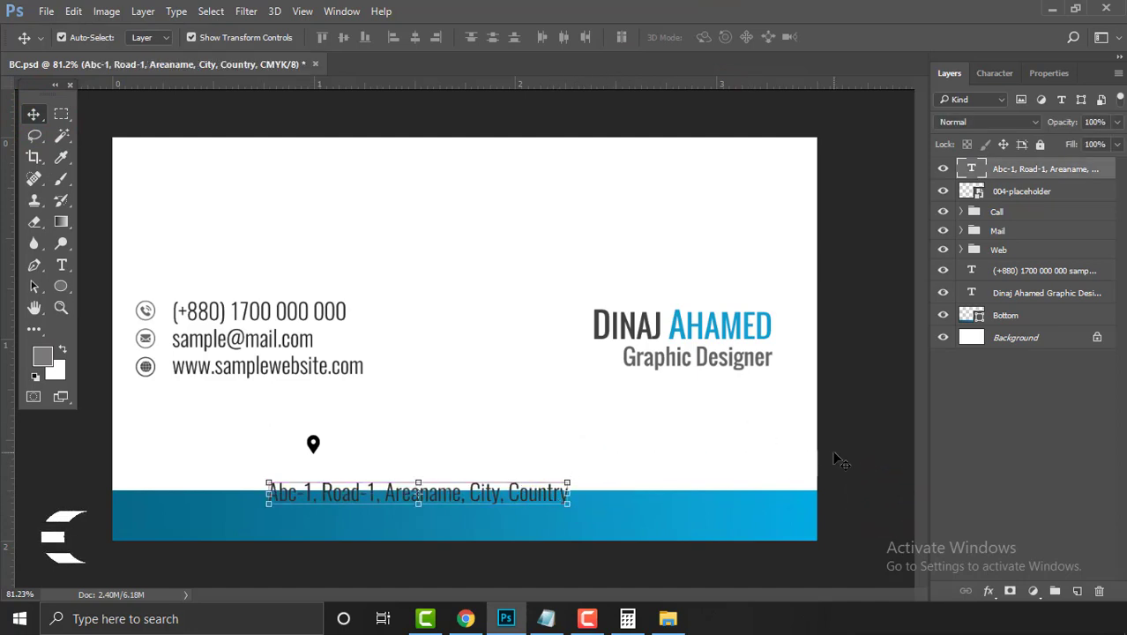
double_click(1047, 169)
type("Address")
key("Return")
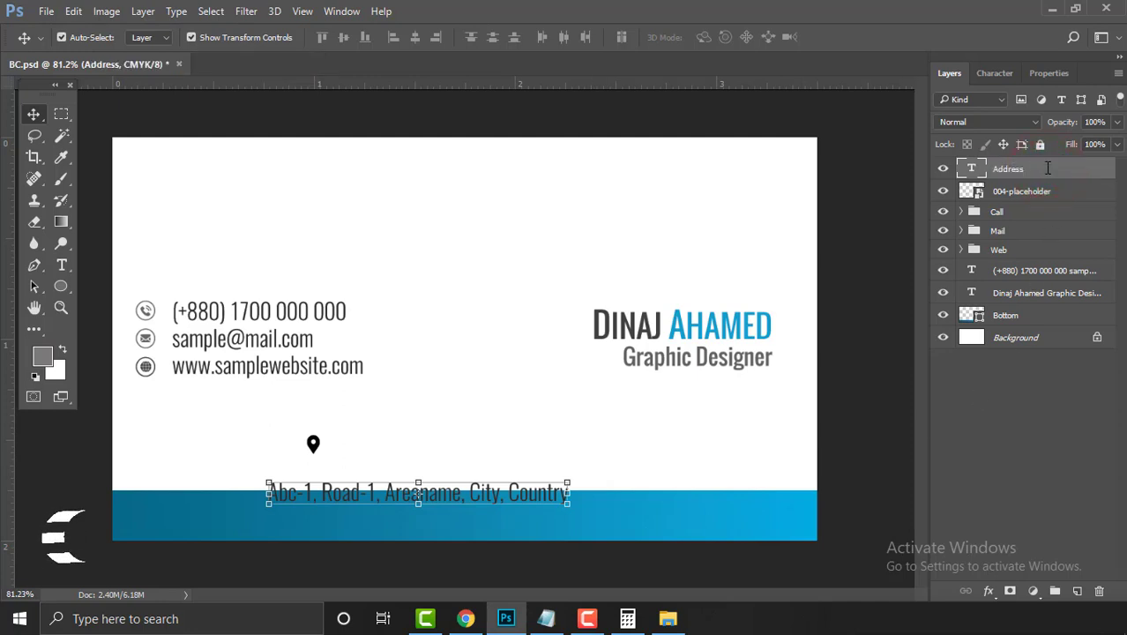
Align the Address text to the horizontal centre of the Background layer
left_click(1056, 341, "ctrl")
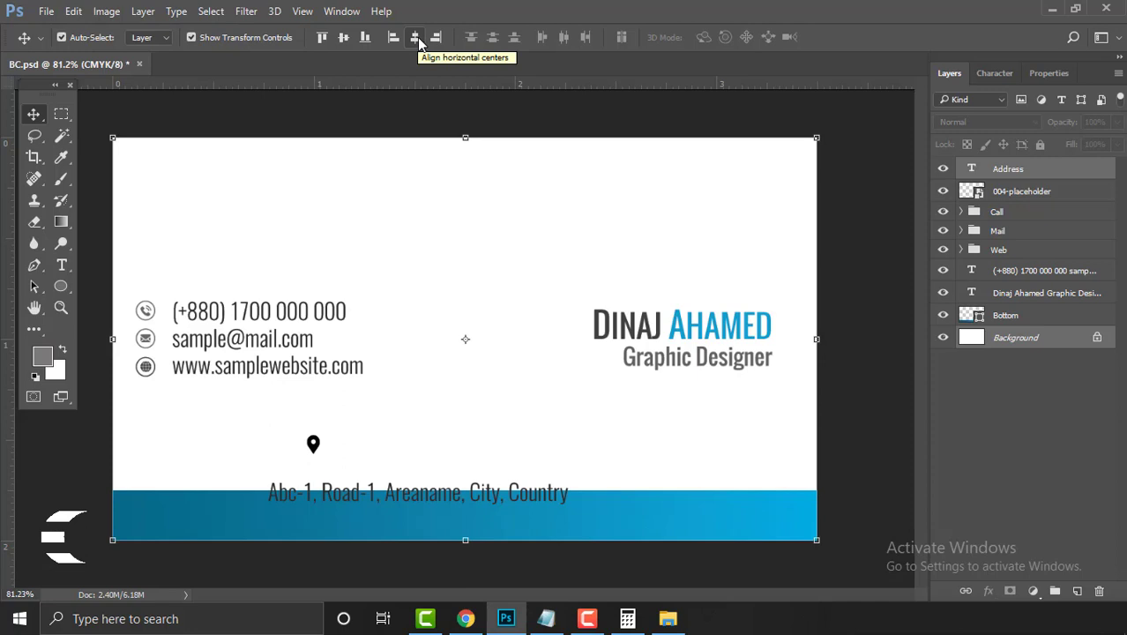
left_click(415, 37)
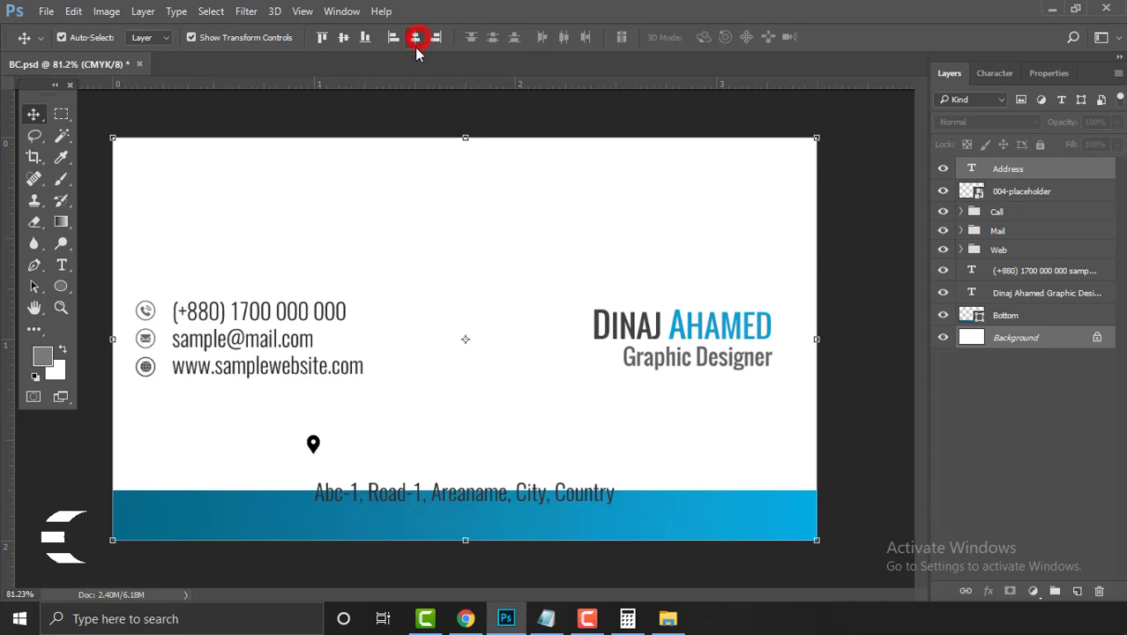
left_click(852, 509)
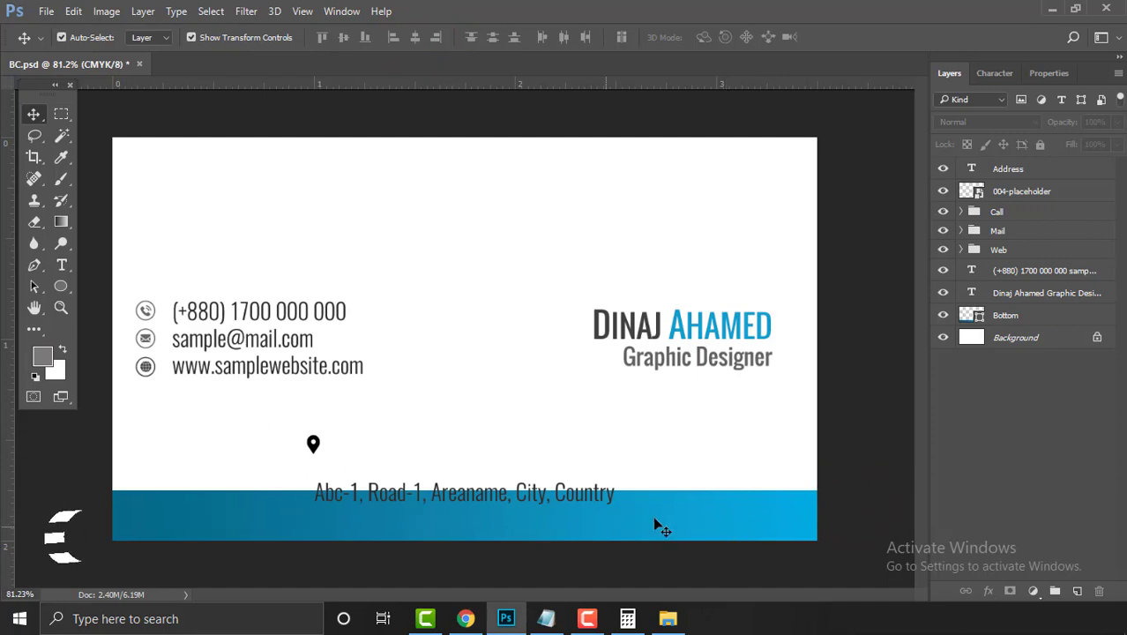
Create a grey rounded rectangle 2.75 in wide and 0.25 in high with 30 px corner radii
left_click(62, 265)
left_click(61, 286)
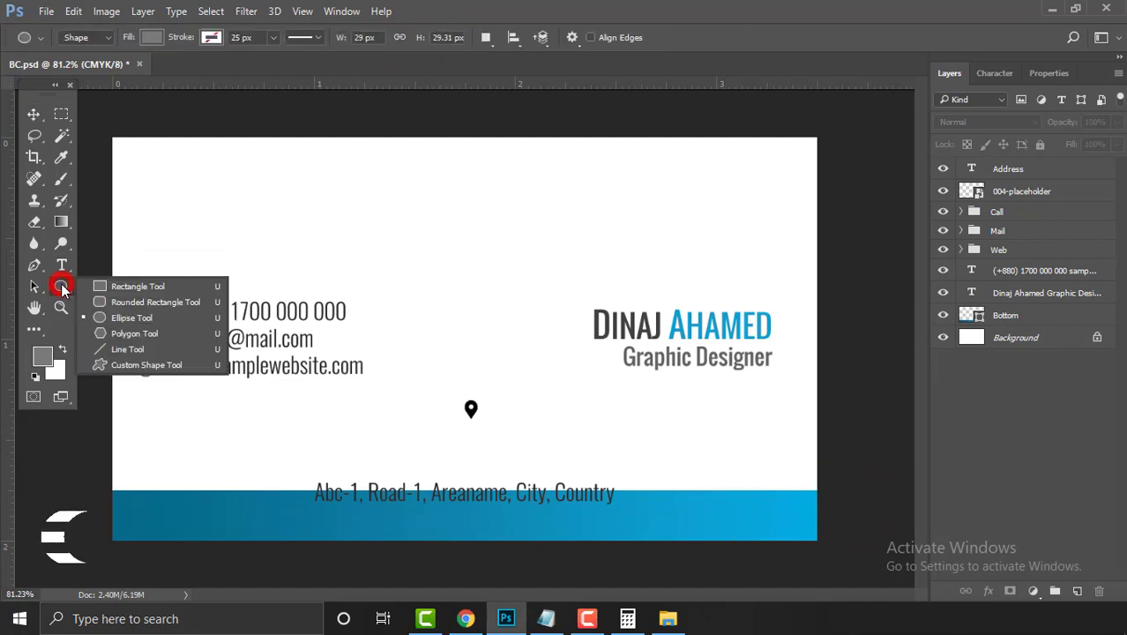
left_click(113, 302)
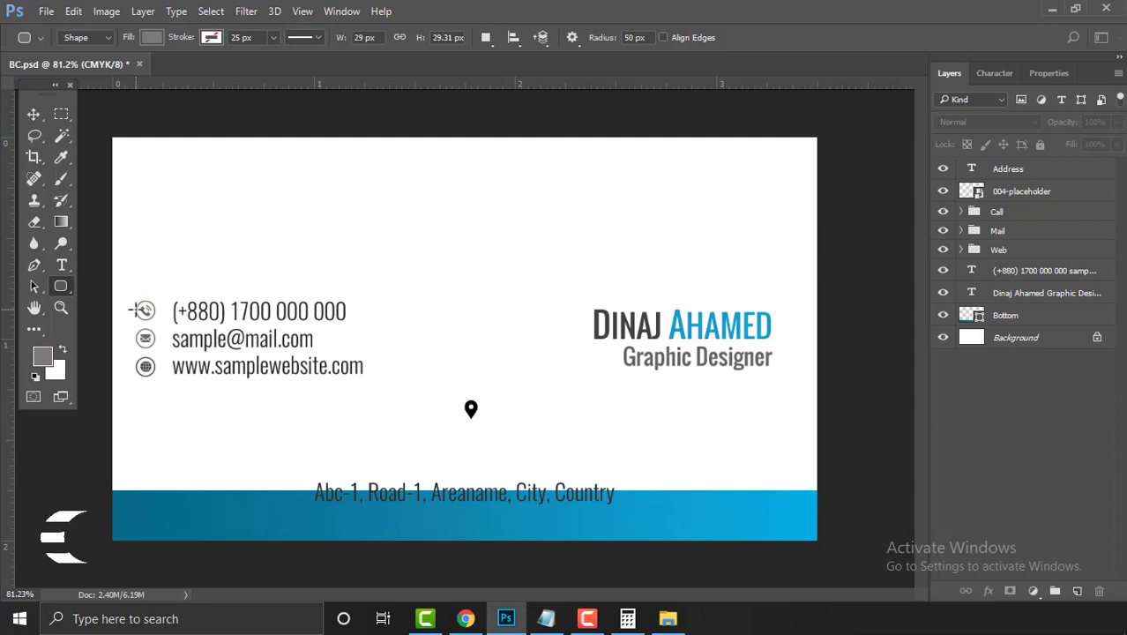
right_click(66, 282)
left_click(144, 307)
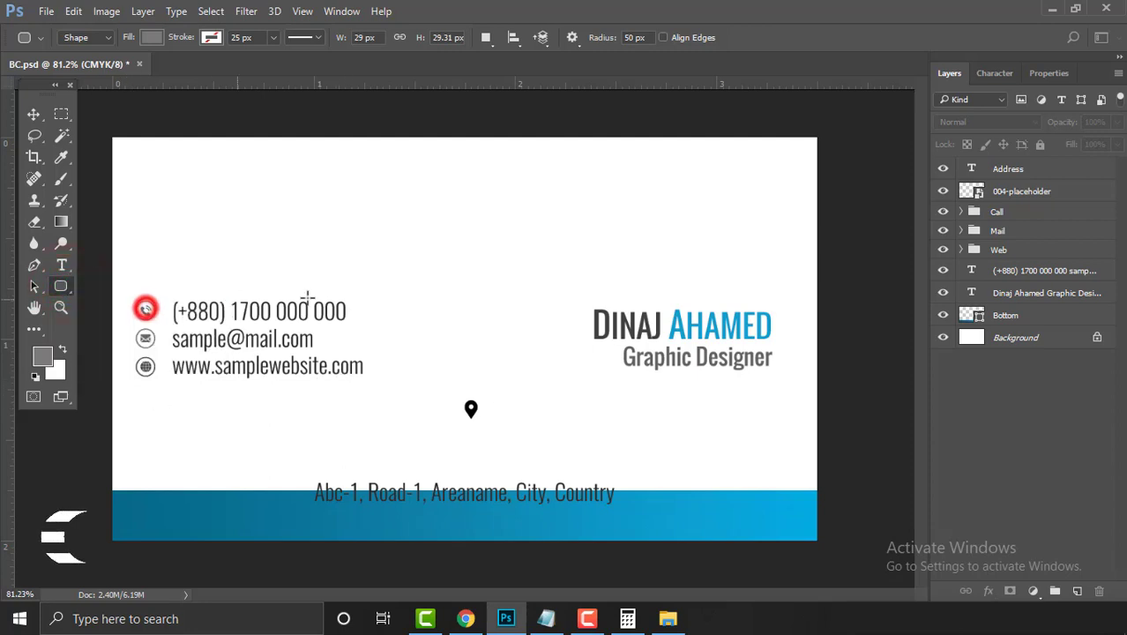
left_click(428, 372)
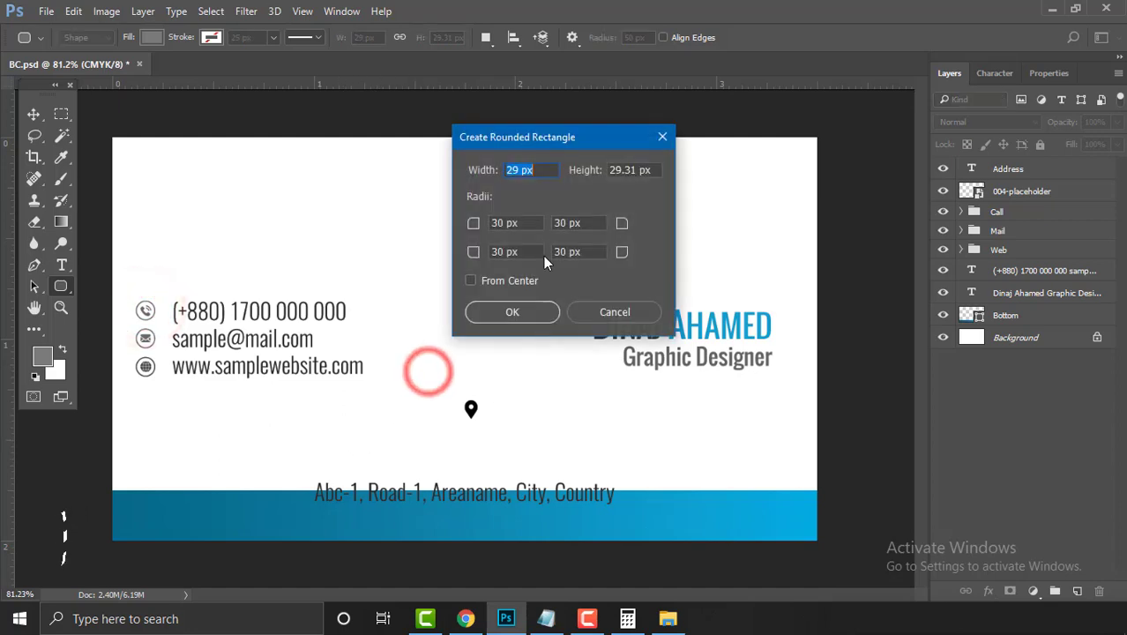
left_click(510, 170)
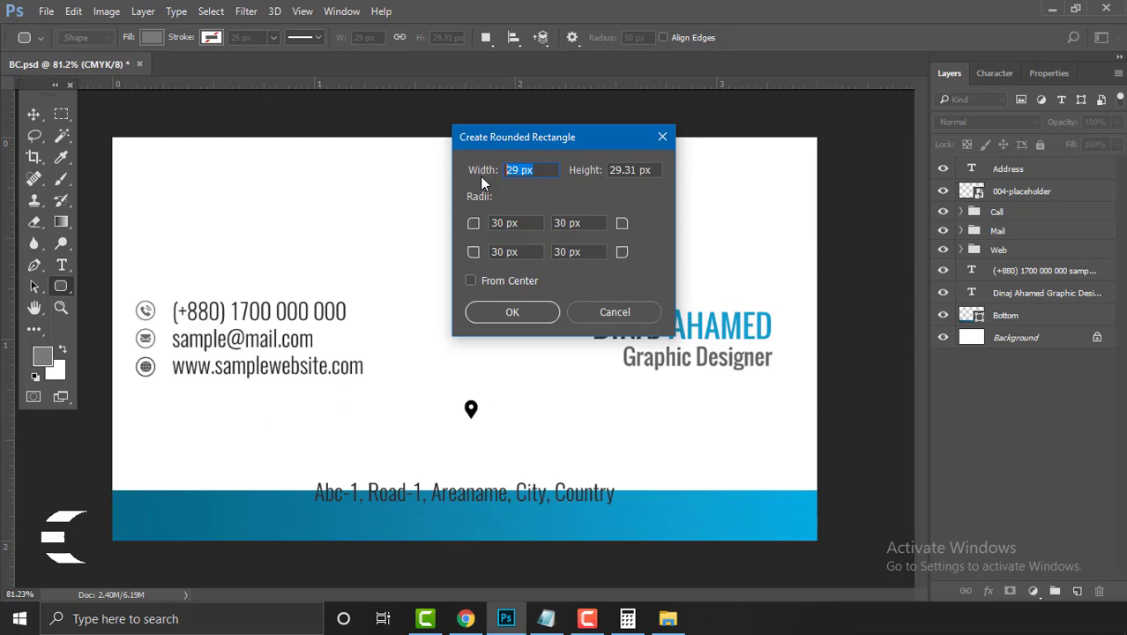
type("2.75 in")
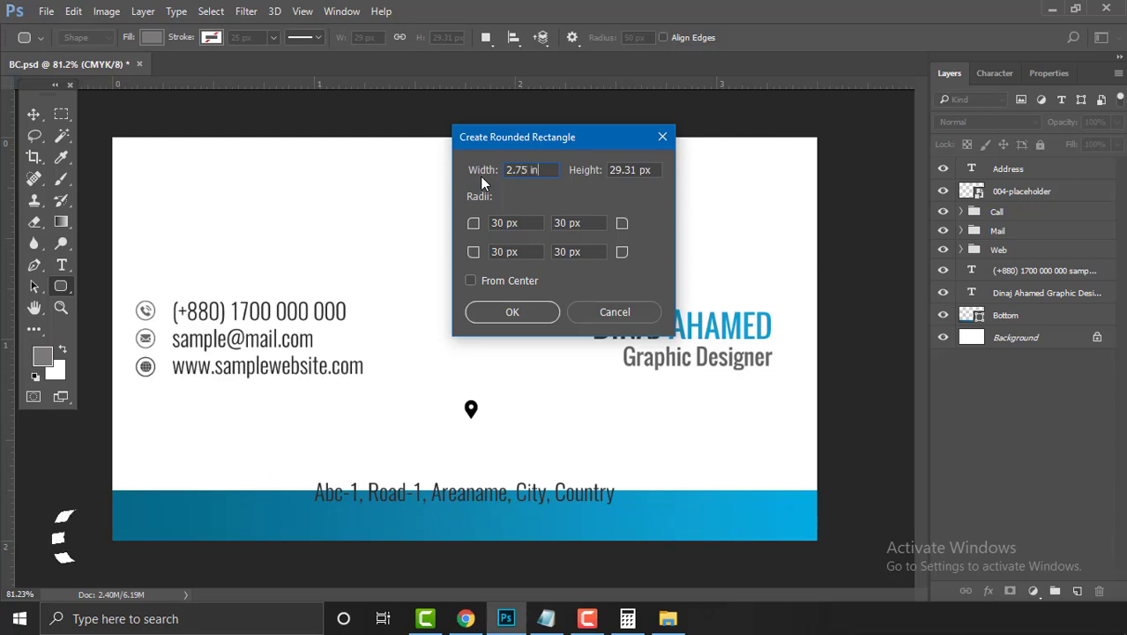
key("Tab")
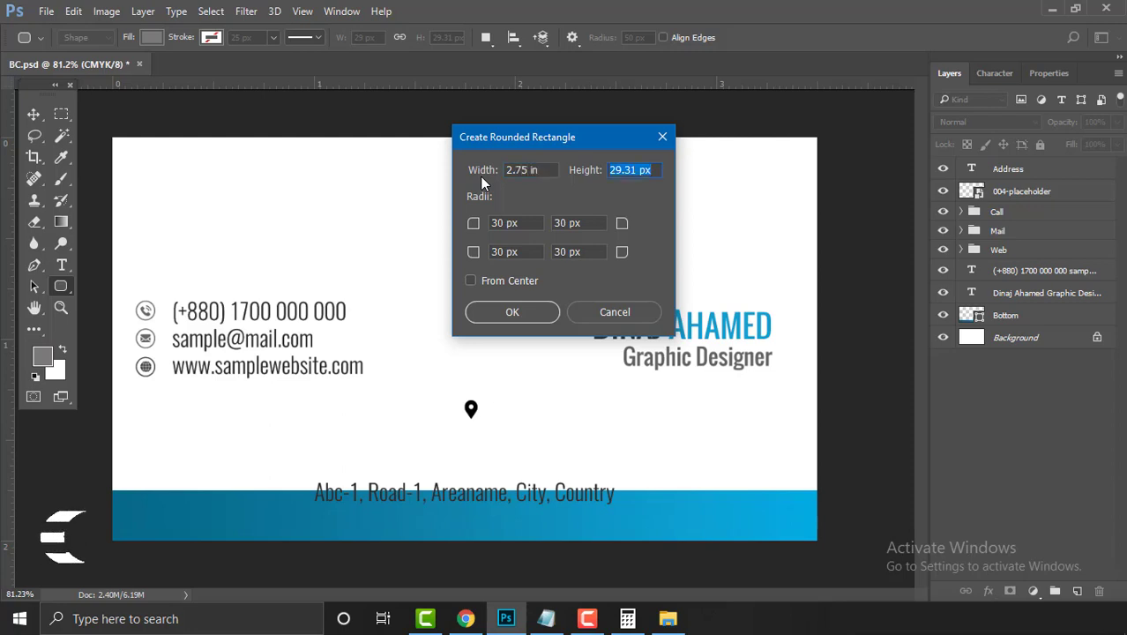
key("BackSpace")
type("0.25 in")
key("Return")
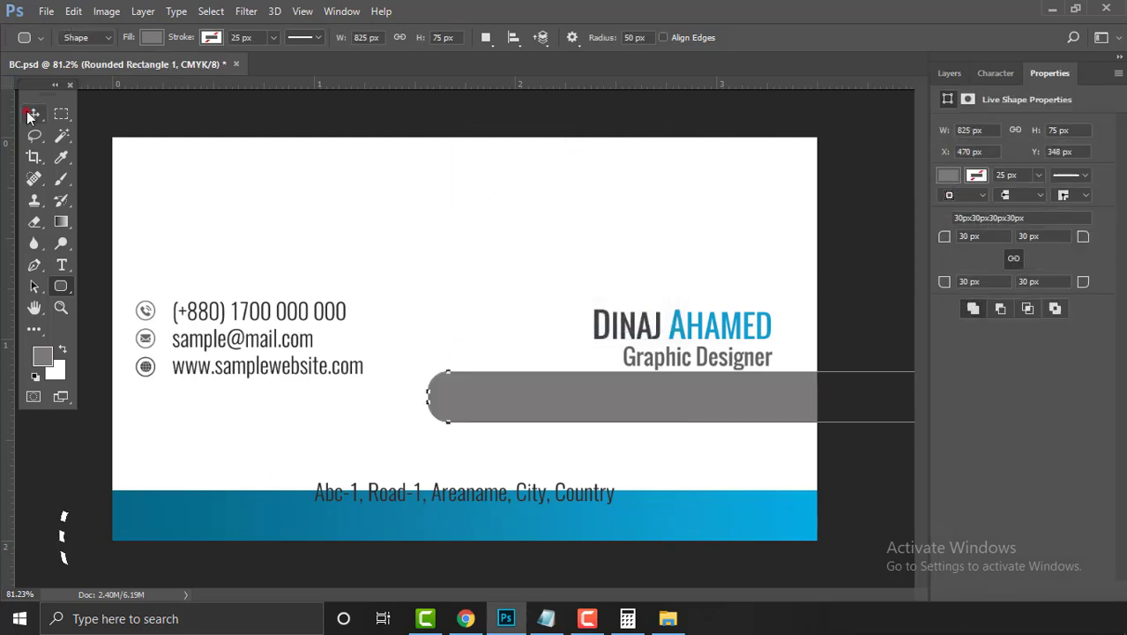
Centre the rounded rectangle over the address line and place its layer directly below the Address layer
left_click(32, 114)
left_click_drag(771, 410, 530, 515)
left_click(942, 73)
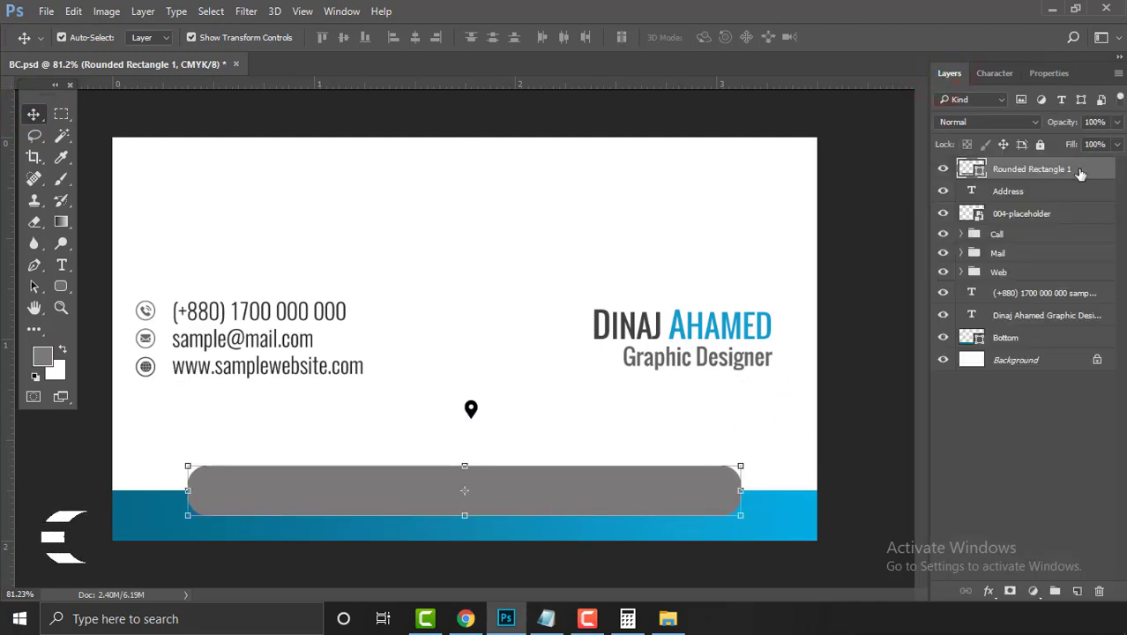
left_click_drag(1084, 172, 1074, 194)
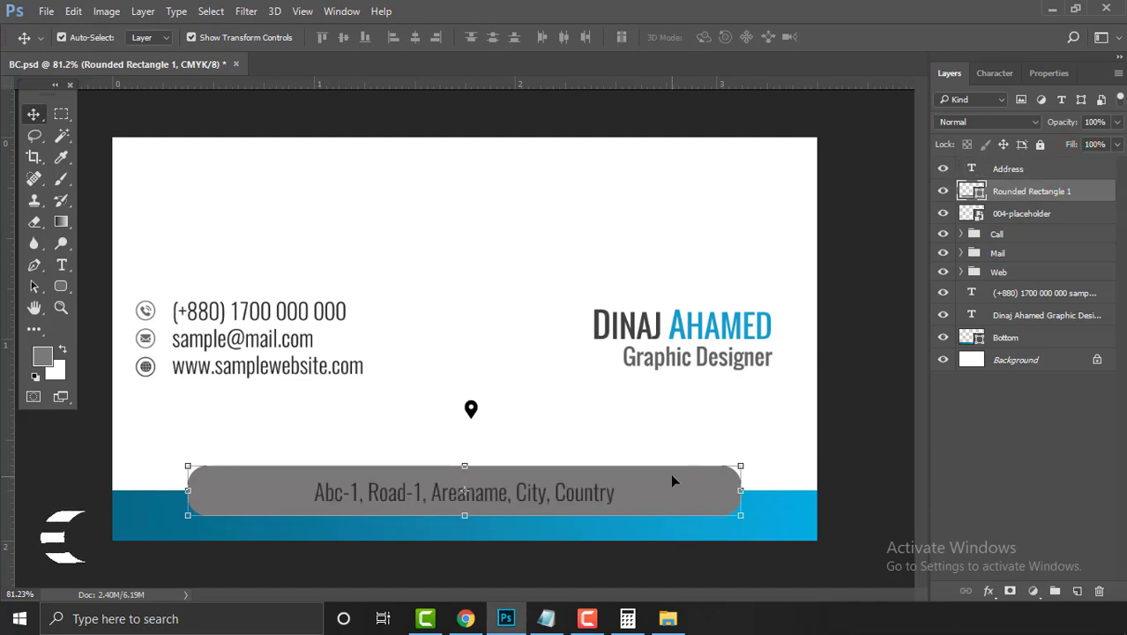
left_click(592, 496)
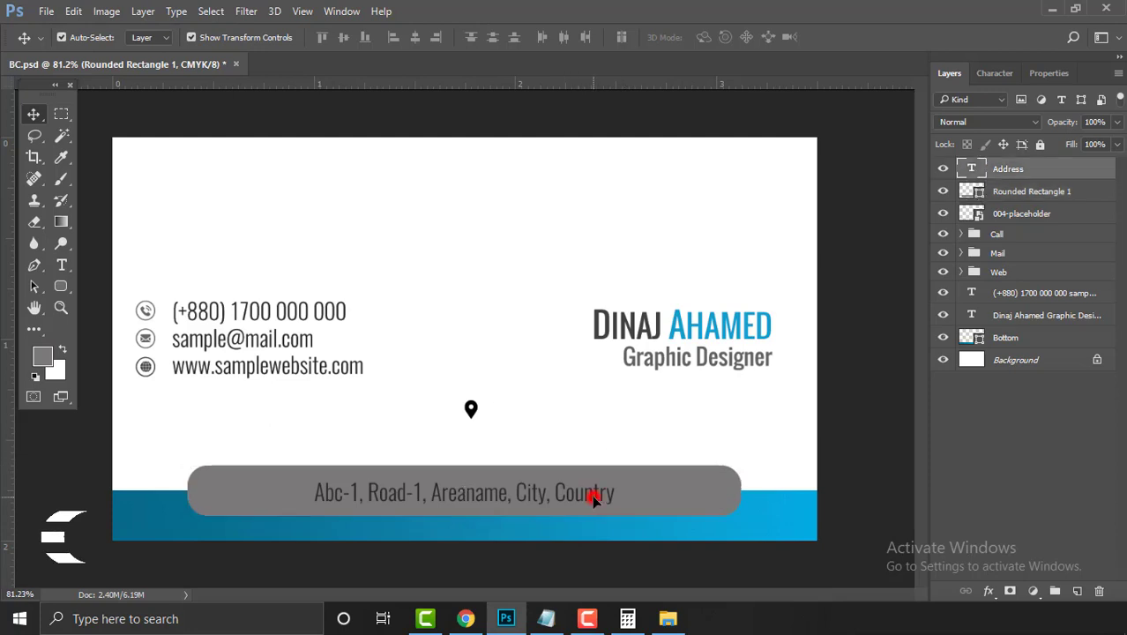
left_click(861, 408)
mouse_move(1027, 191)
left_mouse_down()
mouse_move(1029, 166)
mouse_move(1039, 201)
left_mouse_up()
left_click(956, 452)
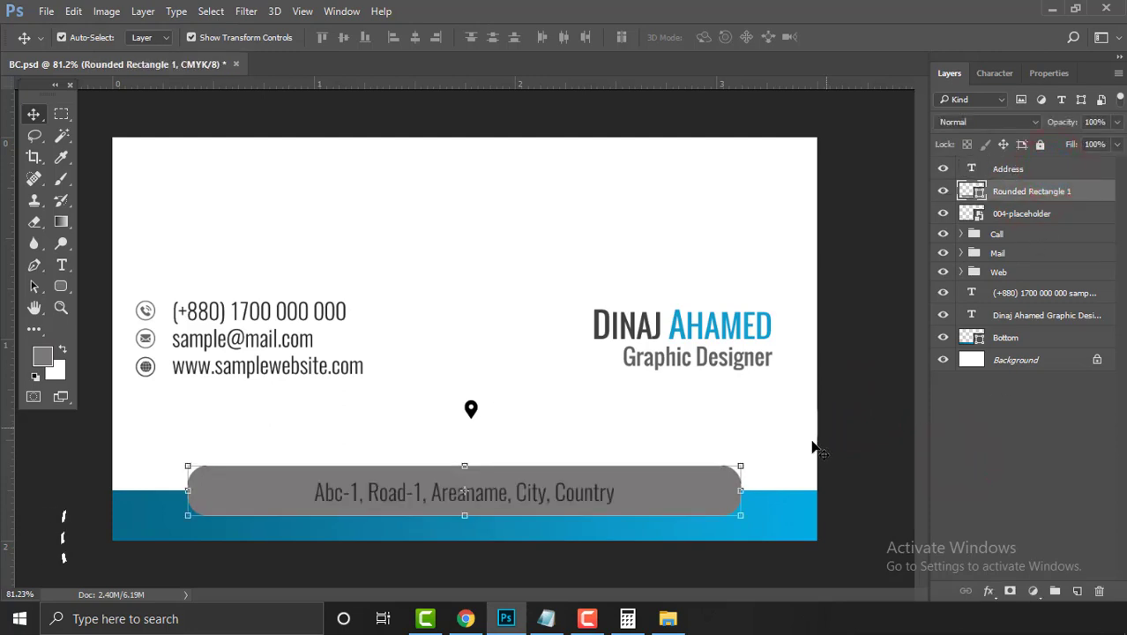
left_click(855, 460)
left_click(725, 488)
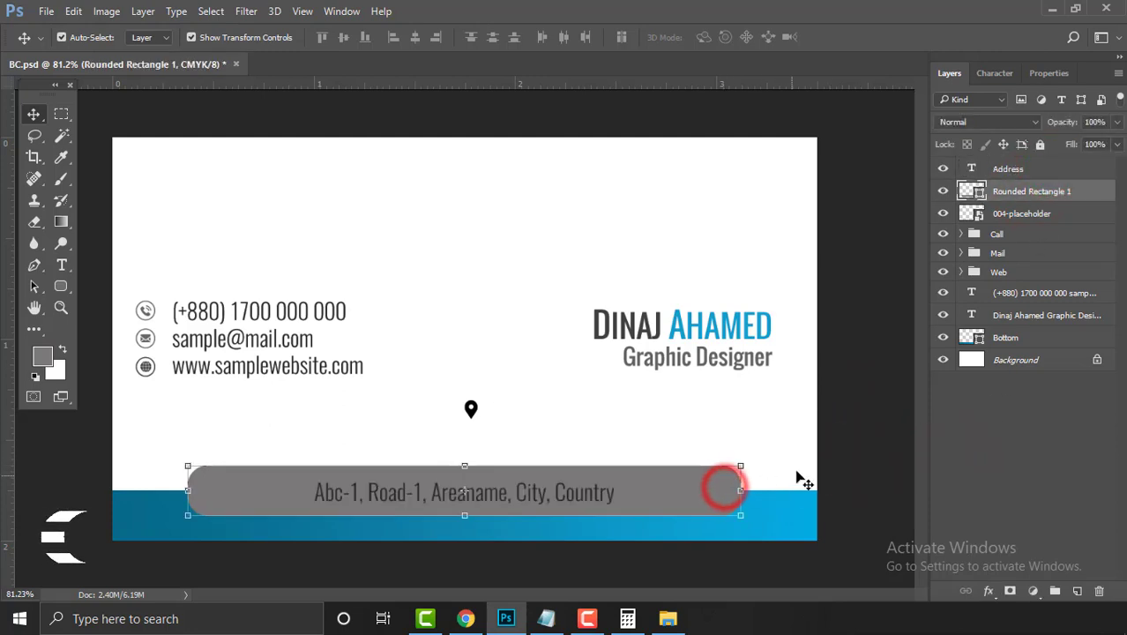
left_click(847, 451)
left_click(705, 487)
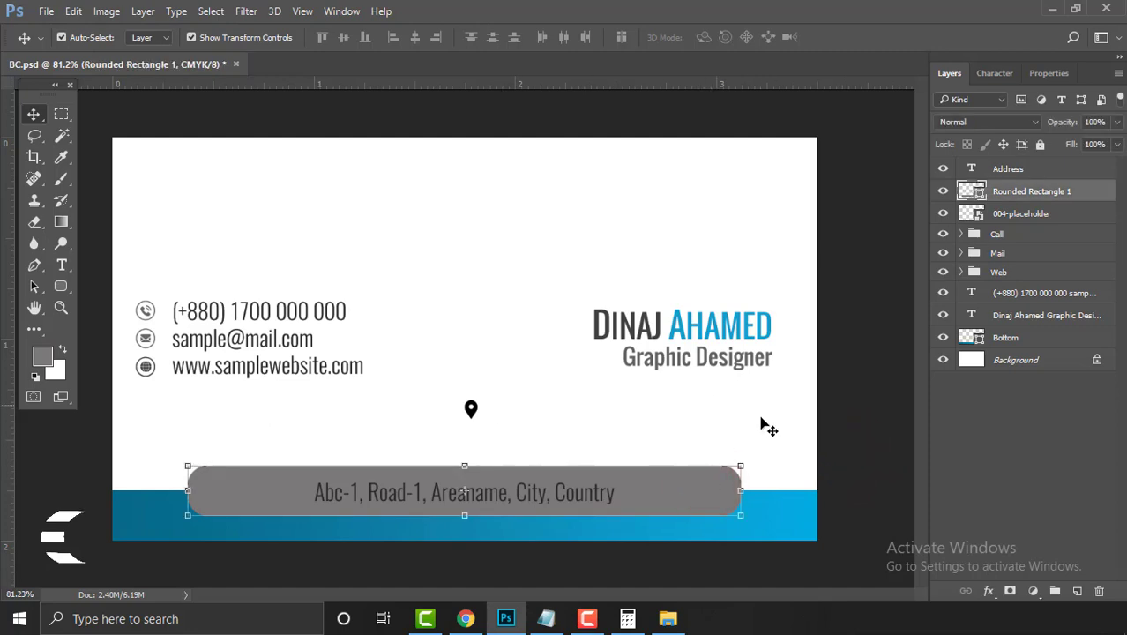
Recolour the rounded rectangle behind the address line to white (#ffffff)
double_click(974, 192)
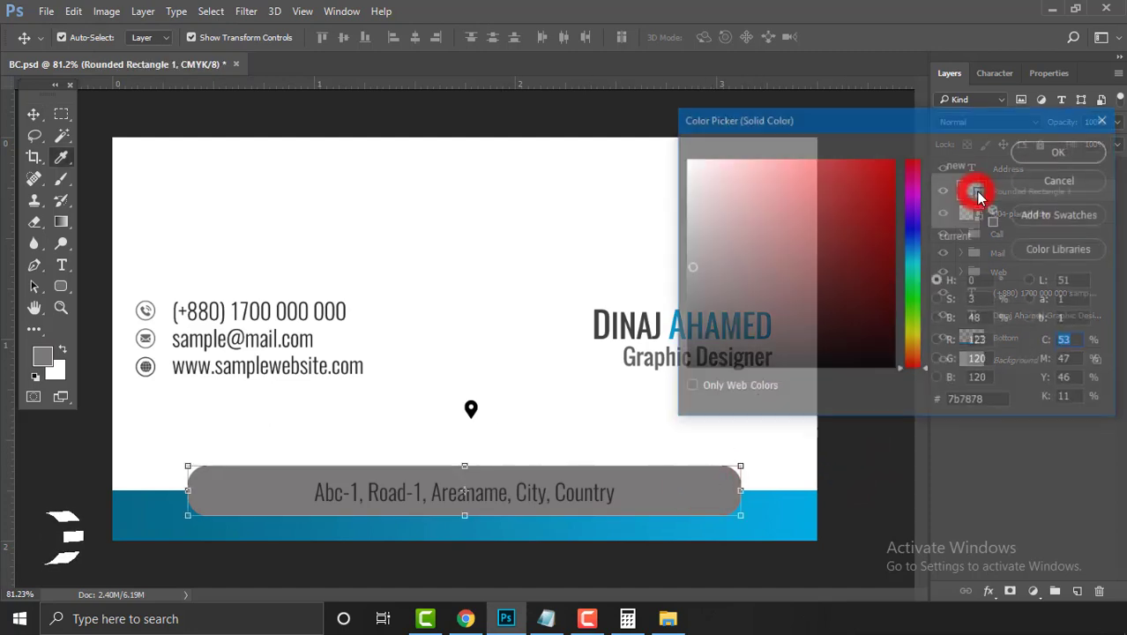
left_click(476, 218)
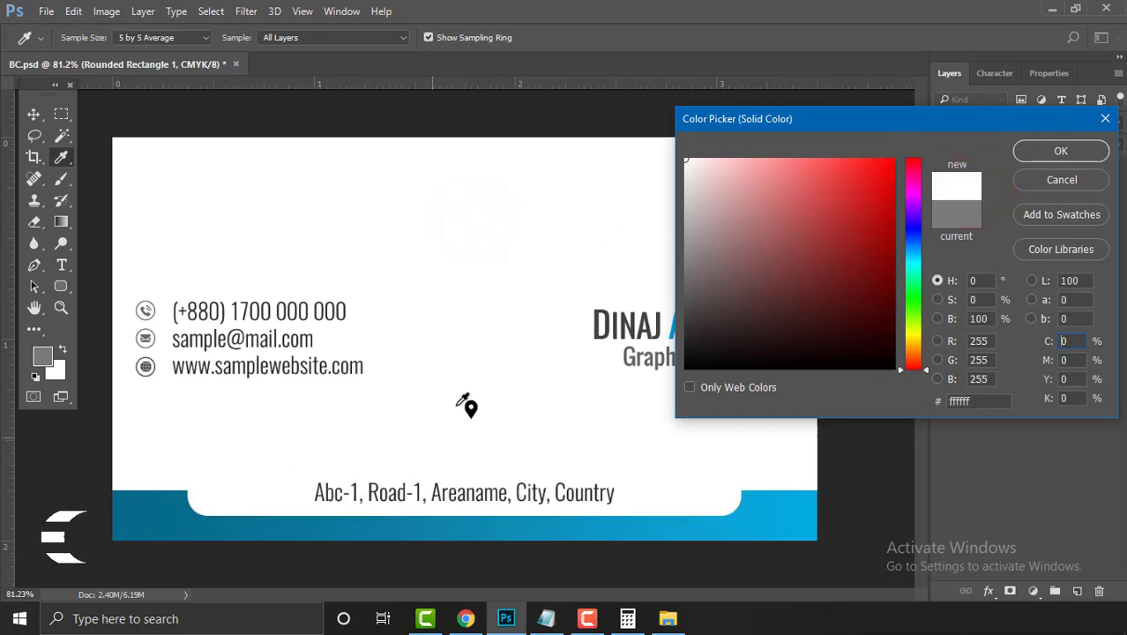
left_click(684, 170)
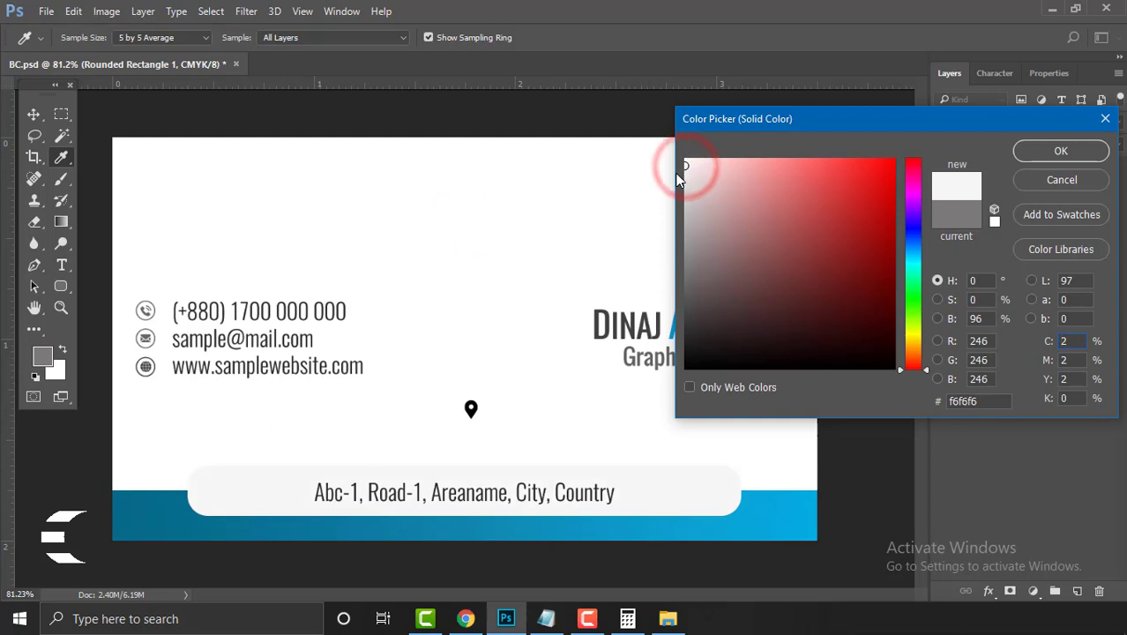
left_click_drag(684, 169, 685, 179)
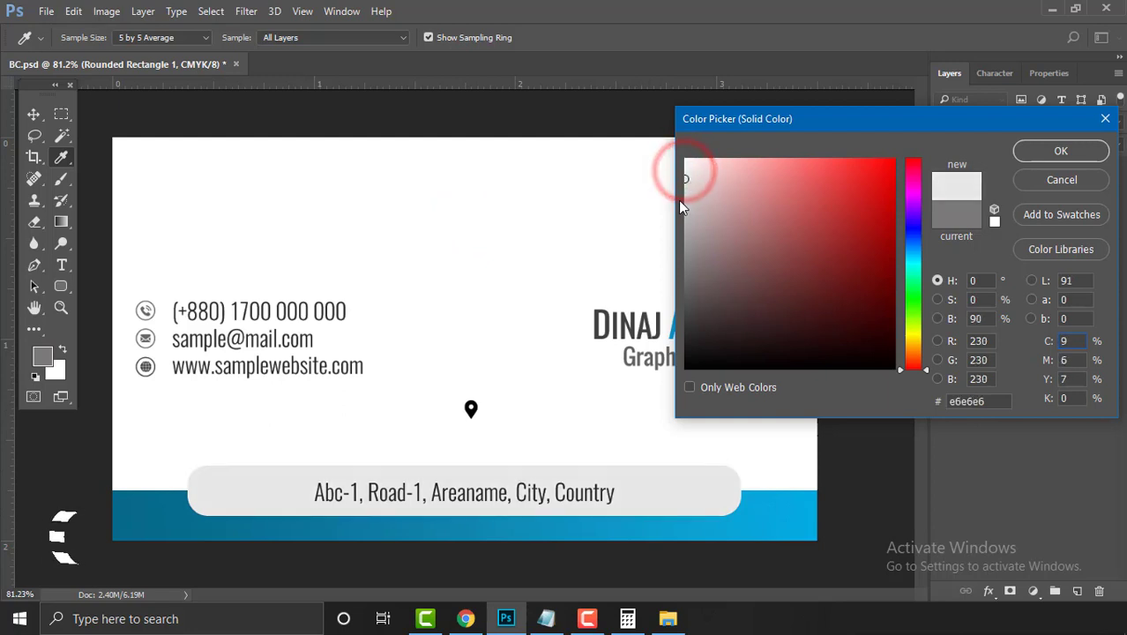
left_click(496, 198)
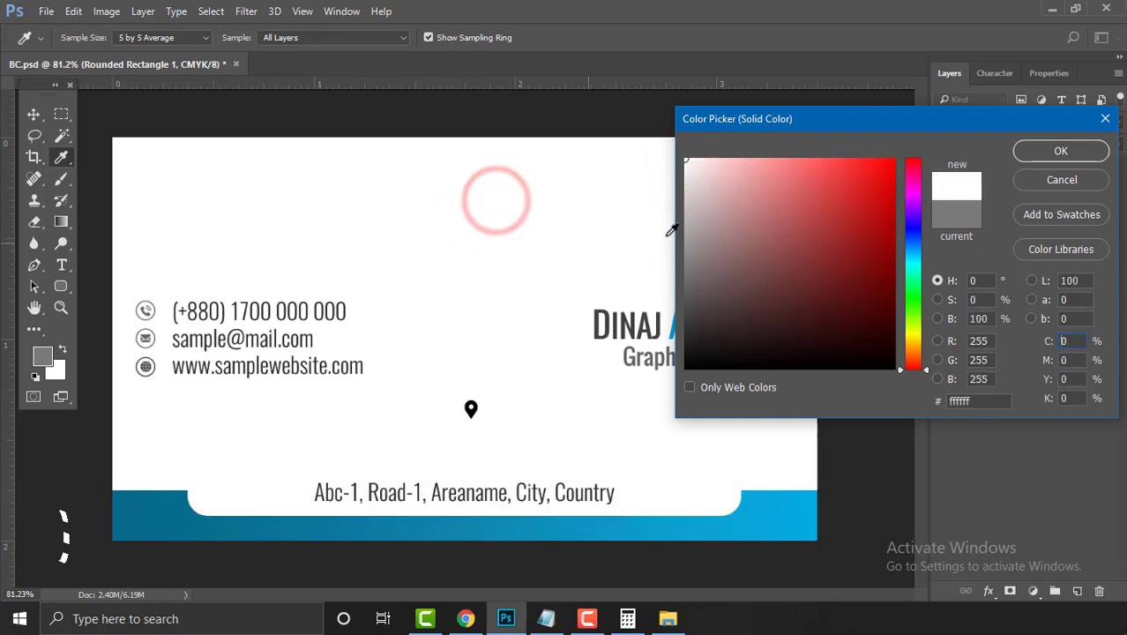
left_click(1058, 153)
left_click(175, 224)
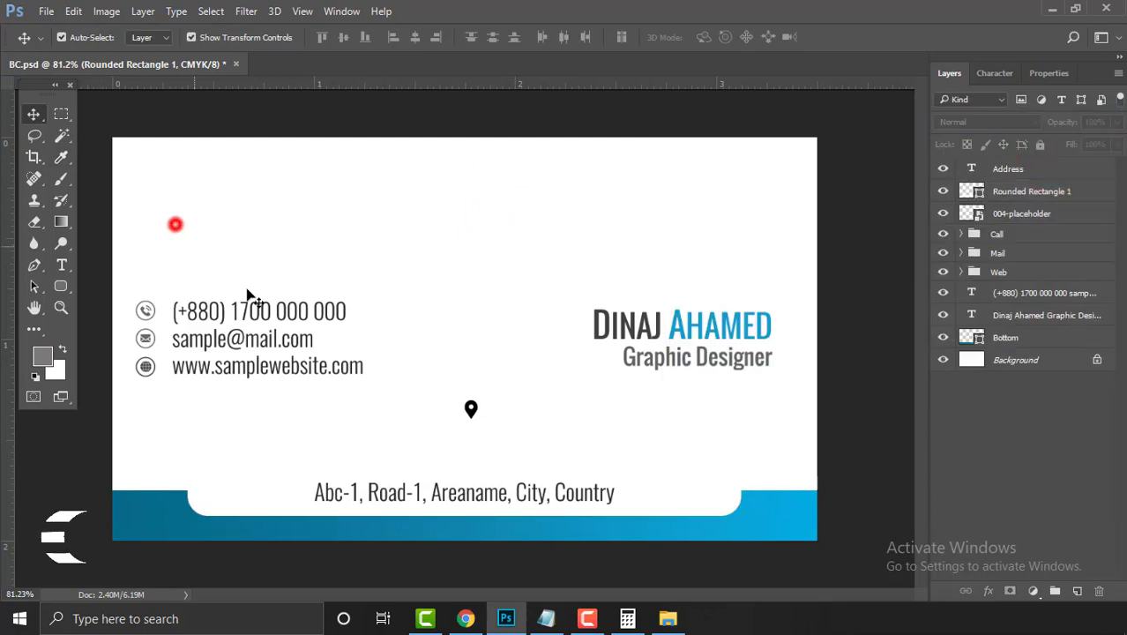
left_click(727, 486)
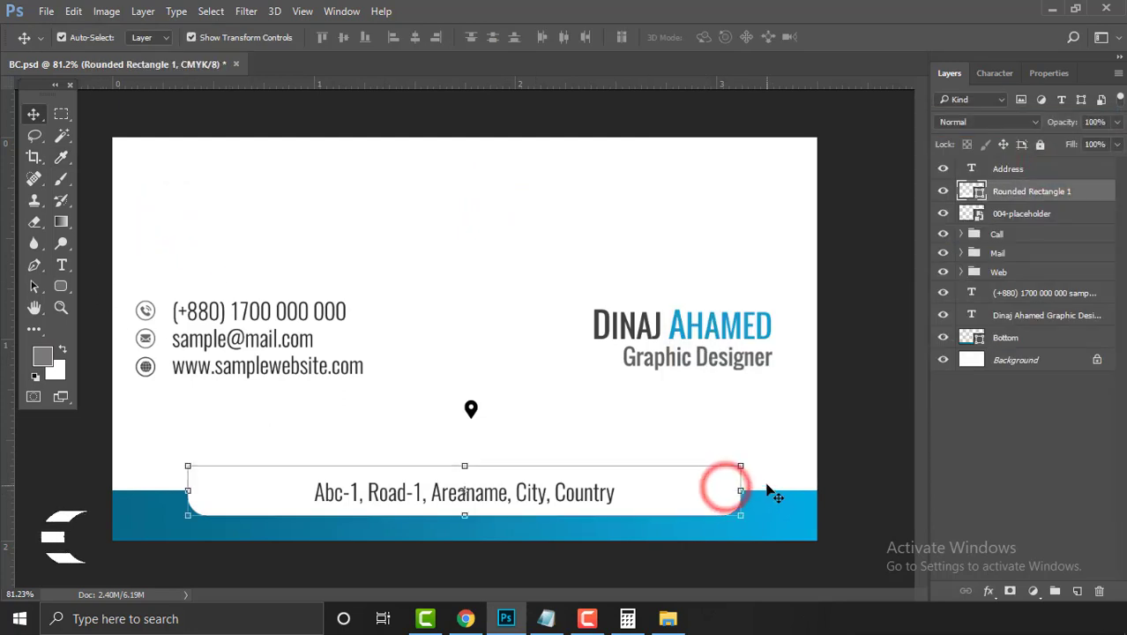
left_click(760, 459)
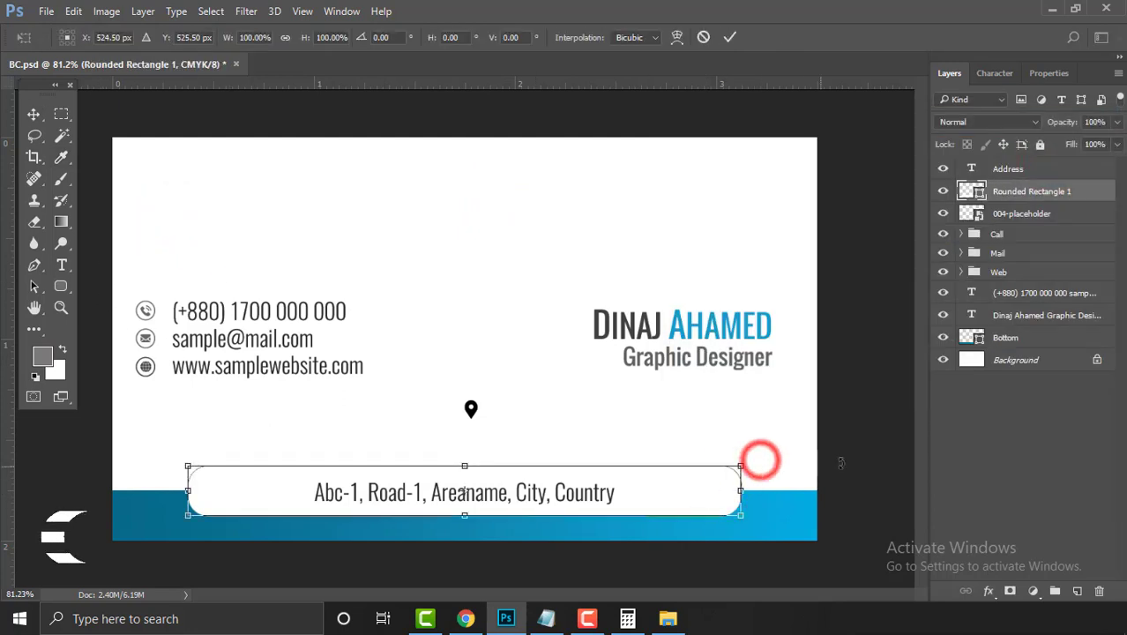
left_click(891, 406)
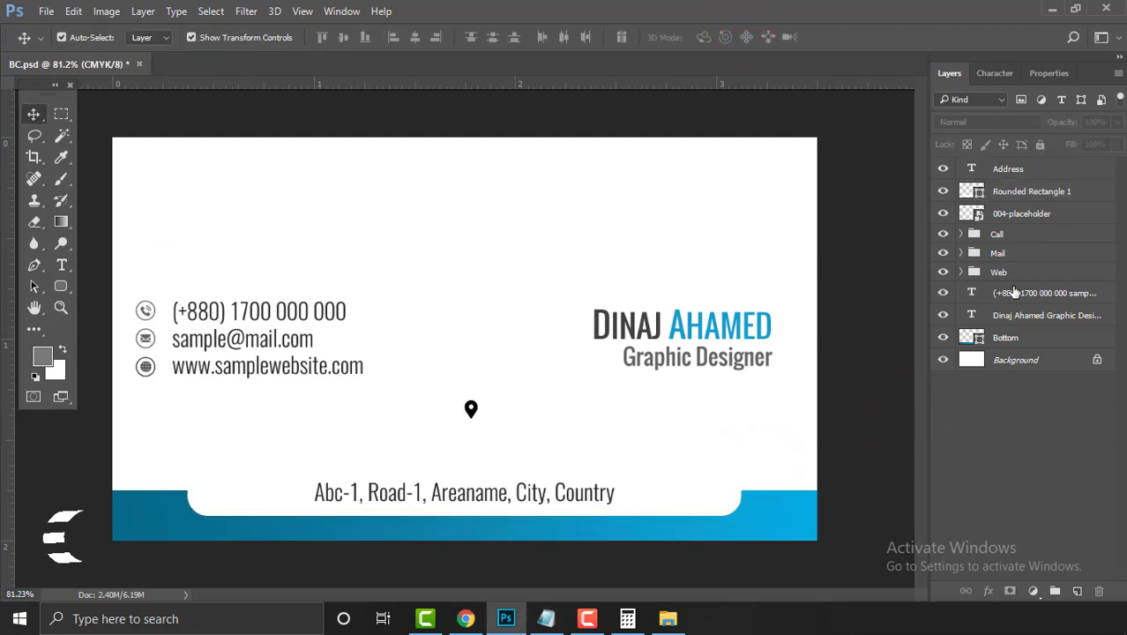
Align the Address text with the rounded rectangle on both horizontal and vertical centres
left_click(1028, 170)
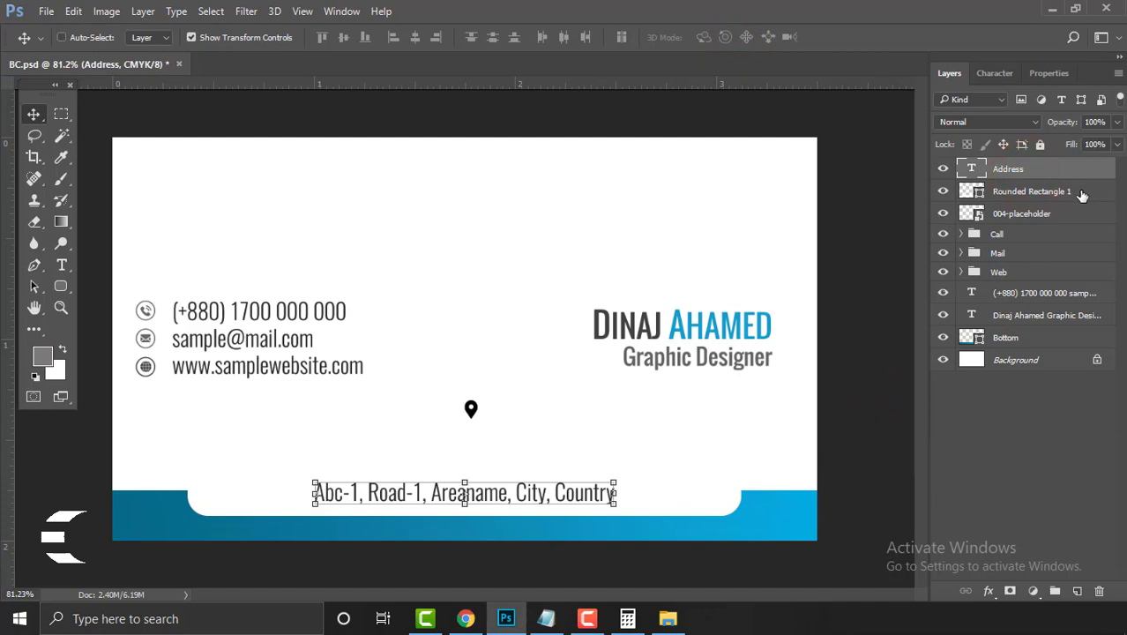
left_click(1082, 195)
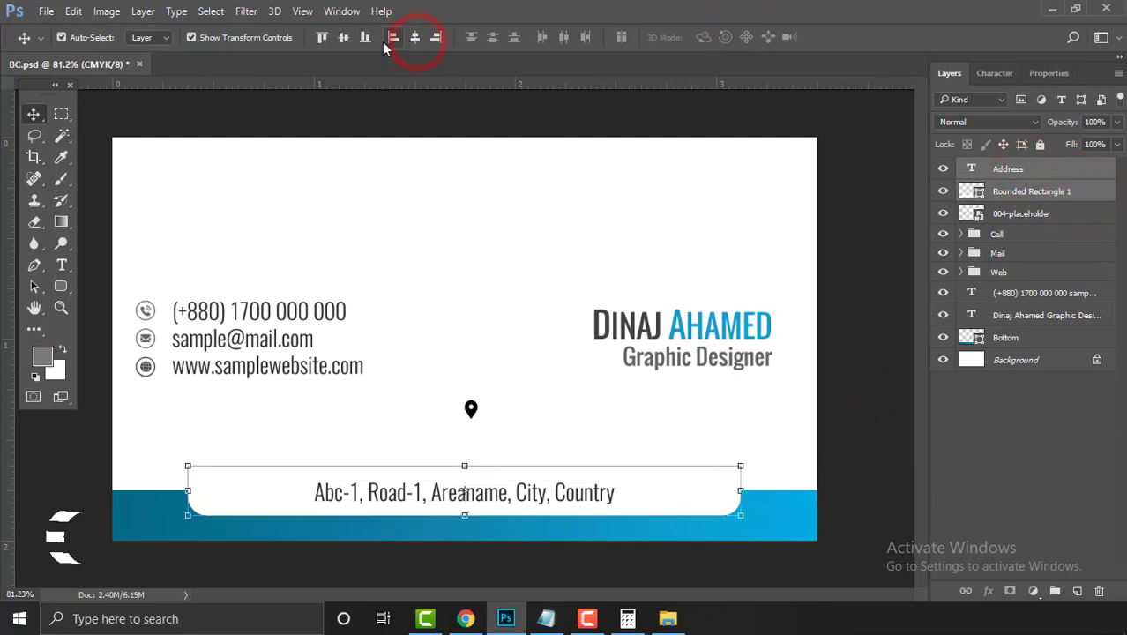
left_click(345, 36)
left_click(851, 397)
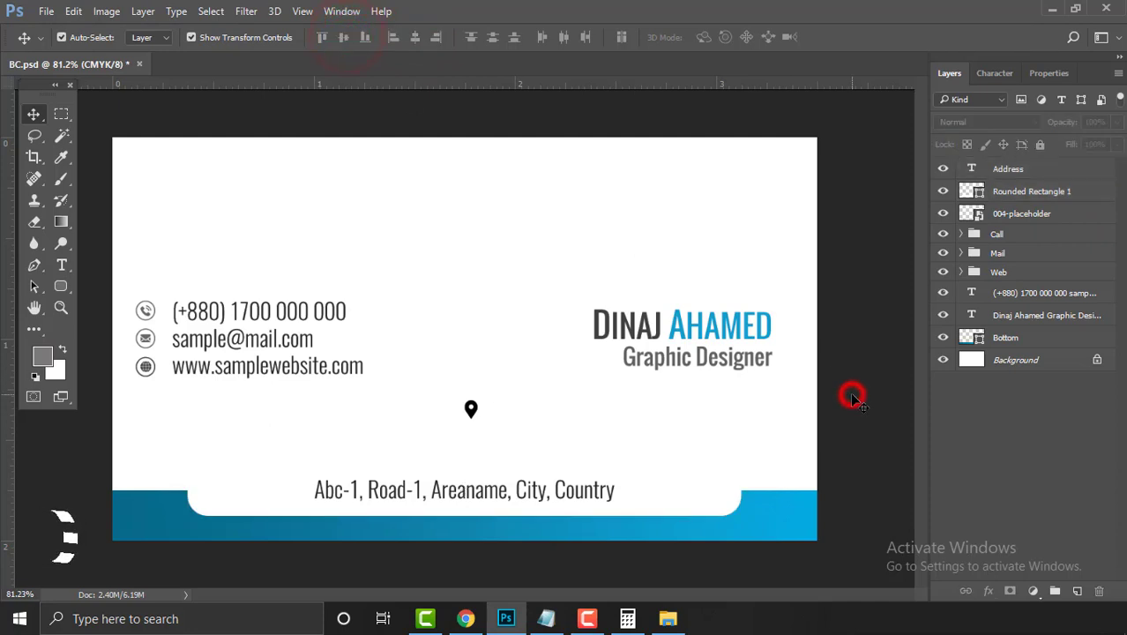
Bring the 004-placeholder layer to the top of the layer stack and place the pin icon just left of the address text
left_click_drag(470, 416, 474, 457)
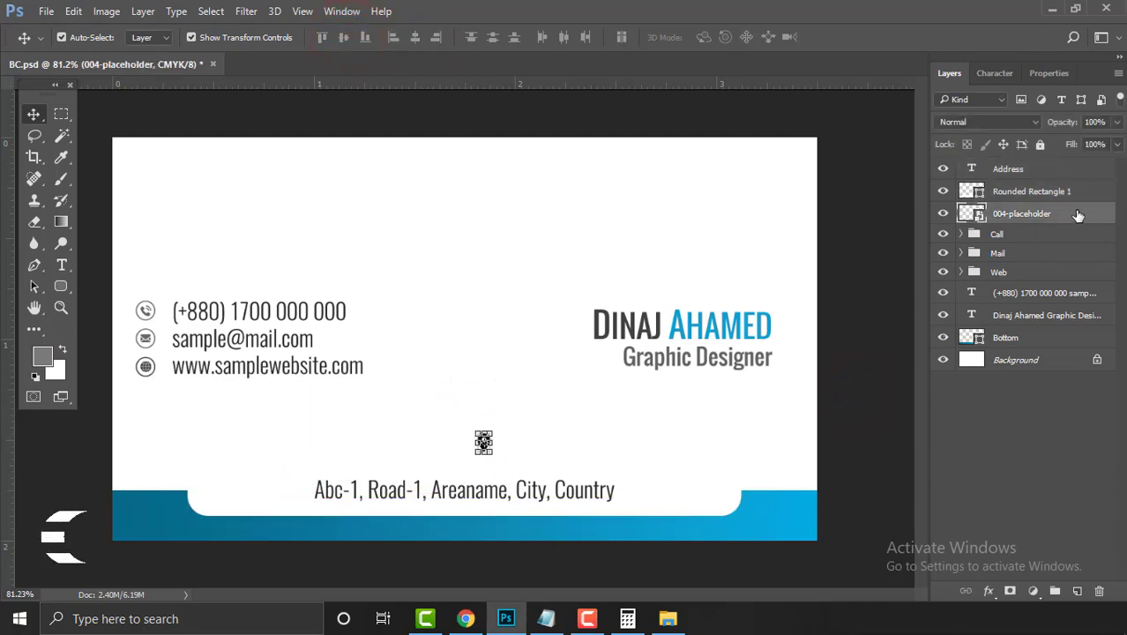
left_click_drag(1074, 215, 1064, 168)
left_click(850, 468)
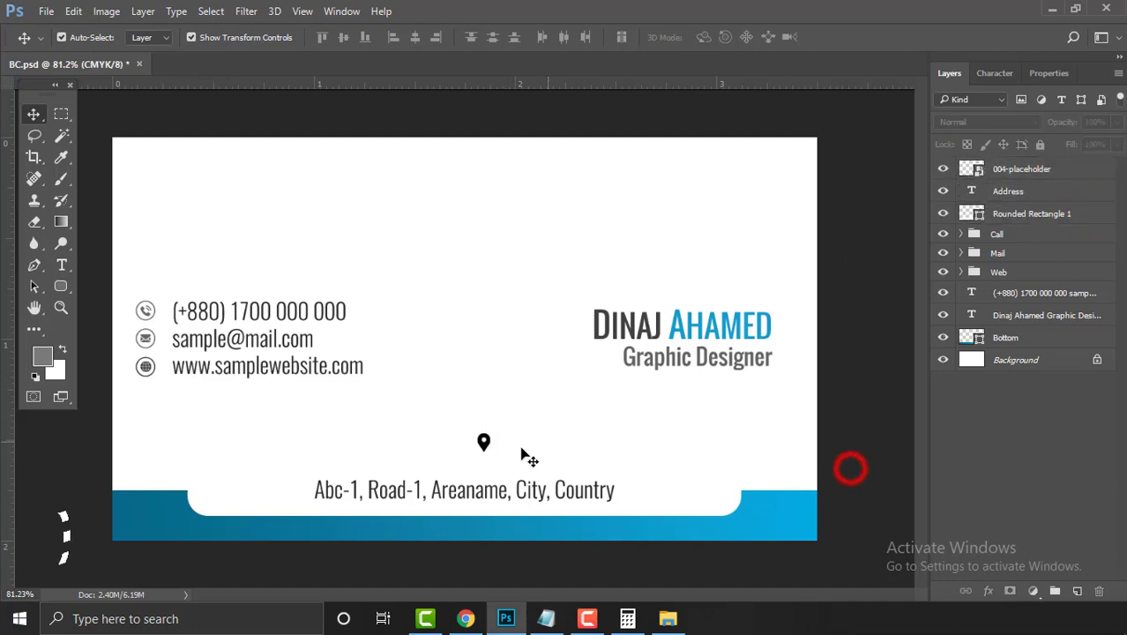
left_click_drag(491, 450, 293, 497)
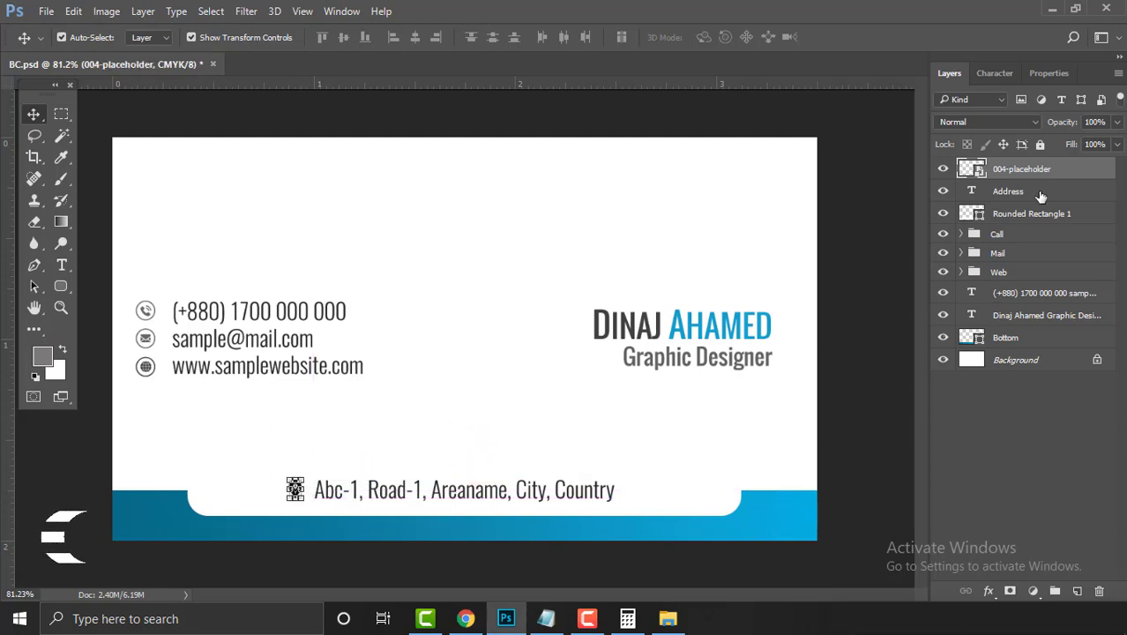
left_click(874, 484)
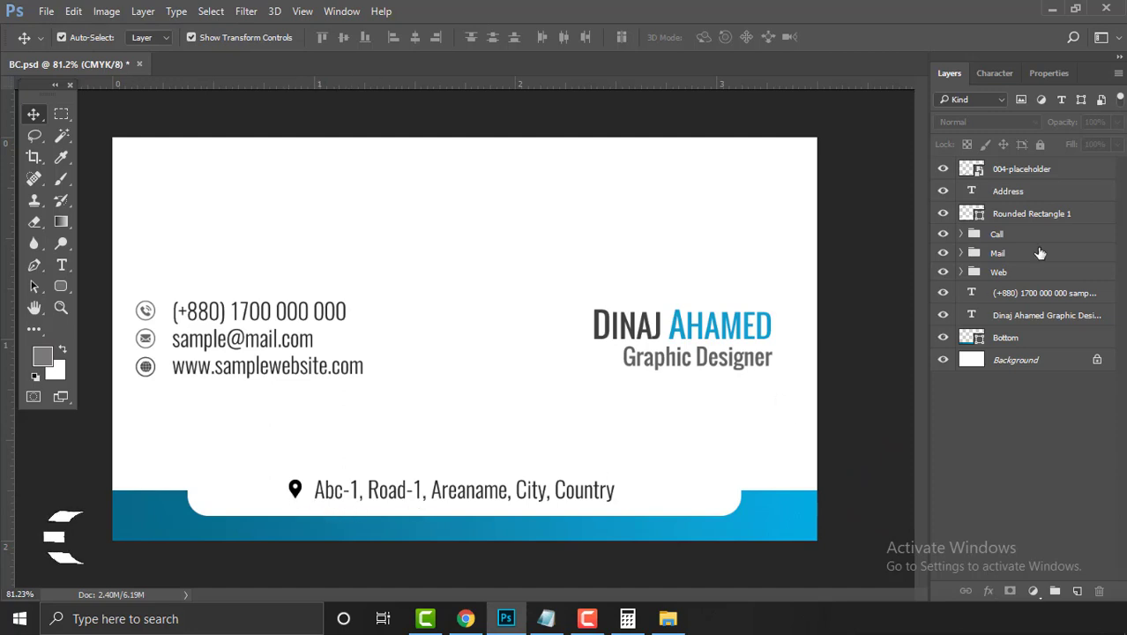
Set the opacity of the 004-placeholder pin icon layer to 50%
left_click(1067, 169)
left_click(1095, 123)
type("50")
key("Return")
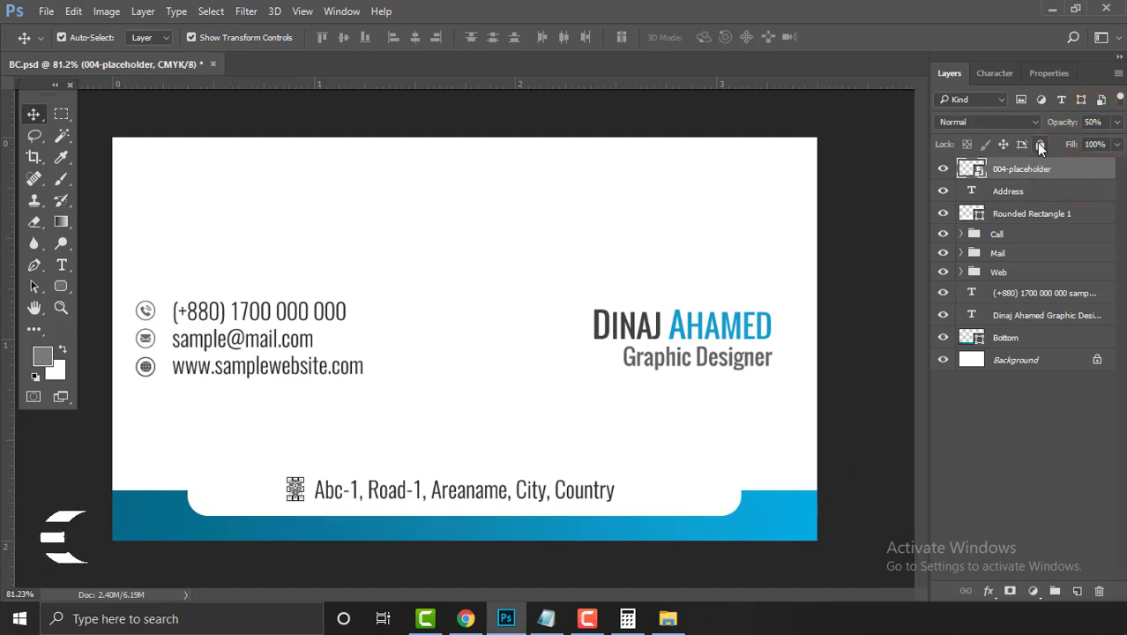
left_click(855, 412)
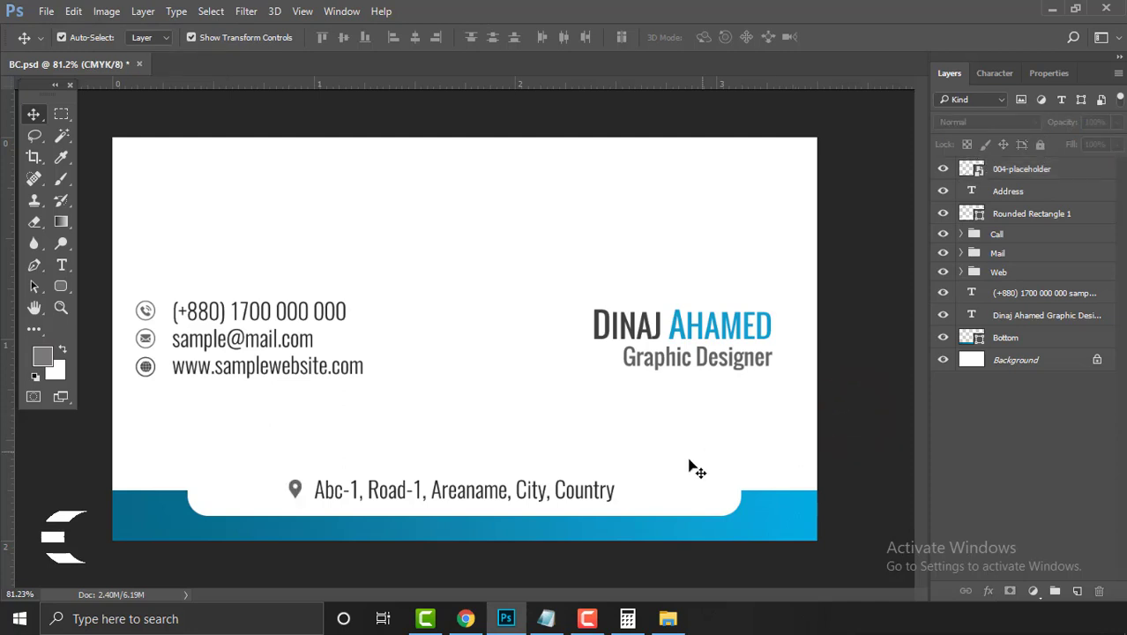
Group the 004-placeholder and Address layers and name the group Location
left_click(294, 488)
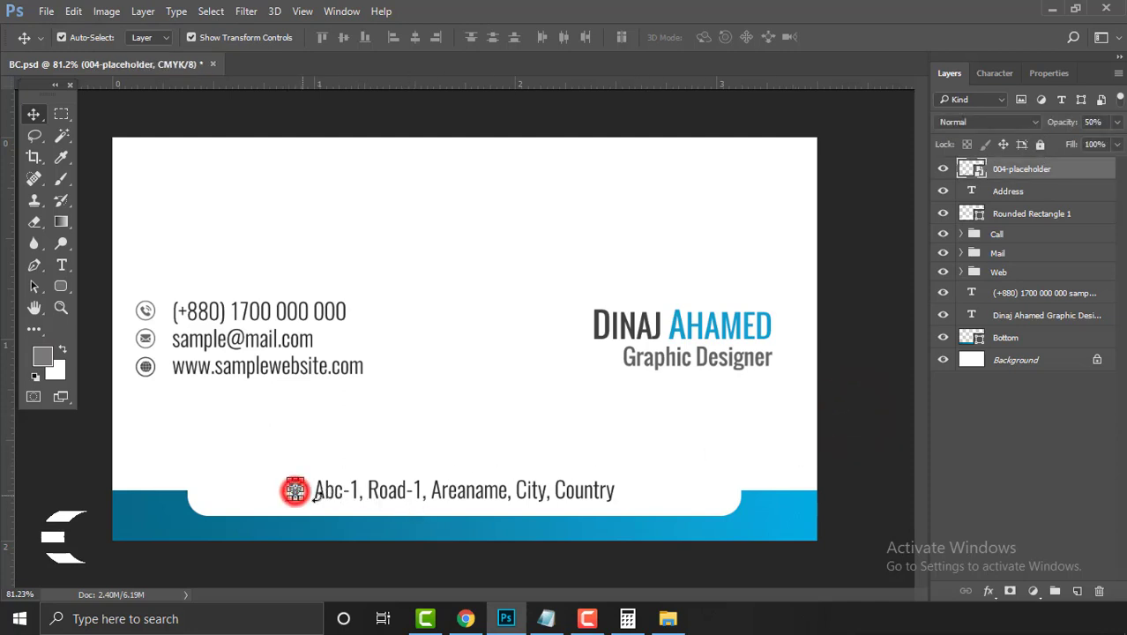
left_click(1060, 192)
right_click(1062, 189)
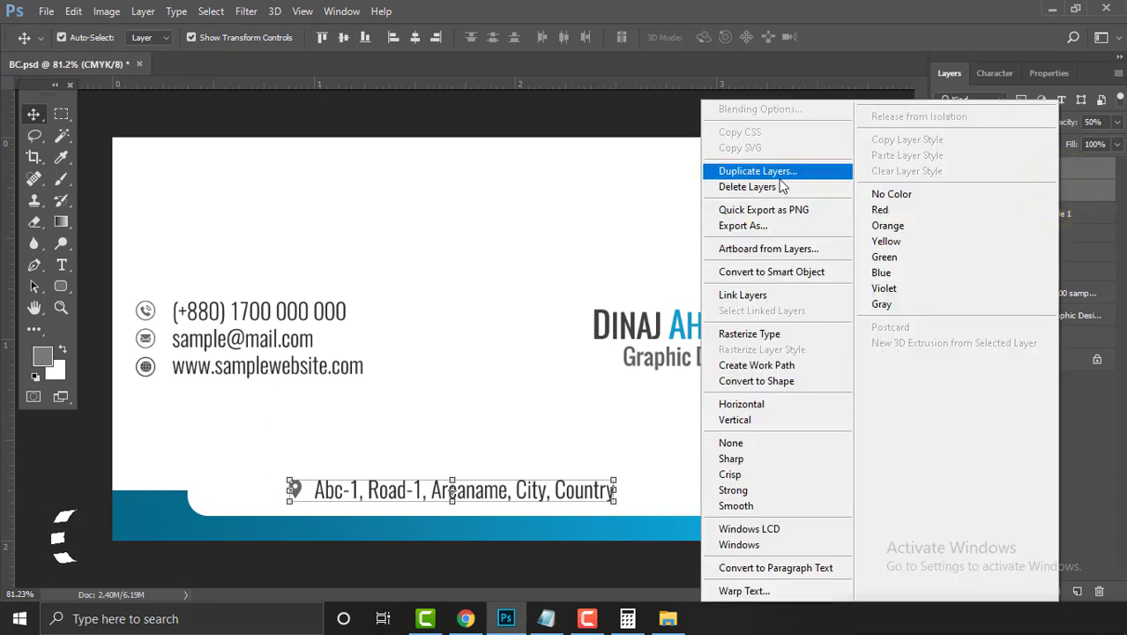
left_click(1092, 393)
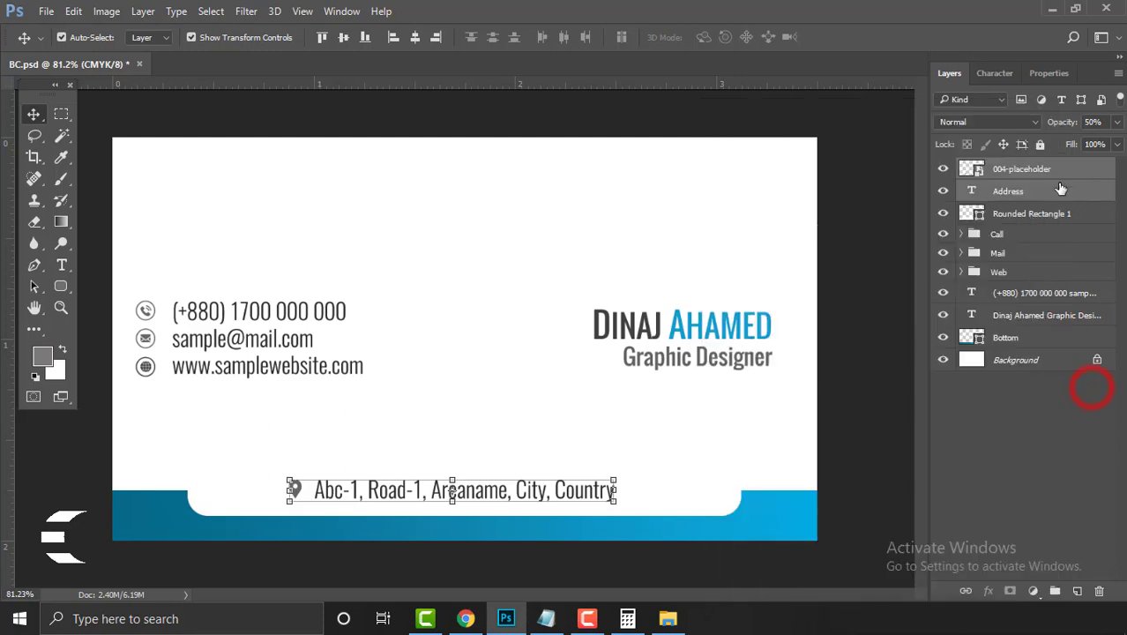
key("ctrl+g")
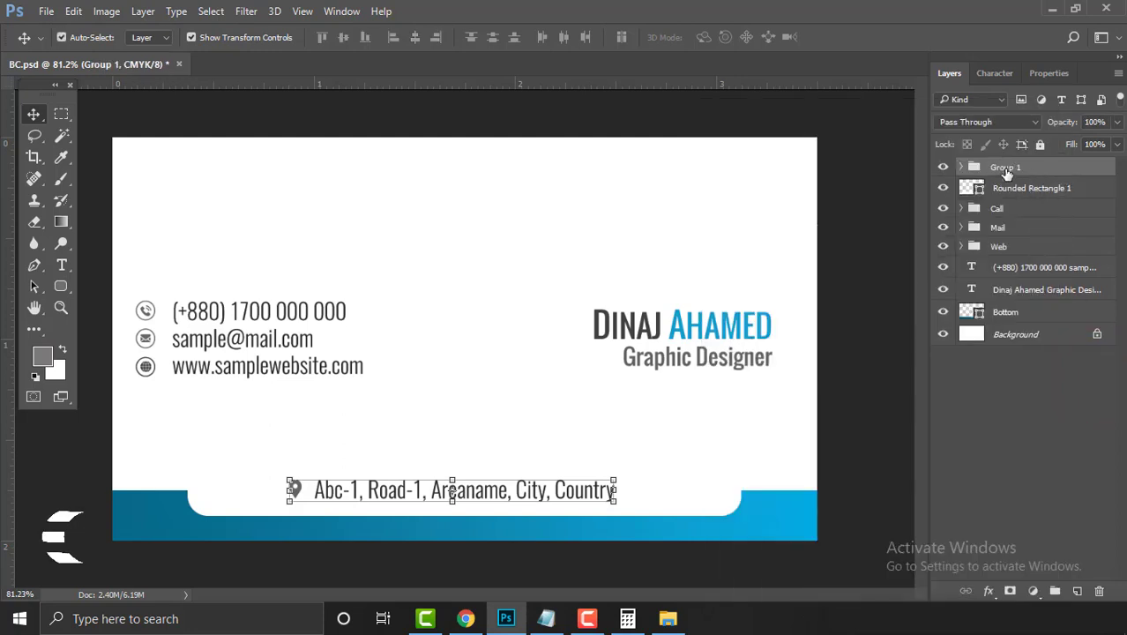
double_click(1006, 168)
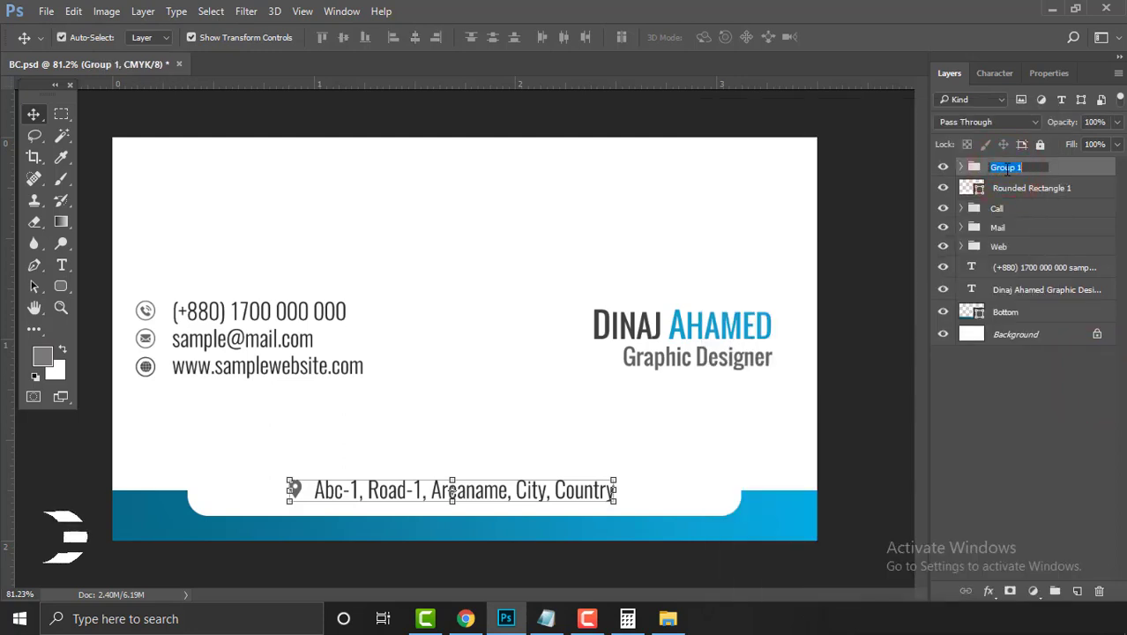
type("Loca")
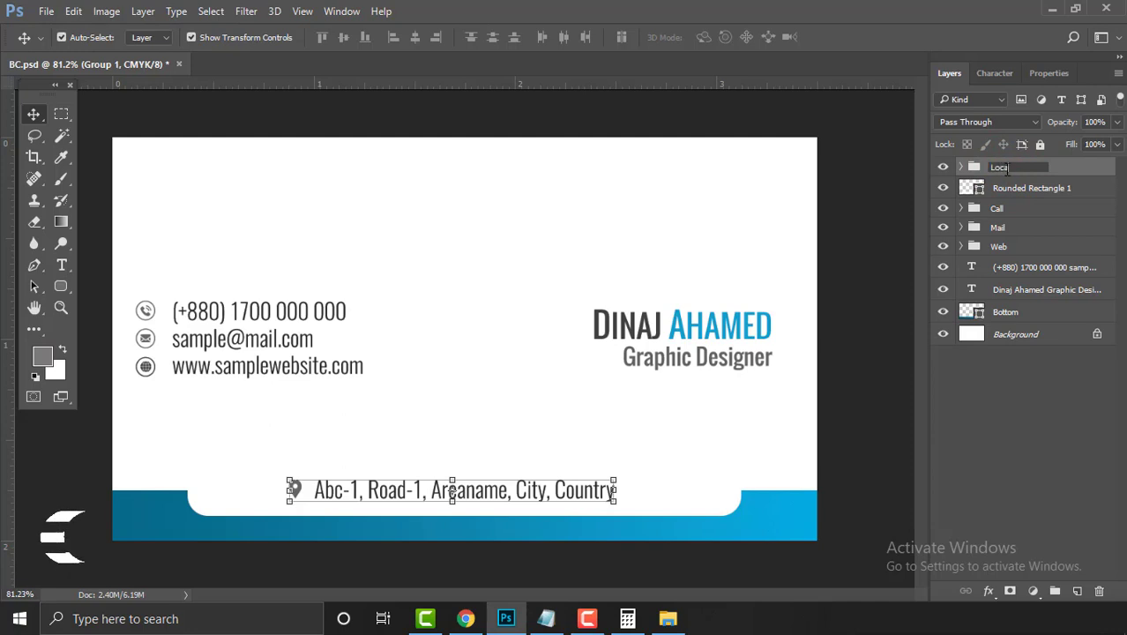
type("tion")
key("Return")
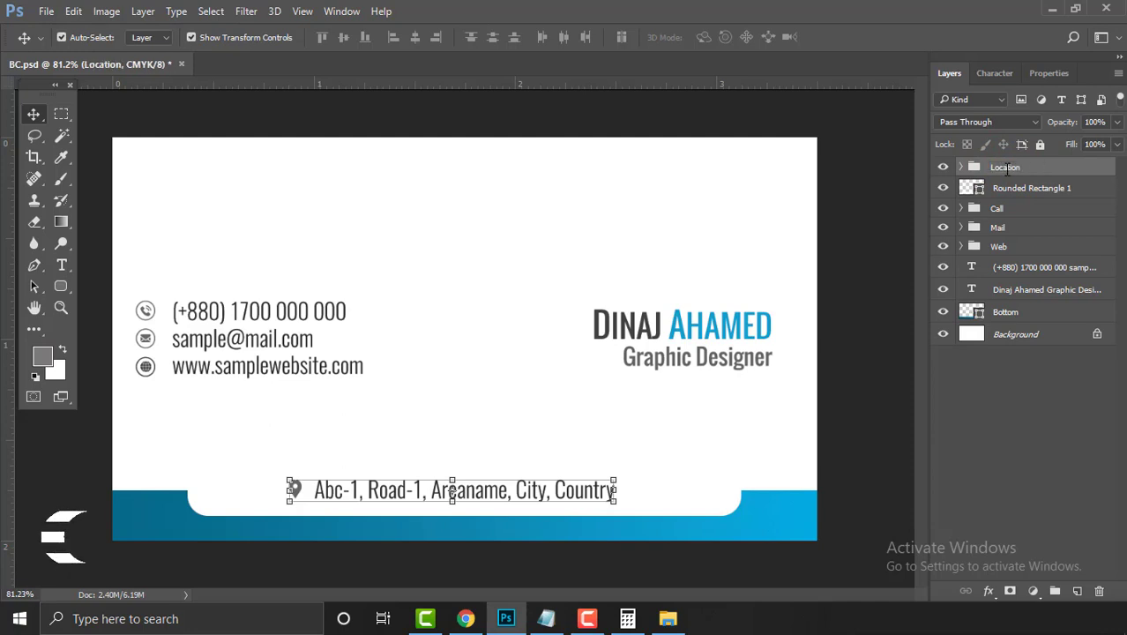
Align the Location group to the horizontal centre of the rounded rectangle
left_click(1060, 192)
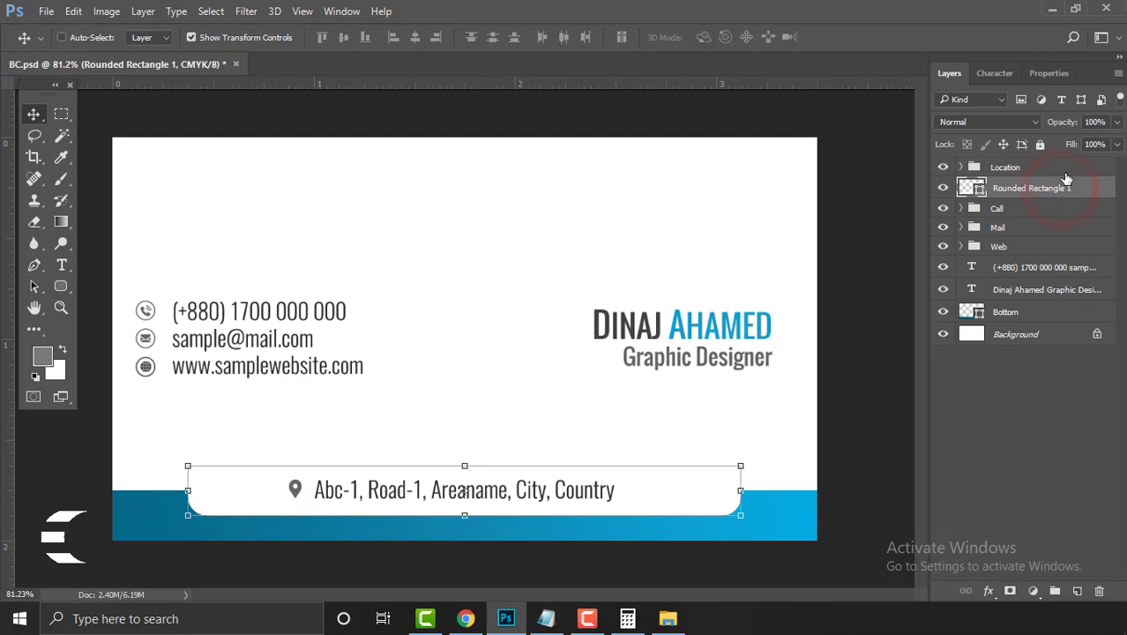
left_click(1065, 170, "shift")
left_click(414, 37)
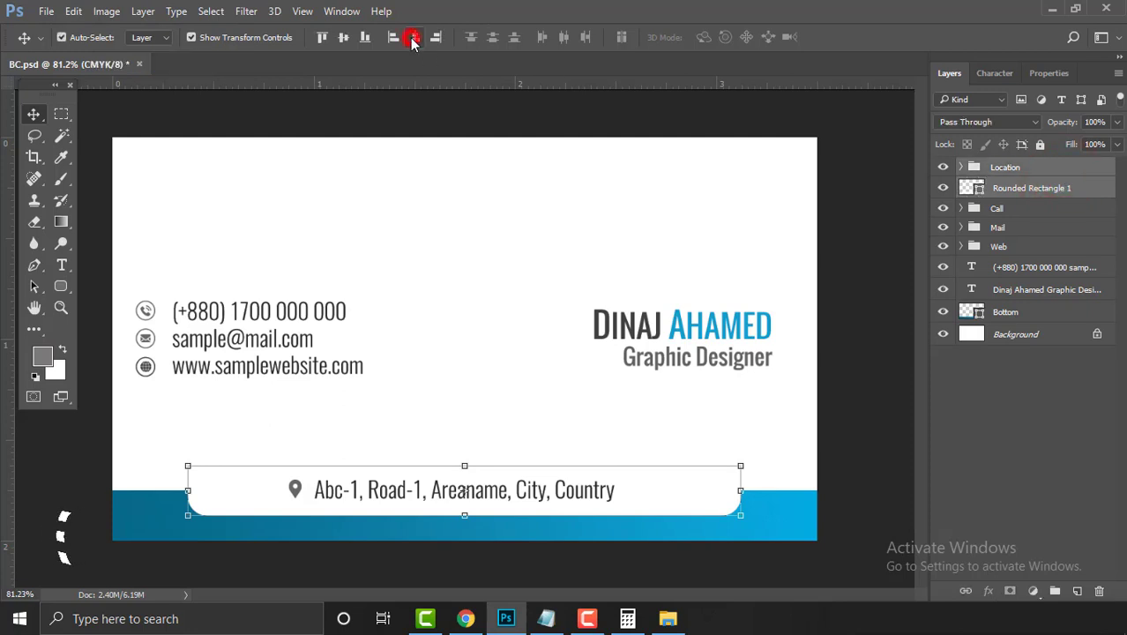
left_click(833, 403)
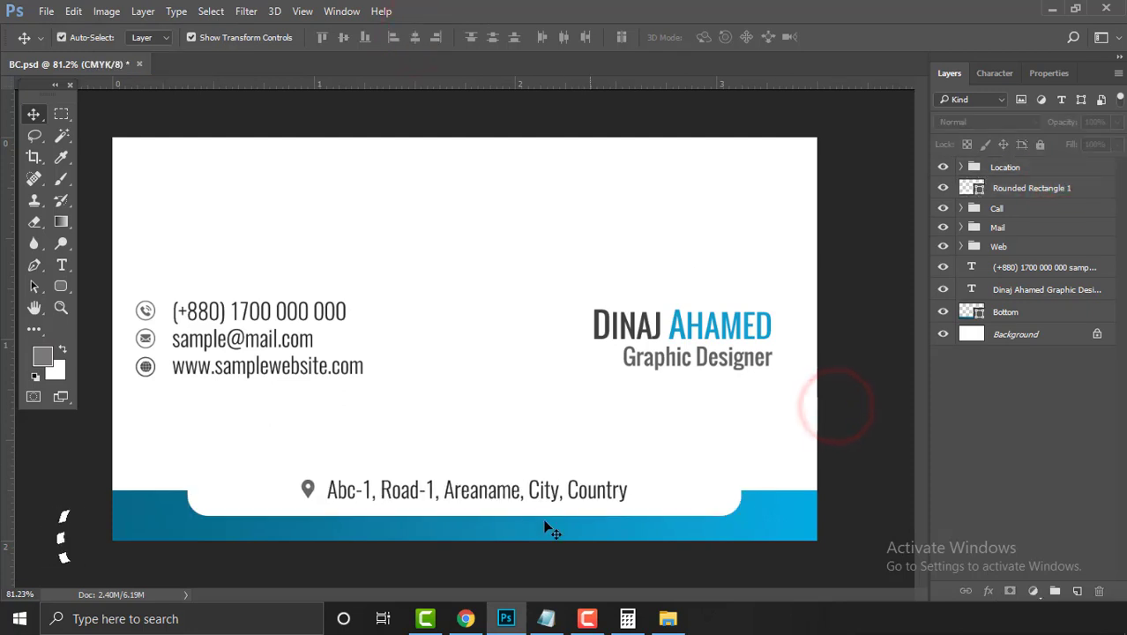
Set the font size of the Address text to 7 pt
left_click(505, 492)
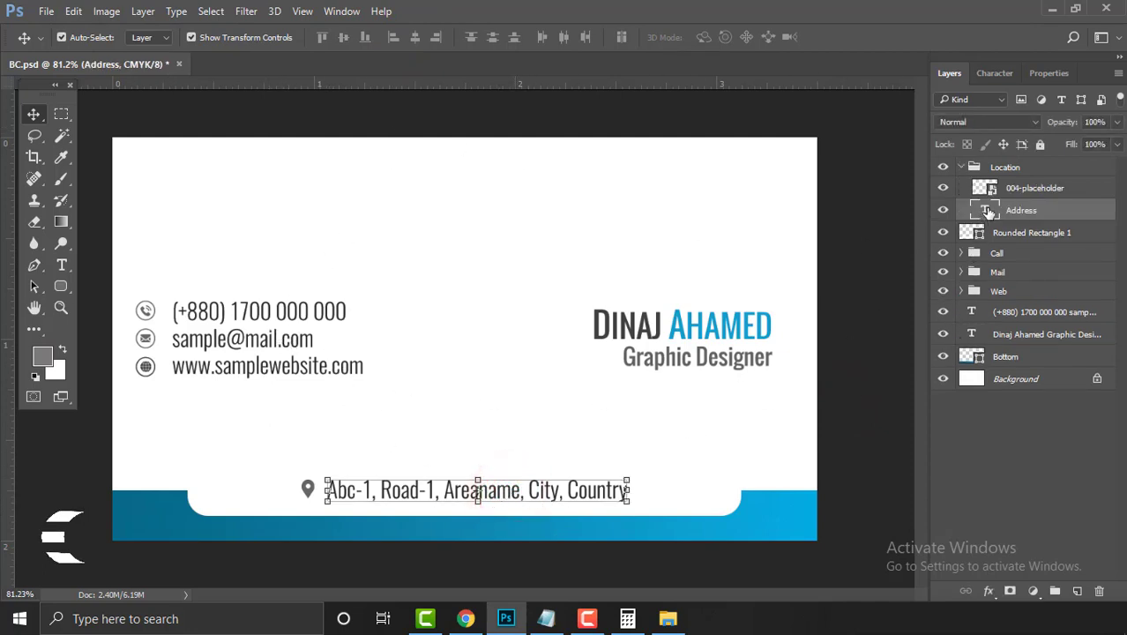
double_click(987, 210)
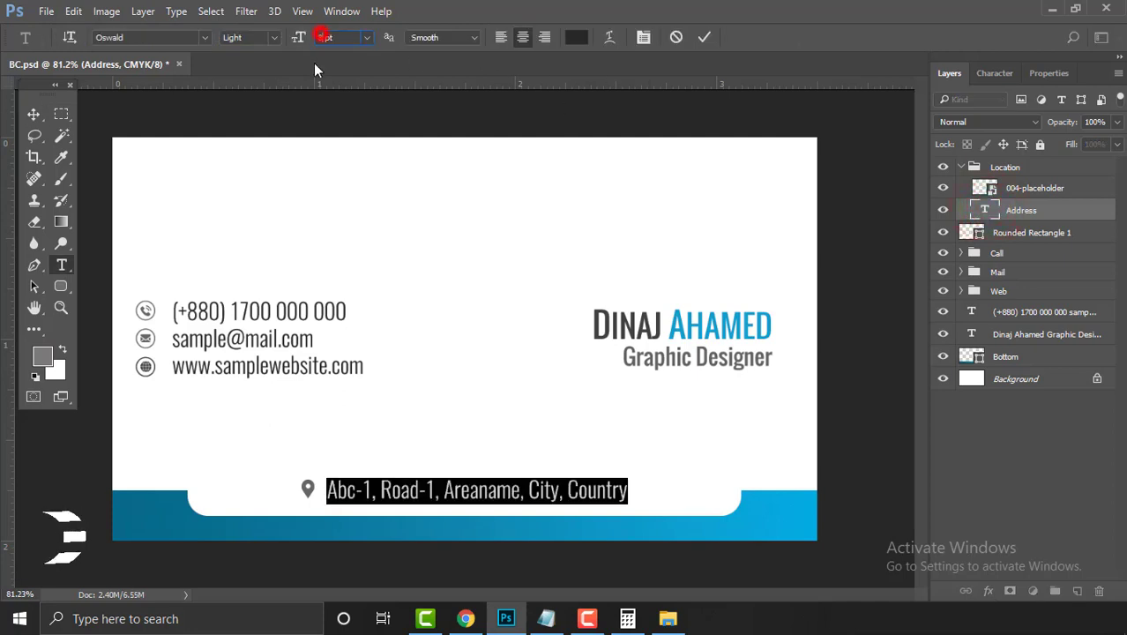
type("7")
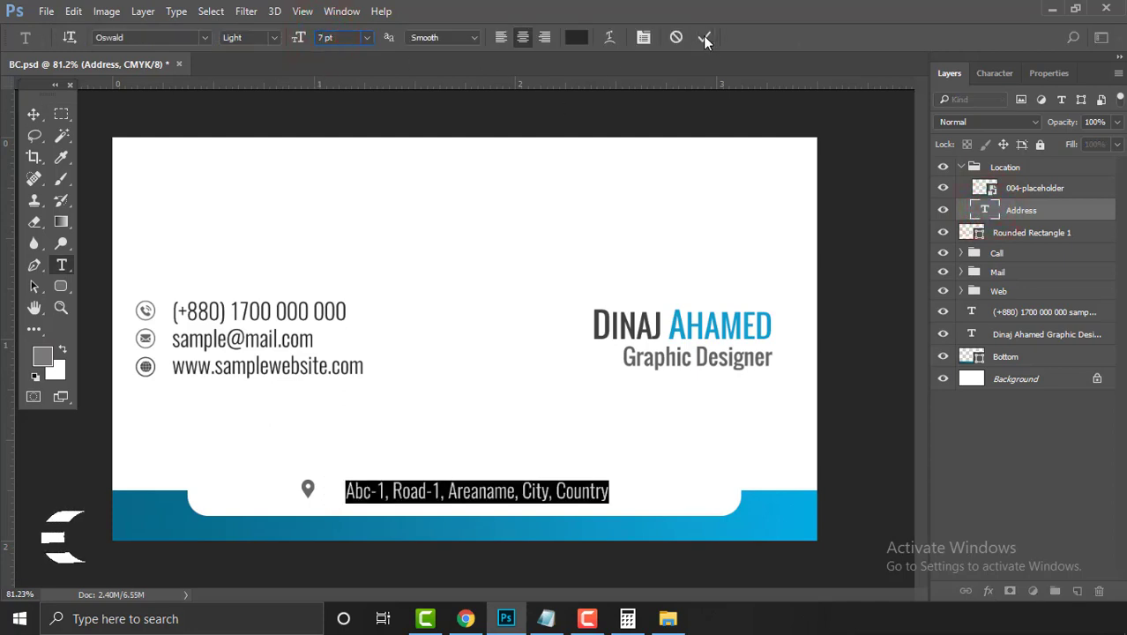
left_click(704, 37)
key("v")
left_click(870, 414)
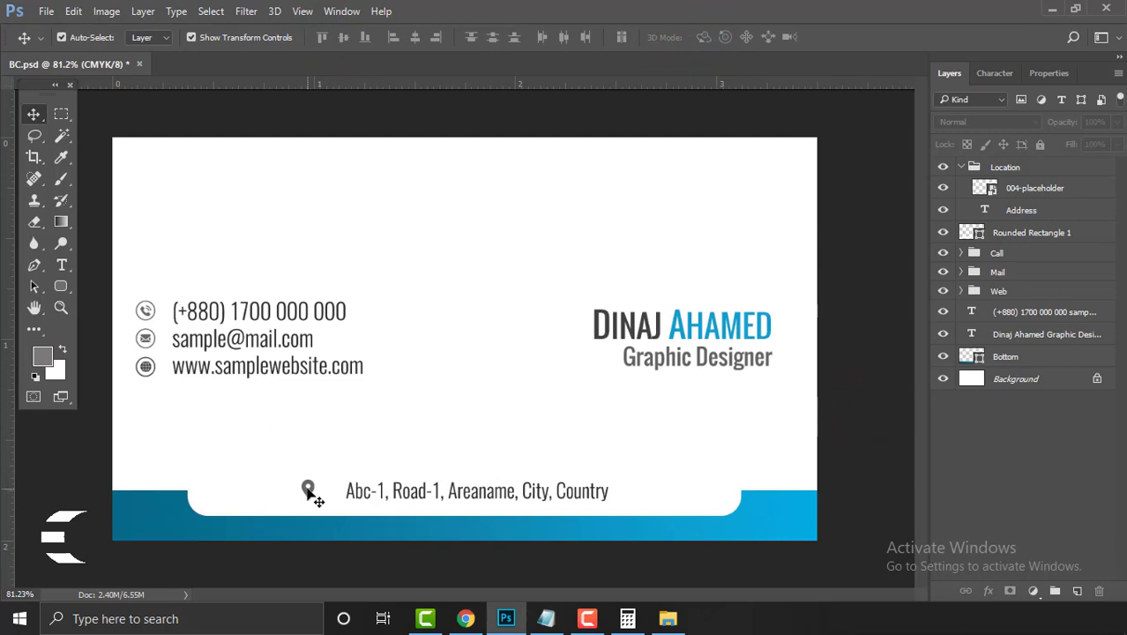
Move the pin icon right, close to the start of the address text, and collapse the Location group
left_click(1030, 193)
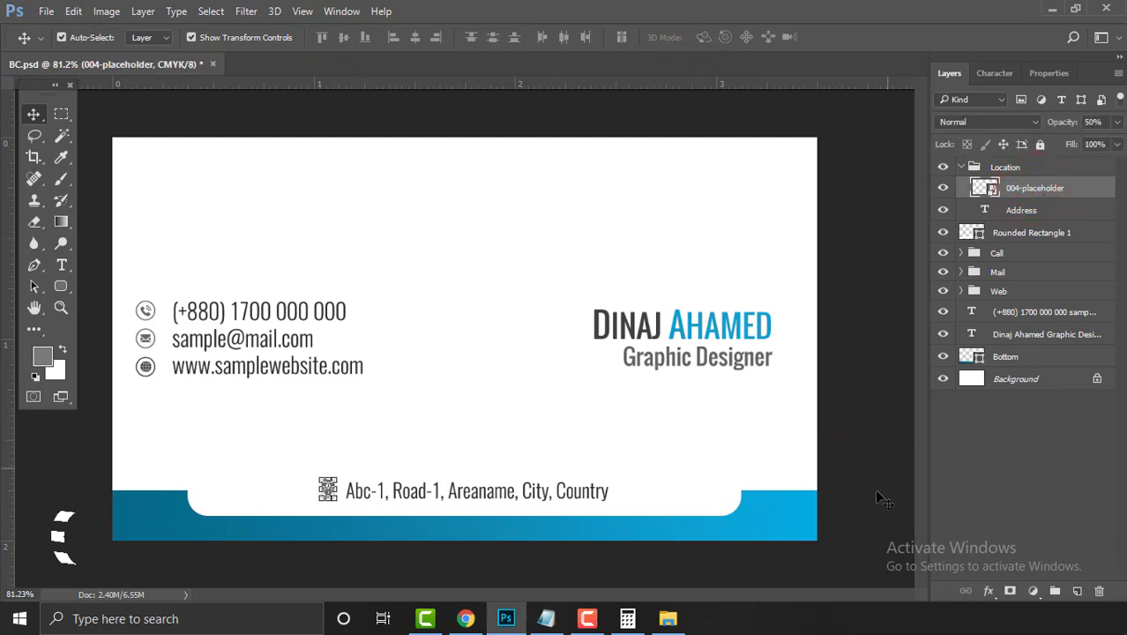
left_click(874, 492)
left_click(960, 167)
Centre the Location group horizontally on Rounded Rectangle 1 again and save the document
left_click(1031, 168)
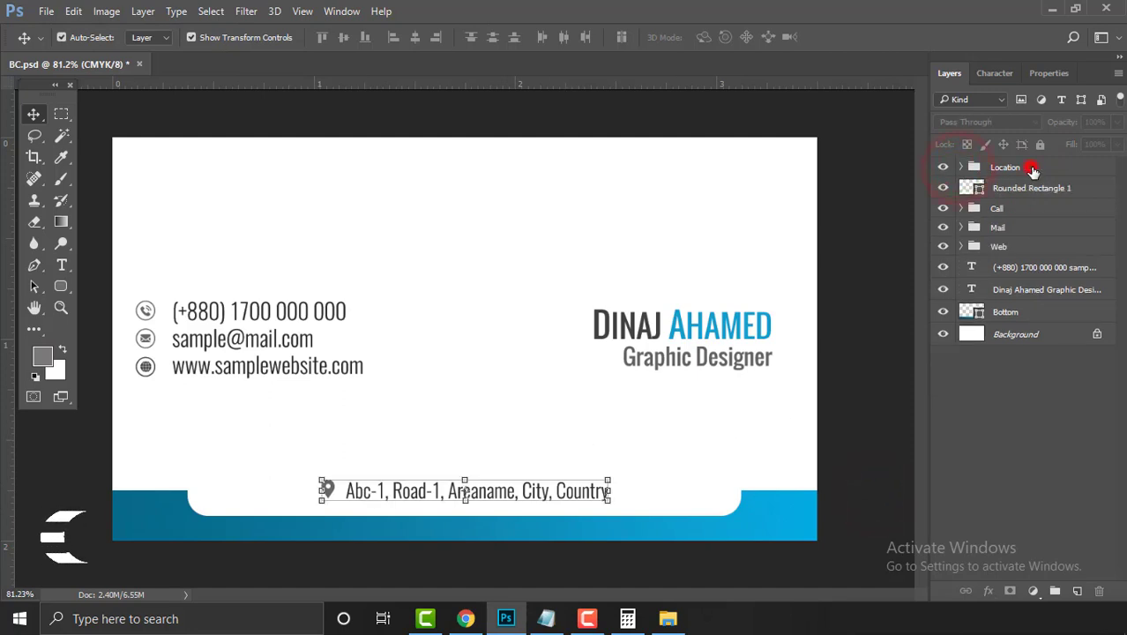
left_click(1090, 192, "shift")
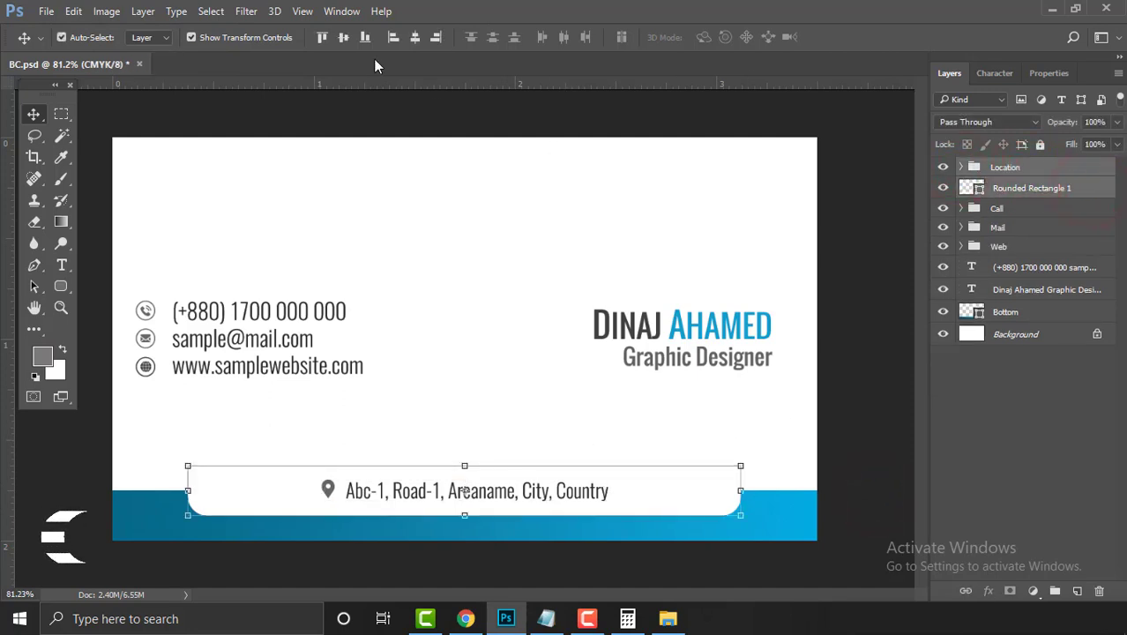
left_click(414, 36)
left_click(860, 458)
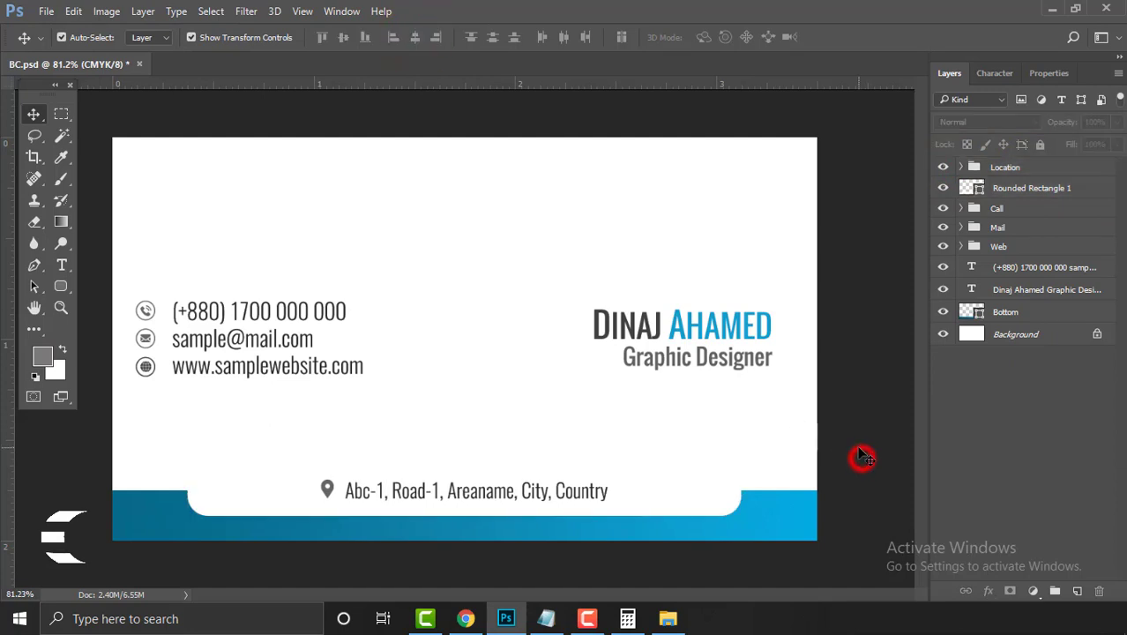
left_click(617, 501, "alt")
key("ctrl")
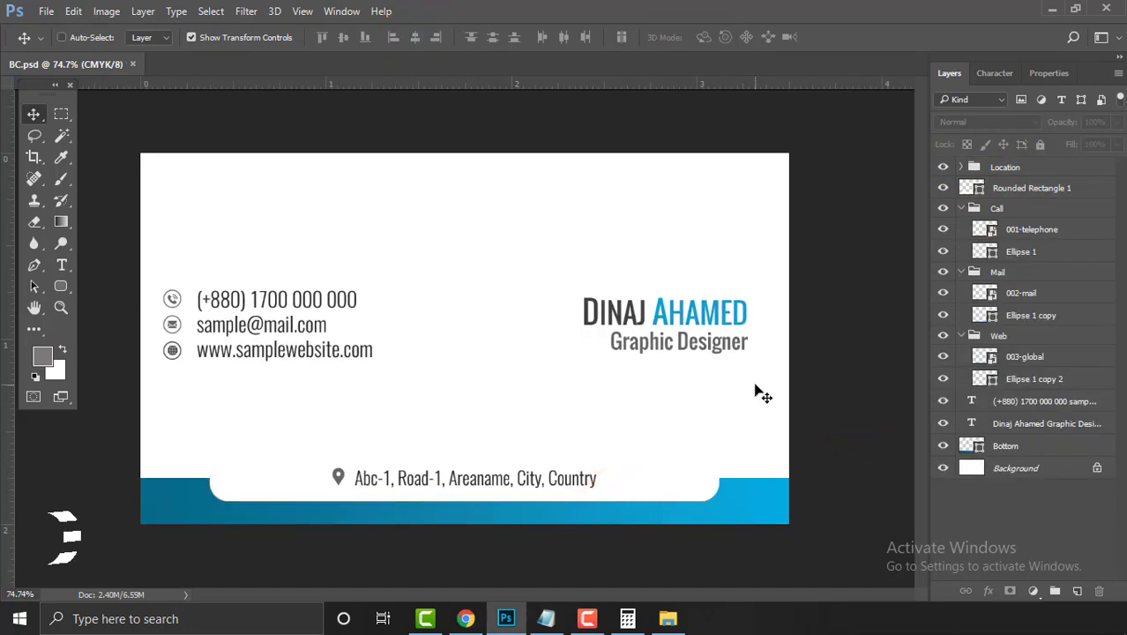
Show the grid and draw a grey rectangle about 18 × 98 px at the card's right edge beside the name text
key("ctrl+apostrophe")
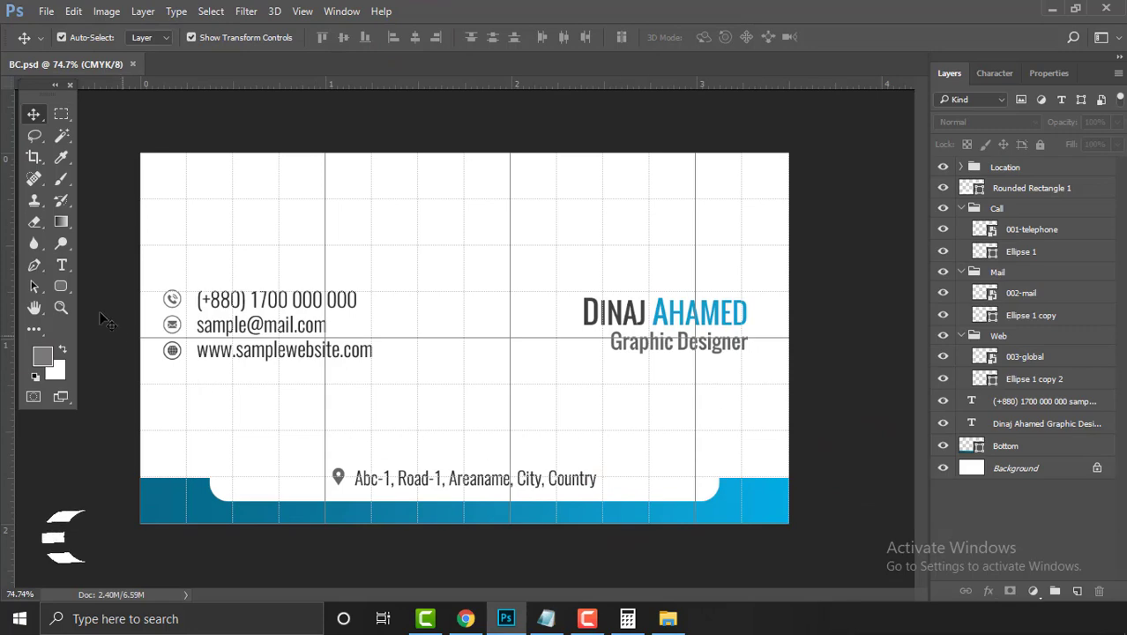
left_click(62, 285)
left_click(115, 285)
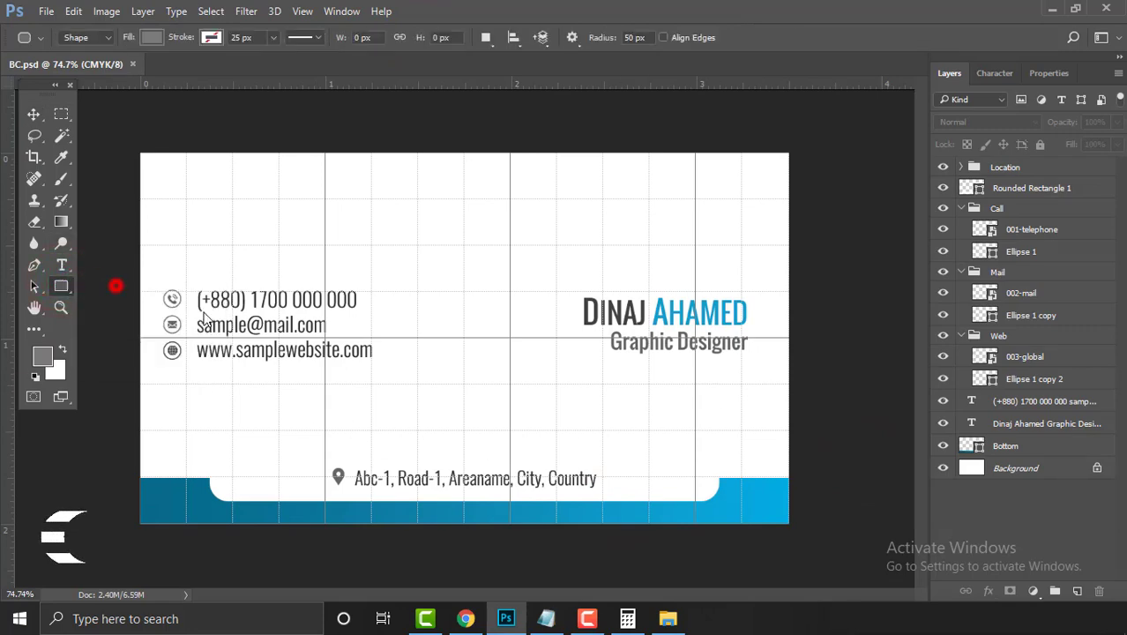
left_click_drag(785, 298, 780, 353)
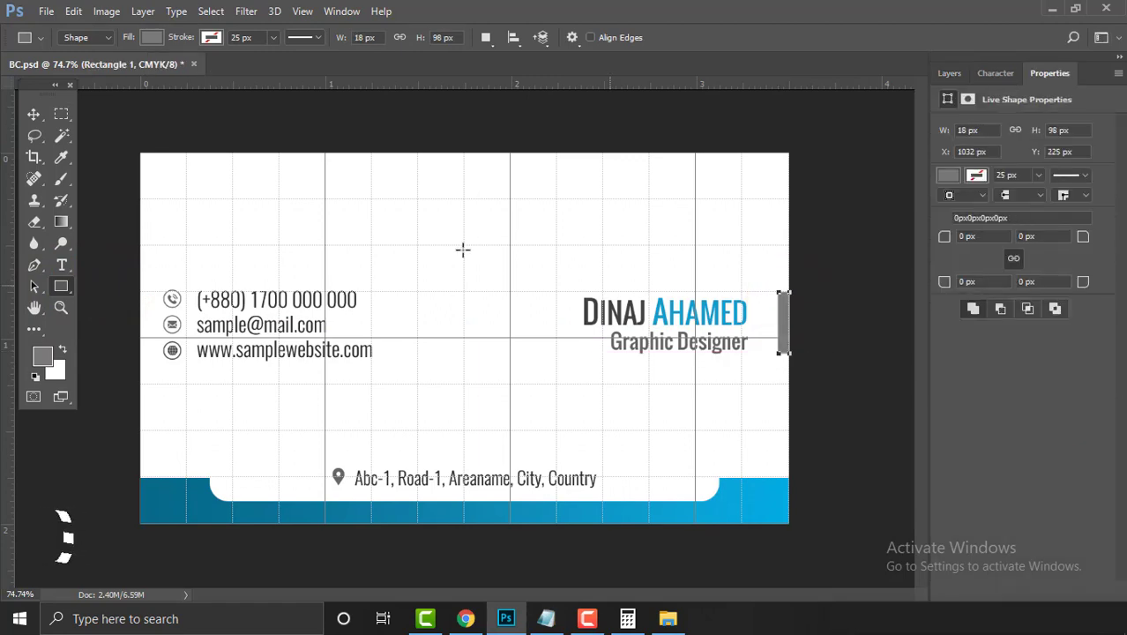
Nudge the name and job title text 10 px to the left, away from the grey rectangle
left_click(31, 114)
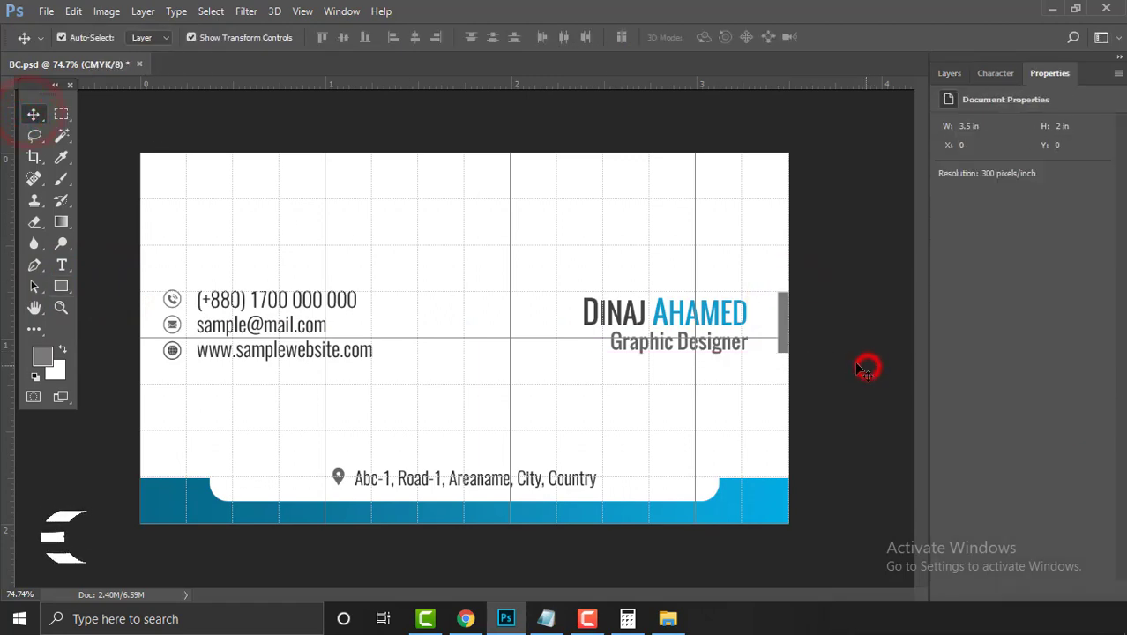
left_click(868, 365, "ctrl")
left_click_drag(855, 365, 773, 353)
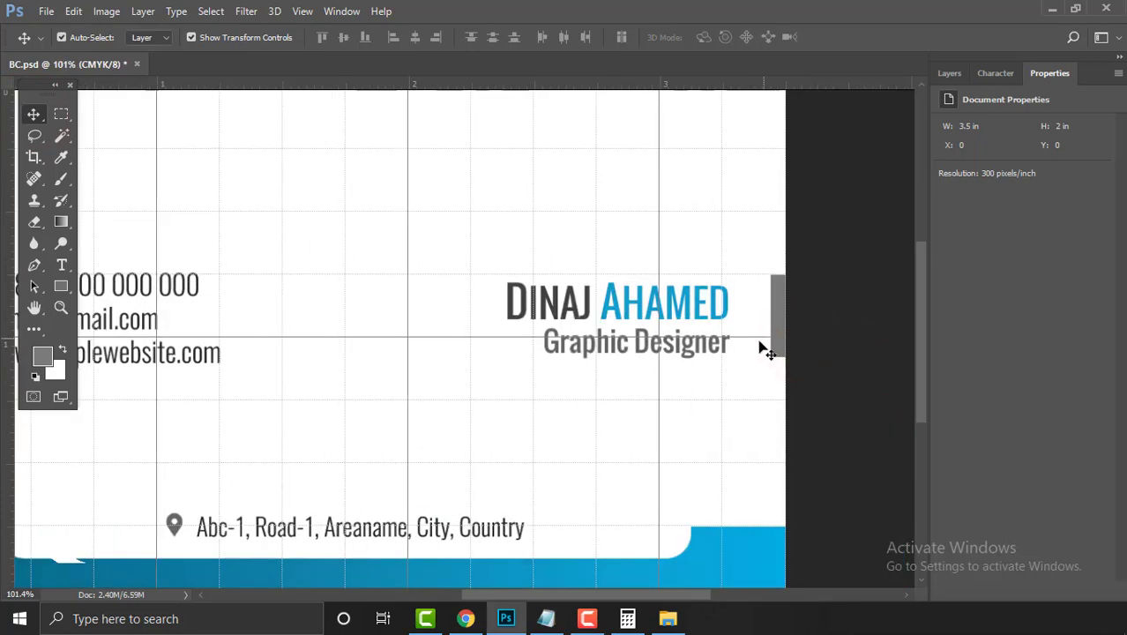
left_click(719, 316)
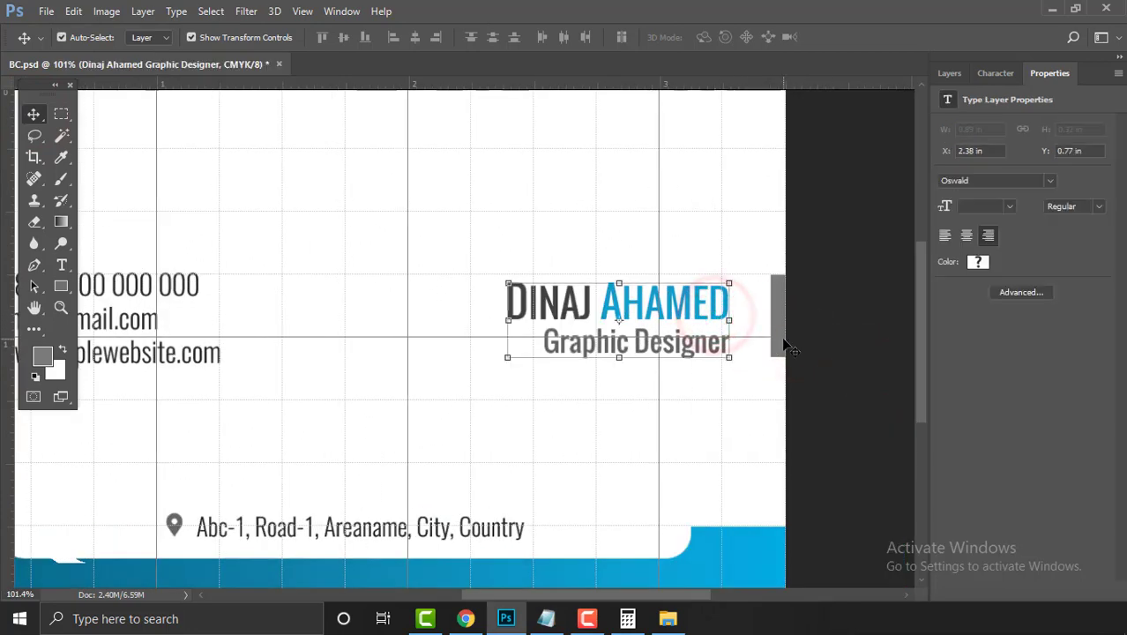
key("shift+Left")
Select the contact text together with its three icons and nudge them 40 px to the right
left_click_drag(202, 354, 408, 365)
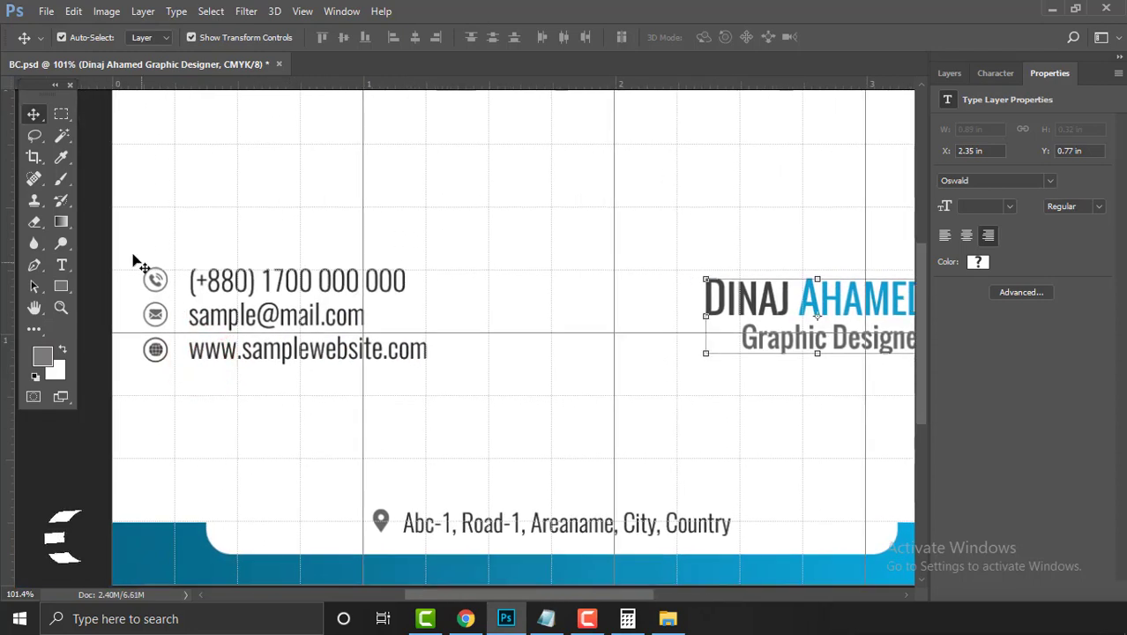
left_click_drag(95, 244, 334, 395)
key("shift+Right")
key("shift+Right")
key("shift+Right")
key("shift+Right")
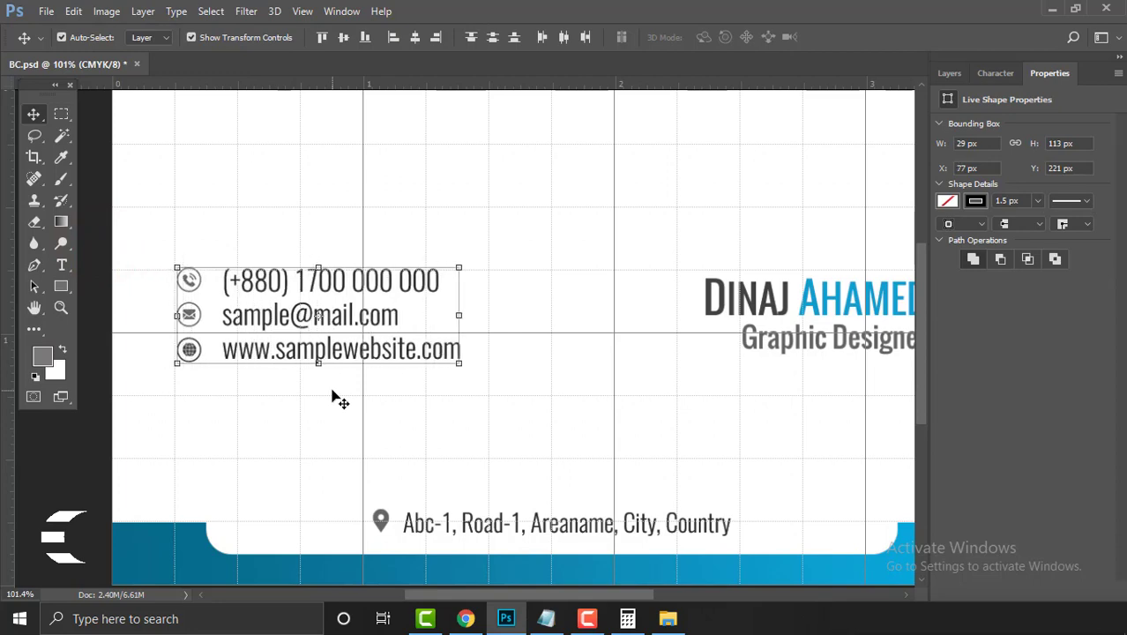
scroll(402, 353, "down", 2)
left_click(410, 389)
left_click(812, 380)
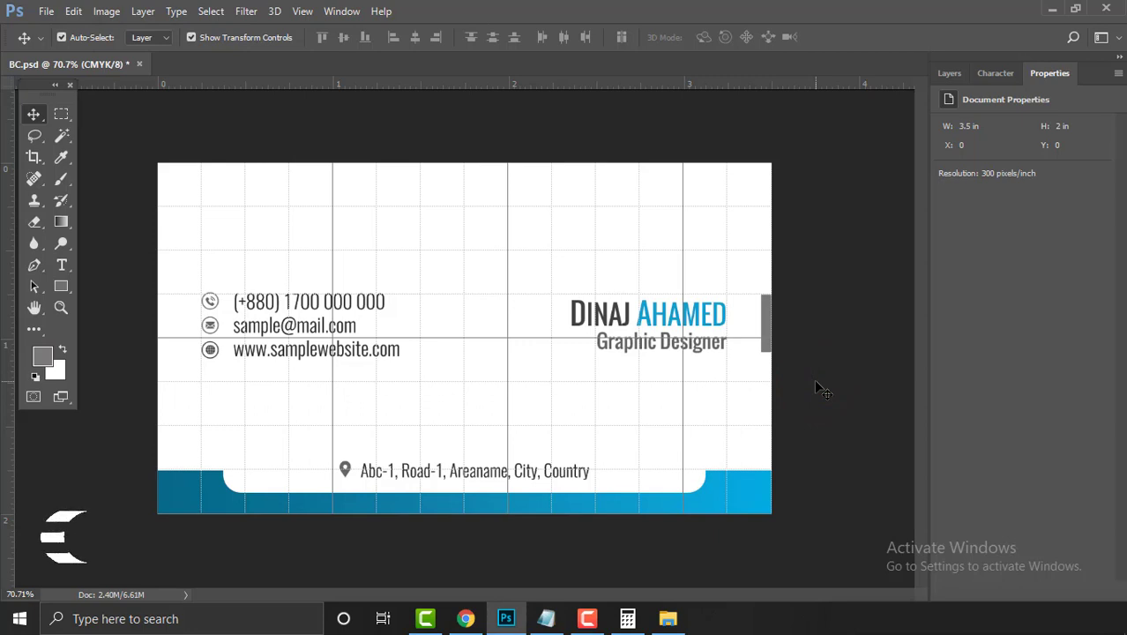
scroll(798, 339, "up", 1)
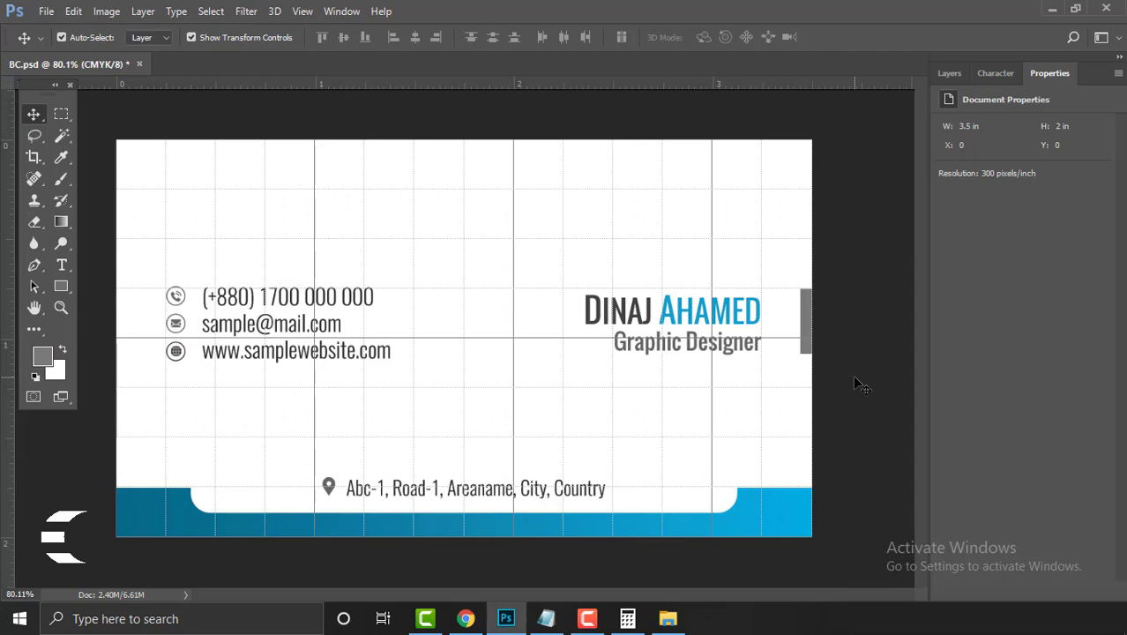
Collapse the Call, Mail and Web groups in the layer list
left_click(807, 350)
left_click(860, 365)
left_click(949, 73)
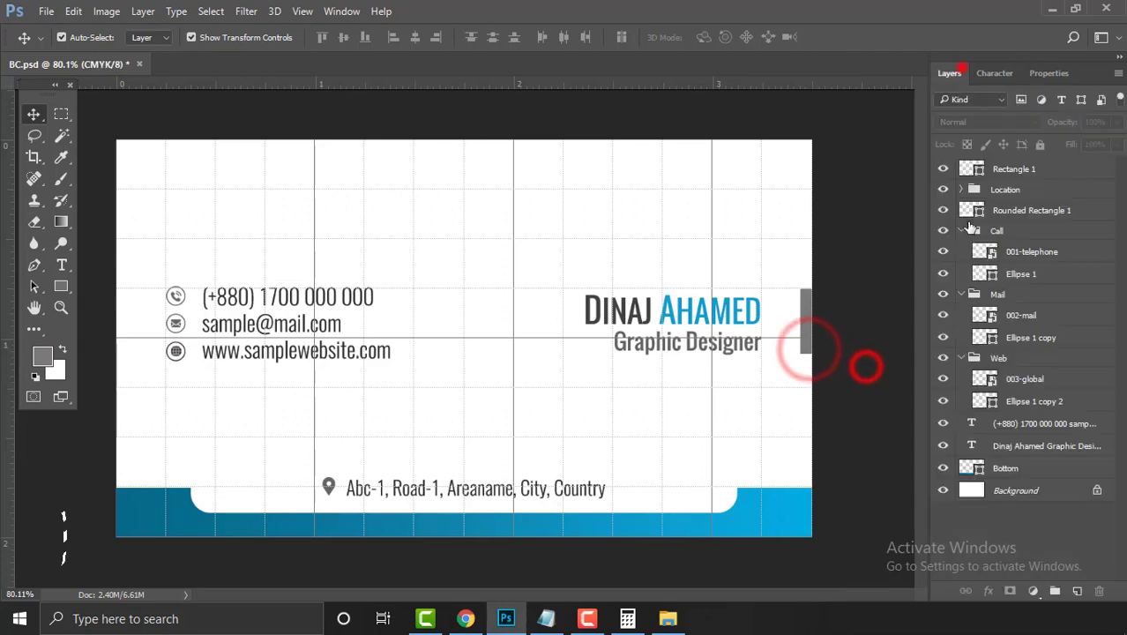
left_click(960, 230)
left_click(960, 249)
left_click(961, 269)
Duplicate the Rectangle 1 layer and place the copy flush against the original's left side
left_click(807, 319)
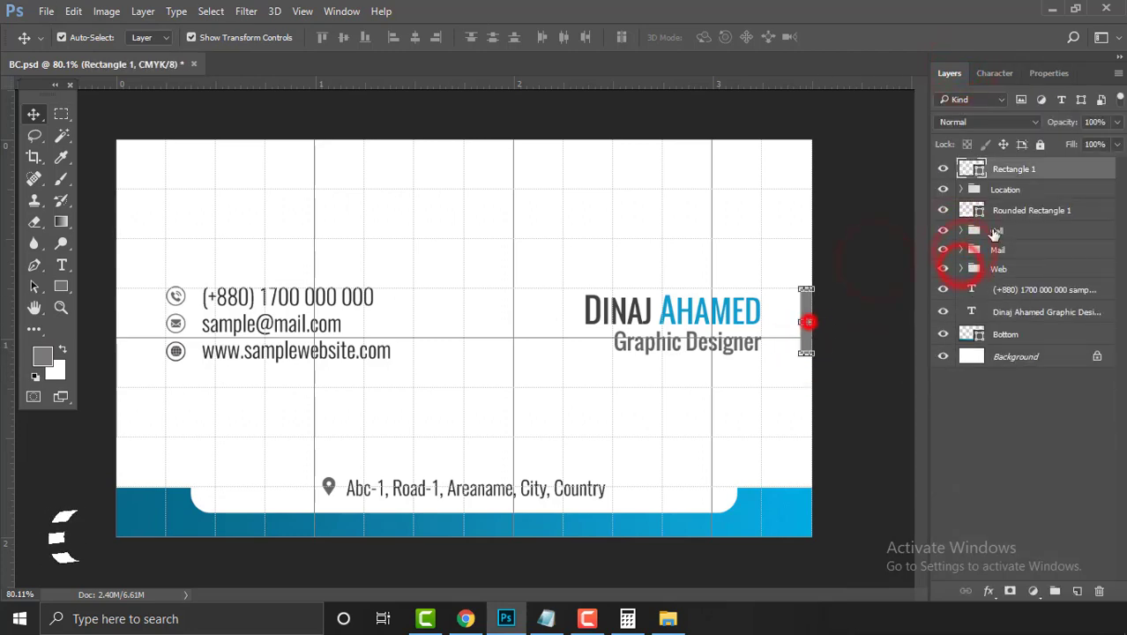
right_click(1058, 170)
left_click(798, 180)
left_click(708, 181)
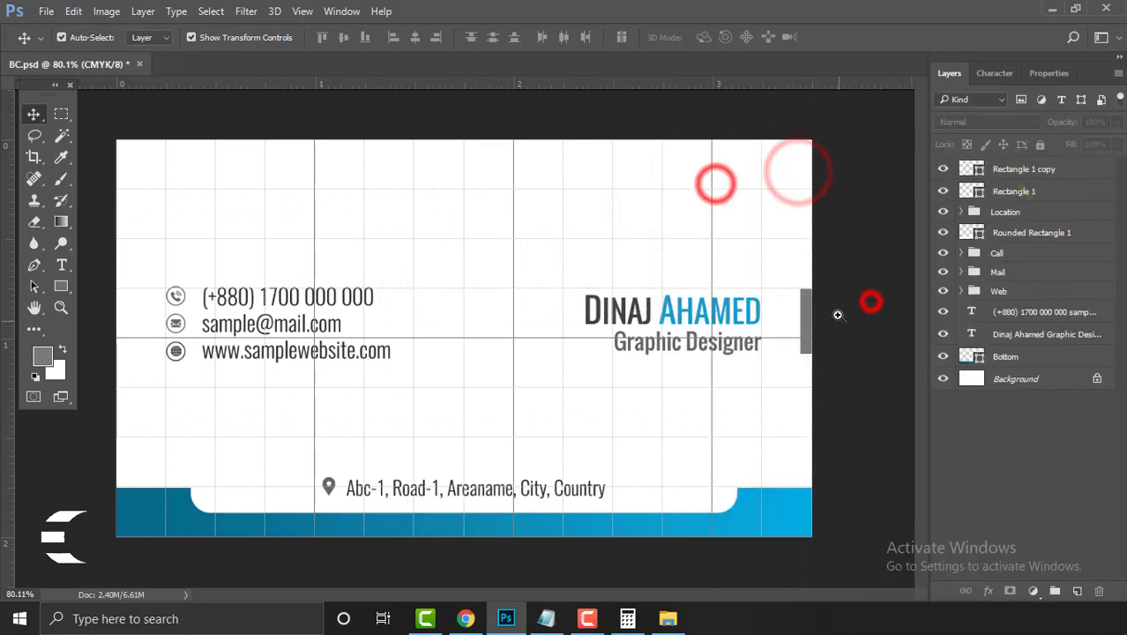
scroll(846, 318, "up", 5)
left_click(708, 356)
double_click(684, 322)
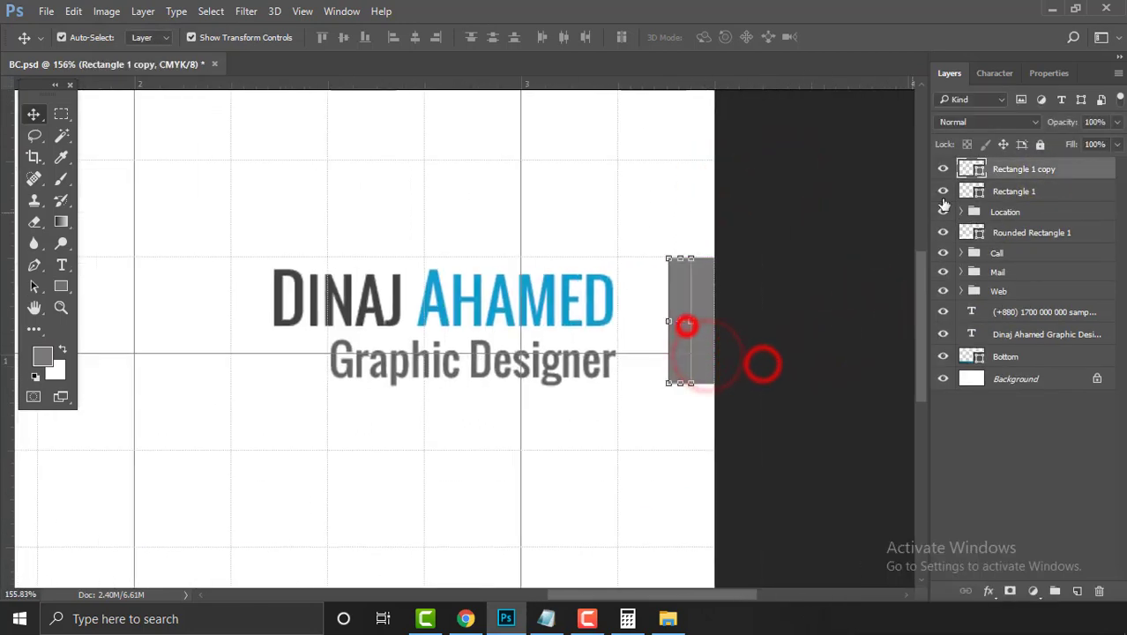
Recolour Rectangle 1, the outer bar at the card's right edge, to light blue
left_click(694, 259)
left_click(1060, 150)
left_click(708, 369)
scroll(720, 365, "down", 4)
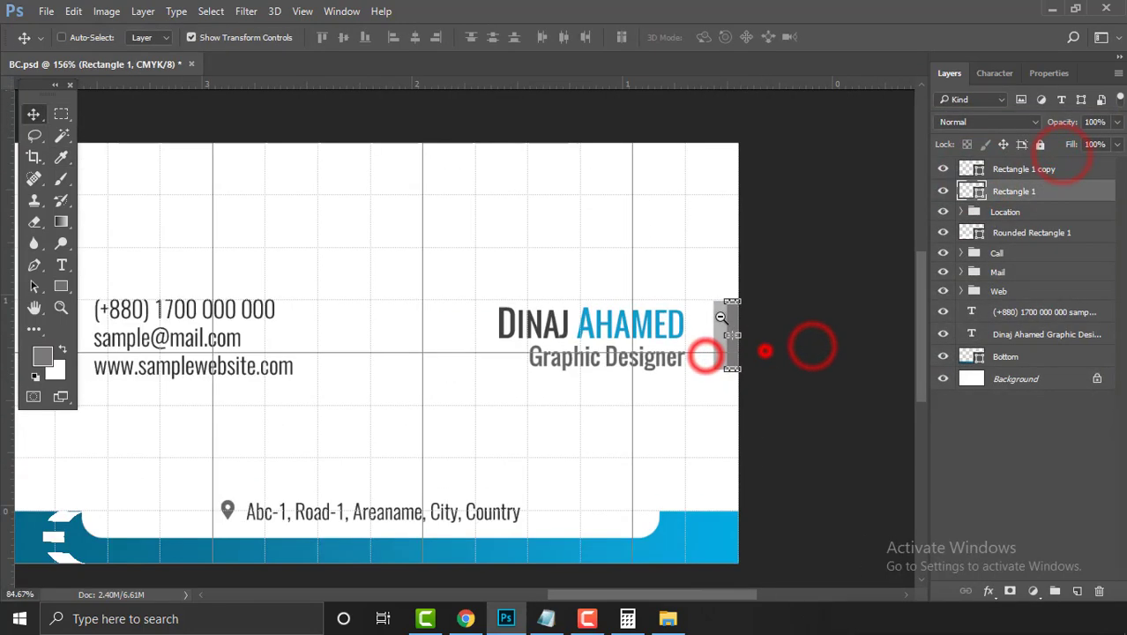
double_click(972, 190)
left_click_drag(837, 113, 1105, 173)
left_click(829, 517)
left_click(920, 226)
left_click(948, 231)
left_click_drag(970, 168, 889, 156)
left_click(1068, 176)
scroll(749, 347, "down", 3)
scroll(816, 328, "up", 3)
Recolour Rectangle 1 copy, the inner bar beside the name text, to light grey
double_click(972, 168)
left_click(558, 261)
left_click(976, 169)
scroll(737, 380, "down", 2)
left_click(783, 359)
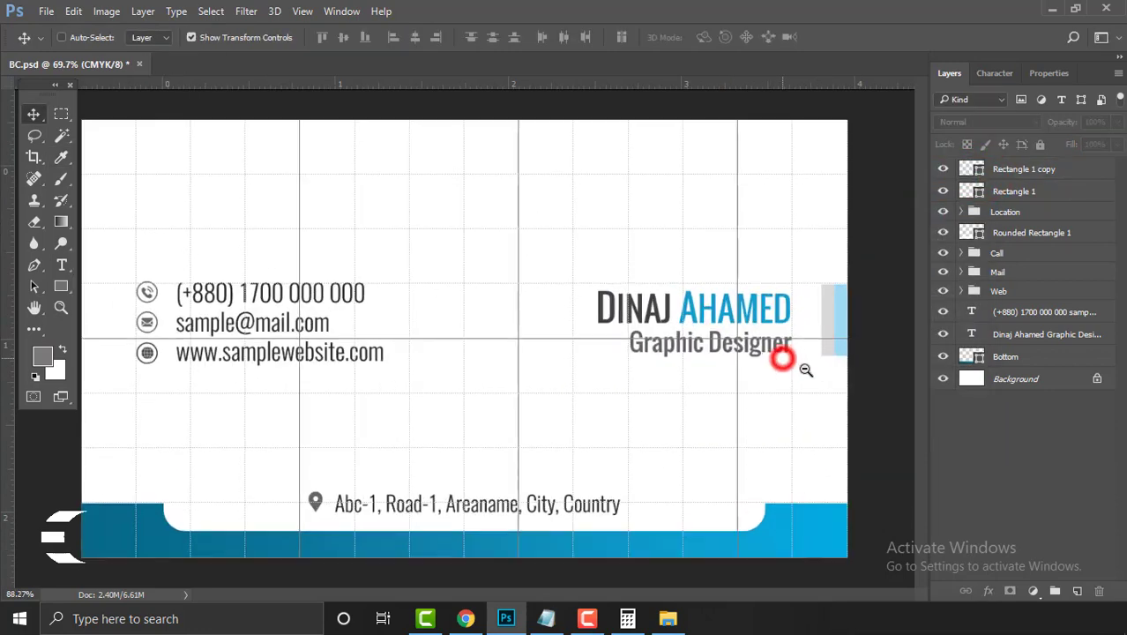
Group the Rectangle 1 and Rectangle 1 copy layers and name the group Style 1
left_click_drag(843, 371, 798, 295)
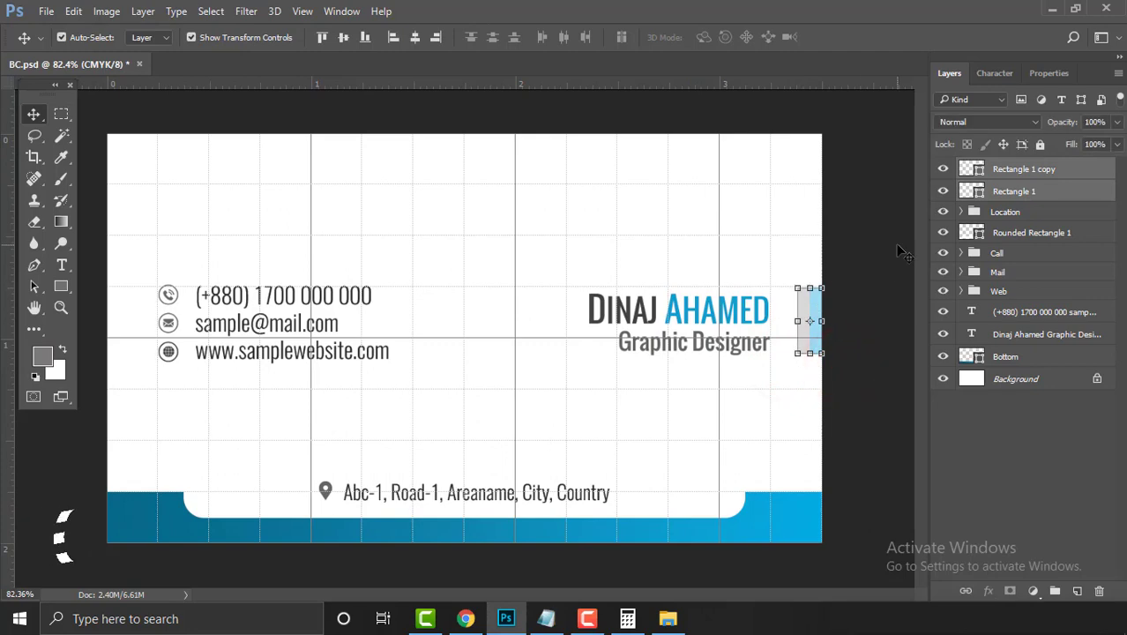
key("ctrl+g")
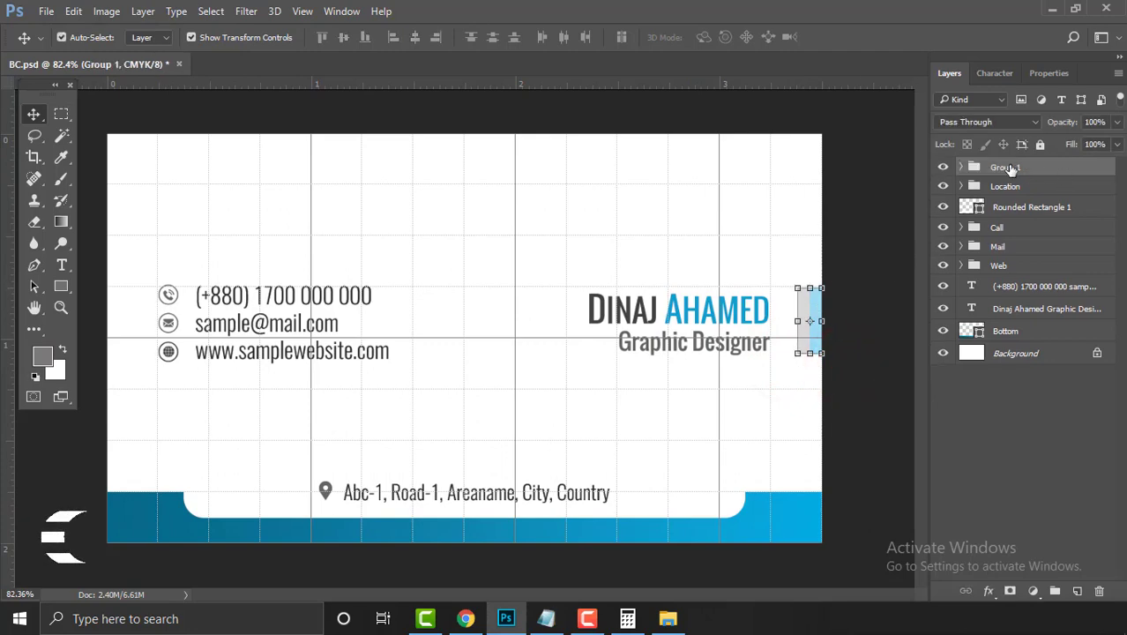
double_click(1010, 167)
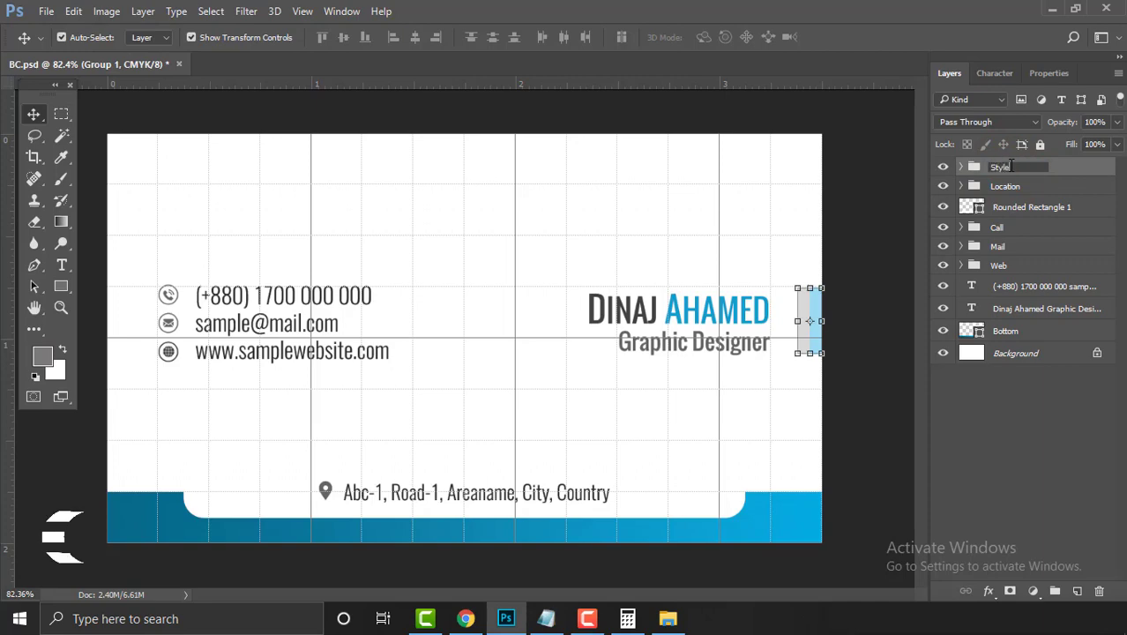
key("Return")
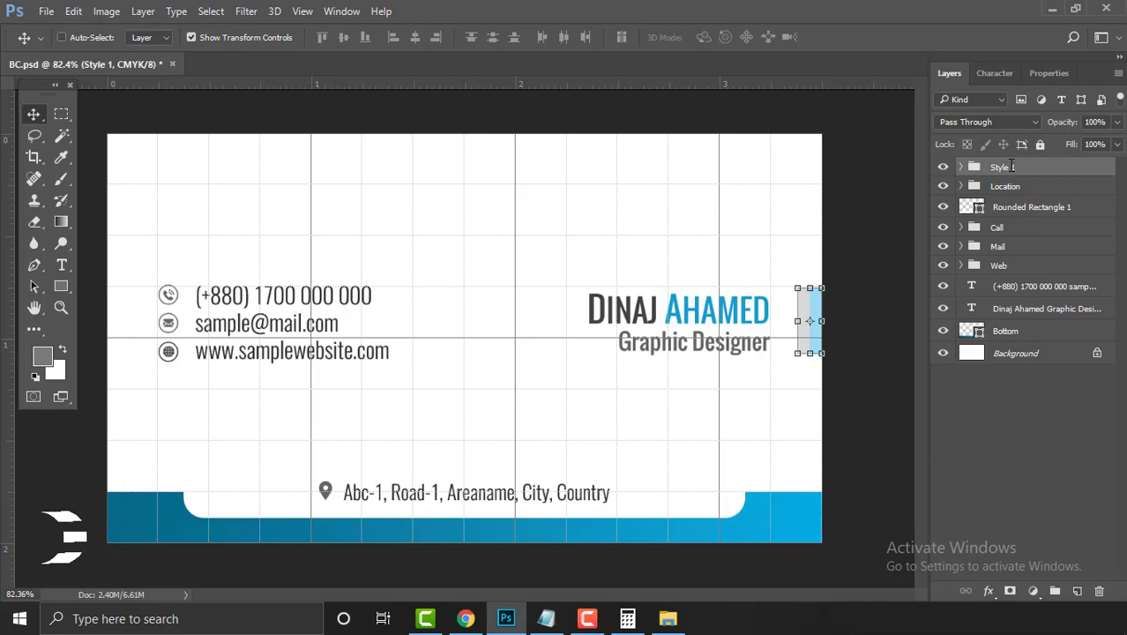
Duplicate the Style 1 group and name the duplicate Style 2
key("ctrl+j")
double_click(1012, 167)
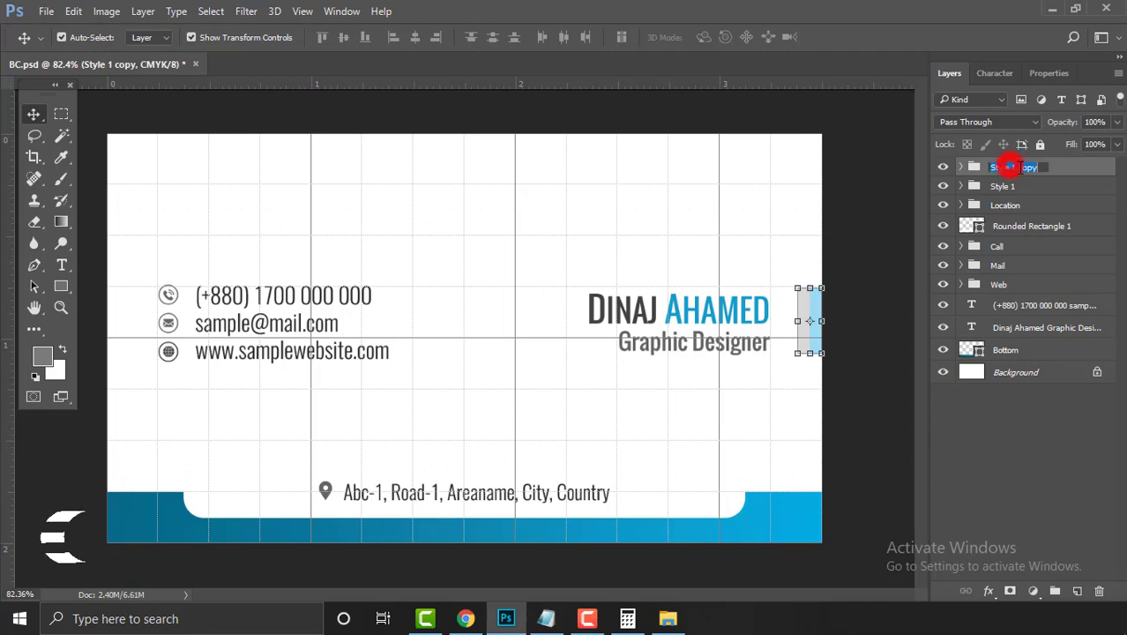
type("Style 2")
key("Return")
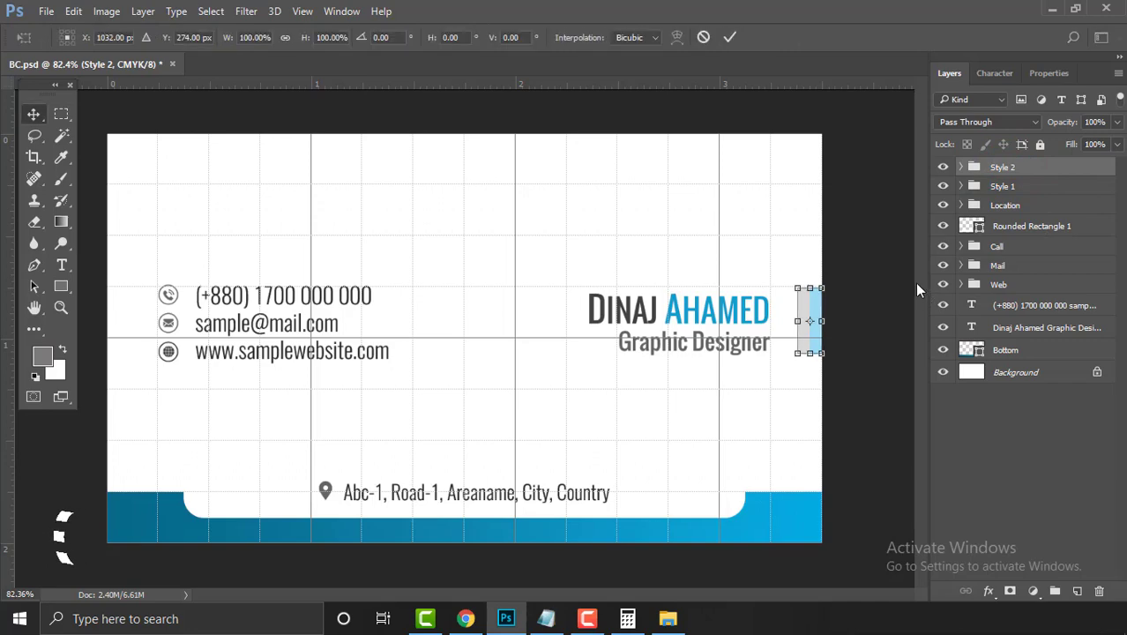
key("ctrl")
left_click(73, 10)
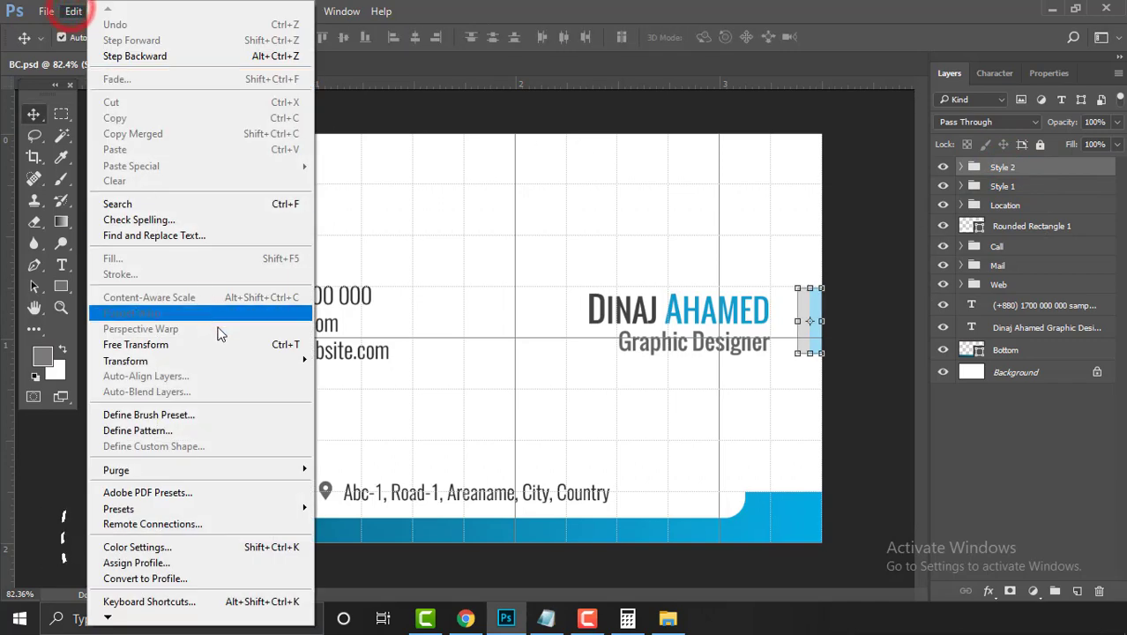
left_click(223, 336)
left_click_drag(809, 308, 125, 322)
key("ctrl+z")
key("Escape")
Align the Style 2 group to the left edge of the Background layer
left_click(1043, 167)
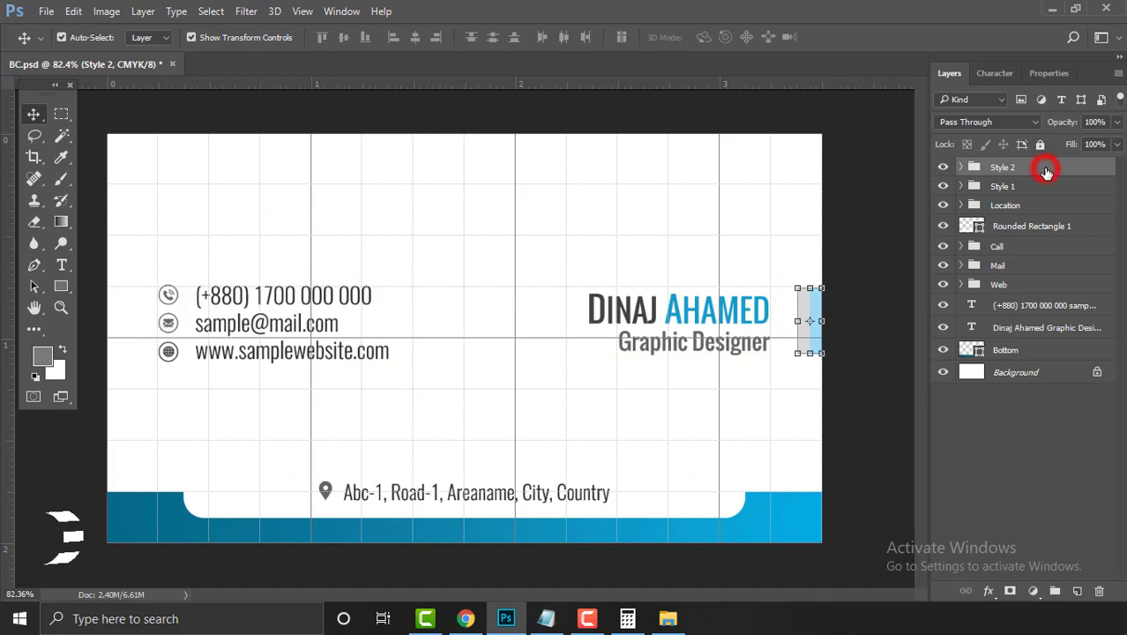
left_click(1061, 374)
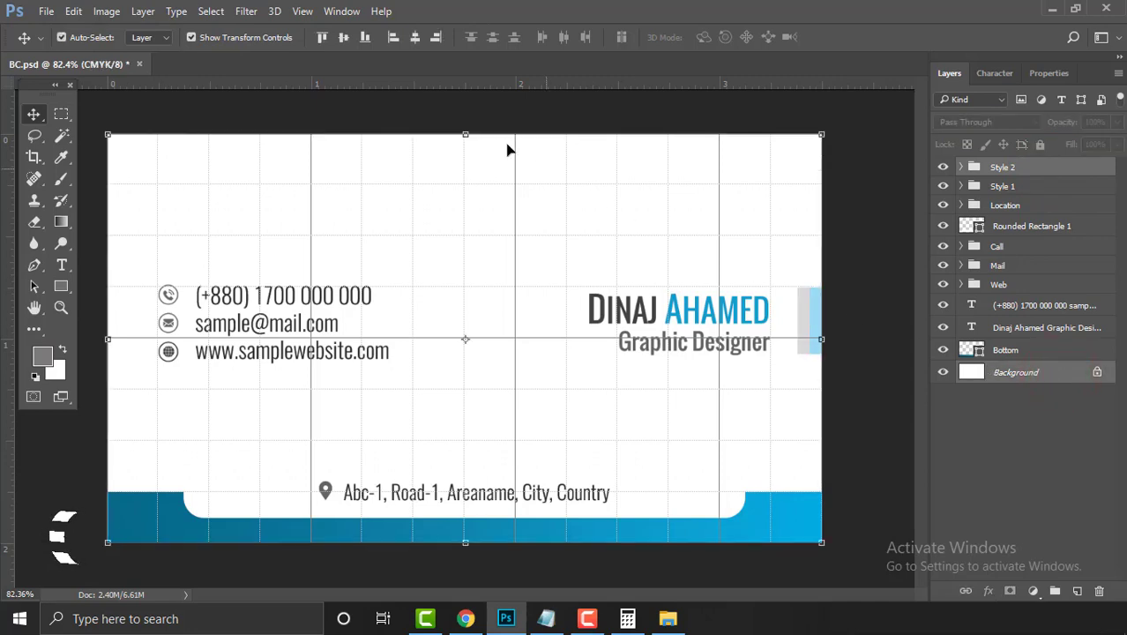
left_click(394, 38)
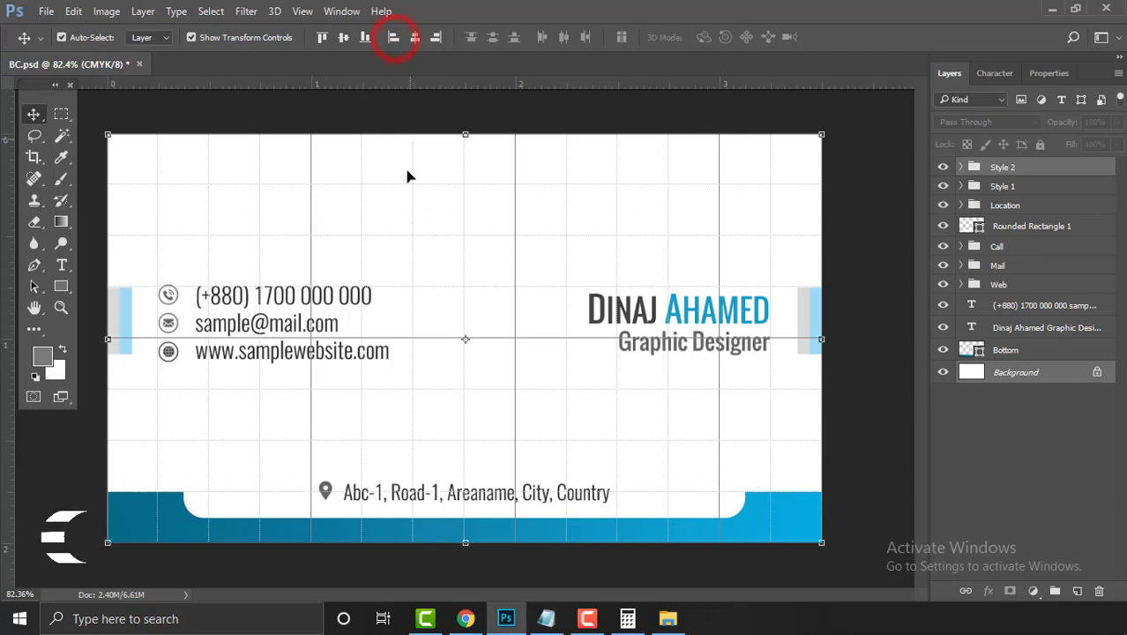
left_click(873, 363)
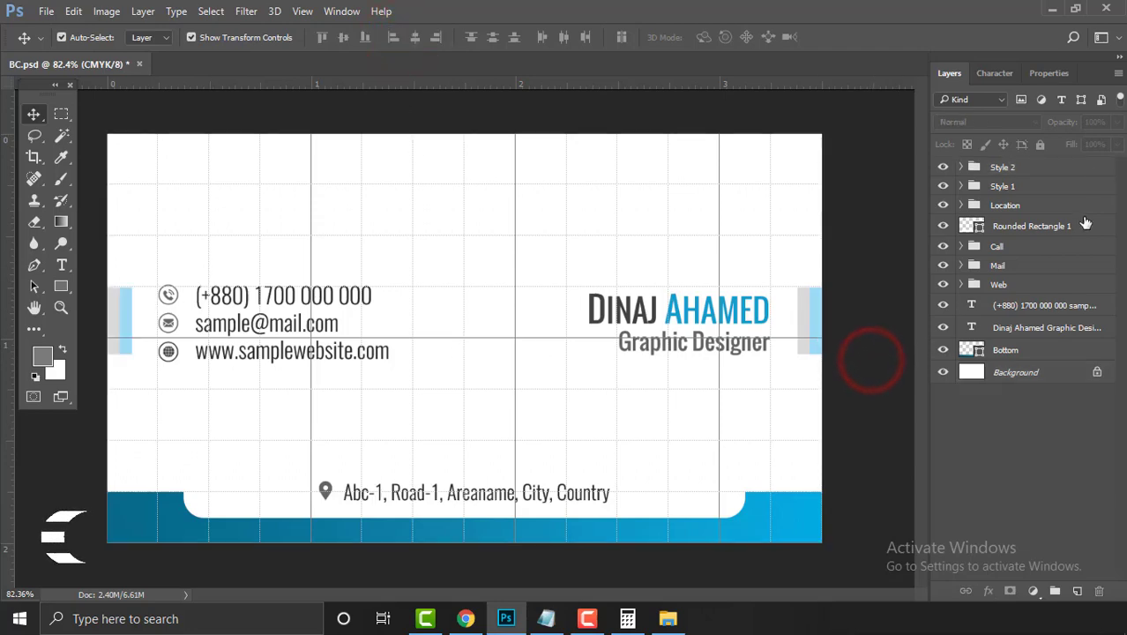
Flip the Style 2 group horizontally so its light blue bar sits on the card's outer edge
left_click(1022, 168)
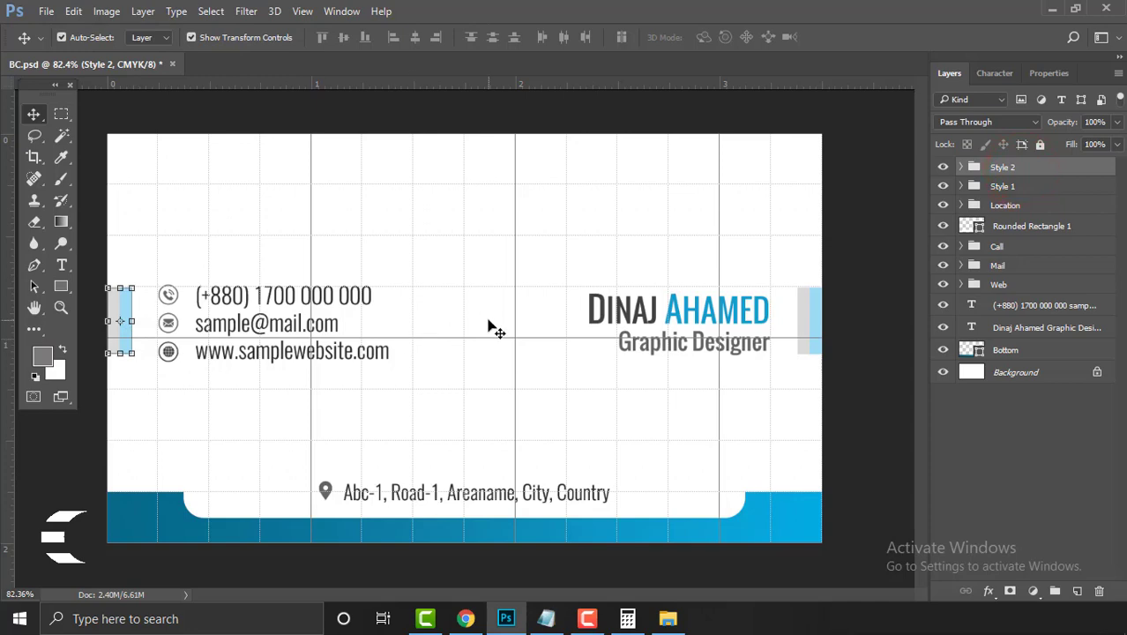
left_click(75, 12)
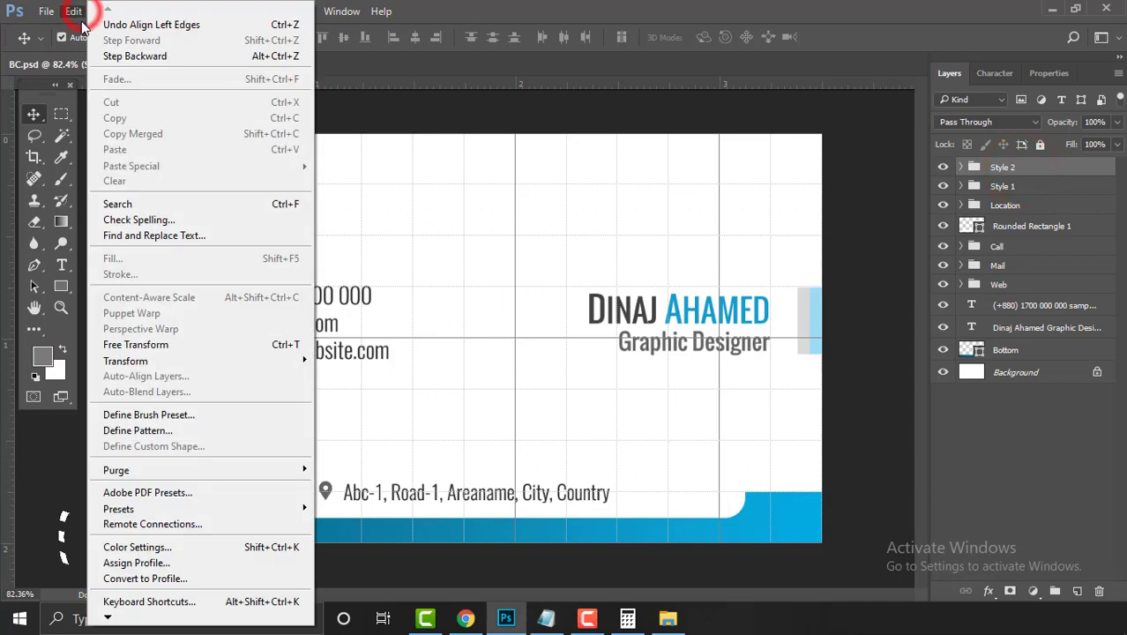
left_click(187, 332)
right_click(155, 326)
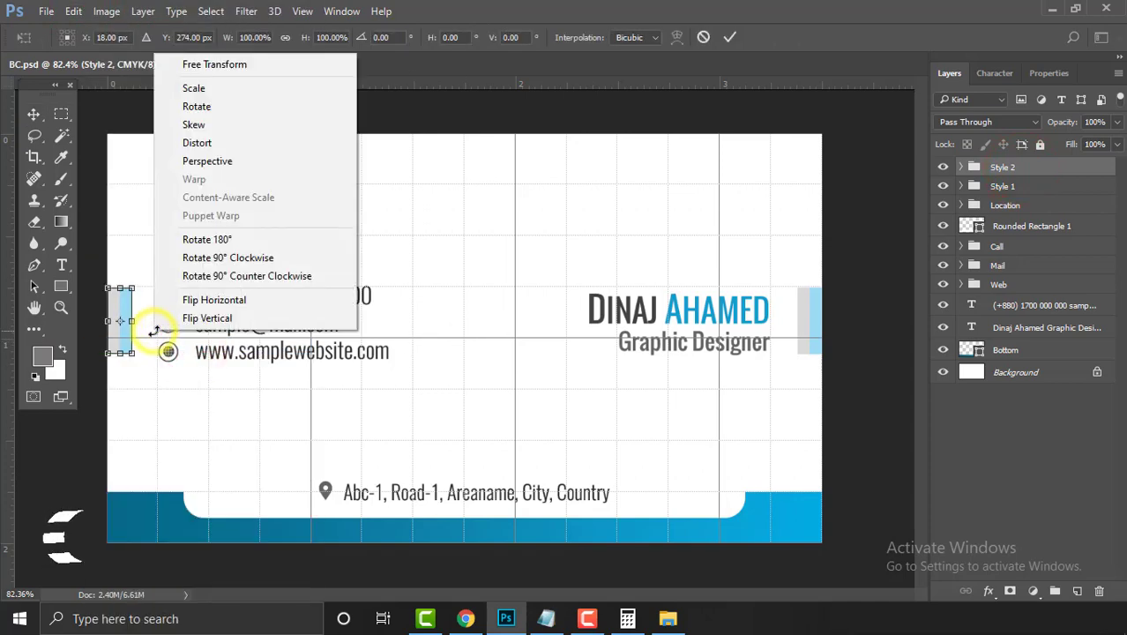
left_click(251, 304)
key("Return")
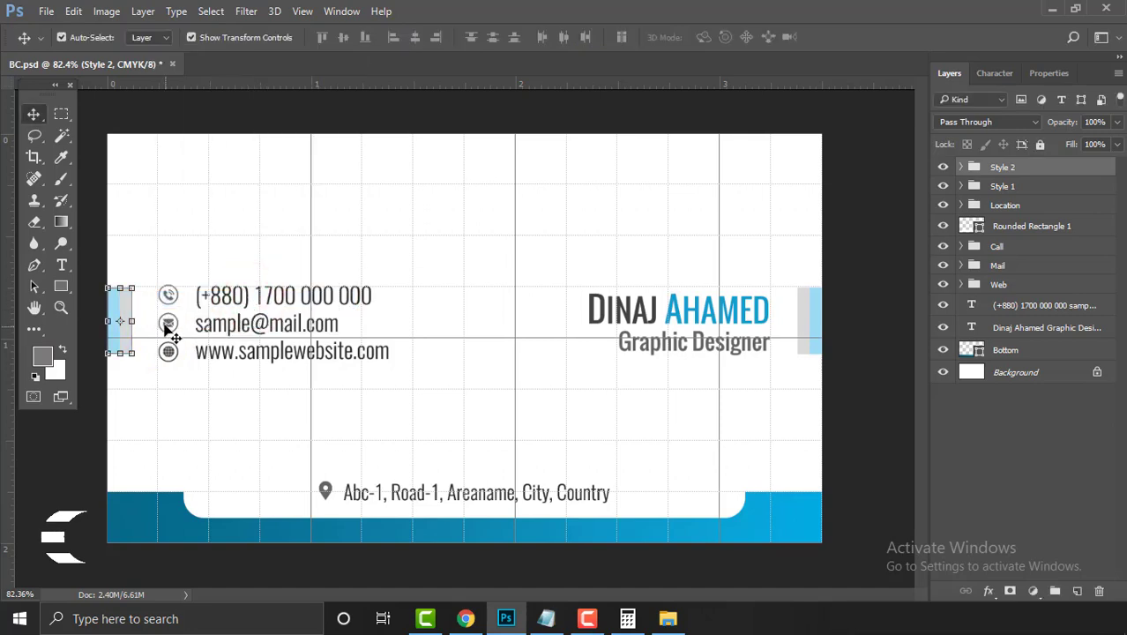
Stretch the Style 2 group vertically so its bars span the height of the three contact lines
left_click_drag(141, 320, 359, 395)
left_click_drag(278, 409, 277, 427)
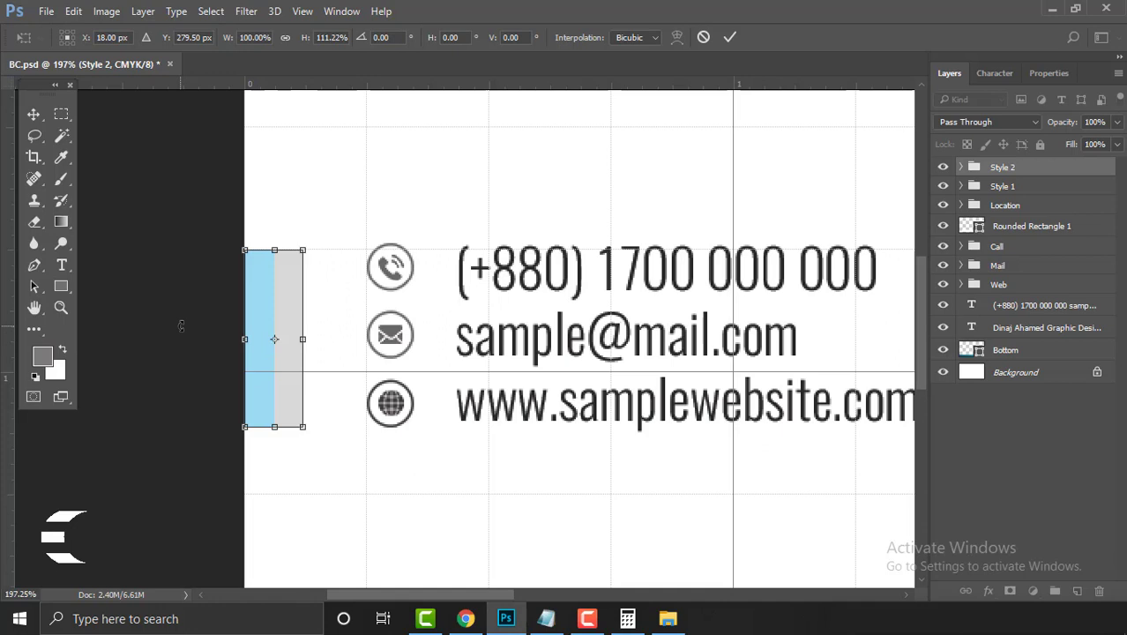
left_click_drag(273, 251, 273, 245)
key("Return")
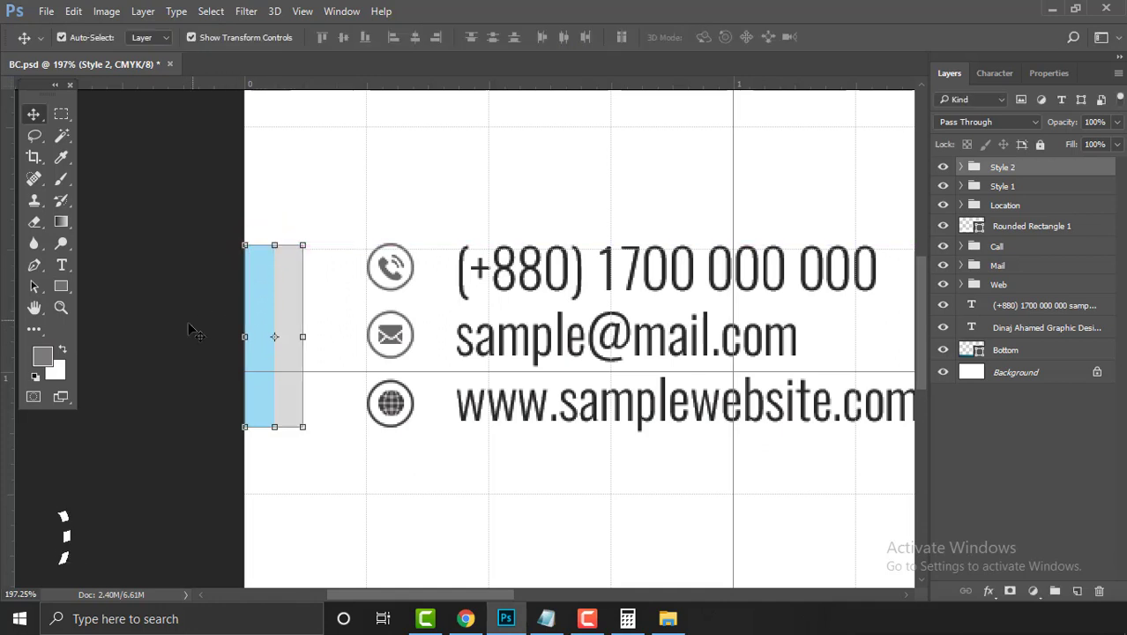
left_click(188, 325)
key("ctrl+0")
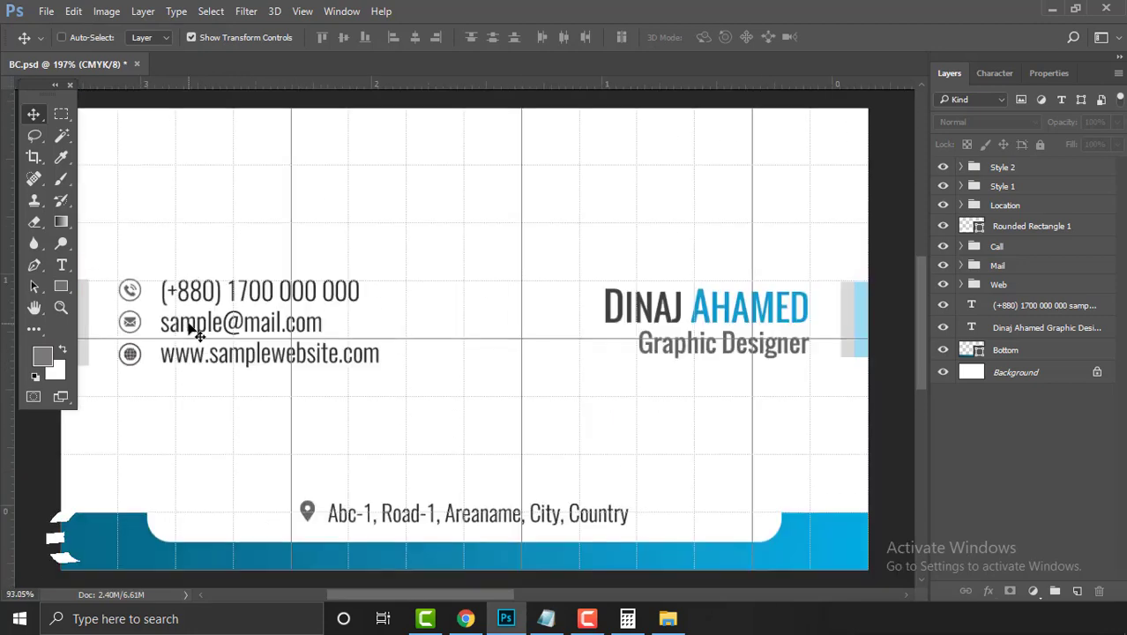
key("ctrl+minus")
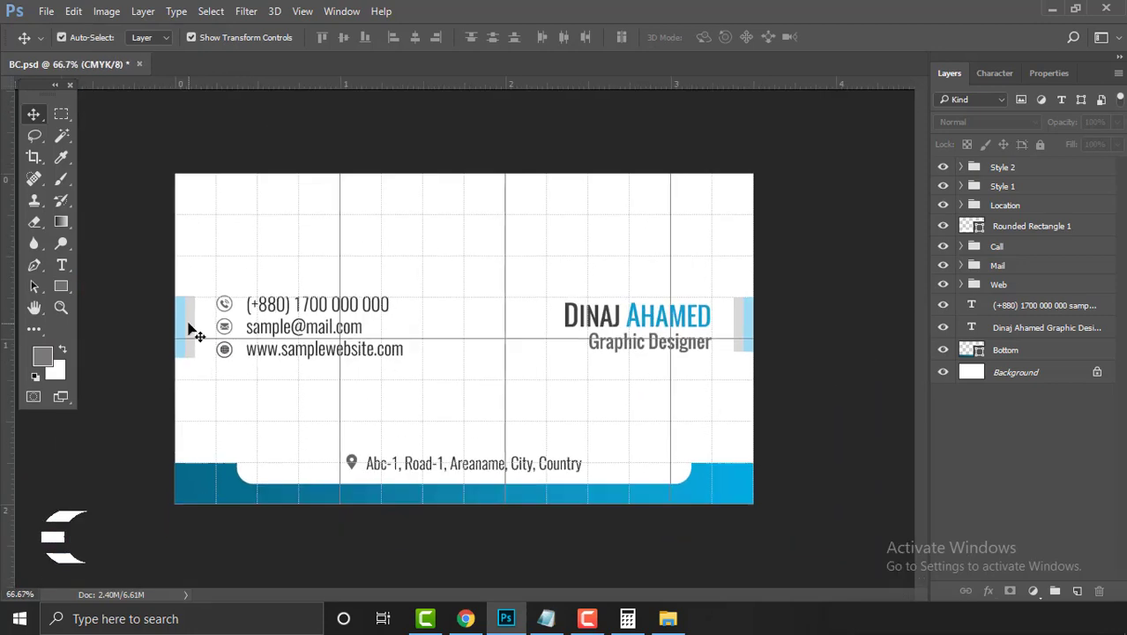
Hide the grid, briefly show the guides, and check the whole card front without them
left_click(831, 471)
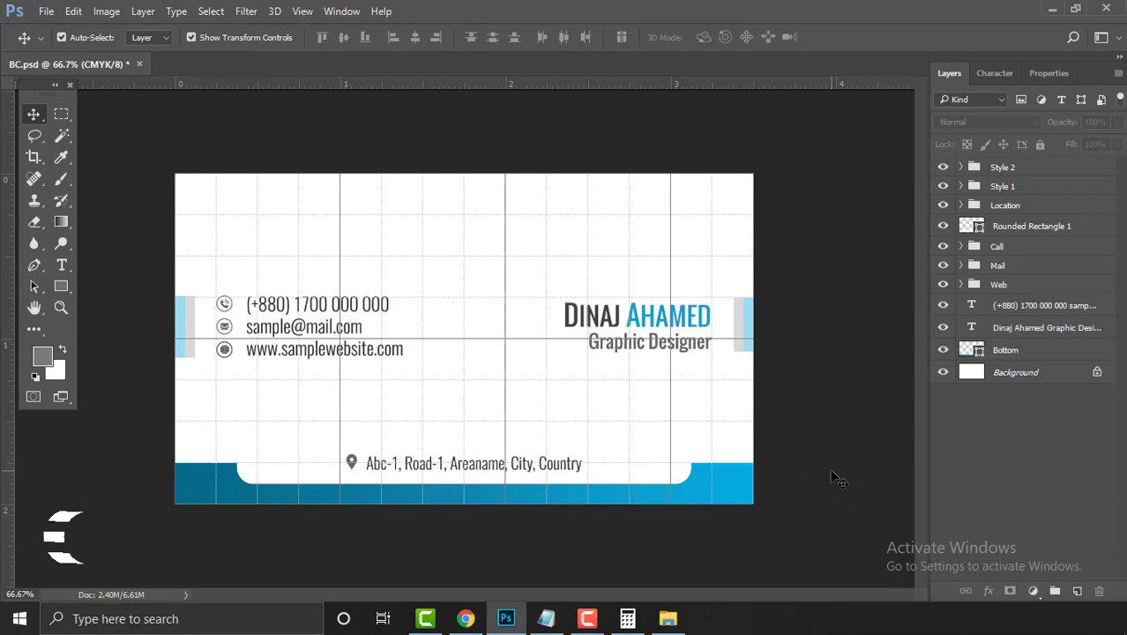
key("ctrl+h")
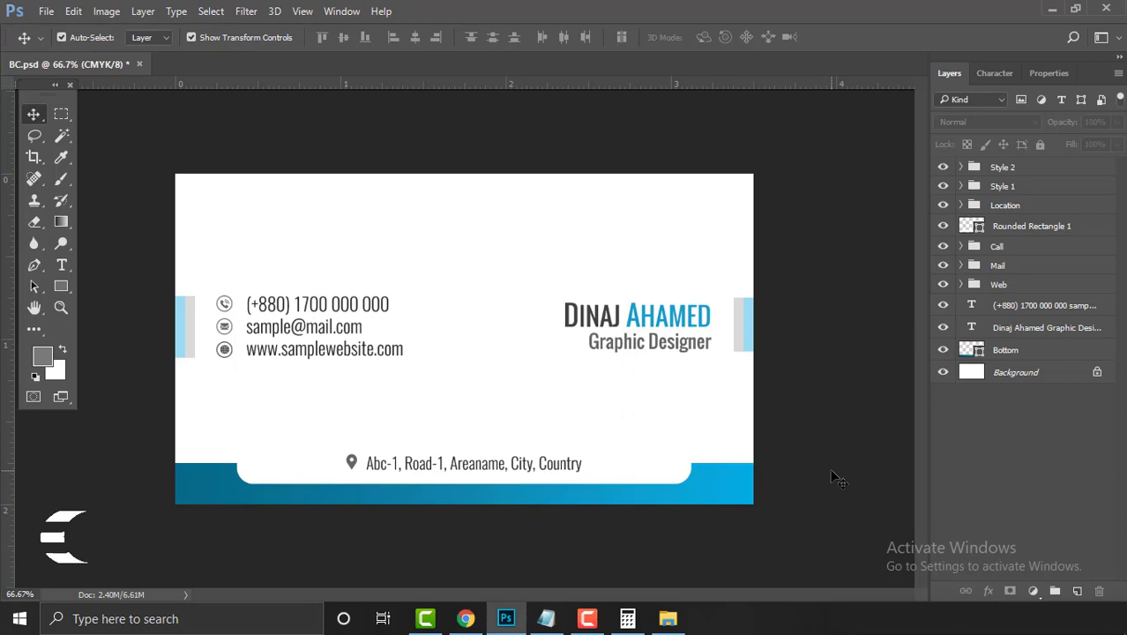
key("ctrl+semicolon")
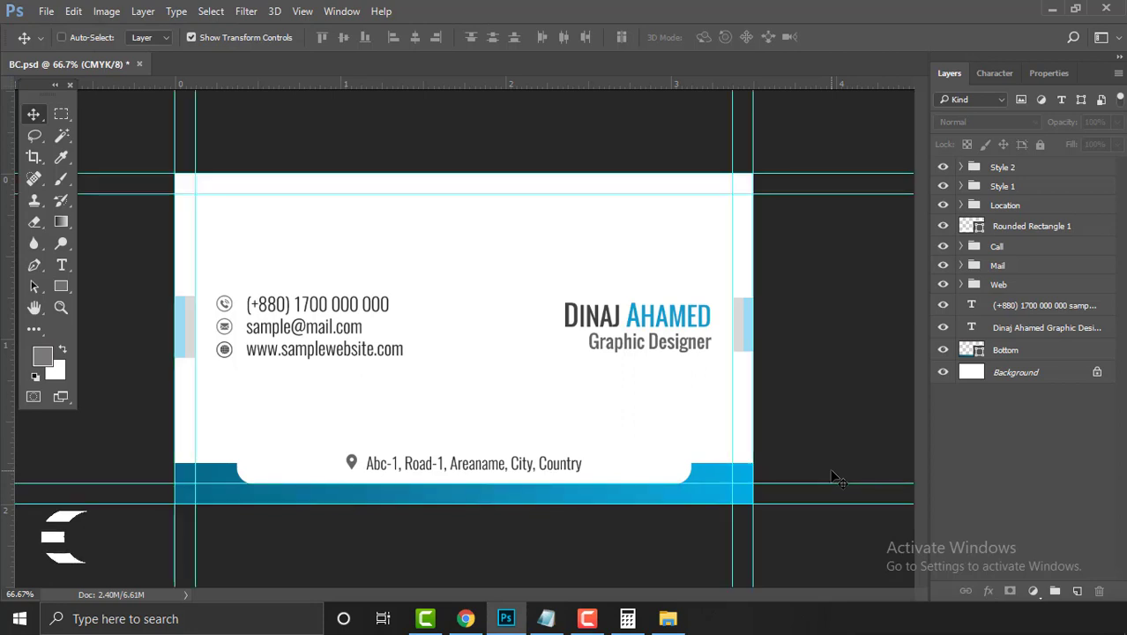
key("ctrl+semicolon")
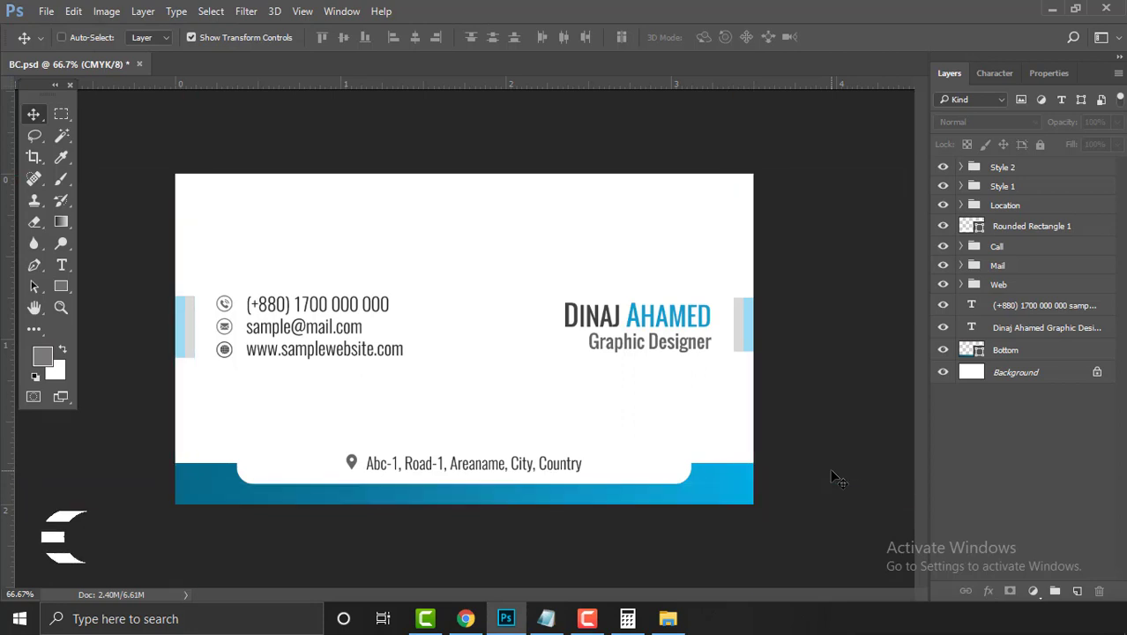
mouse_move(831, 472)
left_mouse_down()
mouse_move(735, 395)
mouse_move(828, 463)
left_mouse_up()
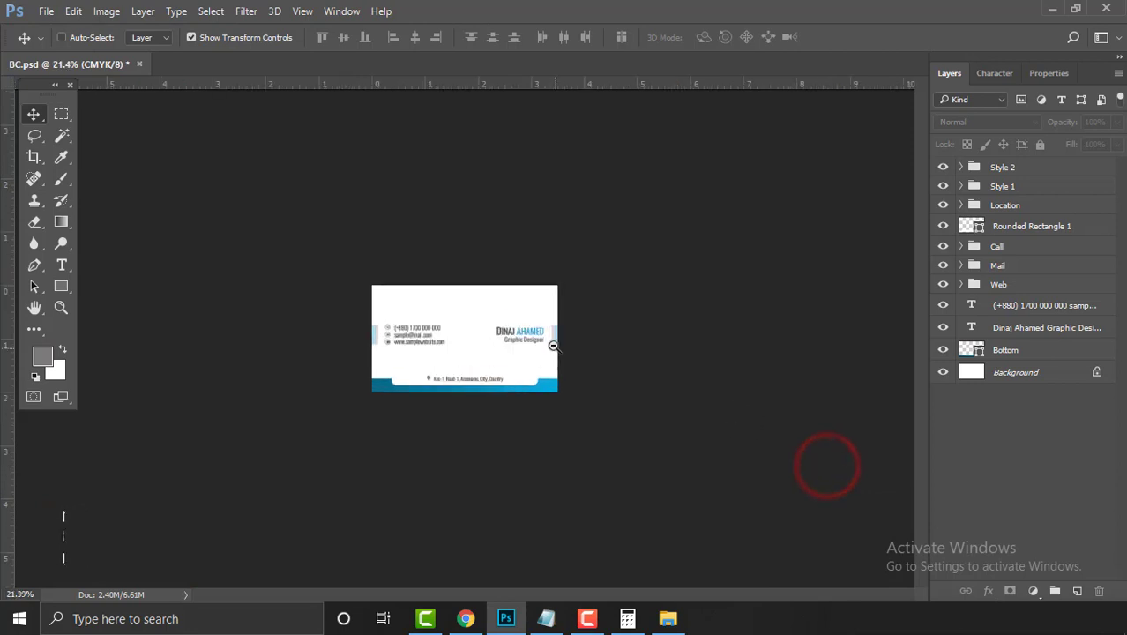
left_click(554, 350)
left_click_drag(556, 356, 581, 369)
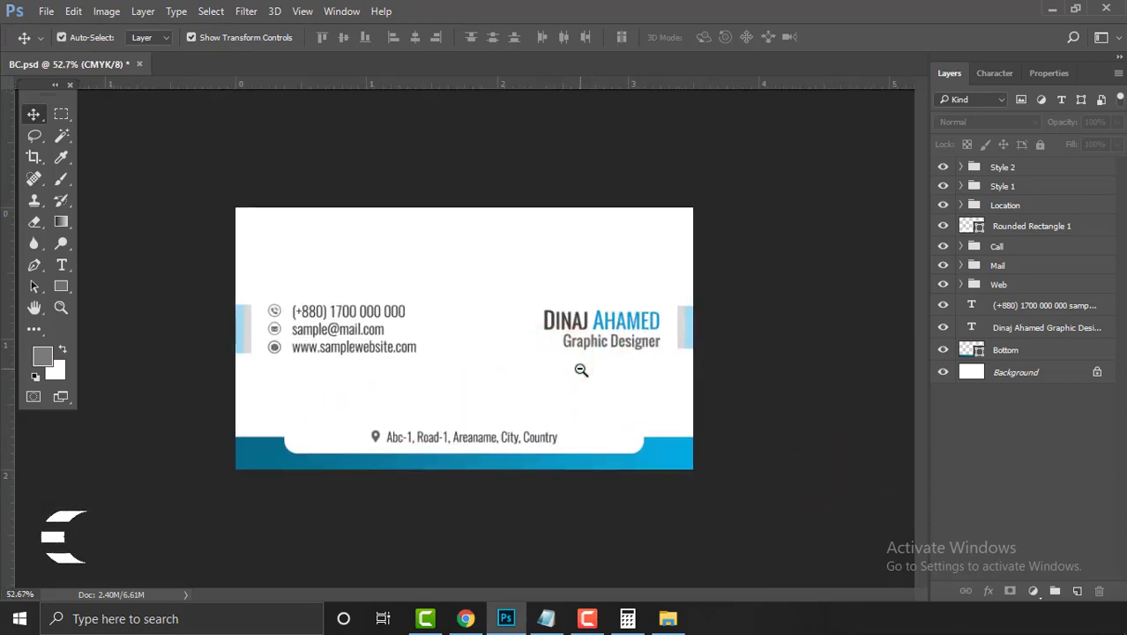
Save and close BC.psd, and clear the open windows to reach the desktop
left_click(44, 12)
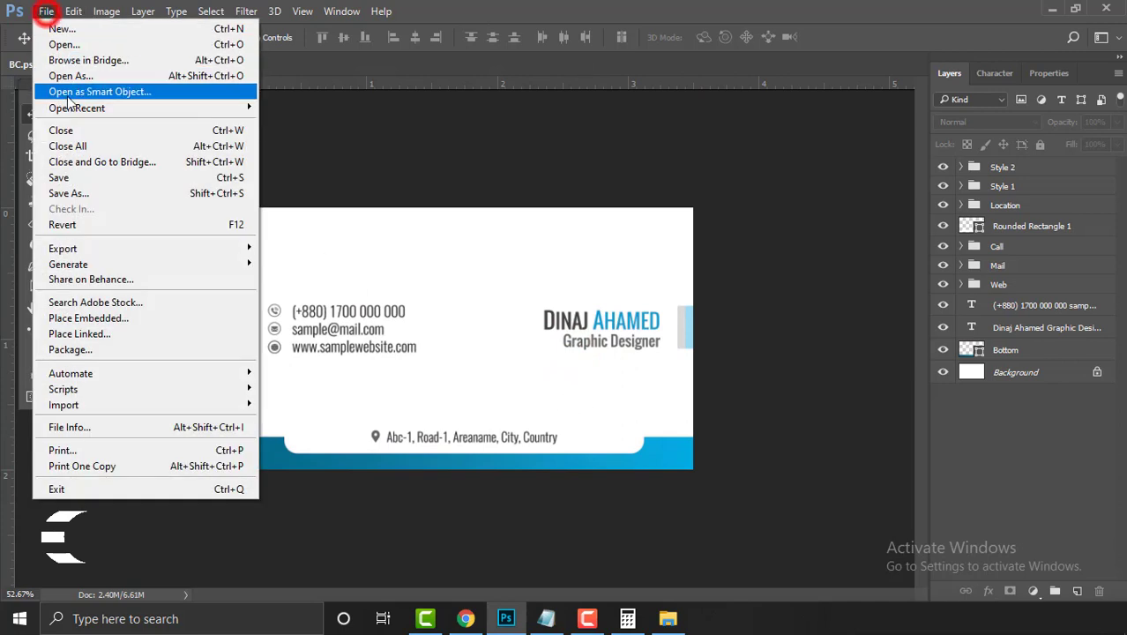
left_click(94, 177)
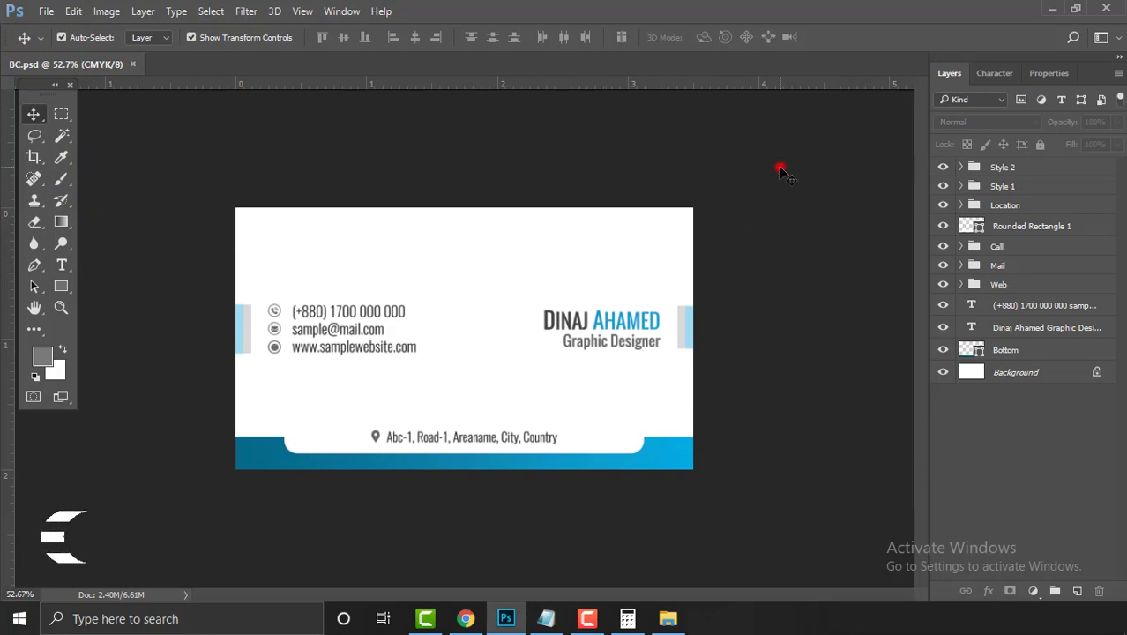
left_click(133, 65)
left_click(1050, 9)
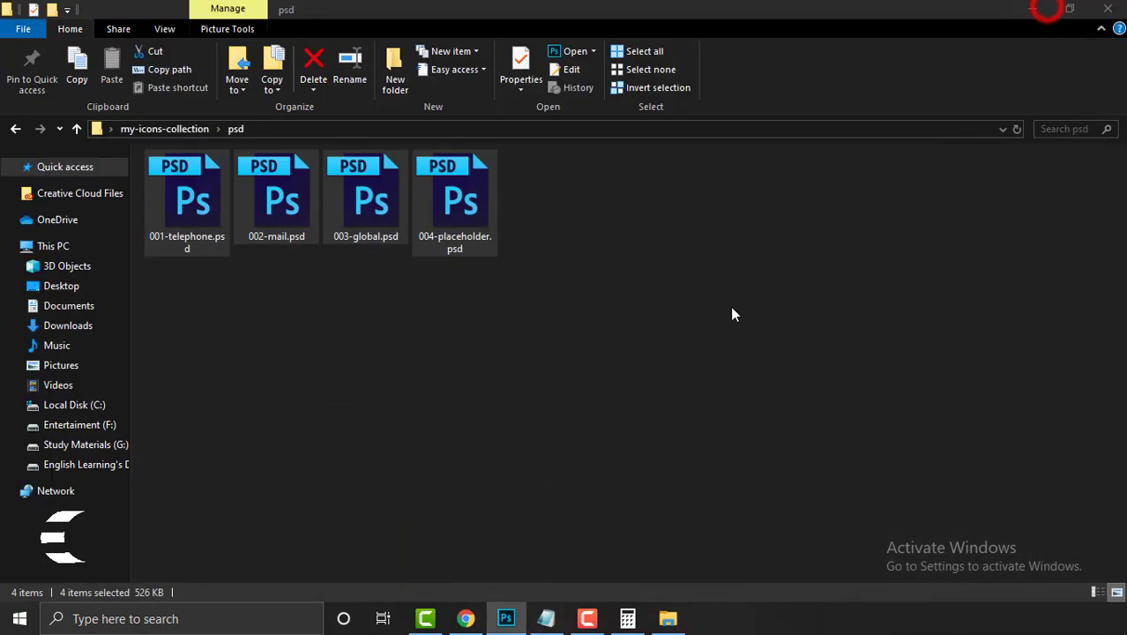
left_click(1104, 9)
left_click(489, 315)
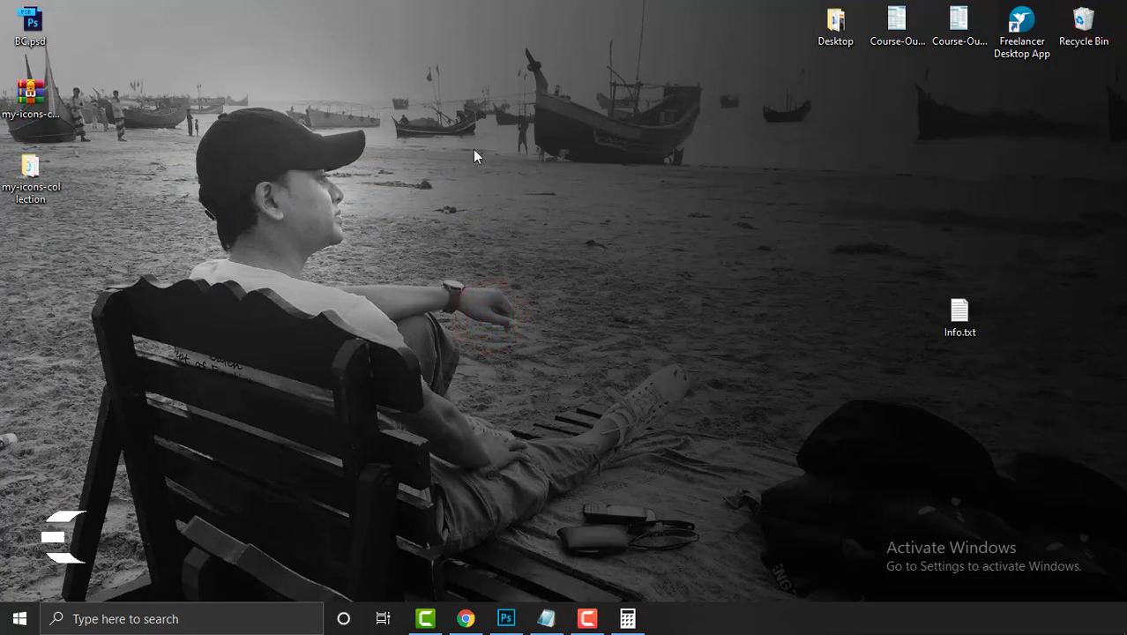
Move BC.psd to the middle of the desktop and rename it BC - Front.psd
left_click_drag(40, 22, 580, 199)
left_click(587, 188)
type("- Fron")
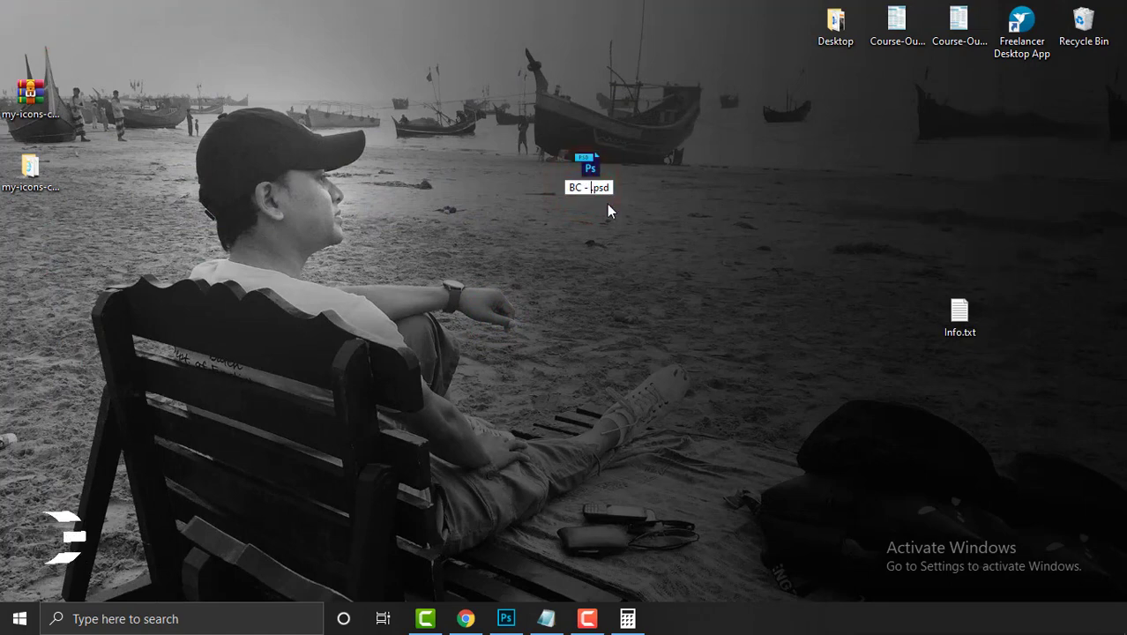
type("t")
key("Return")
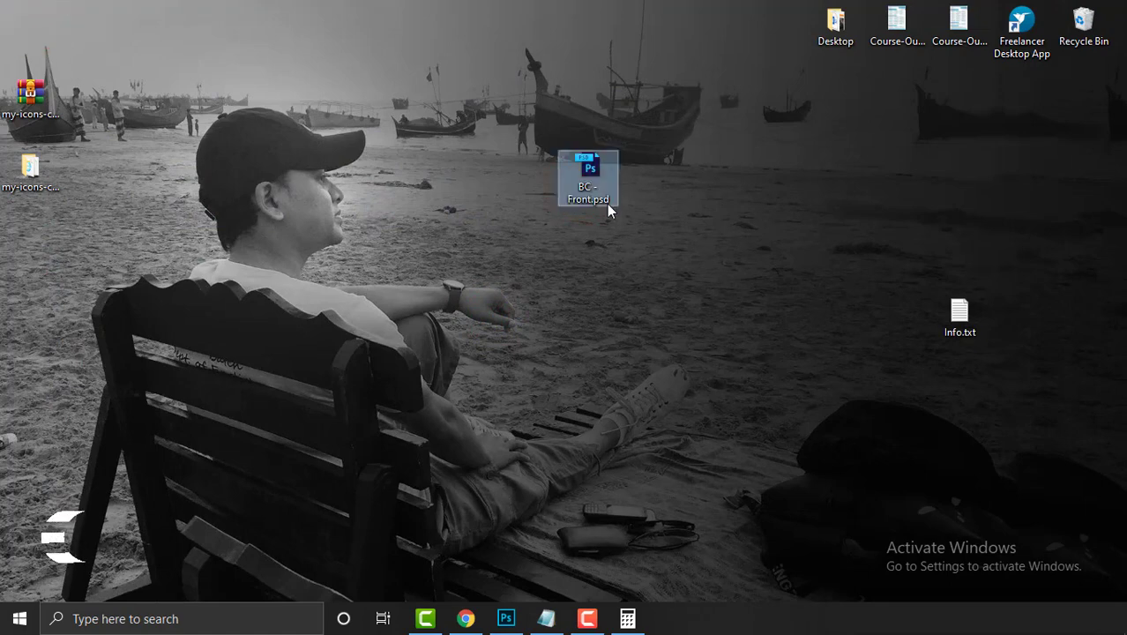
Duplicate BC - Front.psd on the desktop
right_click(587, 169)
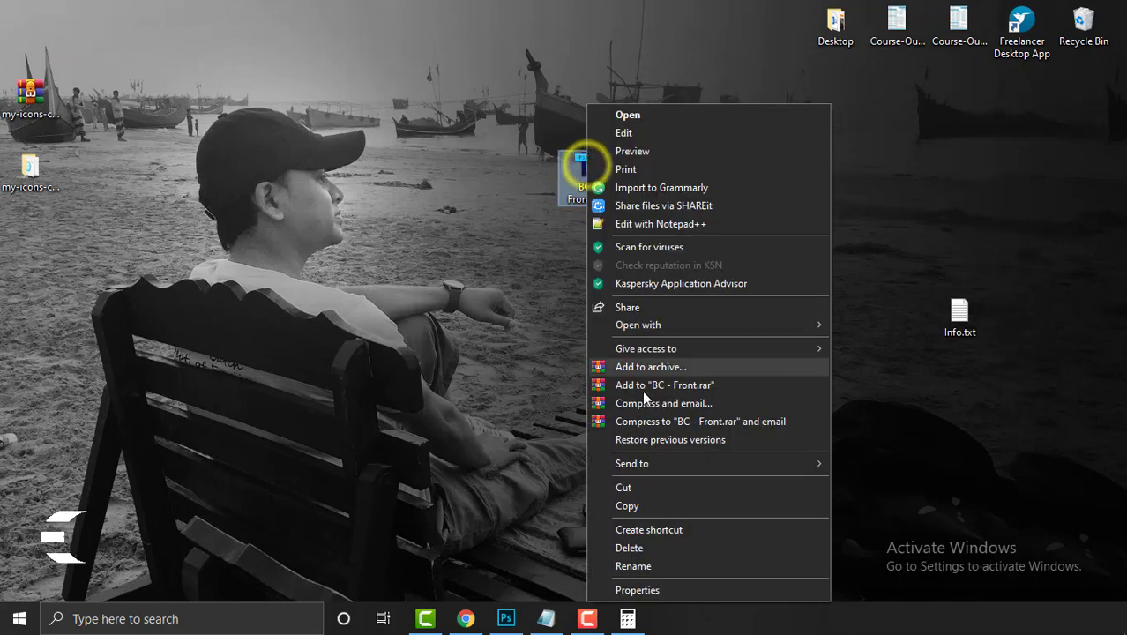
left_click(672, 503)
left_click(751, 320)
key("ctrl+v")
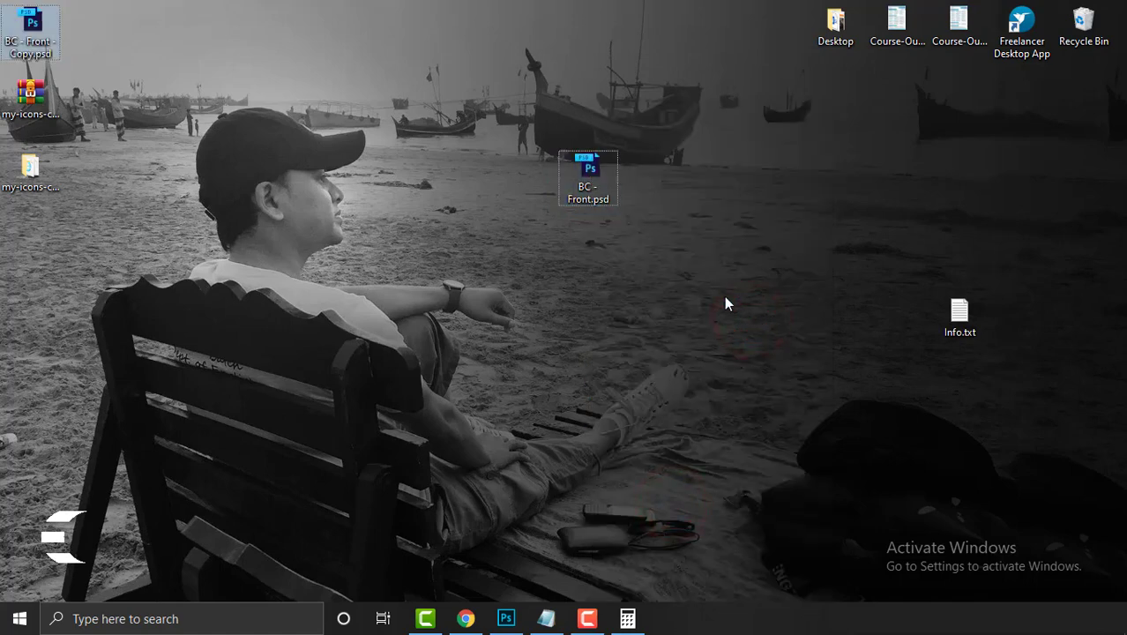
Place the duplicated file beside the original and rename it BC - Back.psd
left_click_drag(3, 56, 657, 168)
left_click(651, 192)
double_click(656, 188)
key("BackSpace")
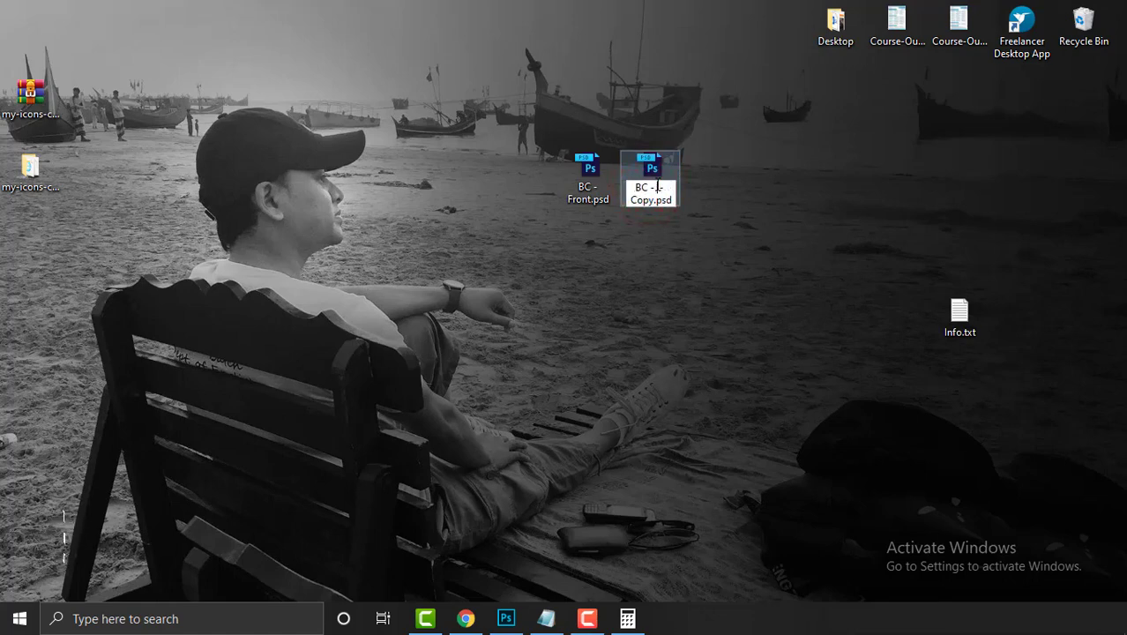
key("Delete")
key("Delete")
key("Delete")
key("Delete")
key("Delete")
key("Delete")
type("Ba")
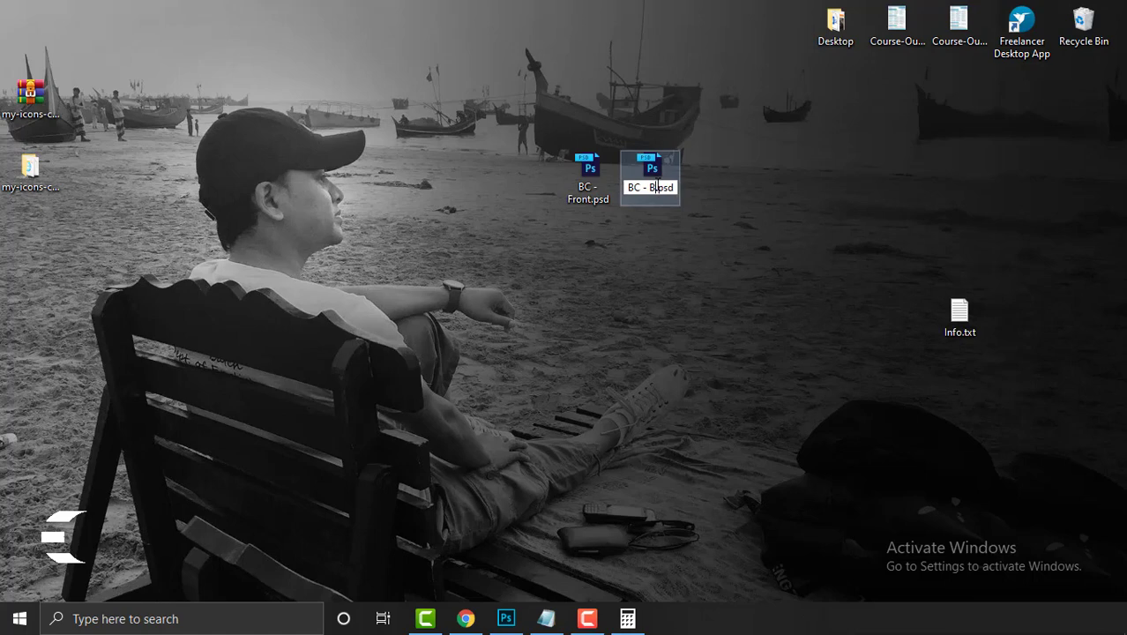
type("ck")
key("Return")
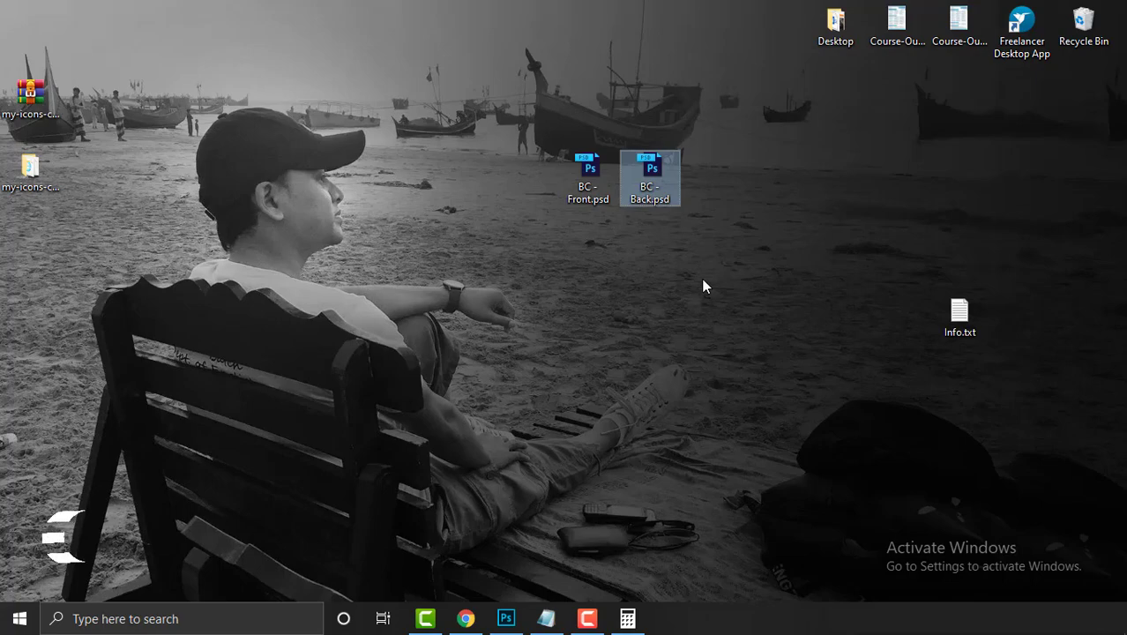
Open BC - Front.psd and BC - Back.psd together in Photoshop and bring up the BC - Back.psd document
left_click(506, 619)
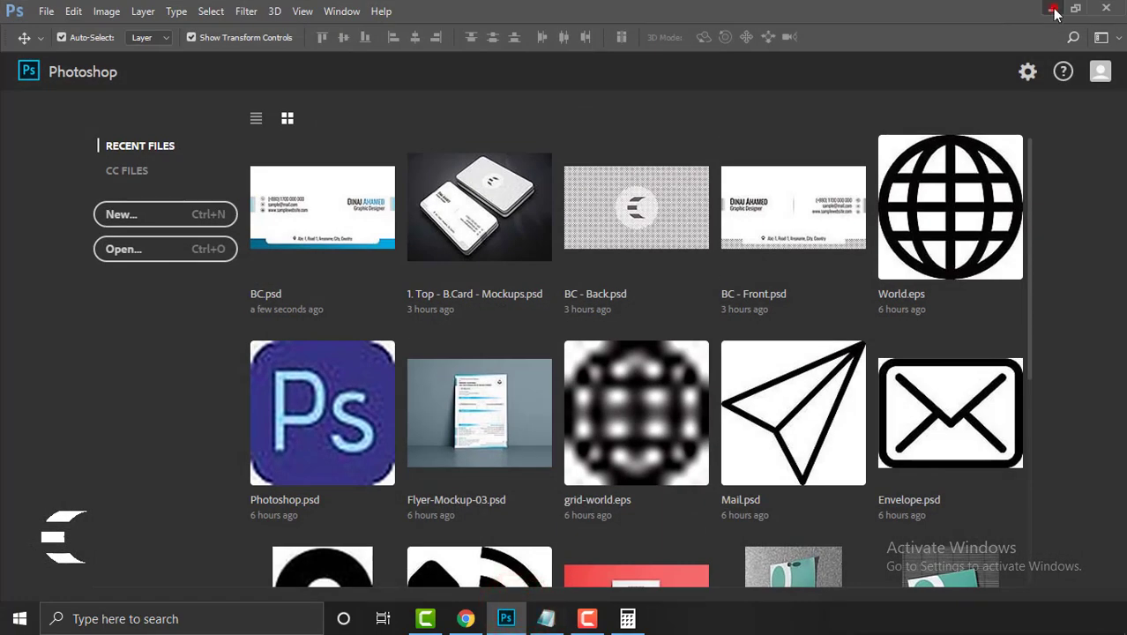
left_click(1052, 8)
left_click(697, 312)
left_click_drag(731, 247, 522, 141)
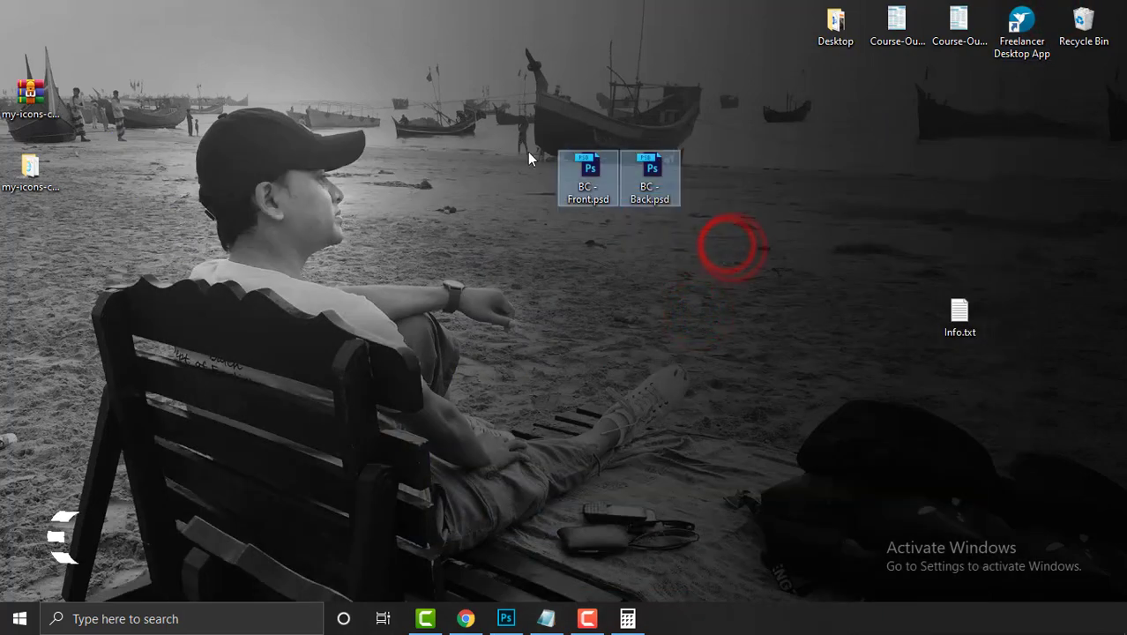
key("Return")
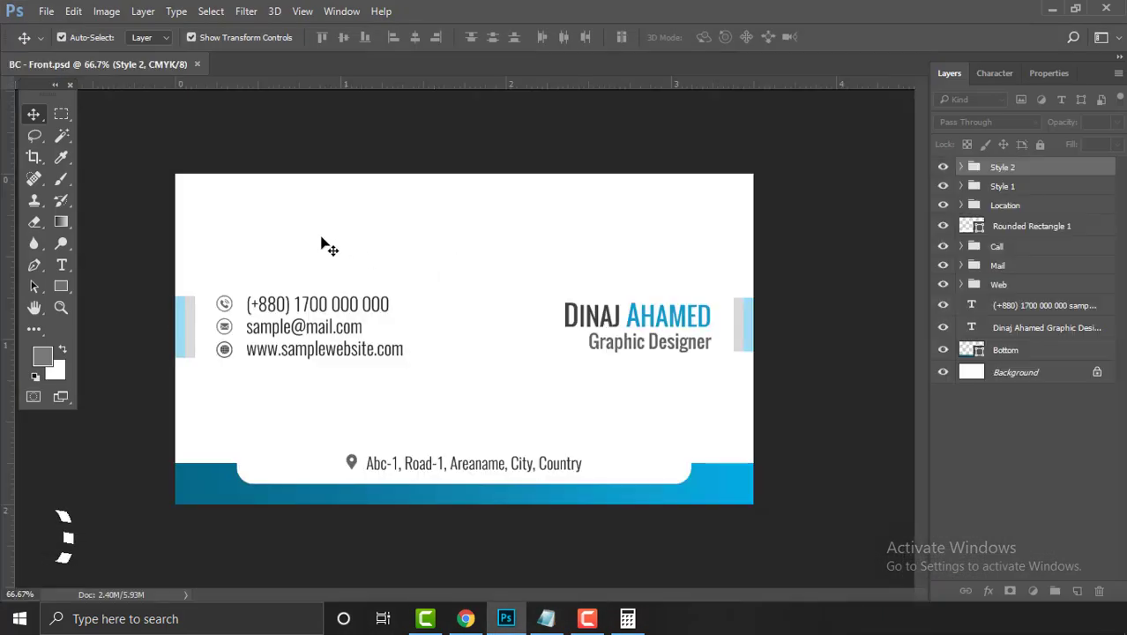
left_click(170, 67)
left_click(273, 66)
left_click(572, 148)
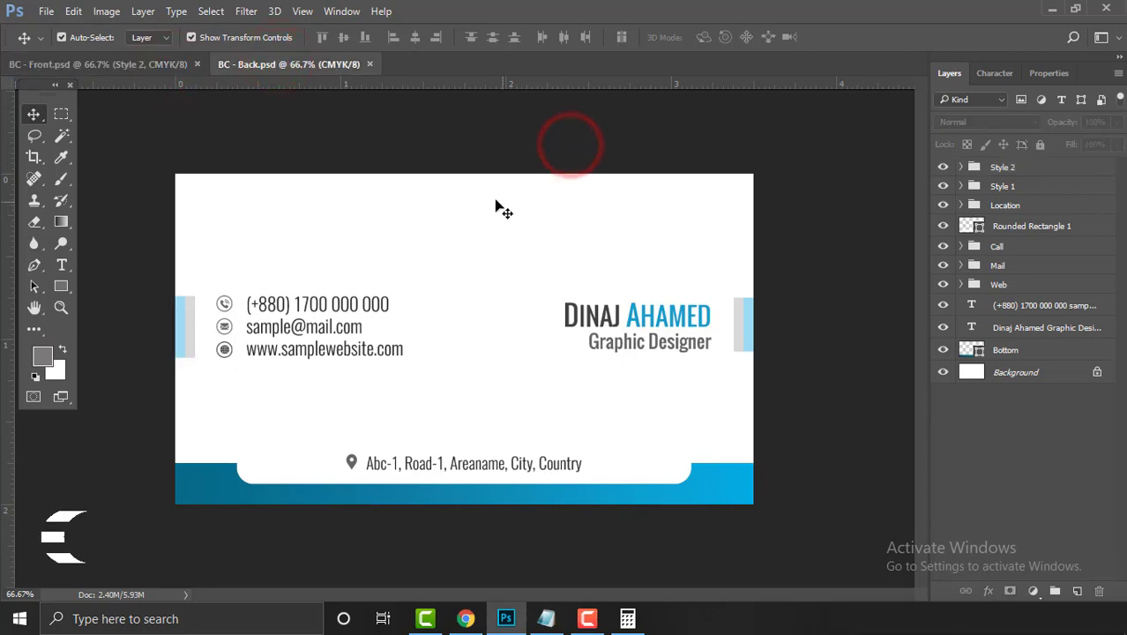
Delete the contact details, name and title, address line and bottom blue band from the card back
left_click_drag(132, 208, 429, 386)
key("Delete")
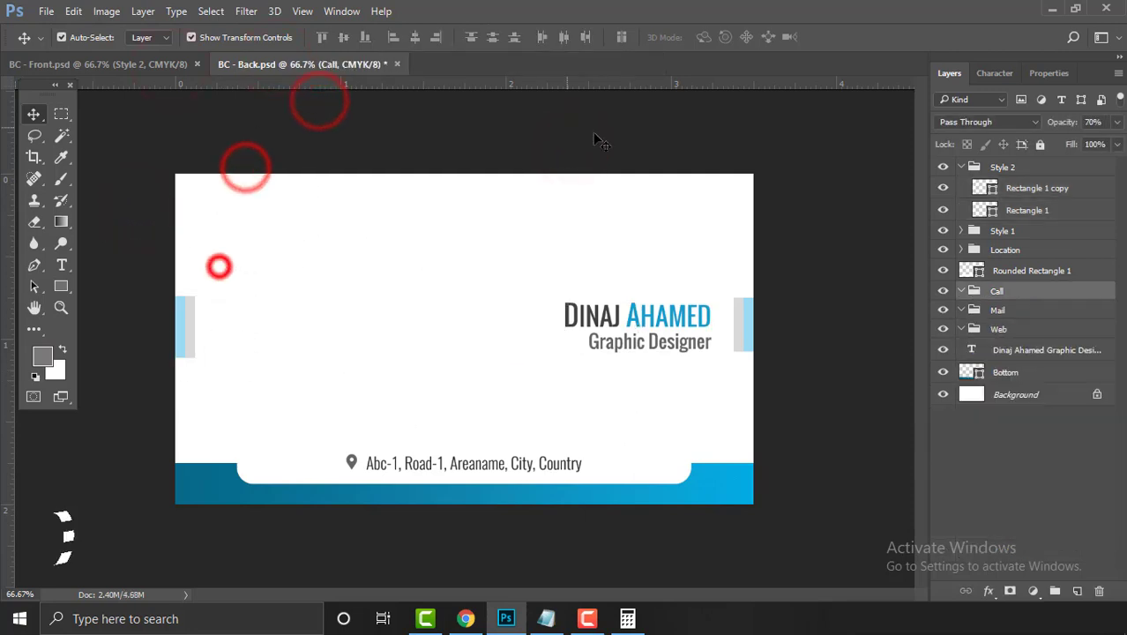
left_click(549, 460)
key("Delete")
key("Delete")
Stretch the two-tone accent bars on both side edges to the full height of the card
left_click(741, 300)
left_click_drag(745, 355, 745, 505)
left_click(101, 259)
left_click(180, 297)
left_click_drag(188, 359, 189, 504)
left_click(808, 392)
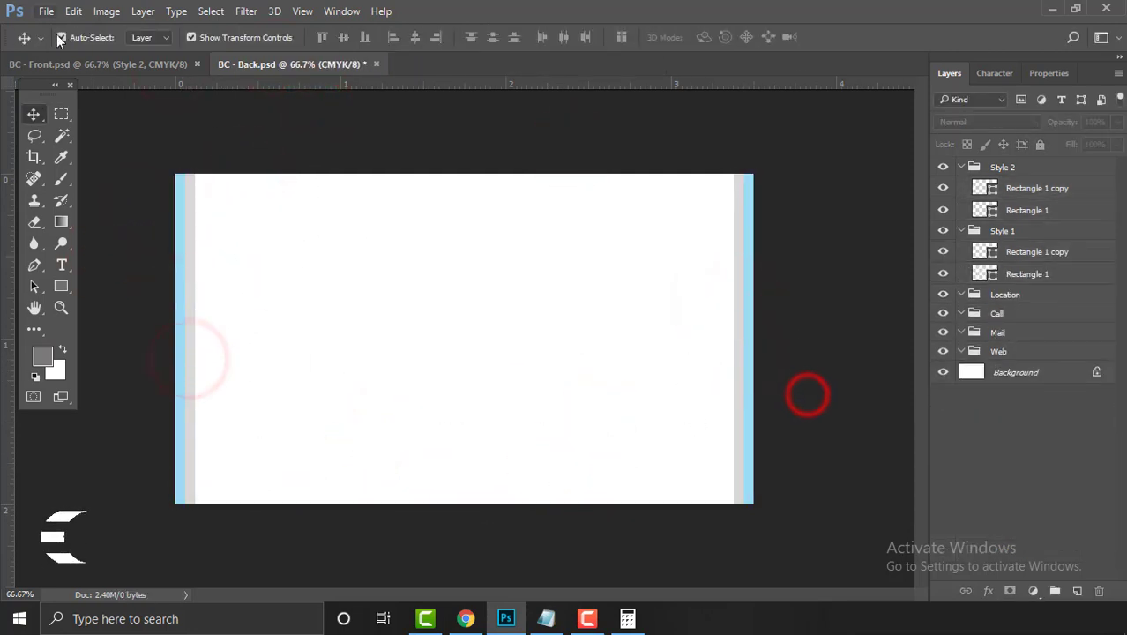
Place the E_Light logo as an embedded file, scaled down in the middle of the card
left_click(46, 11)
left_click(88, 318)
left_click(76, 377)
double_click(465, 132)
double_click(496, 146)
left_click_drag(596, 186, 524, 295)
left_click(805, 300)
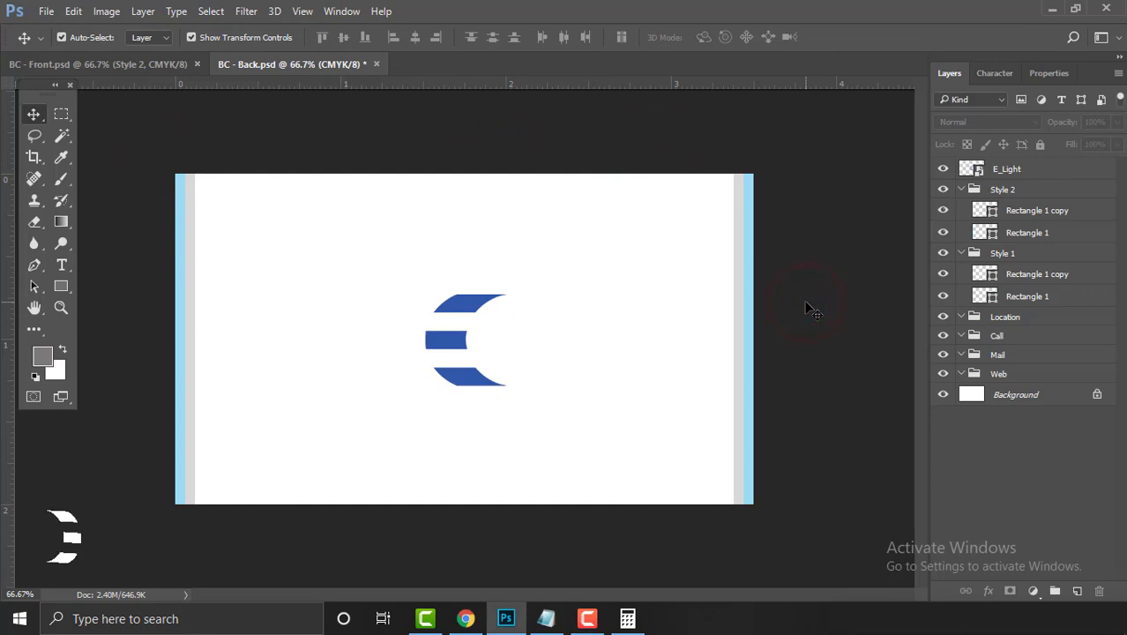
Reshape the right-hand grey bar by moving its lower inner corner to about the card's middle, forming a diagonal edge
left_click(743, 418)
left_click(33, 266)
right_click(40, 276)
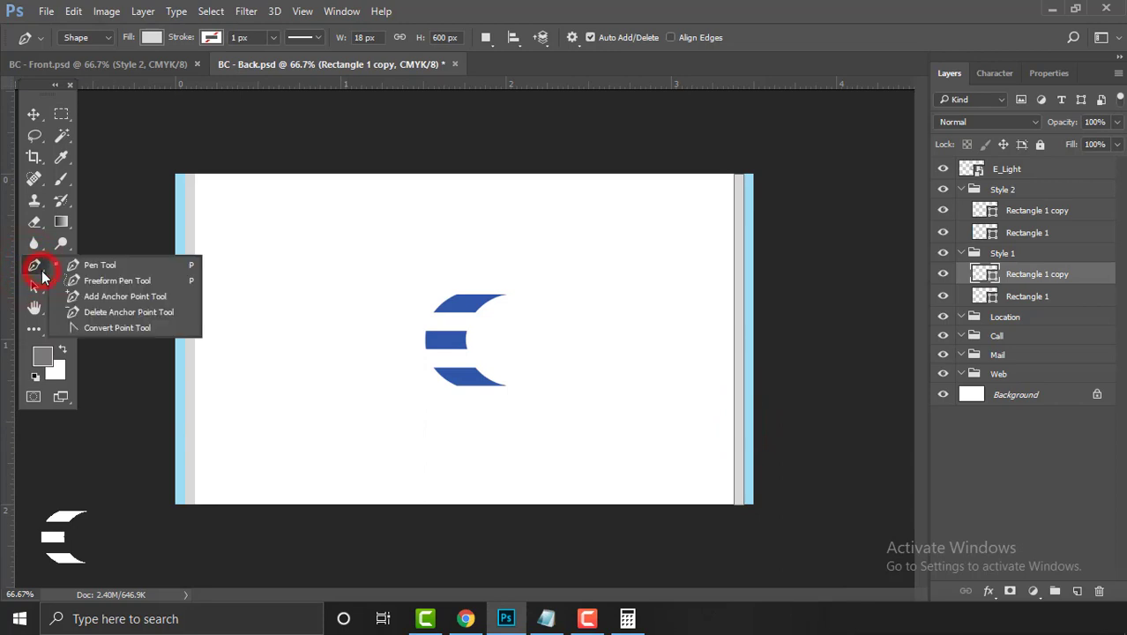
left_click(110, 327)
left_click(736, 503)
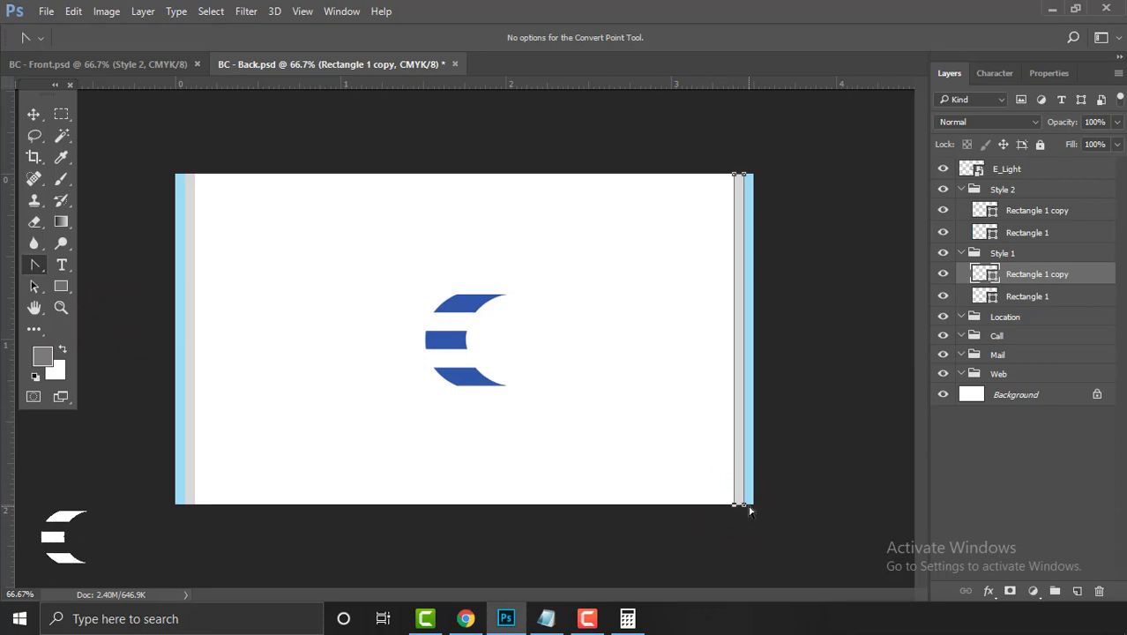
left_click_drag(735, 504, 452, 505)
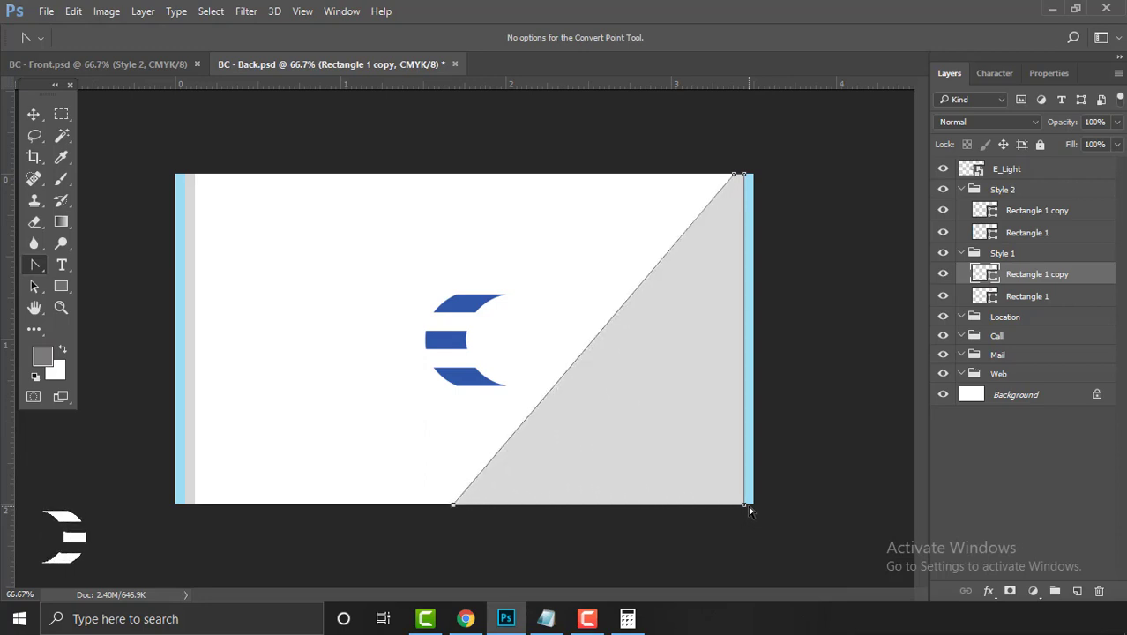
key("Escape")
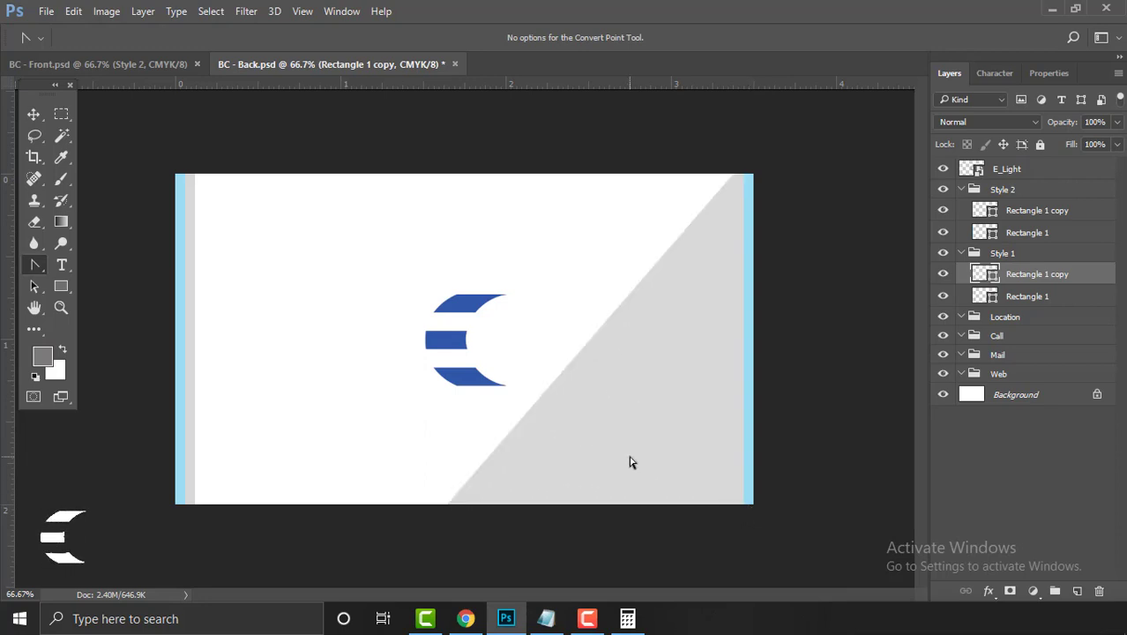
Delete the grey bar beside the card's left light blue bar
key("v")
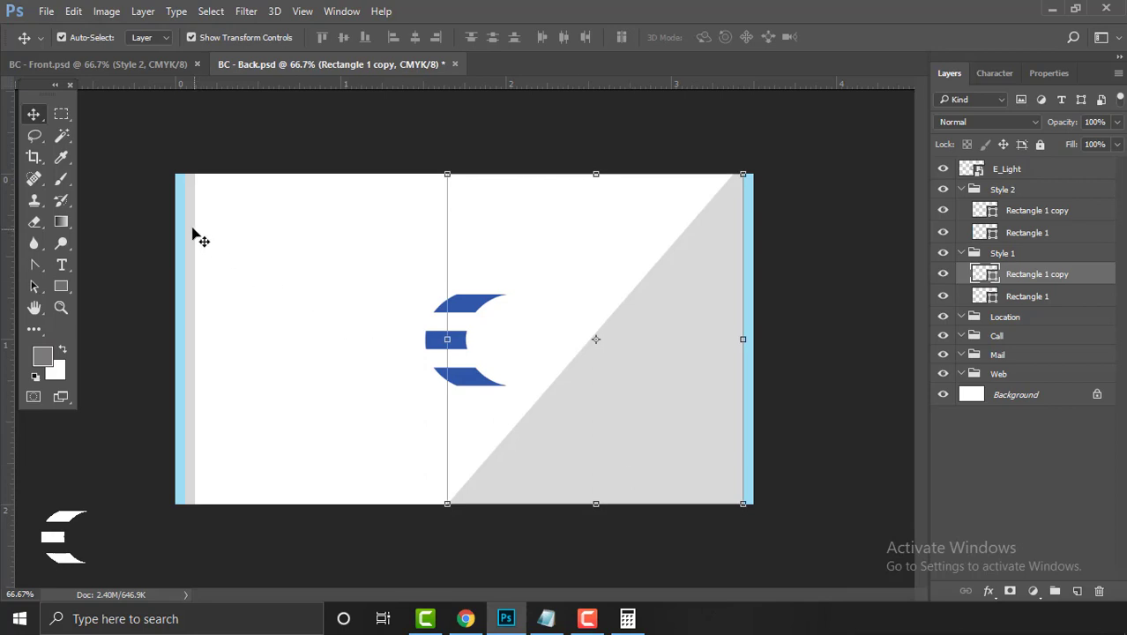
left_click(195, 231)
key("Delete")
Set the opacity of the diagonal grey shape to 75%
left_click(646, 463)
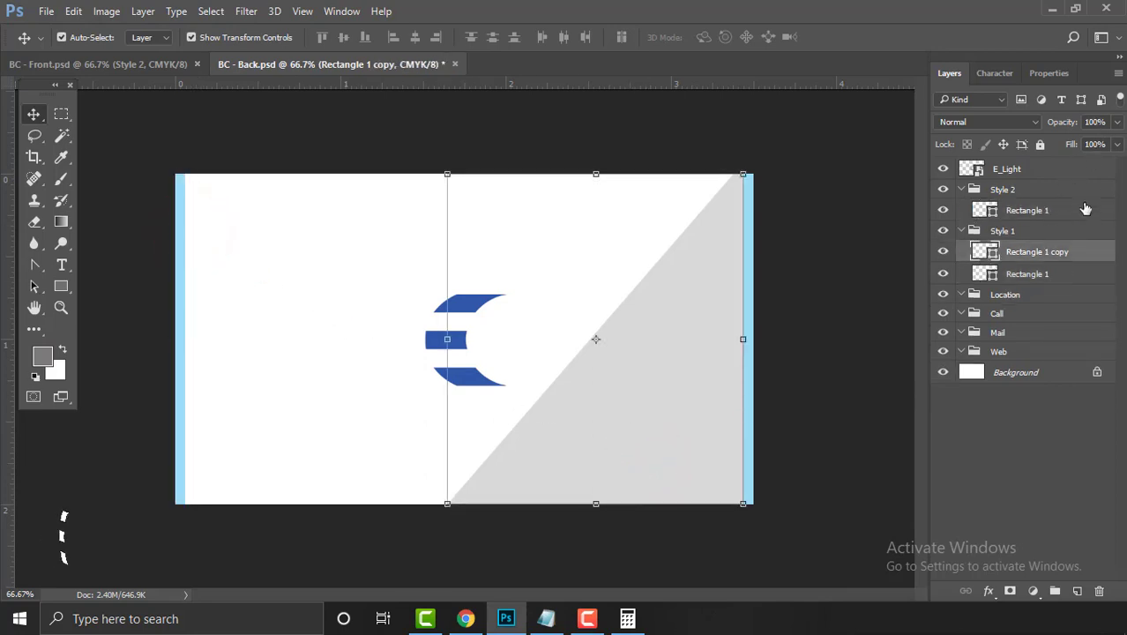
type("75")
key("Return")
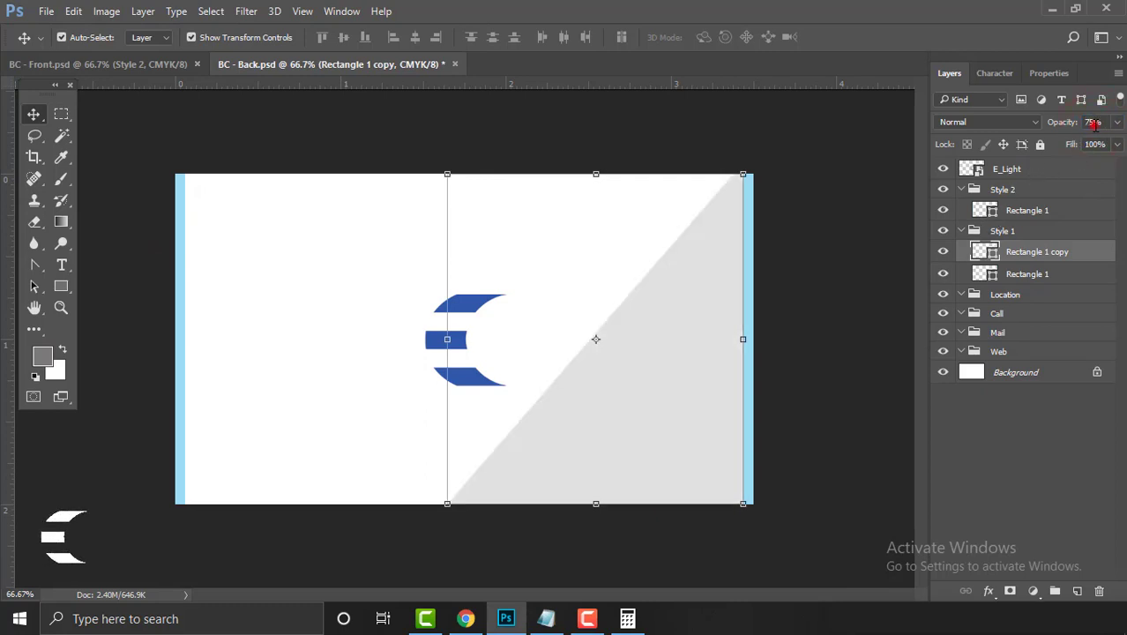
Set the opacity of the diagonal grey shape to 50%
type("50")
key("Return")
left_click(820, 335)
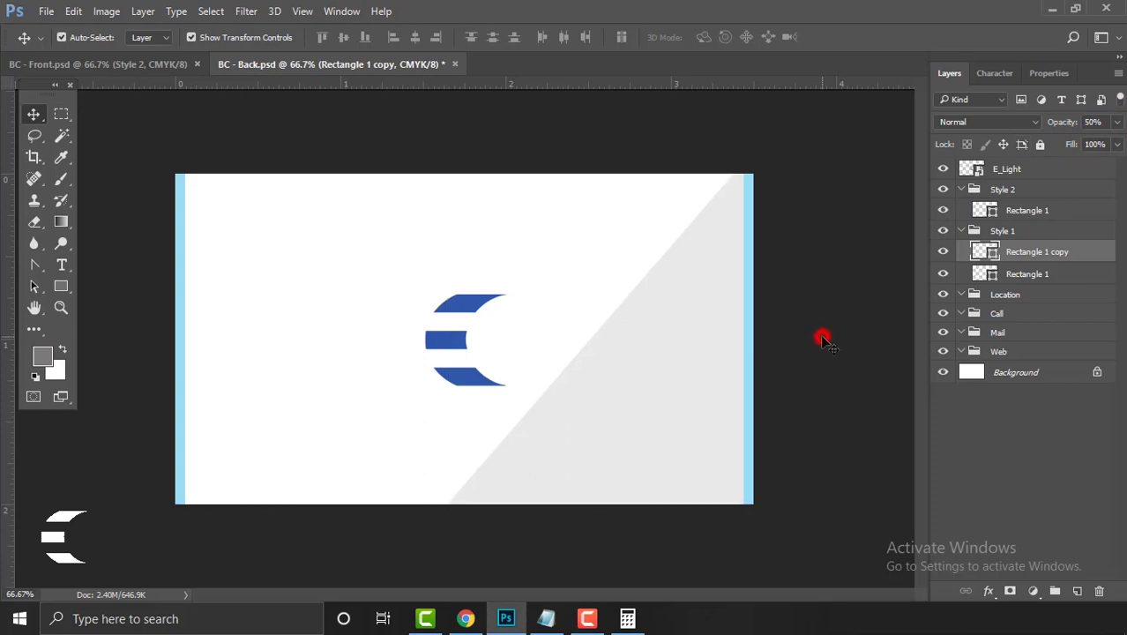
Lower the opacity of the diagonal grey shape to 35%
left_click(626, 379)
left_click(1092, 123)
left_click(784, 414)
Duplicate the diagonal grey shape onto the card's left half and flip the copy horizontally and vertically
left_click(668, 437)
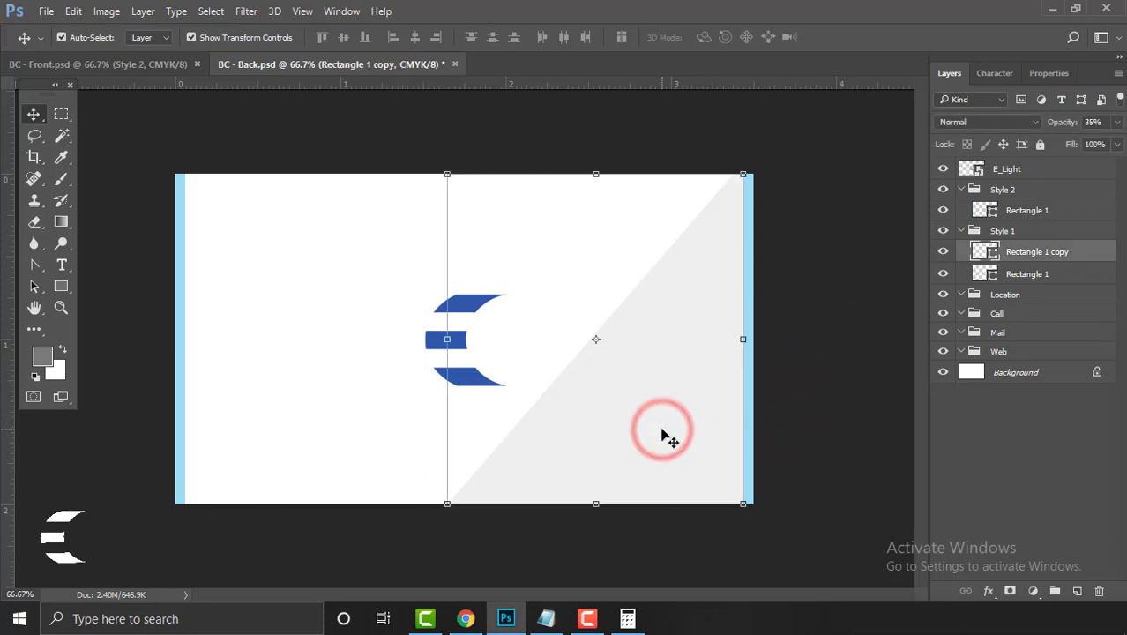
left_click_drag(664, 431, 399, 434)
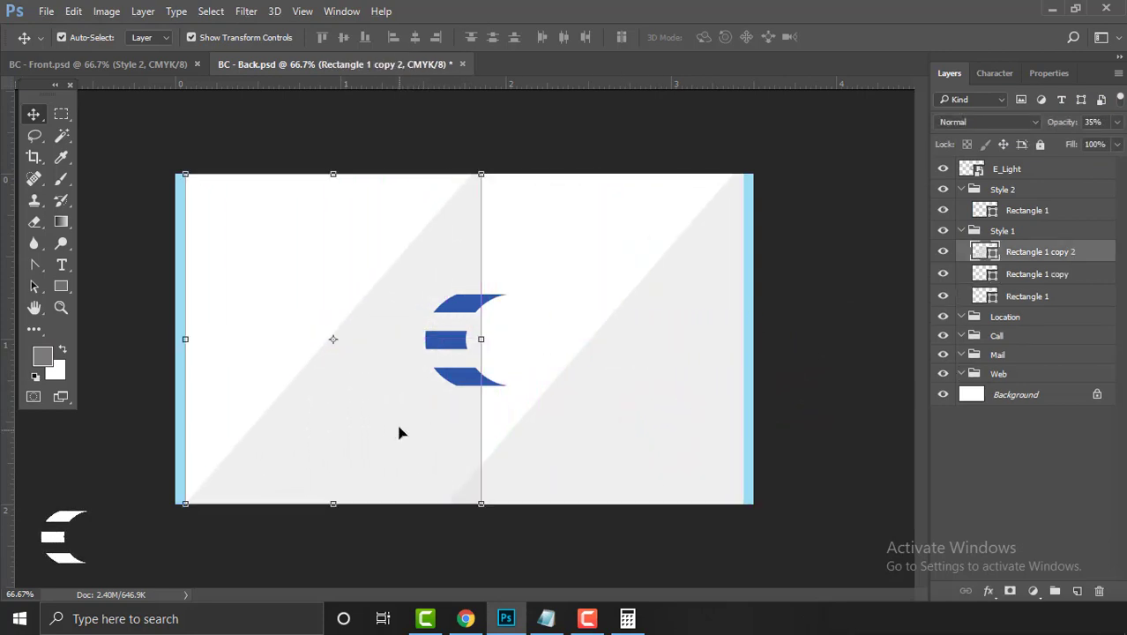
key("ctrl+t")
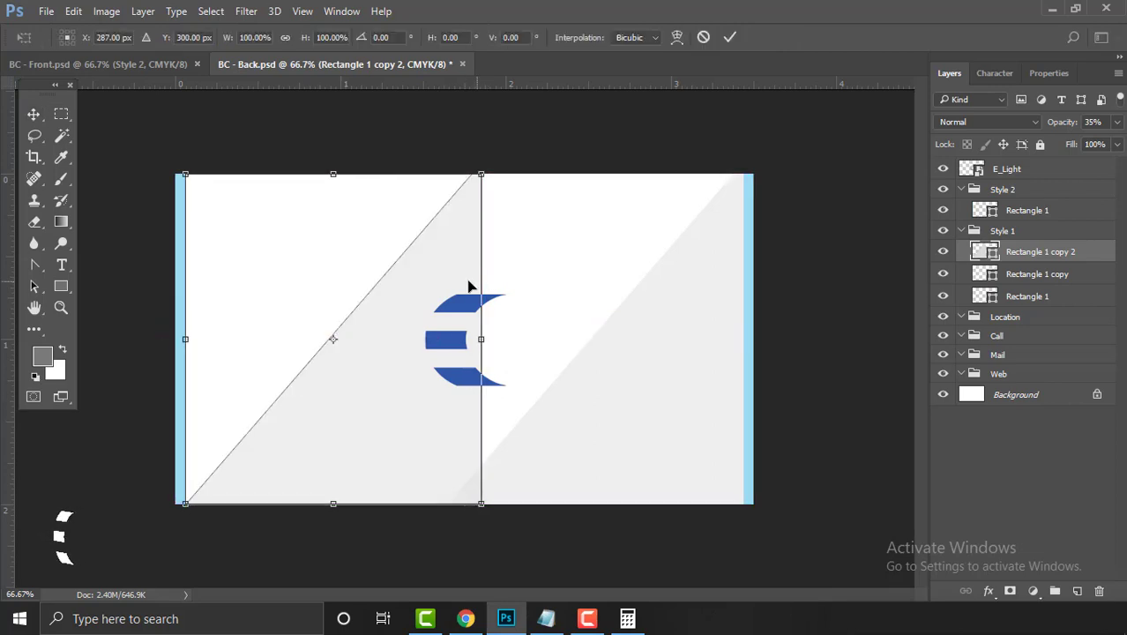
right_click(448, 284)
left_click(584, 529)
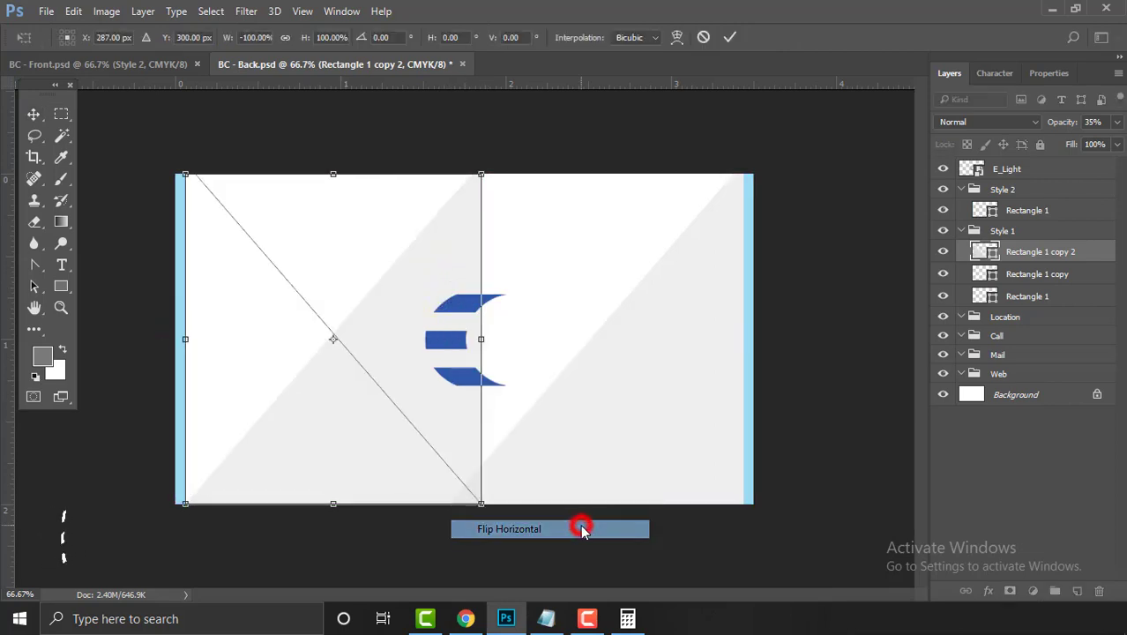
right_click(408, 413)
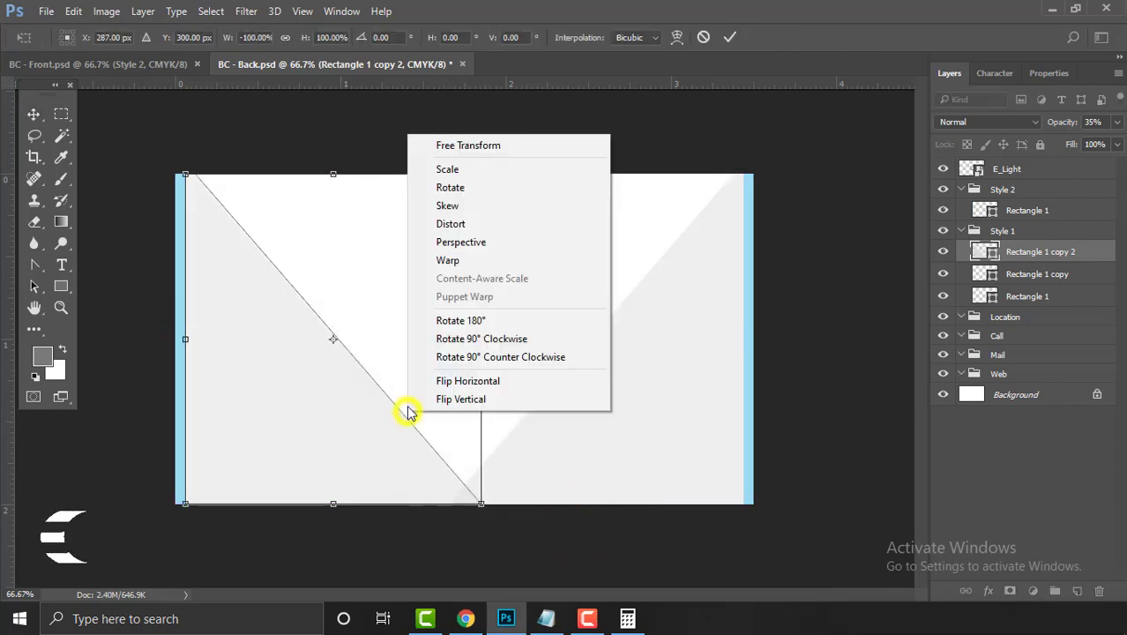
left_click(452, 398)
key("Return")
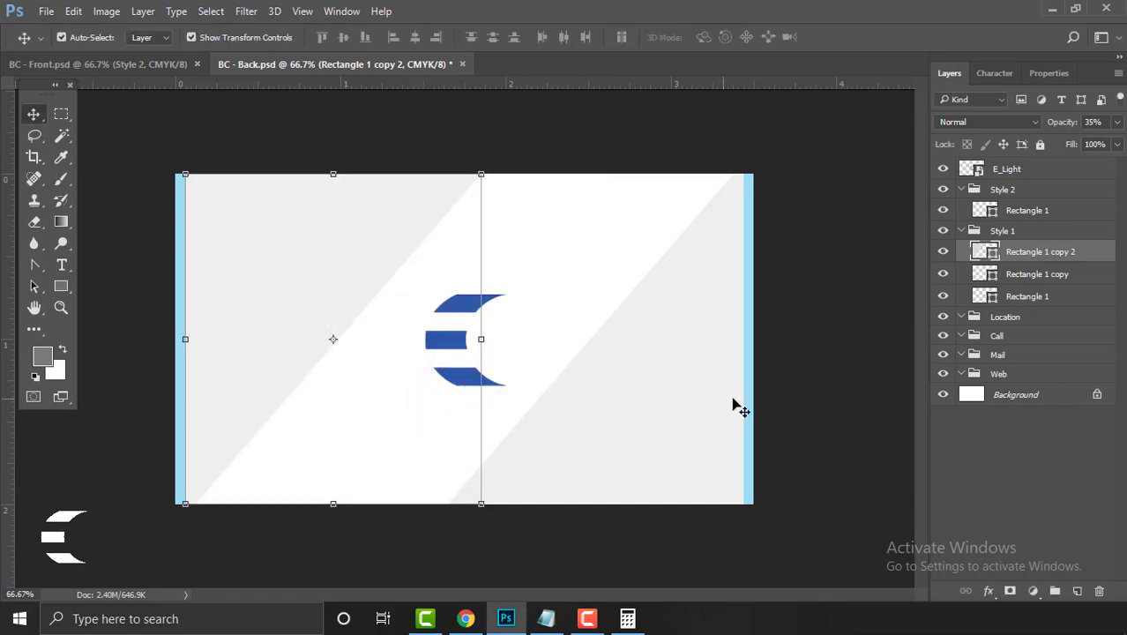
left_click(851, 401)
Change the fill of the card's left light blue bar to grey
left_click_drag(762, 398, 713, 413)
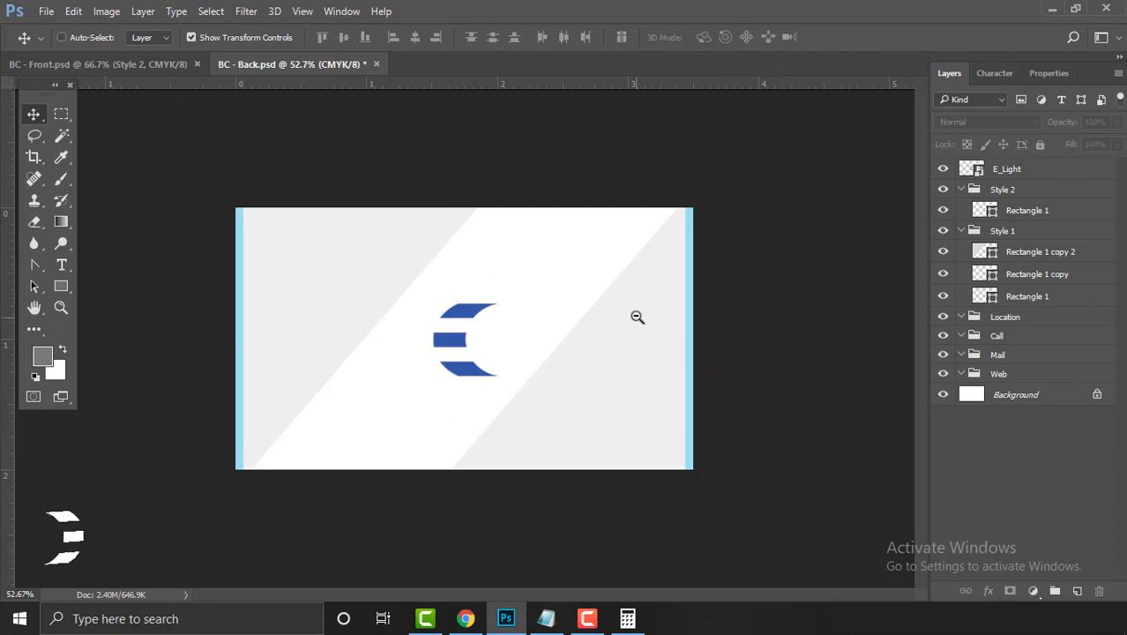
left_click_drag(643, 316, 666, 330)
left_click(190, 240, "ctrl")
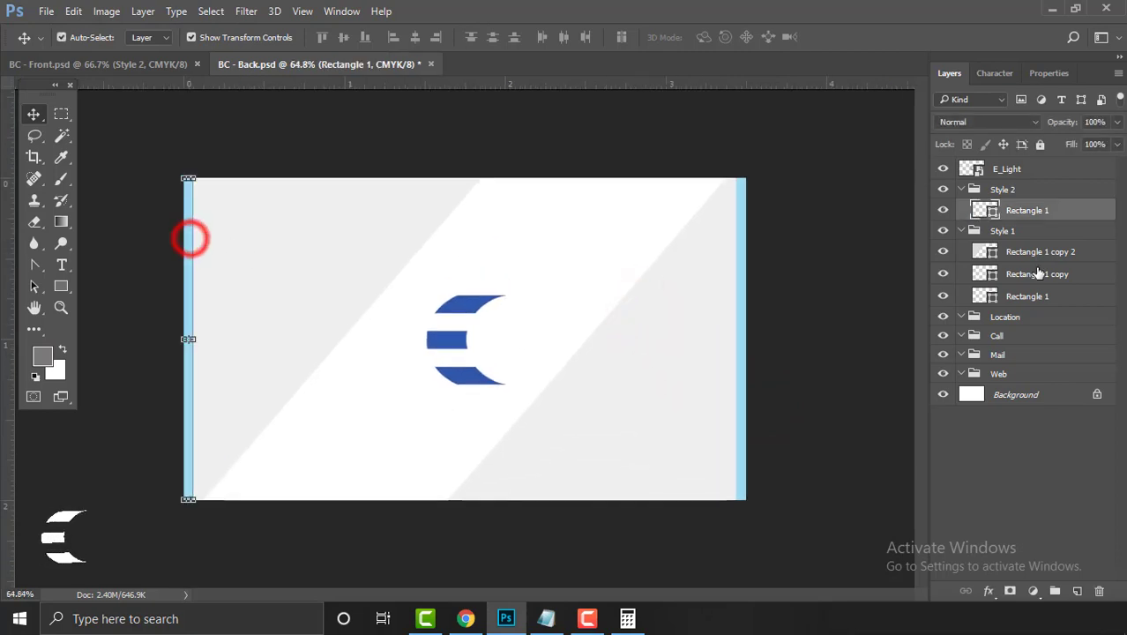
double_click(984, 210)
left_click_drag(556, 233, 554, 267)
left_click_drag(708, 169, 946, 151)
left_click(467, 295)
left_click(811, 241)
key("Return")
Pick up the dark teal from the card front's design as the foreground colour and copy its colour code
left_click(146, 67)
left_click(46, 359)
left_click(728, 134)
left_click(301, 64)
left_click(466, 294, "ctrl")
left_click(50, 360)
left_click(629, 386)
right_click(660, 388)
key("ctrl+c")
left_click(671, 209)
left_click(727, 135)
Apply a Color Overlay in the copied dark teal to the E_Light logo
right_click(1030, 209)
left_click(829, 240)
double_click(1076, 169)
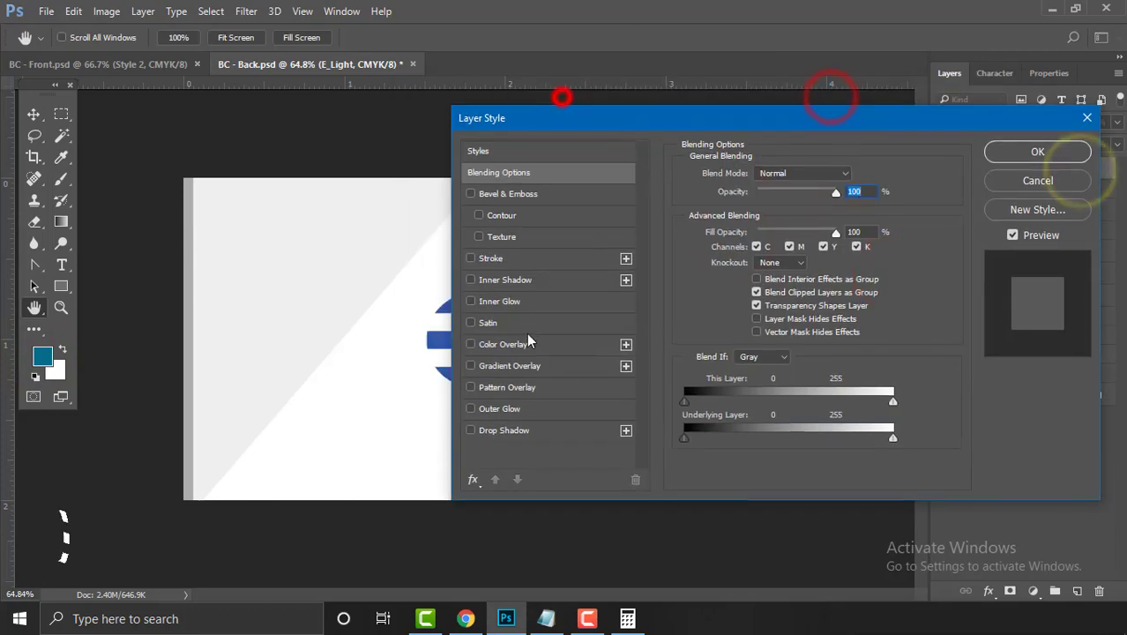
left_click(529, 344)
left_click(853, 176)
right_click(654, 385)
left_click(705, 244)
left_click(728, 134)
left_click_drag(691, 116, 798, 115)
left_click(926, 173)
left_click(846, 194)
key("Return")
Recolour the card's right light blue bar with the dark teal sampled from the logo
scroll(731, 366, "down", 1)
left_click(702, 360)
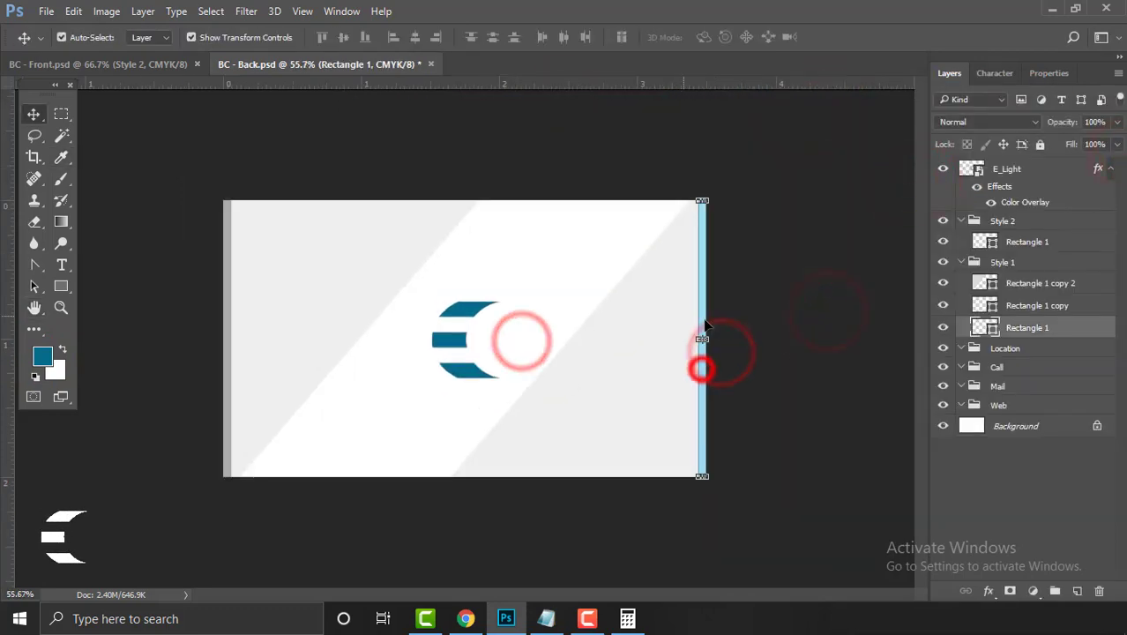
double_click(986, 327)
left_click_drag(596, 101, 980, 118)
left_click(460, 307)
key("Return")
key("v")
left_click(812, 339)
left_click(704, 327)
left_click(781, 389)
Delete the empty Location, Call, Mail and Web layer groups and save the card back
left_click(961, 221)
left_click(961, 242)
left_click(1110, 169)
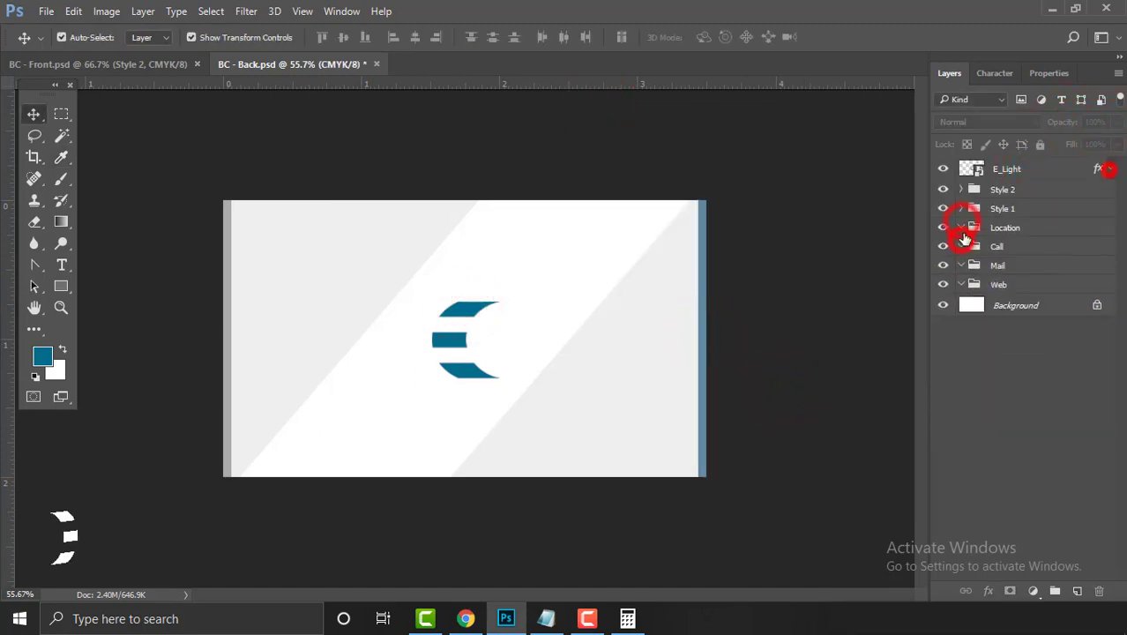
left_click(1002, 228)
left_click(938, 260)
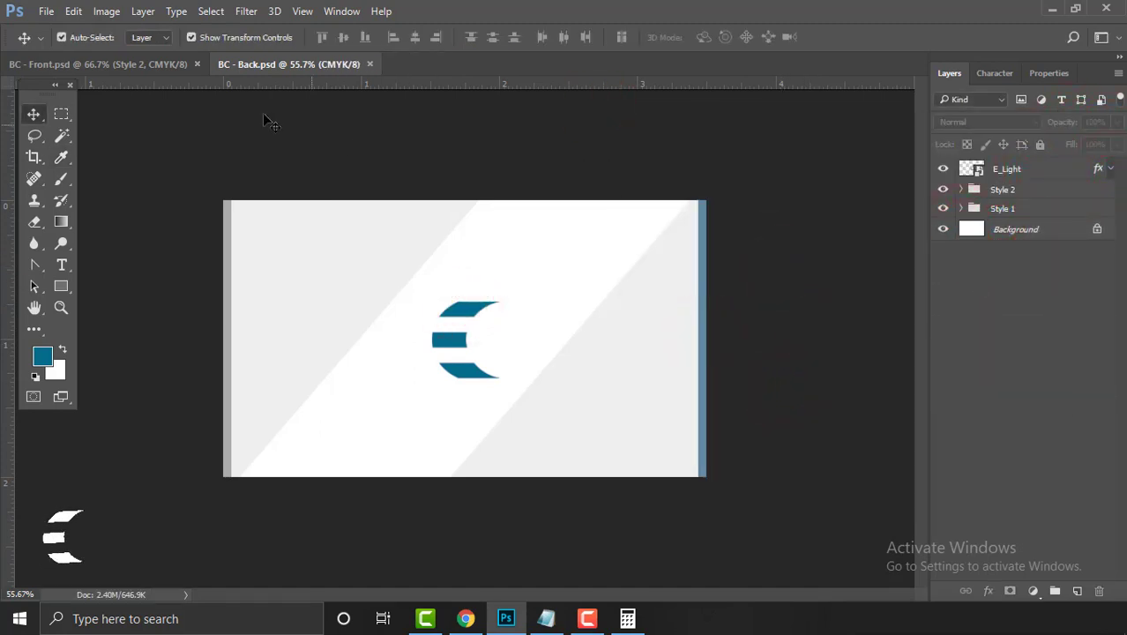
Return to the card front document and open the mockup file 1. Top - B.Card - Mockups.psd
left_click(125, 65)
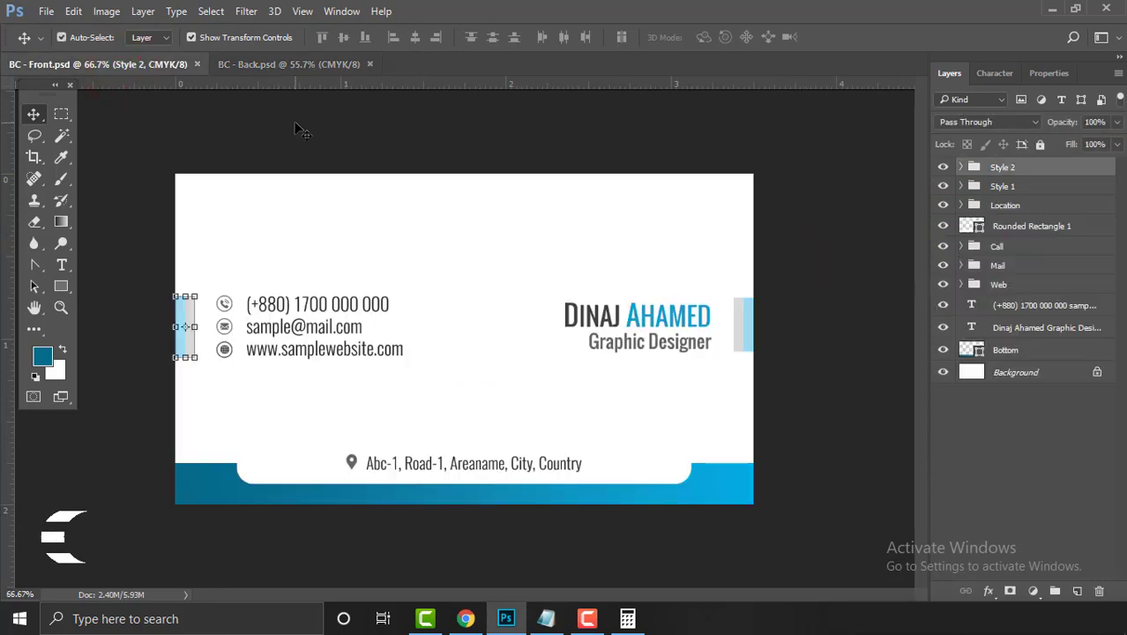
left_click(299, 130, "ctrl")
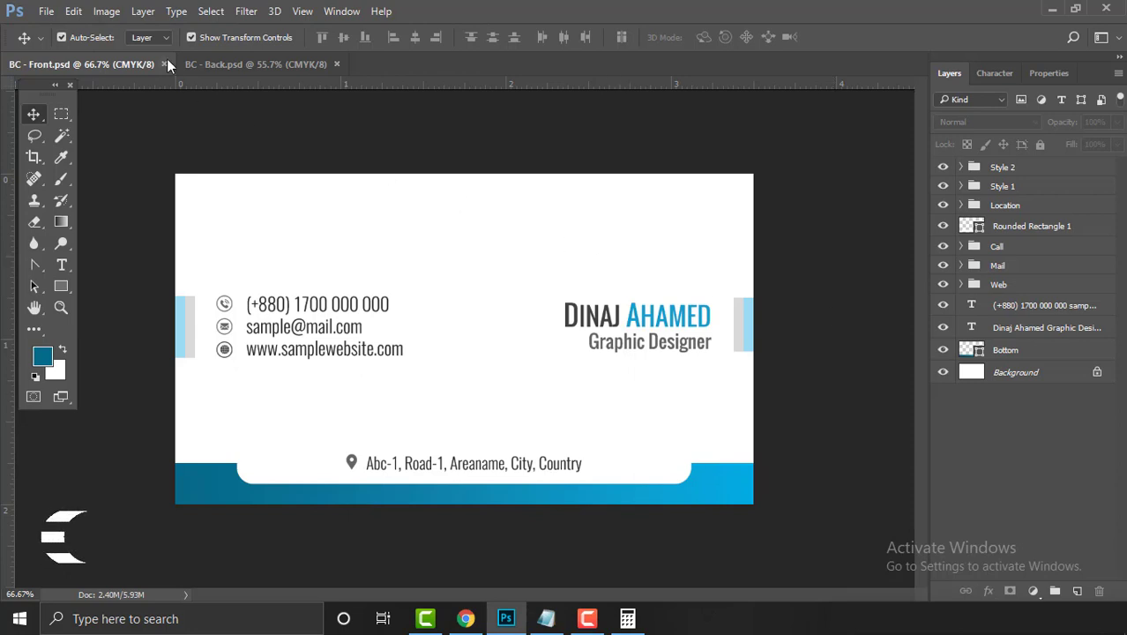
left_click(46, 11)
left_click(62, 40)
double_click(162, 236)
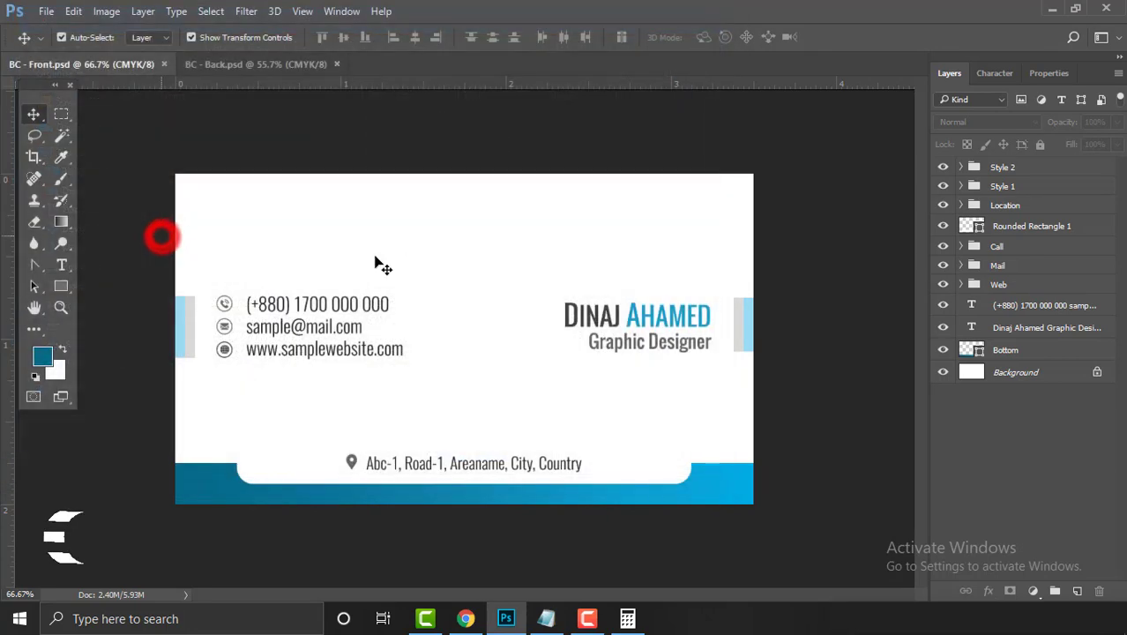
Select the whole canvas of BC - Front.psd and copy it merged
key("ctrl+a")
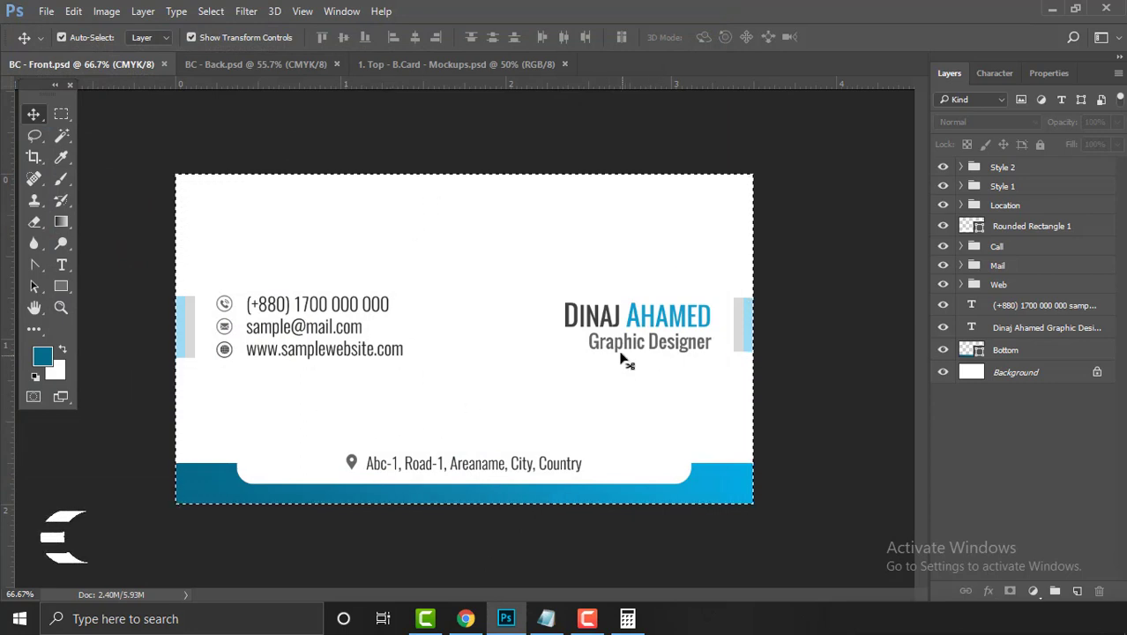
left_click(73, 11)
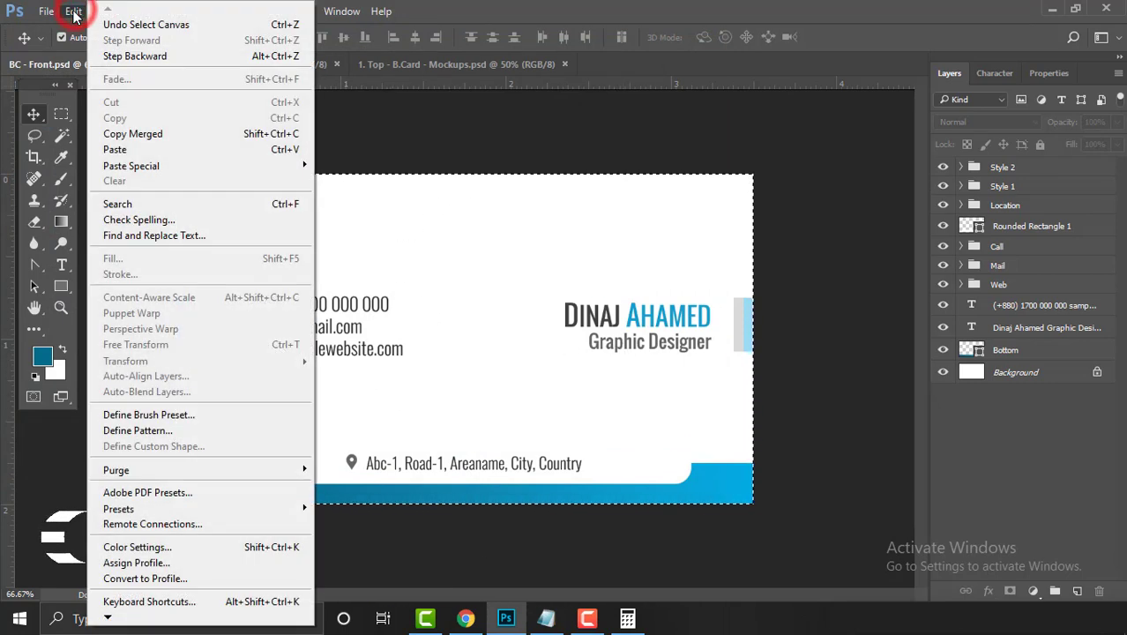
left_click(193, 137)
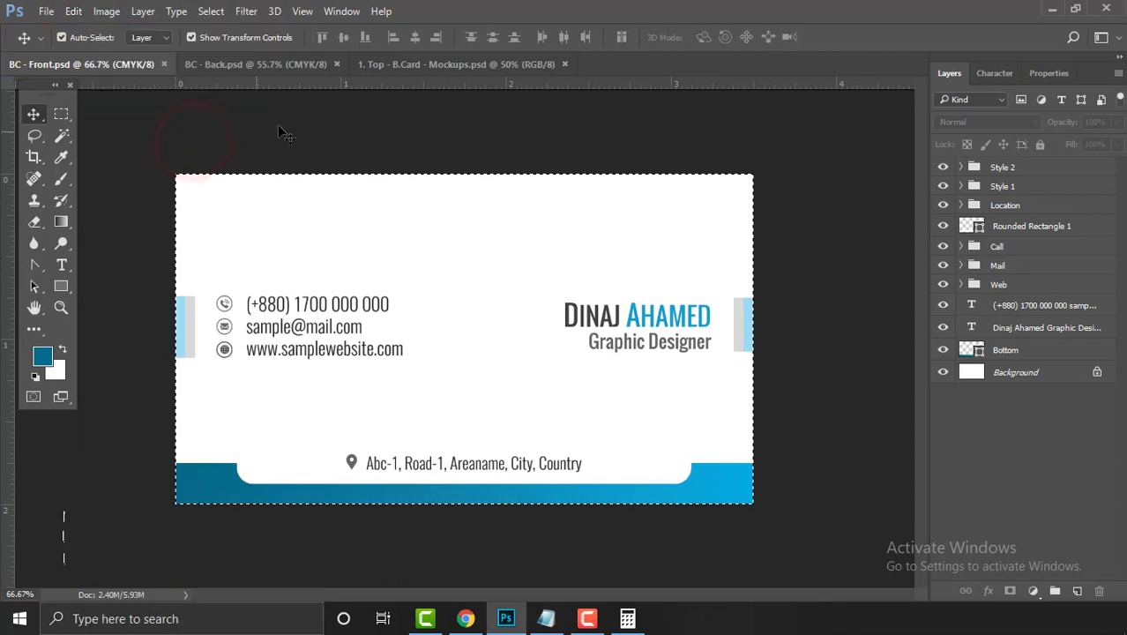
Open the mockup's Front smart object and delete its BC---Front layer
left_click(409, 64)
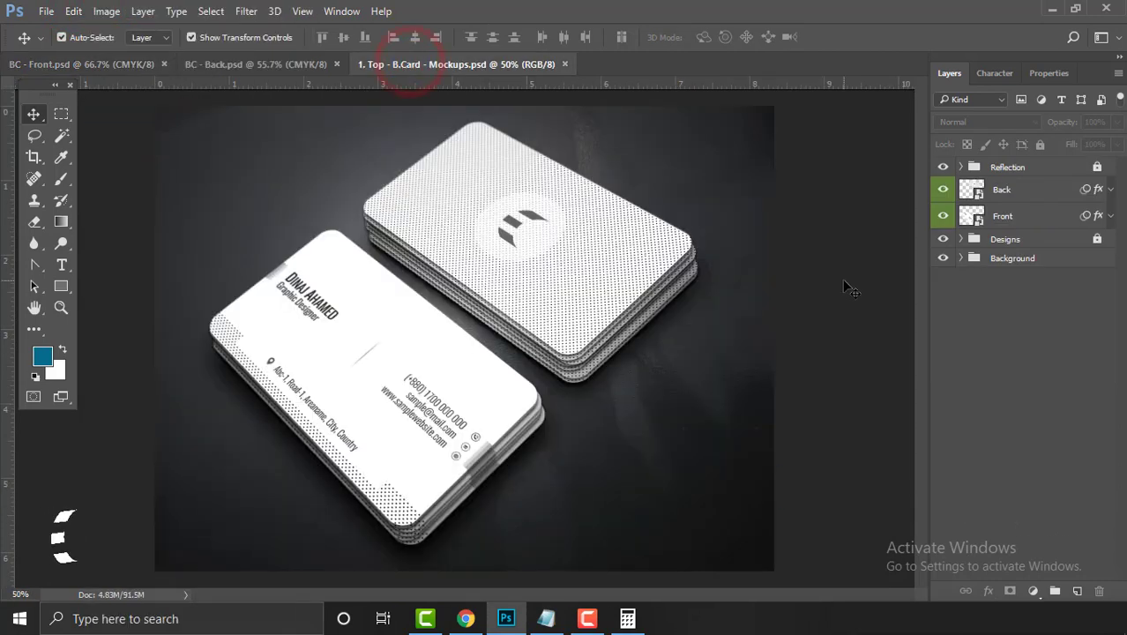
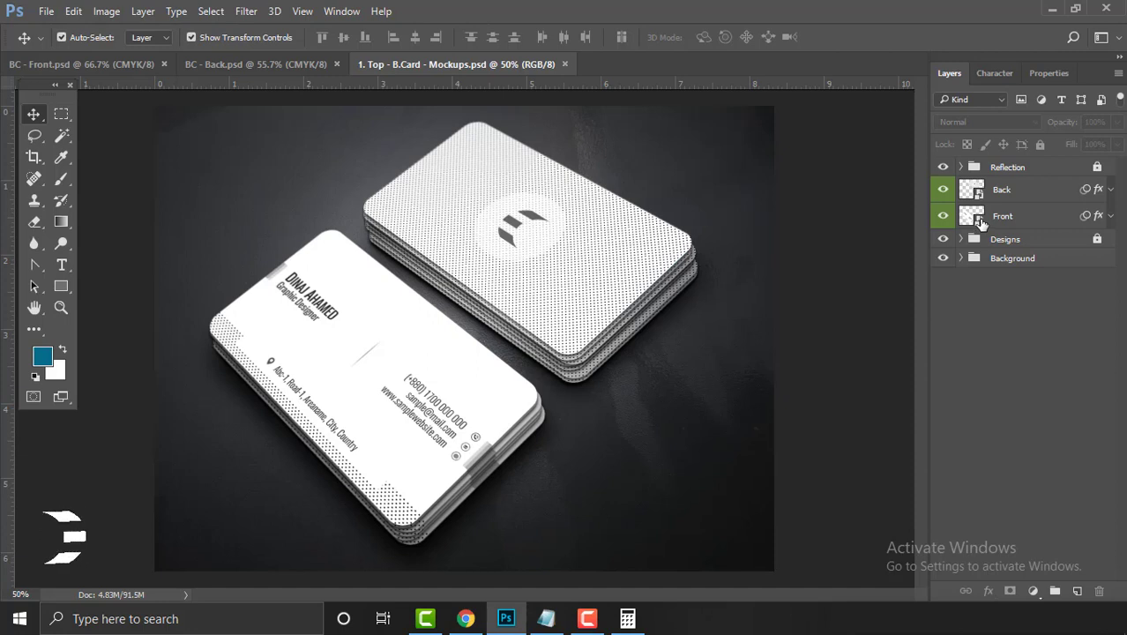
double_click(976, 219)
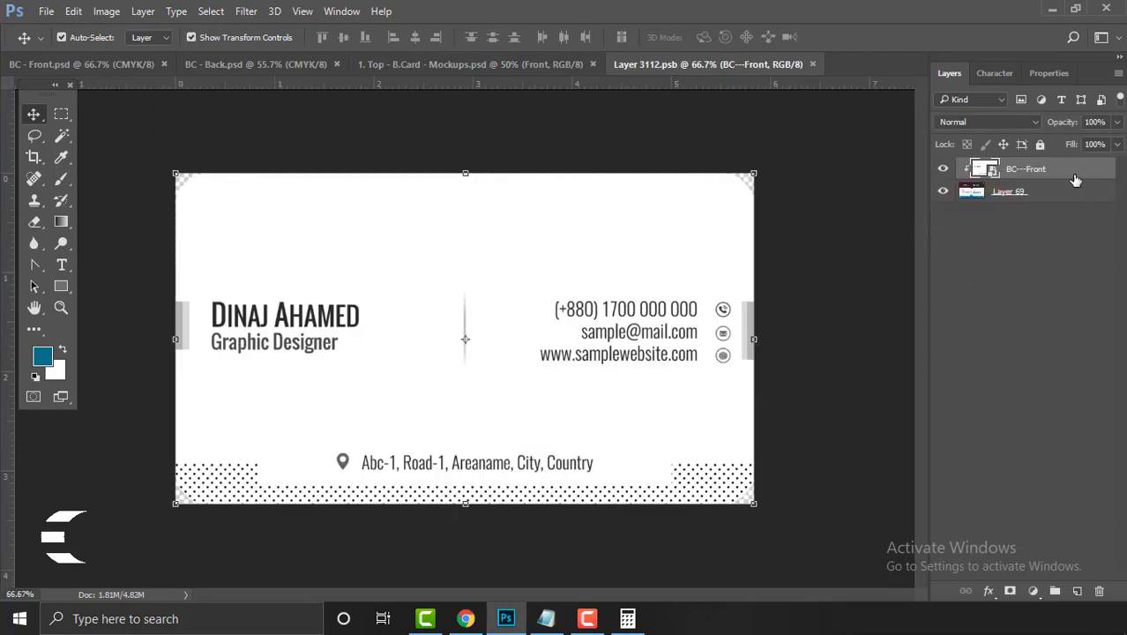
key("Delete")
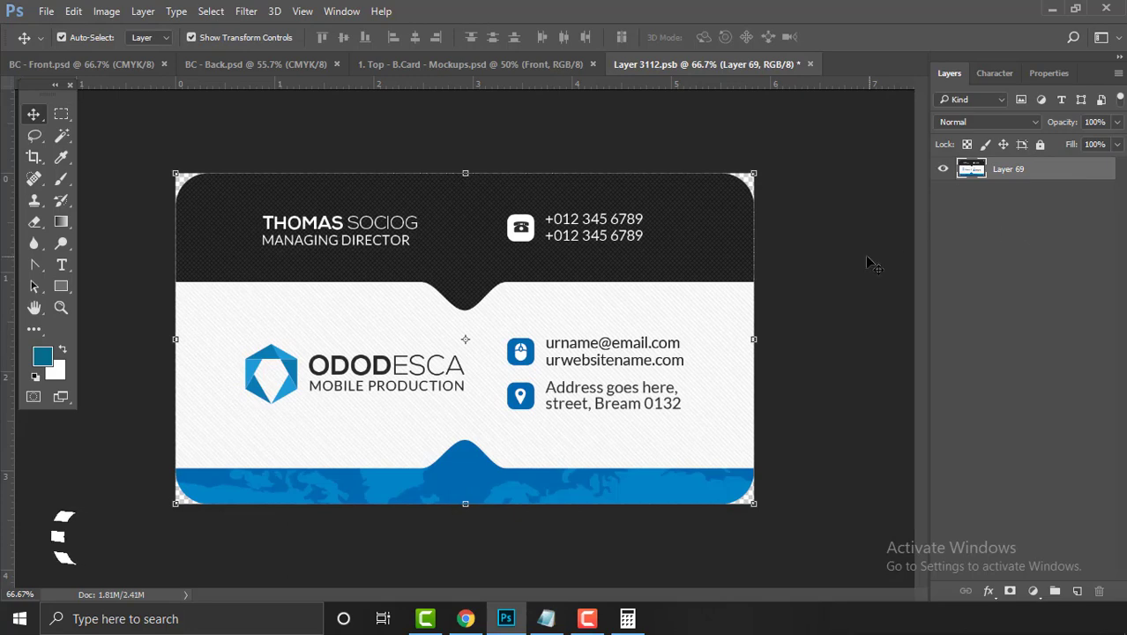
left_click(868, 256)
Paste the copied card front into the smart object, then save and close it to update the mockup
left_click(74, 11)
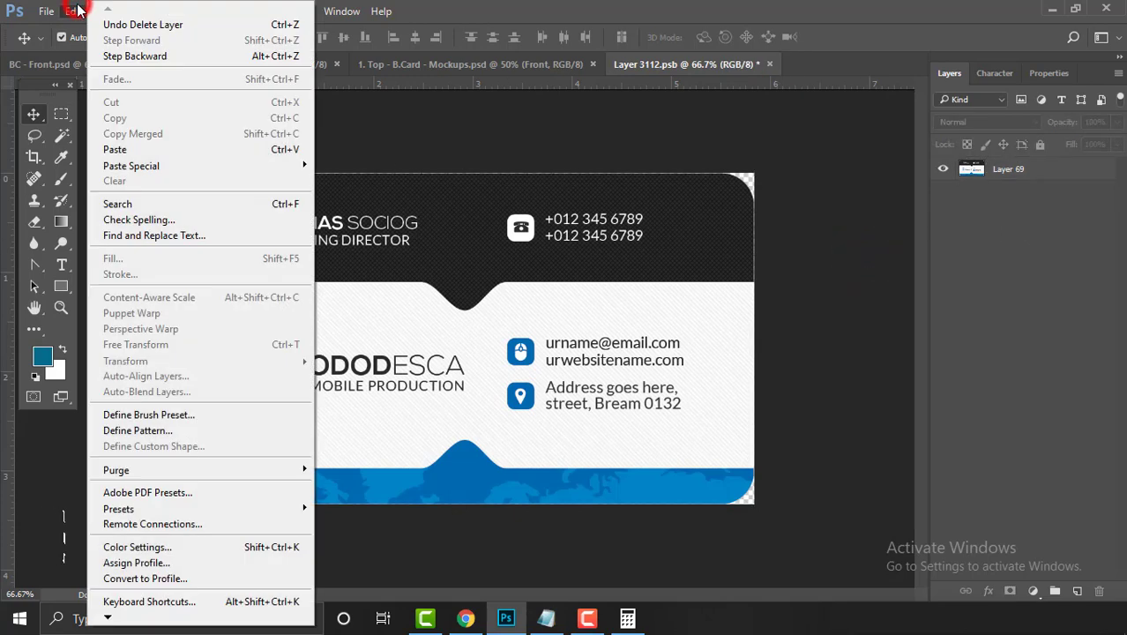
left_click(132, 149)
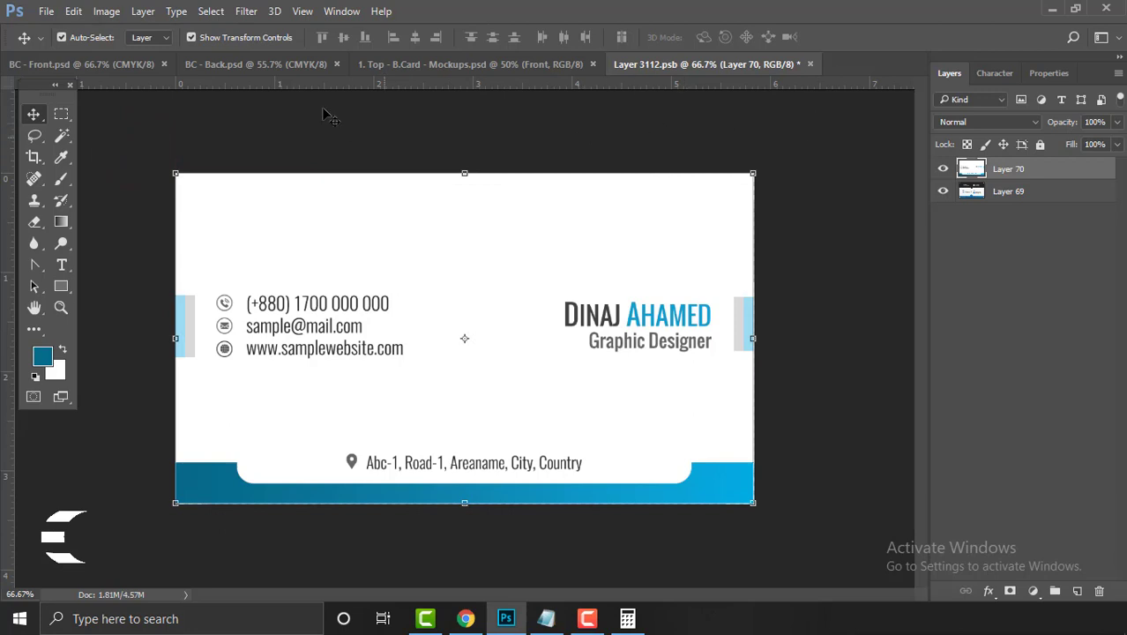
left_click(46, 11)
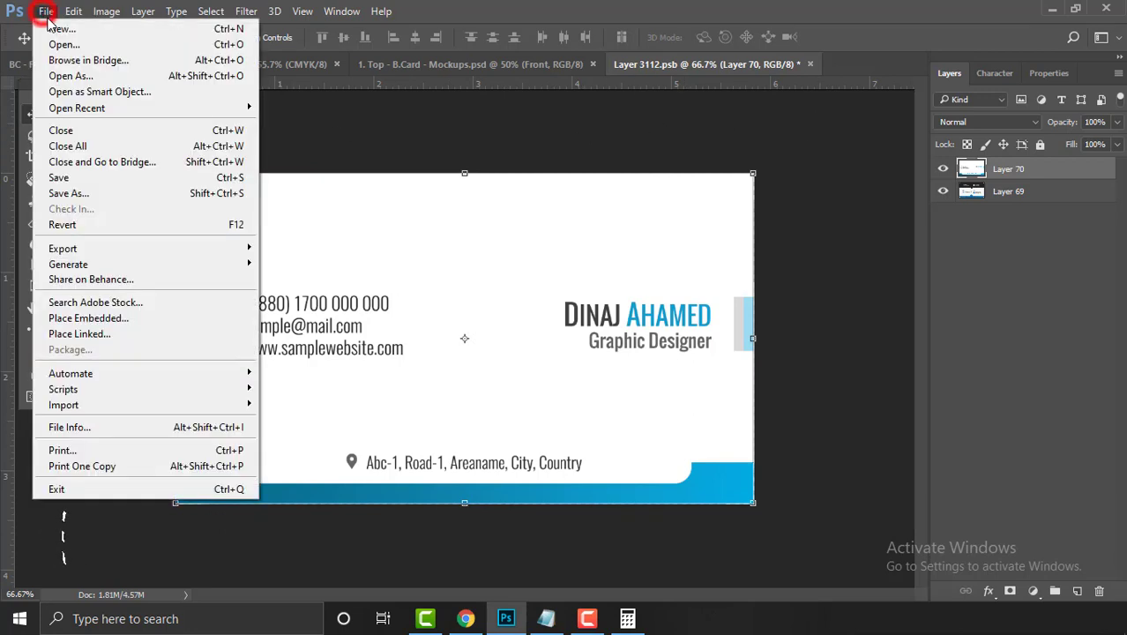
left_click(91, 178)
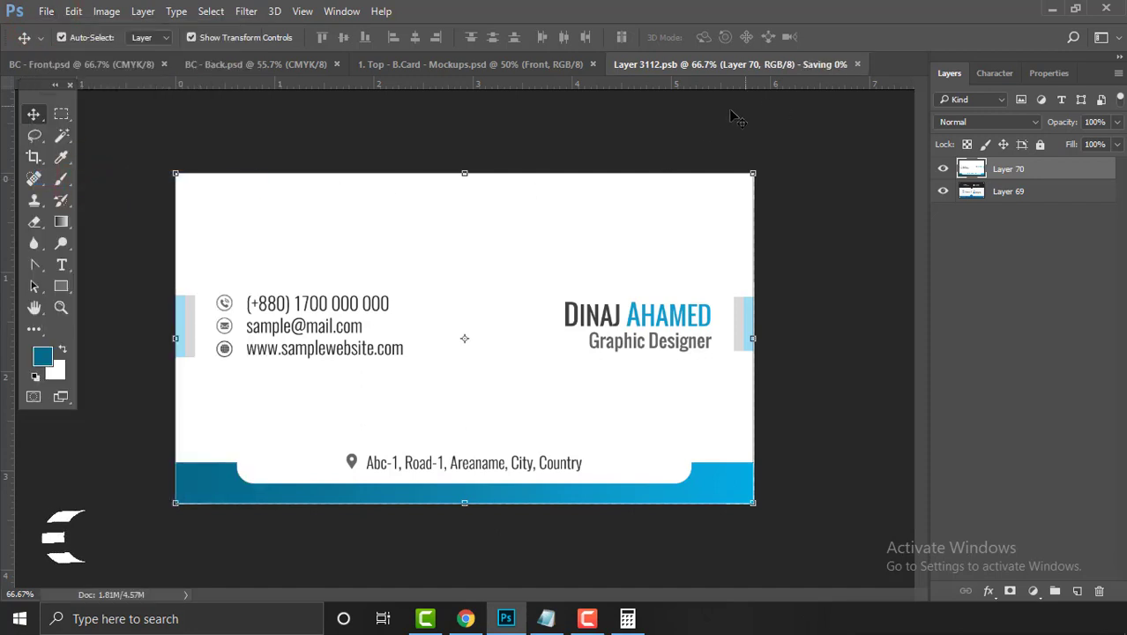
left_click(810, 65)
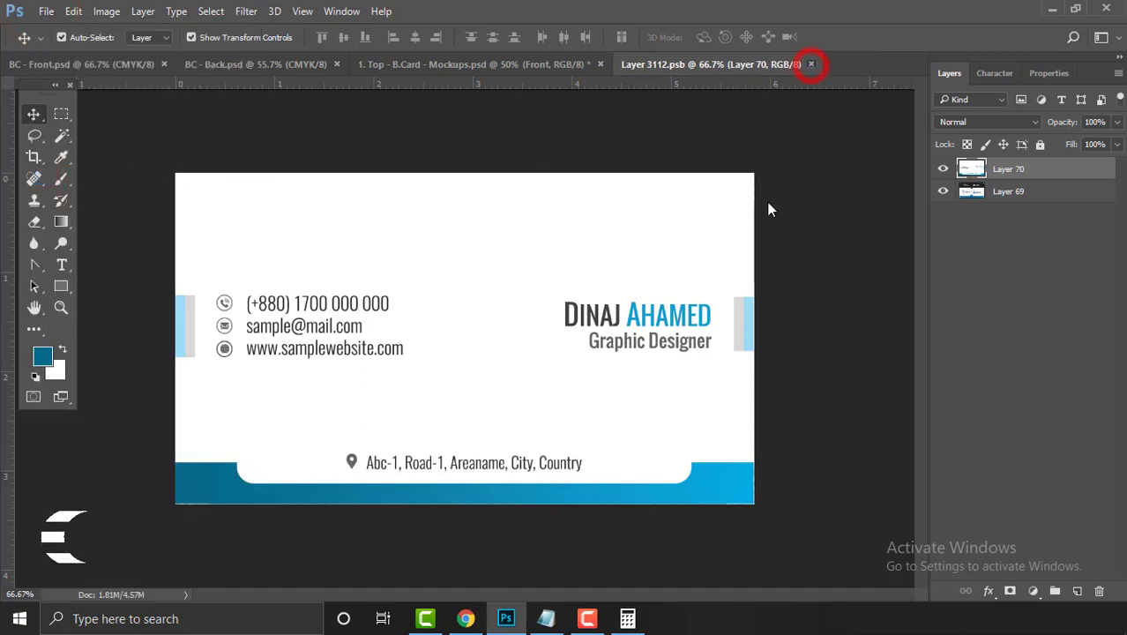
left_click(852, 407)
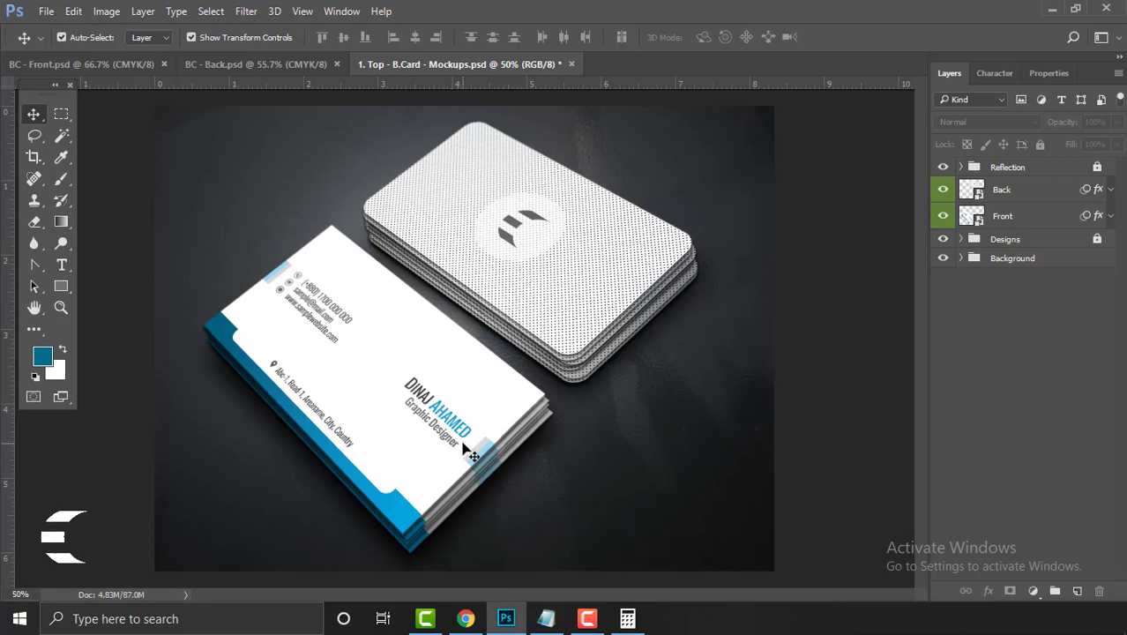
Reopen the Front smart object and clip the pasted card front layer to the rounded card layer below it
double_click(973, 217)
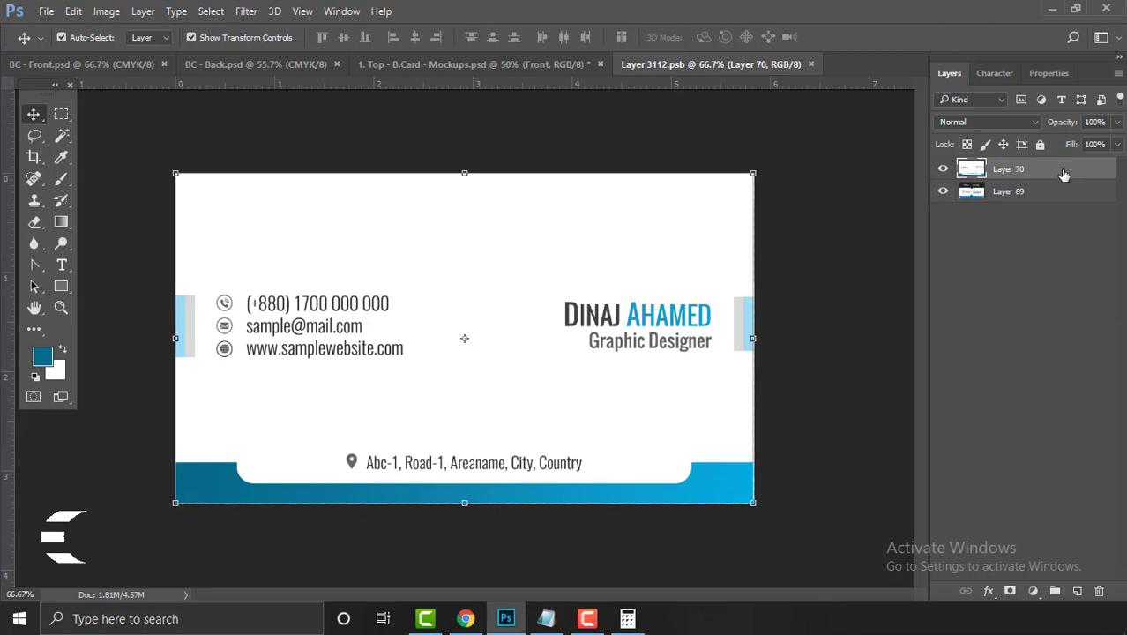
right_click(1064, 172)
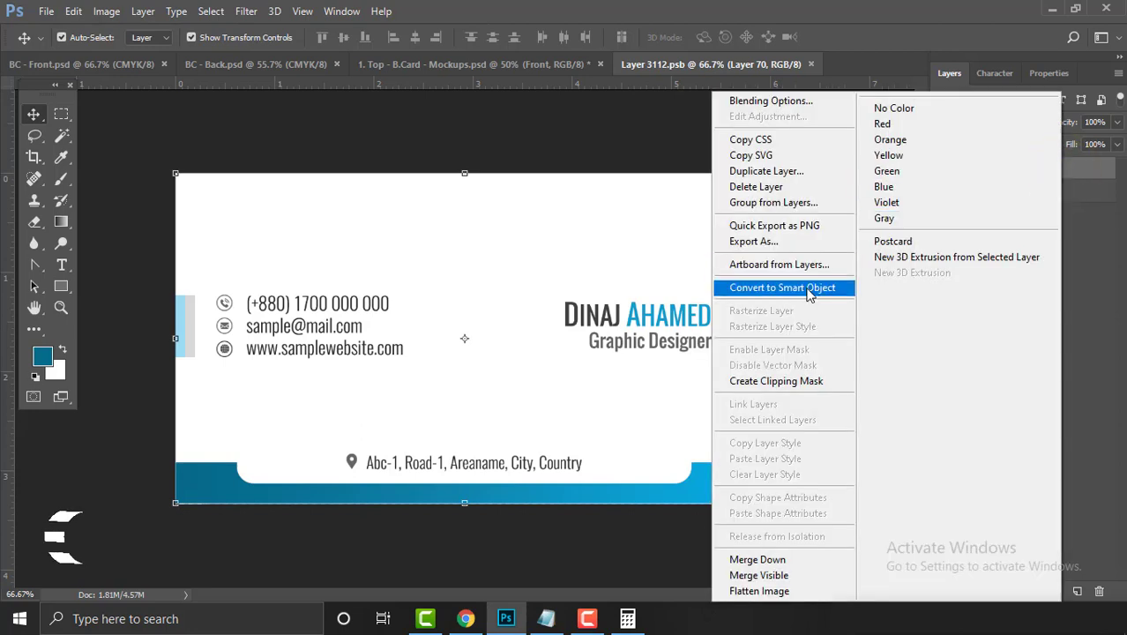
left_click(793, 382)
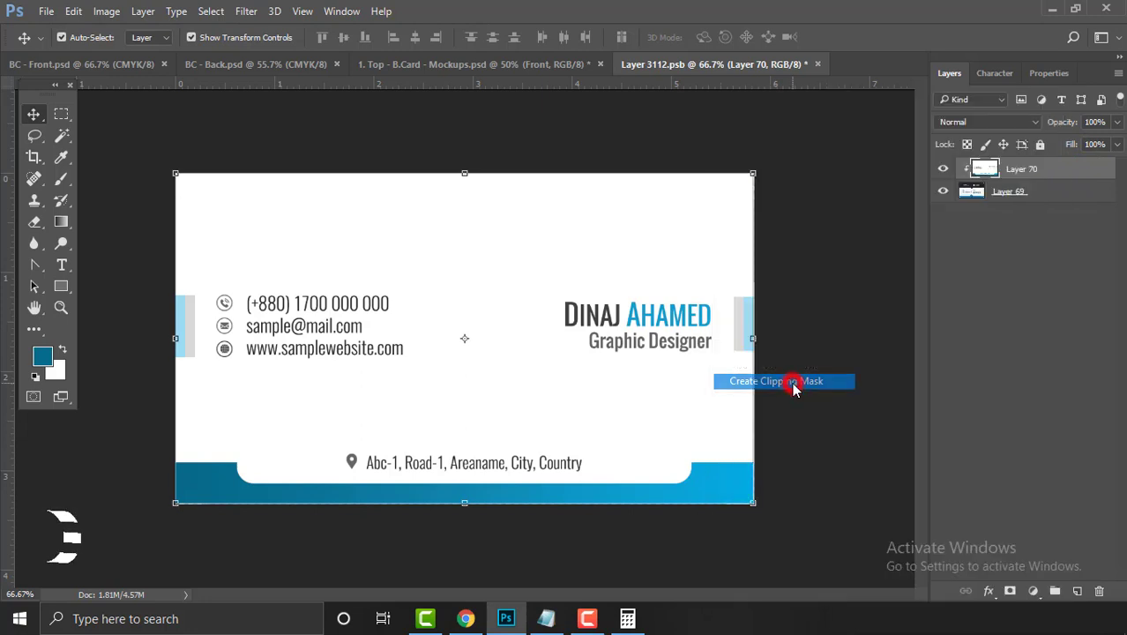
left_click(838, 217)
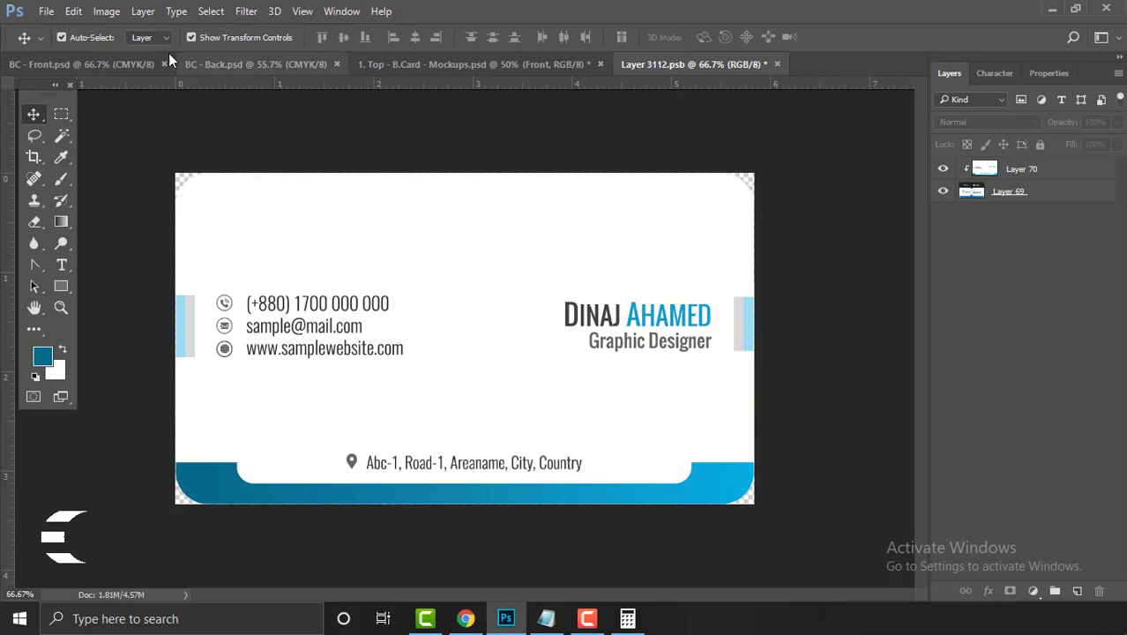
Save and close the clipped smart object to refresh the front card in the mockup
left_click(46, 10)
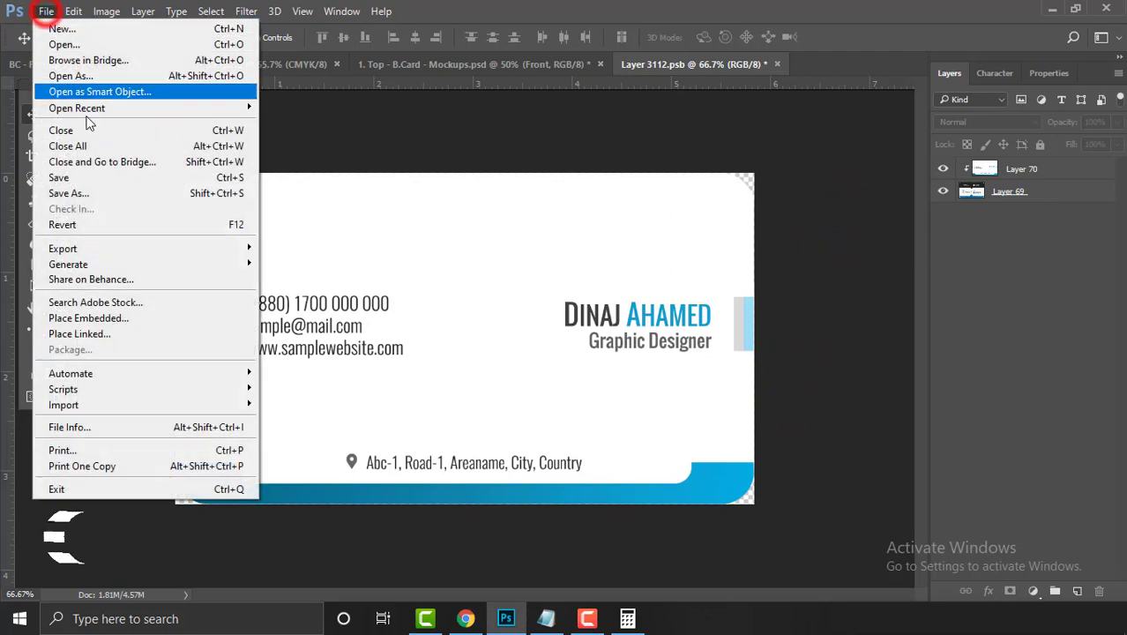
left_click(117, 179)
left_click(769, 64)
left_click(846, 456)
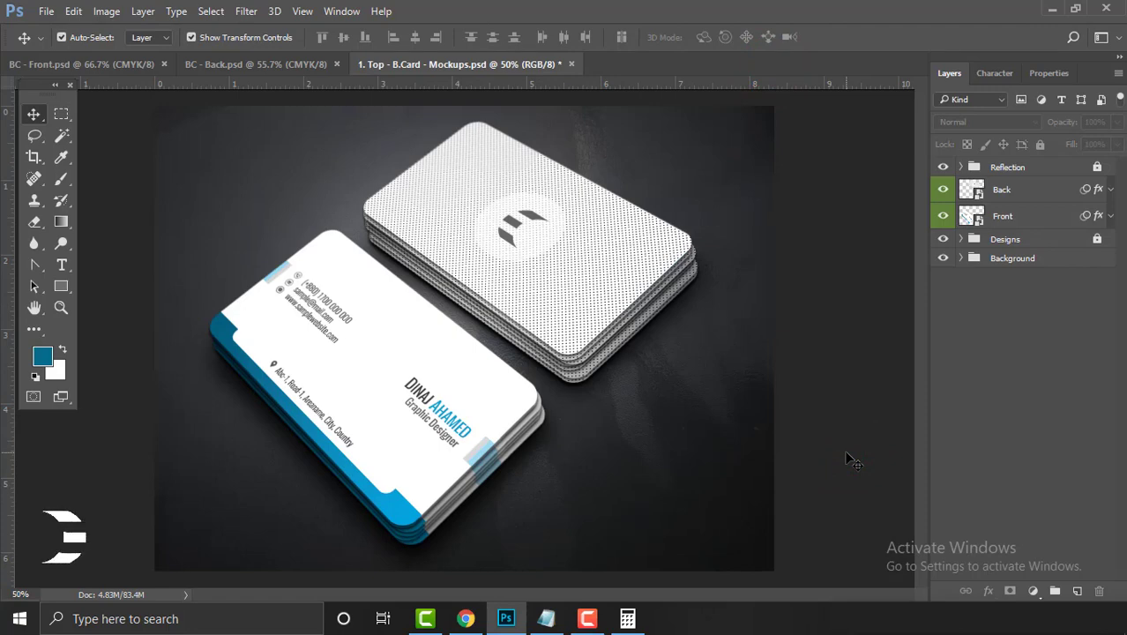
Delete the dotted card layer inside the mockup's Back smart object and copy the merged artwork from BC - Back.psd
double_click(971, 188)
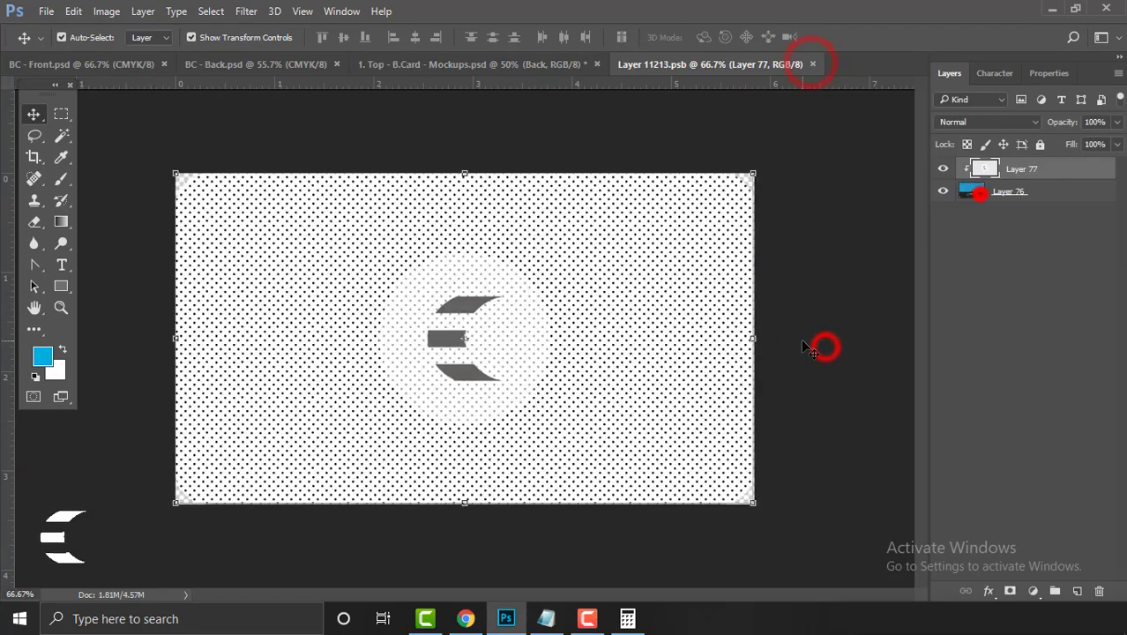
left_click(256, 63)
key("ctrl+a")
left_click(73, 12)
left_click(126, 132)
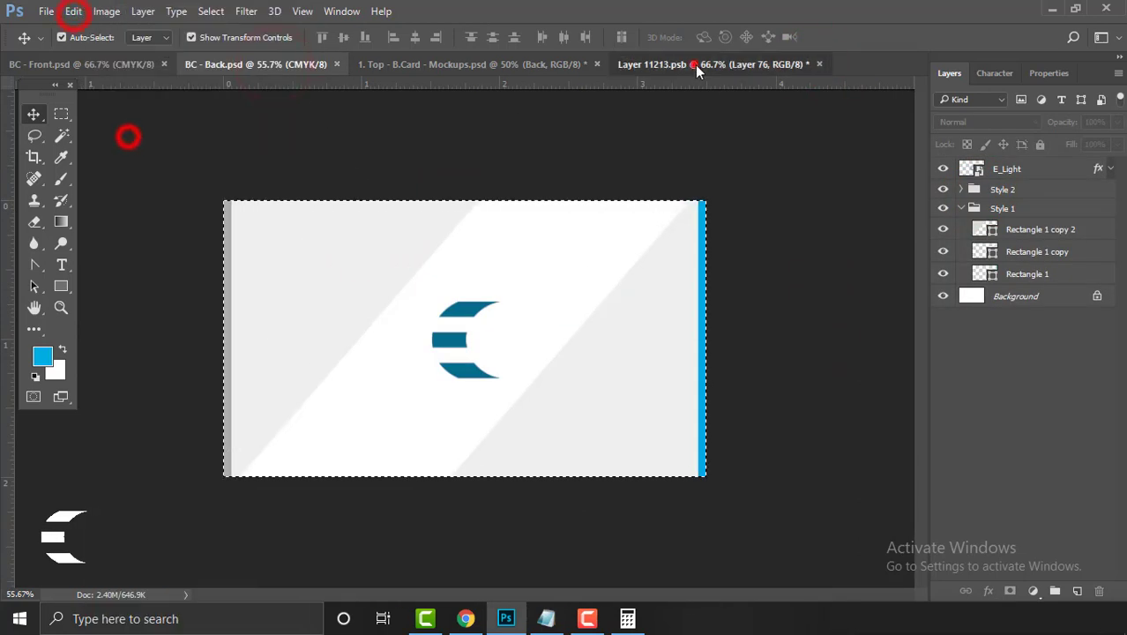
Paste the card back into the Back smart object, clip it to the layer below, then save and close it
left_click(693, 63)
left_click(74, 11)
left_click(135, 147)
right_click(1043, 172)
left_click(779, 380)
key("ctrl+s")
key("ctrl+w")
Clear the canvas selections in the BC - Back.psd and BC - Front.psd documents
left_click(242, 66)
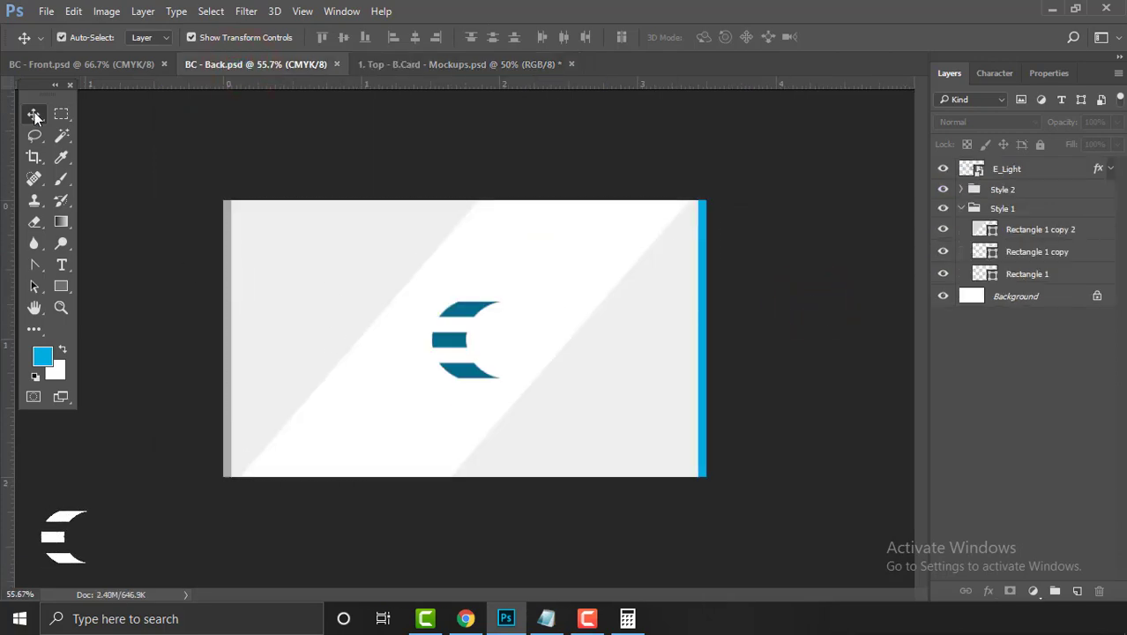
left_click(66, 65)
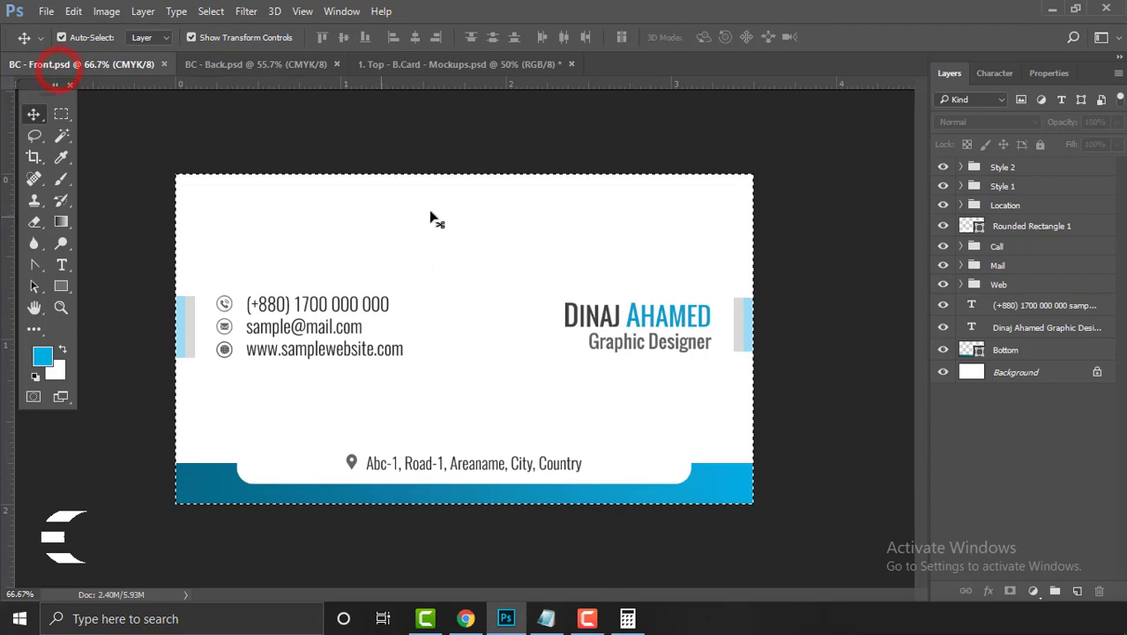
left_click(210, 10)
left_click(224, 43)
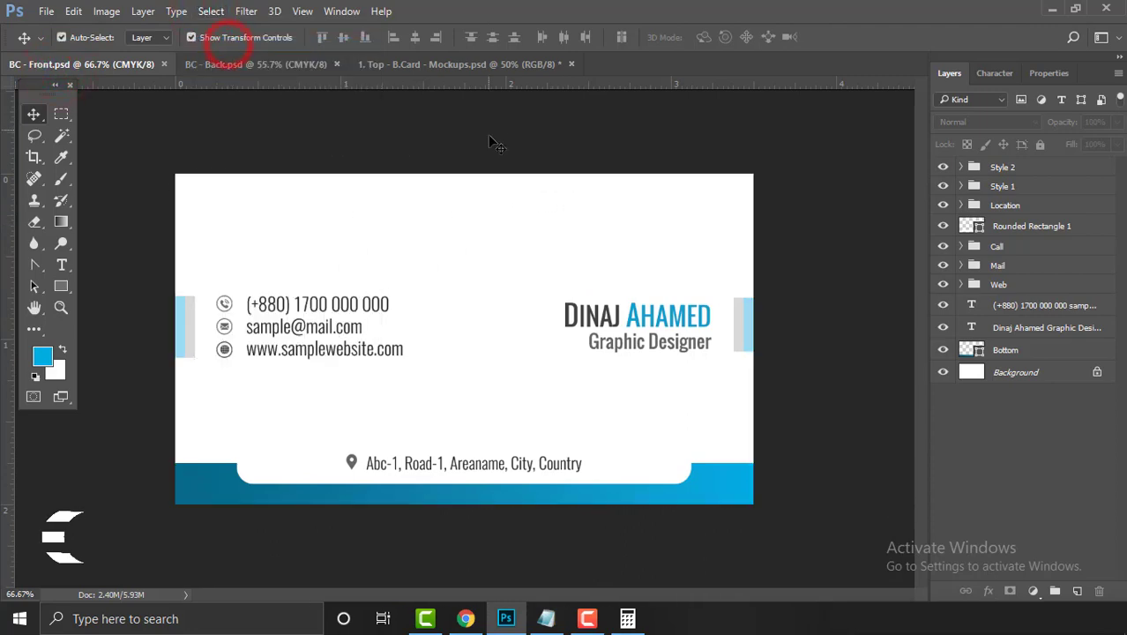
left_click(45, 12)
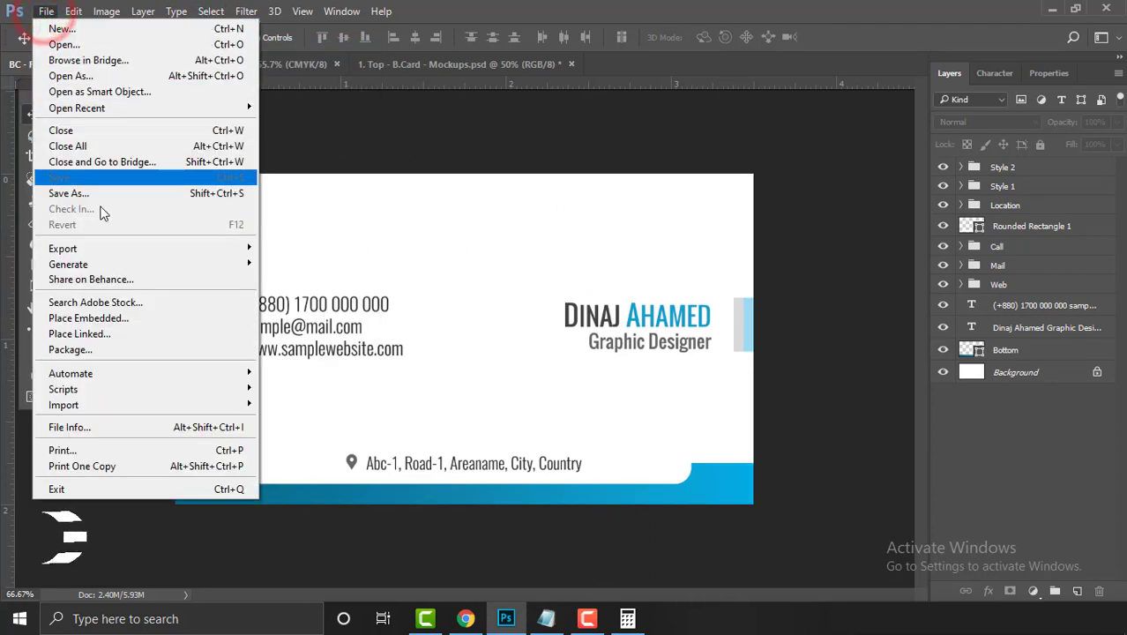
mouse_move(129, 255)
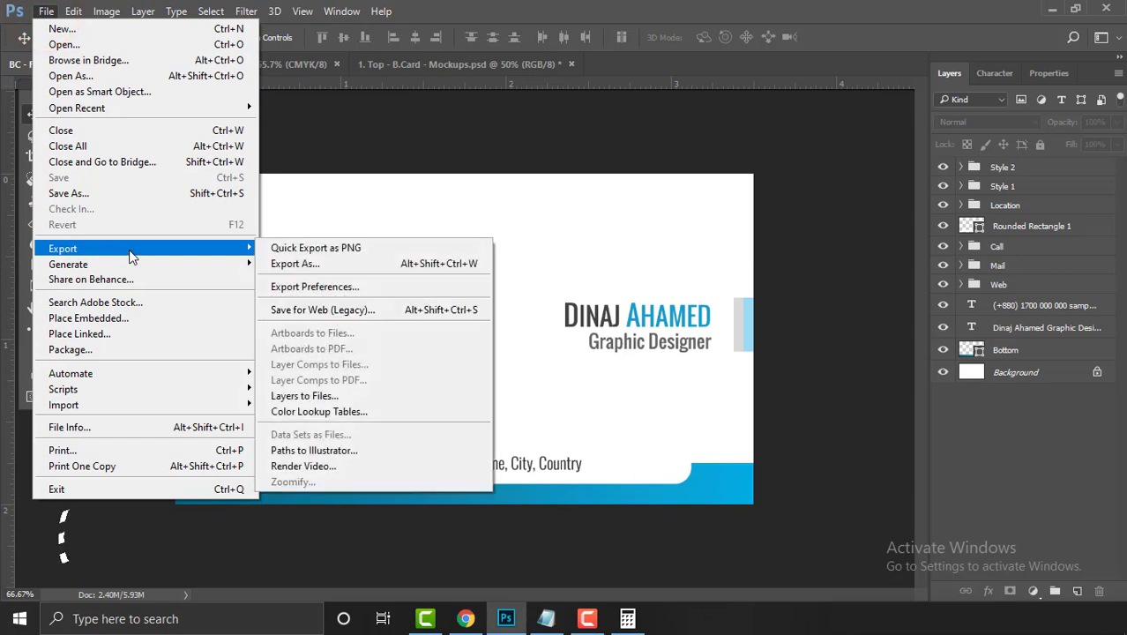
left_click(372, 311)
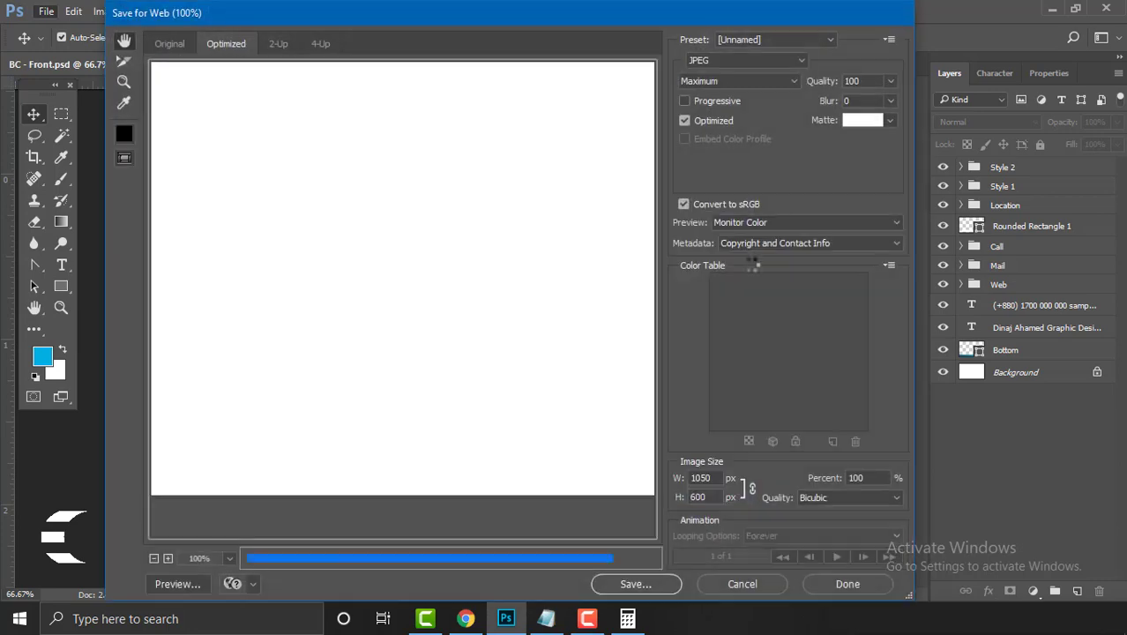
left_click(886, 15)
left_click(890, 41)
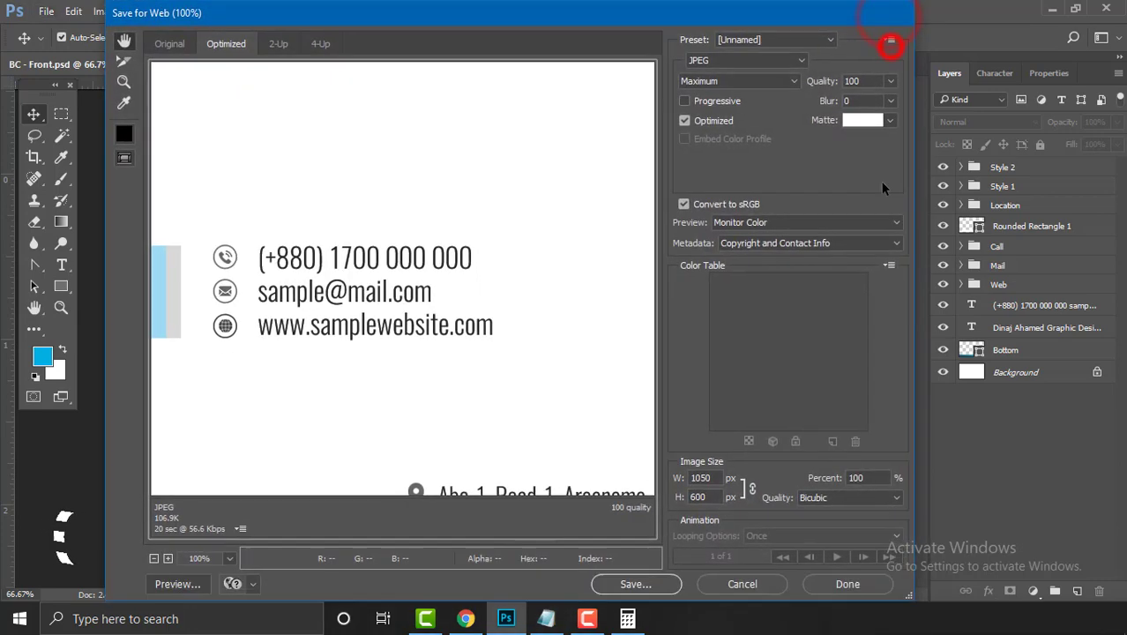
left_click(742, 584)
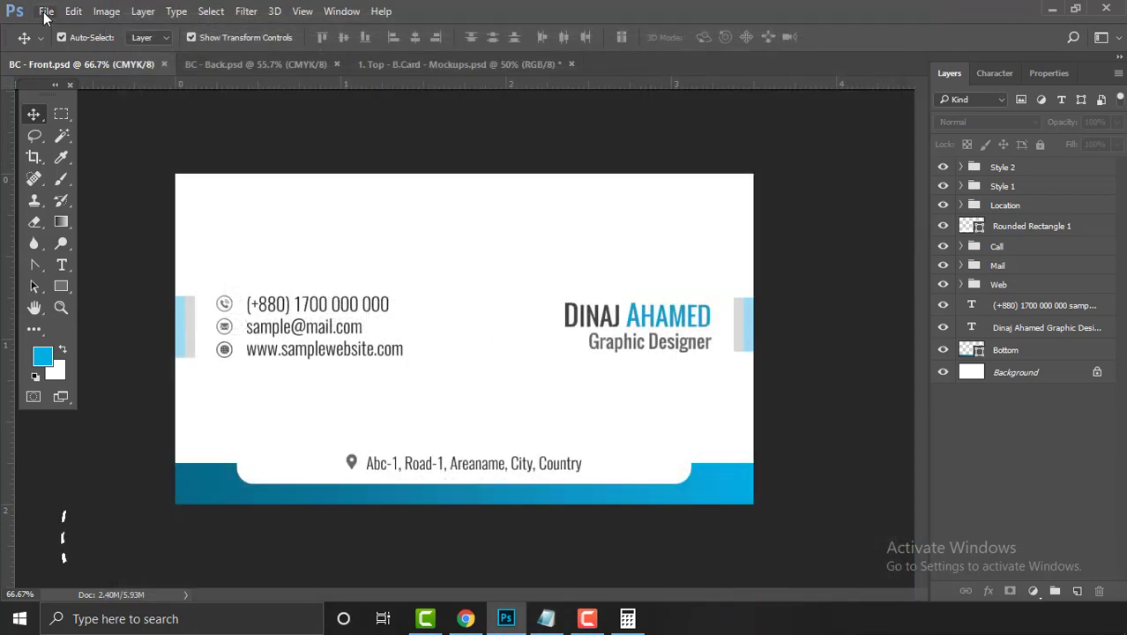
Export the card front for web as a maximum-quality JPEG named BC---Front.jpg on the Desktop, checking the preview before saving
left_click(45, 12)
mouse_move(97, 251)
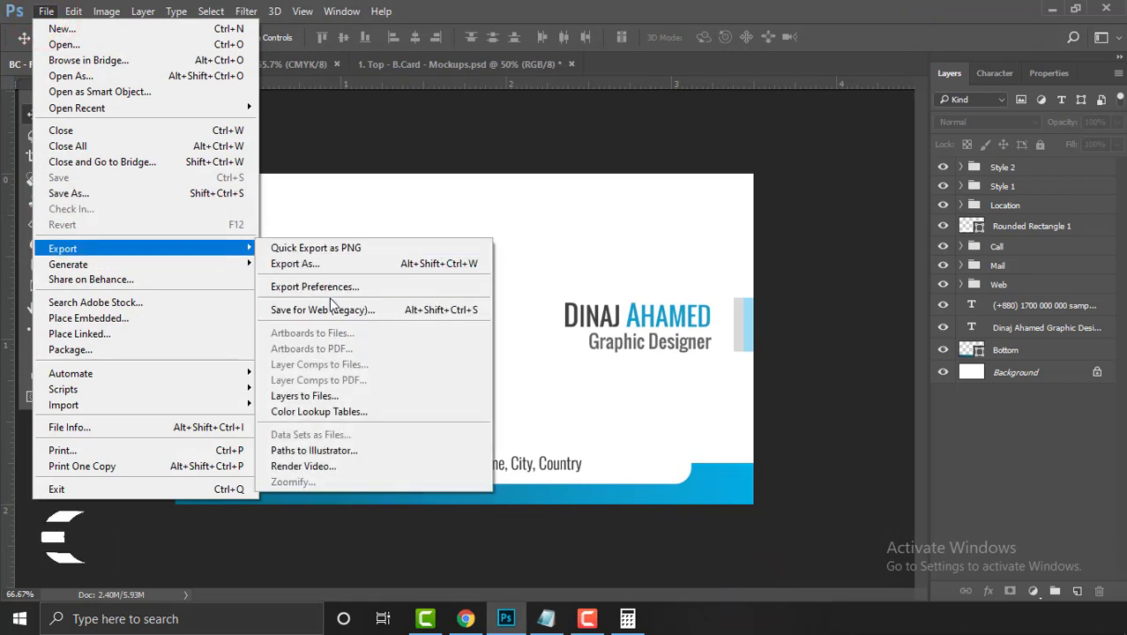
left_click(388, 316)
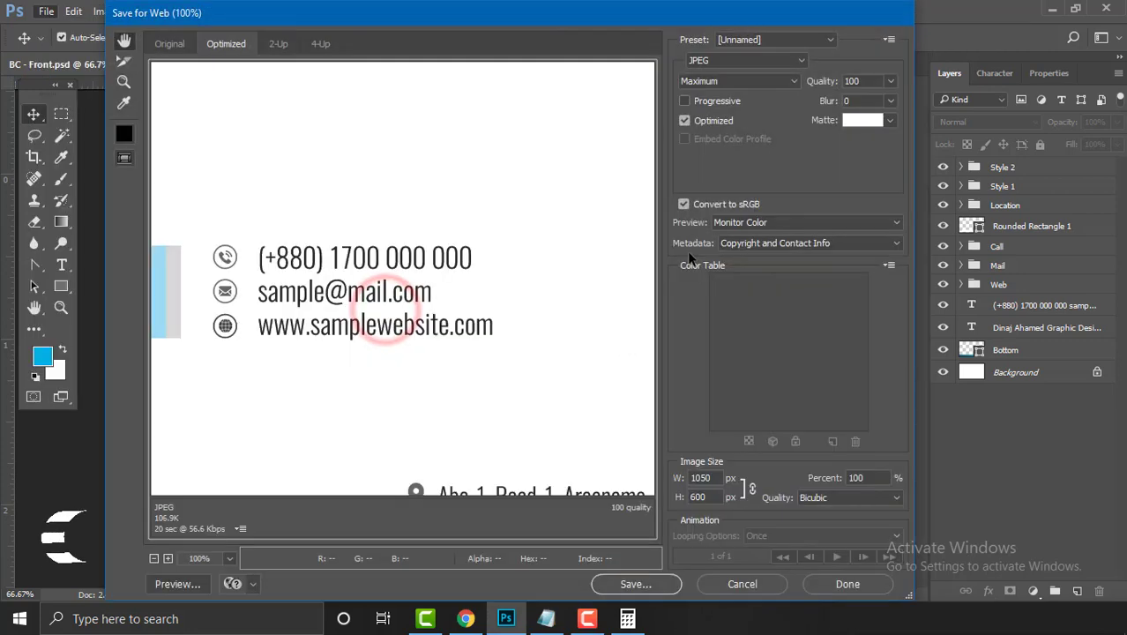
left_click(322, 319)
scroll(396, 307, "down", 2)
scroll(396, 296, "right", 8)
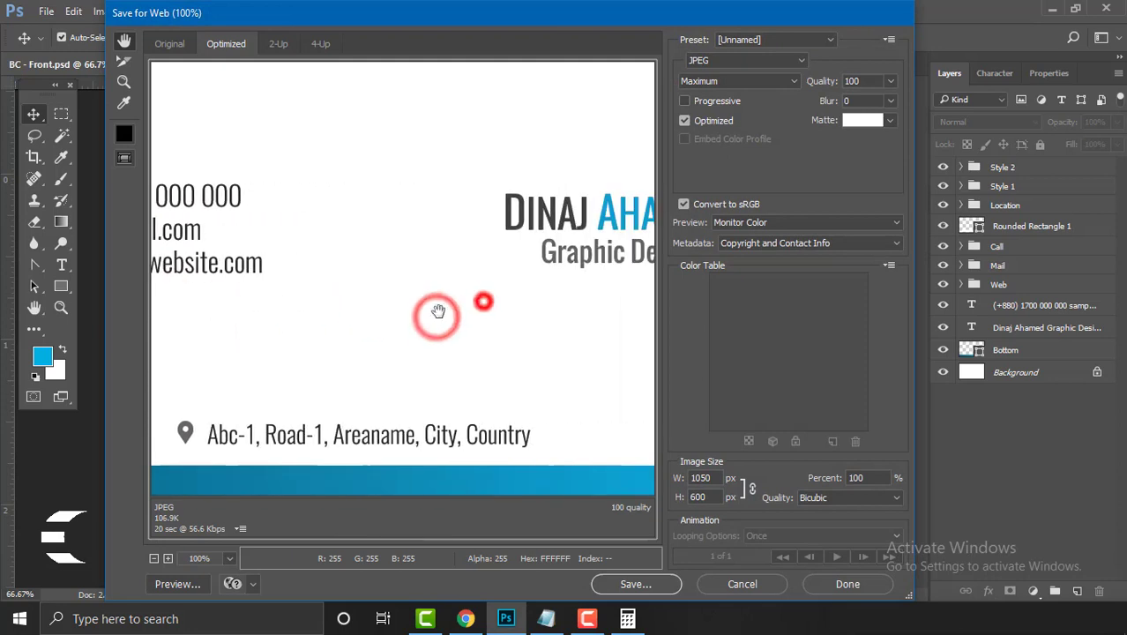
scroll(471, 348, "up", 2)
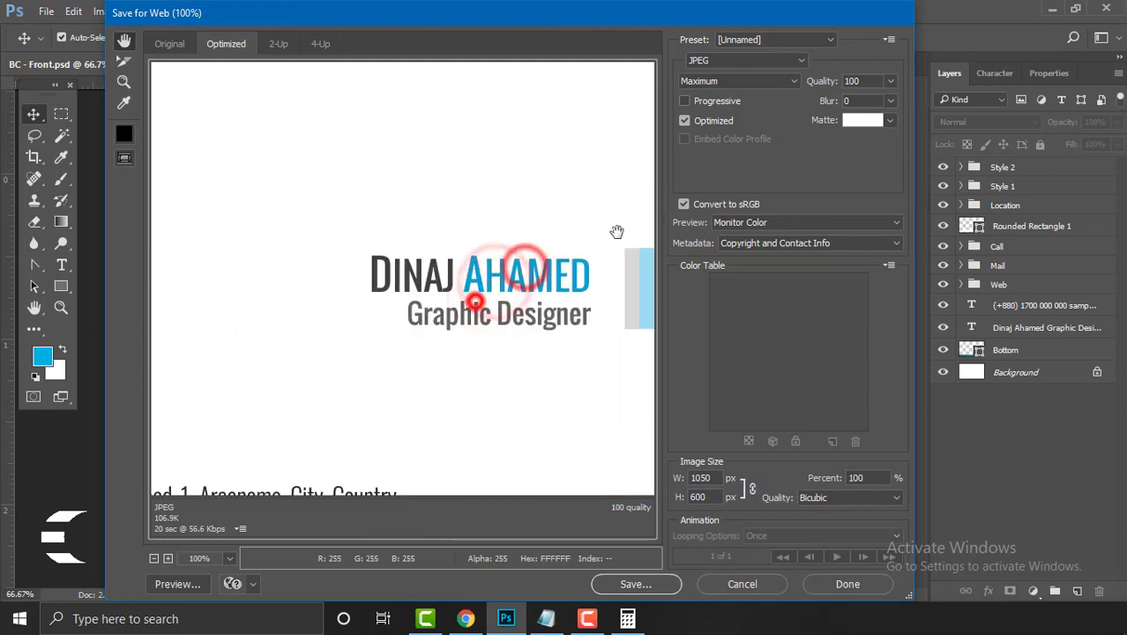
left_click(789, 85)
left_click(791, 83)
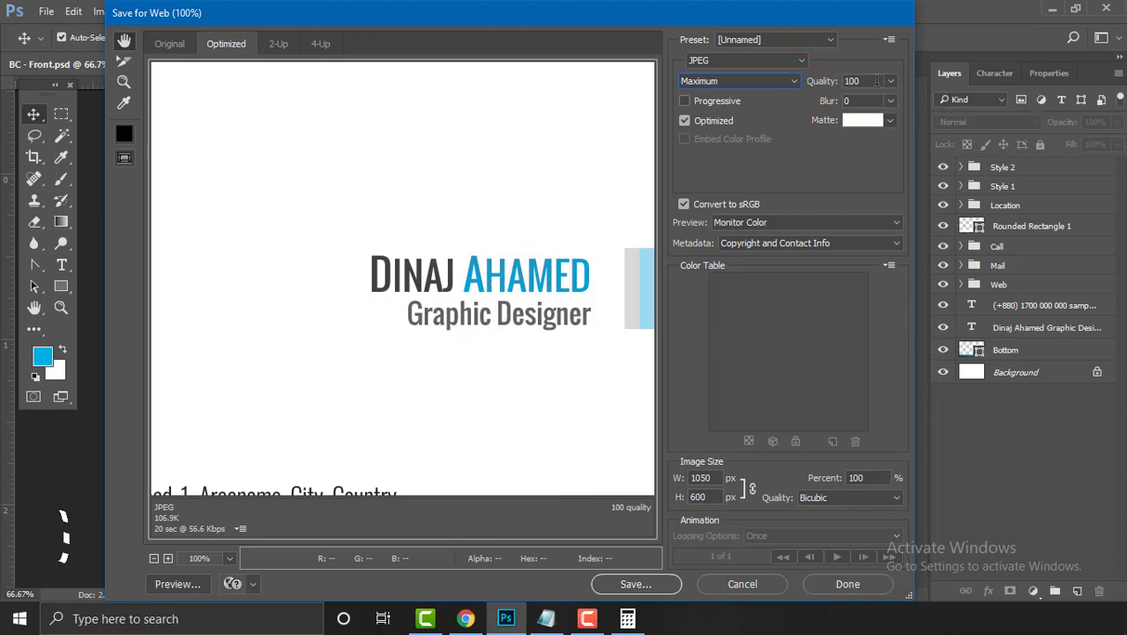
left_click(651, 583)
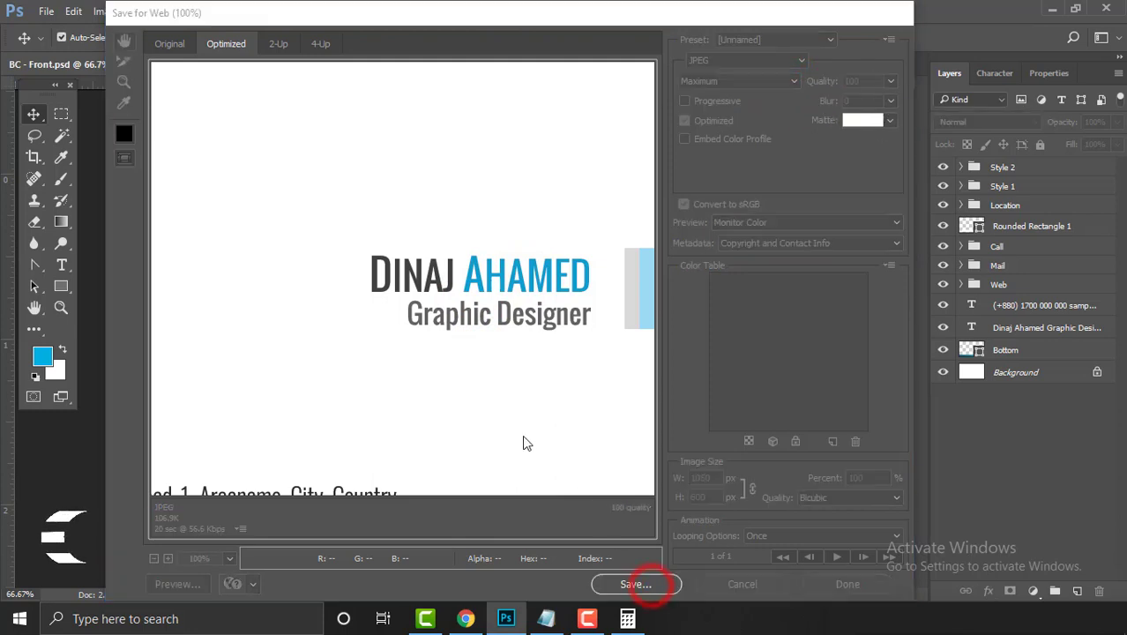
left_click(153, 154)
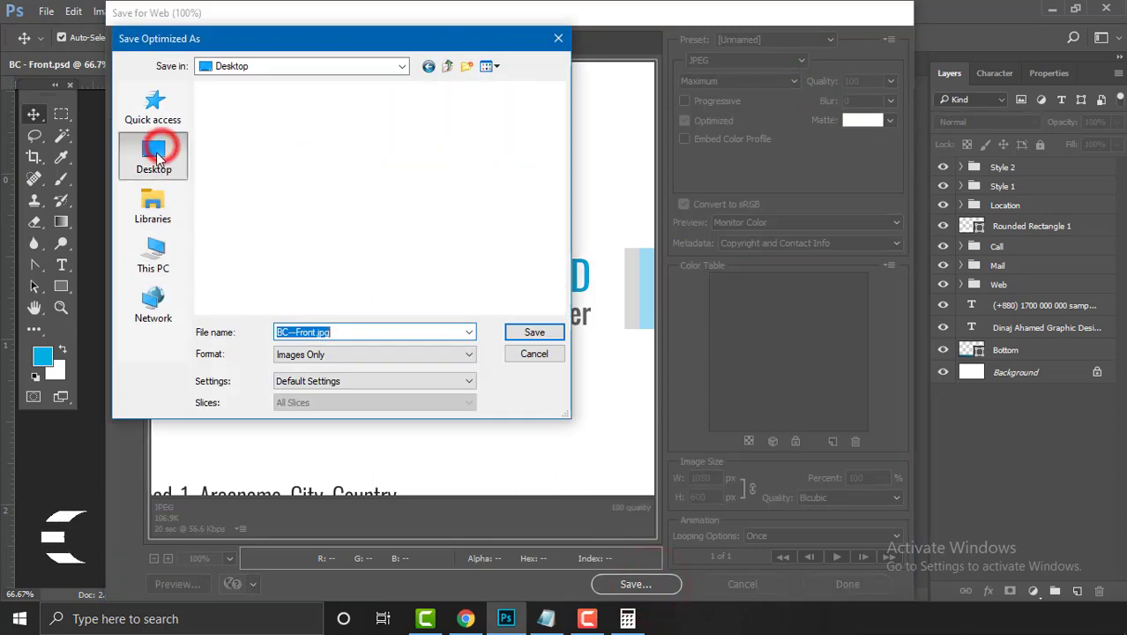
left_click(541, 334)
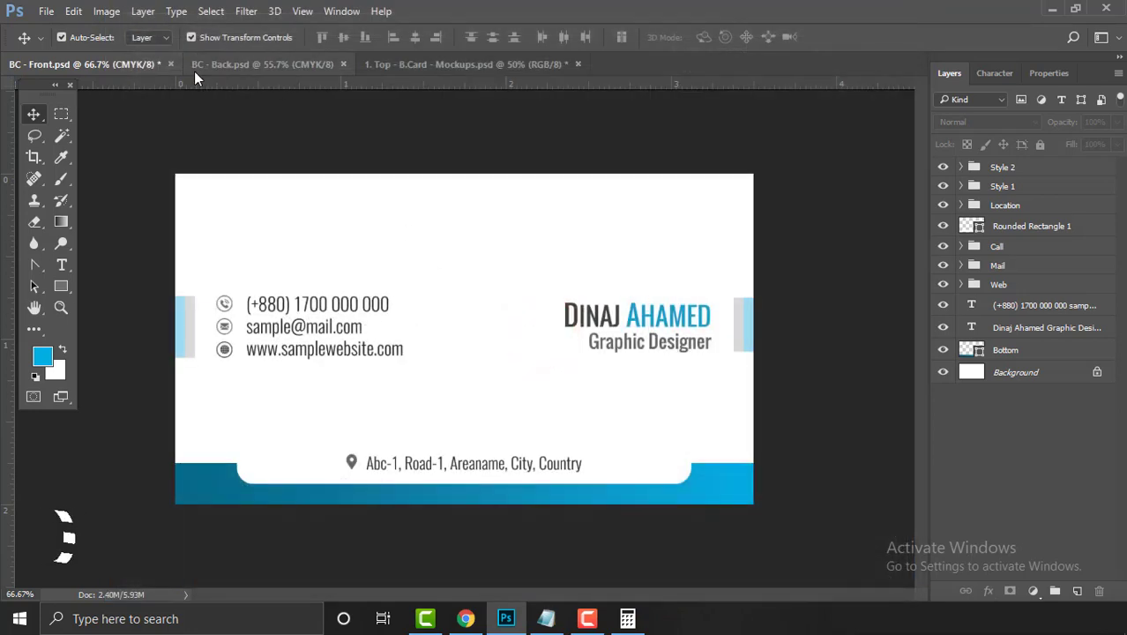
Save and close the BC - Front.psd document
left_click(46, 10)
left_click(109, 176)
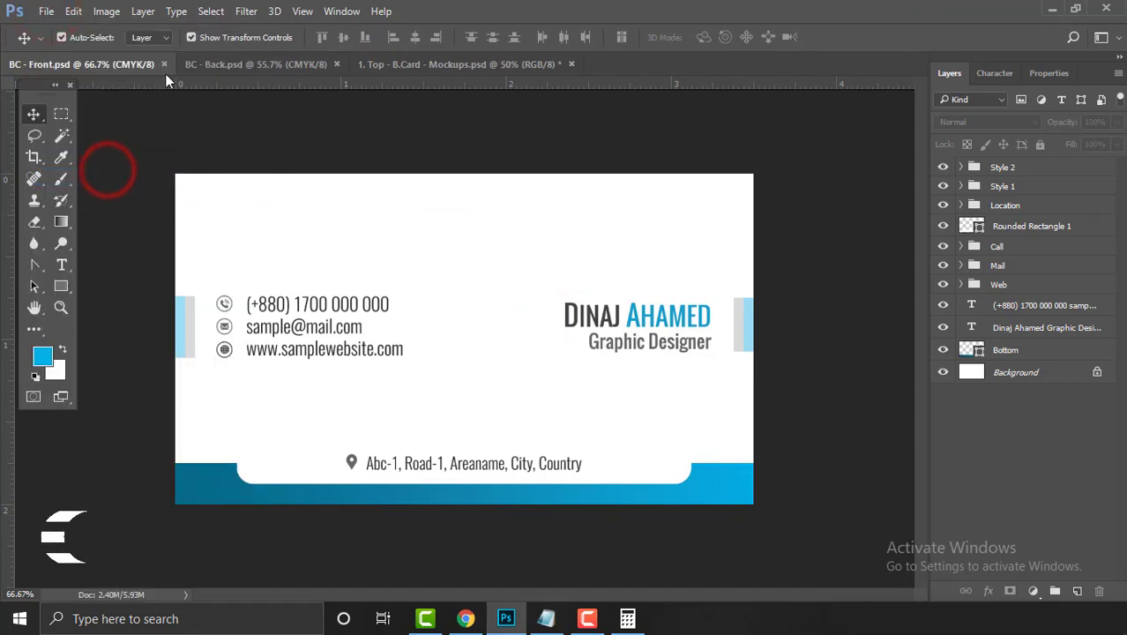
left_click(163, 64)
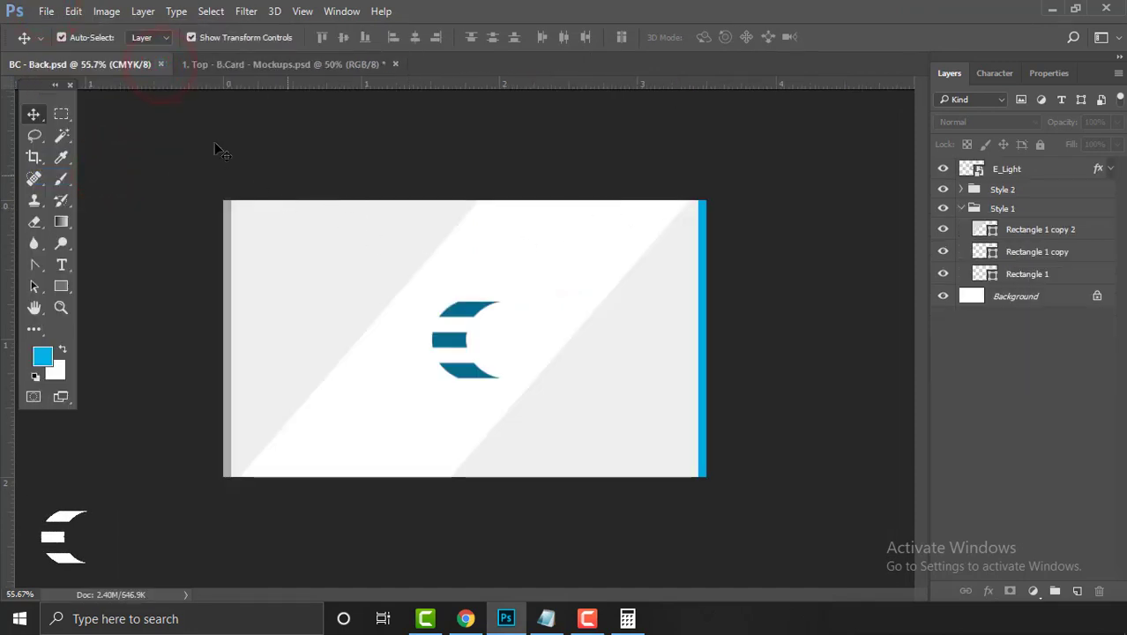
Export the card back for web as JPEG BC---Back.jpg at quality 100 on the Desktop, then save and close BC - Back.psd
left_click(46, 12)
mouse_move(176, 249)
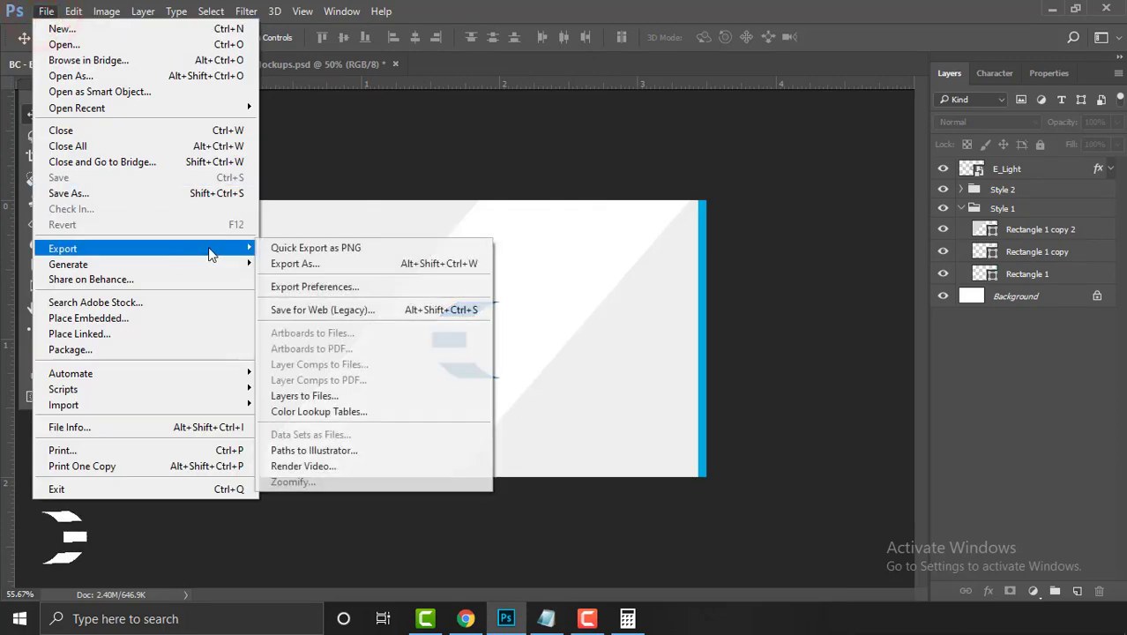
left_click(370, 310)
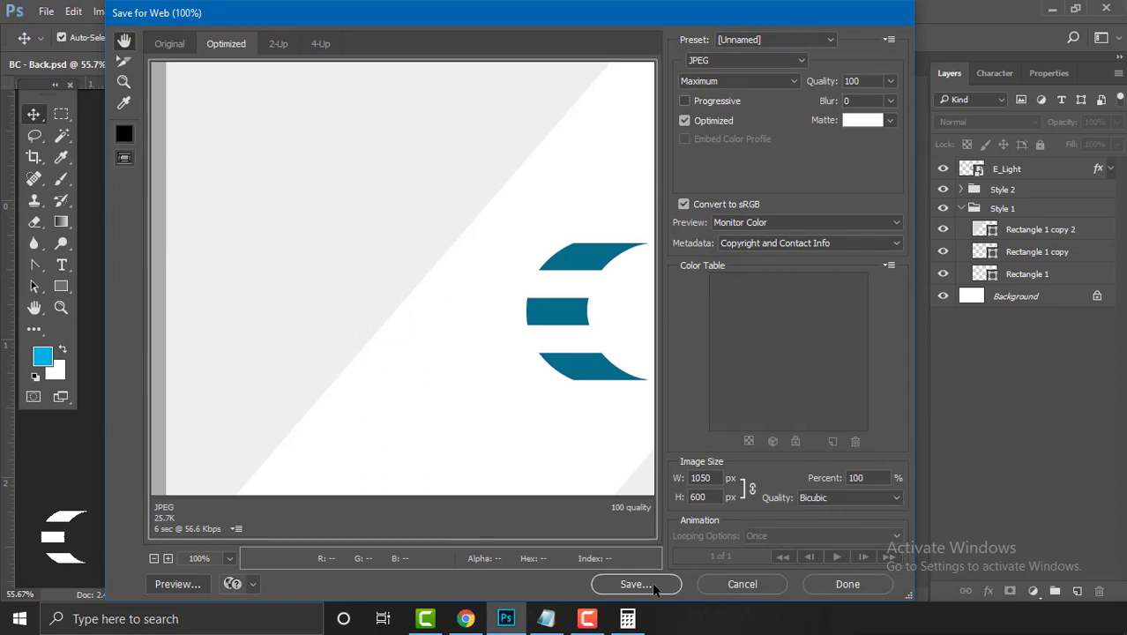
left_click(652, 583)
left_click(150, 154)
scroll(291, 220, "down", 2)
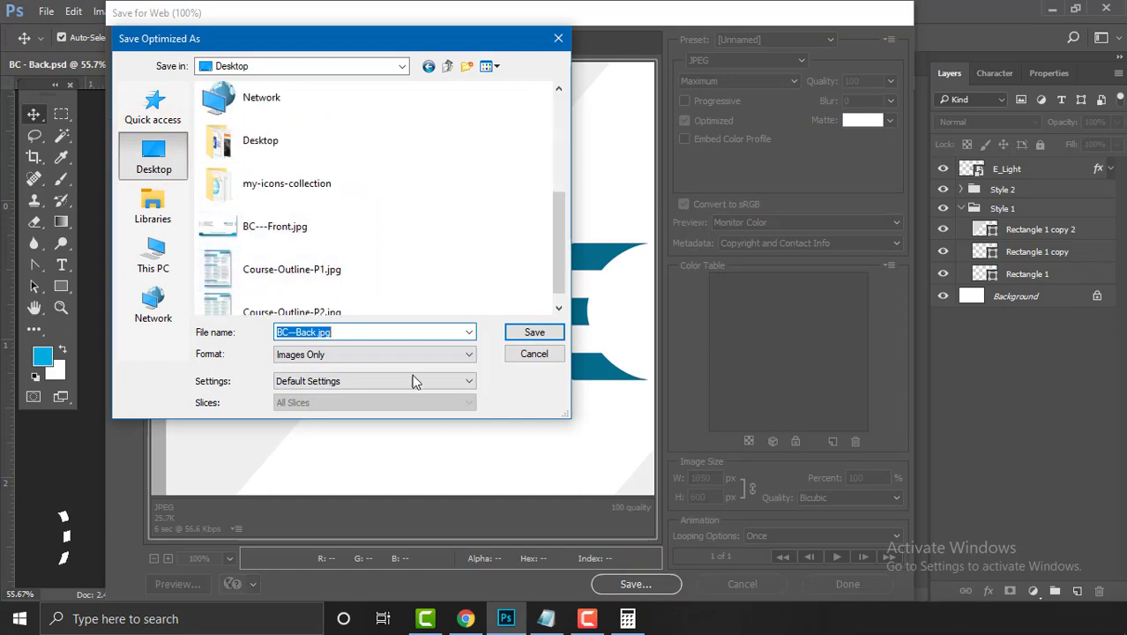
left_click(533, 335)
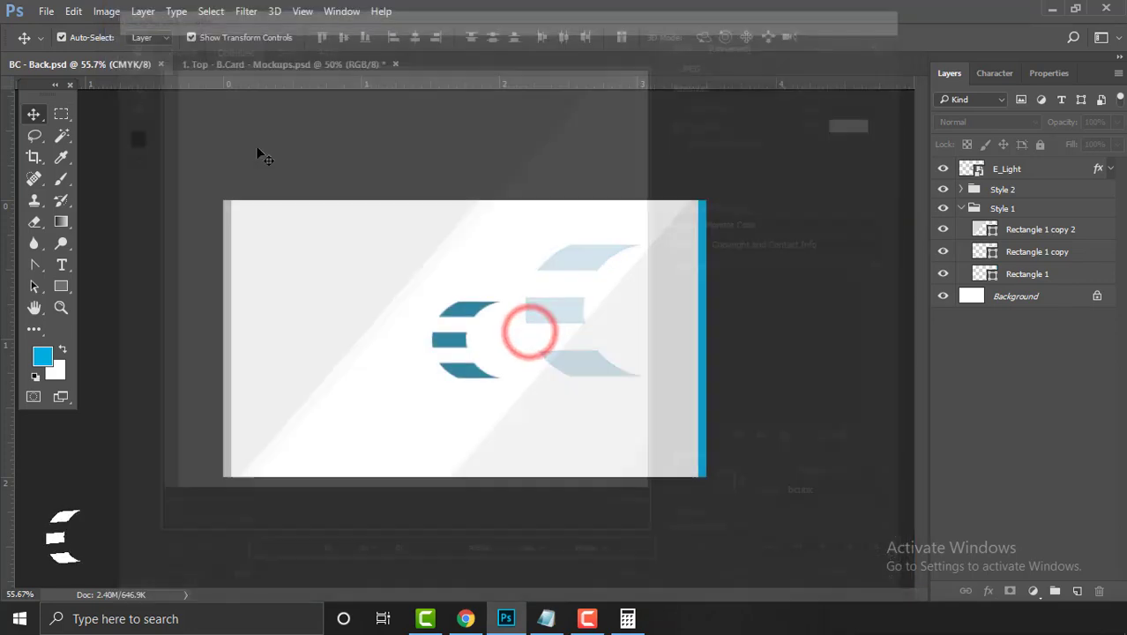
key("ctrl+s")
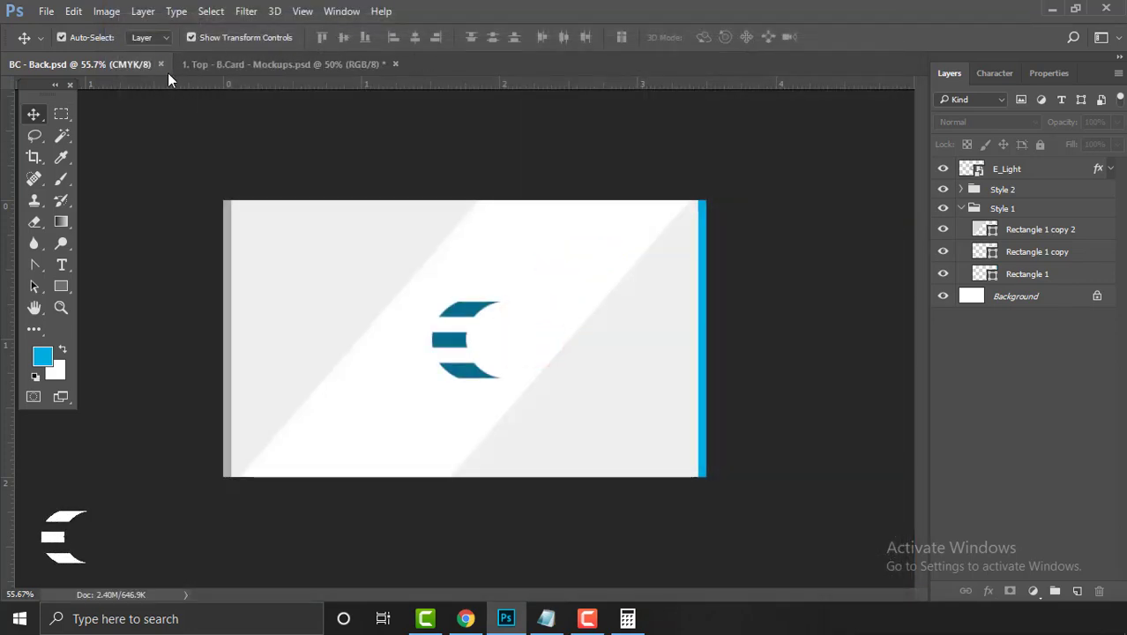
left_click(163, 64)
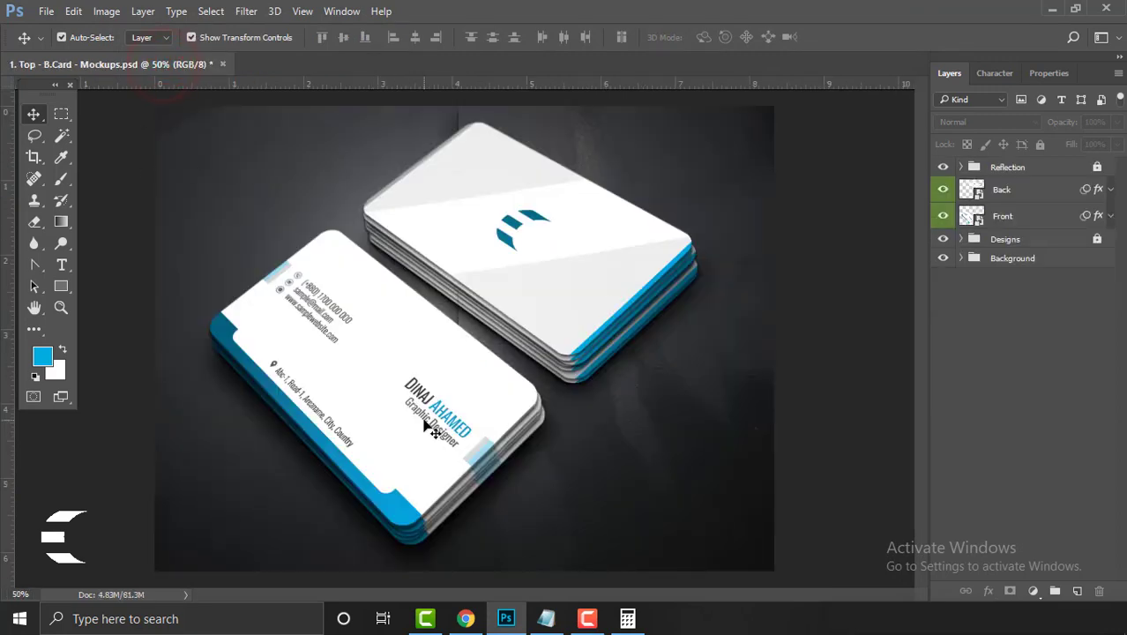
Open the Front smart object, delete its clipped design layer (Layer 70) and place BC---Front.jpg from the Desktop as an embedded image
double_click(973, 220)
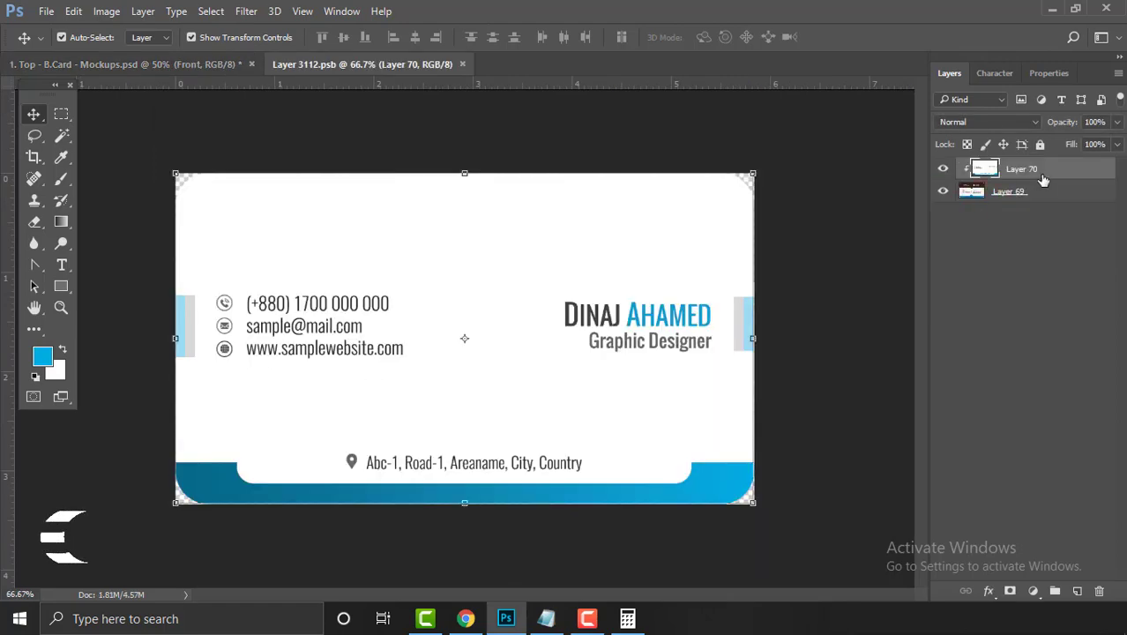
key("Delete")
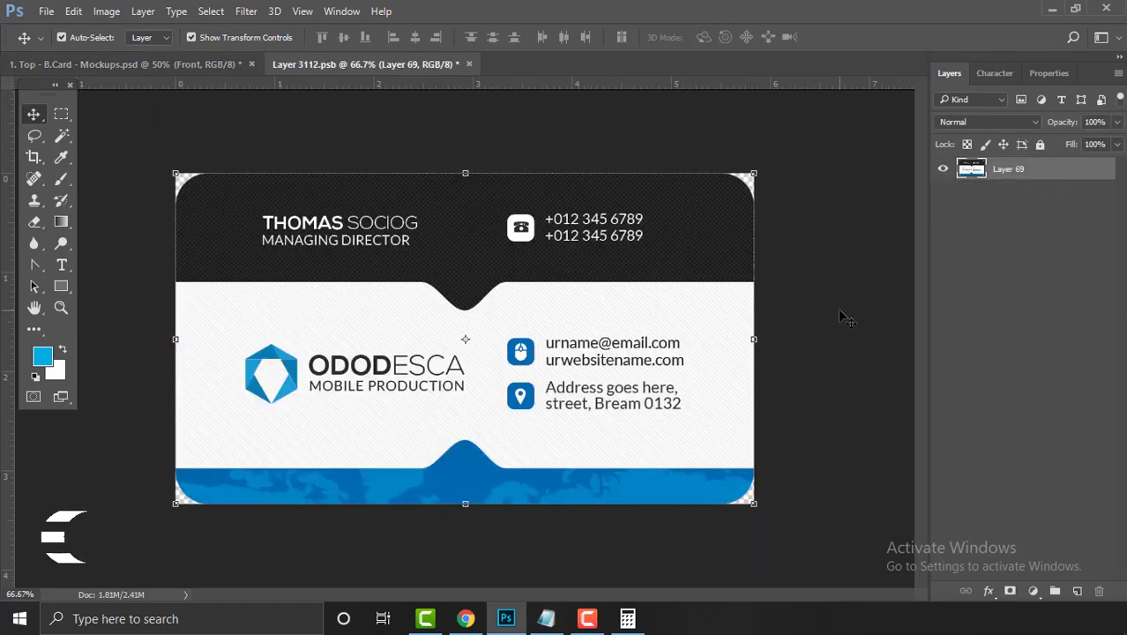
left_click(45, 12)
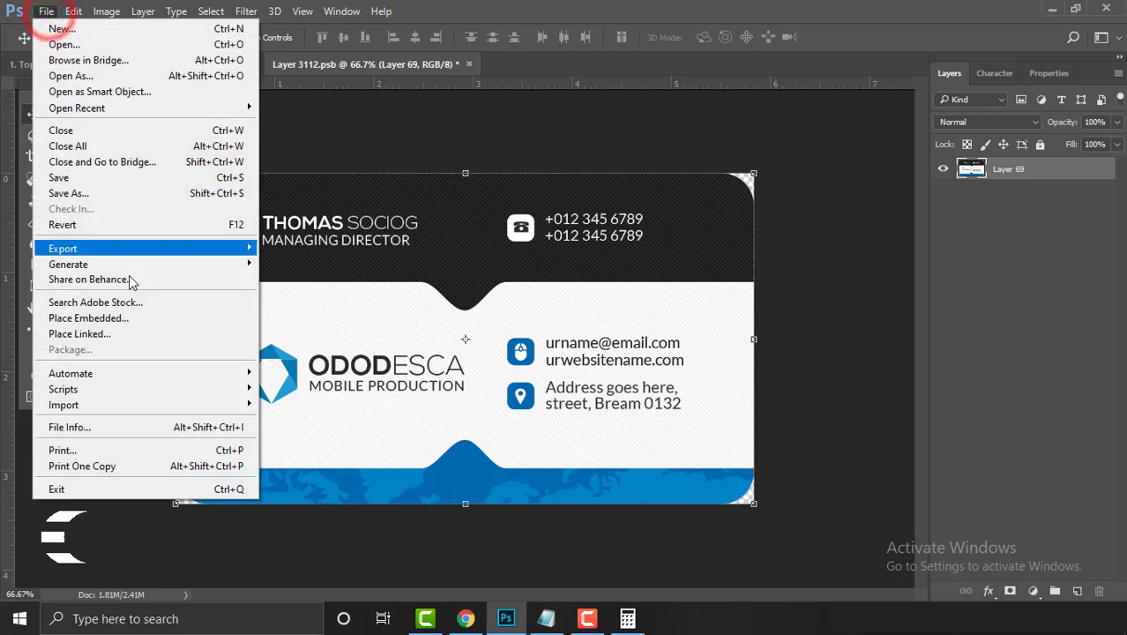
left_click(177, 320)
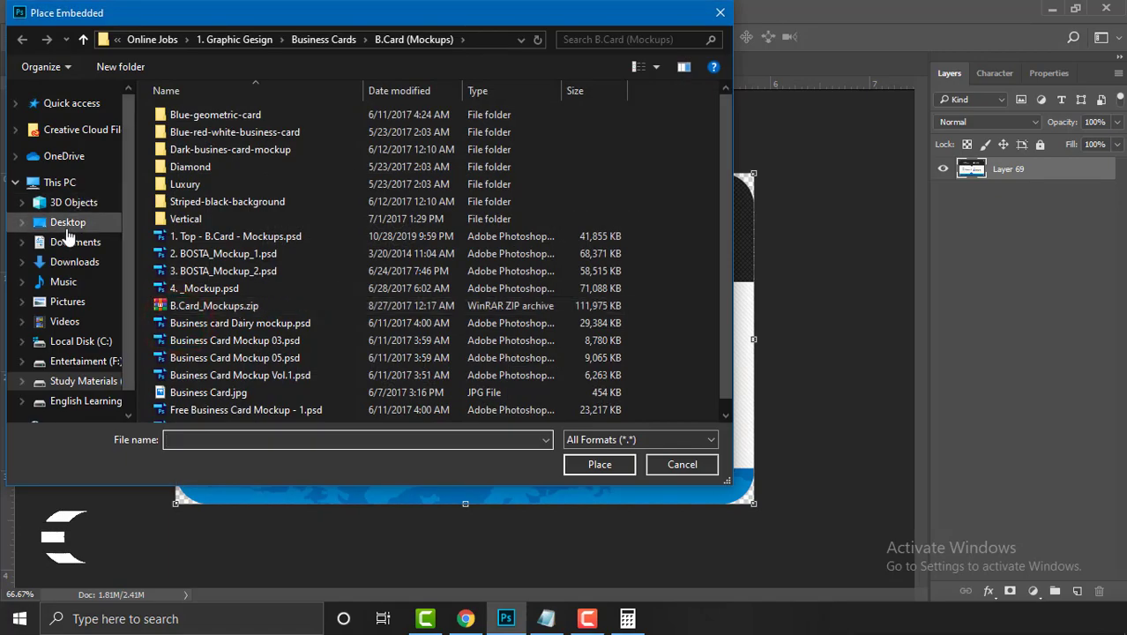
left_click(66, 228)
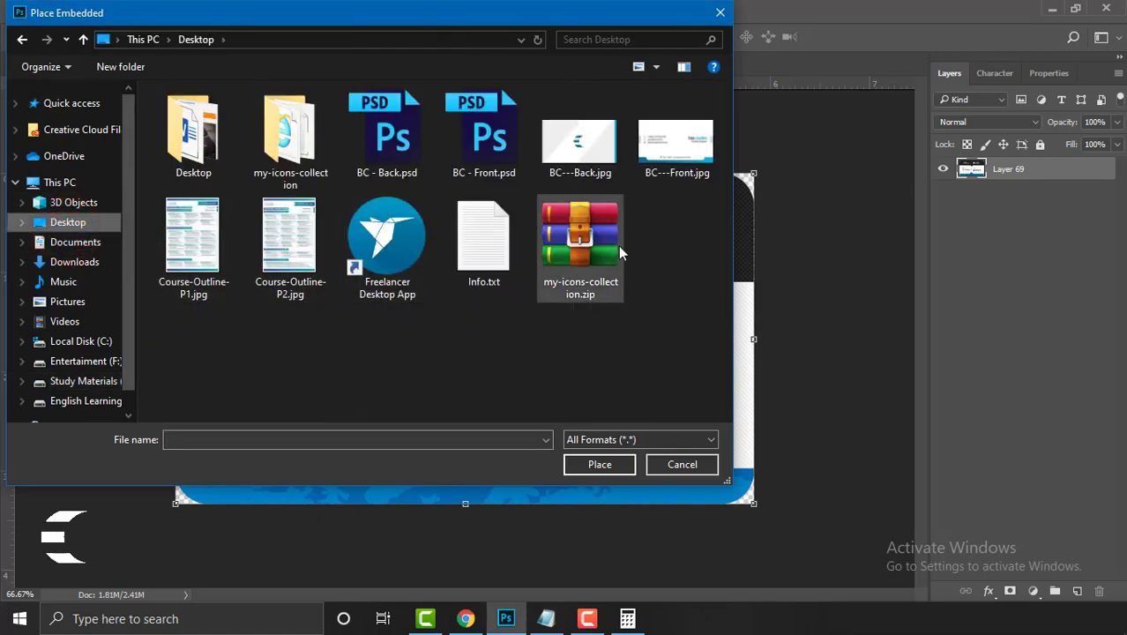
left_click(687, 152)
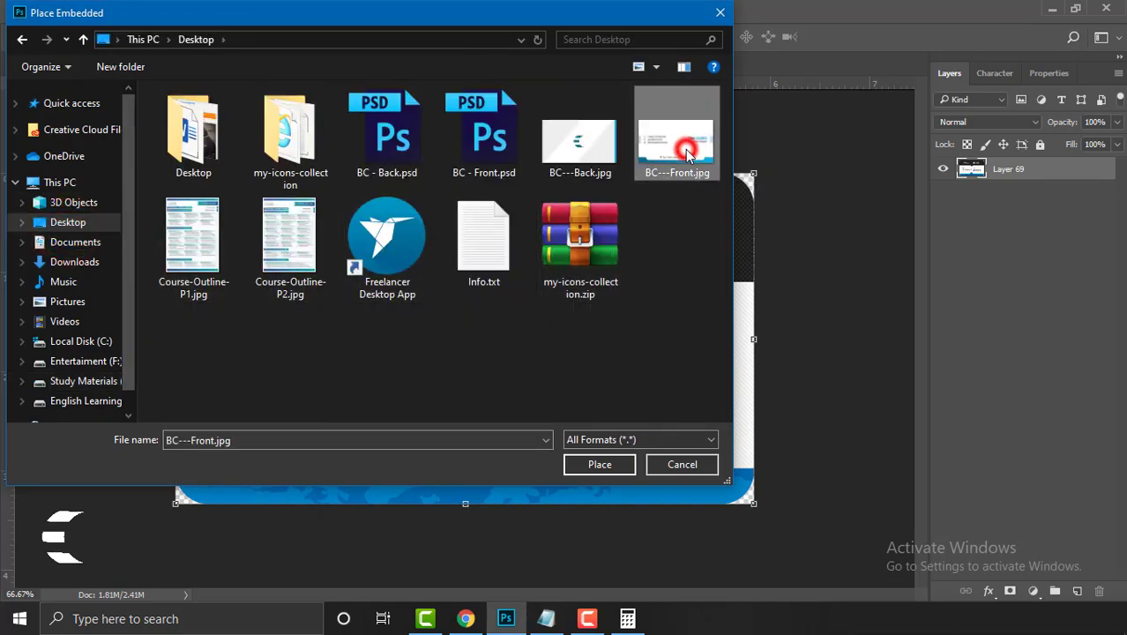
left_click(600, 465)
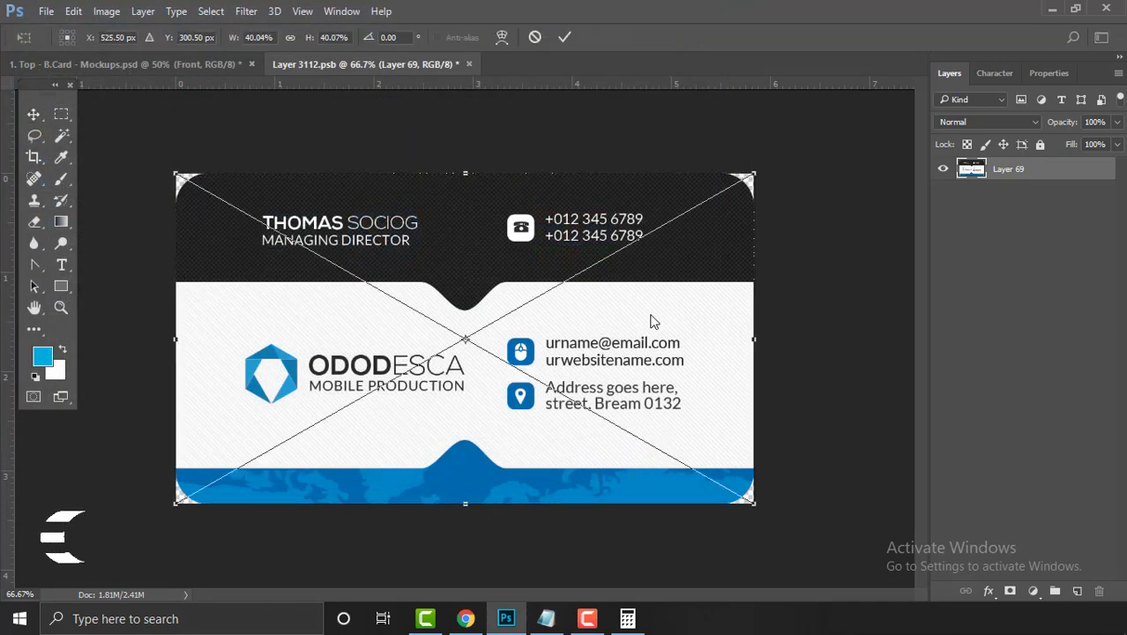
left_click(565, 40)
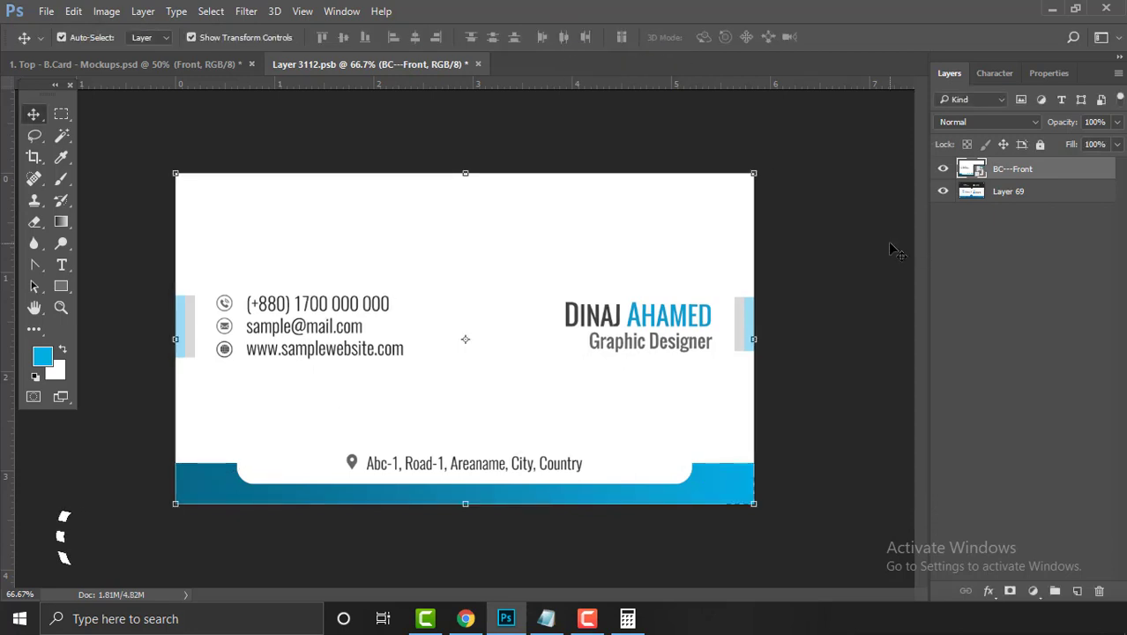
Save the Front smart object, check the updated card in the mockup document and return to Layer 3112.psb
left_click(46, 11)
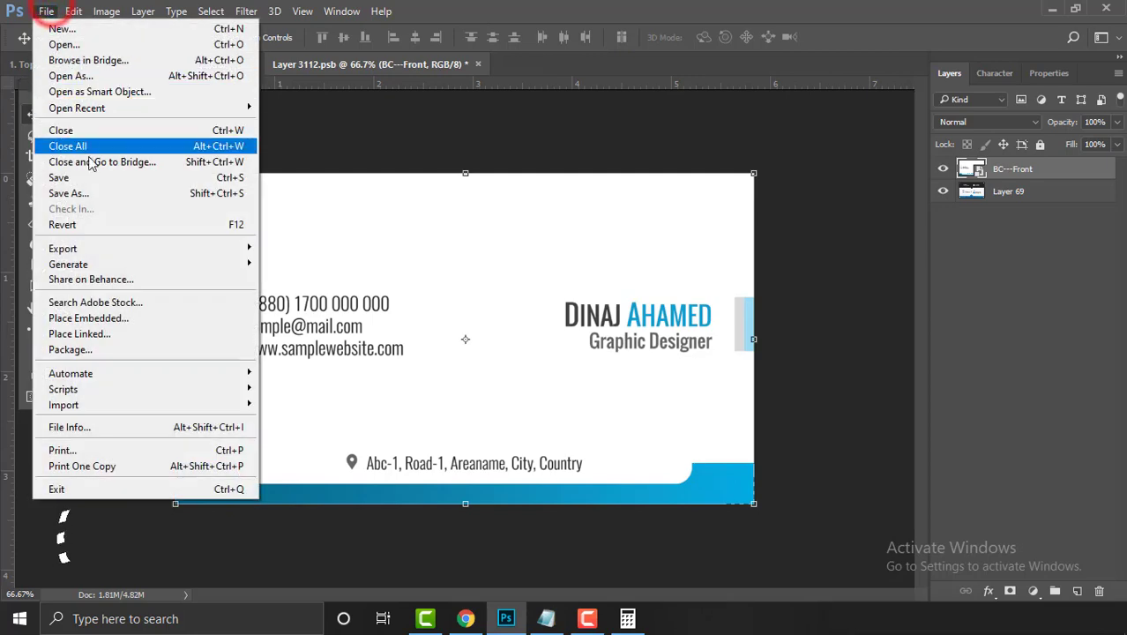
left_click(93, 177)
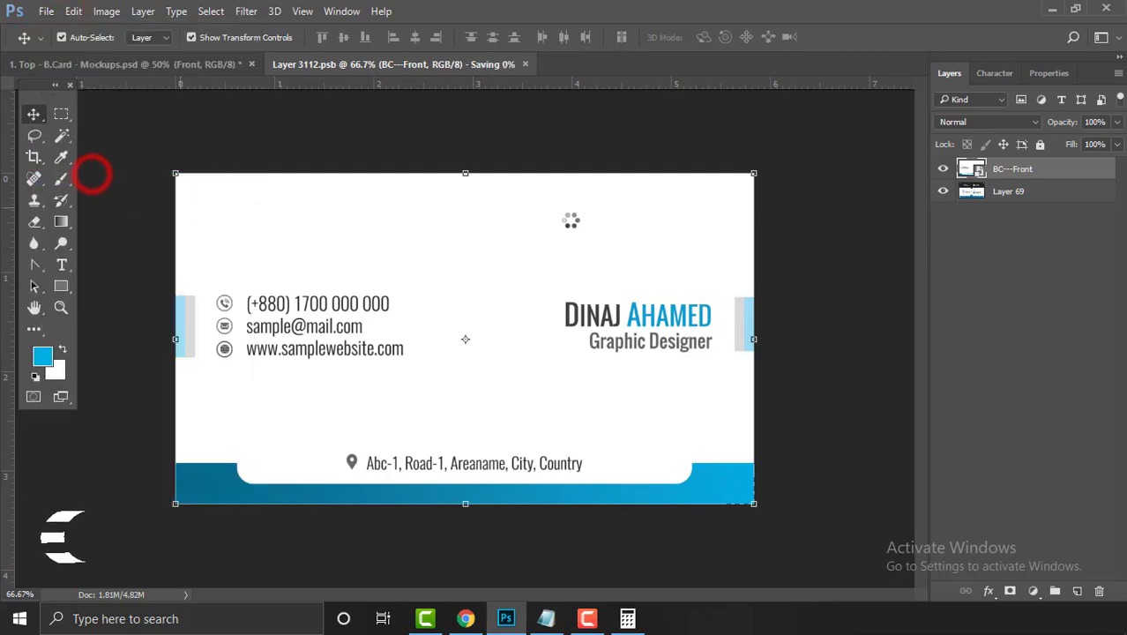
left_click(176, 66)
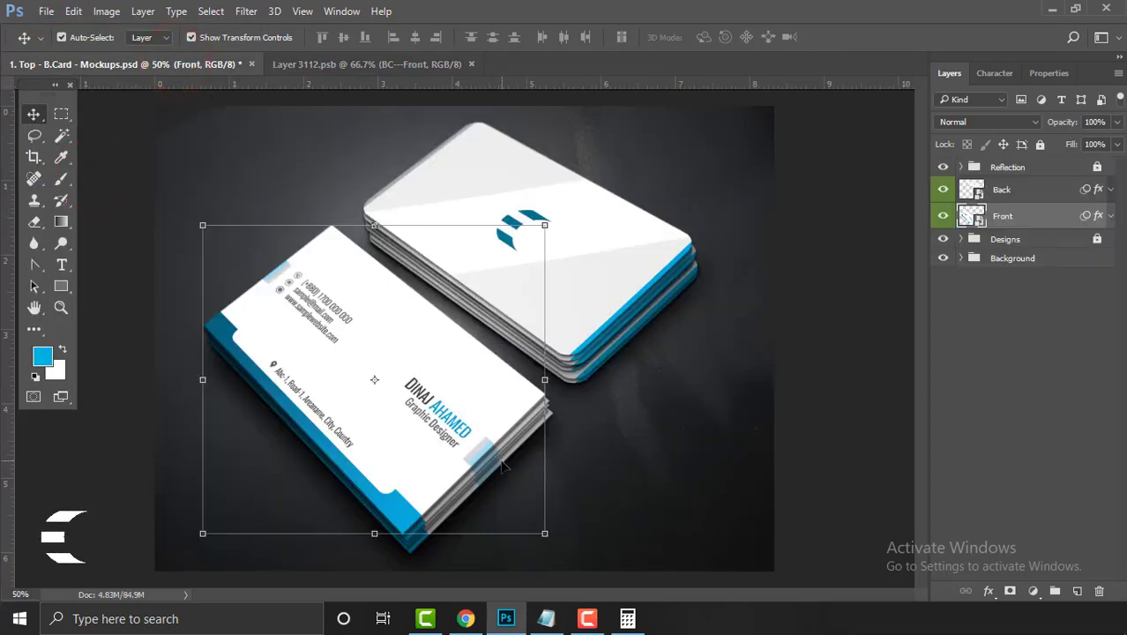
left_click(390, 62)
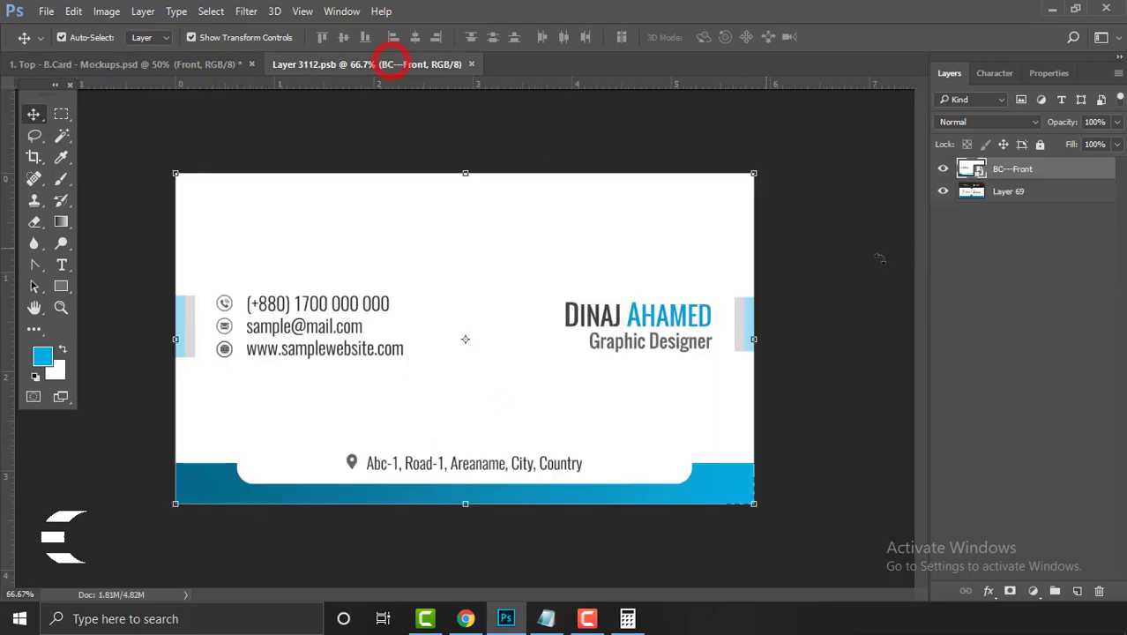
Clip the BC---Front layer to Layer 69 with a clipping mask, then save and close the smart object and clear the mockup's layer selection
right_click(1091, 170)
left_click(822, 435)
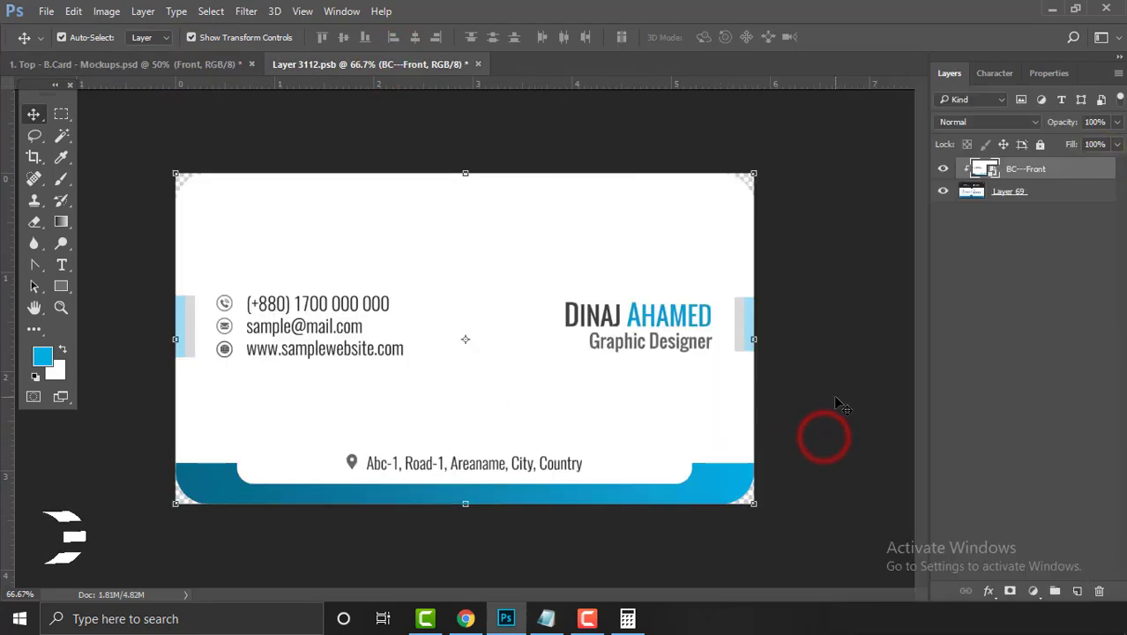
left_click(44, 11)
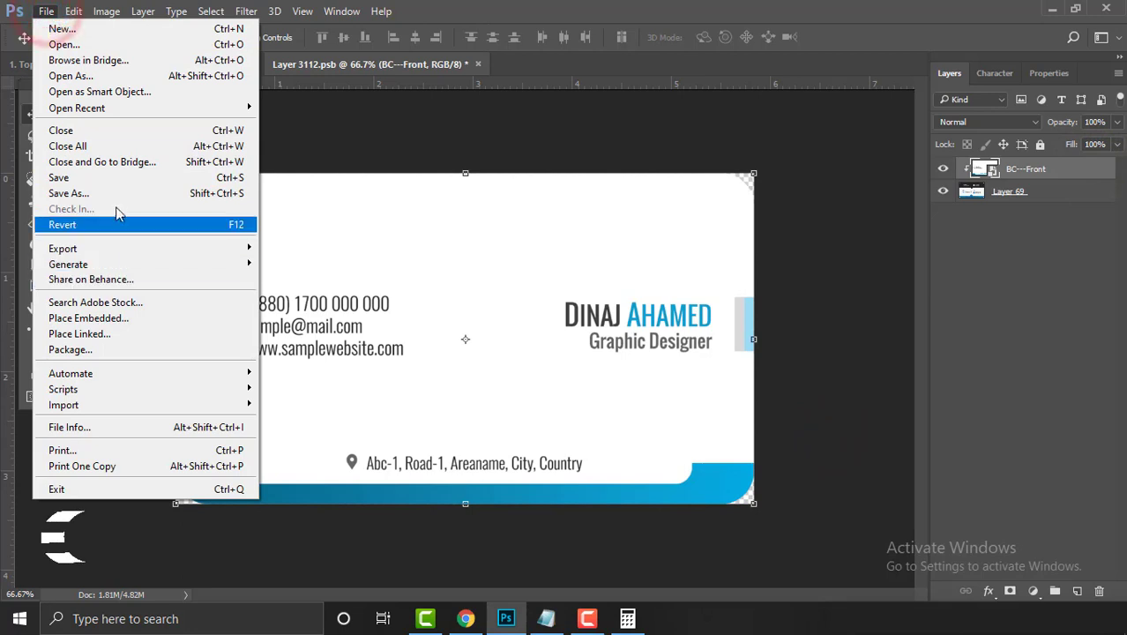
left_click(126, 181)
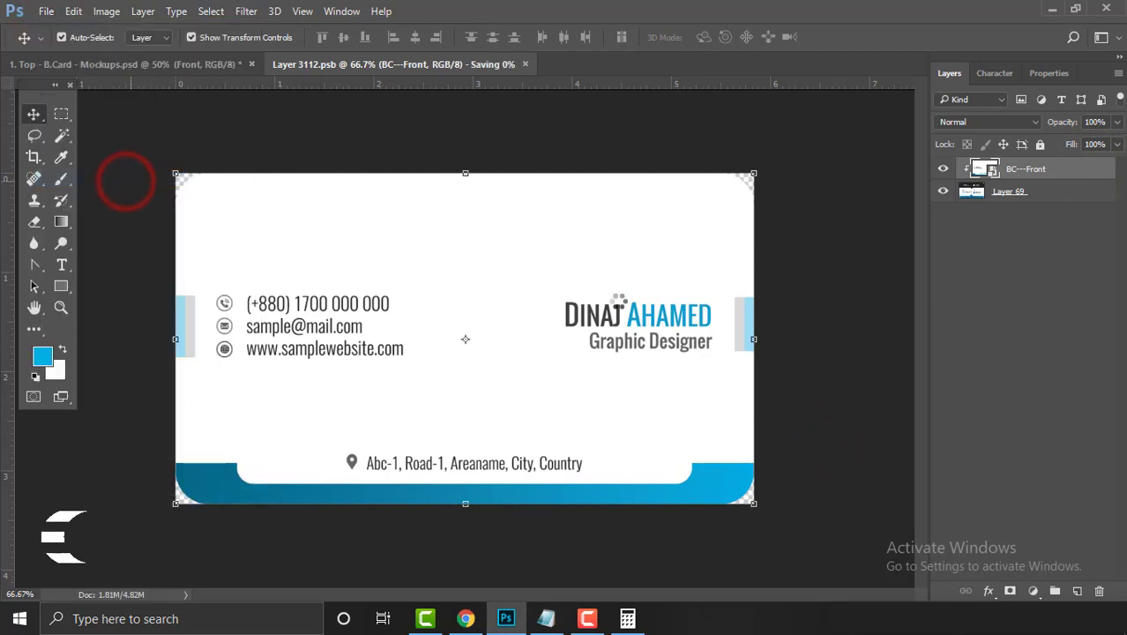
left_click(470, 64)
left_click(785, 393)
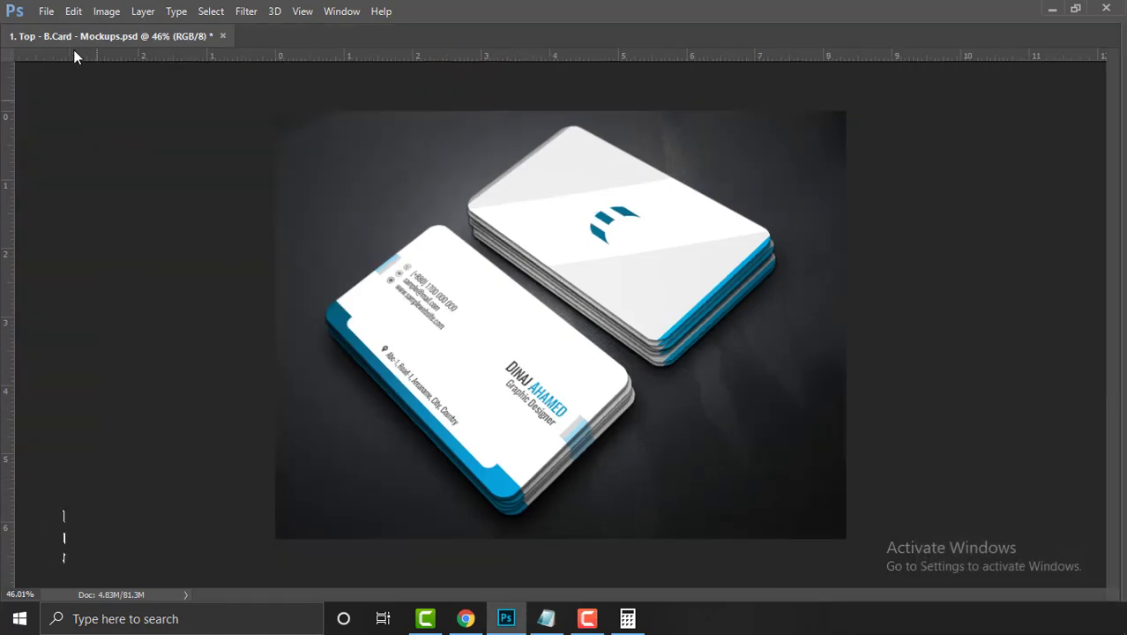
Export the finished mockup for web as a maximum-quality JPEG at quality 100 and save it on the Desktop
left_click(46, 13)
mouse_move(132, 248)
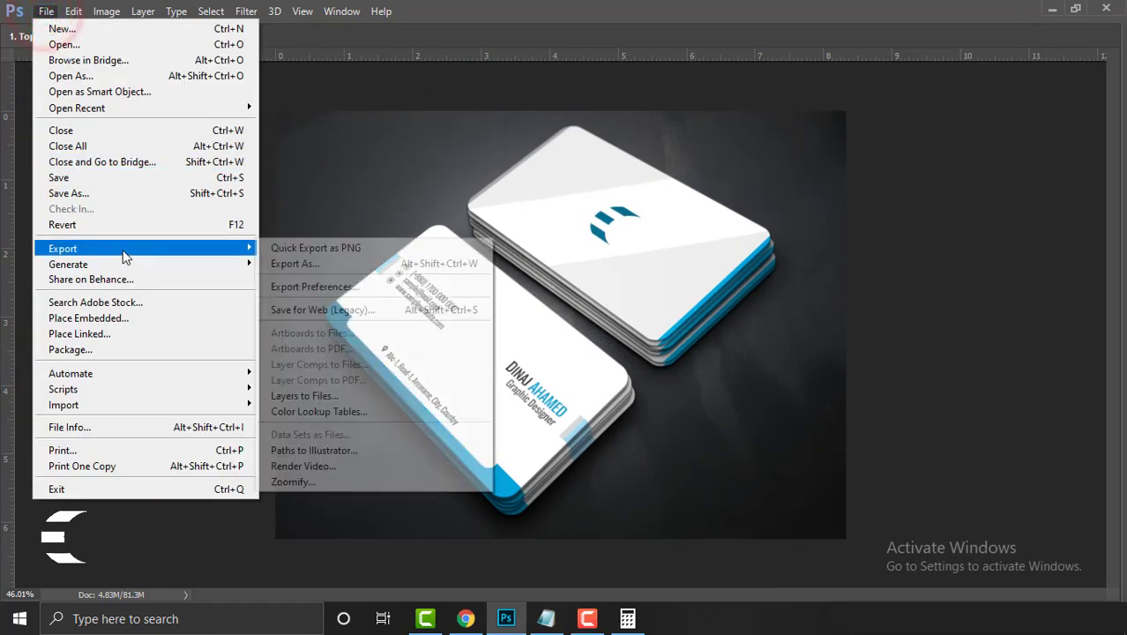
left_click(381, 312)
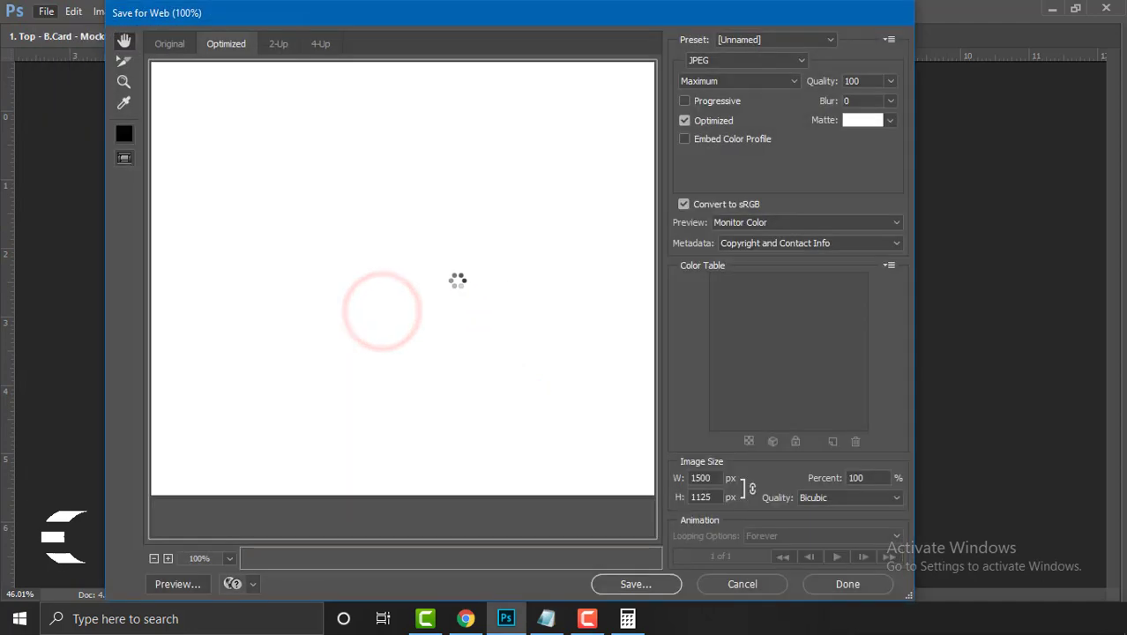
left_click_drag(341, 275, 572, 378)
left_click(657, 584)
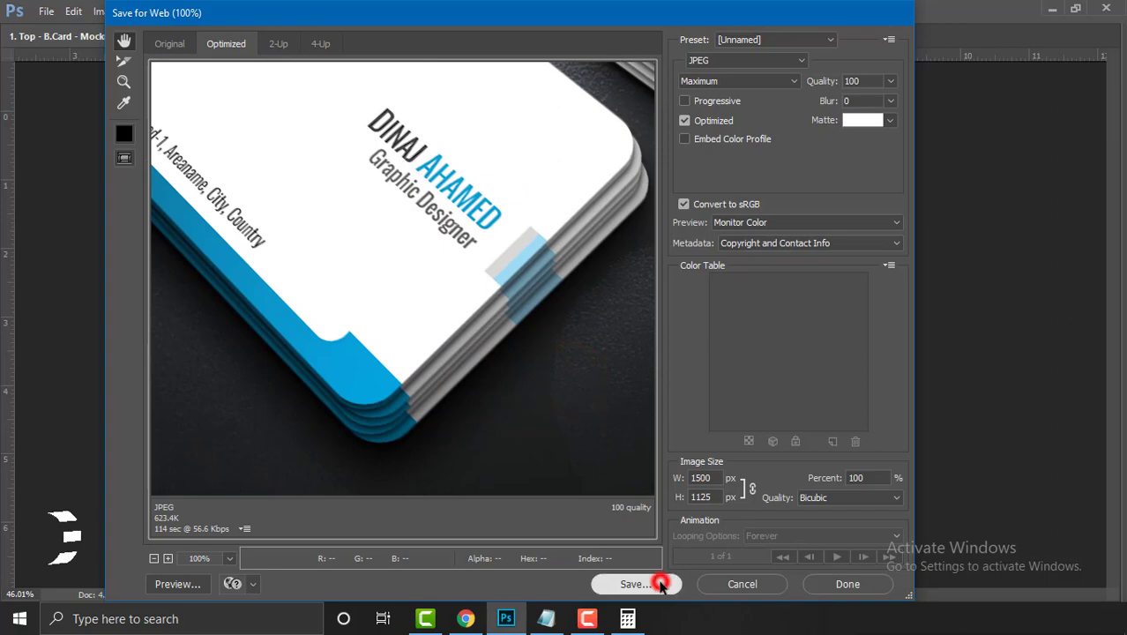
left_click(153, 151)
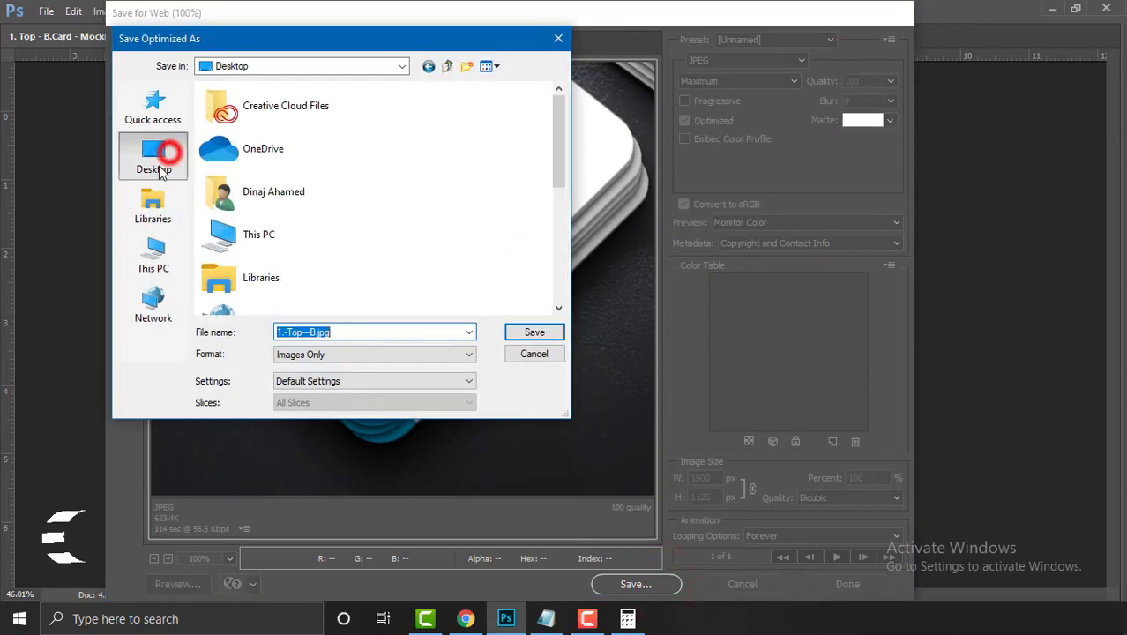
left_click(355, 327)
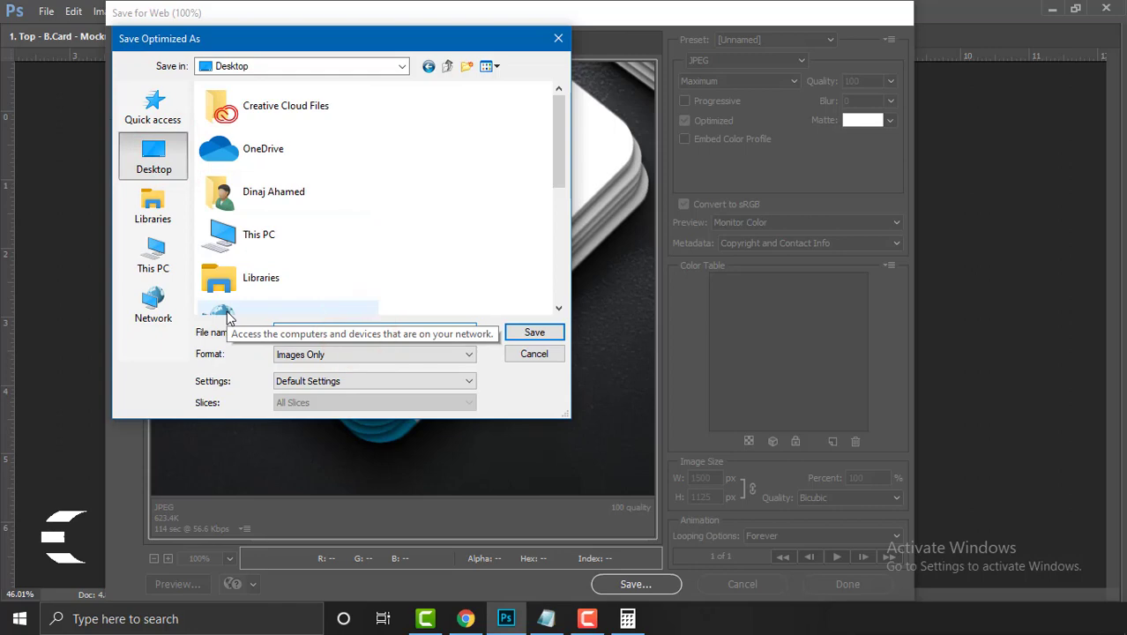
left_click(526, 334)
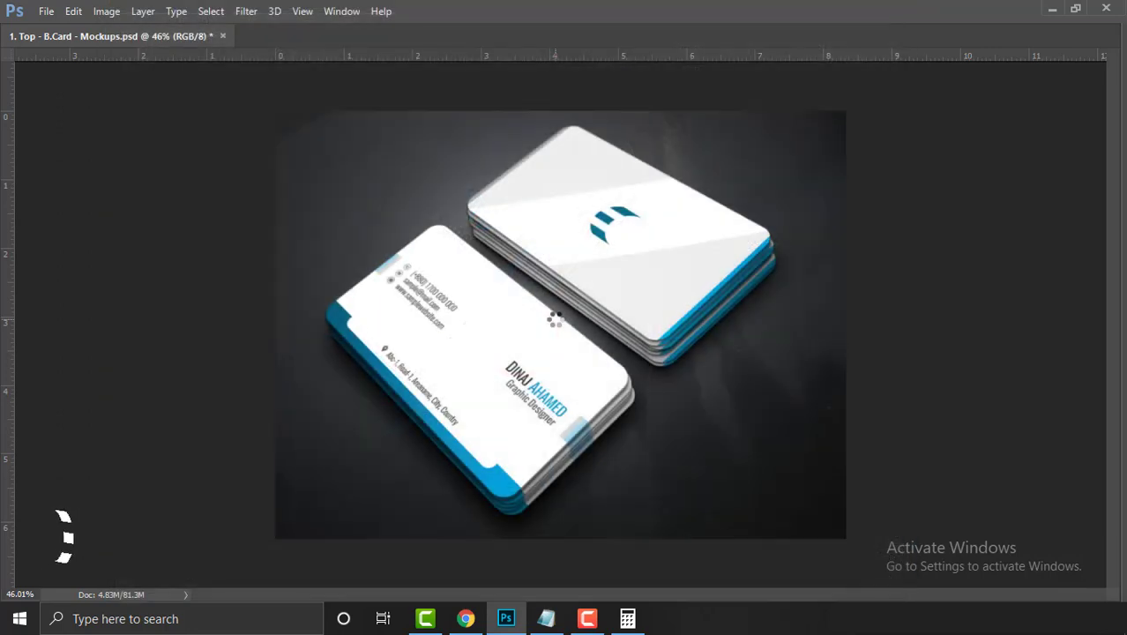